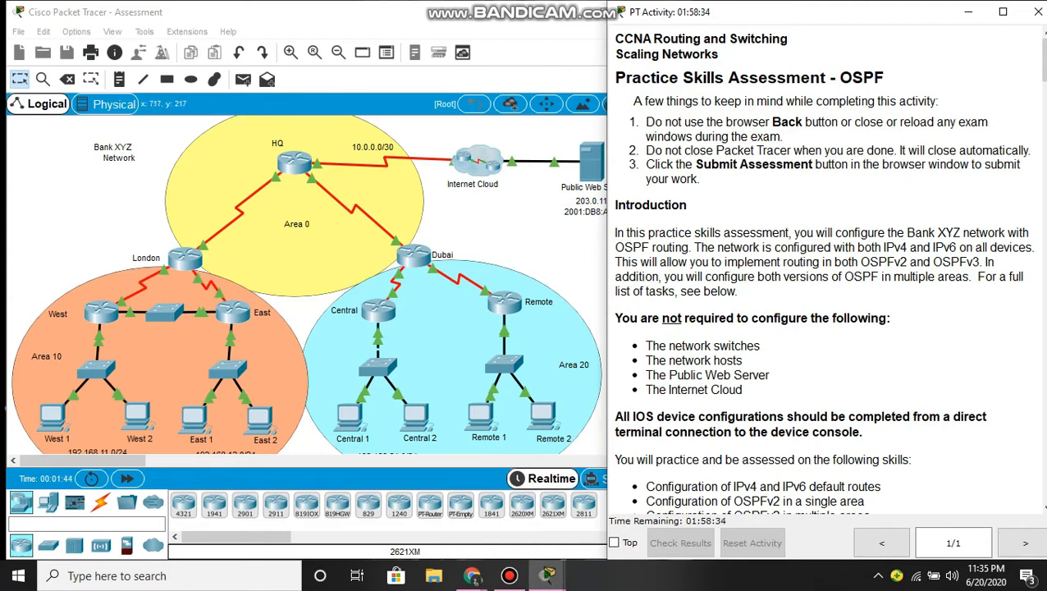
- Examine the Bank XYZ topology and look over the introduction of the OSPF practice skills assessment
left_click(558, 258)
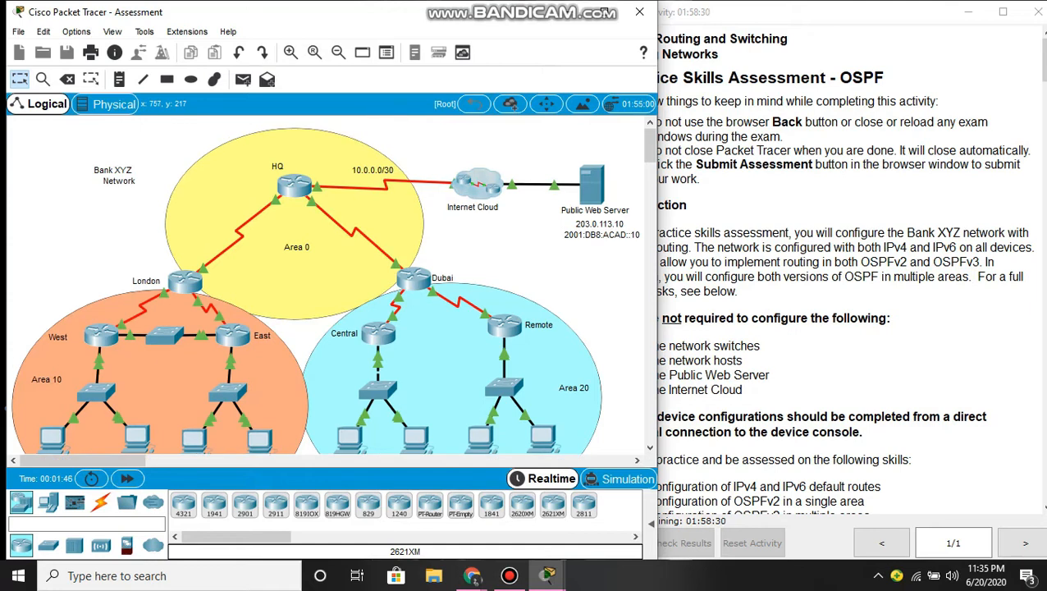
scroll(326, 284, "down", 1)
scroll(587, 231, "up", 2)
left_click(806, 246)
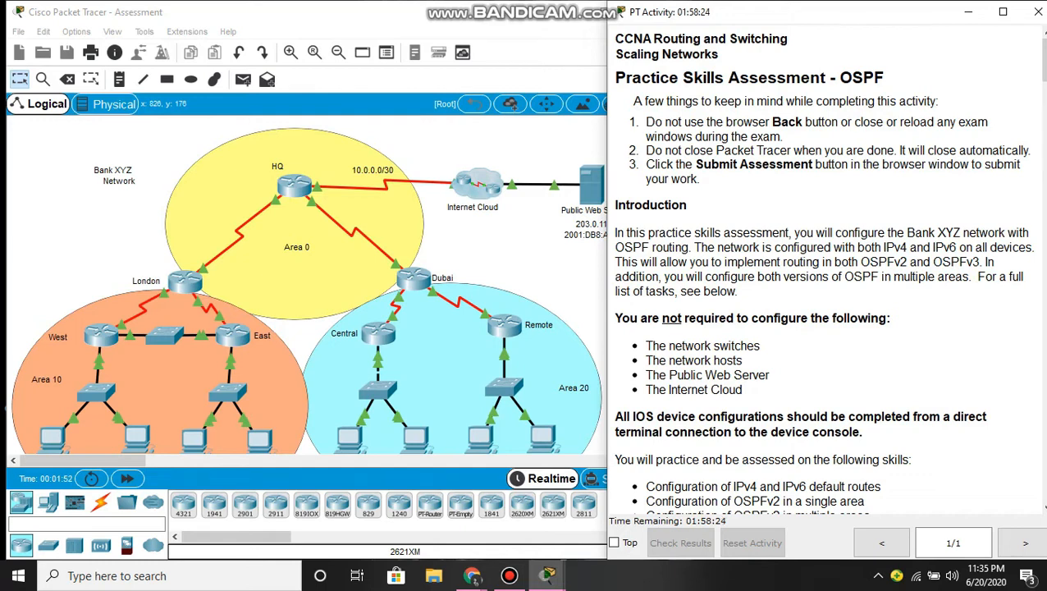
scroll(821, 271, "down", 2)
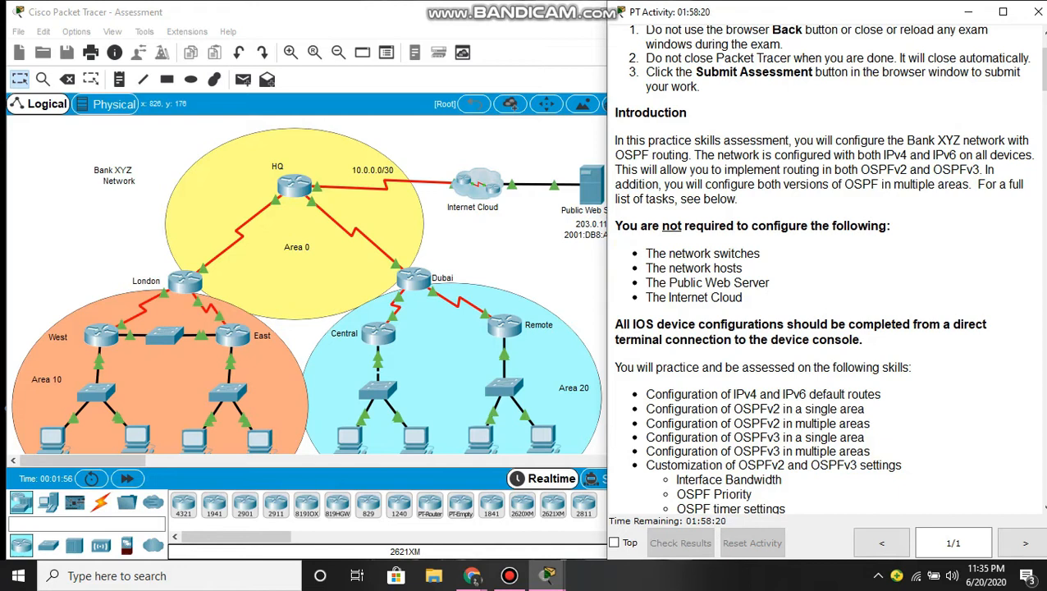
scroll(821, 270, "down", 1)
scroll(821, 271, "up", 2)
scroll(821, 271, "up", 1)
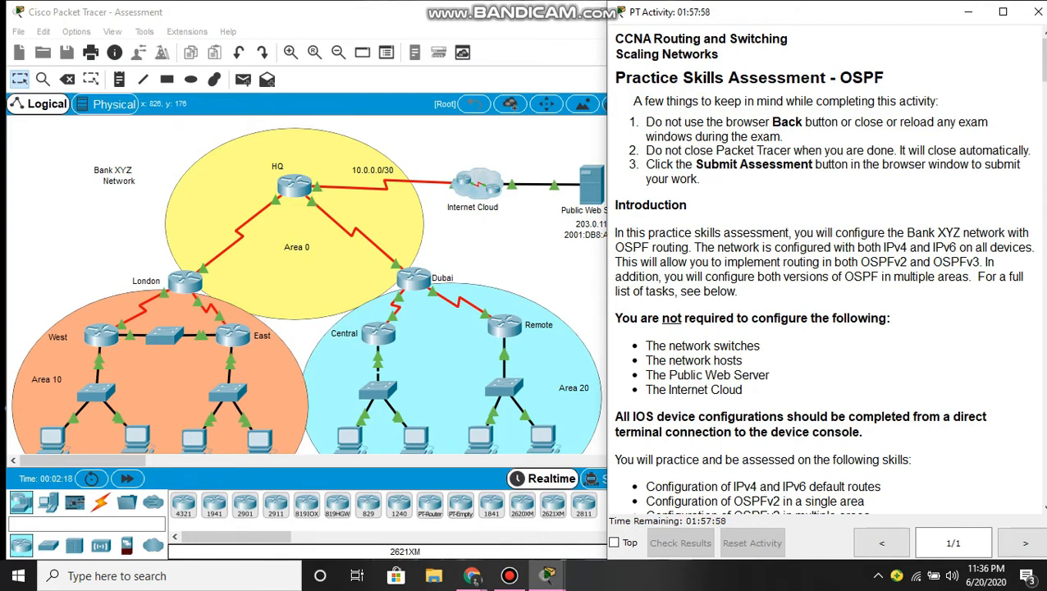
- Read the assessment's exam rules, introduction, devices excluded from configuration and list of assessed skills
left_click_drag(632, 119, 703, 178)
left_click(712, 181)
scroll(821, 270, "down", 3)
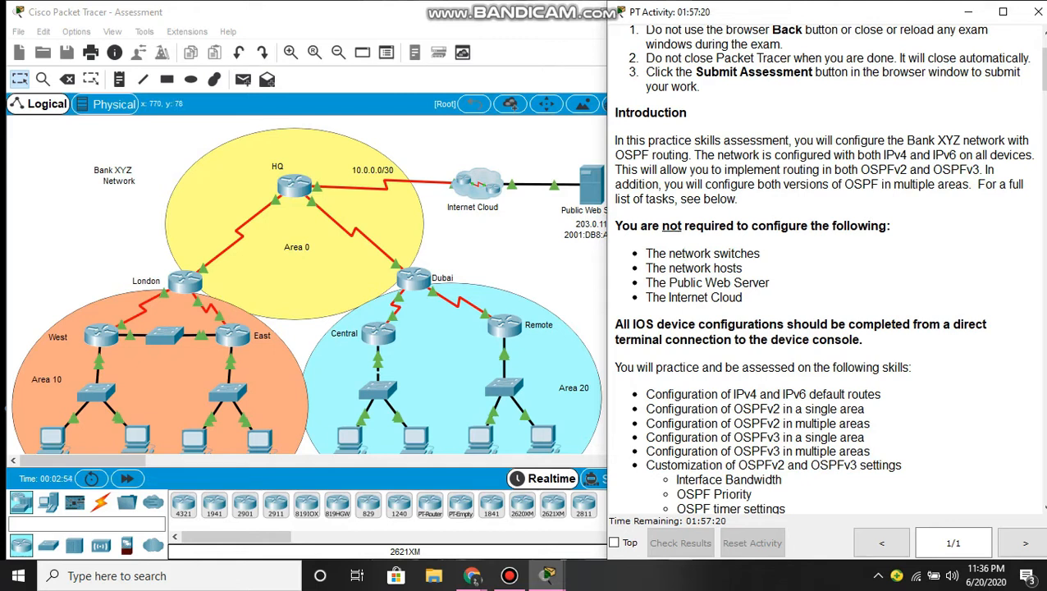
scroll(821, 270, "down", 1)
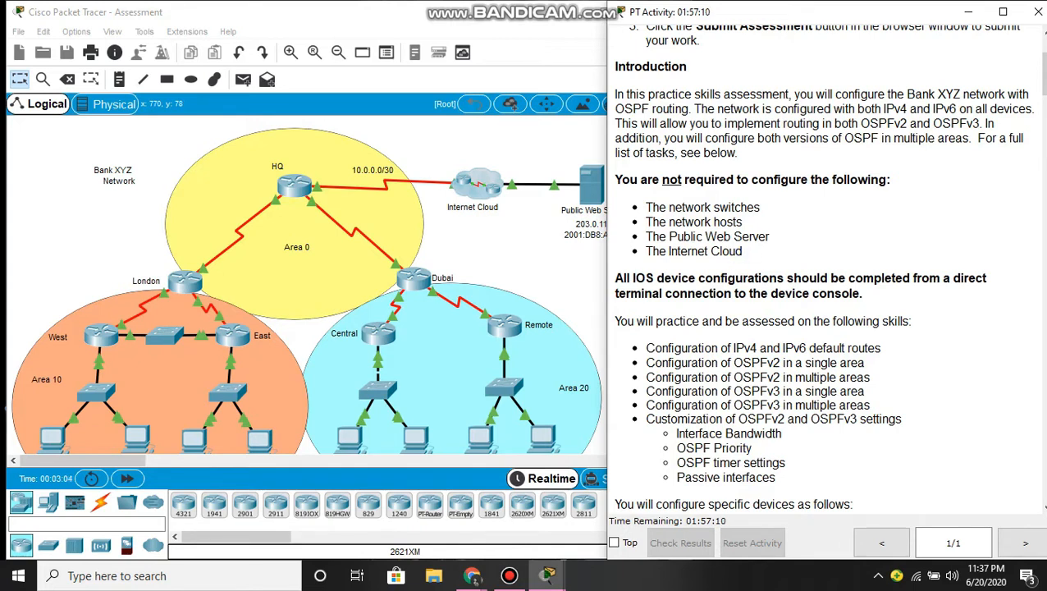
left_click_drag(684, 217, 747, 256)
left_click(747, 256)
scroll(820, 270, "down", 1)
scroll(821, 271, "down", 1)
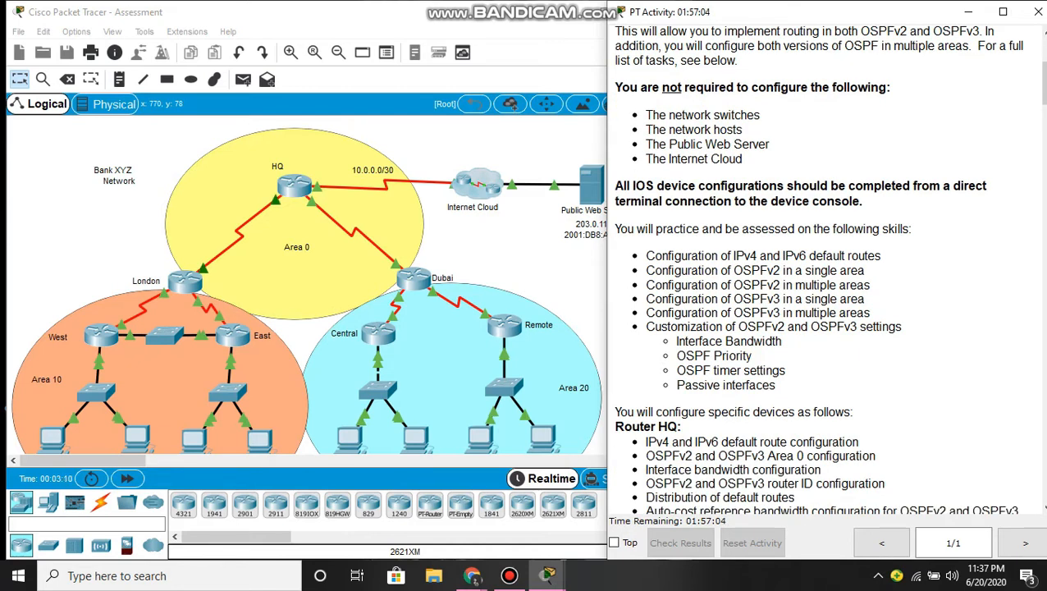
scroll(820, 271, "down", 1)
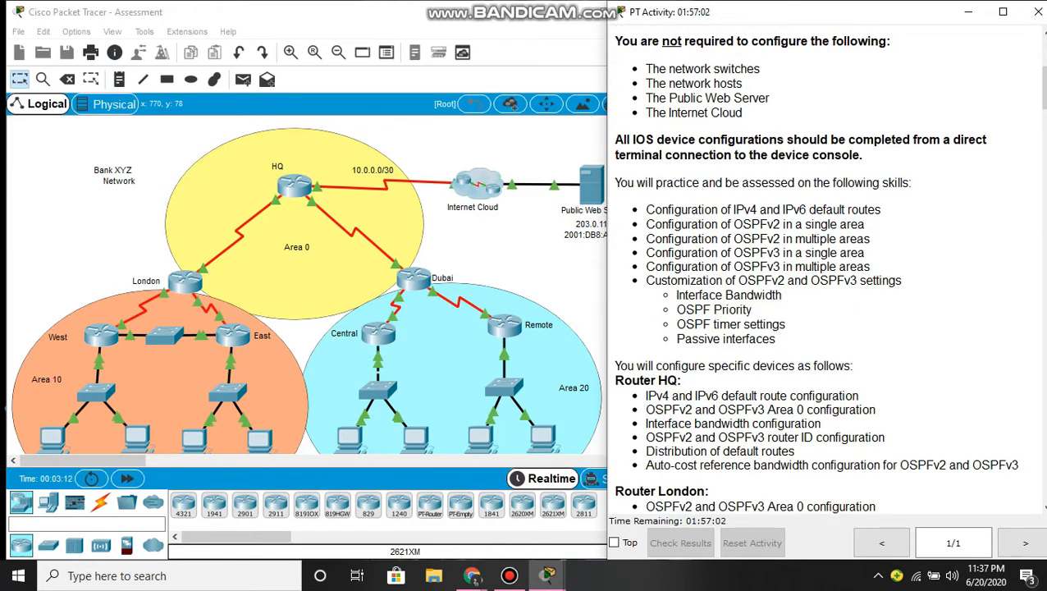
- Read the console-connection requirement and the configuration task lists for routers HQ, London, West and East
left_click_drag(617, 139, 645, 141)
left_click(648, 168)
scroll(820, 271, "down", 1)
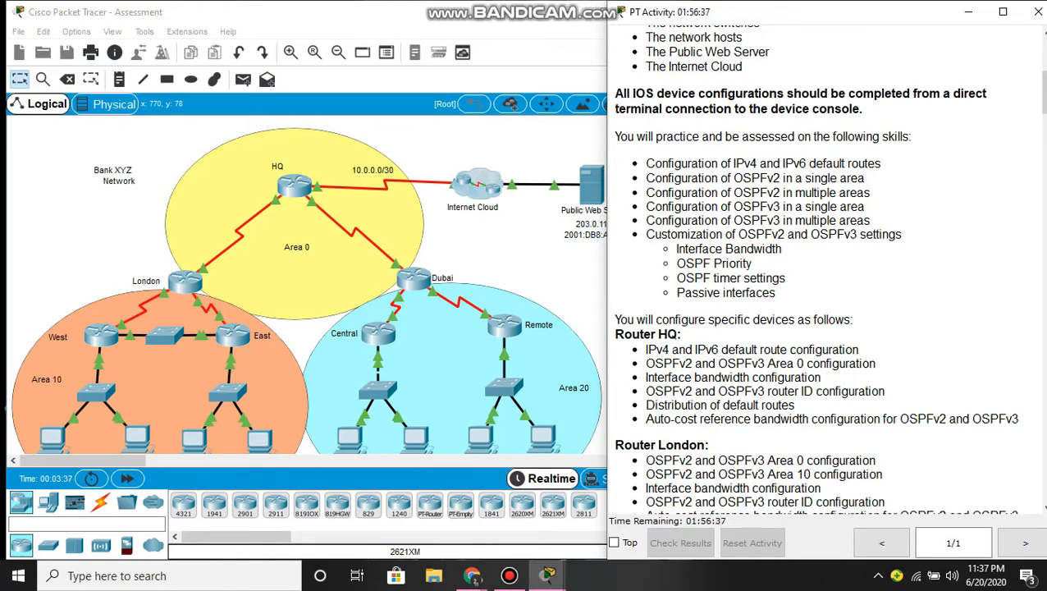
scroll(828, 269, "down", 1)
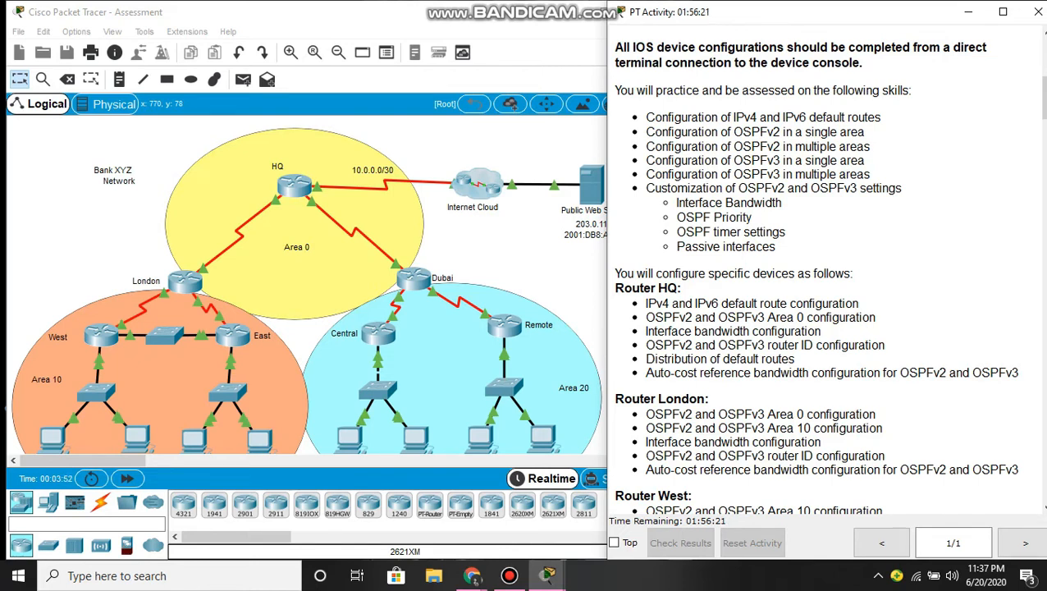
scroll(824, 275, "down", 1)
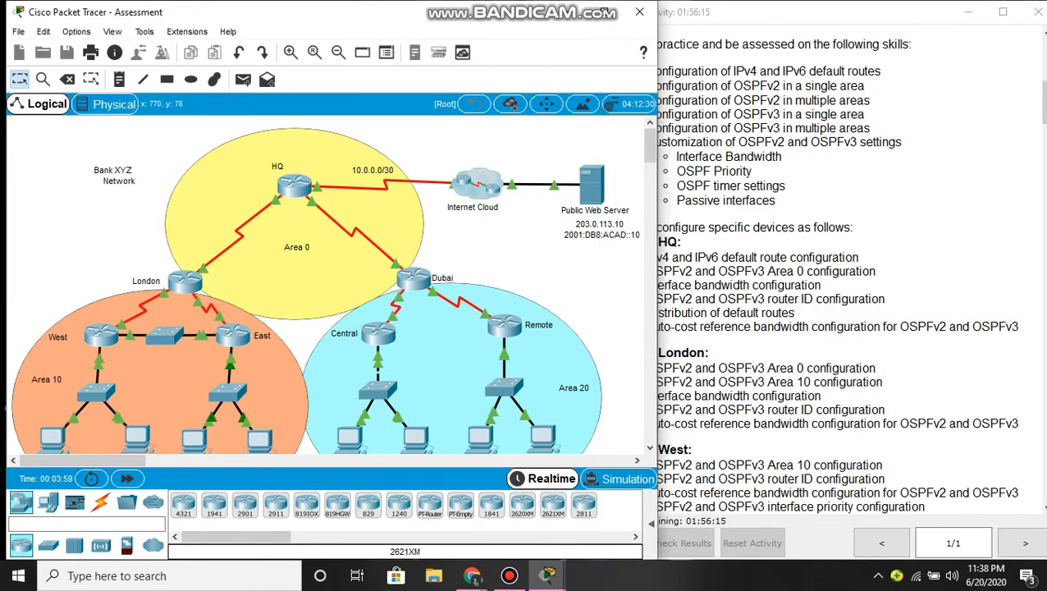
scroll(827, 275, "down", 1)
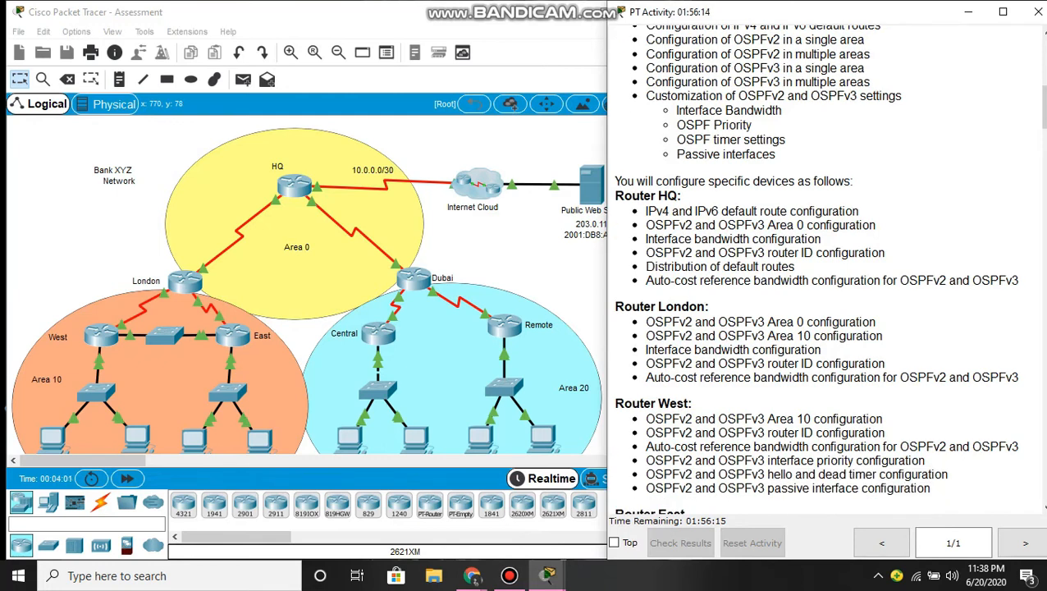
scroll(826, 274, "down", 1)
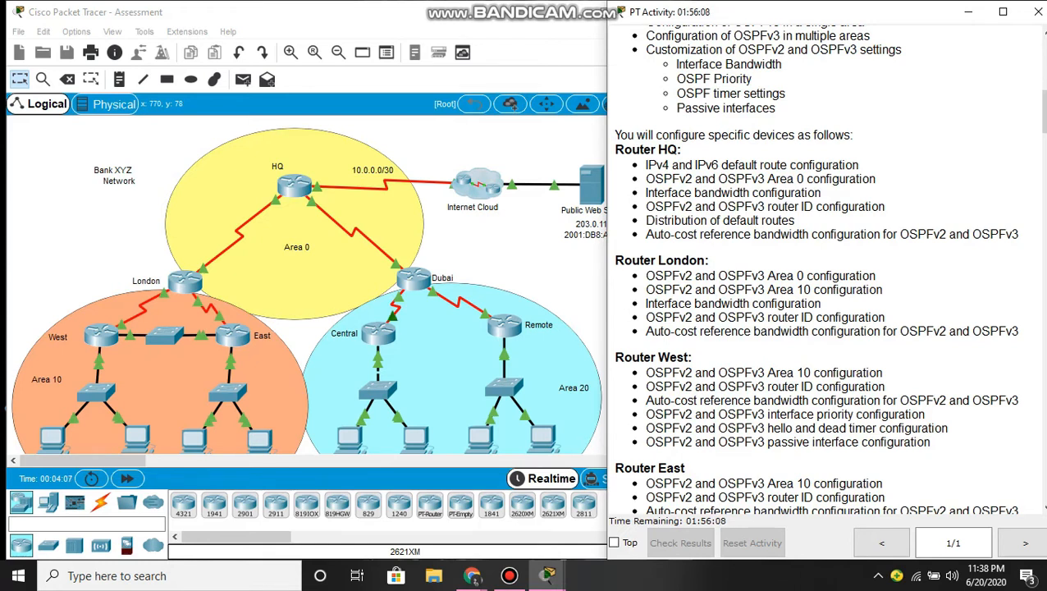
scroll(826, 274, "down", 1)
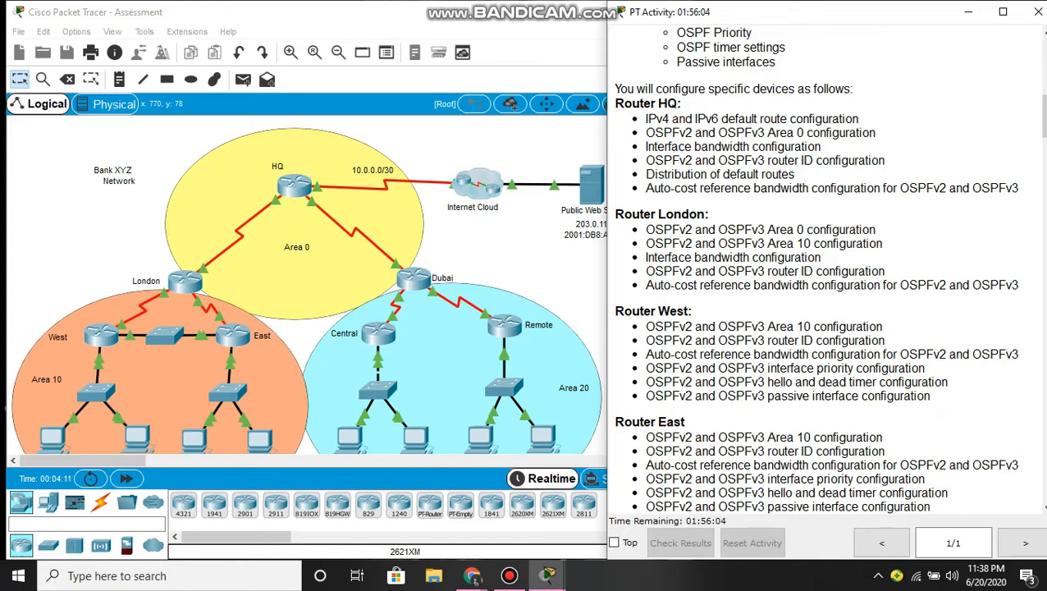
- Skim the remaining router task lists, the address tables and the first instruction steps, and return to the Router HQ tasks
scroll(695, 305, "down", 2)
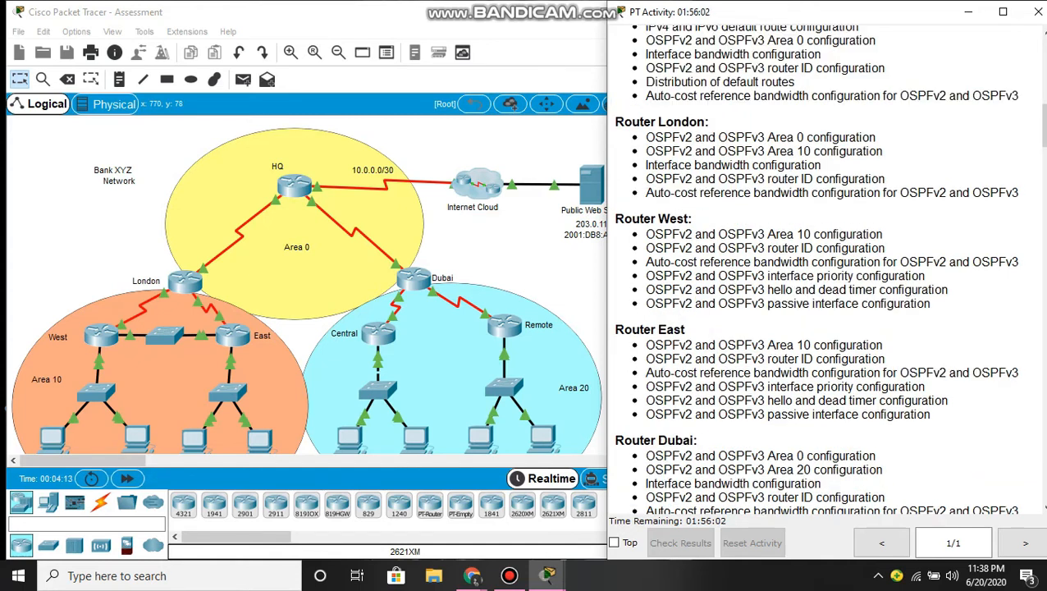
scroll(825, 270, "down", 2)
scroll(821, 271, "down", 4)
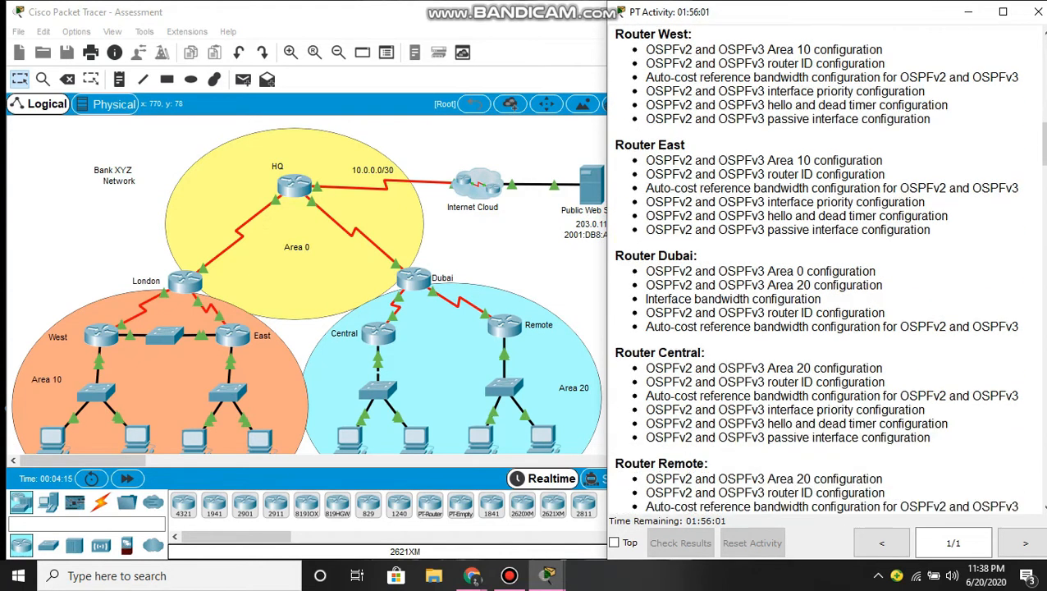
scroll(821, 271, "down", 11)
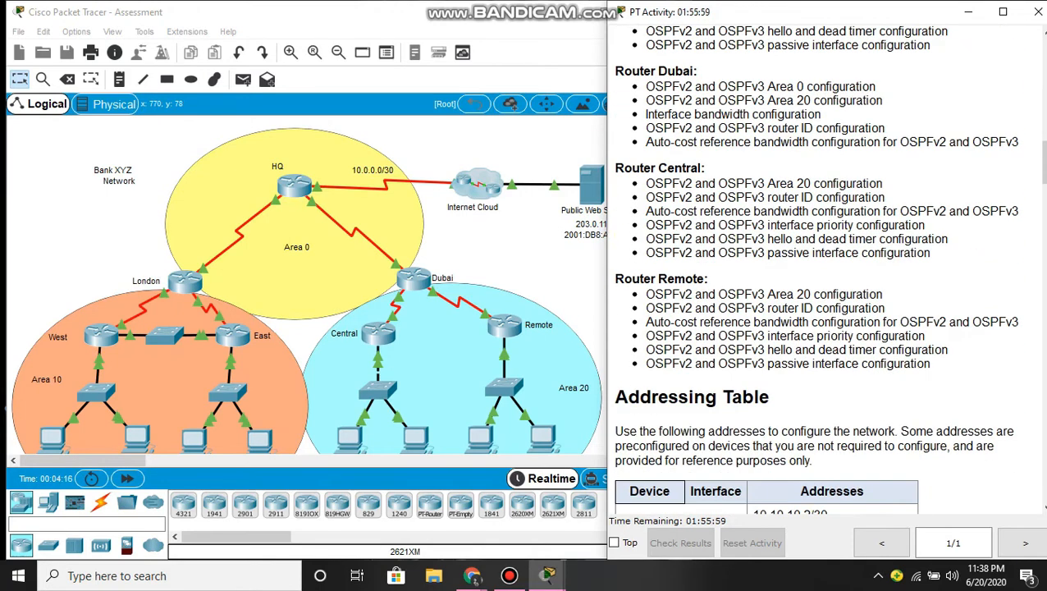
scroll(821, 270, "down", 20)
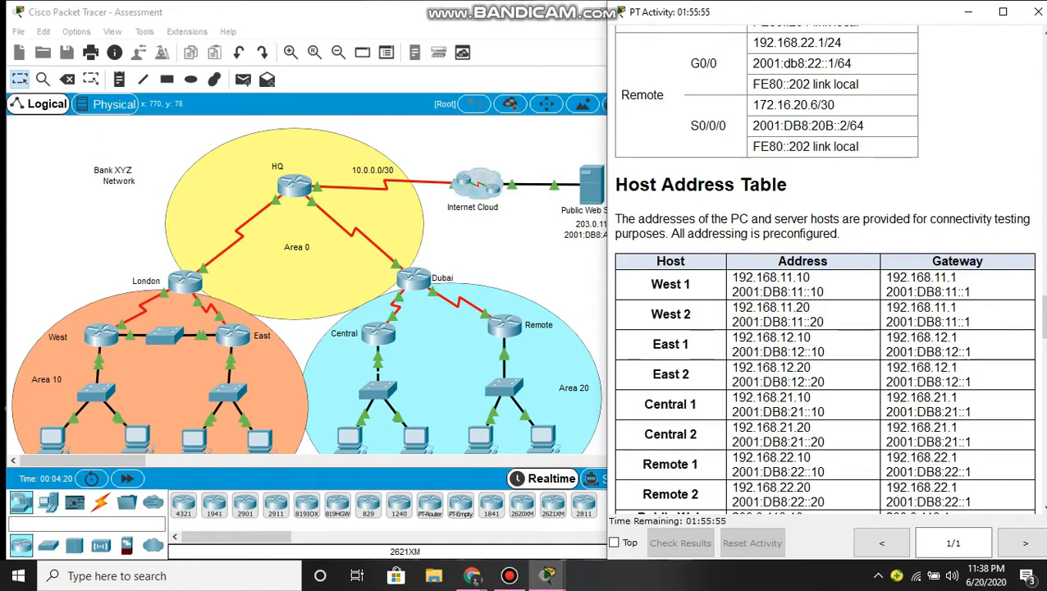
scroll(821, 271, "down", 1)
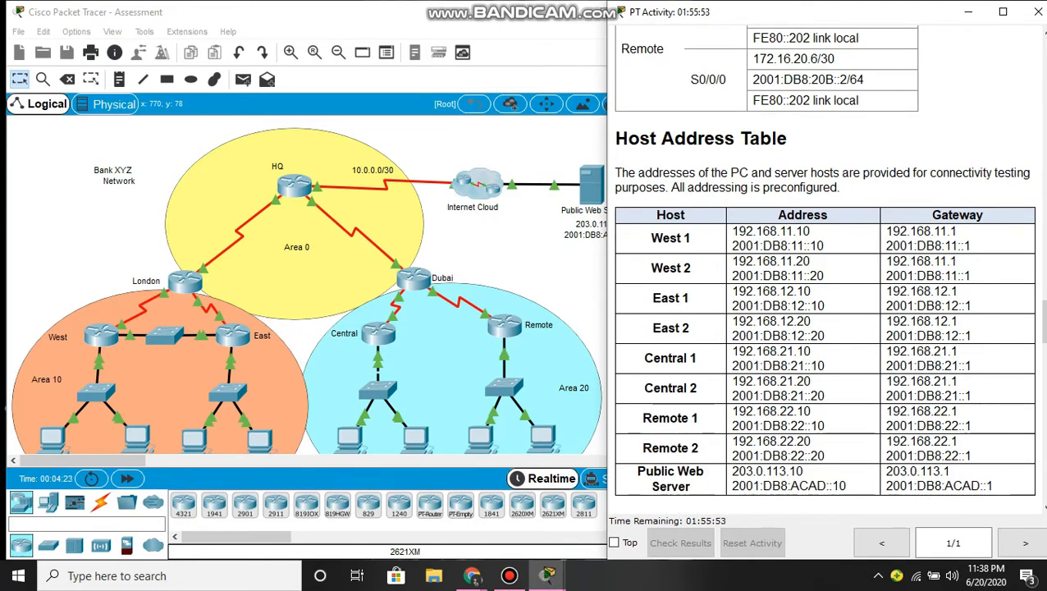
scroll(821, 271, "down", 7)
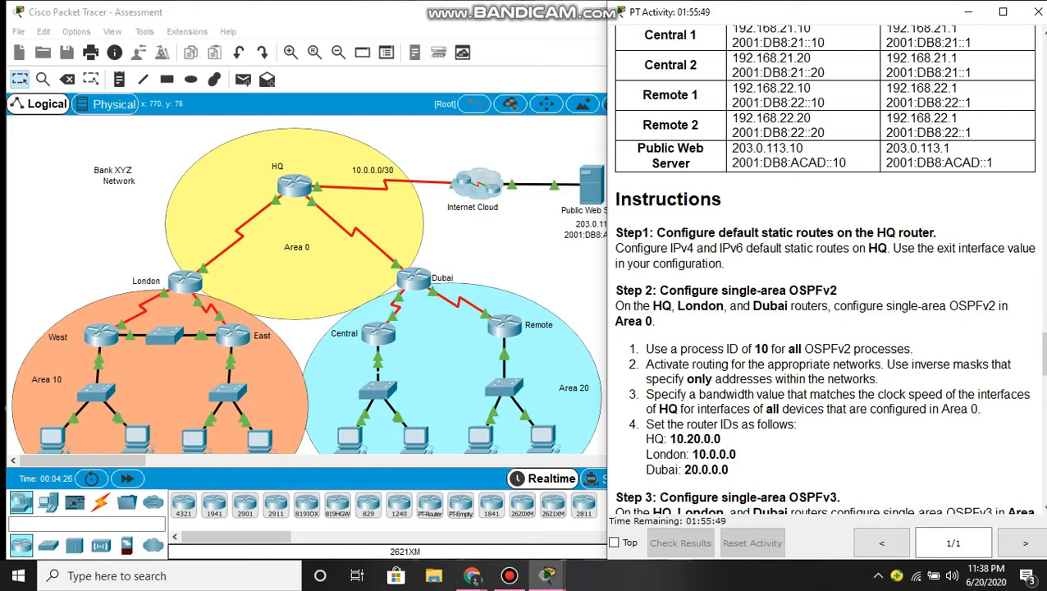
scroll(820, 271, "down", 1)
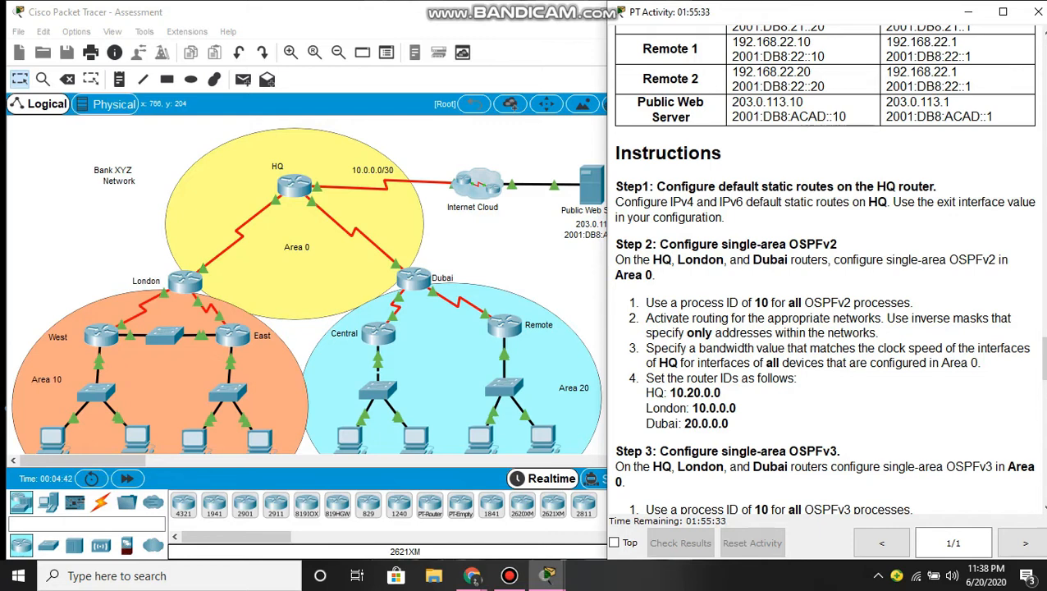
scroll(825, 271, "up", 15)
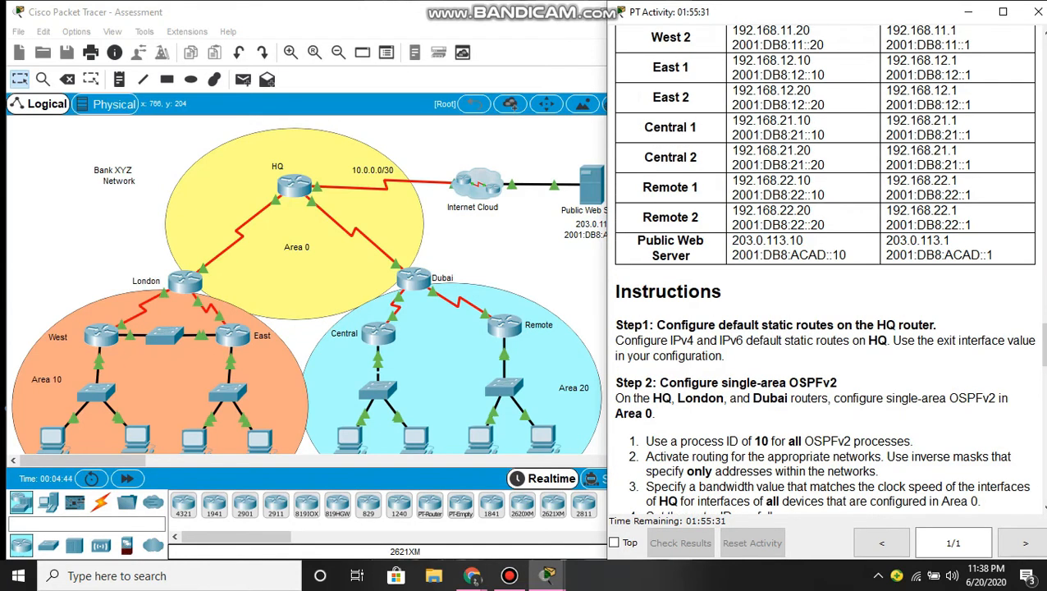
scroll(825, 271, "up", 15)
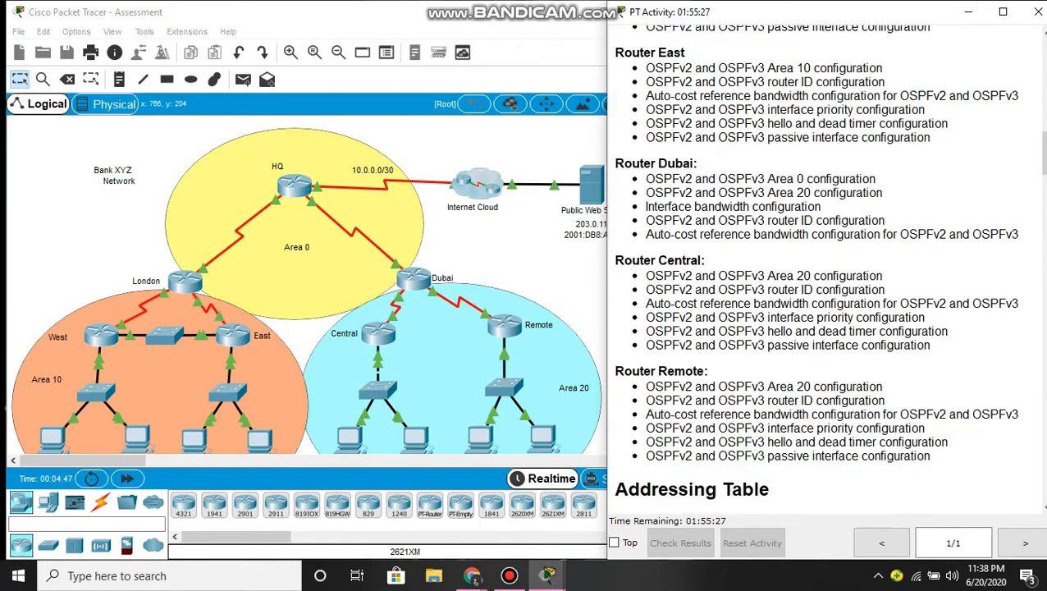
scroll(825, 271, "up", 8)
scroll(825, 271, "up", 2)
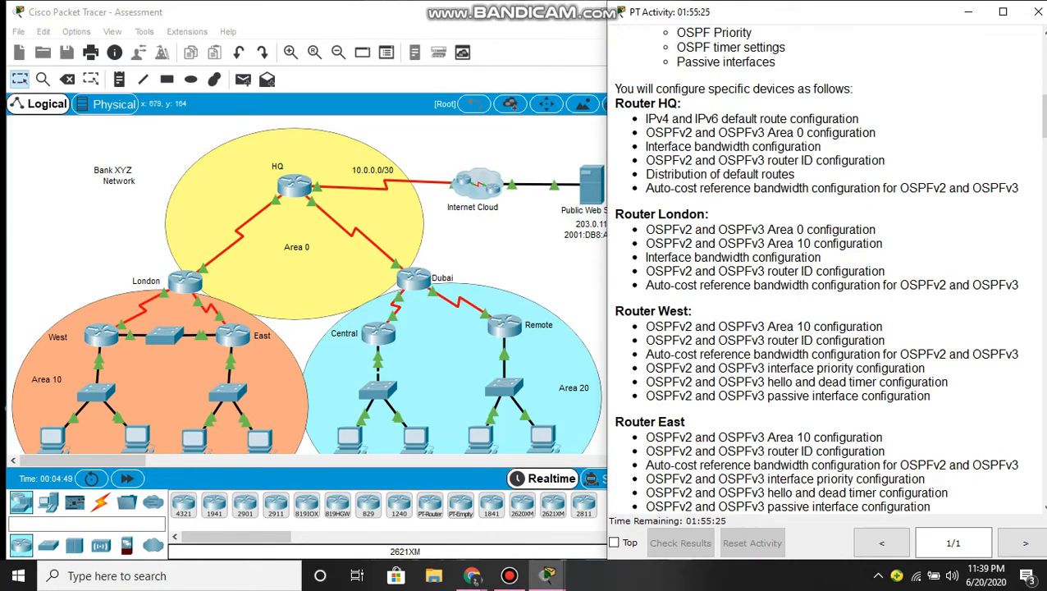
- Widen the topology window over the instructions and bring the PCs of Areas 10 and 20 into view
left_click(521, 249)
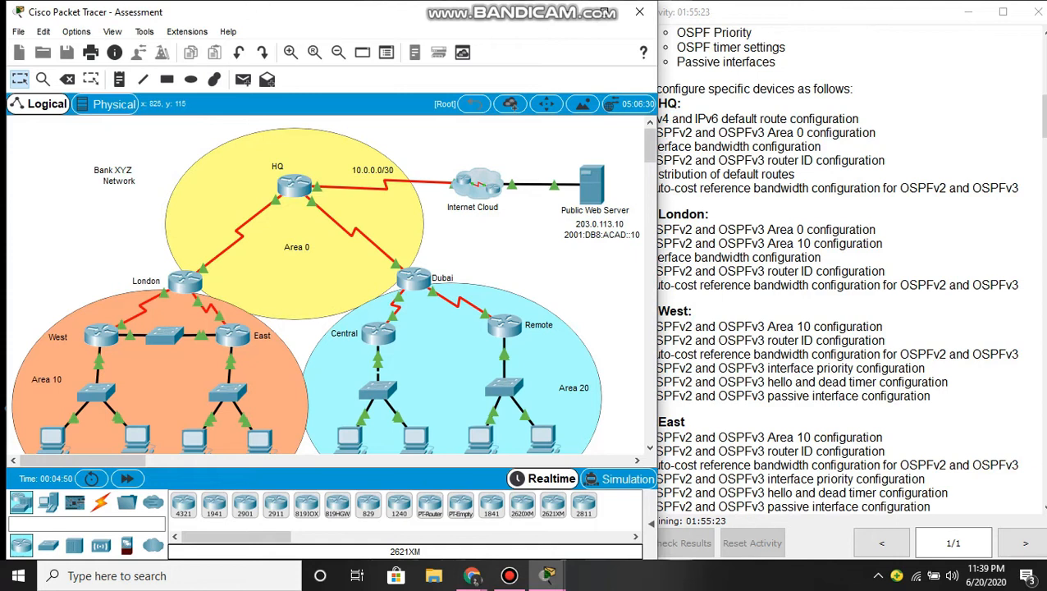
left_click_drag(655, 200, 766, 217)
scroll(386, 287, "down", 2)
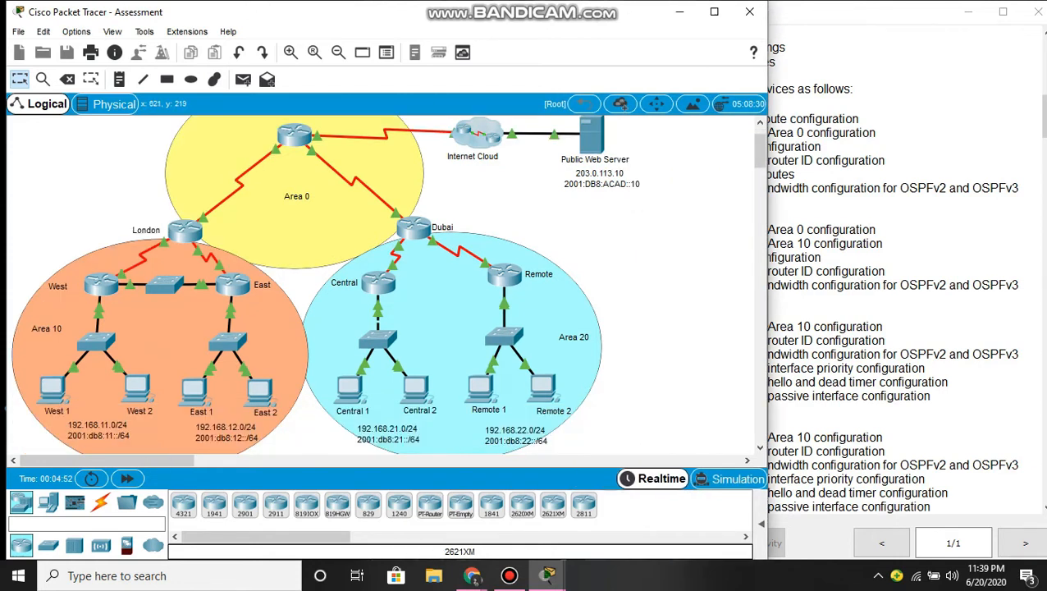
- Connect PC West 1 to the Console port of router West with a console cable
left_click(100, 502)
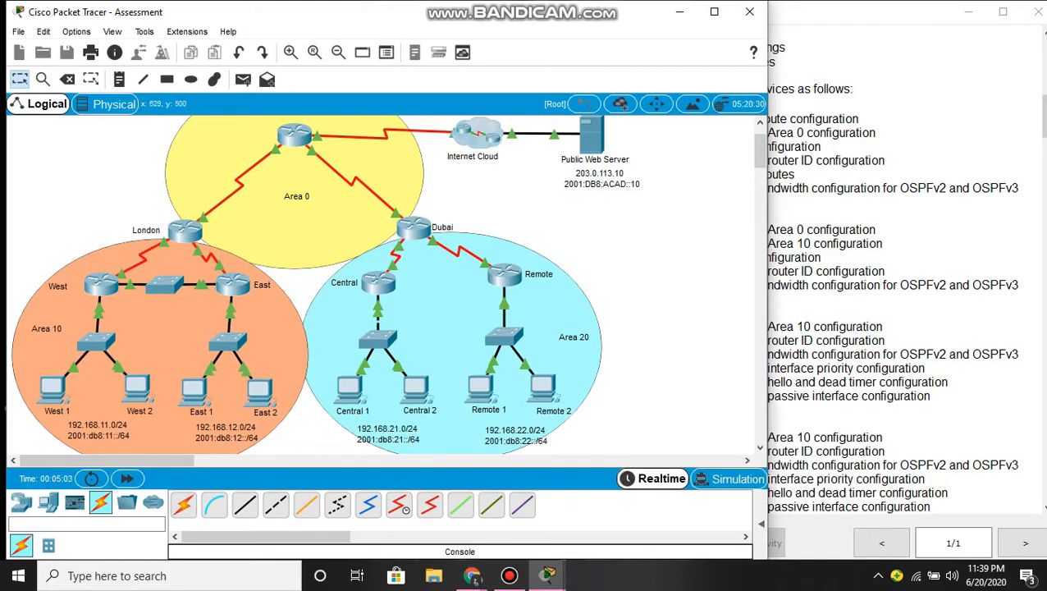
left_click(213, 504)
left_click(51, 389)
left_click(82, 406)
left_click(100, 283)
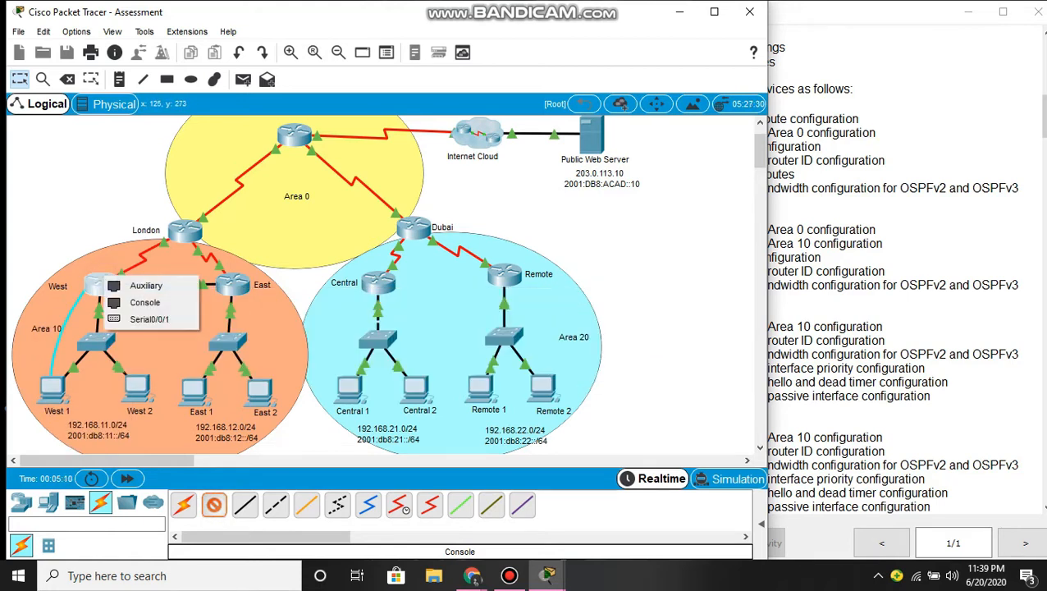
left_click(144, 302)
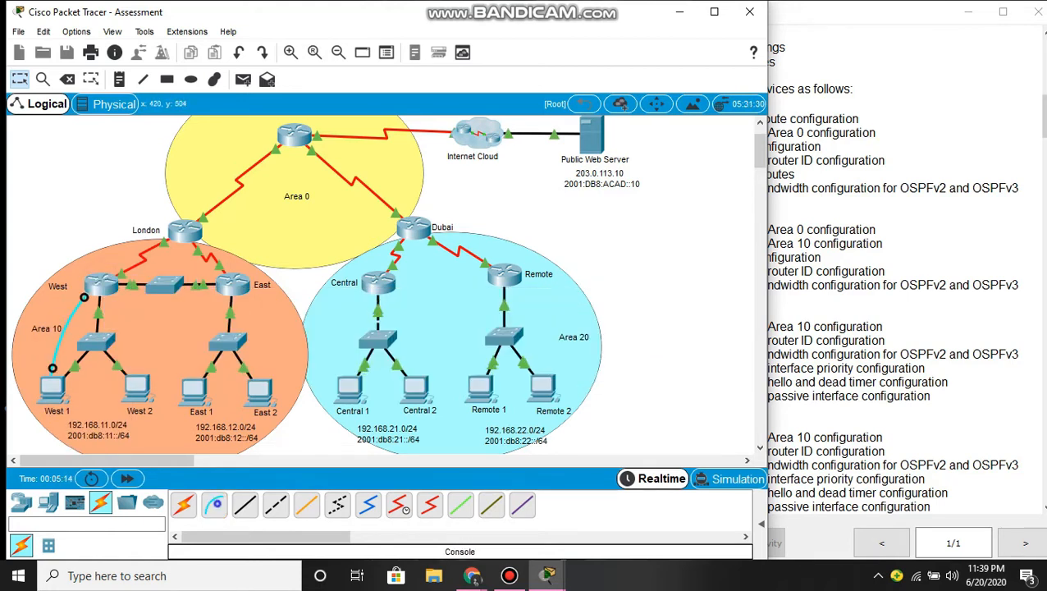
- Connect PC West 2 to the Console port of router London with a console cable
left_click(128, 381)
left_click(152, 386)
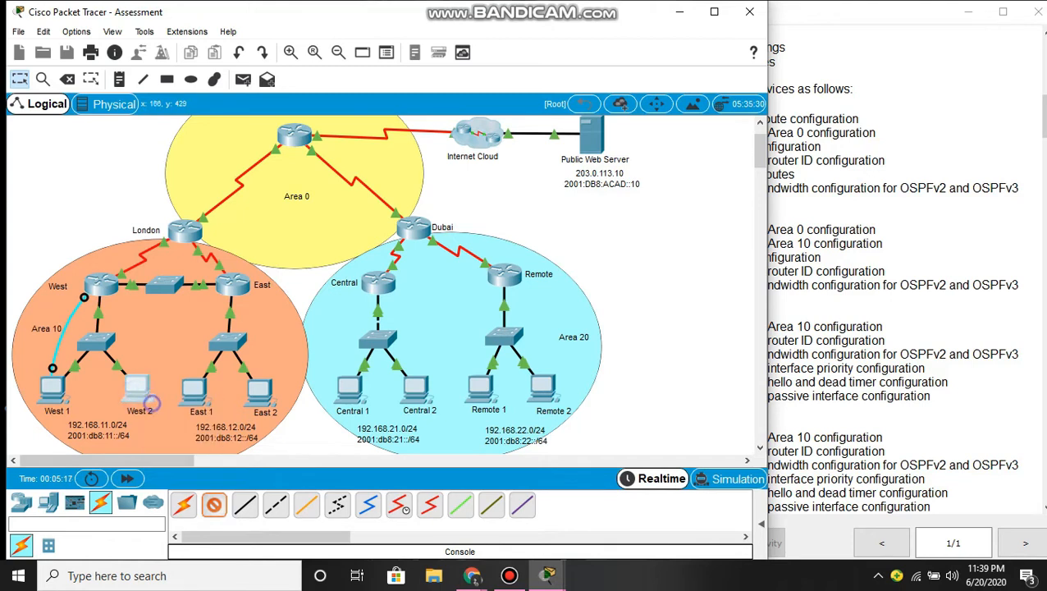
left_click(171, 229)
left_click(199, 255)
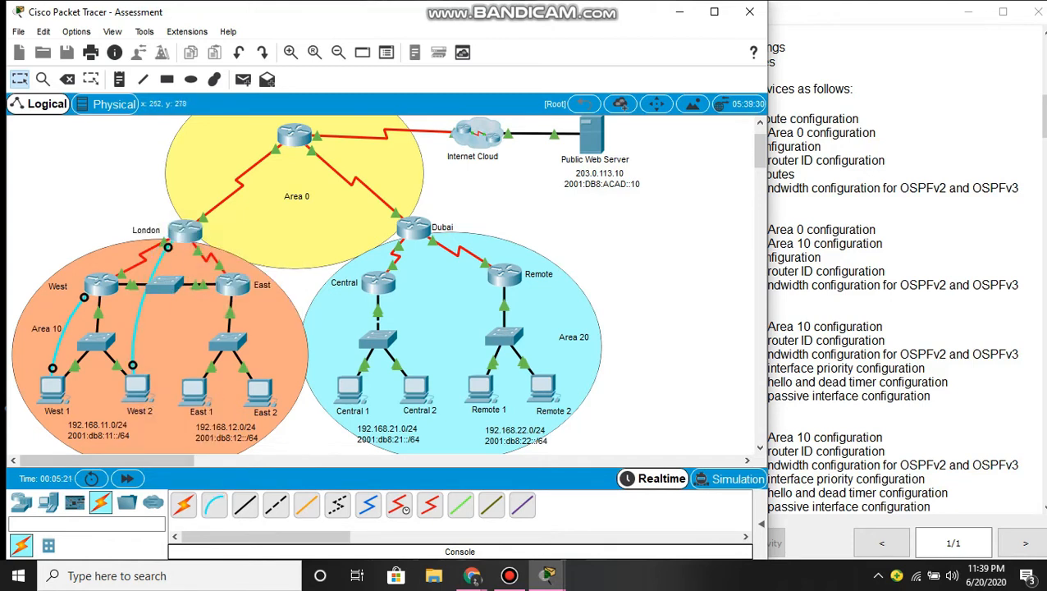
- Connect PC East 1 to the Console port of router East with a console cable
left_click(214, 504)
left_click(187, 382)
left_click(209, 392)
left_click(232, 286)
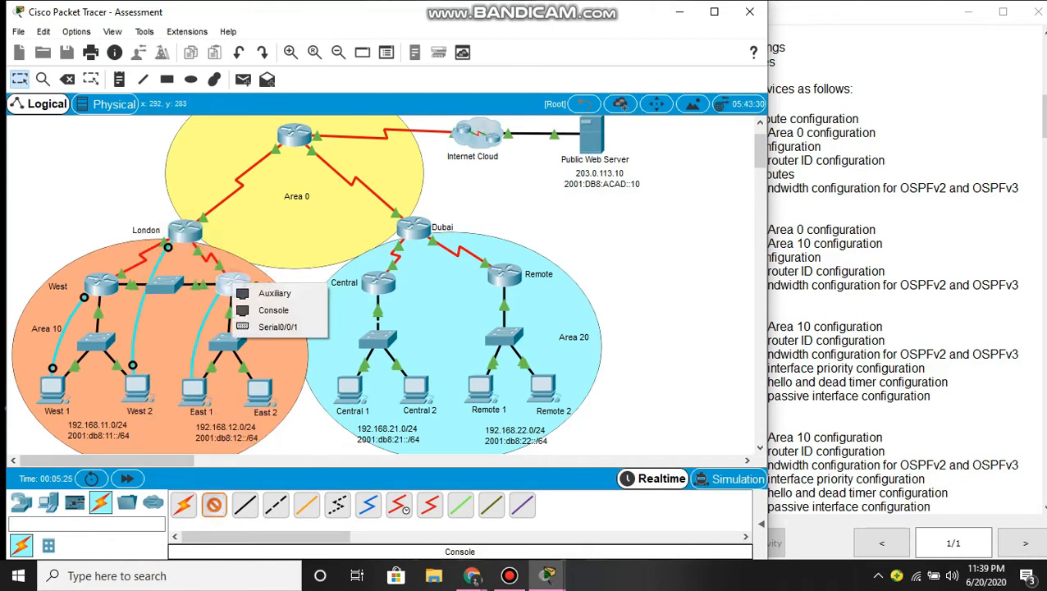
left_click(273, 310)
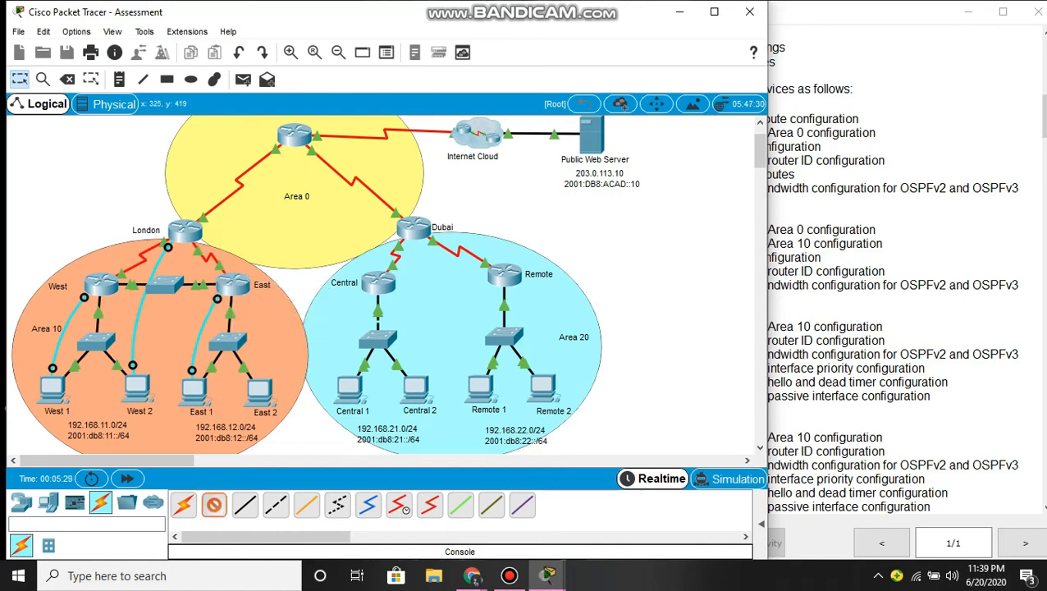
- Connect PC East 2 to the Console port of router HQ with a console cable
left_click(260, 390)
left_click(297, 397)
left_click(294, 133)
left_click(326, 159)
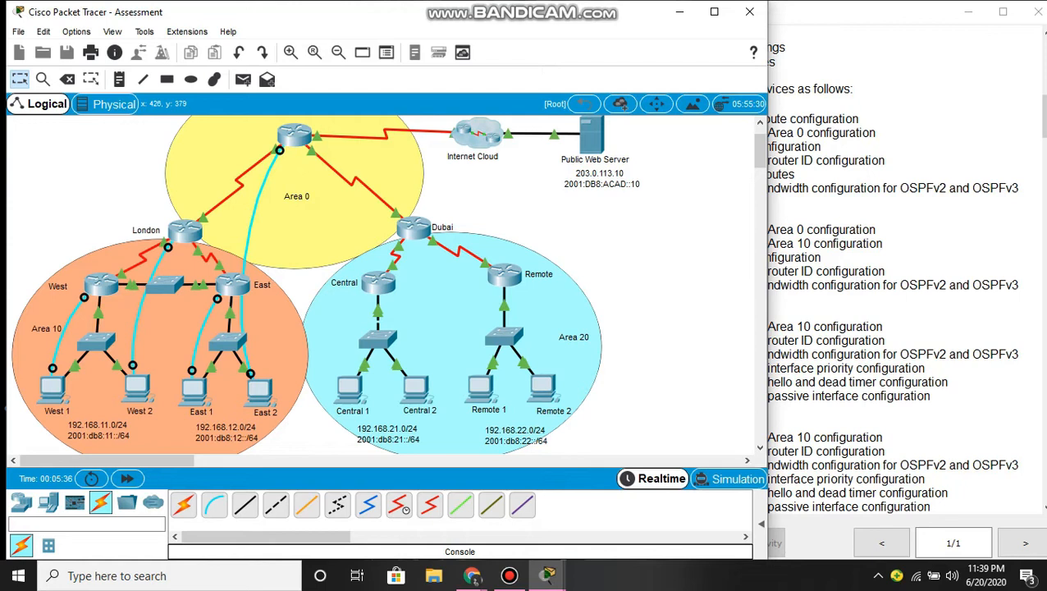
- Connect PC Central 1 to the Console port of router Central with a console cable
left_click(213, 504)
left_click(350, 387)
left_click(365, 399)
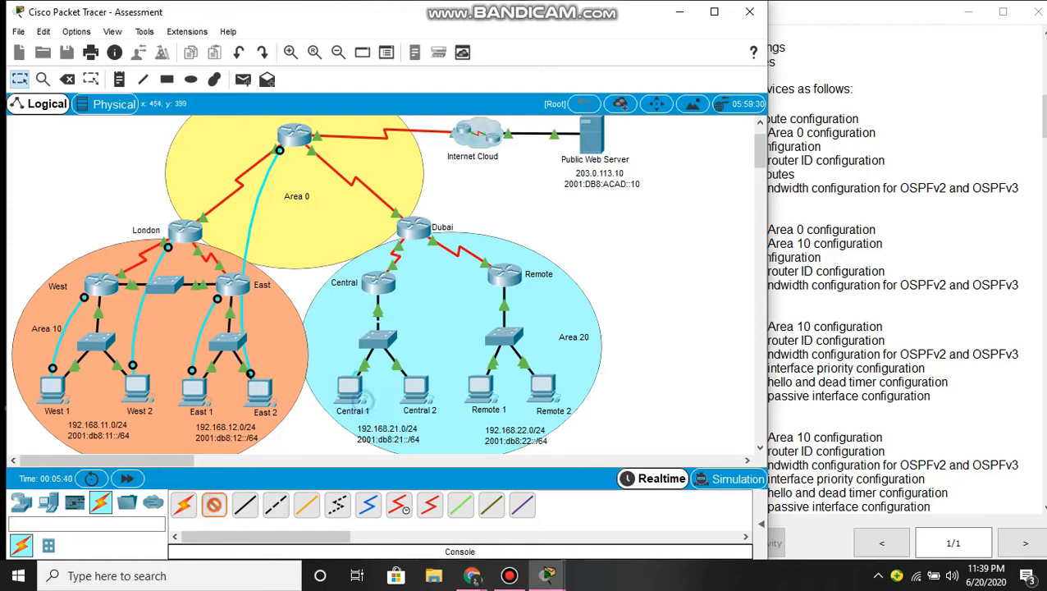
left_click(378, 281)
left_click(409, 306)
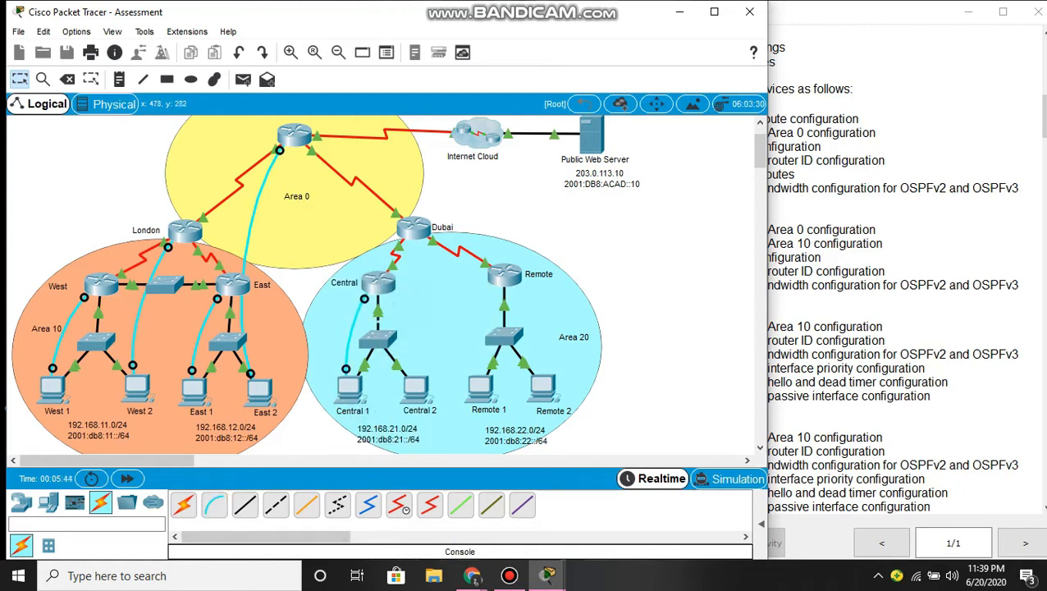
- Connect PC Central 2 to the Console port of router Dubai with a console cable
left_click(213, 504)
left_click(426, 393)
left_click(432, 401)
left_click(414, 230)
left_click(447, 245)
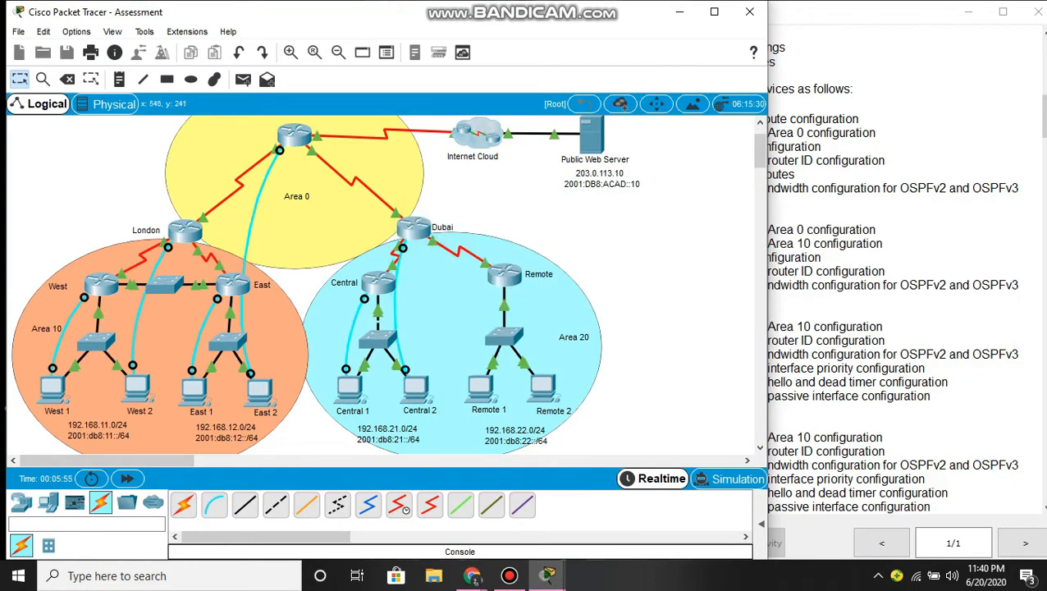
- Connect PC Remote 1 to the Console port of router Remote with a console cable
left_click(213, 504)
left_click(472, 384)
left_click(514, 395)
left_click(504, 275)
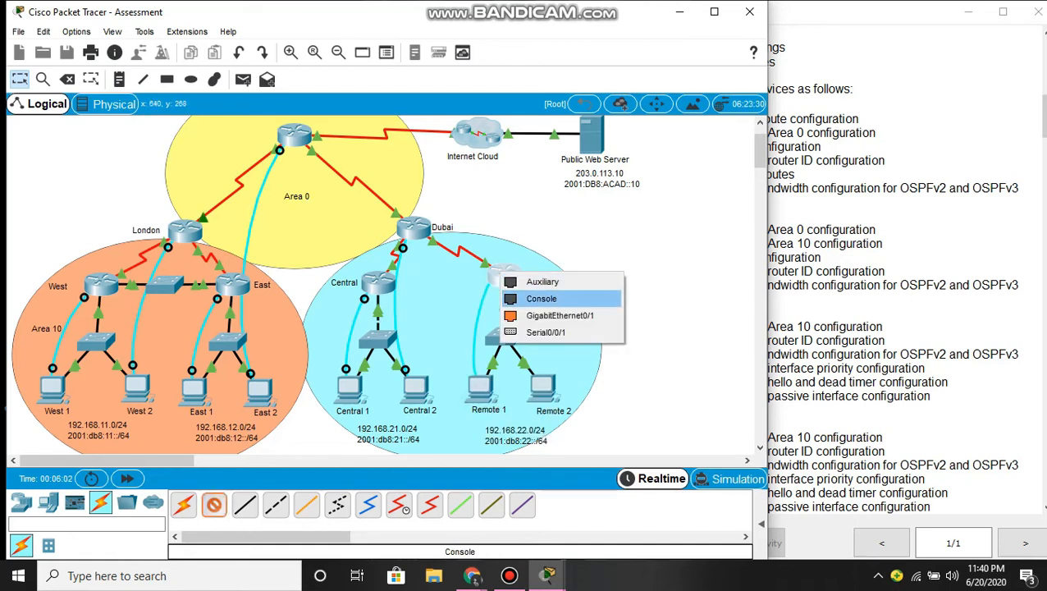
left_click(542, 298)
- Look through the device requirements and the addressing table in the activity instructions
left_click(684, 282)
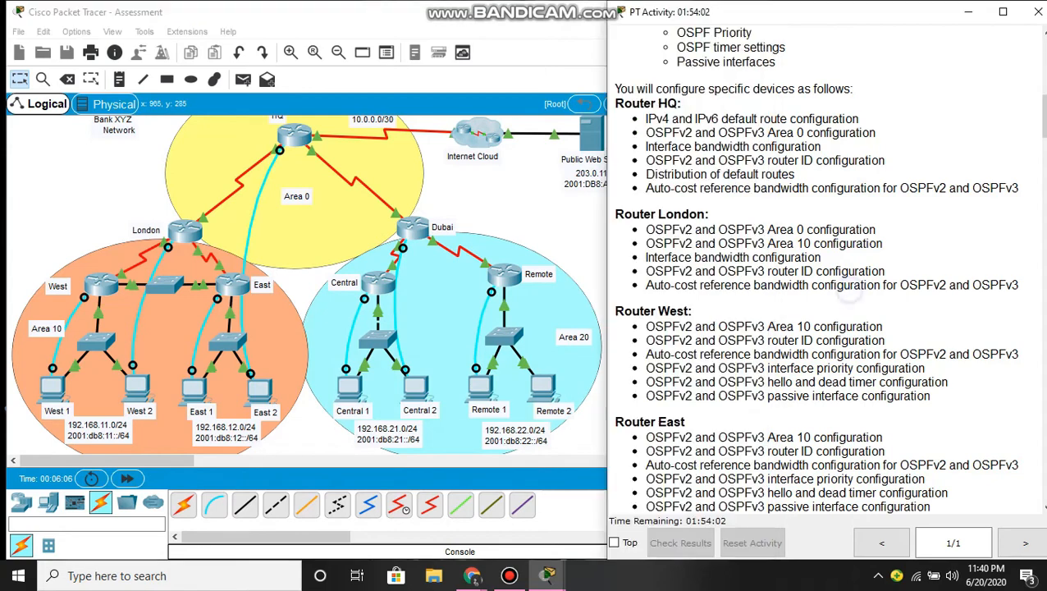
scroll(845, 289, "down", 5)
scroll(821, 271, "down", 15)
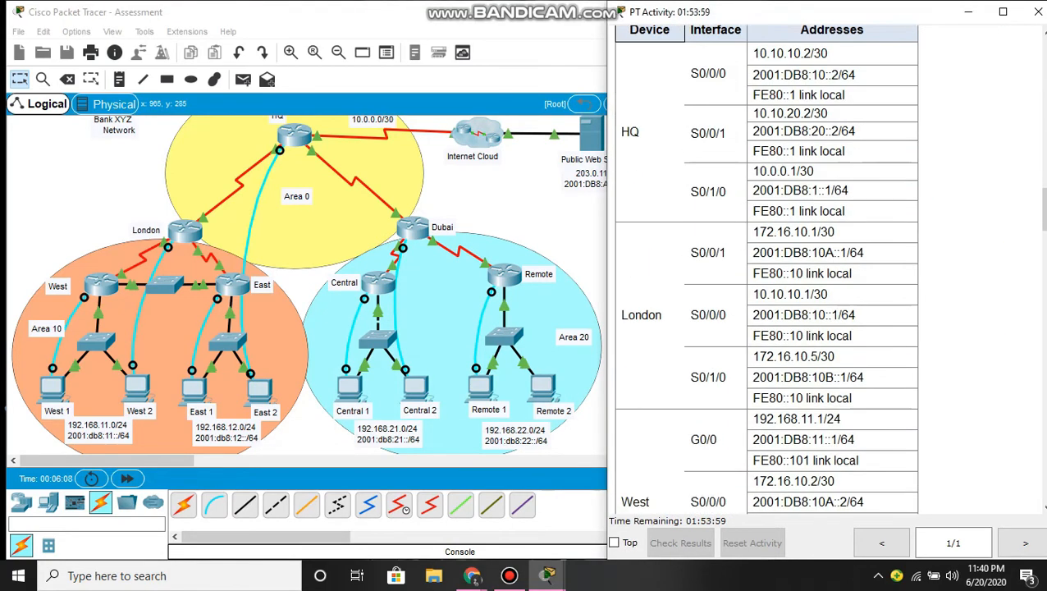
scroll(821, 271, "down", 20)
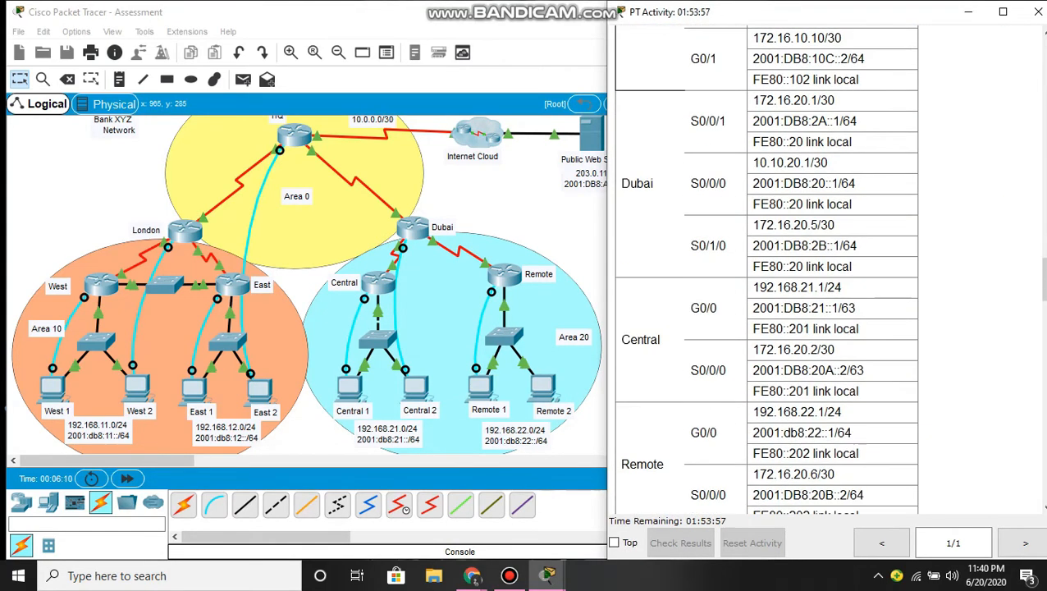
scroll(821, 271, "down", 18)
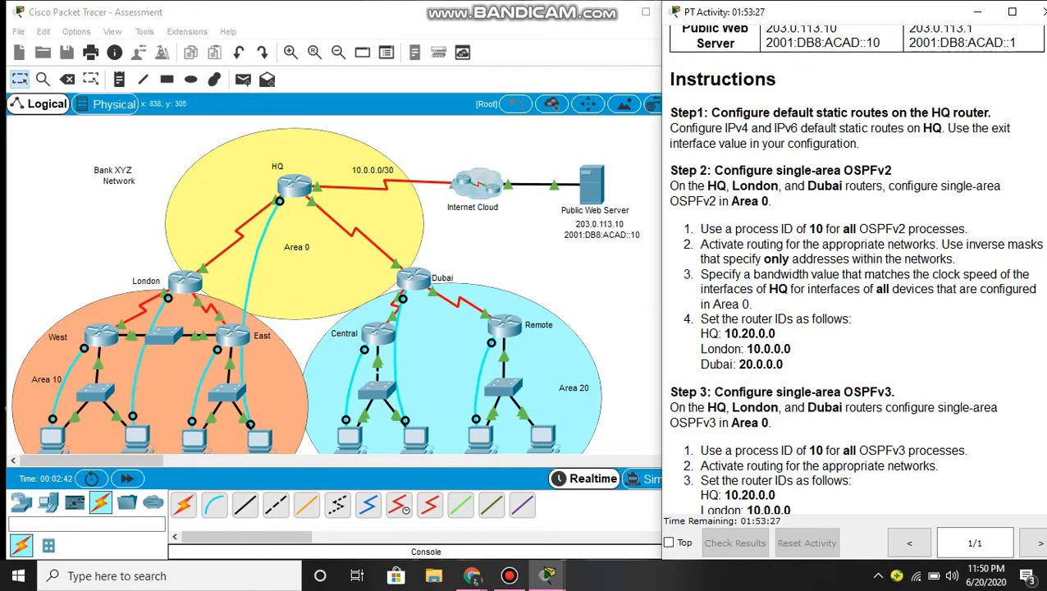
- Read the instructions for the HQ default static routes and the single-area OSPFv2 and OSPFv3 configuration
scroll(853, 271, "down", 1)
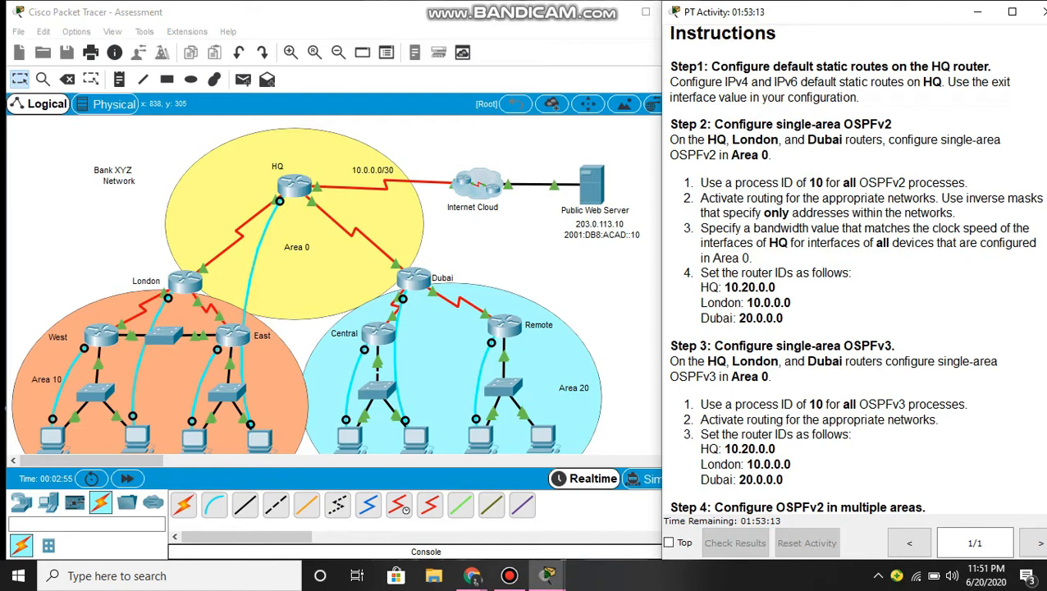
scroll(854, 269, "down", 1)
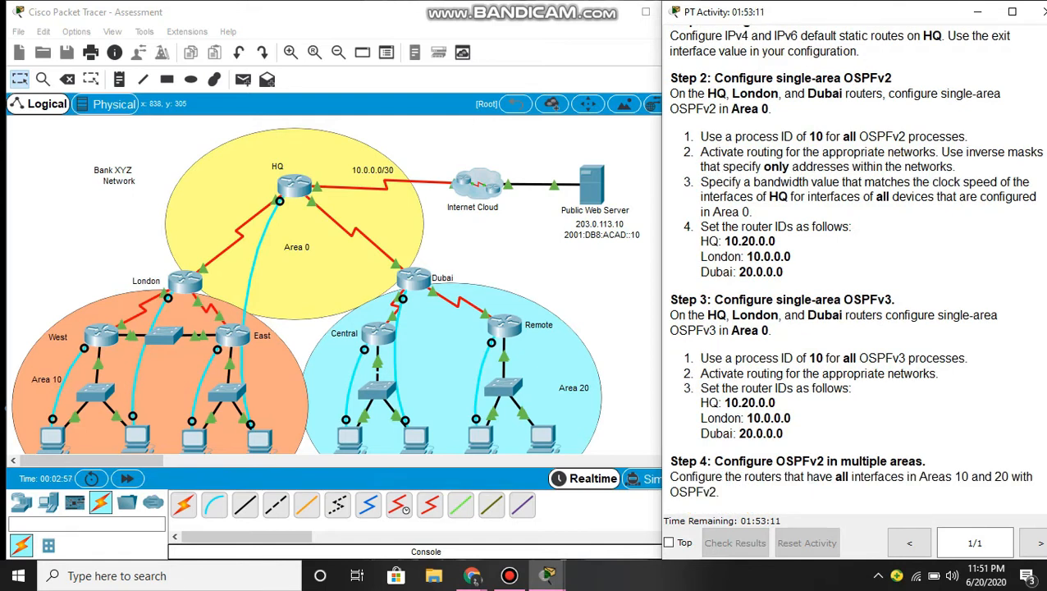
scroll(853, 270, "down", 3)
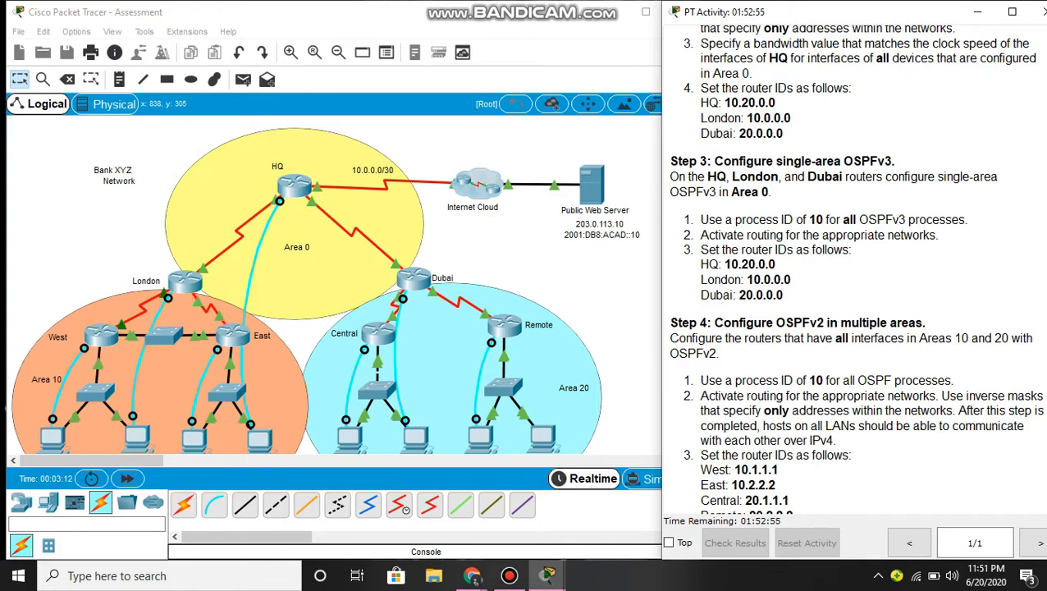
left_click_drag(748, 234, 797, 235)
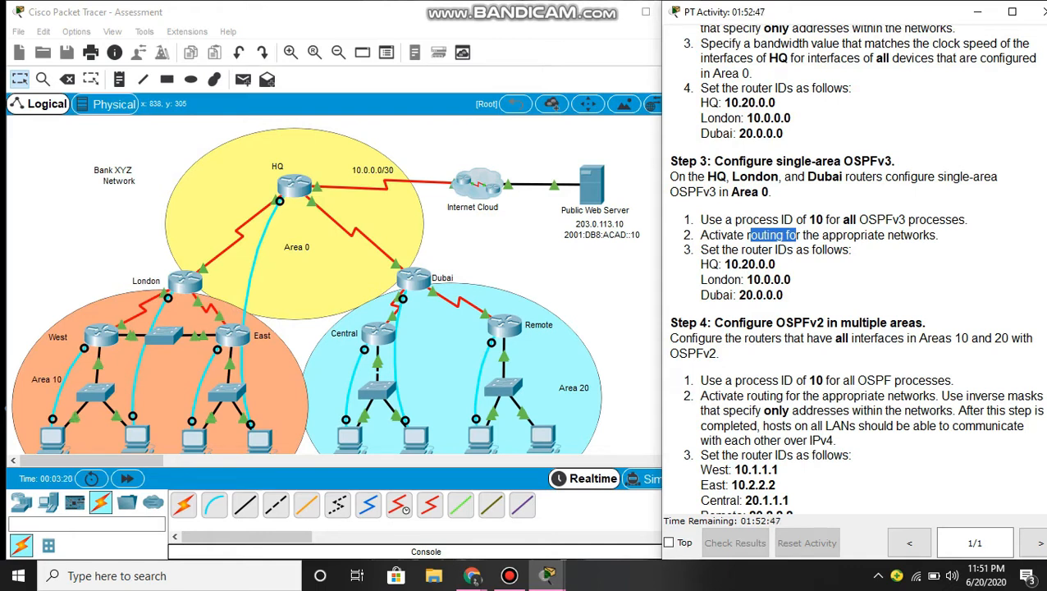
left_click_drag(708, 265, 755, 296)
left_click(795, 300)
scroll(795, 299, "down", 2)
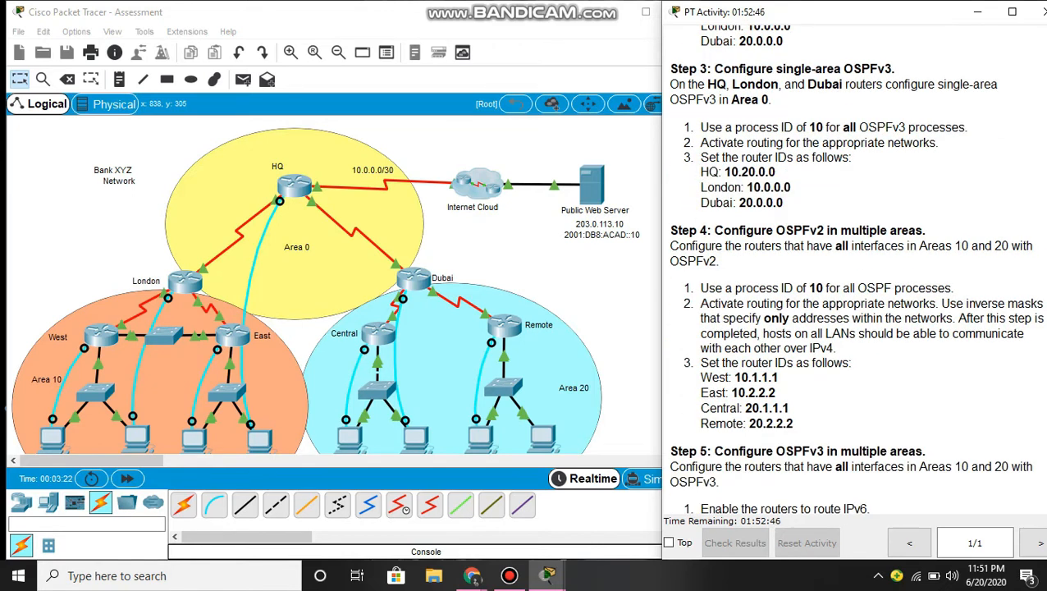
- Read the Step 4 instructions for configuring OSPFv2 in multiple areas, including process ID, inverse masks and router IDs
scroll(795, 299, "down", 1)
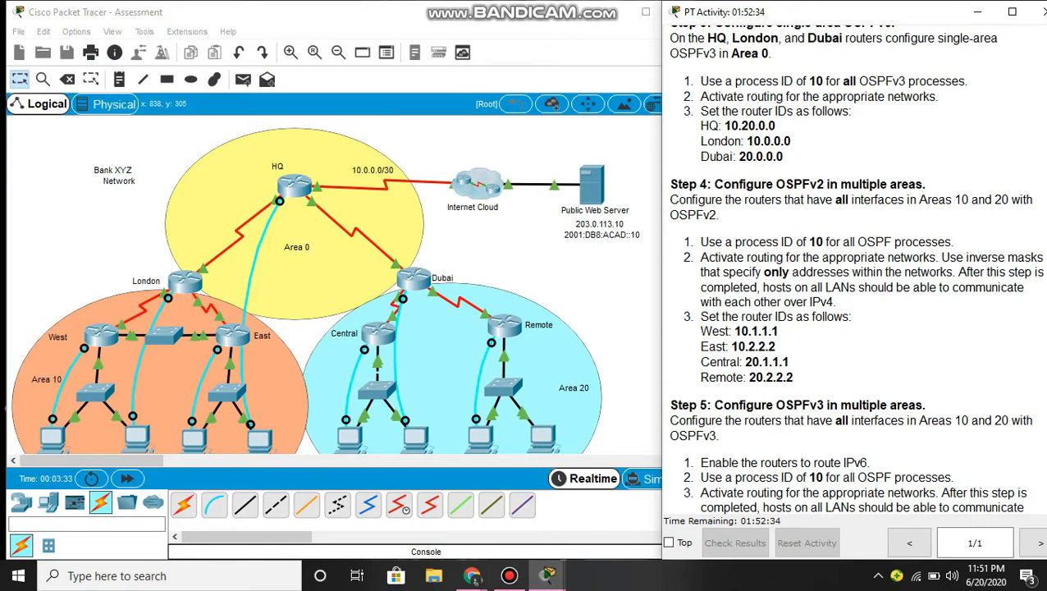
scroll(854, 260, "down", 1)
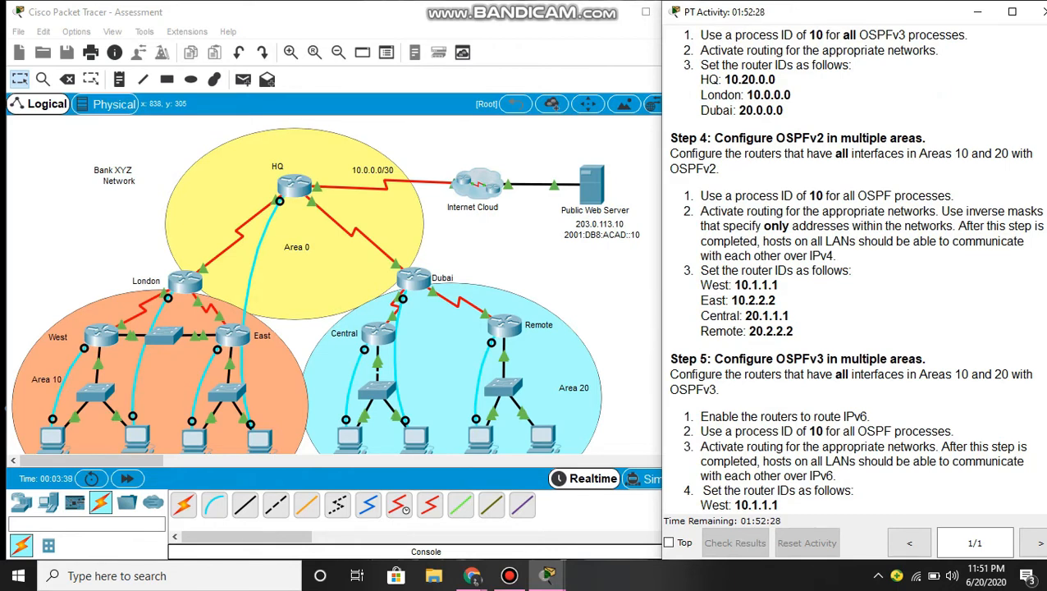
left_click_drag(758, 212, 800, 211)
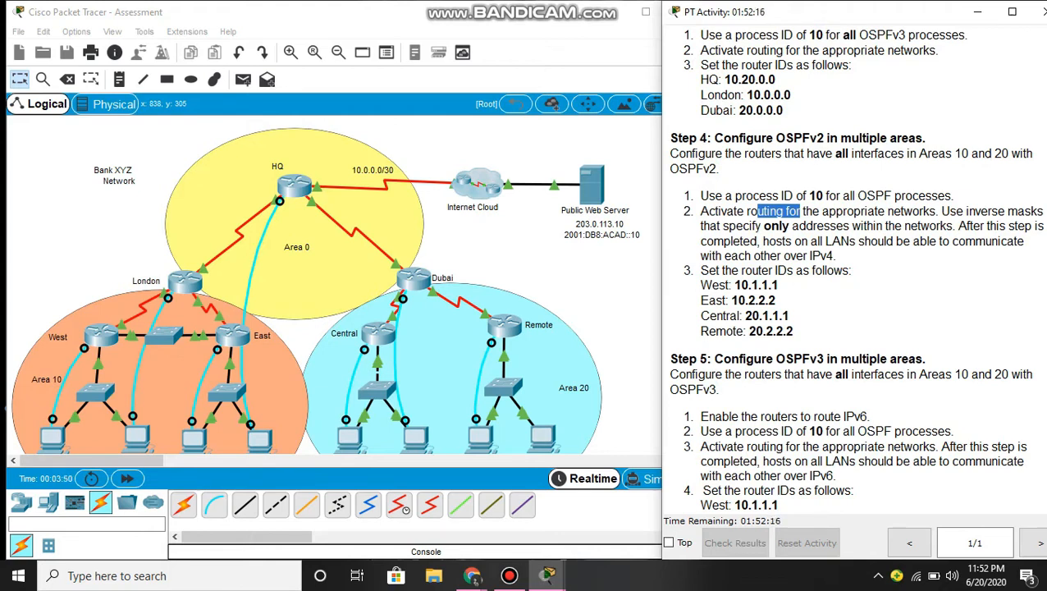
left_click_drag(956, 226, 969, 243)
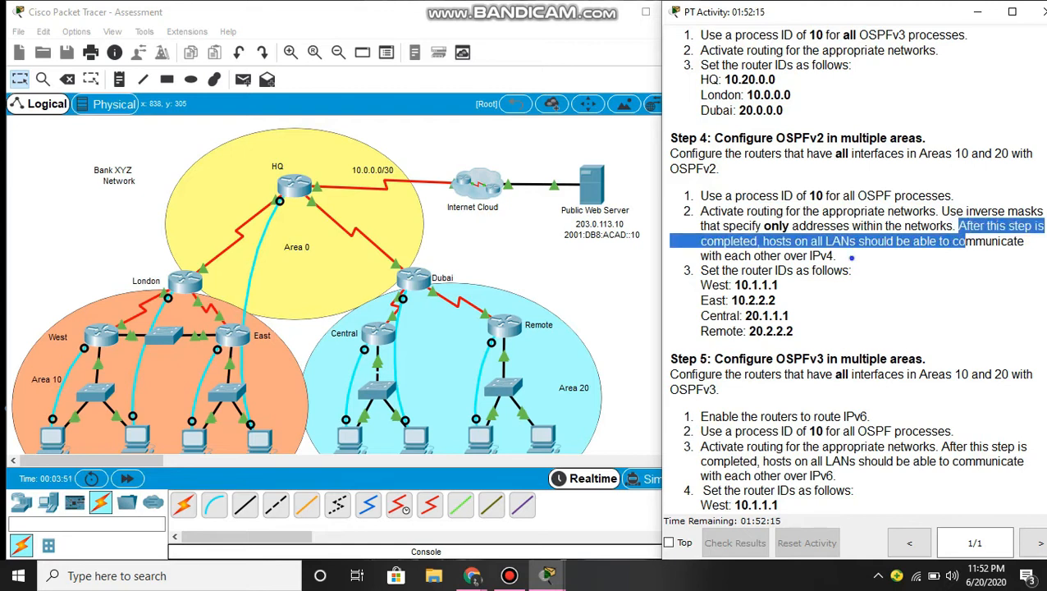
left_click(850, 257)
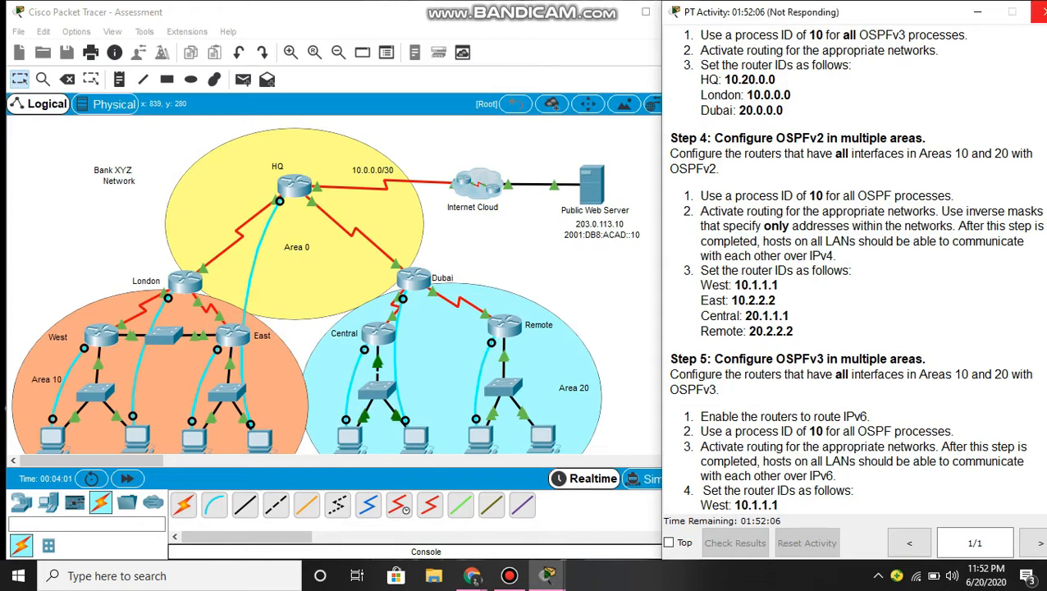
left_click_drag(700, 285, 765, 359)
left_click(740, 384)
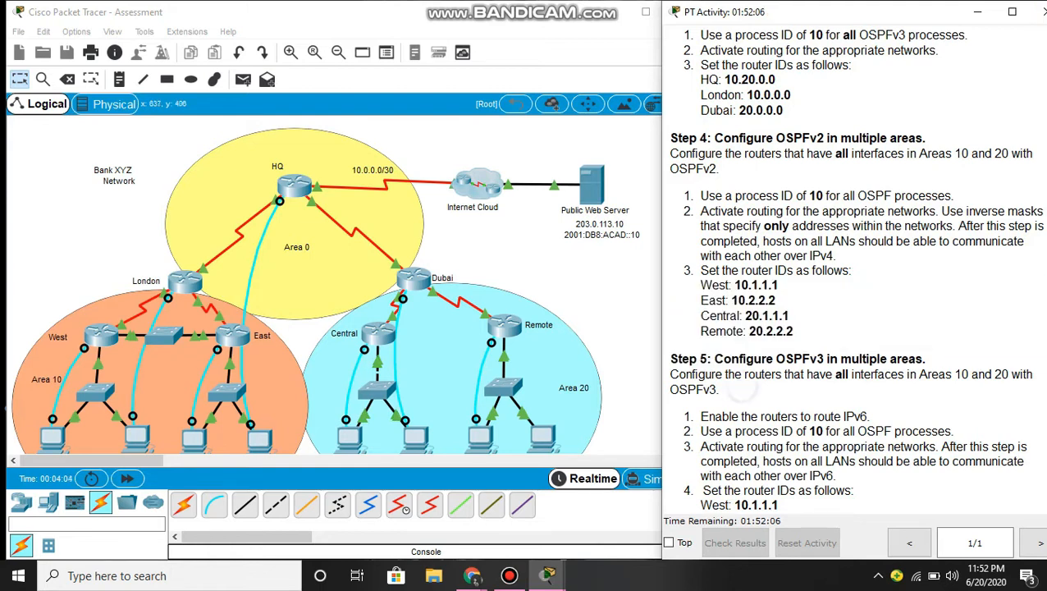
- Read the Step 5 instructions for configuring OSPFv3 in multiple areas, including IPv6 routing and router IDs
scroll(854, 271, "down", 5)
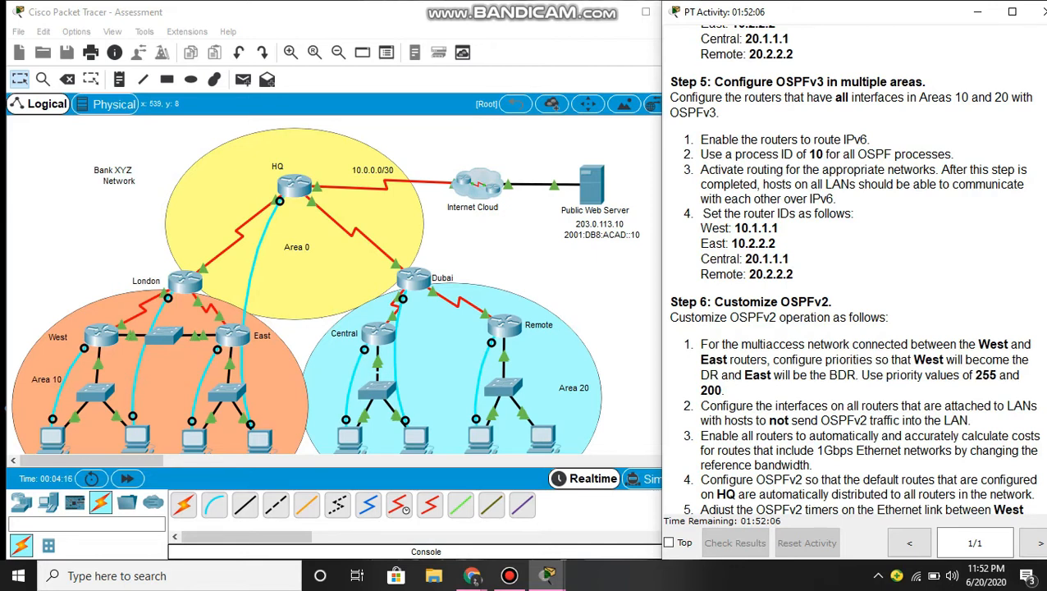
scroll(854, 271, "down", 1)
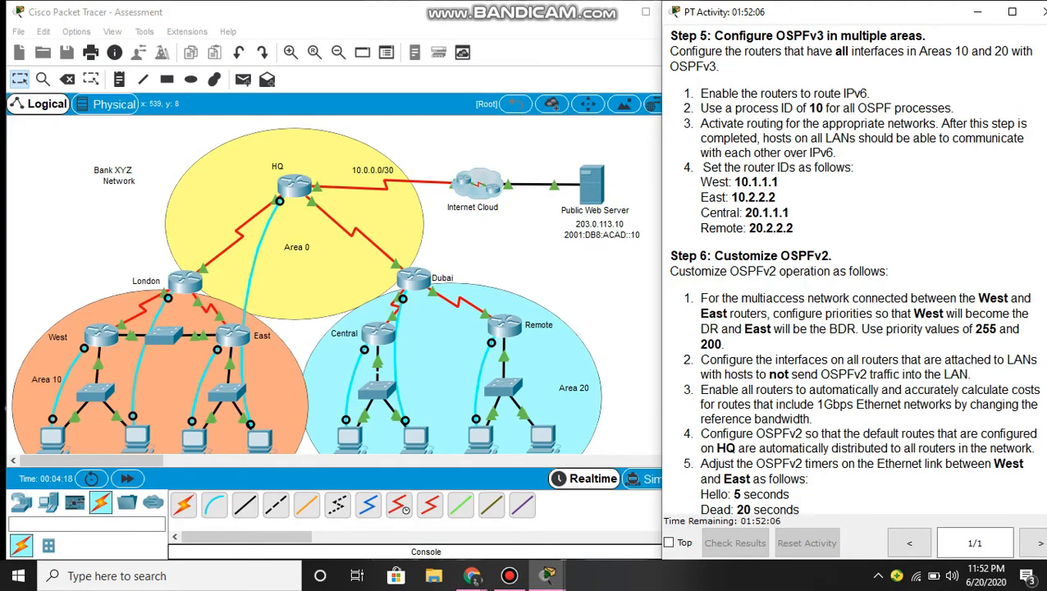
left_click_drag(733, 108, 797, 93)
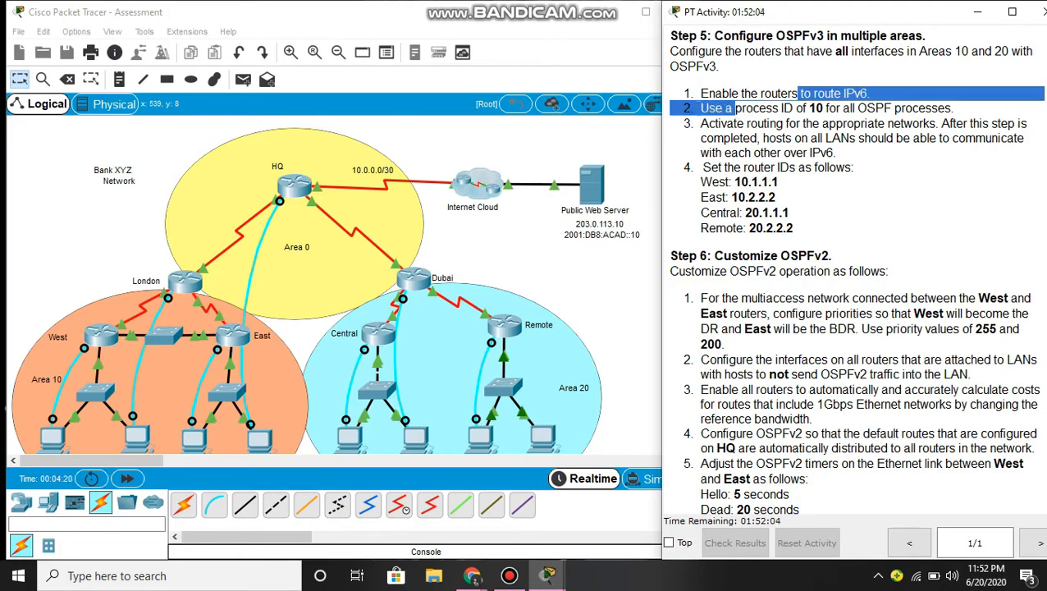
left_click(791, 111)
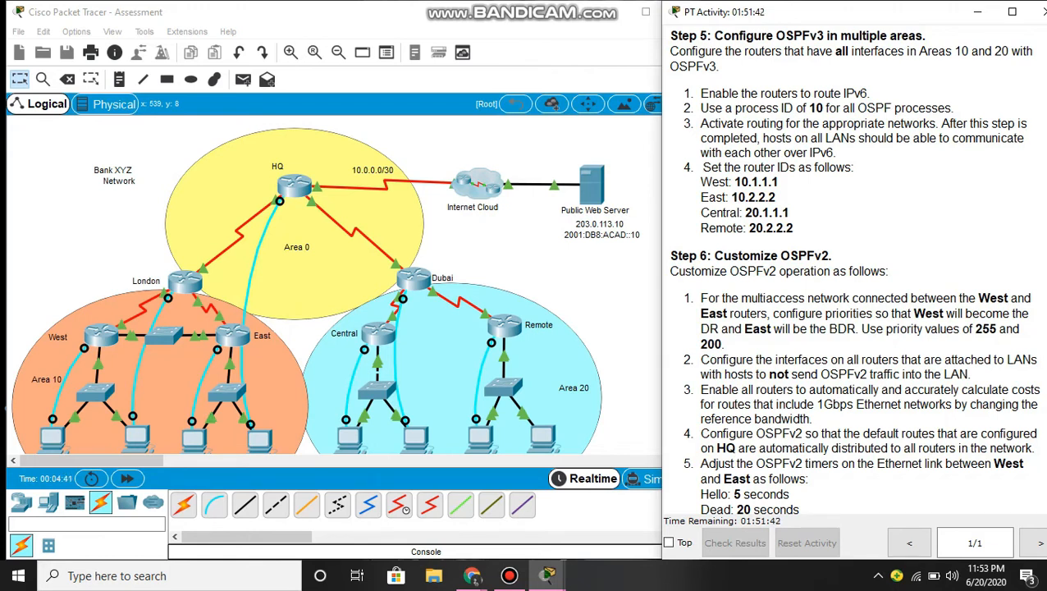
left_click_drag(694, 185, 778, 227)
left_click(811, 231)
- Read the Step 6 instructions for customizing OSPFv2: priorities, LAN interfaces, reference bandwidth, default route distribution and timers
scroll(811, 231, "down", 8)
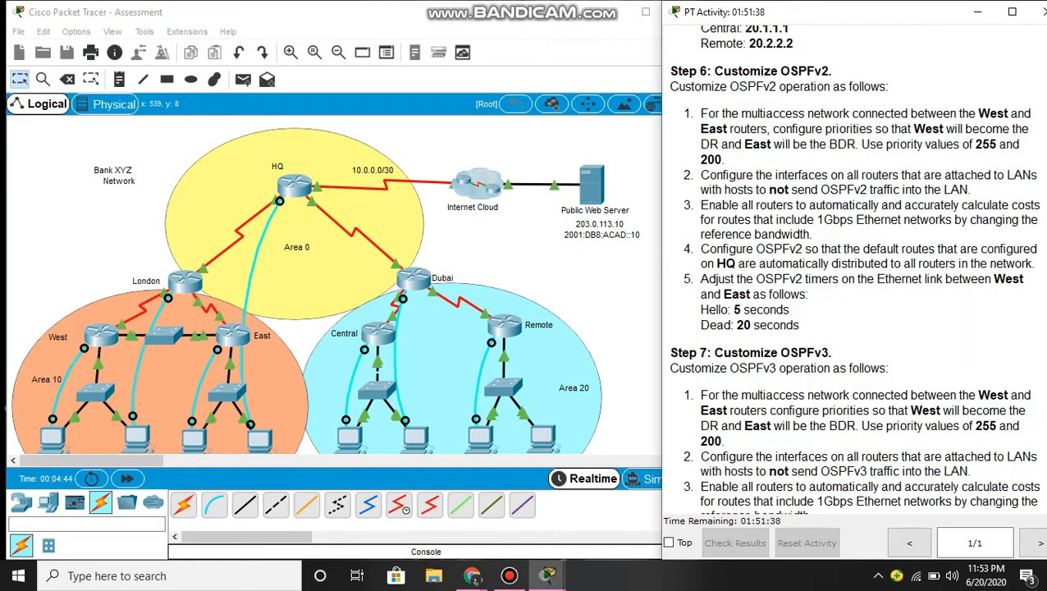
scroll(811, 231, "up", 4)
scroll(853, 271, "up", 2)
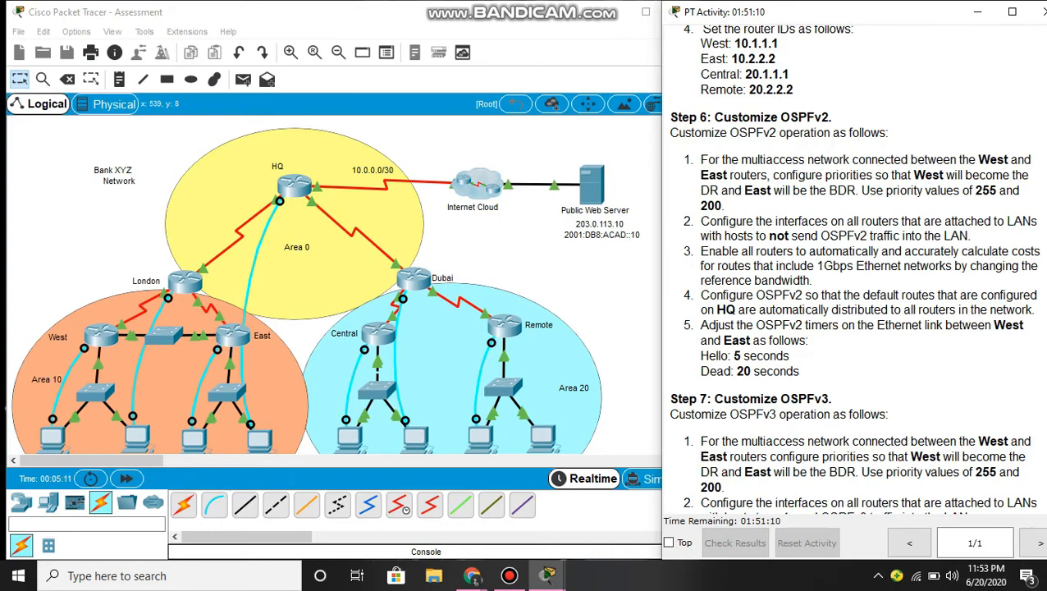
scroll(852, 275, "down", 1)
double_click(798, 175)
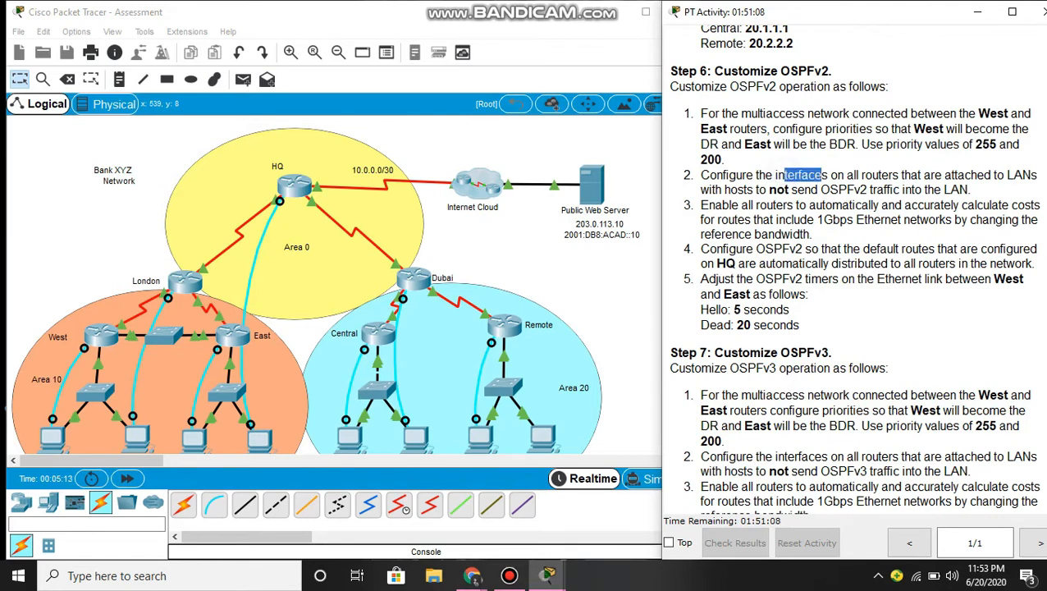
left_click(833, 179)
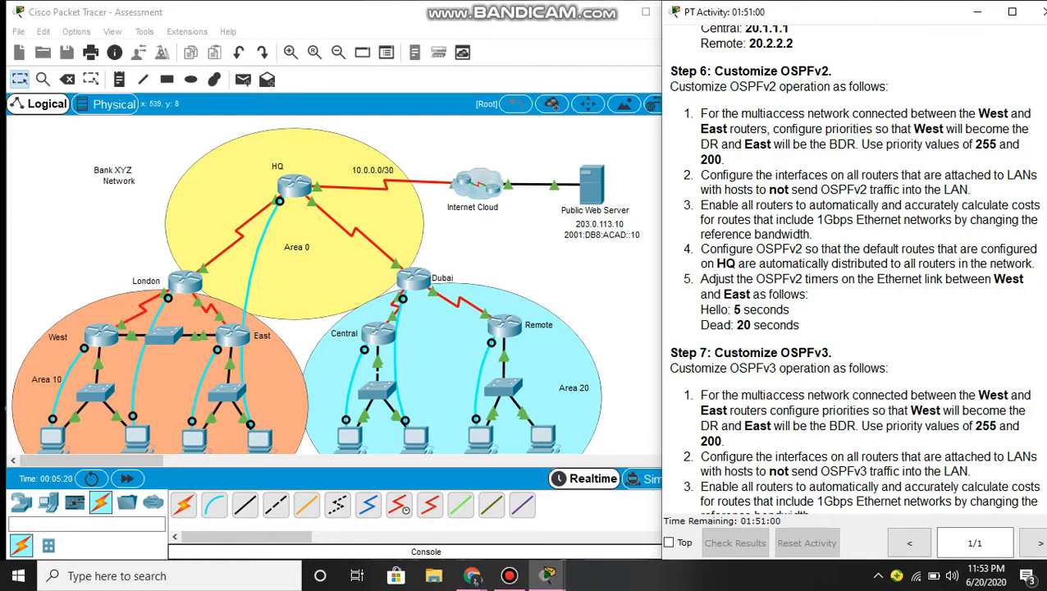
scroll(852, 269, "down", 1)
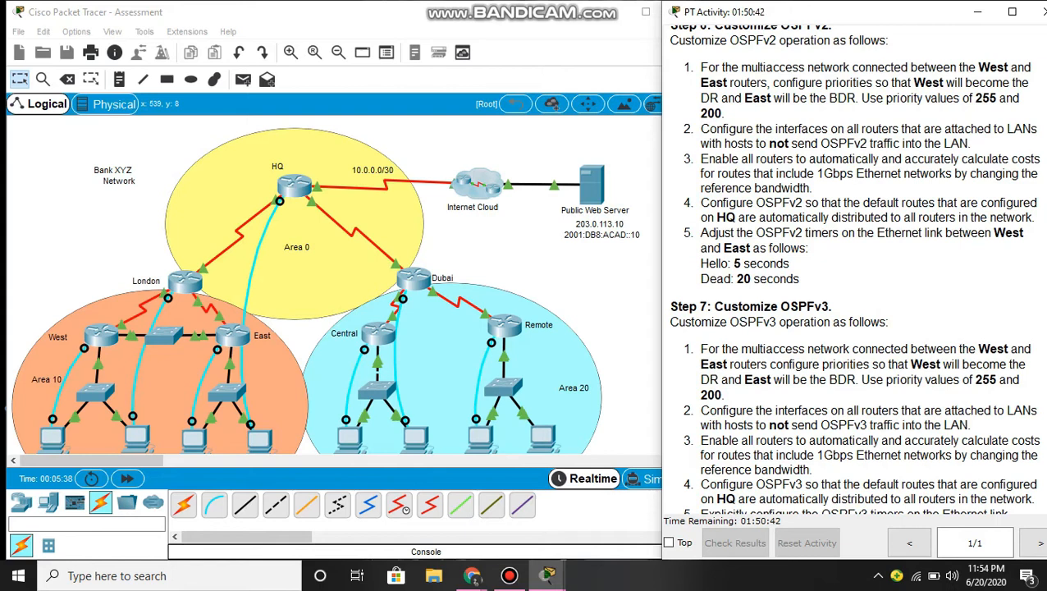
scroll(852, 269, "down", 1)
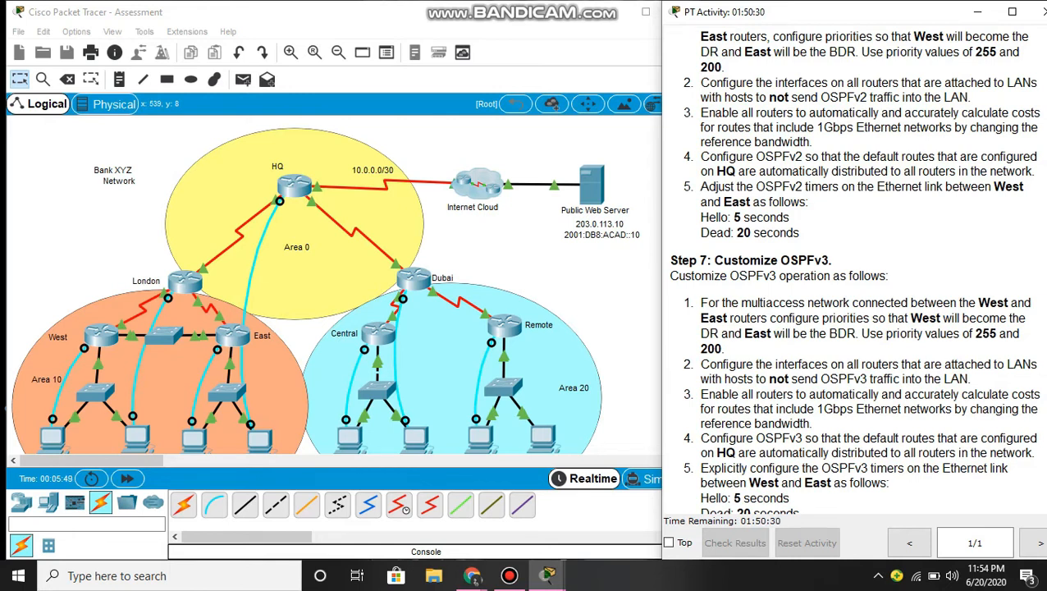
- Read the Step 7 instructions for customizing OSPFv3 and the closing note on connectivity testing
scroll(853, 270, "down", 1)
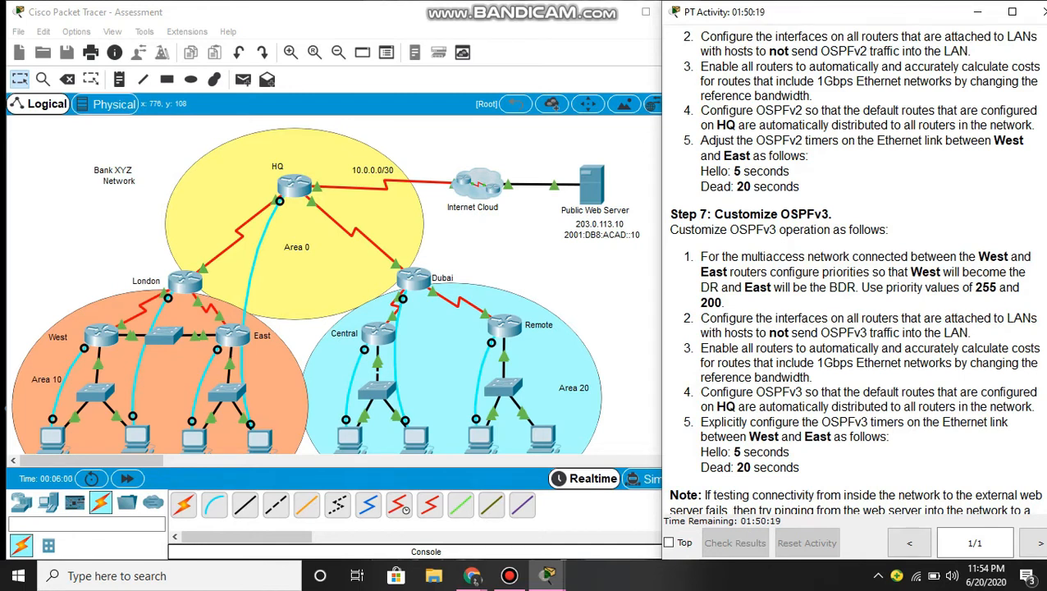
scroll(854, 271, "down", 3)
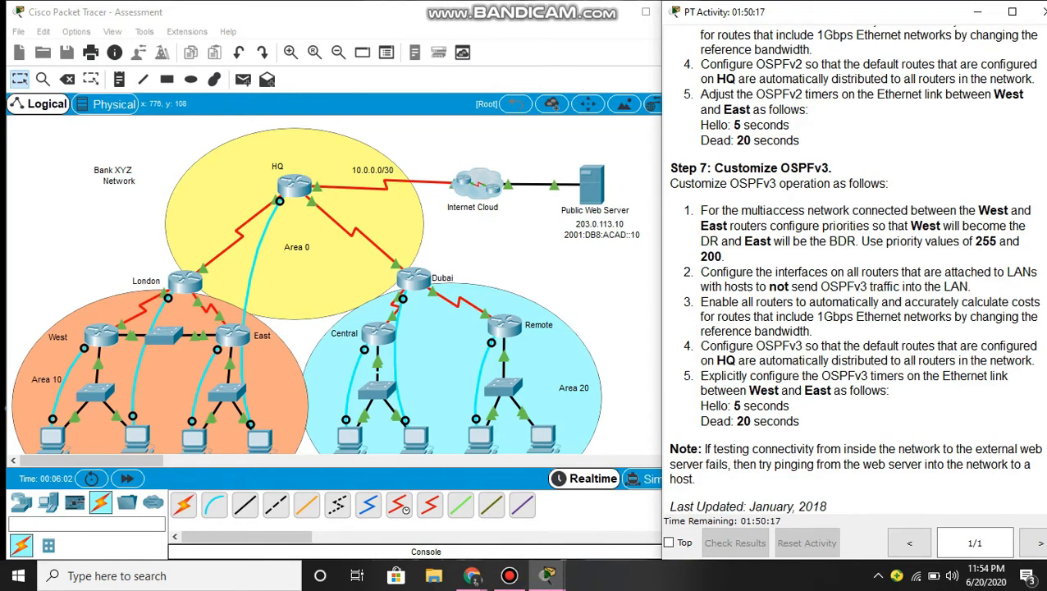
scroll(853, 271, "up", 1)
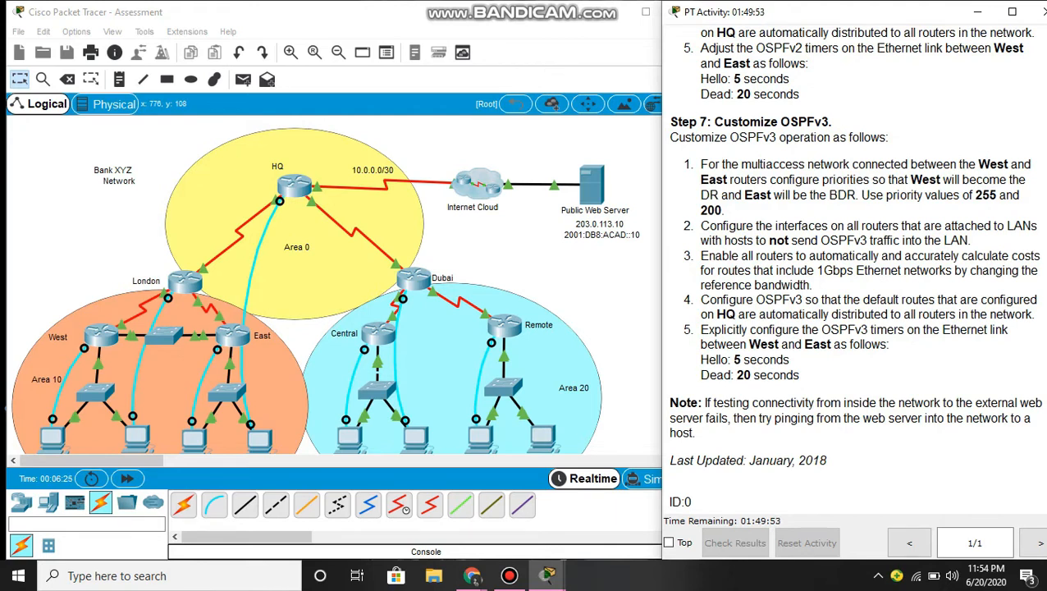
scroll(854, 267, "down", 1)
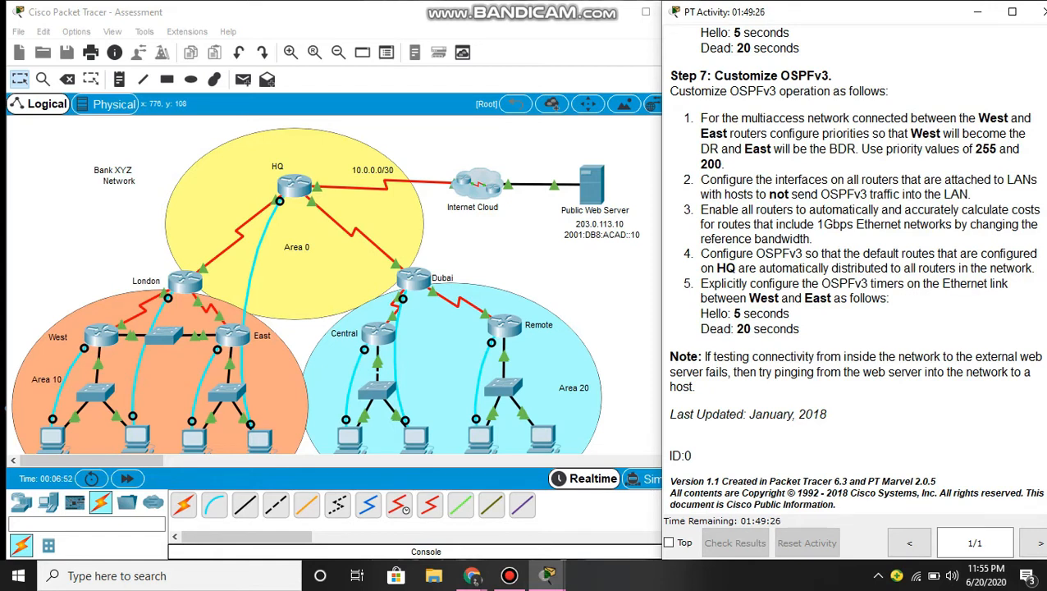
scroll(854, 262, "down", 1)
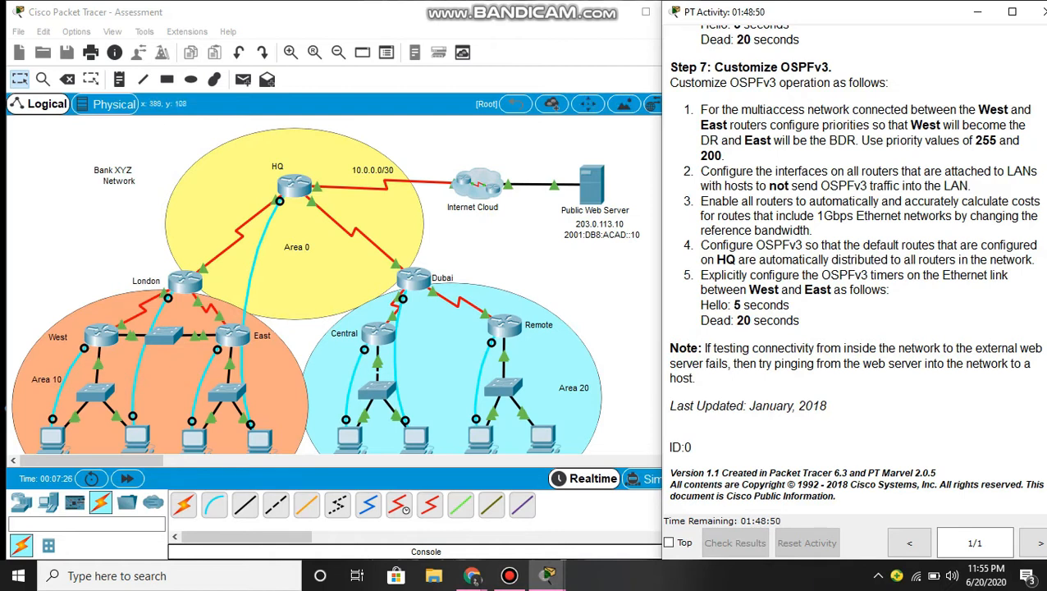
- Open a terminal session on PC 10-4 with the default port settings and enter global configuration mode on HQ
scroll(325, 284, "down", 3)
left_click(261, 340)
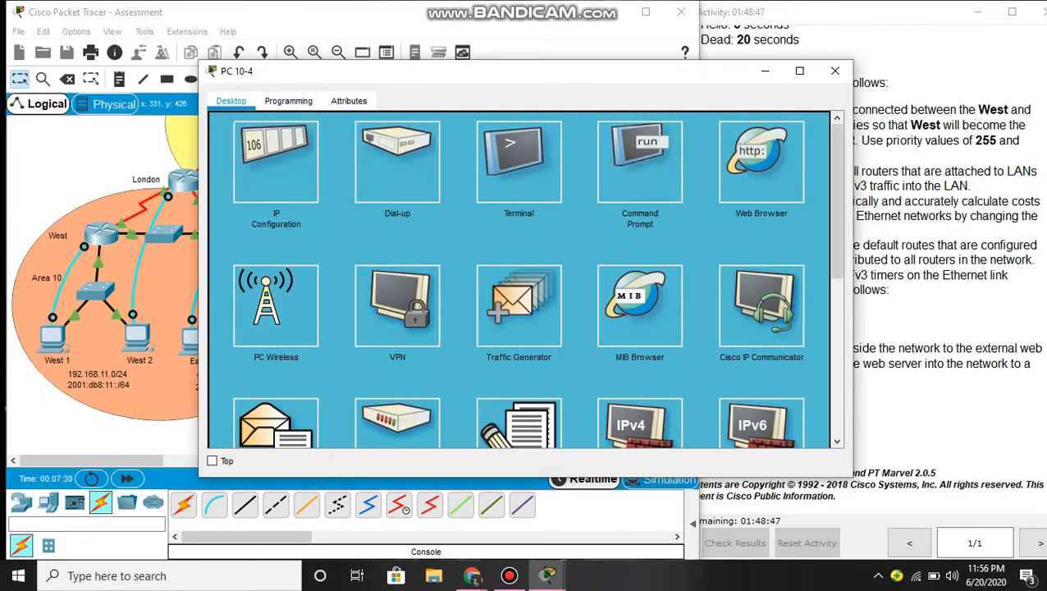
left_click(532, 174)
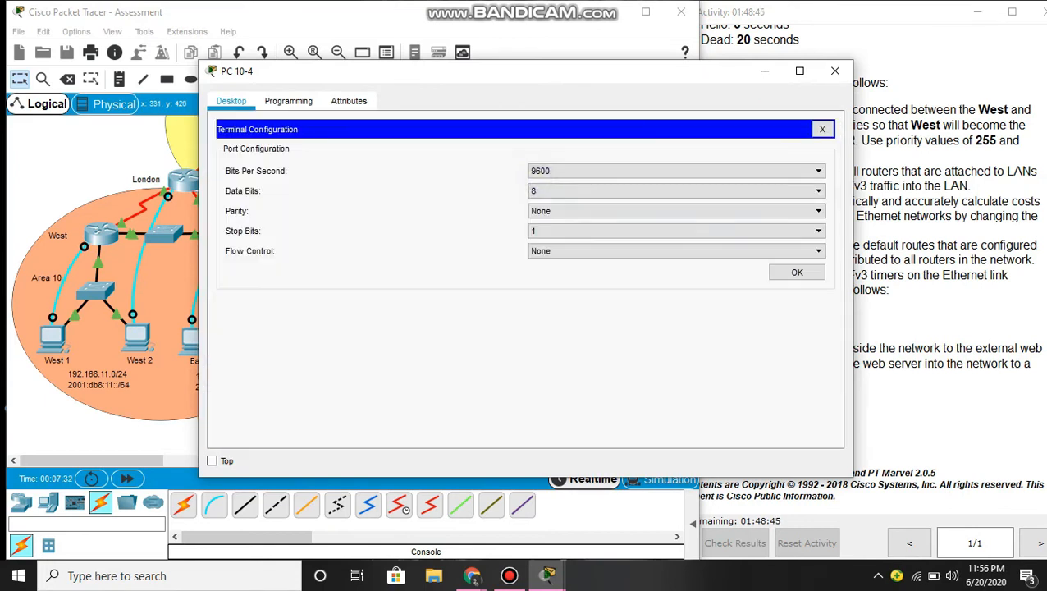
left_click(797, 272)
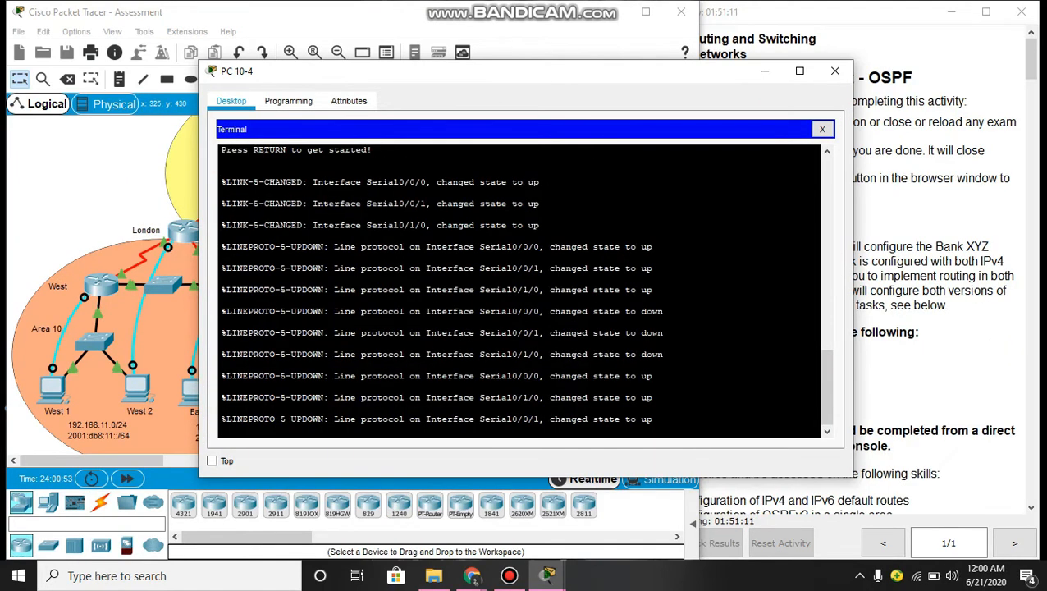
key("Return")
type("ena")
key("Return")
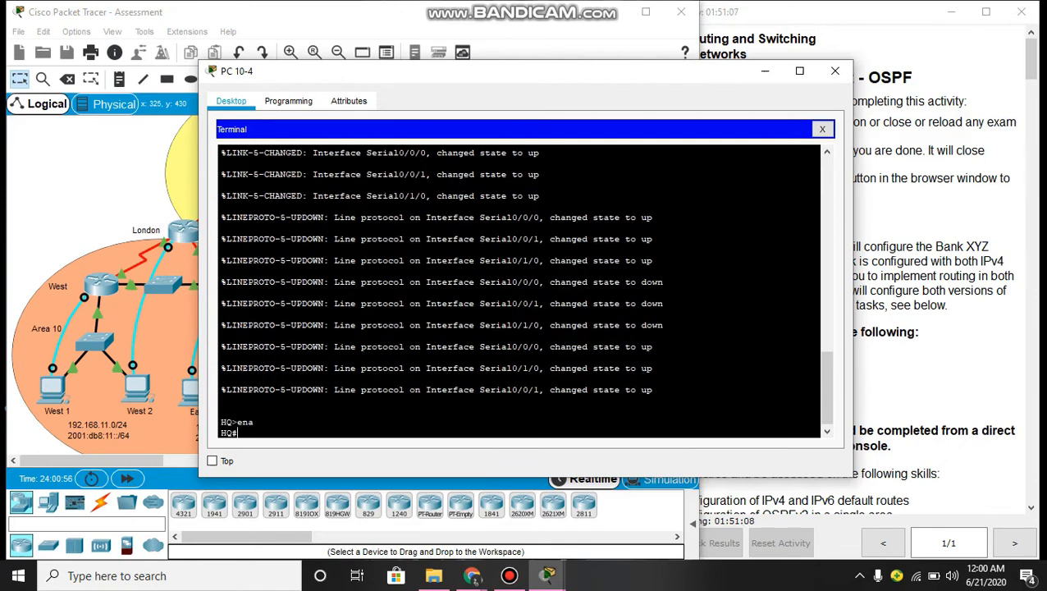
type("conf t")
key("Return")
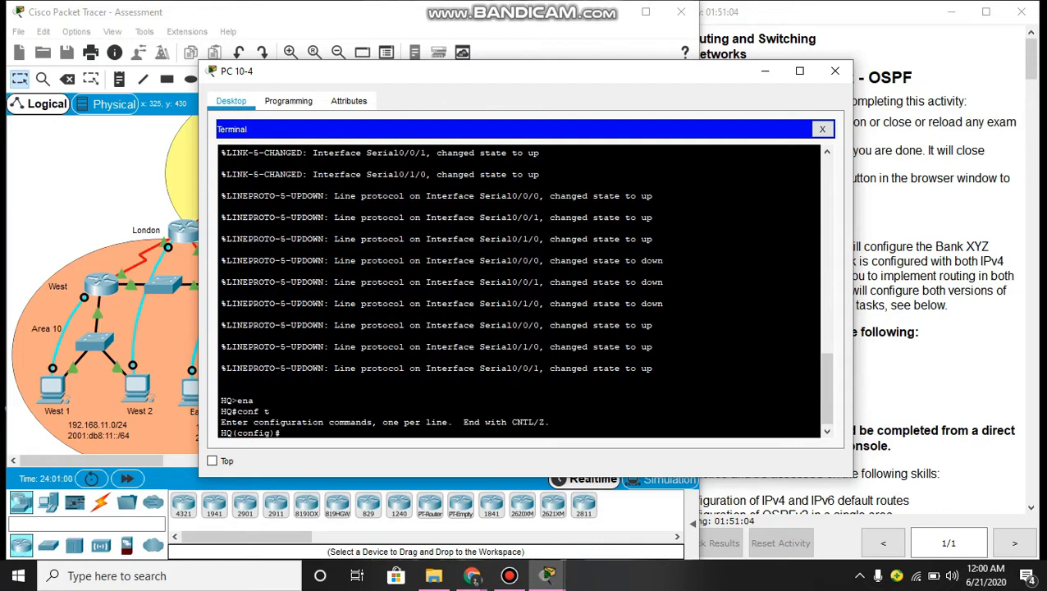
- Configure an IPv4 default route on HQ, 0.0.0.0 0.0.0.0, with s0/1/0 as the exit interface
type("ip ro")
key("Tab")
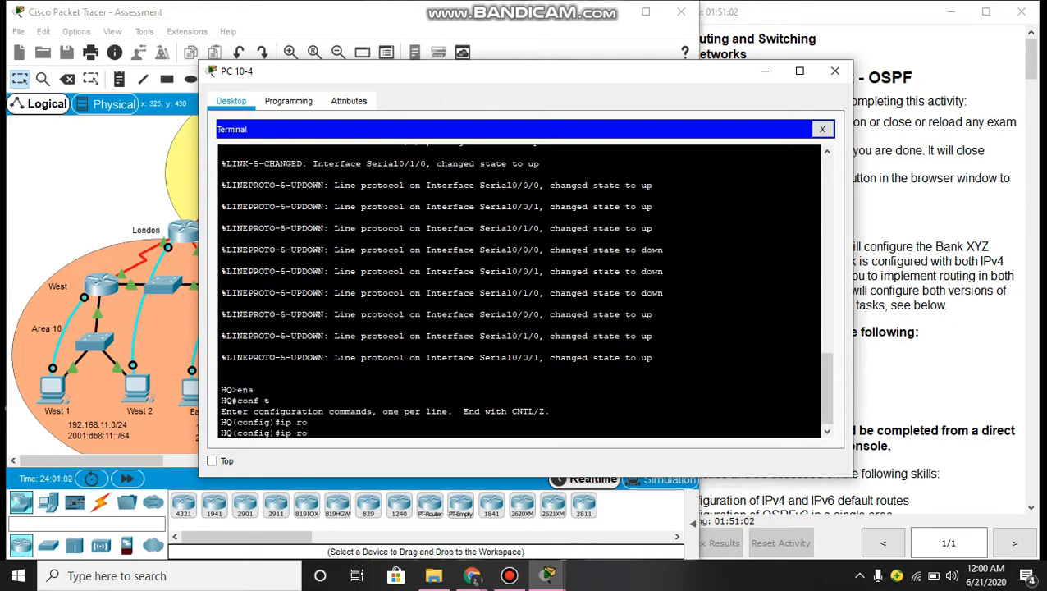
type("ute 0.0.0.0 0.0.0.0")
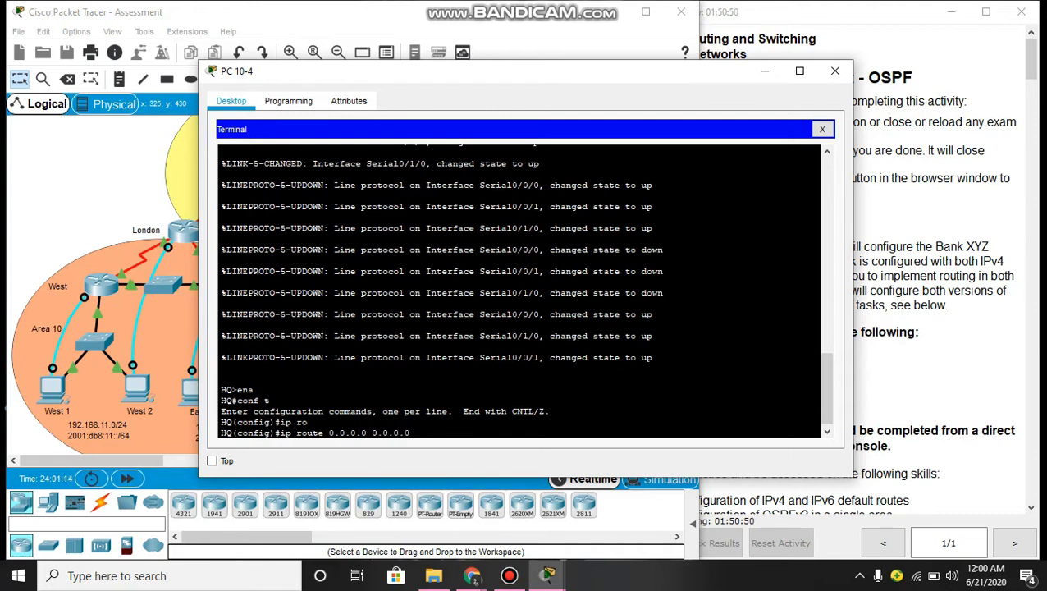
type(" a0/1/0")
key("Return")
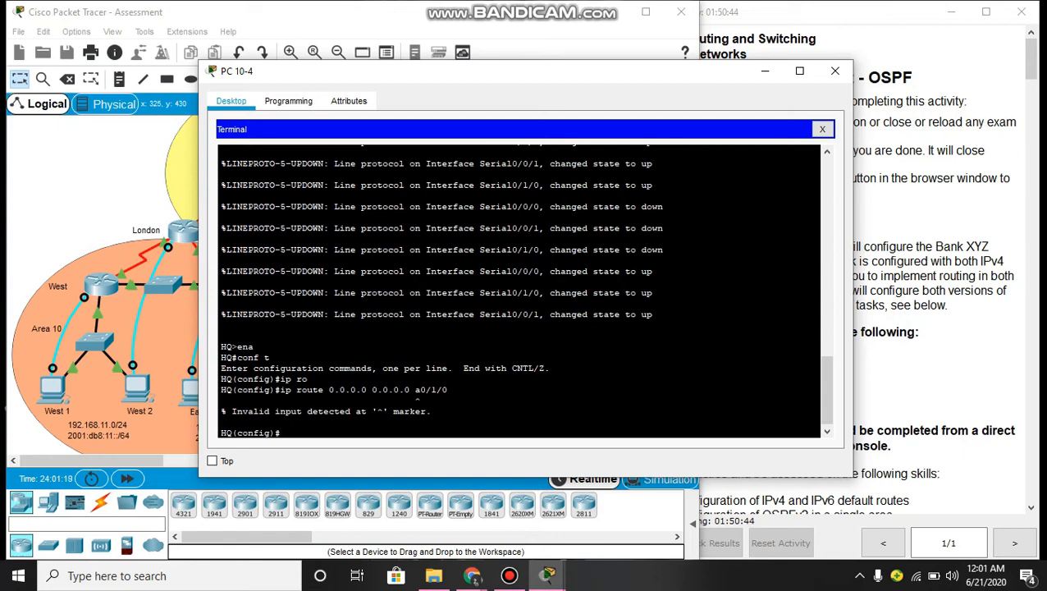
key("Return")
key("Up")
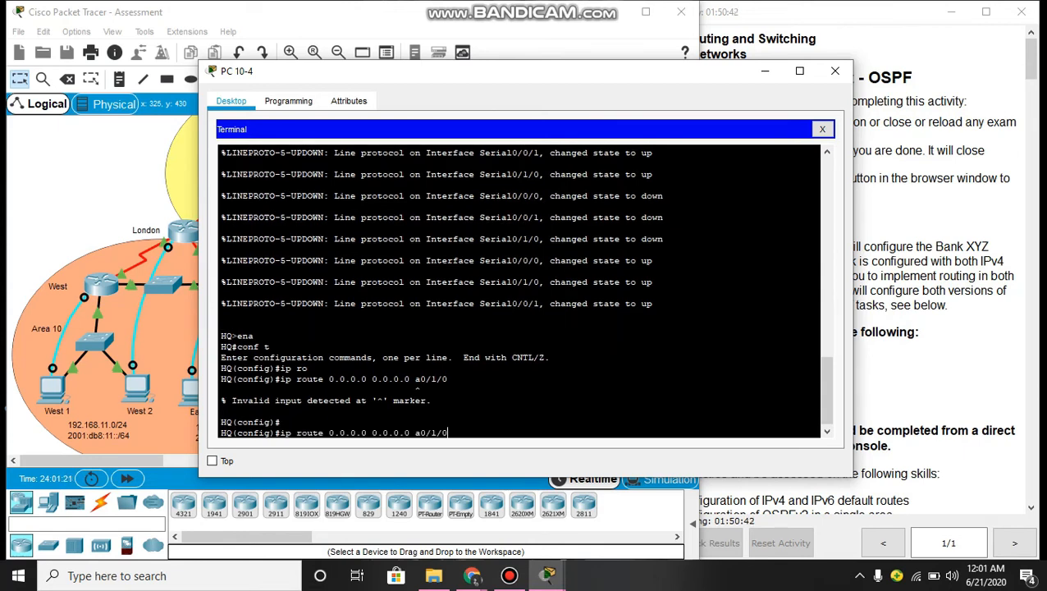
key("BackSpace")
type("s")
key("Return")
key("Return")
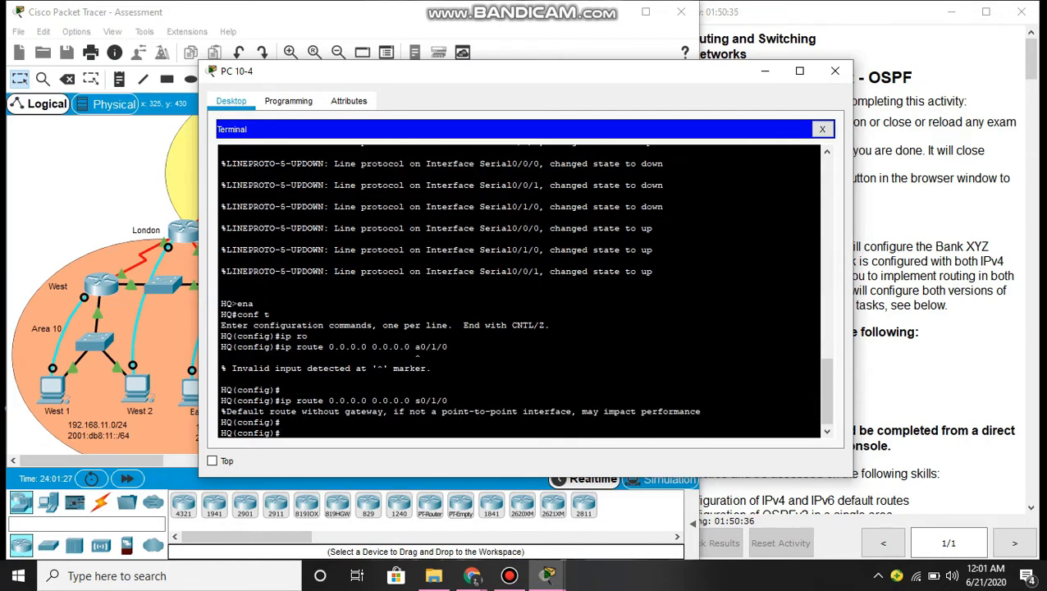
- Enable IPv6 unicast routing on HQ
type("ipv")
key("Tab")
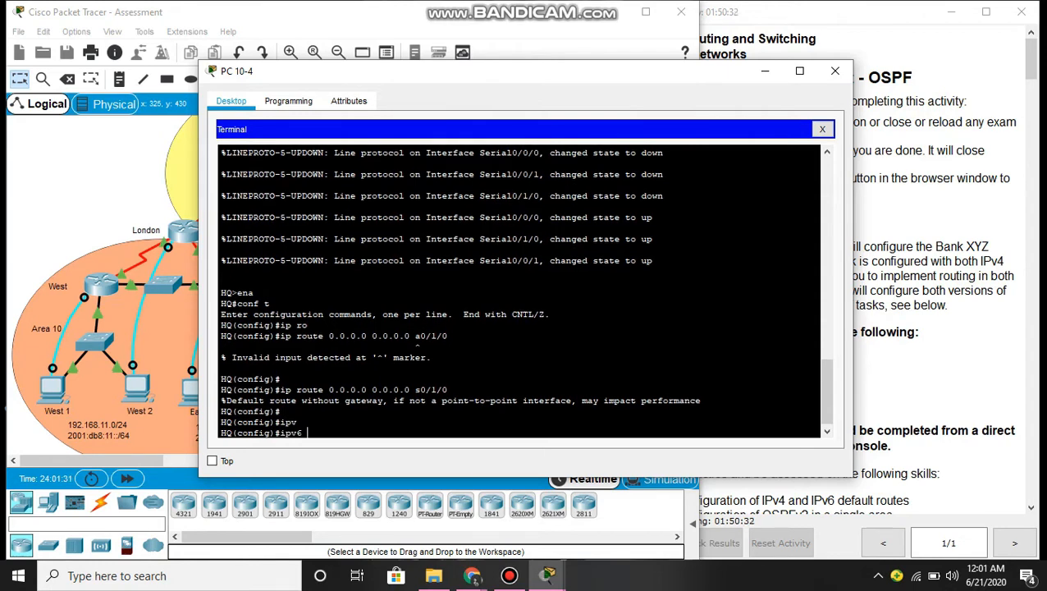
type("un")
key("Tab")
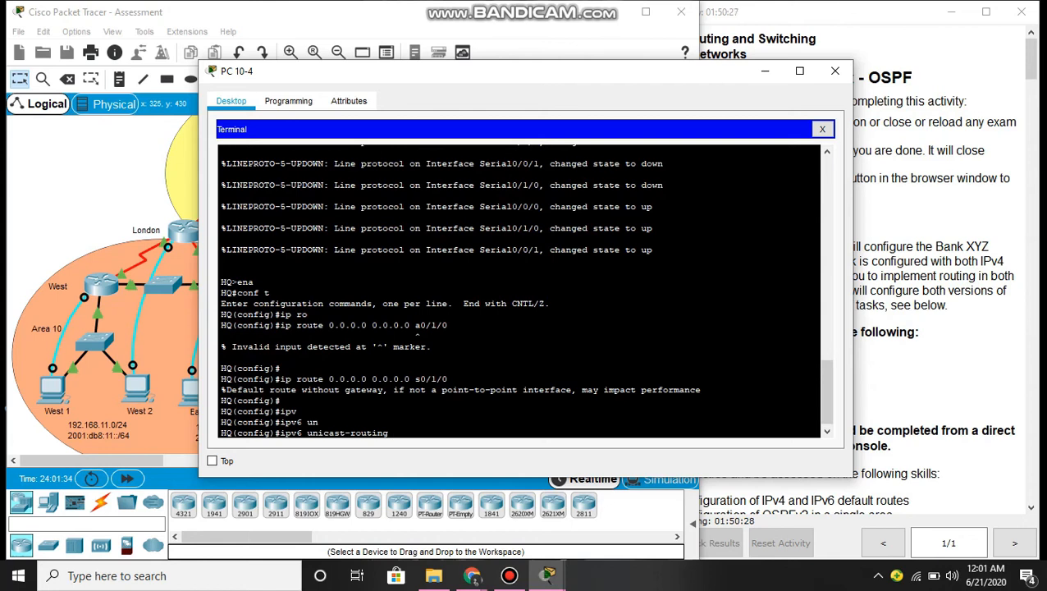
key("Return")
- Configure an IPv6 default route on HQ, ::/0, with s0/1/0 as the exit interface
type("ipv")
key("Tab")
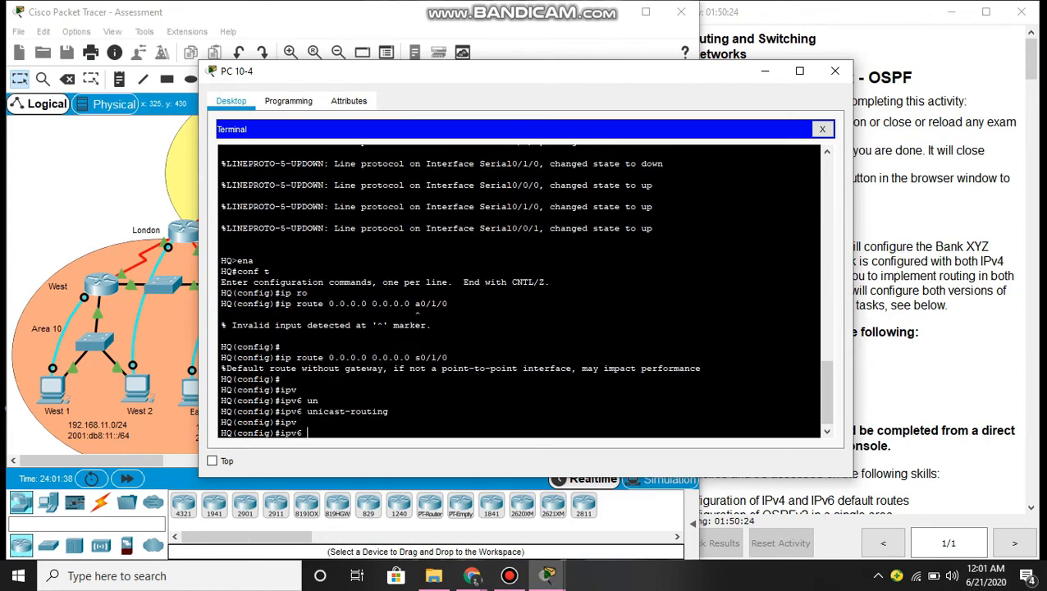
type("r")
key("Tab")
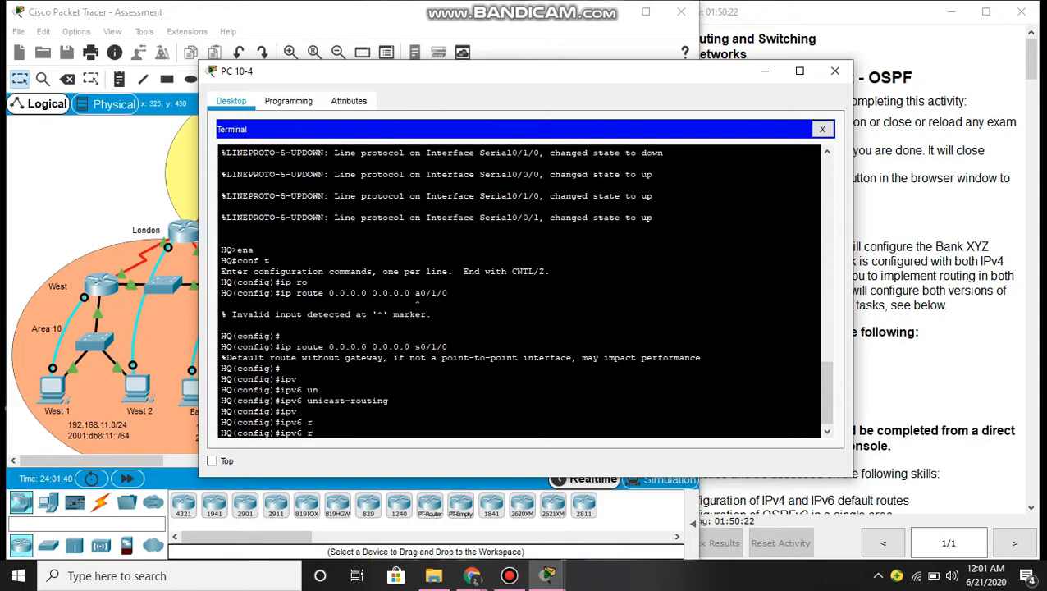
type("ou")
key("Tab")
key("Tab")
type("te")
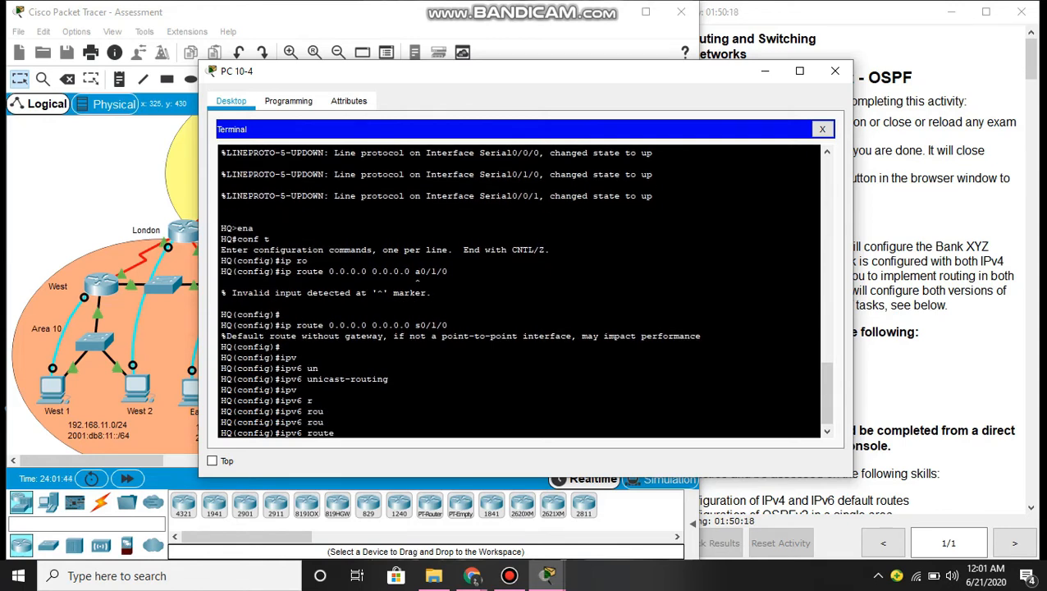
type(" ::/0 s0/1/0")
key("Return")
key("Return")
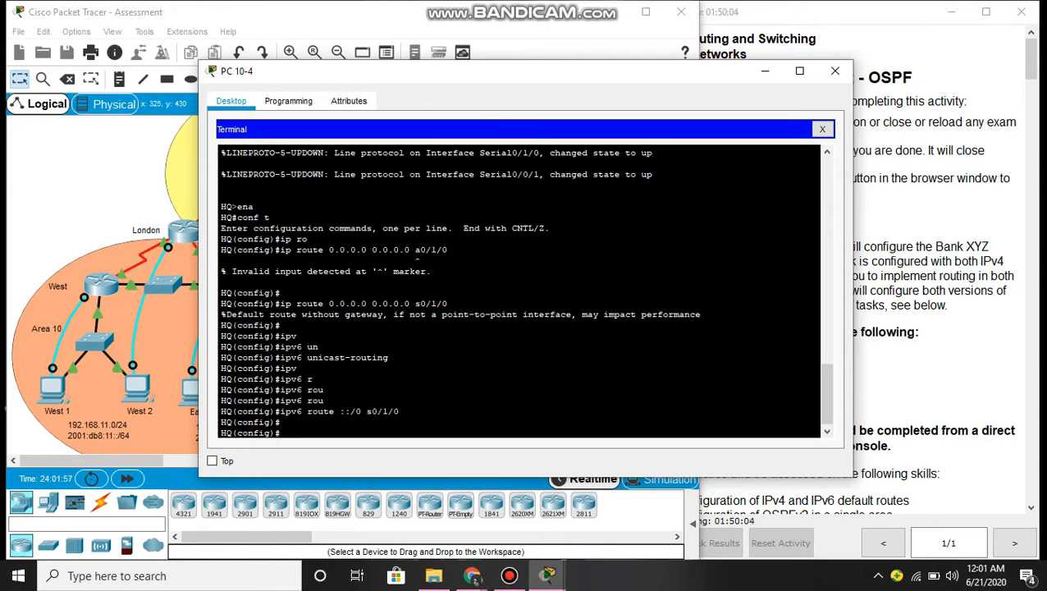
- Start OSPFv2 on HQ with process ID 10
type("rou")
key("Tab")
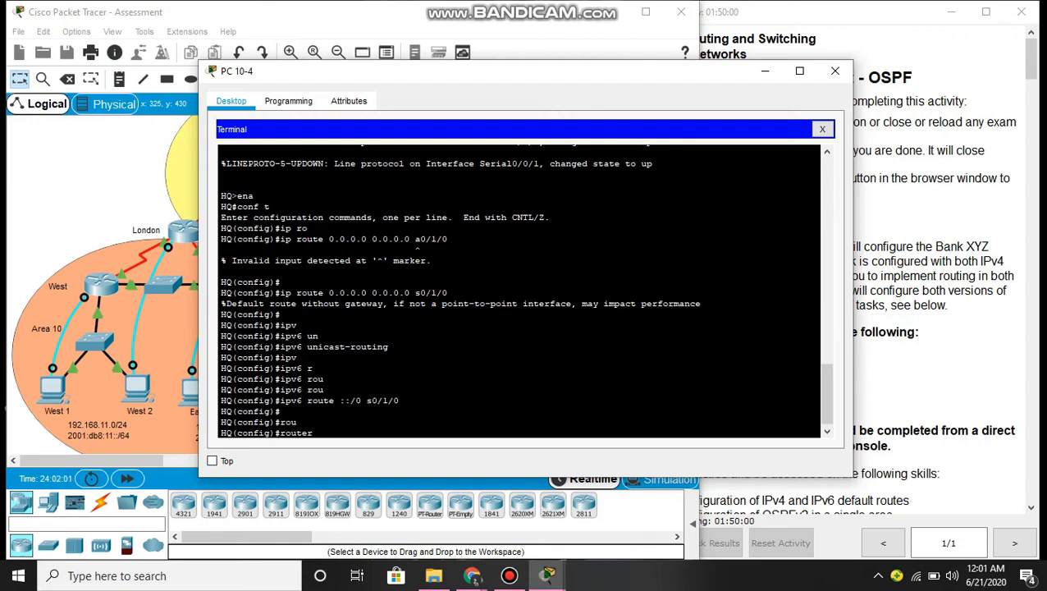
type("os")
key("Tab")
type("1")
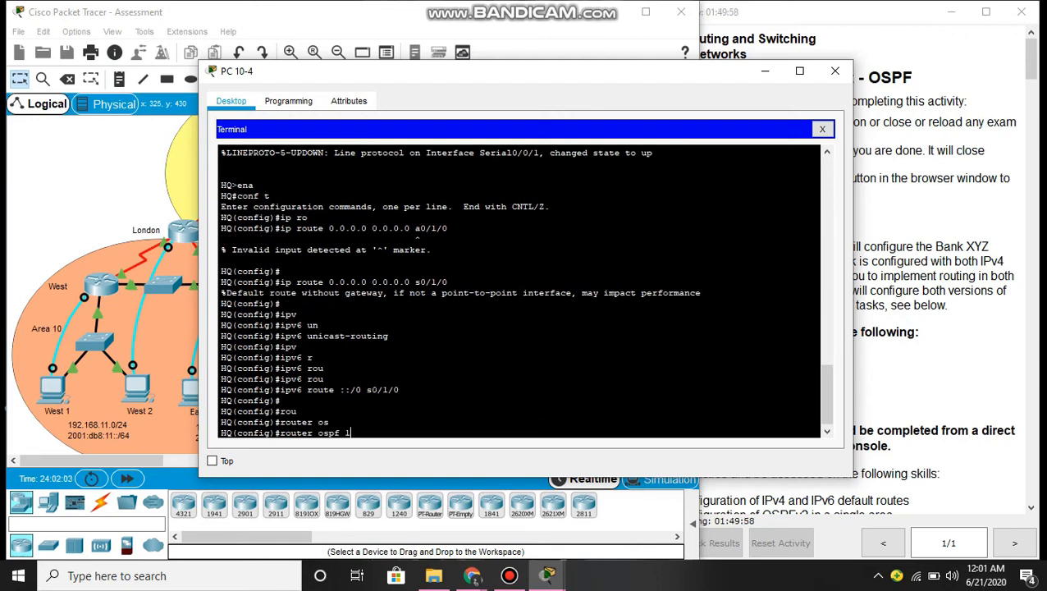
type("0")
key("Return")
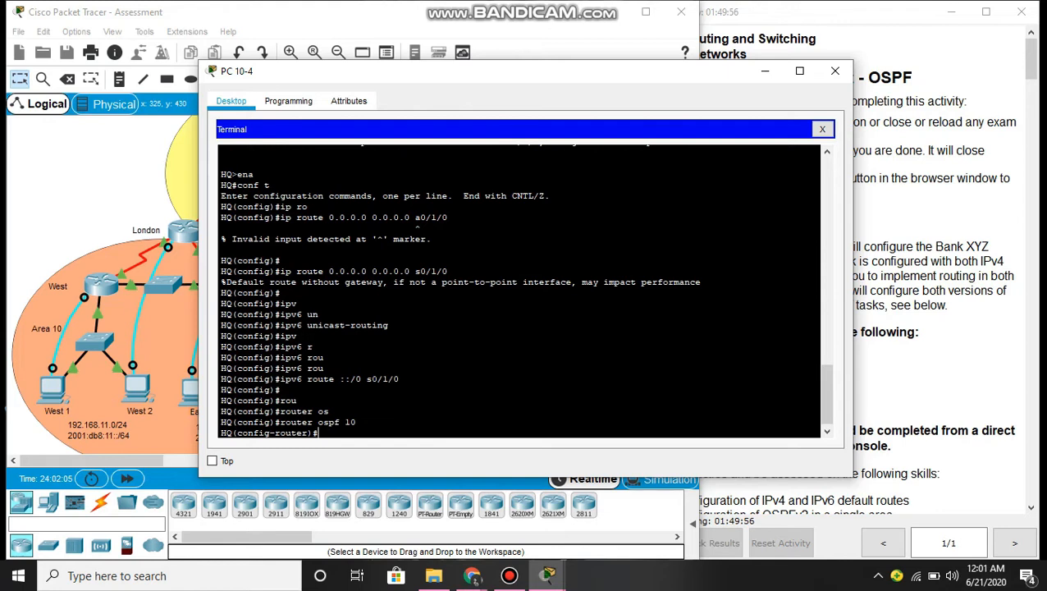
- Advertise network 10.10.10.0 with inverse mask 0.0.0.3 in OSPF area 0
type("net")
key("Tab")
type("10.10")
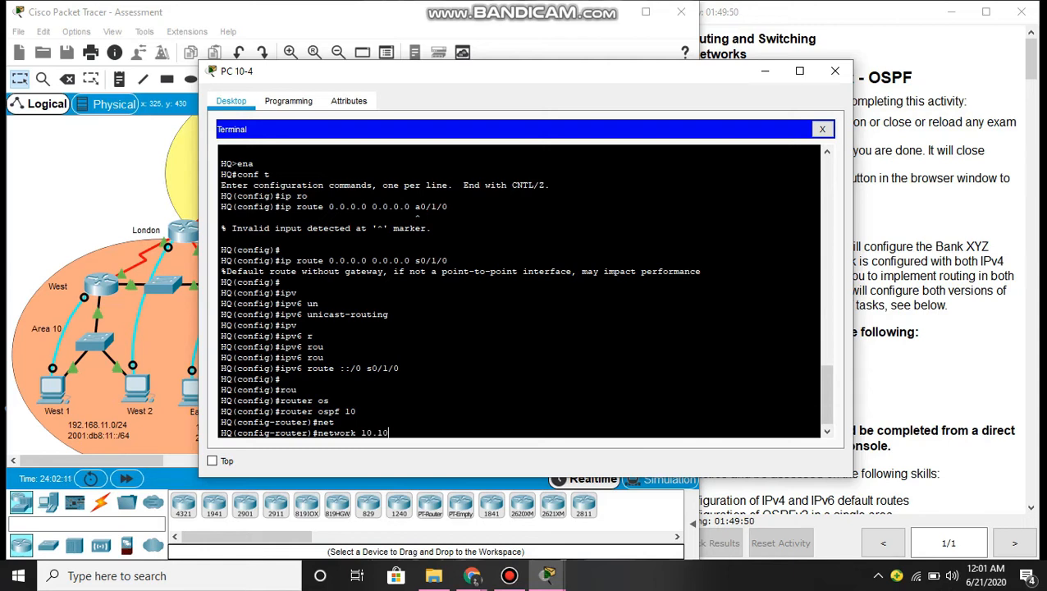
type(".10.0 0.0.0.")
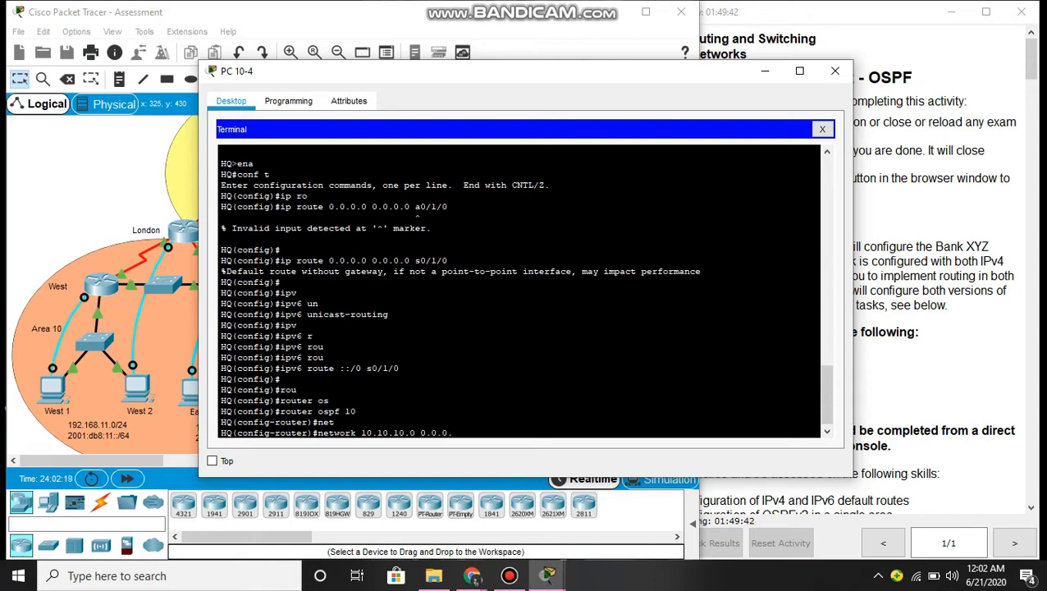
type("3 are")
key("Tab")
type("0")
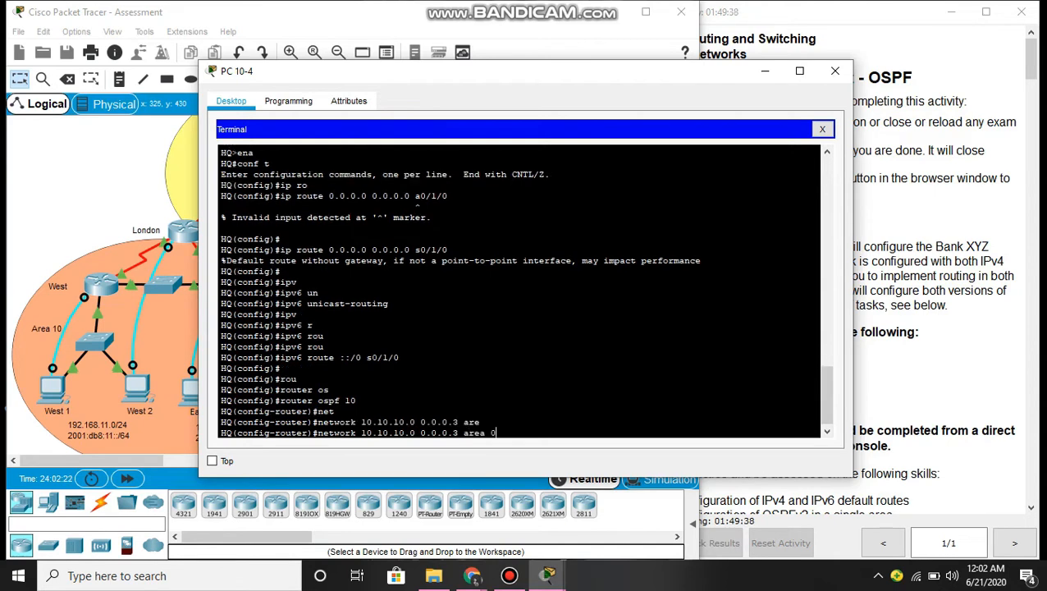
key("Return")
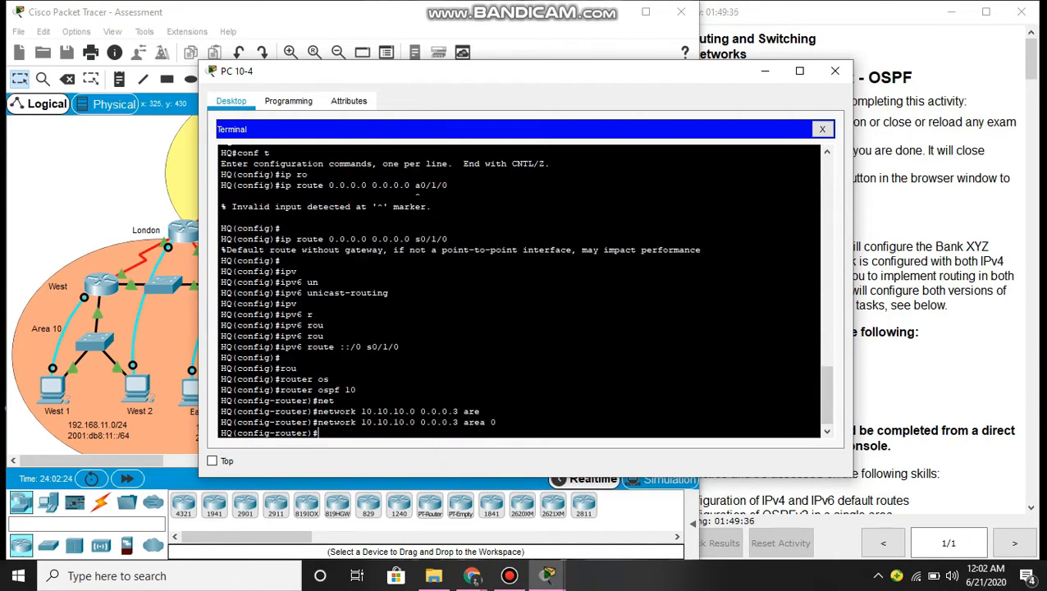
- Advertise network 10.20.10.0 with inverse mask 0.0.0.3 in OSPF area 0, reusing the previous network command
key("Up")
key("Left")
key("Left")
key("Left")
key("Left")
key("Left")
key("Left")
key("Left")
key("Left")
key("Left")
key("Left")
key("Left")
key("Left")
key("Left")
key("Left")
key("Left")
key("Left")
key("Left")
key("Left")
key("Left")
key("Left")
key("BackSpace")
type("2")
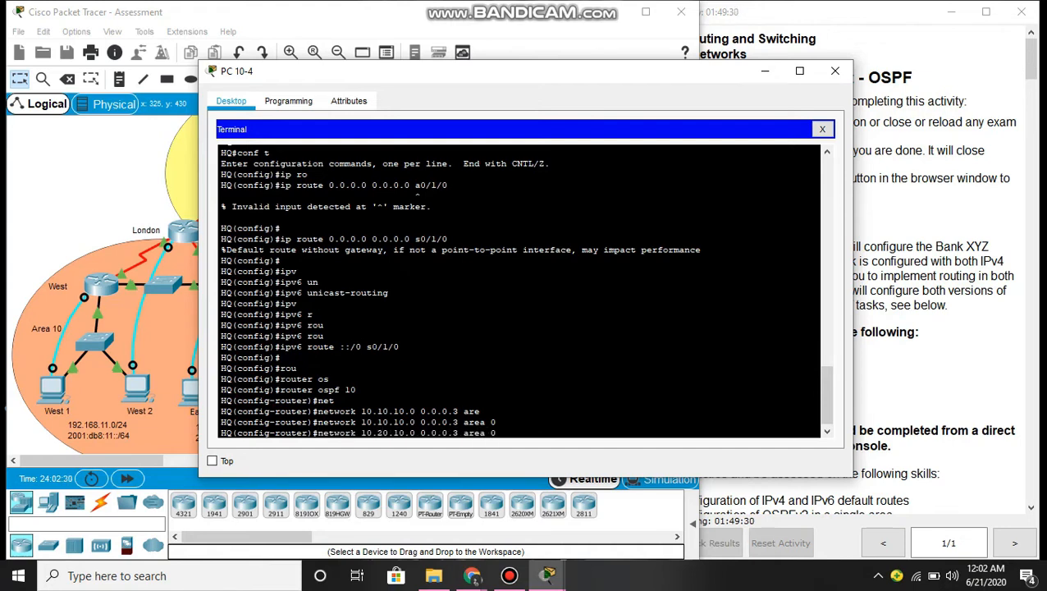
key("Right")
key("Right")
key("Right")
key("Right")
key("Right")
key("Right")
key("Right")
key("Right")
key("Right")
key("Right")
key("Right")
key("Right")
key("Right")
key("Right")
key("Right")
key("Right")
key("Right")
key("Right")
key("Right")
key("Right")
key("Return")
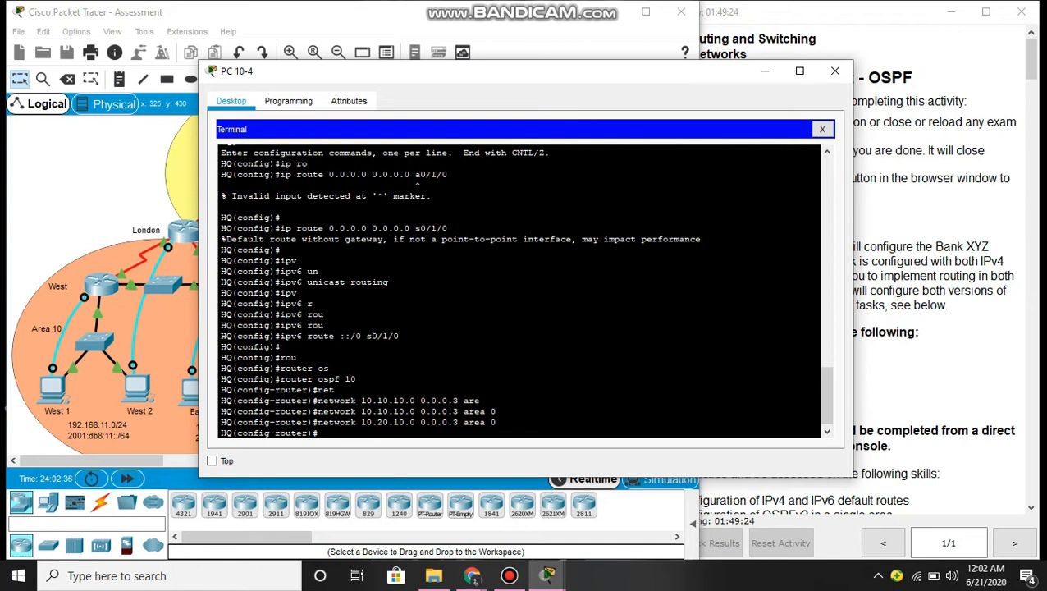
- Set the OSPFv2 router ID of HQ to 10.20.0.0
type("rou")
key("Tab")
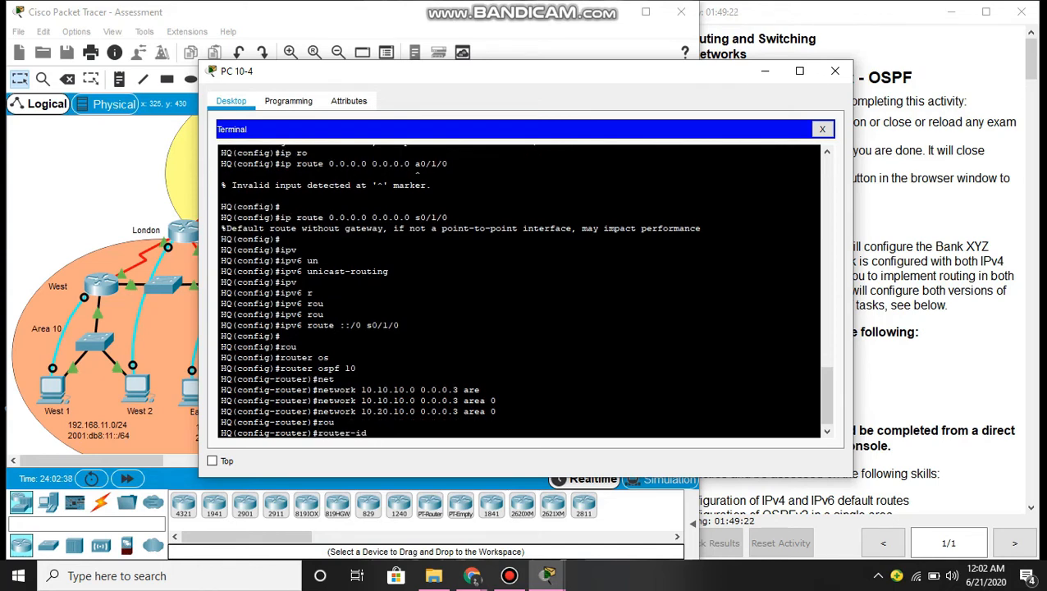
type("10.20.0.0")
key("Return")
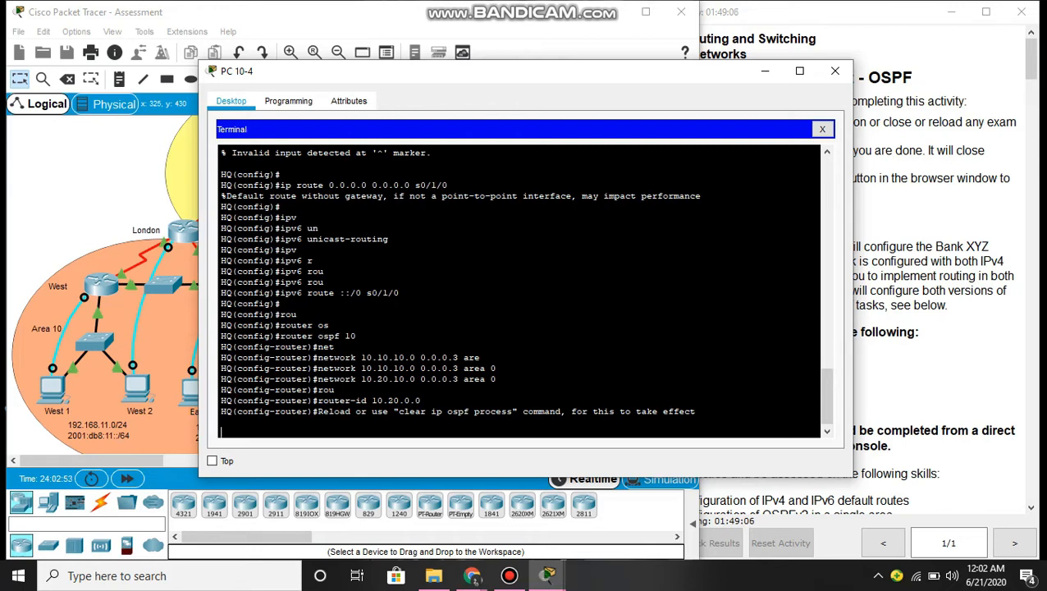
key("Return")
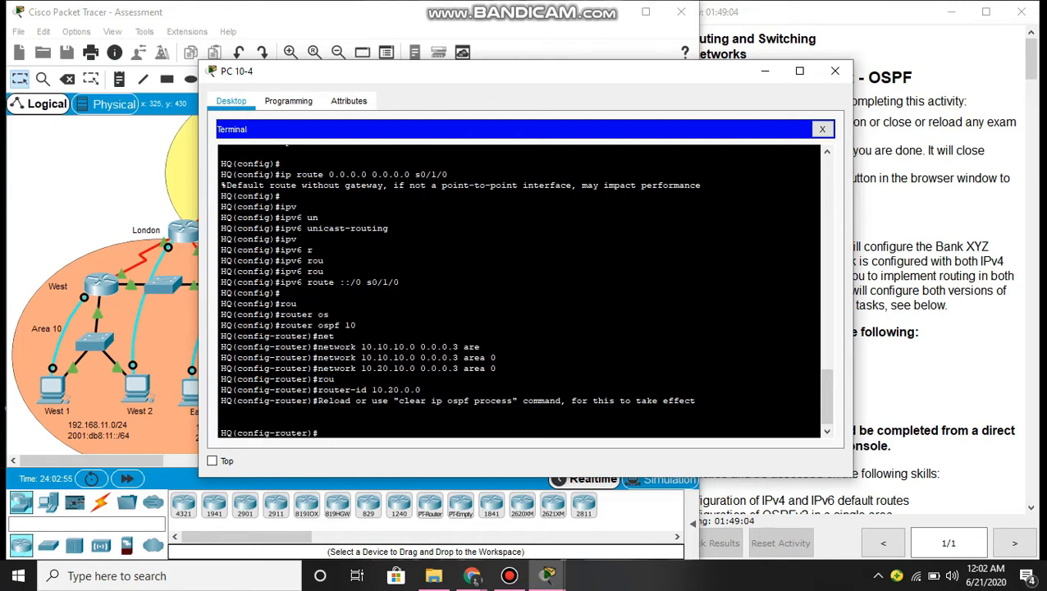
- Reset all OSPF processes on HQ with the clear ip ospf process command and return to global configuration mode
type("do cl")
key("Tab")
type("ear")
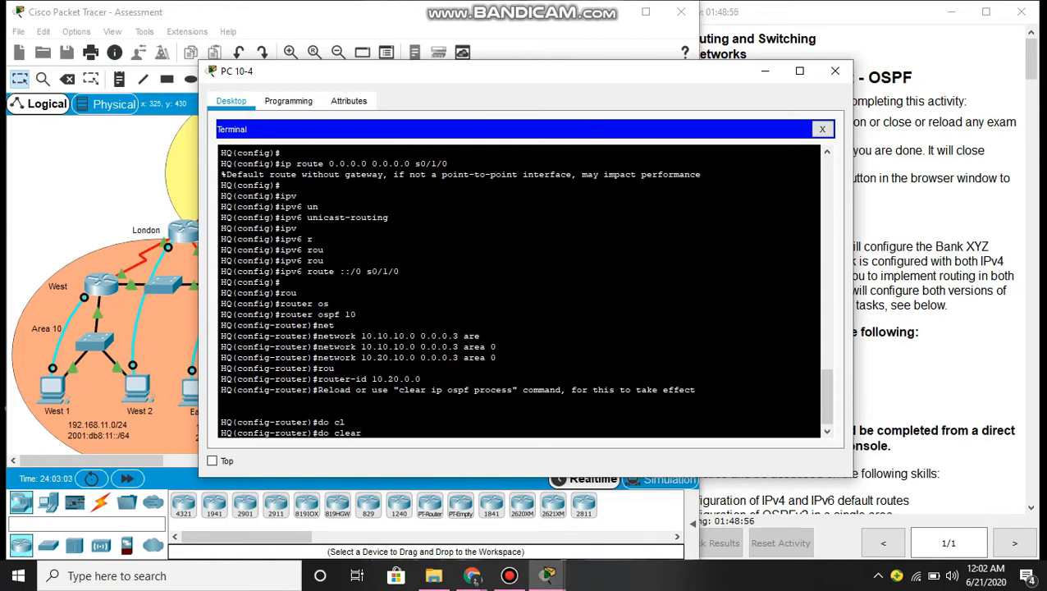
type(" ip os")
key("Tab")
type("pf")
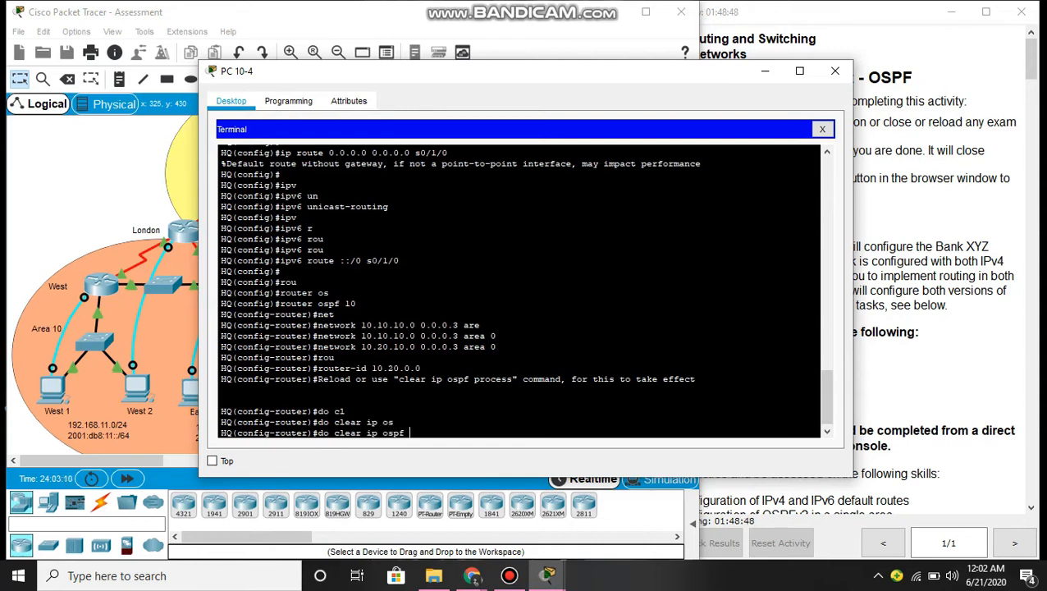
type(" process")
key("Return")
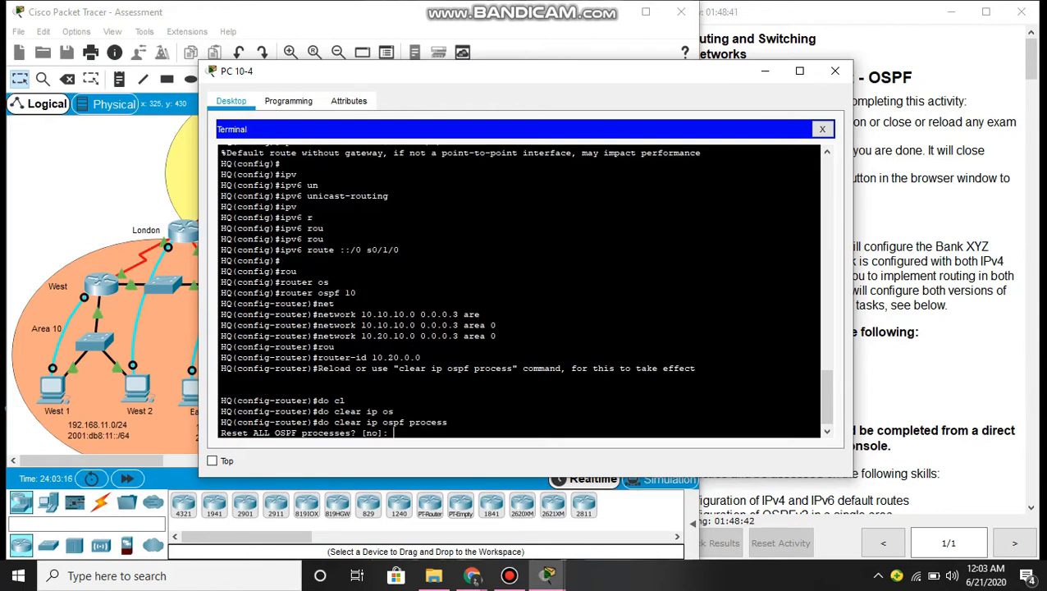
type("y")
key("Return")
key("Return")
type("exit")
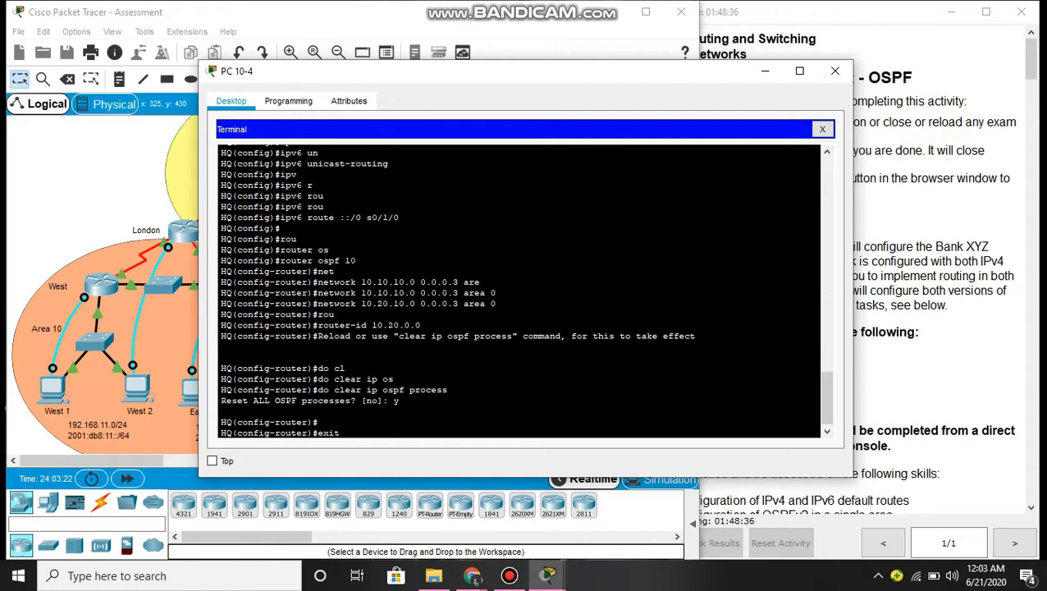
key("Return")
key("Return")
key("Return")
key("Return")
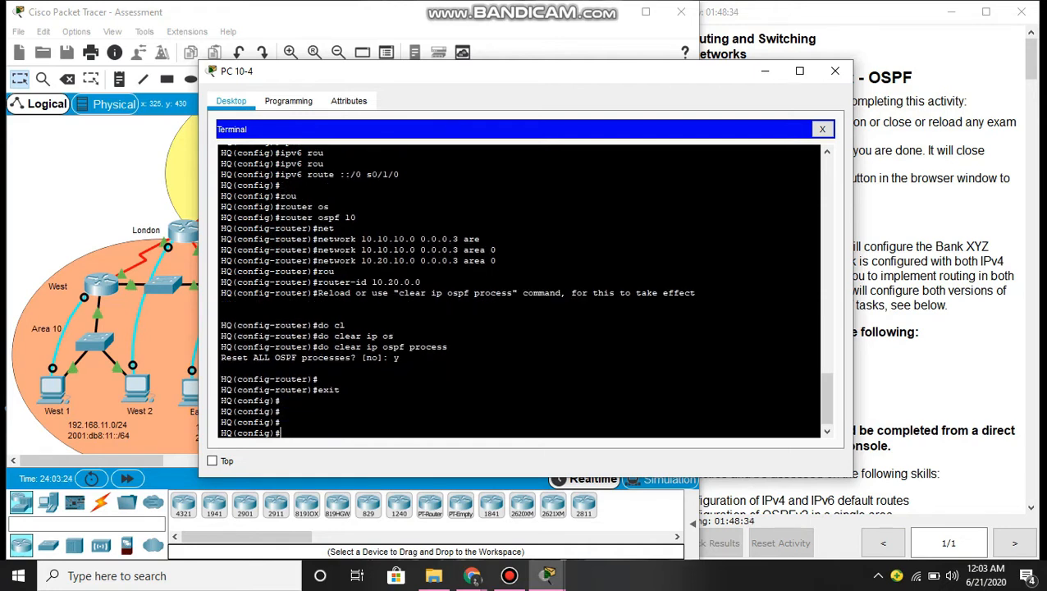
- Set the bandwidth of HQ interface s0/0/0 to 128
type("int s0/0/0")
key("Return")
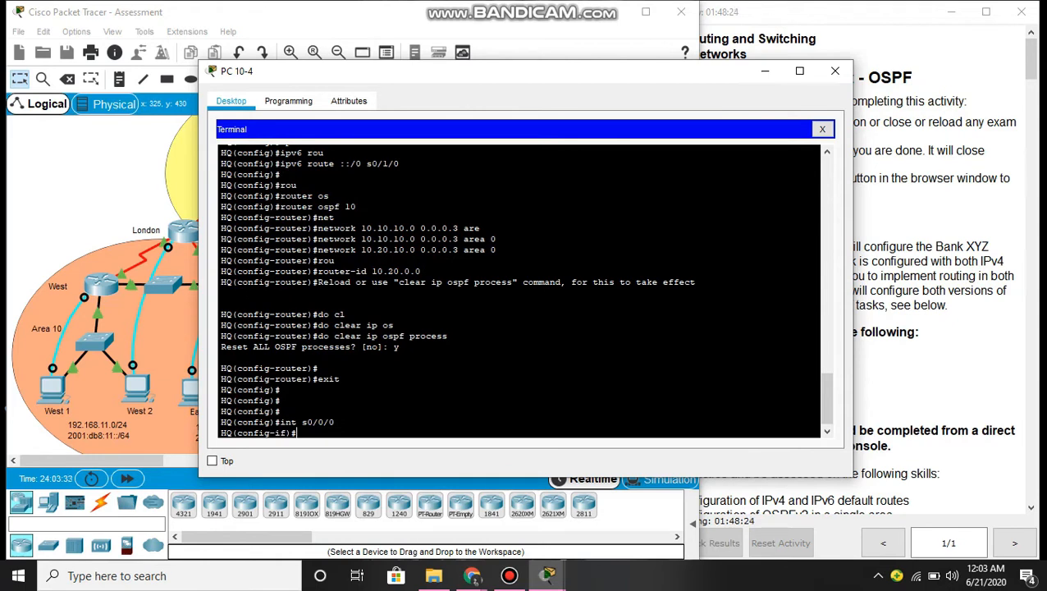
type("ban")
key("Tab")
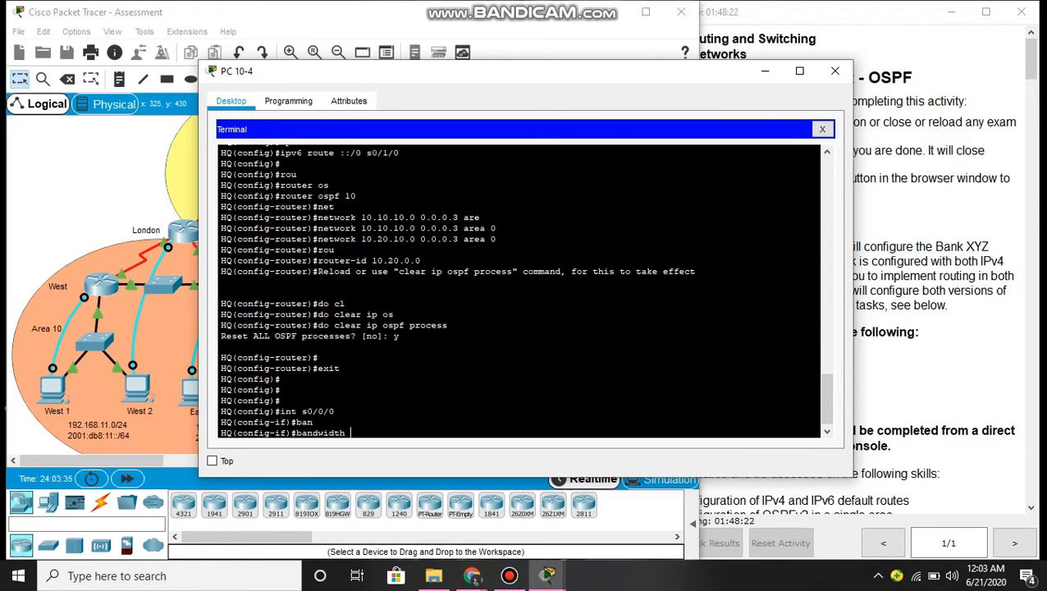
type("128")
key("Return")
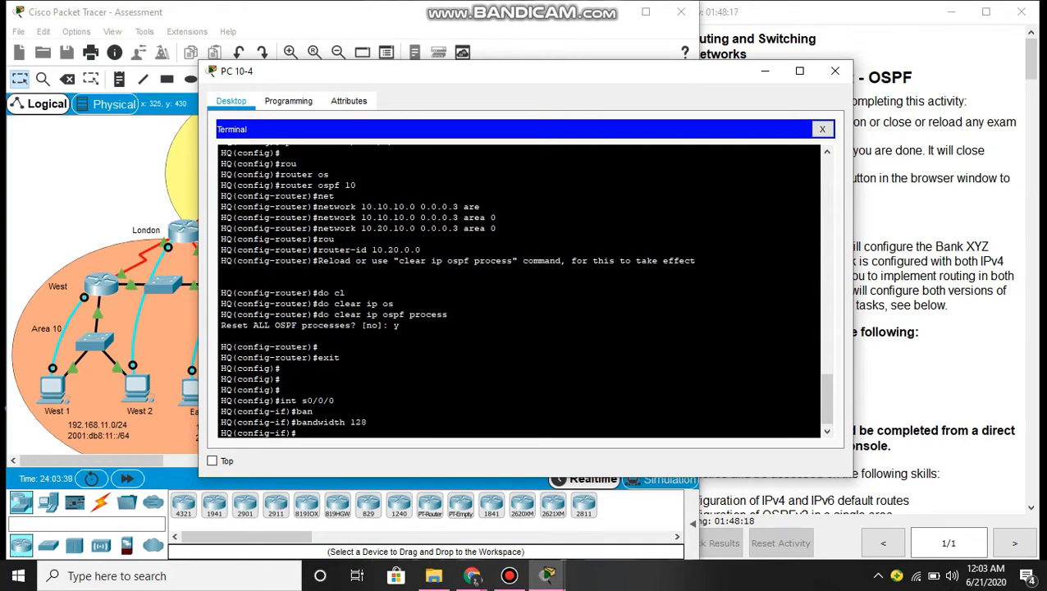
- Set the bandwidth of interface s0/0/1 to 128 and return to global configuration mode
type("int s0/0/1")
key("Return")
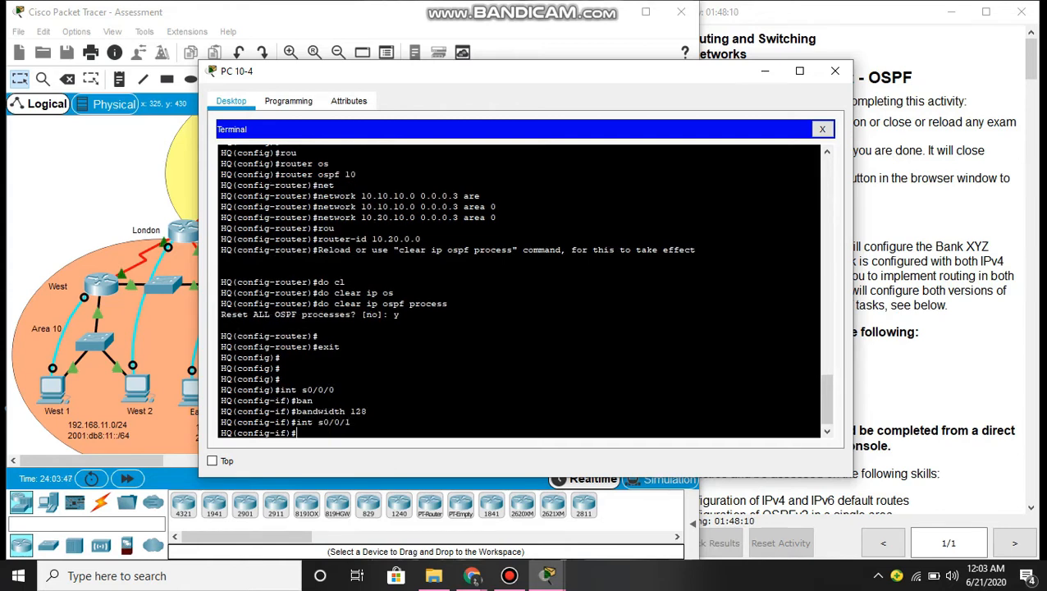
type("ba")
key("Tab")
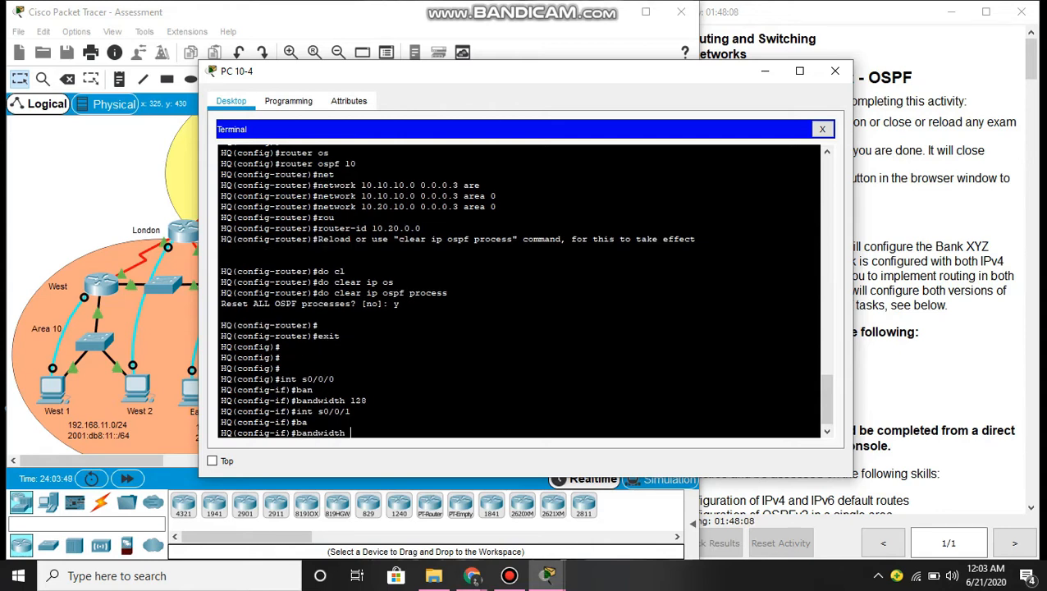
type("128")
key("Return")
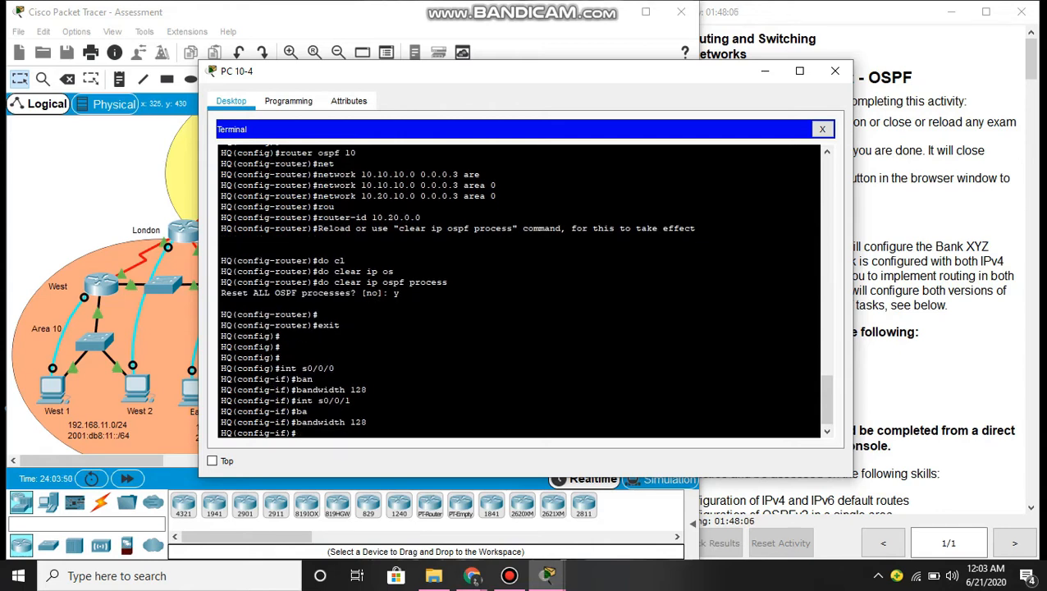
type("exit")
key("Return")
key("Return")
key("Return")
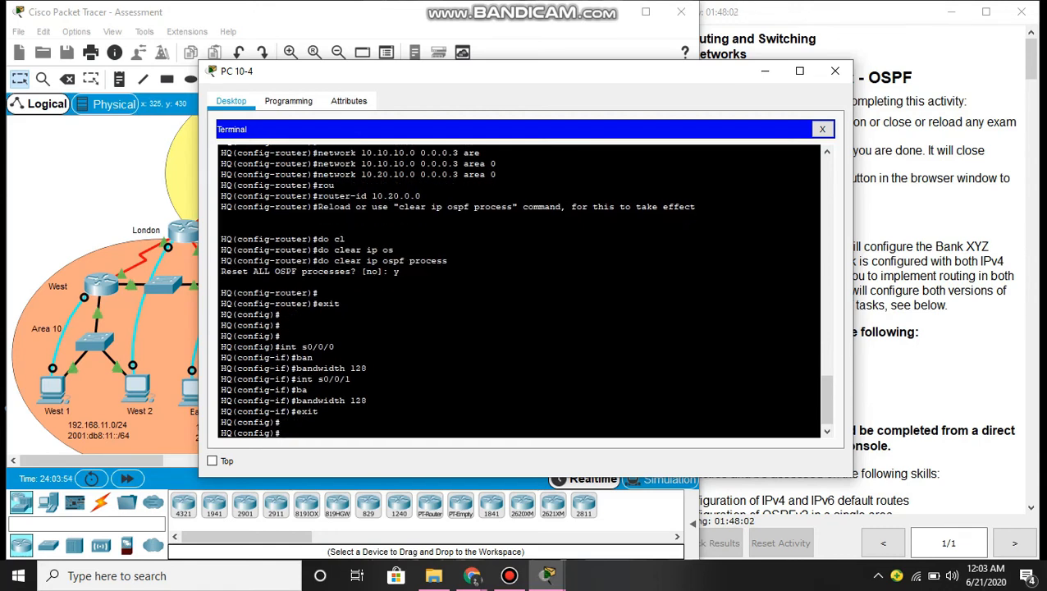
key("Return")
key("Return")
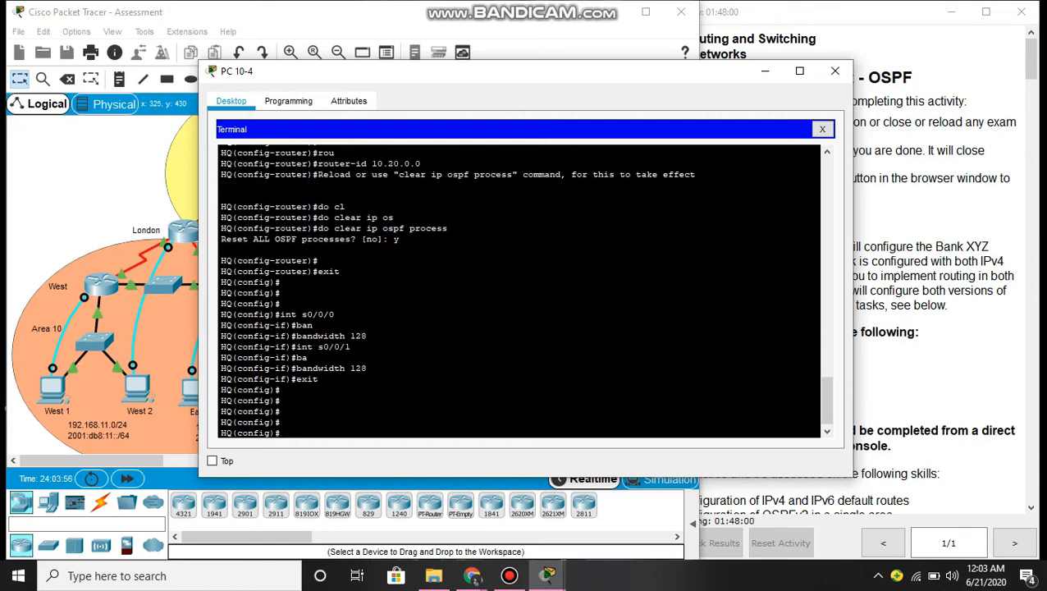
- Enable OSPFv3 process 10 in area 0 on interface s0/0/0
type("int s0/0/0")
key("Return")
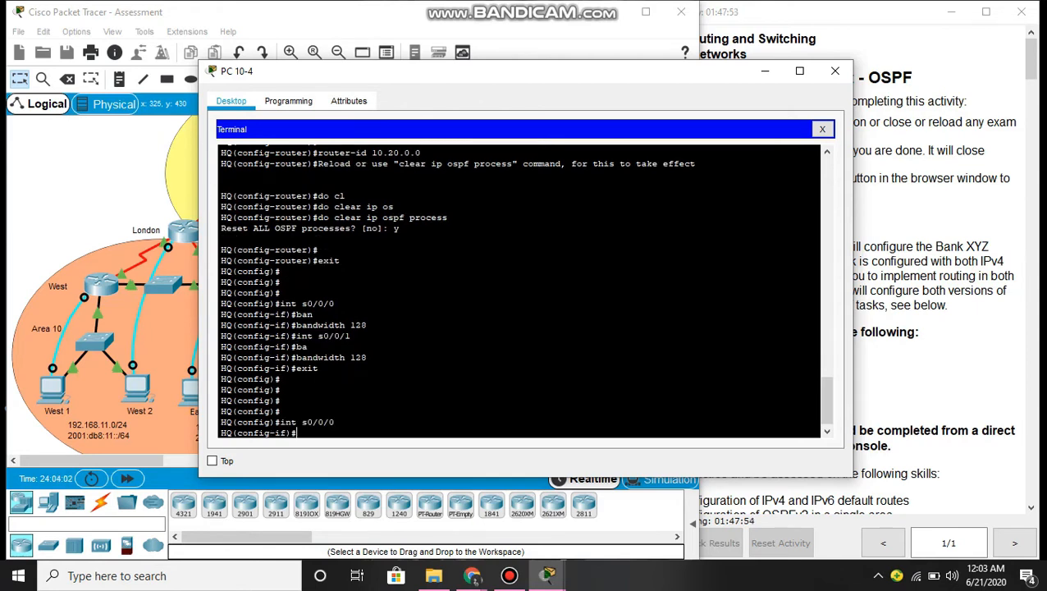
type("ipv")
key("Tab")
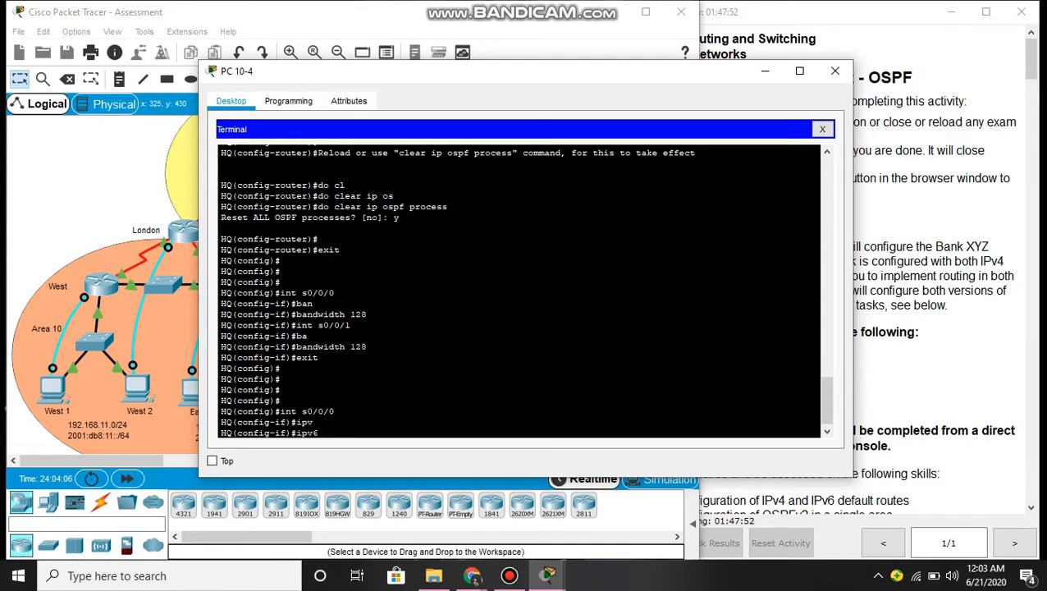
type("os")
key("Tab")
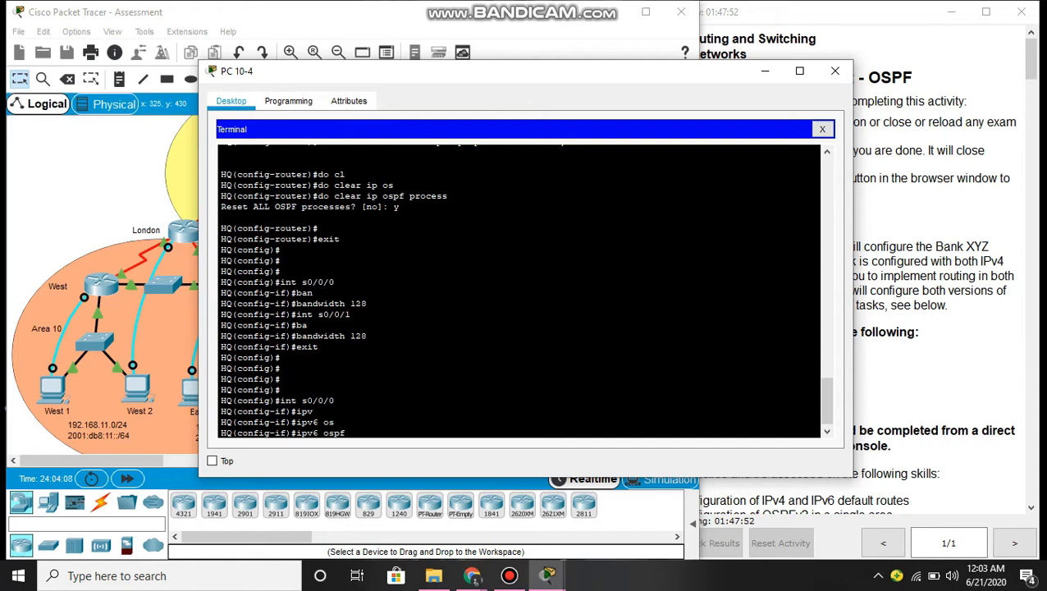
type("10 area 0")
key("Return")
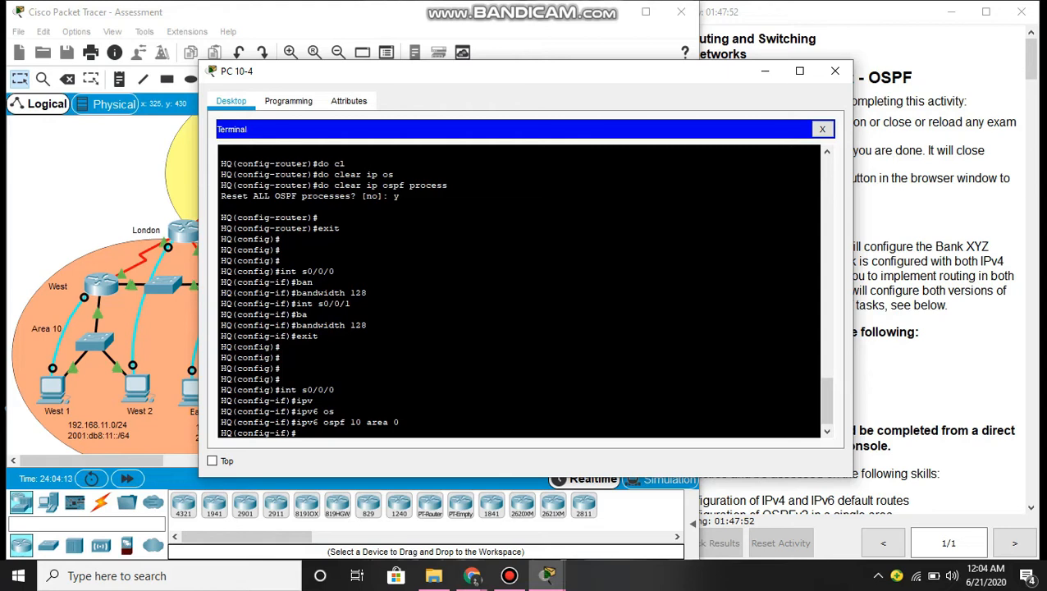
key("Return")
key("Return")
- Enable OSPFv3 process 10 in area 0 on interface s0/0/1 and return to global configuration mode
type("int")
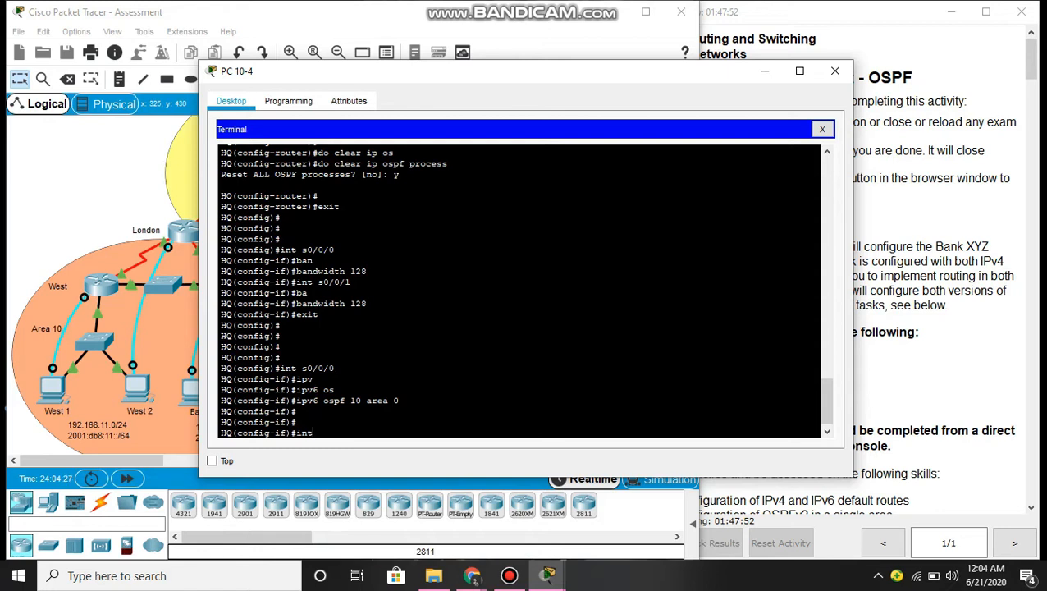
type(" s0/0/1")
key("Return")
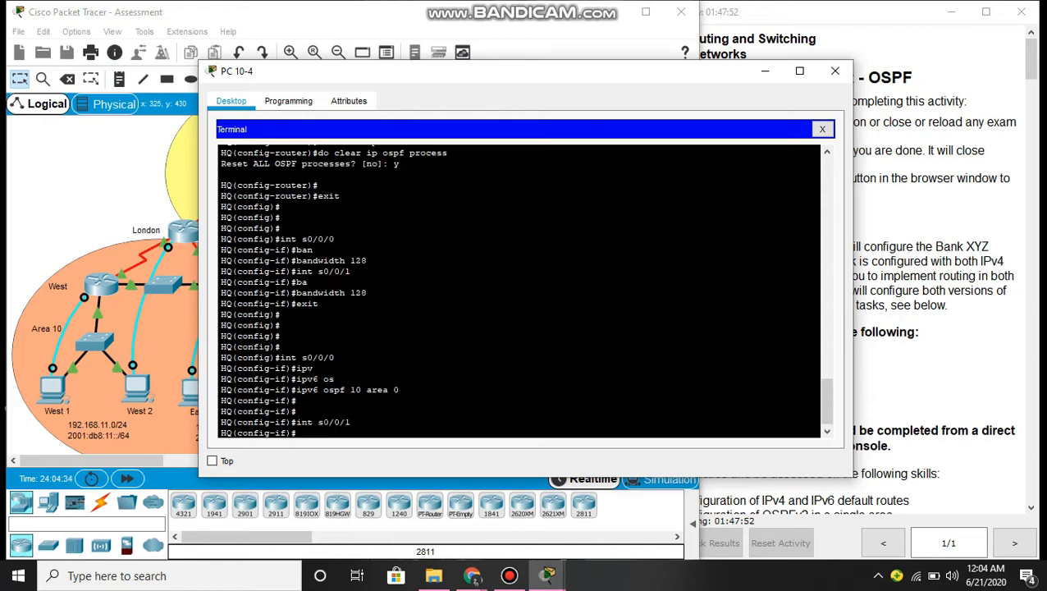
type("ipv")
key("Tab")
type("os")
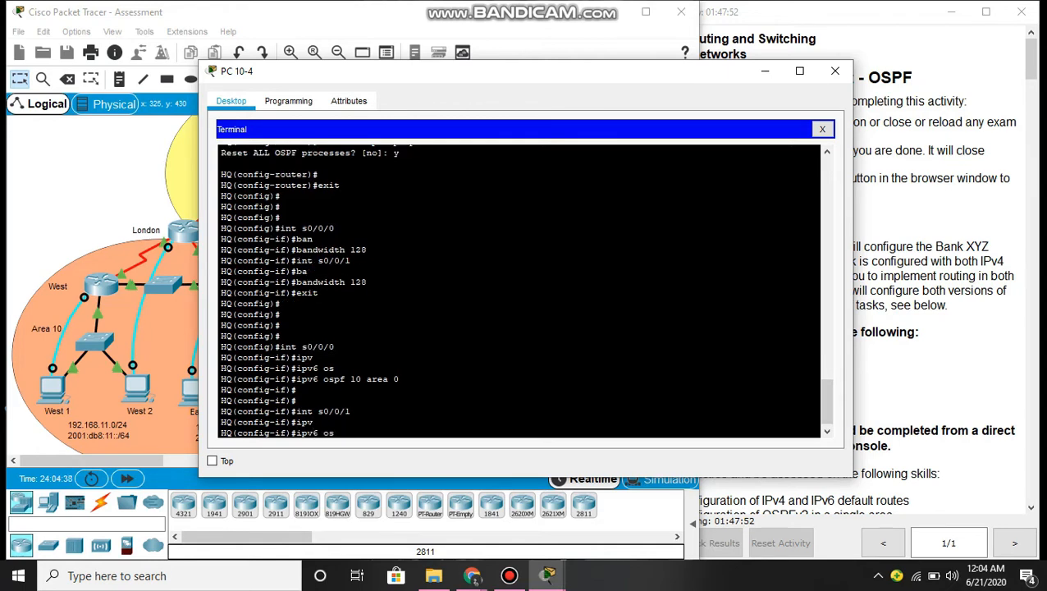
key("Tab")
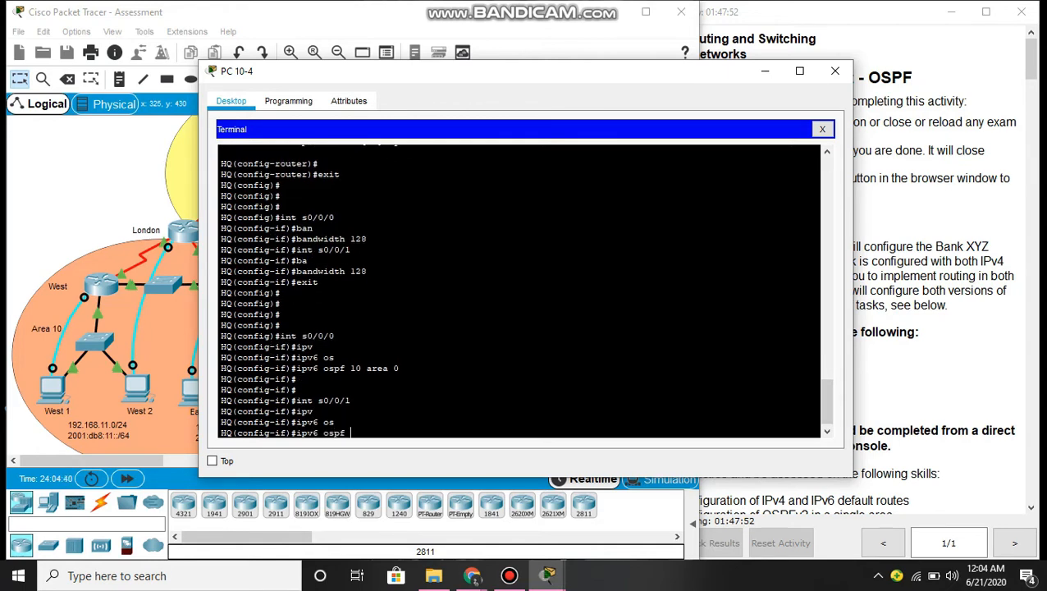
type("10 area 0")
key("Return")
type("exit")
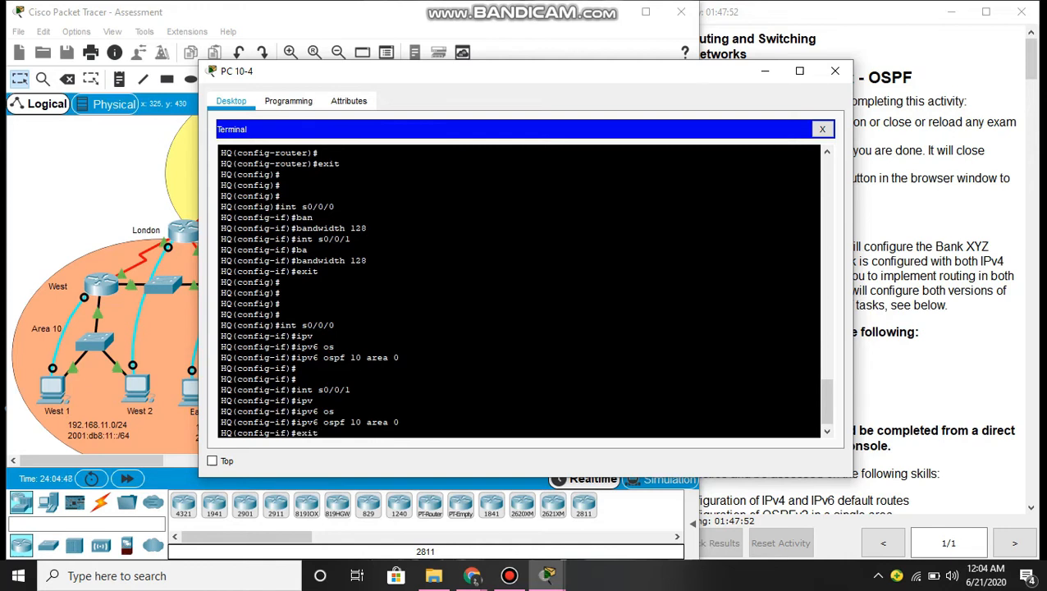
key("Return")
key("Return")
key("Return")
- Enter IPv6 OSPF process 10 on HQ and set its router ID to 10.20.0.0
type("ipv")
key("Tab")
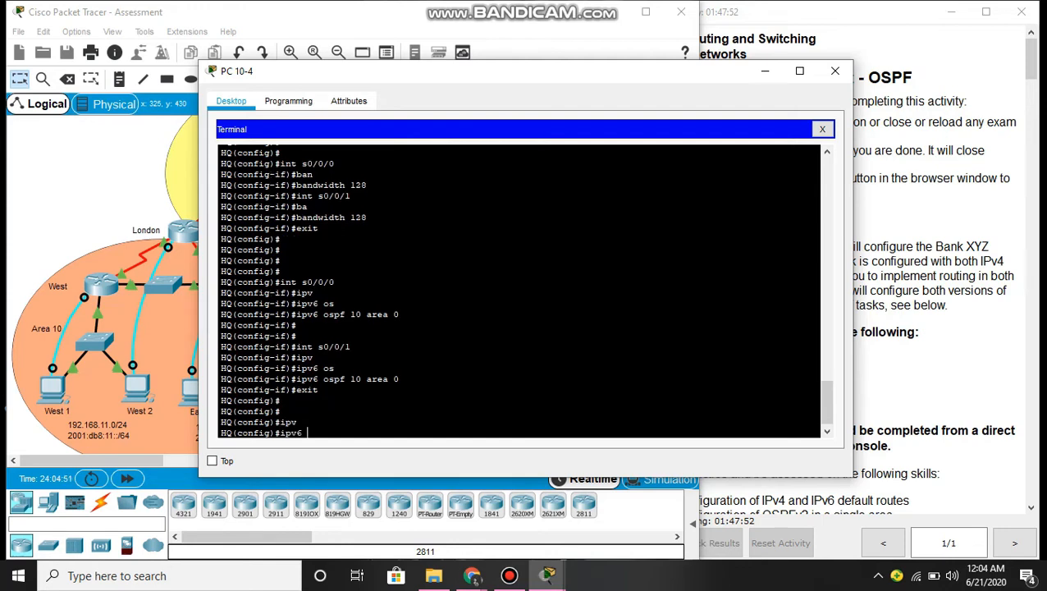
type("rou")
key("Tab")
type("ter os")
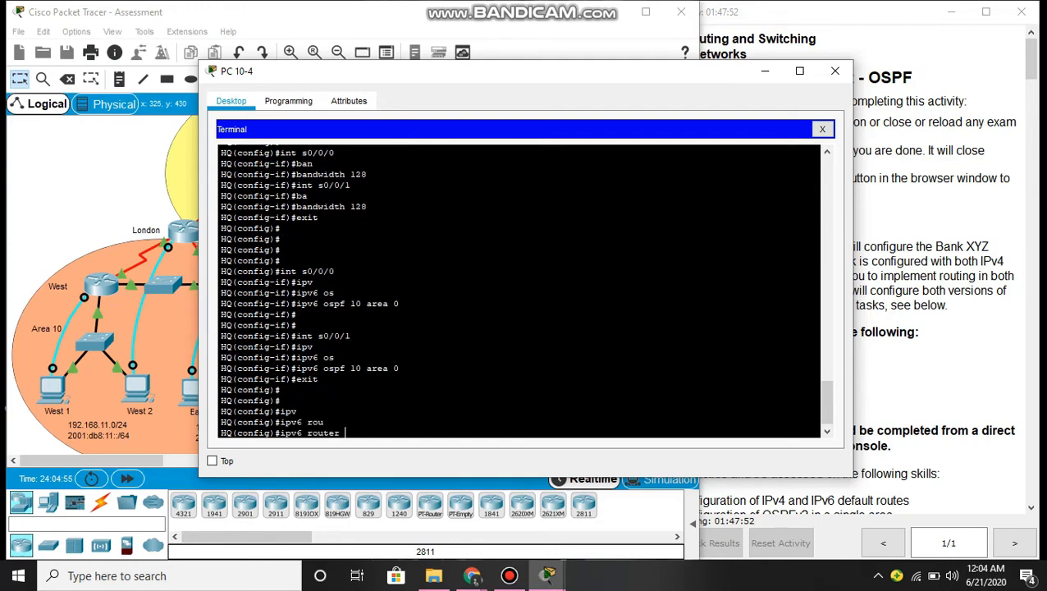
key("Tab")
type("10")
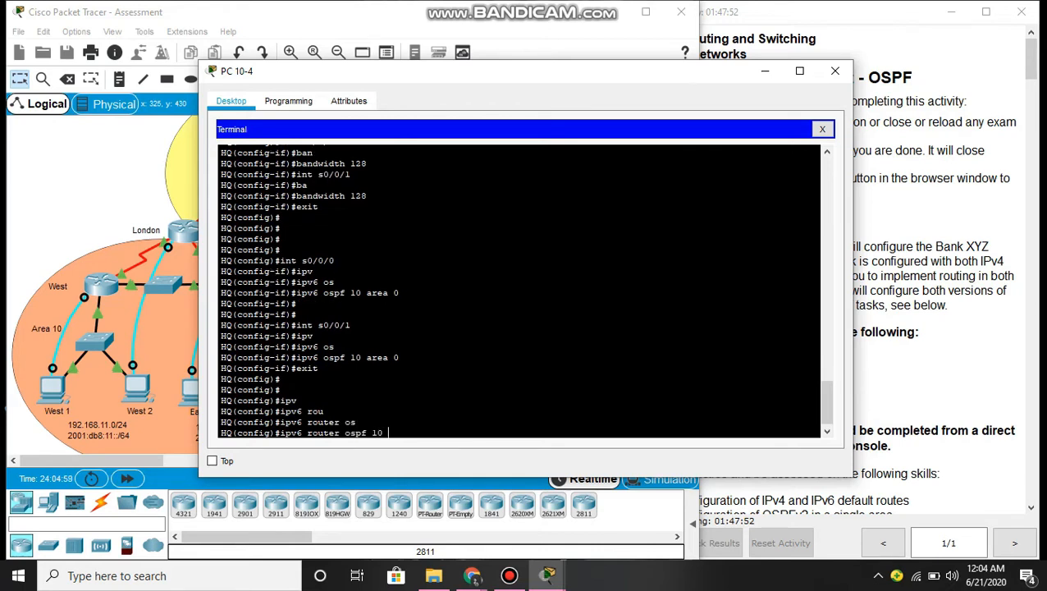
key("Return")
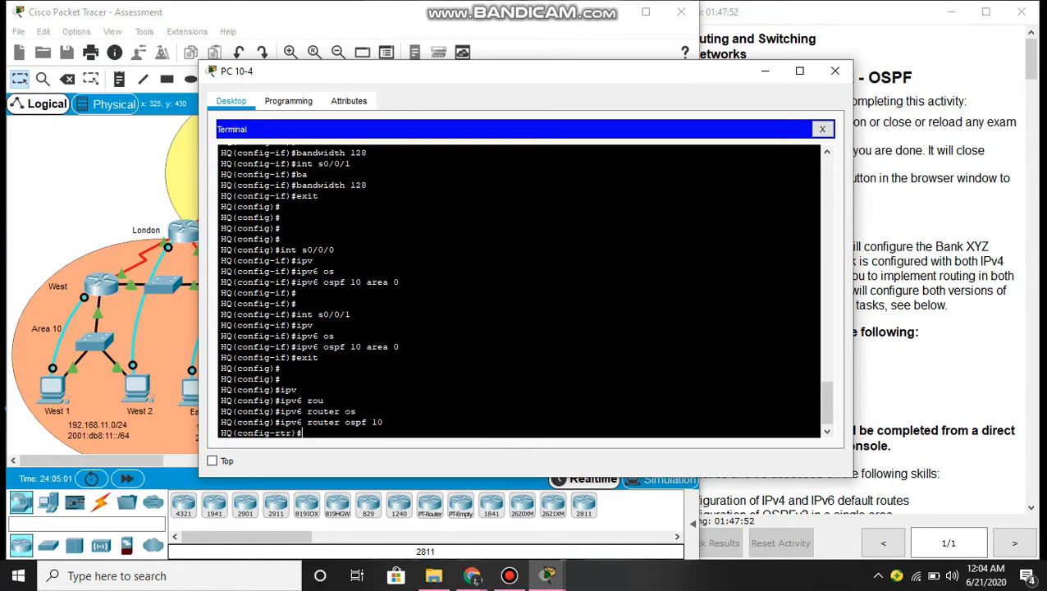
type("rou")
key("Tab")
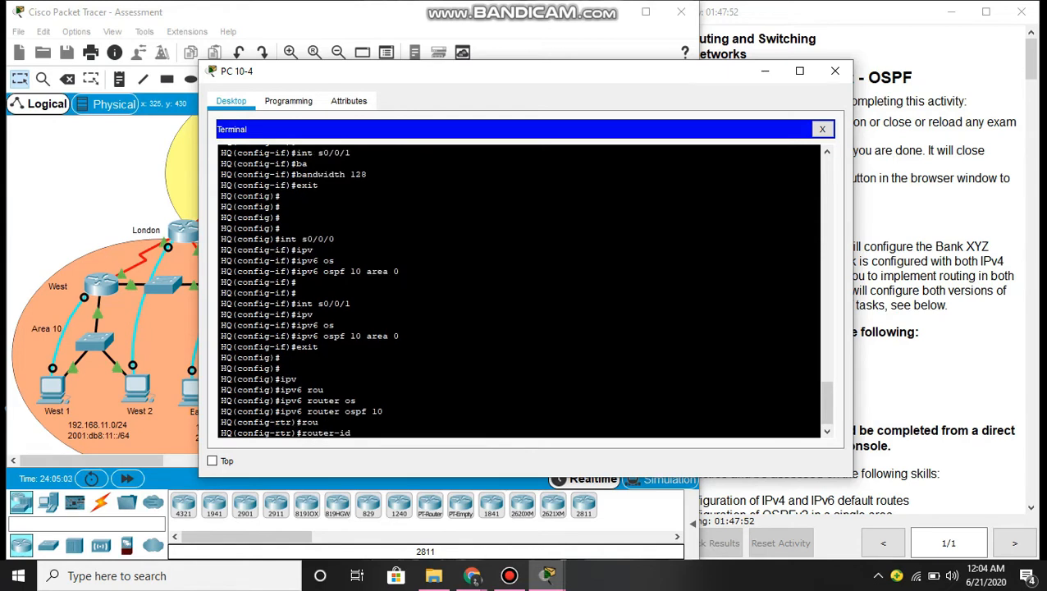
type("10.20.0.0")
key("Return")
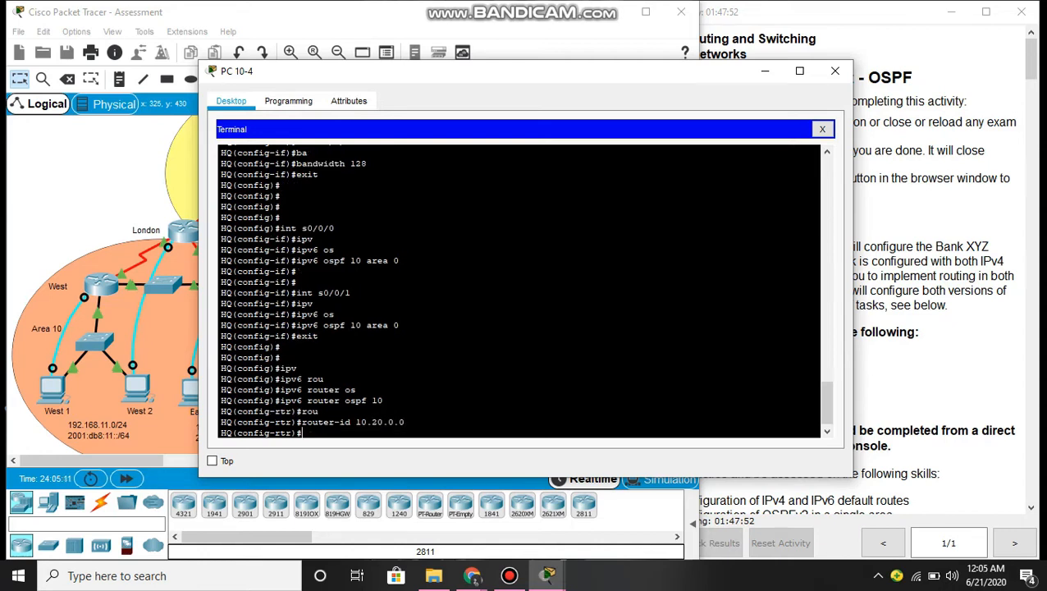
- Reset all OSPFv3 processes on HQ with the clear ipv6 ospf process command and return to global configuration mode
type("do clear ipv5")
key("BackSpace")
type("6 ospf")
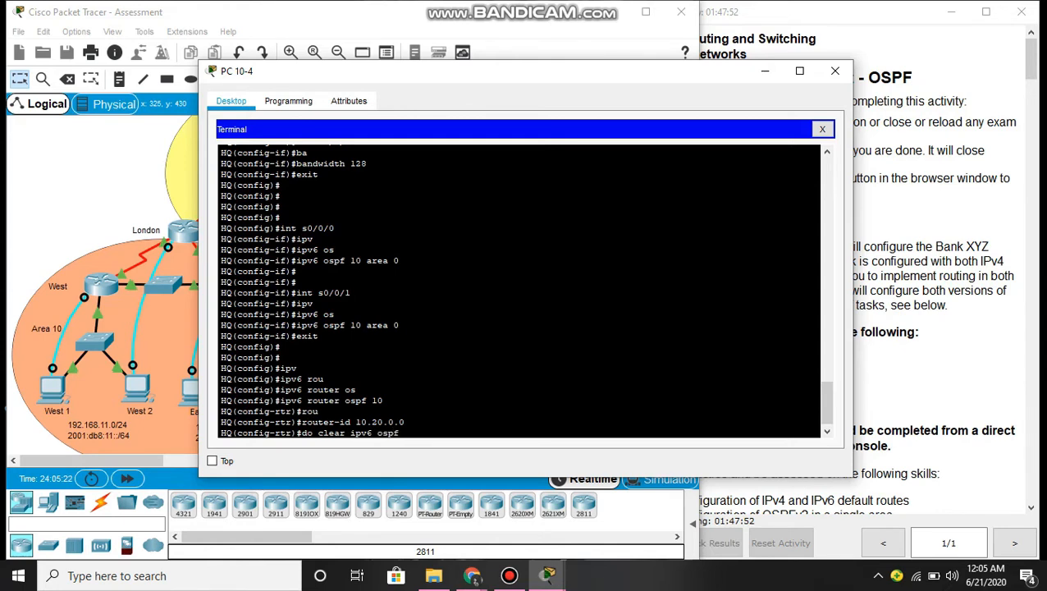
type(" process")
key("Return")
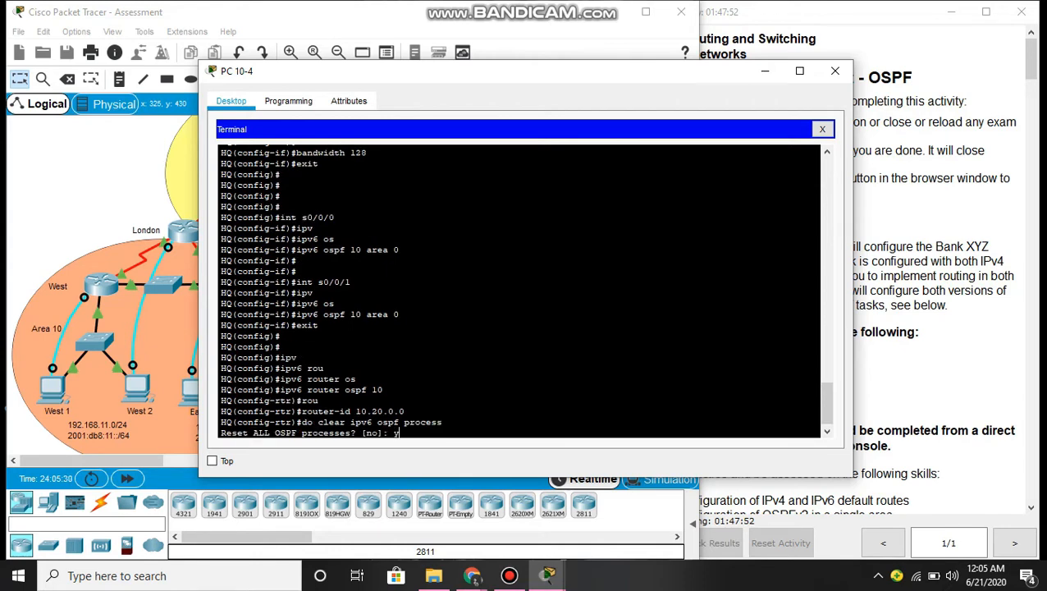
type("y")
key("Return")
type("exit")
key("Return")
key("Return")
key("Return")
key("Return")
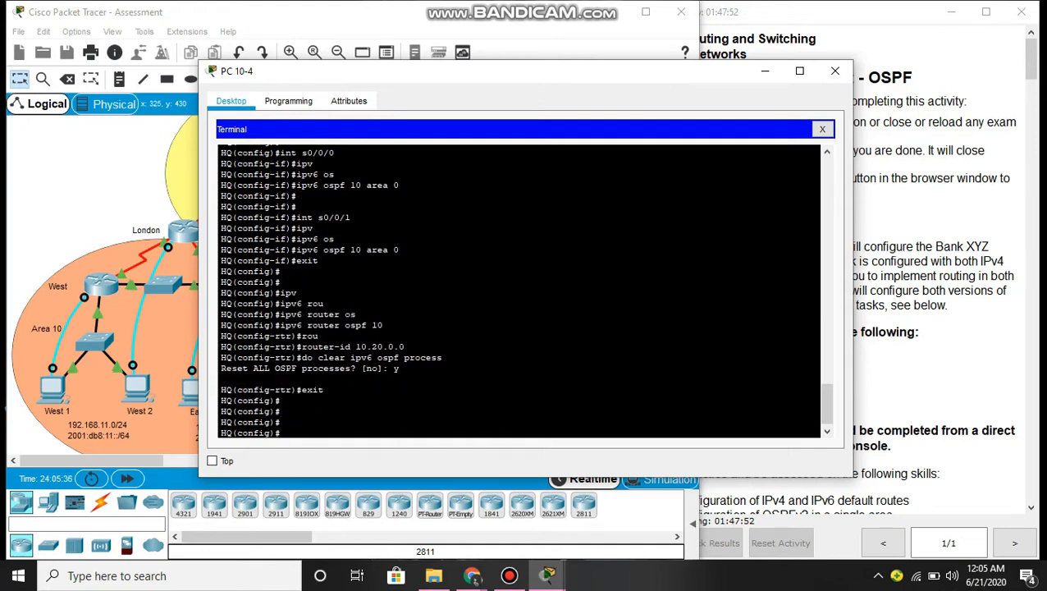
- Set the auto-cost reference bandwidth of OSPFv2 process 10 to 1000 and return to global configuration mode
type("router os")
key("Tab")
type("10")
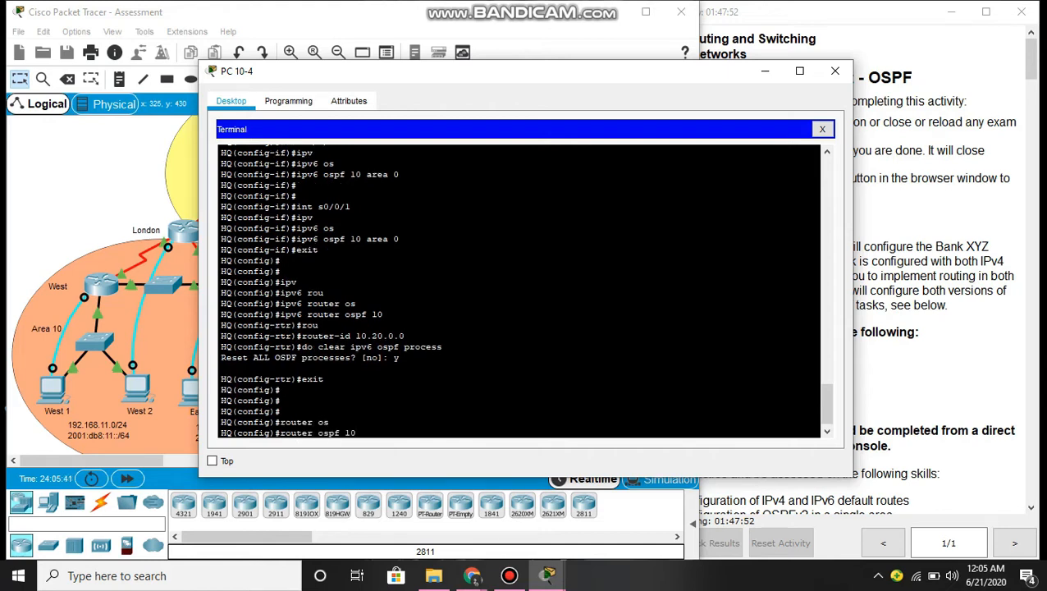
key("Return")
type("au")
key("Tab")
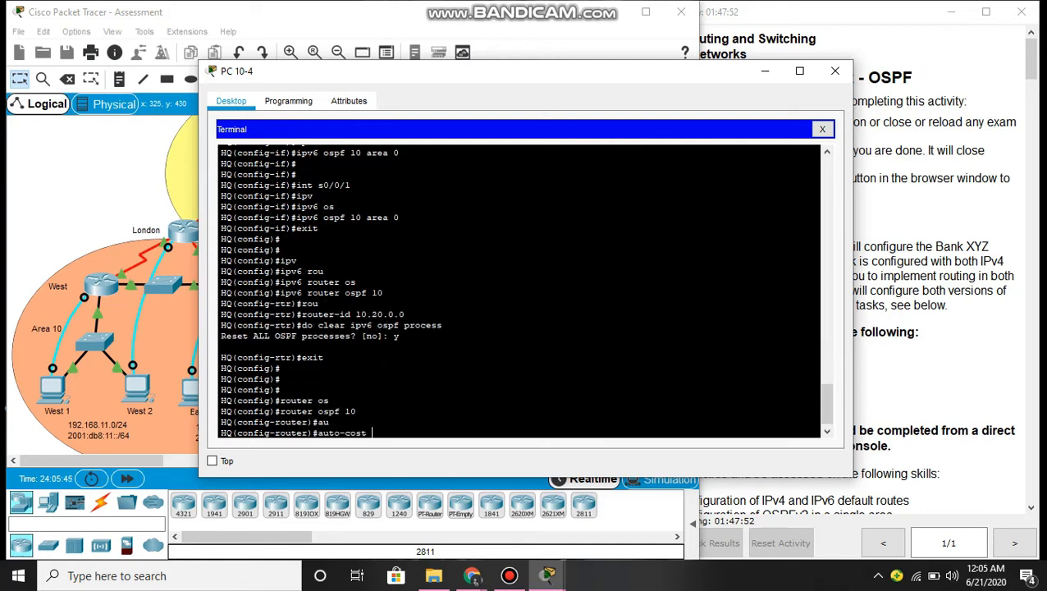
type("r")
key("Tab")
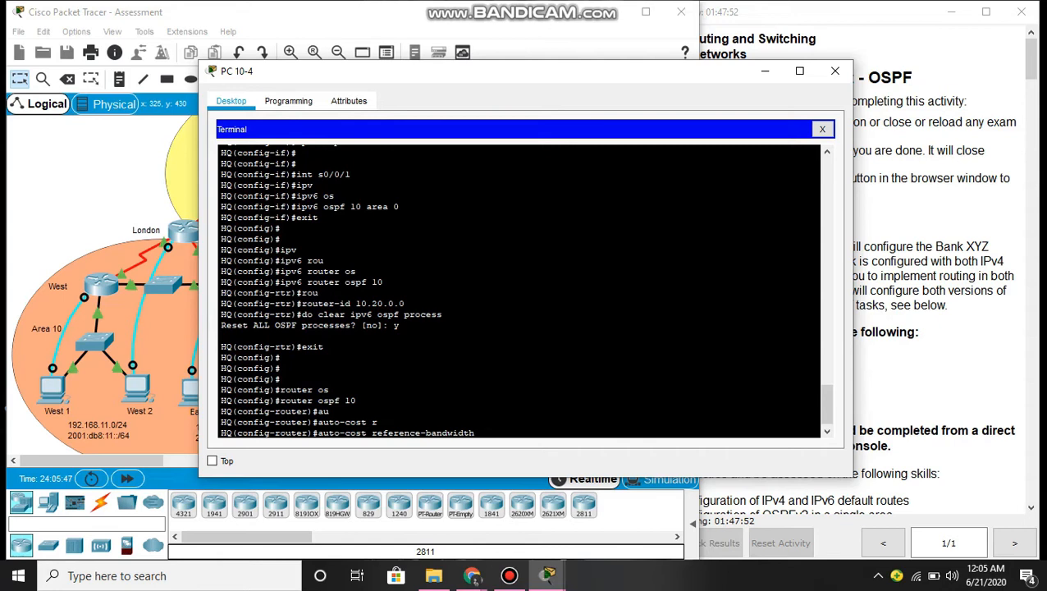
type("1000")
key("Return")
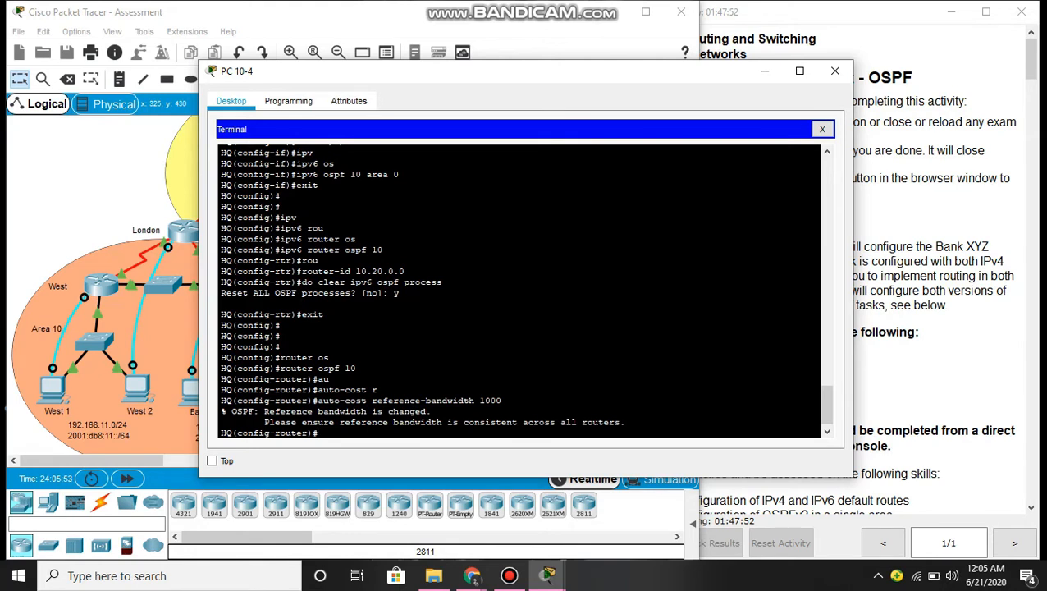
type("exit")
key("Return")
key("Return")
key("Return")
key("Return")
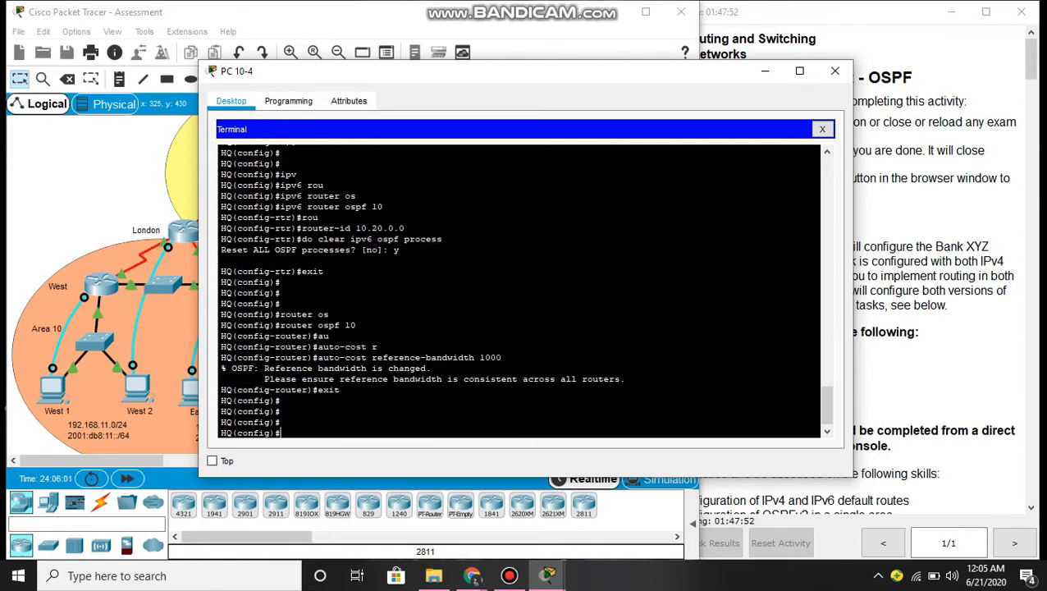
- Advertise the default route in OSPFv2 process 10 on HQ with default-information originate and return to global configuration mode
type("rou")
key("Tab")
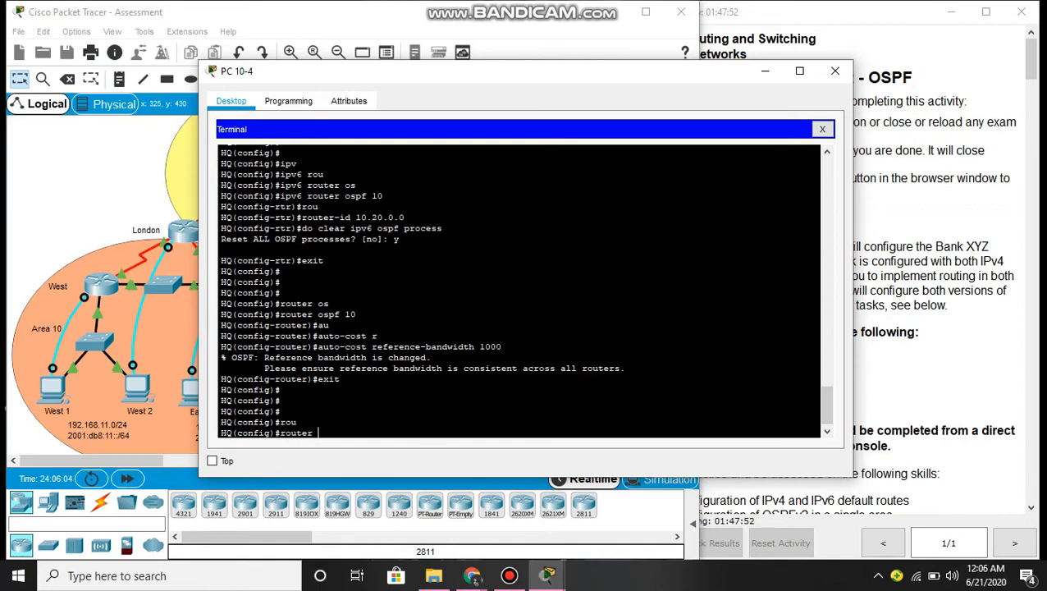
type("os")
key("Tab")
type("10")
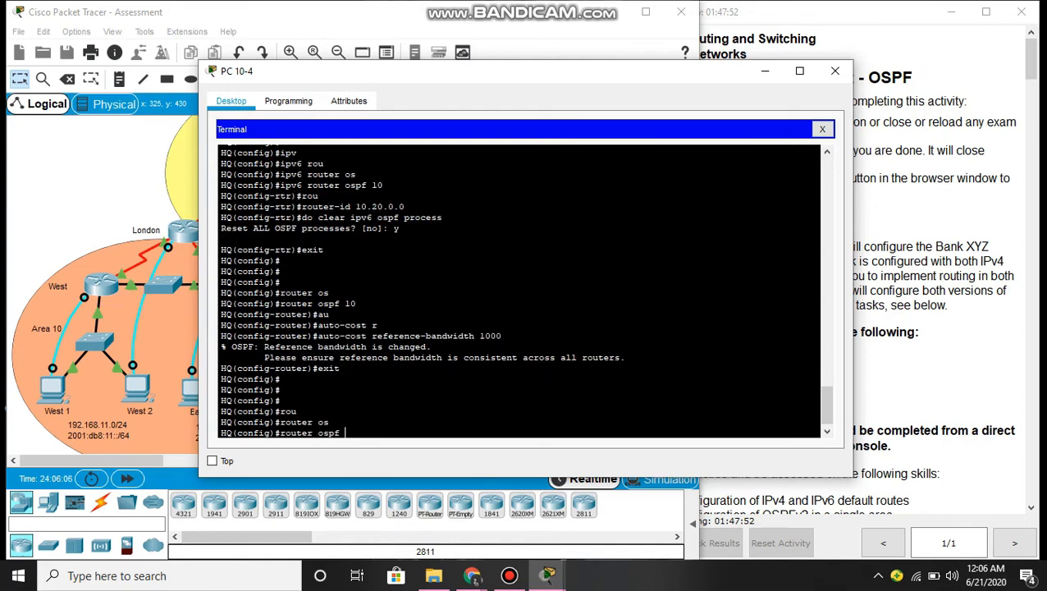
key("Return")
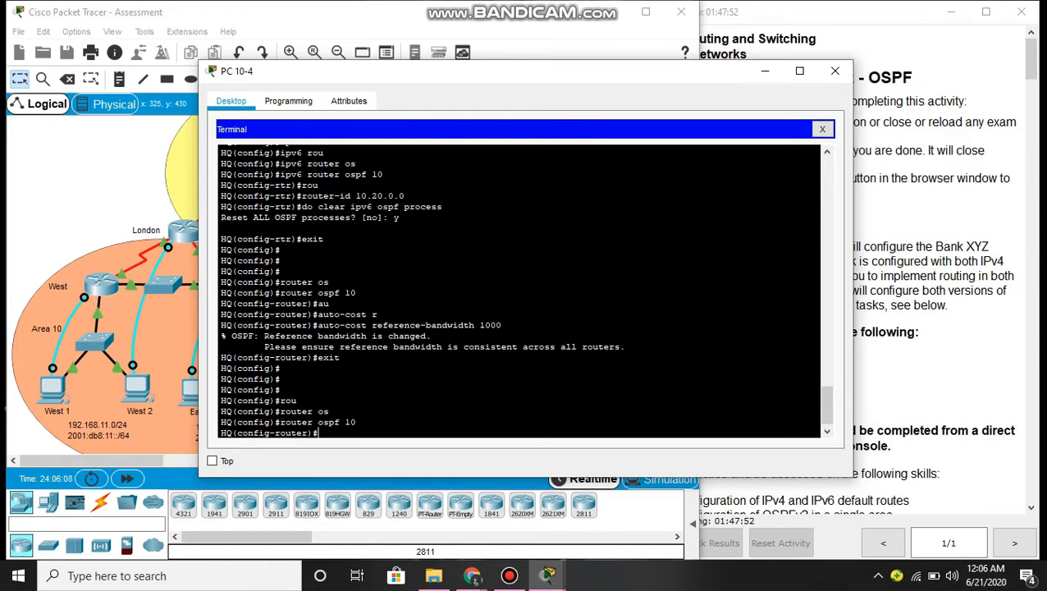
type("de")
key("Tab")
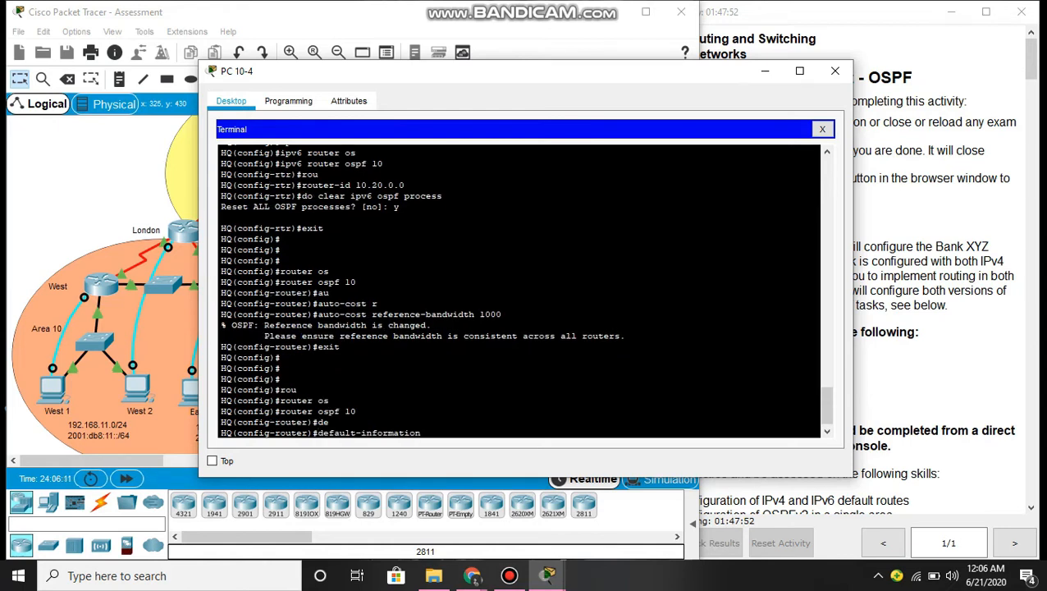
type("o")
key("Tab")
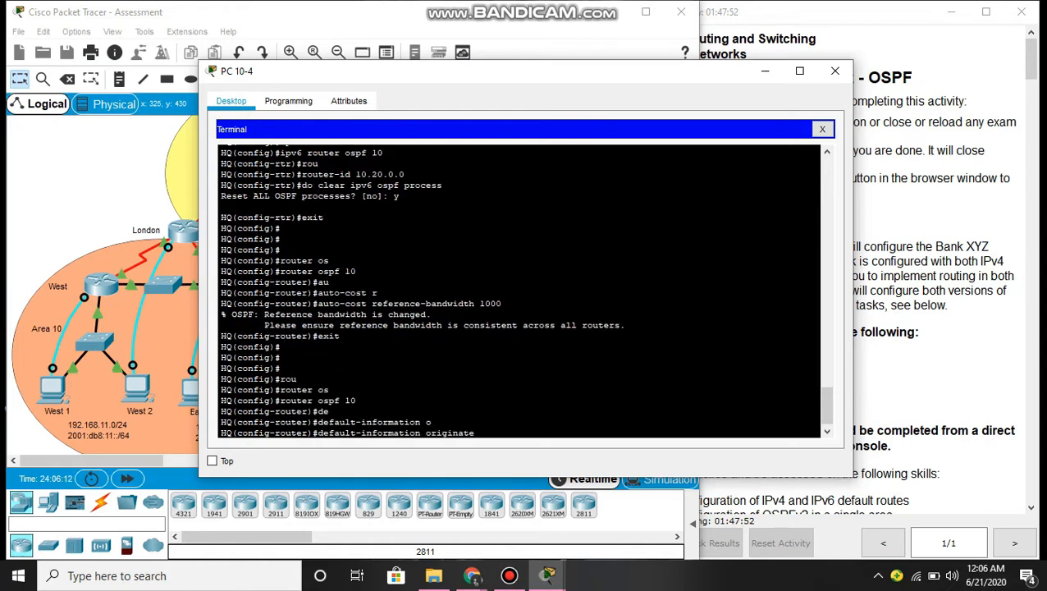
key("Return")
type("exit")
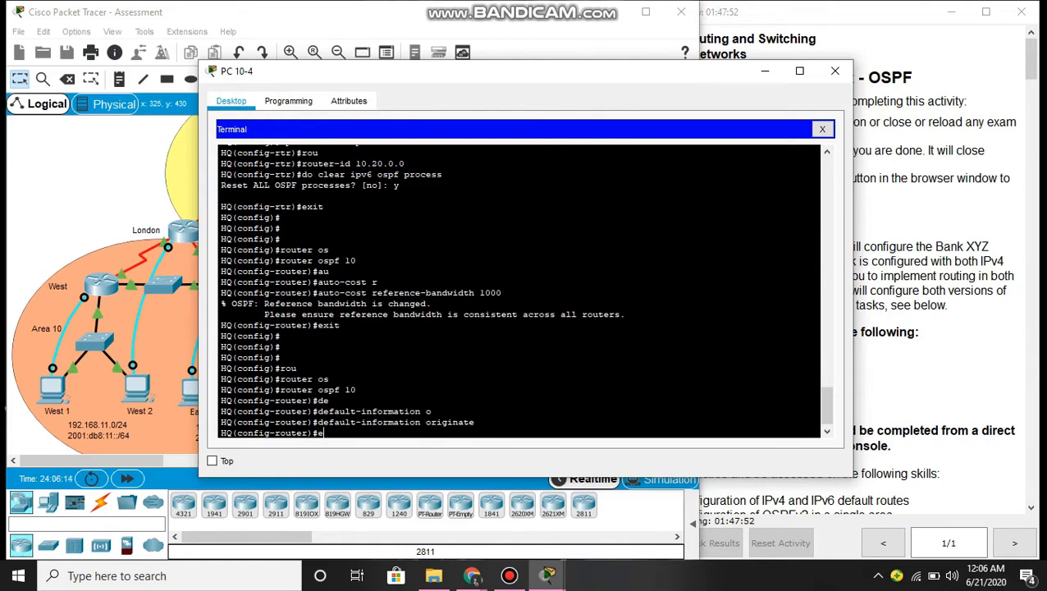
key("Return")
key("Return")
key("Return")
key("Return")
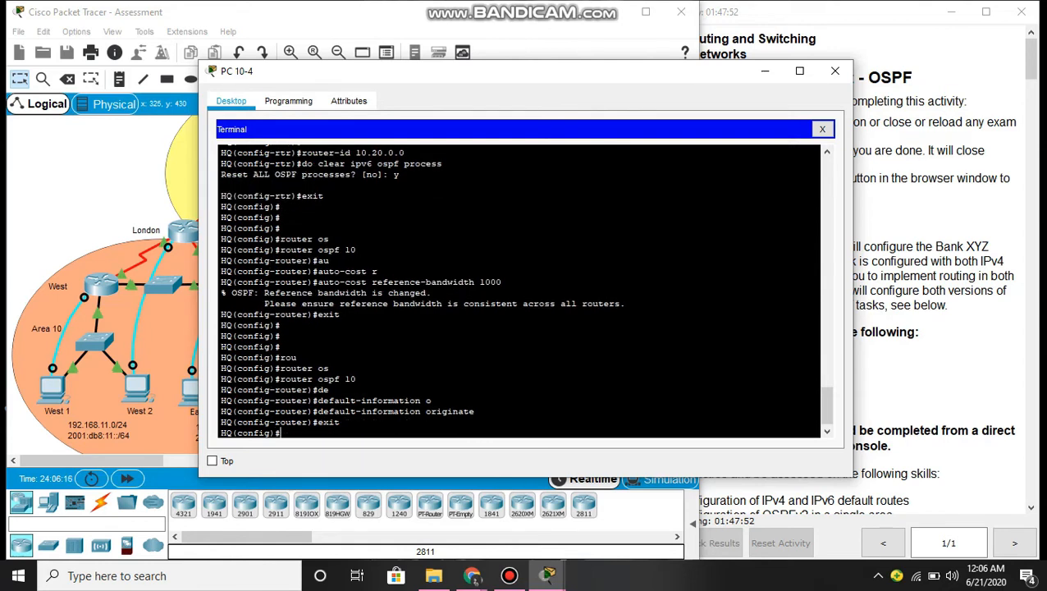
key("Return")
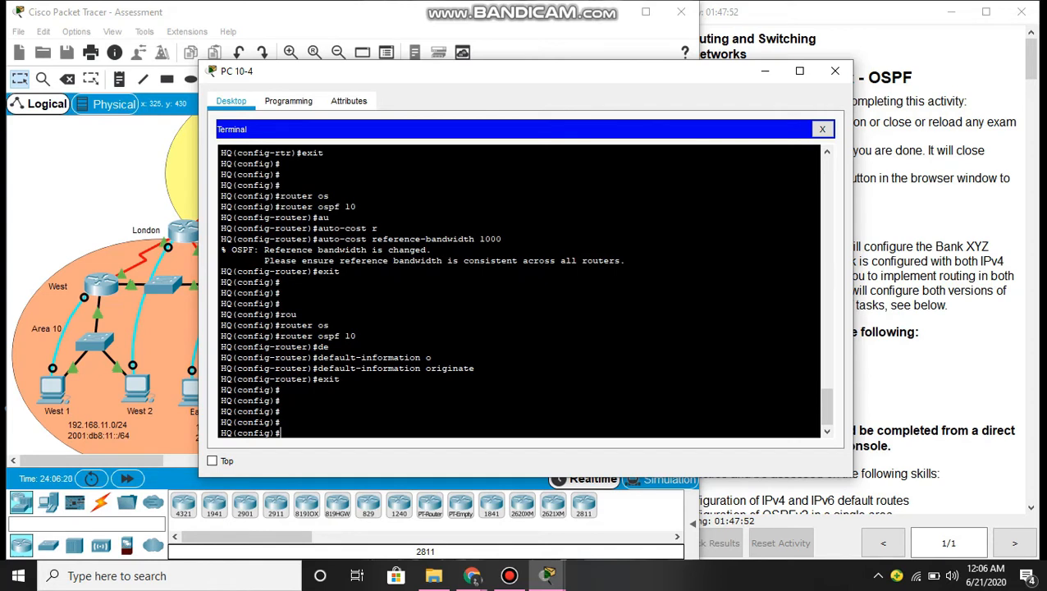
- Advertise the default route in IPv6 OSPF process 10 on HQ with default-information originate and return to global configuration mode
type("ipv")
key("Tab")
type("rou")
key("Tab")
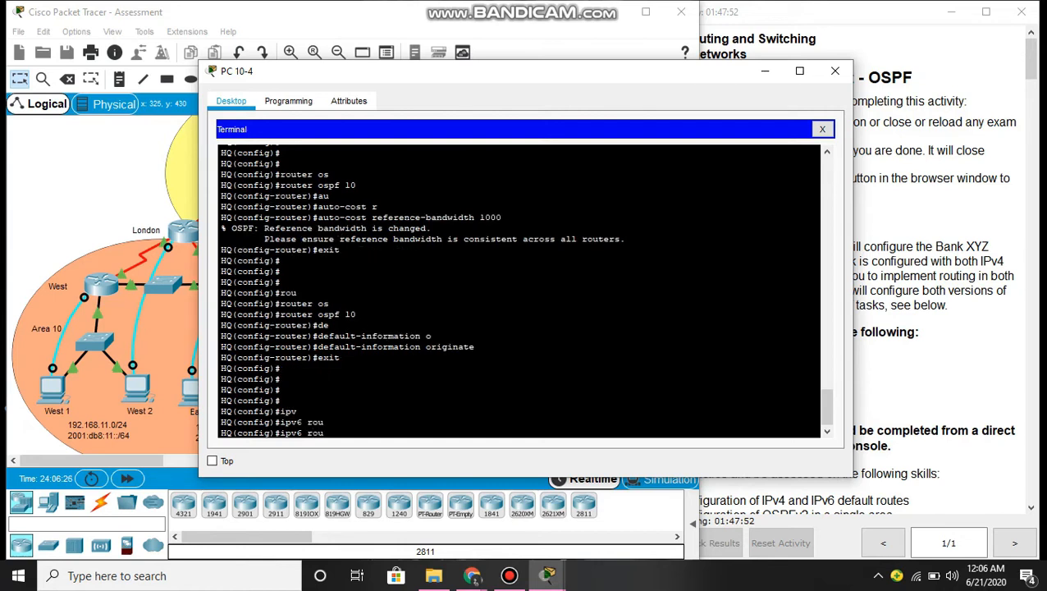
type("ter os")
key("Tab")
type("10")
key("Return")
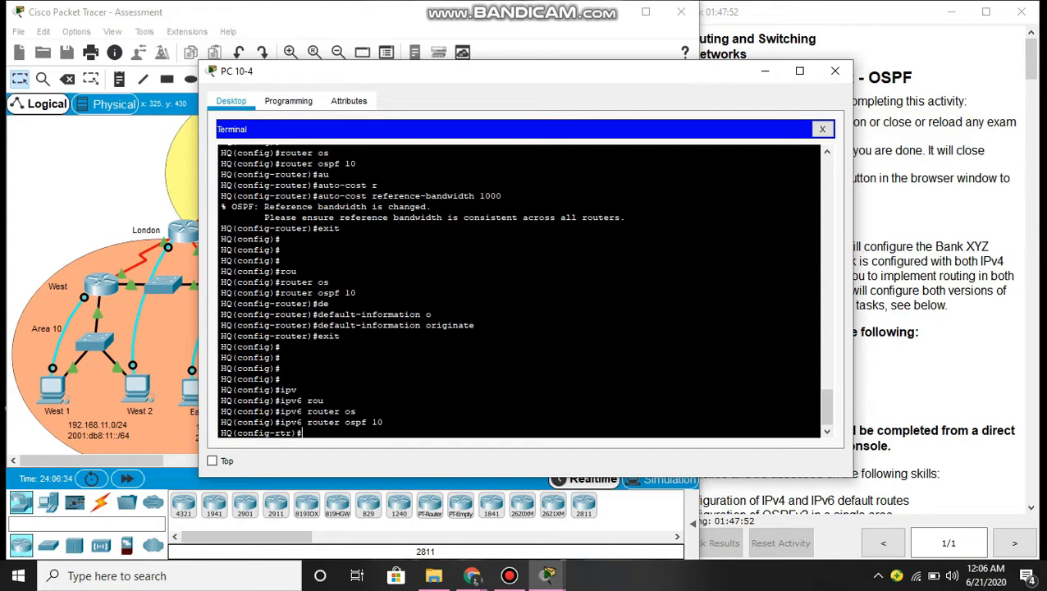
type("de")
key("Tab")
type("o")
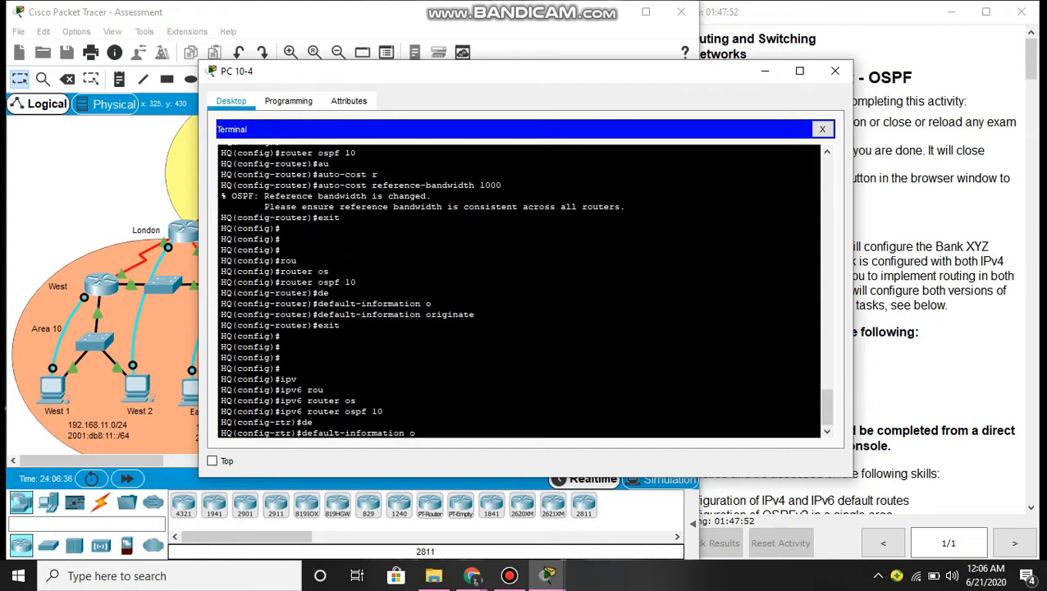
key("Tab")
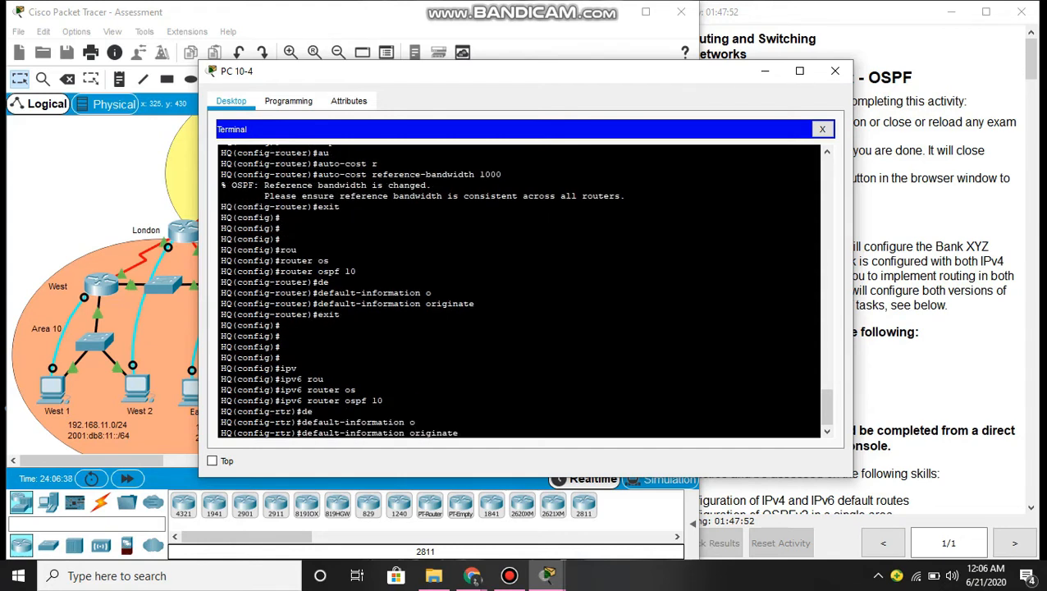
key("Return")
key("Return")
type("exit")
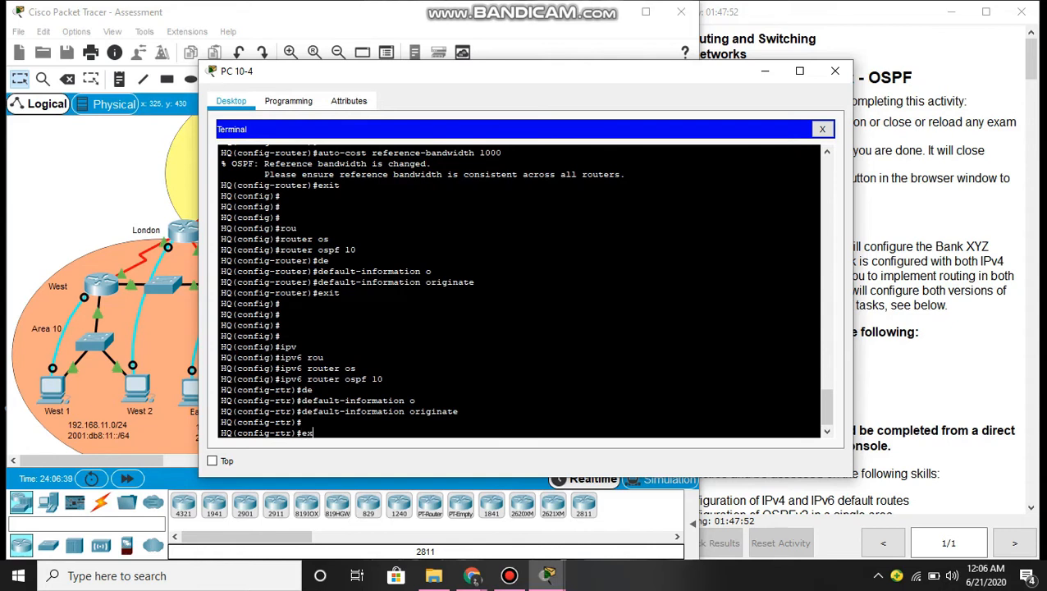
key("Return")
key("Return")
key("Return")
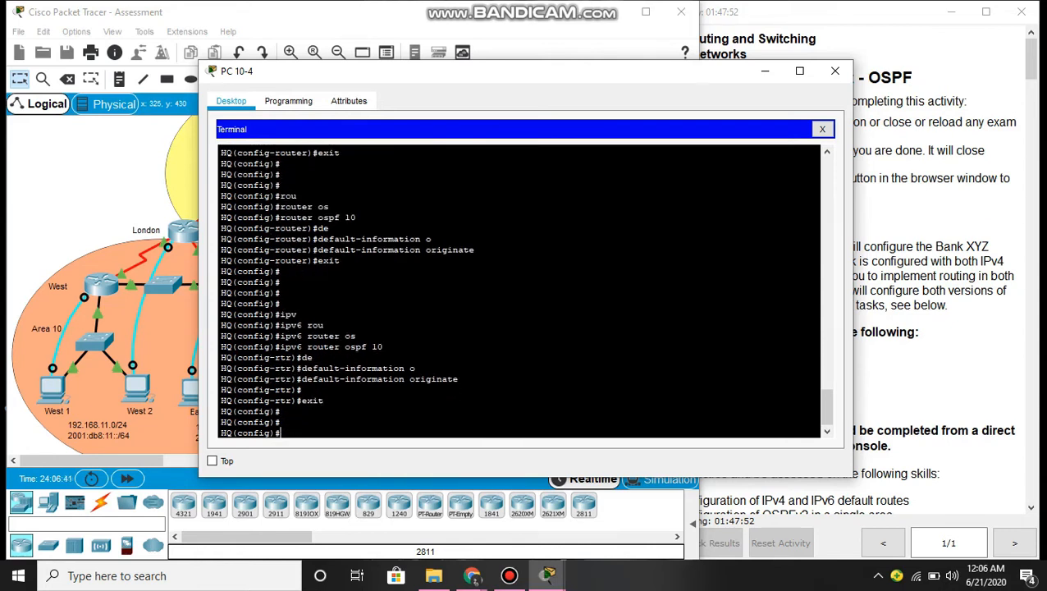
- Set the auto-cost reference bandwidth of IPv6 OSPF process 10 on HQ to 1000
type("ipv")
key("Tab")
type("ro")
key("Tab")
type("ute")
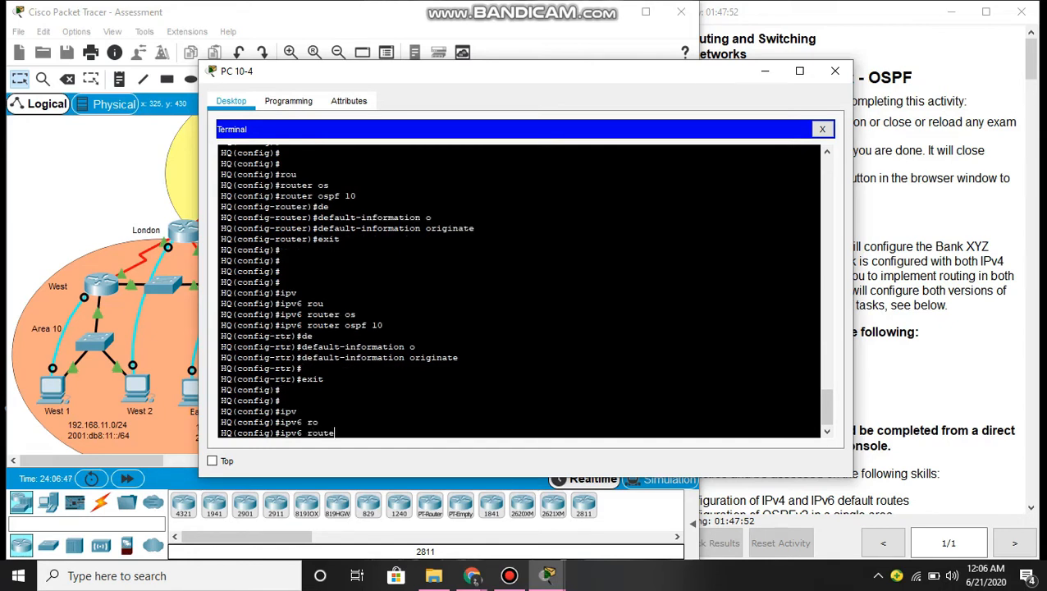
type("r os")
key("Tab")
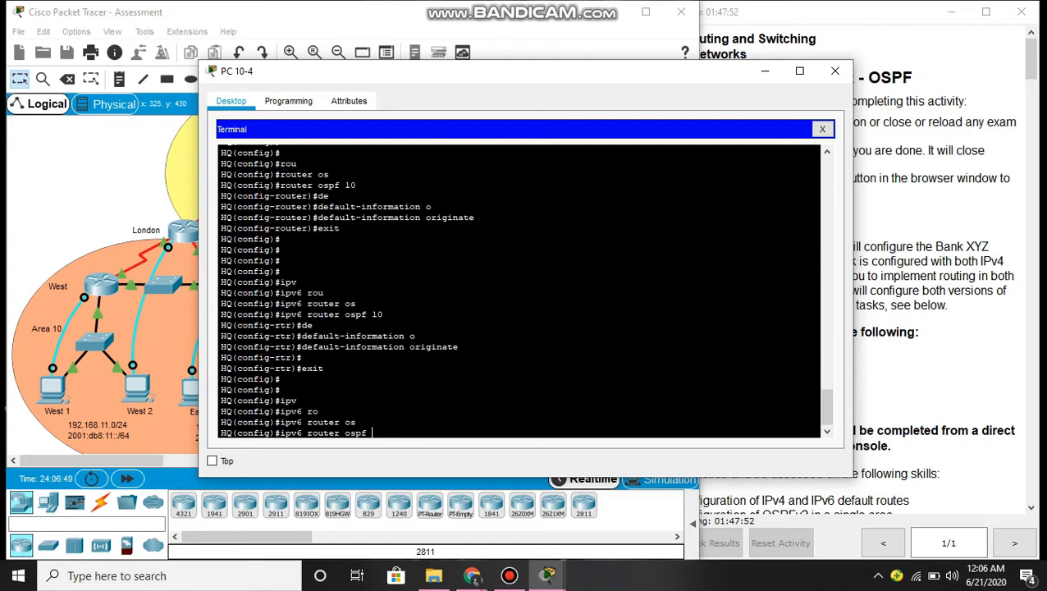
type("10")
key("Return")
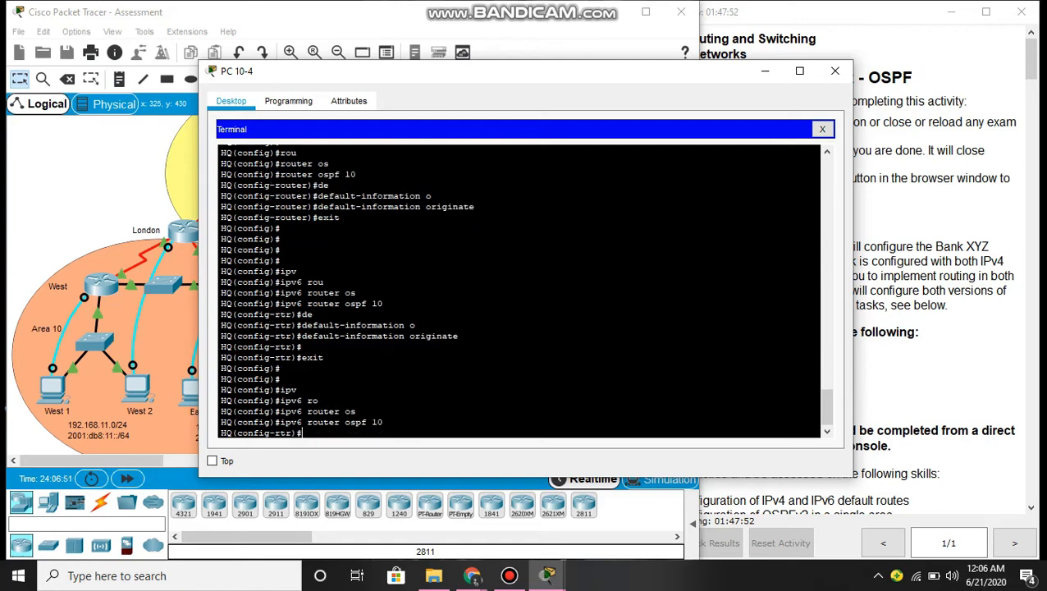
type("au")
key("Tab")
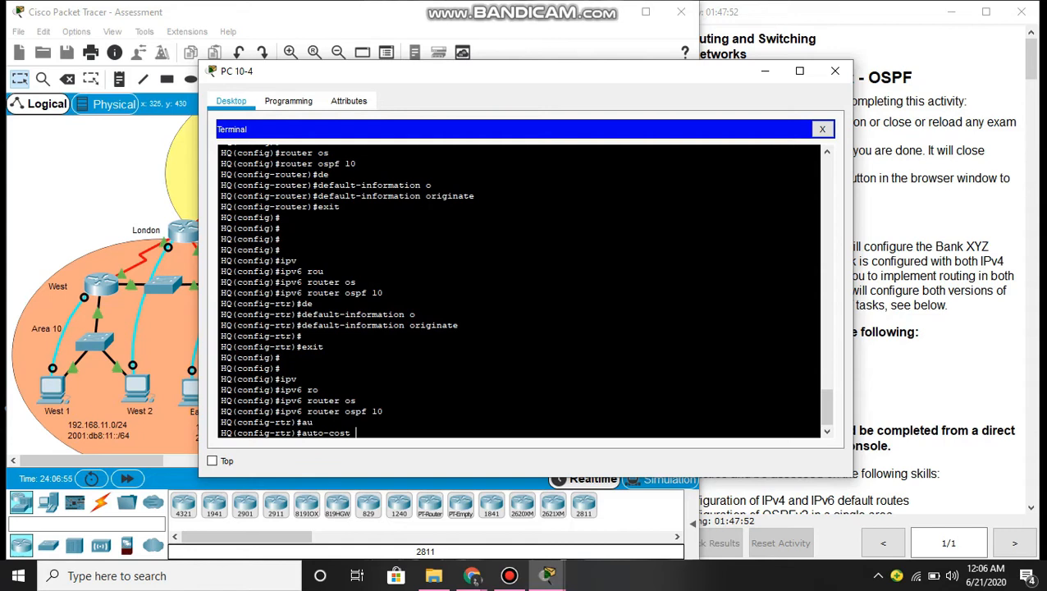
type("r")
key("Tab")
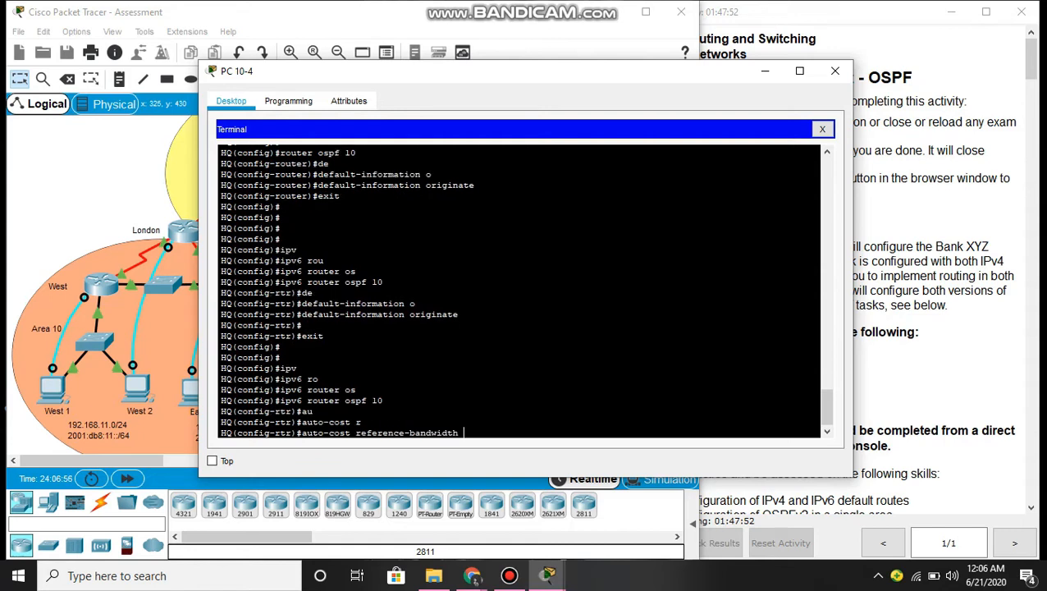
type("1000")
key("Return")
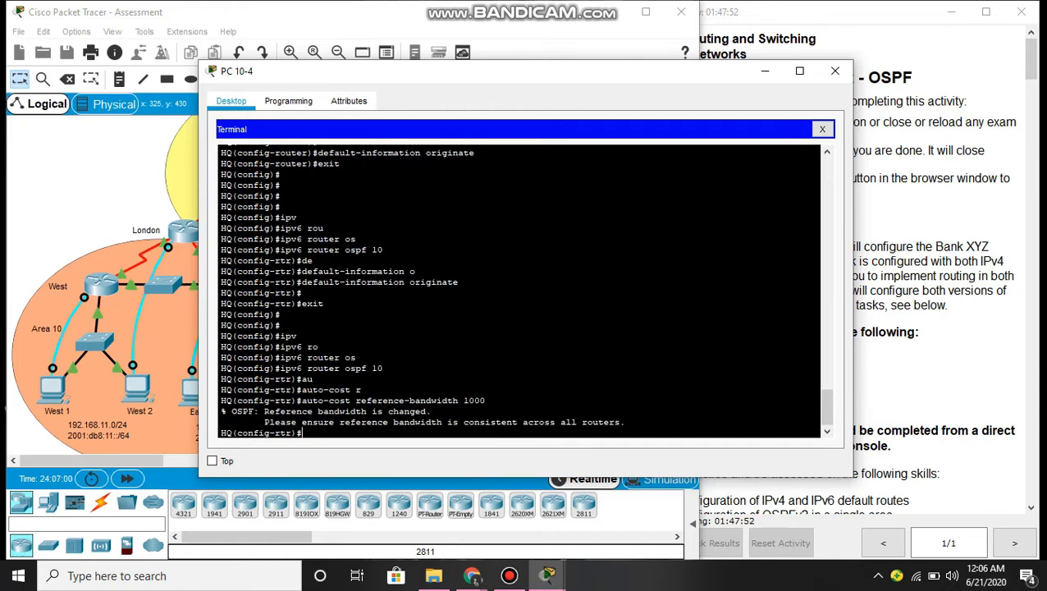
key("Return")
key("Return")
key("Return")
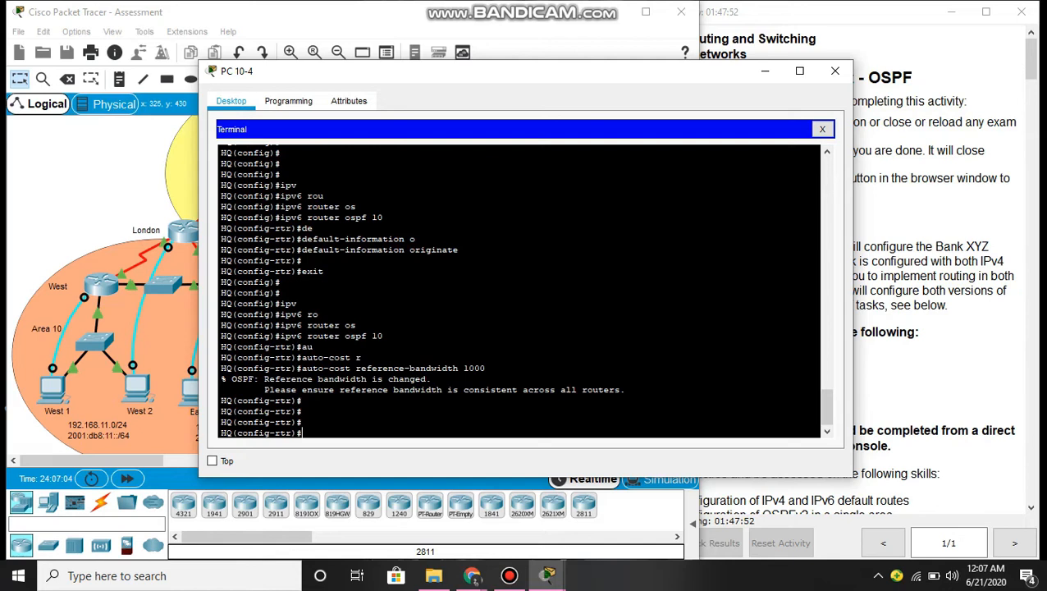
- Open the London router's console through the terminal of PC West 2 and enter global configuration mode
left_click(765, 71)
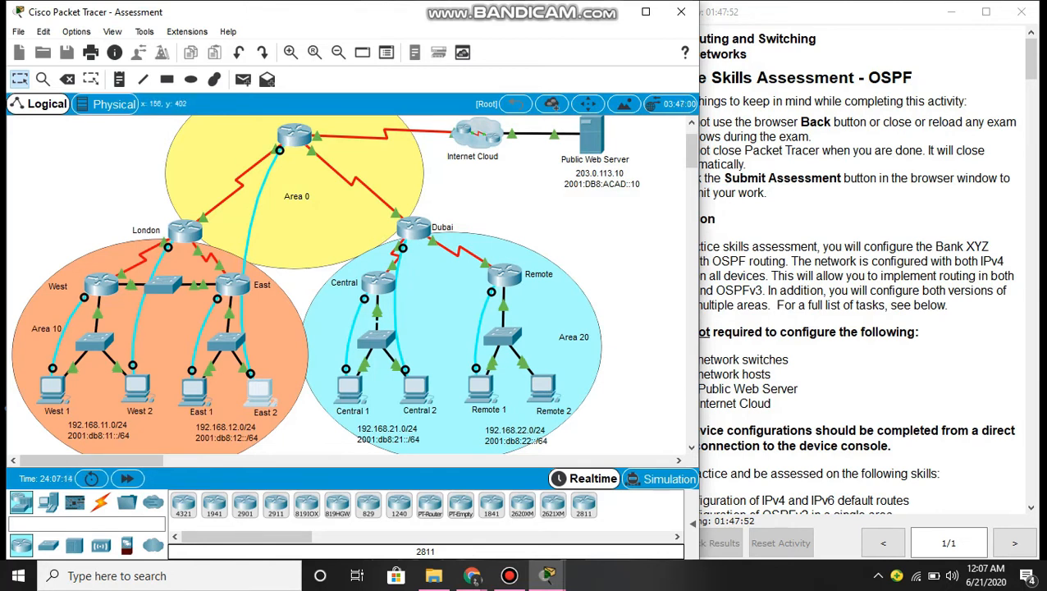
left_click(137, 388)
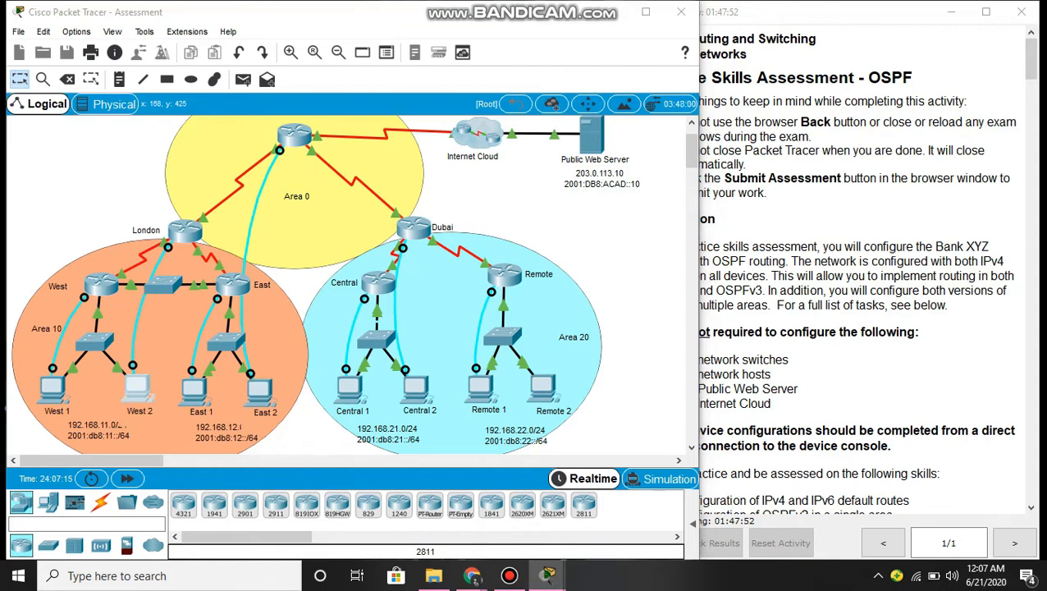
left_click(540, 177)
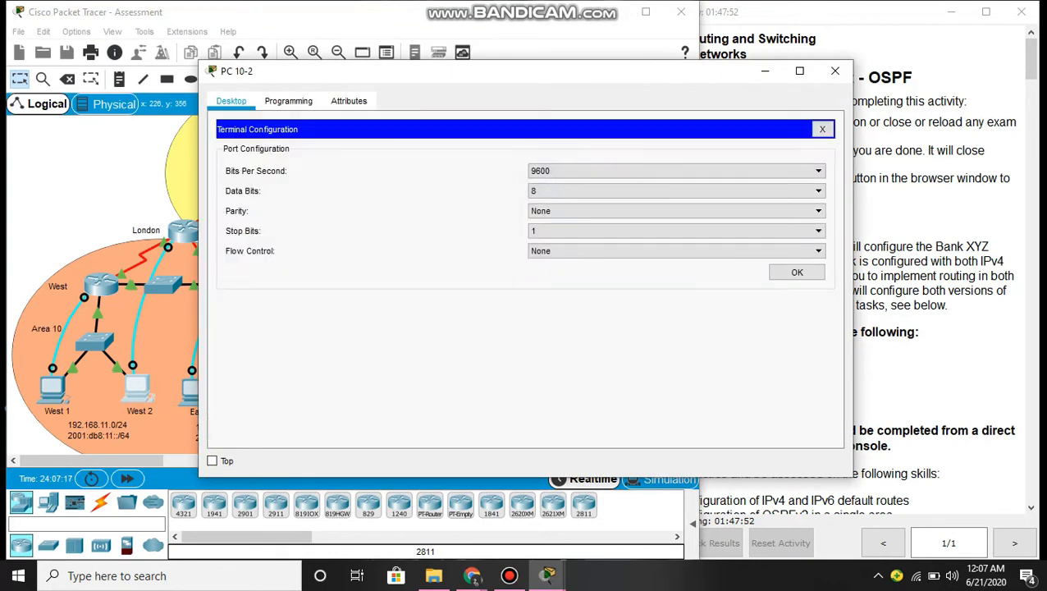
left_click(794, 273)
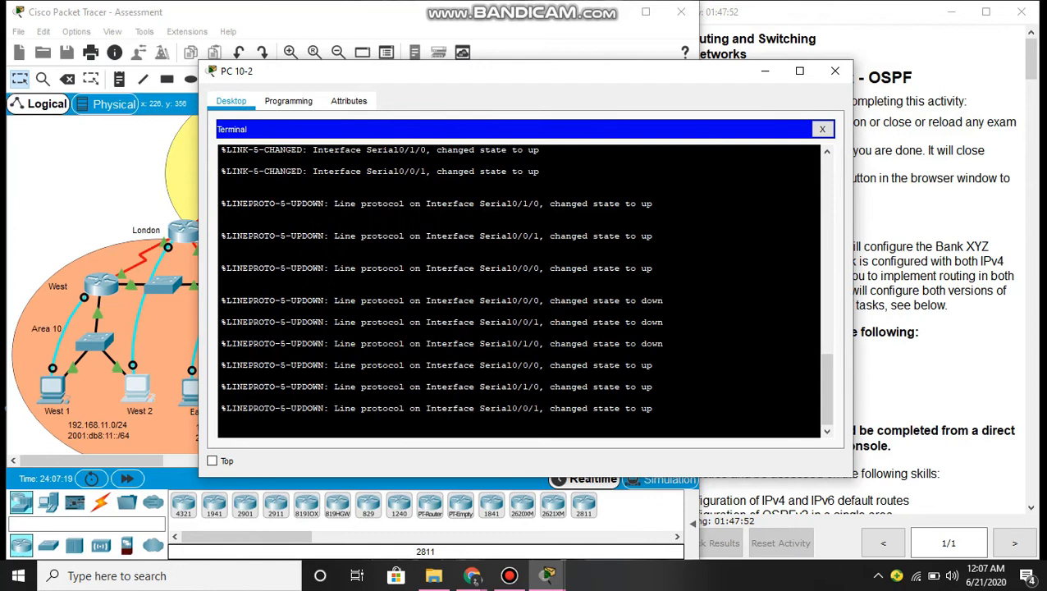
key("Return")
type("ena")
key("Return")
type("conf t")
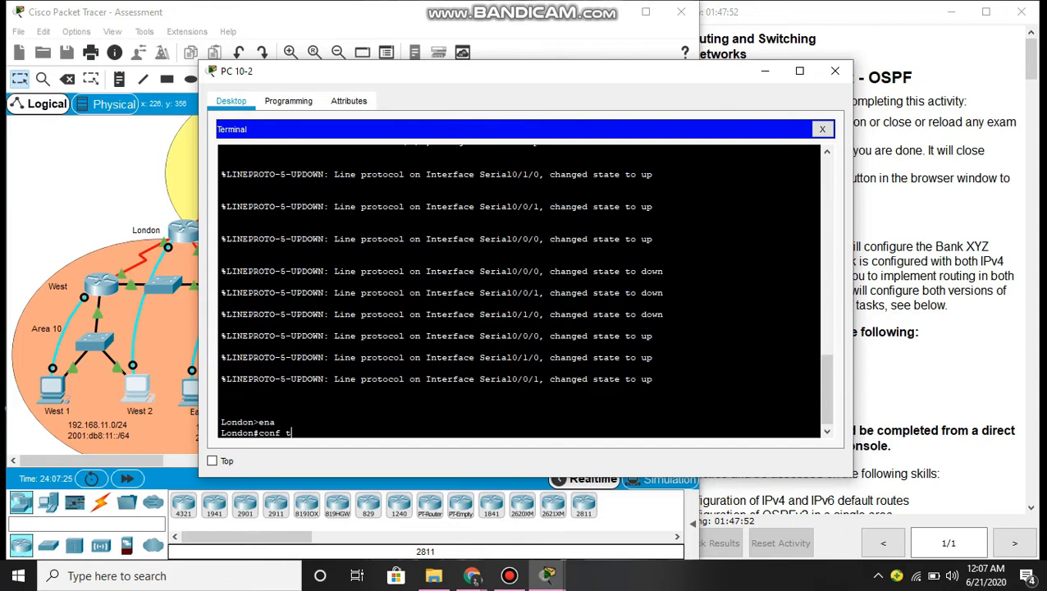
key("Return")
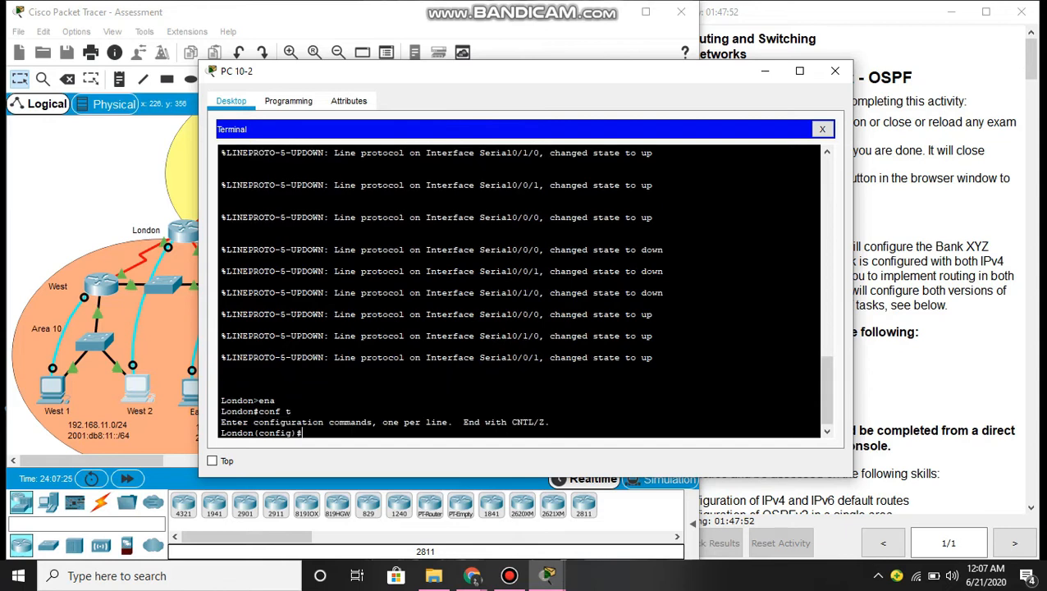
- Enter OSPFv2 process 10 on London and add network 10.10.10.0 with wildcard 0.0.0.3 in area 0
type("rou")
key("Tab")
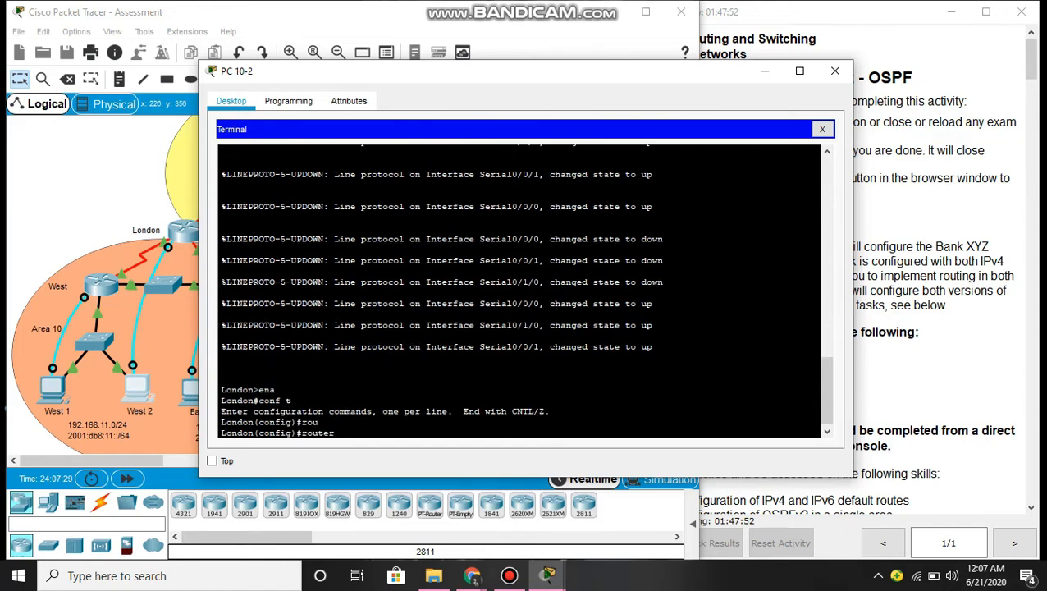
type("os")
key("Tab")
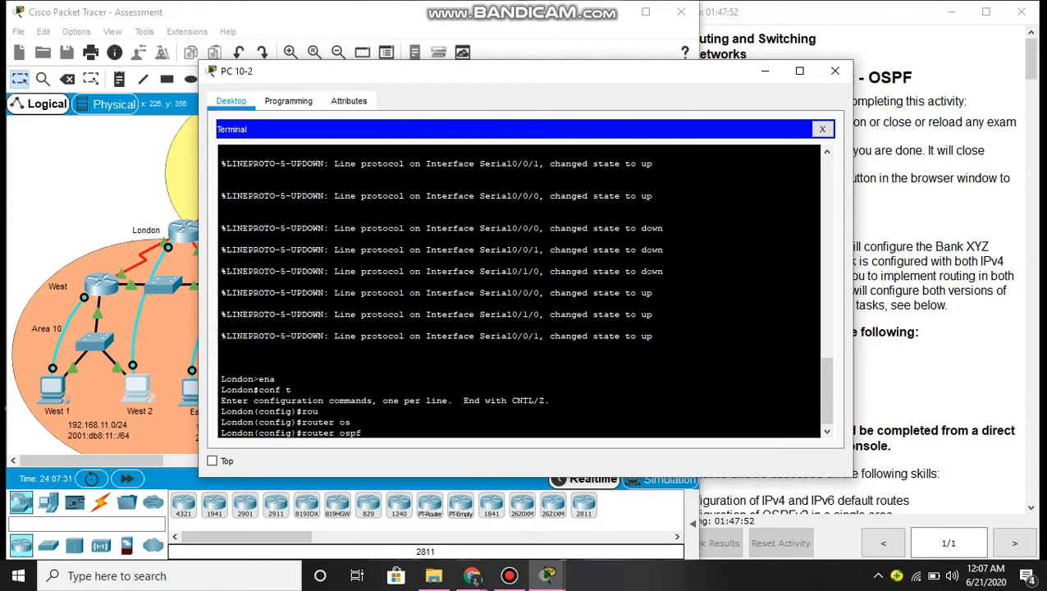
type("10")
key("Return")
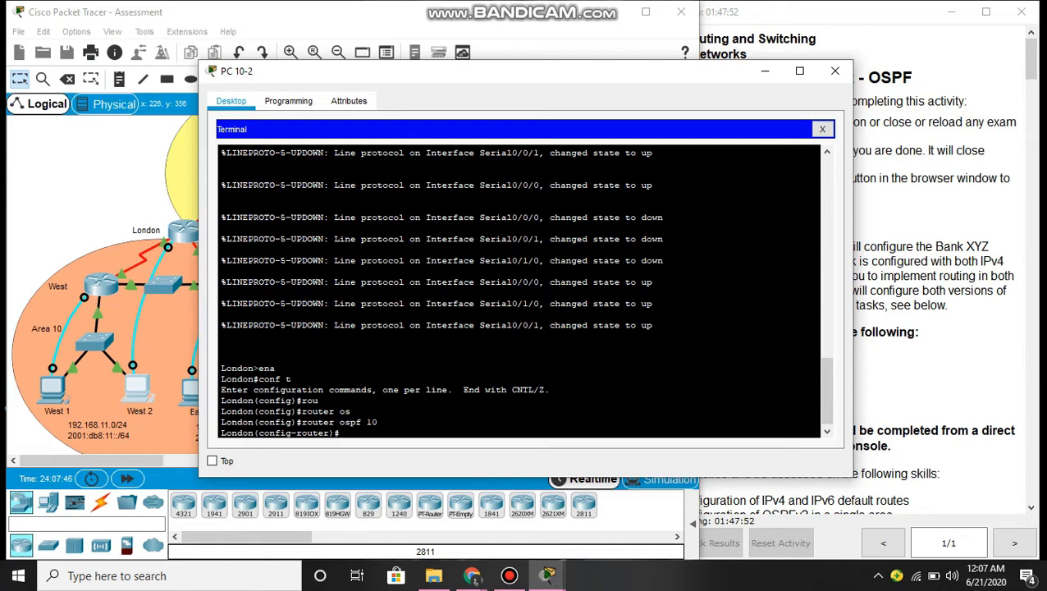
type("net")
key("Tab")
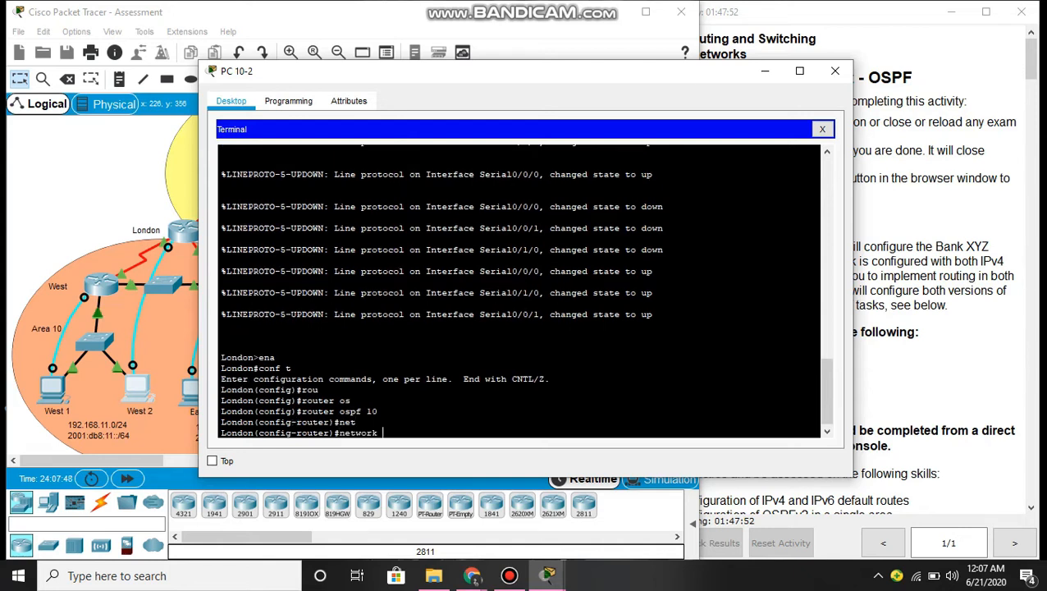
type("10.10.10.0 0.0.0.3 are")
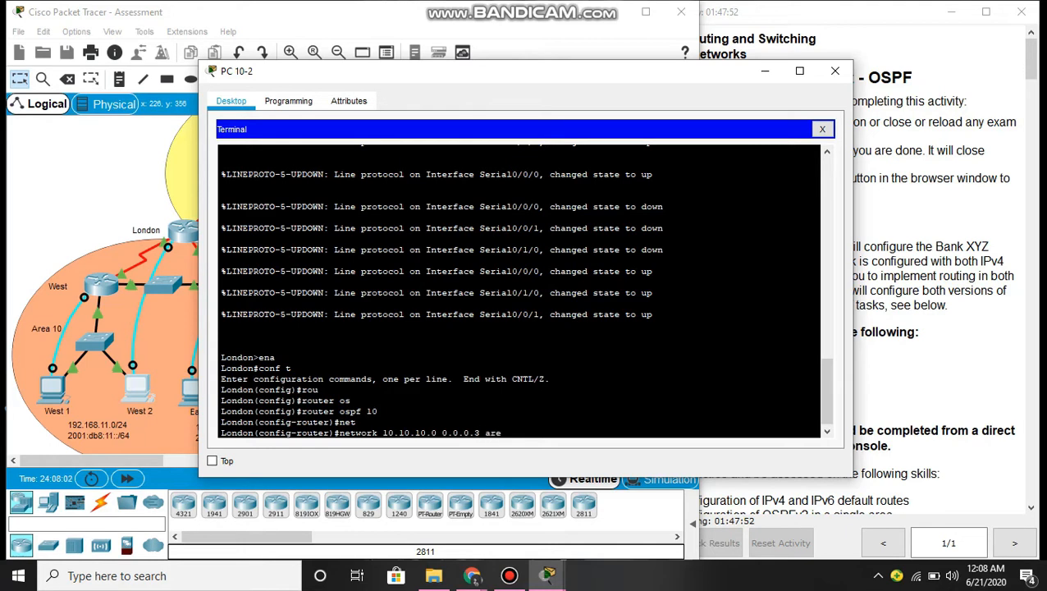
type("a 0")
key("Return")
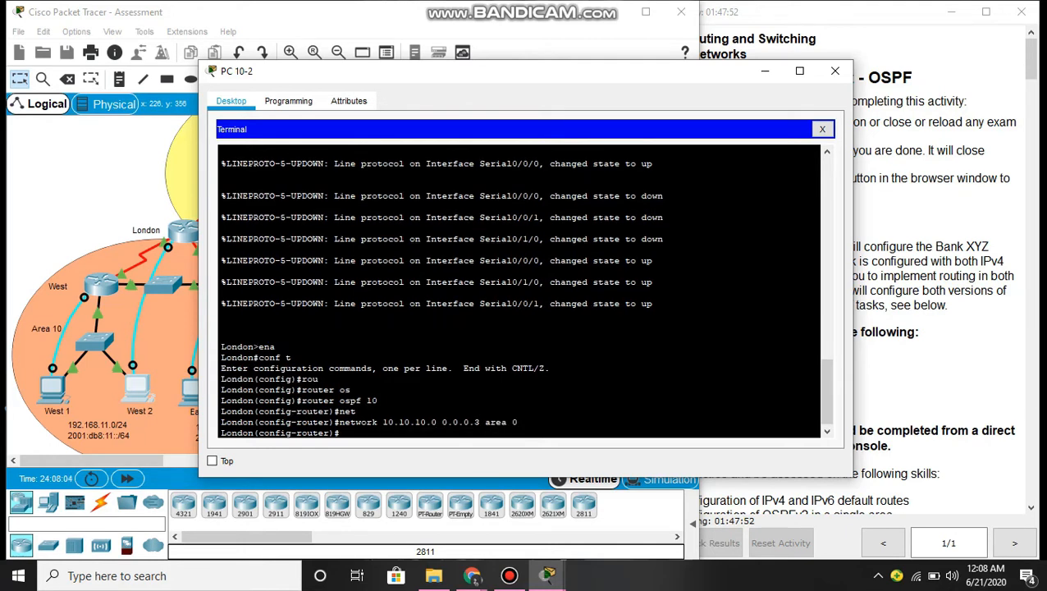
- Add network 172.16.10.0 with wildcard 0.0.0.3 in area 10 to OSPFv2 process 10 on London
type("net")
key("Tab")
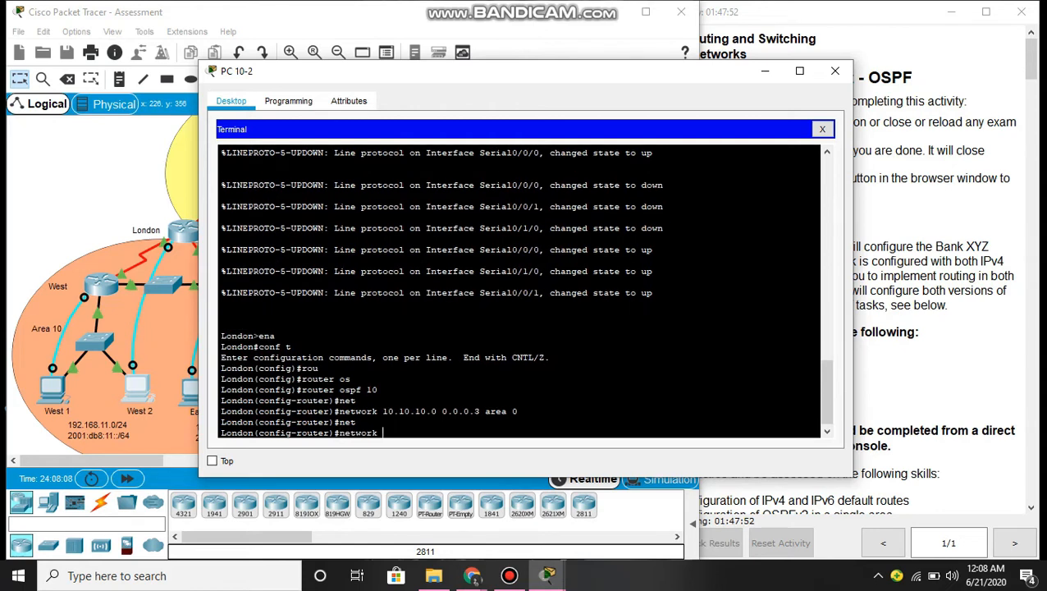
type("172.16.10")
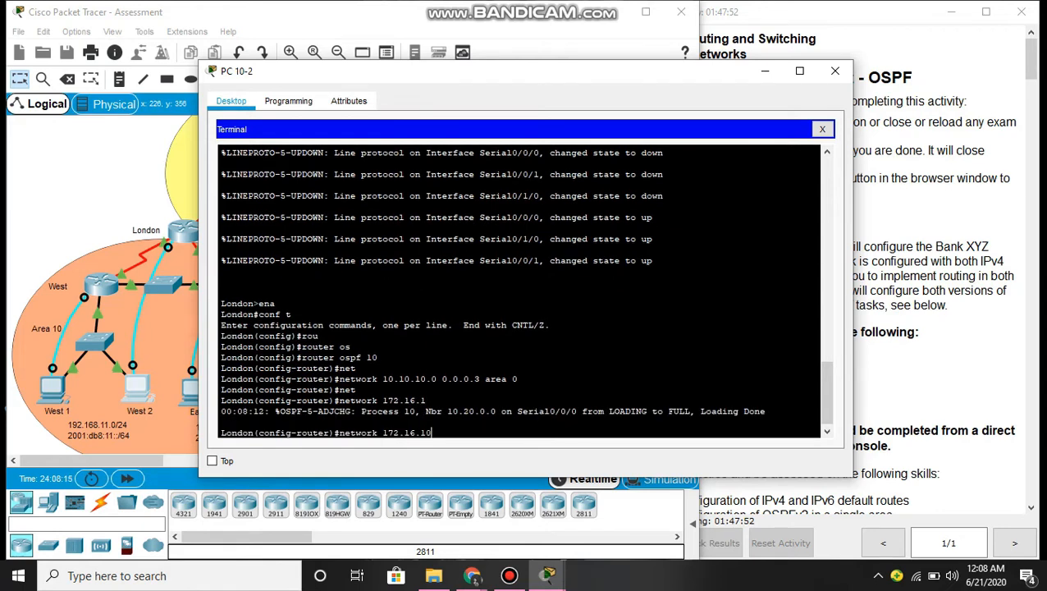
type(".0 0.0.0.3 area 10")
key("Return")
- Add network 172.16.10.4 with wildcard 0.0.0.3 in area 10 to OSPFv2 process 10 on London
key("Up")
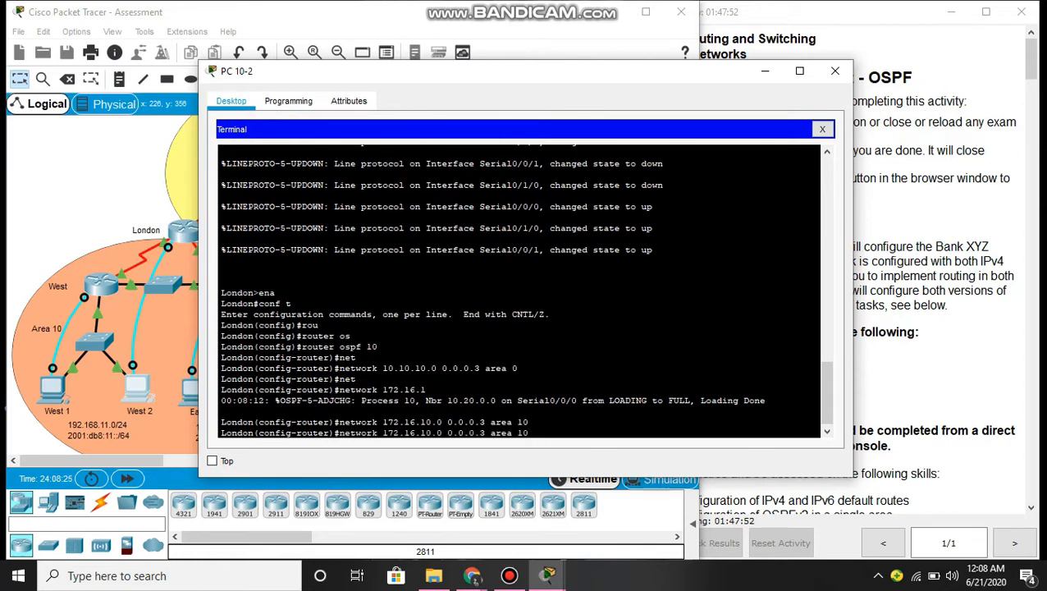
key("Left")
key("Left")
key("Left")
key("Left")
key("Left")
key("Left")
key("Left")
key("Left")
key("Left")
key("Left")
key("Left")
key("Left")
key("Left")
key("Left")
key("Left")
key("Left")
key("BackSpace")
type("4")
key("Right")
key("Right")
key("Right")
key("Right")
key("Right")
key("Right")
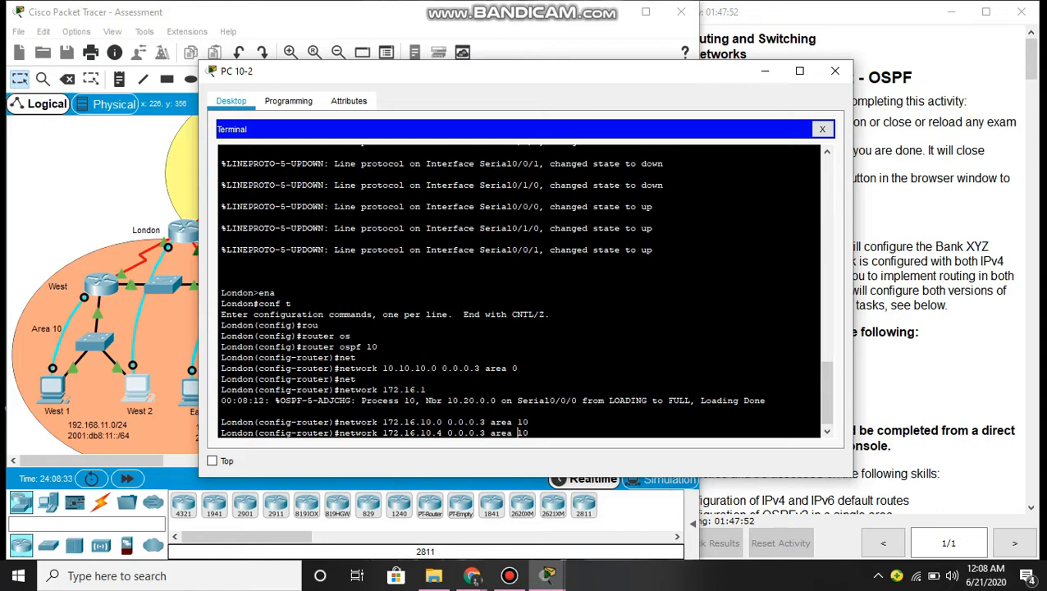
key("Return")
key("Return")
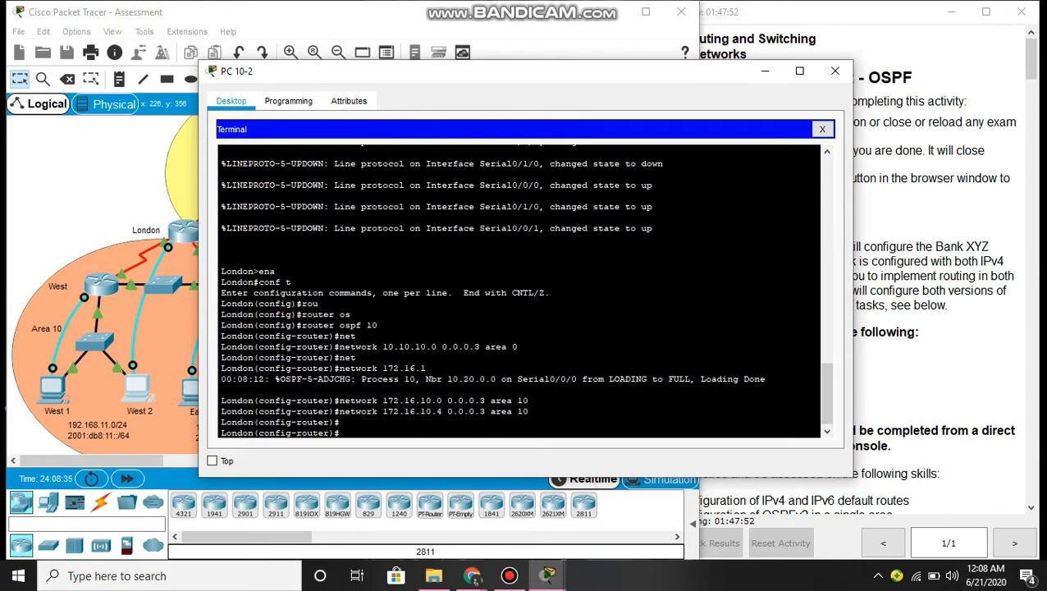
- Set the router ID of OSPFv2 process 10 on London to 10.0.0.0
type("rou")
key("Tab")
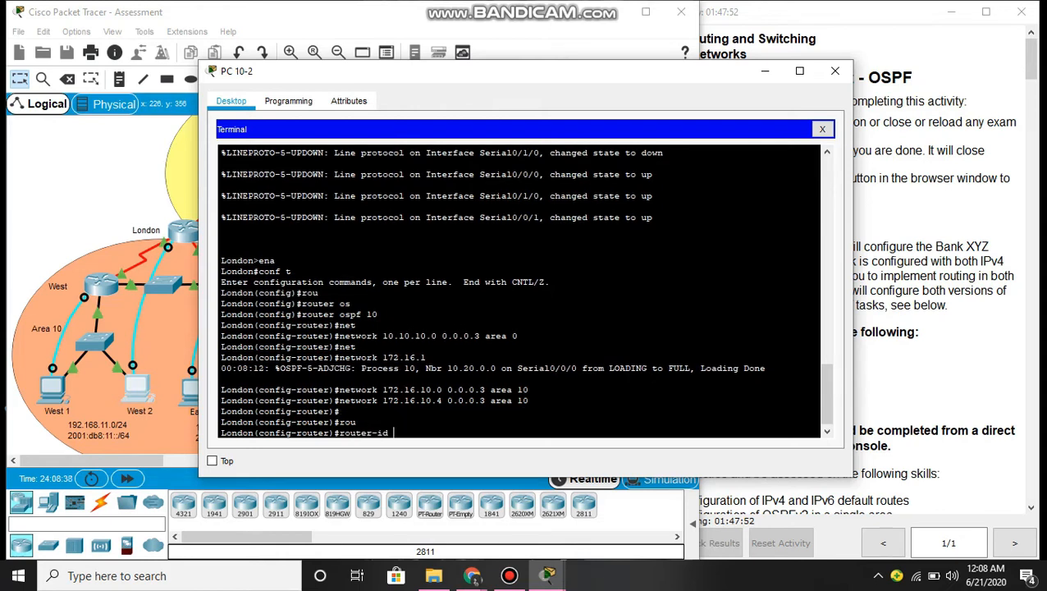
type("10.0.0.0")
key("Return")
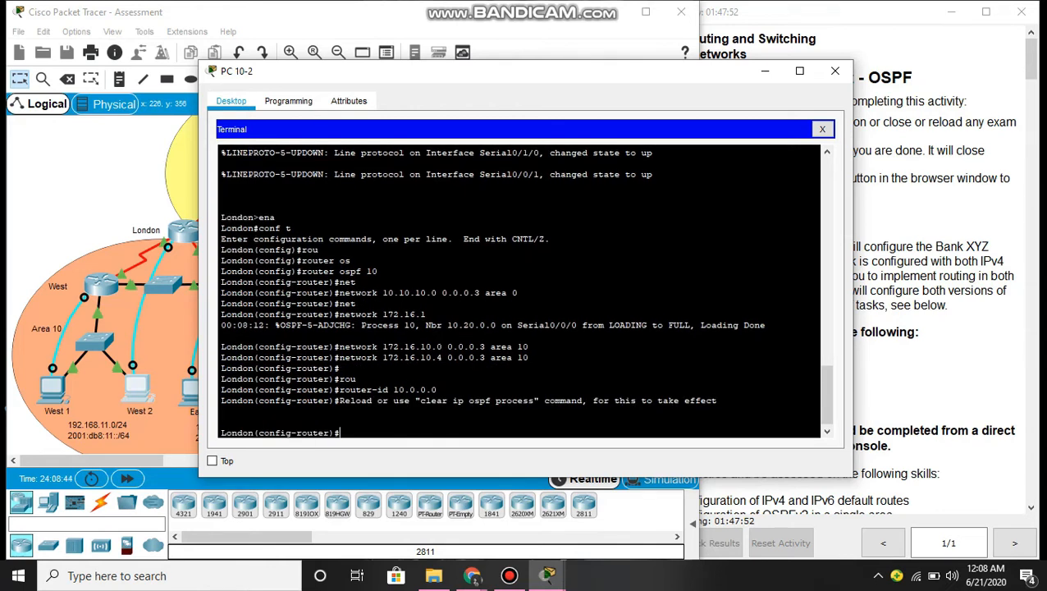
- Reset all OSPF processes on London with do clear ip ospf process, confirm it, and return to global configuration mode
type("do clear ip ospf process")
key("Return")
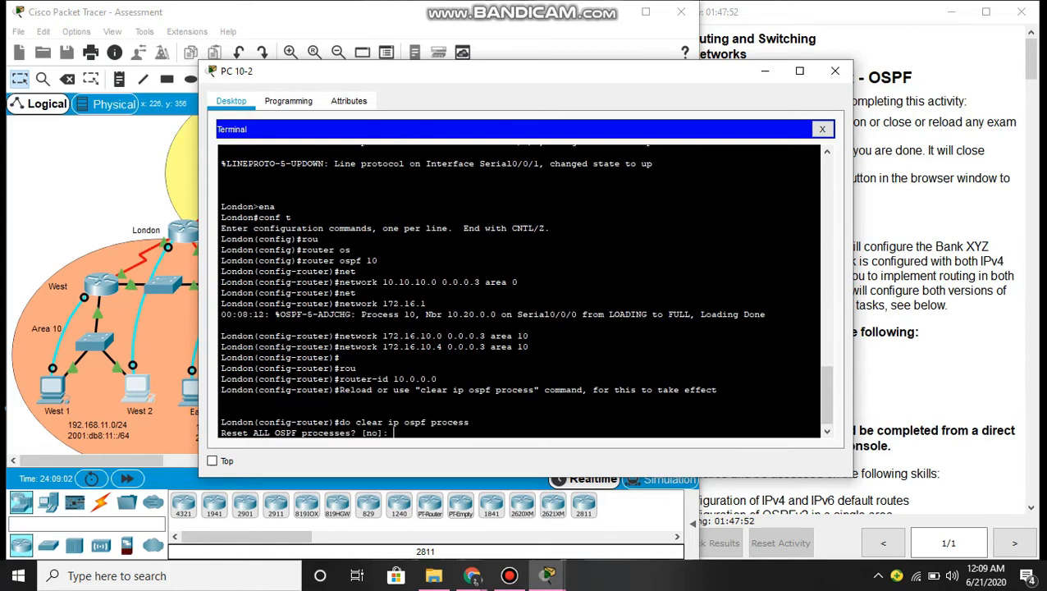
type("y")
key("Return")
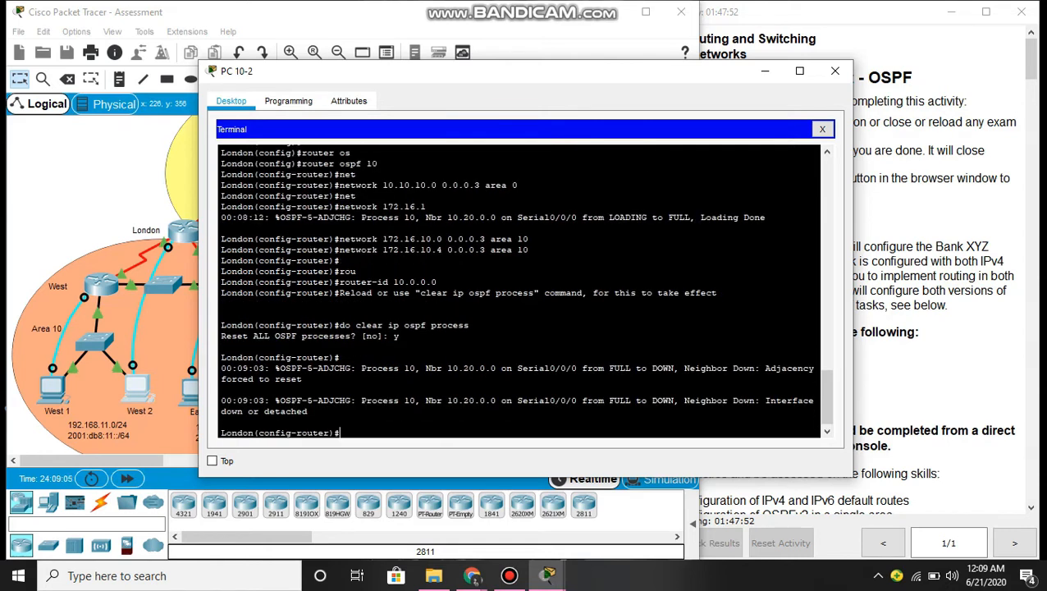
type("exit")
key("Return")
key("Return")
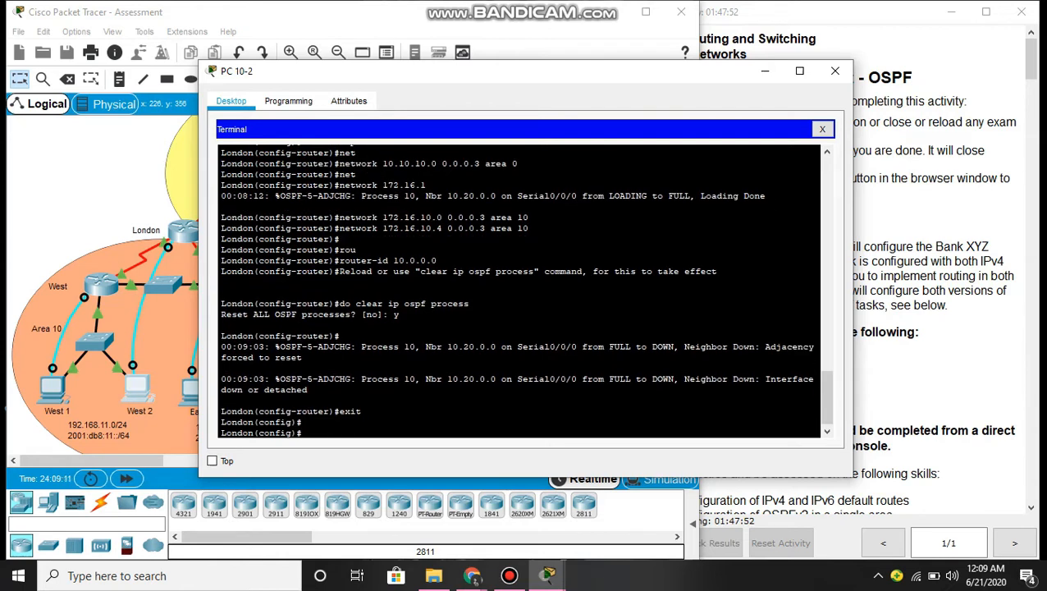
- Enable IPv6 unicast routing on the London router
type("ipv")
key("Tab")
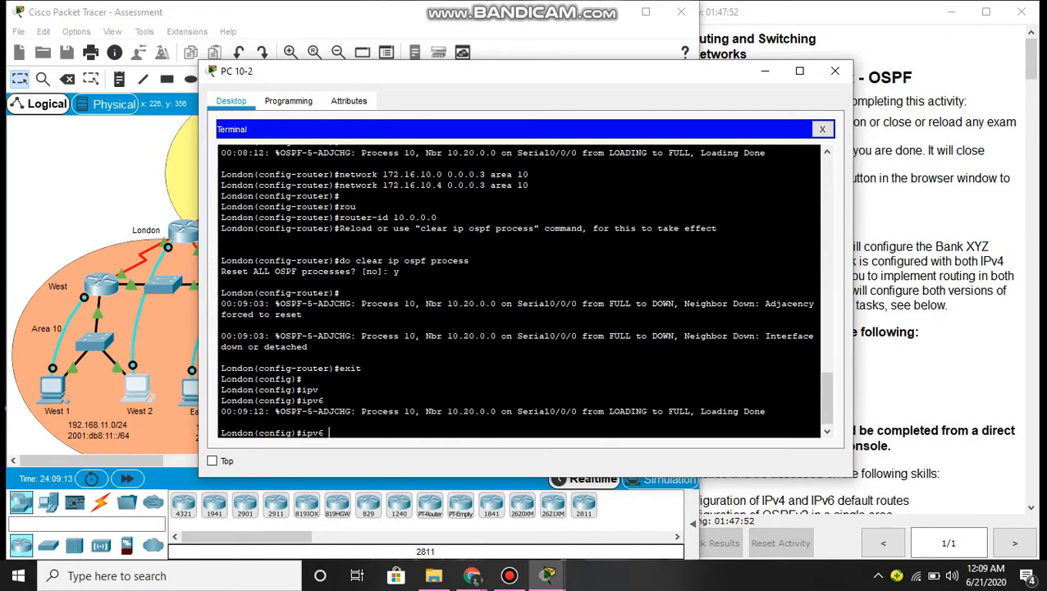
type("un")
key("Tab")
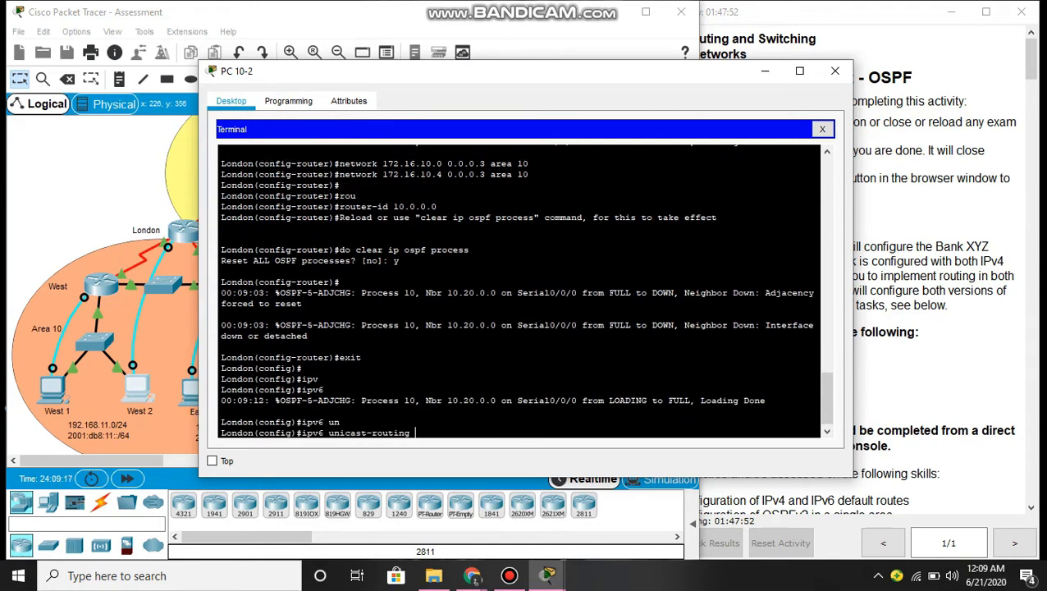
key("Return")
key("Return")
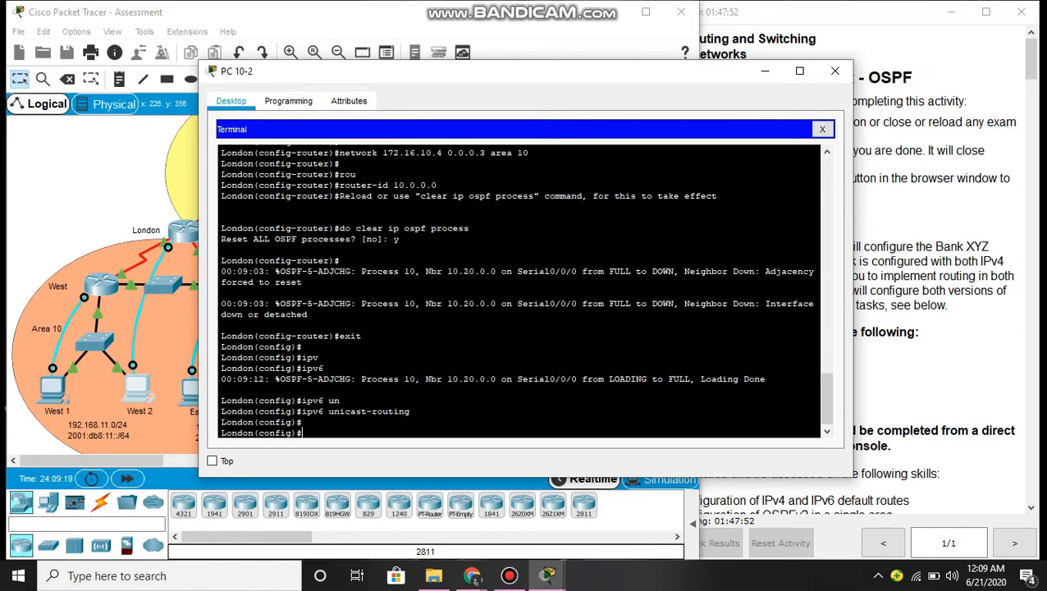
key("Return")
key("Return")
- Assign London's s0/0/0 interface to IPv6 OSPF process 10 area 0 and return to global configuration mode
type("int s")
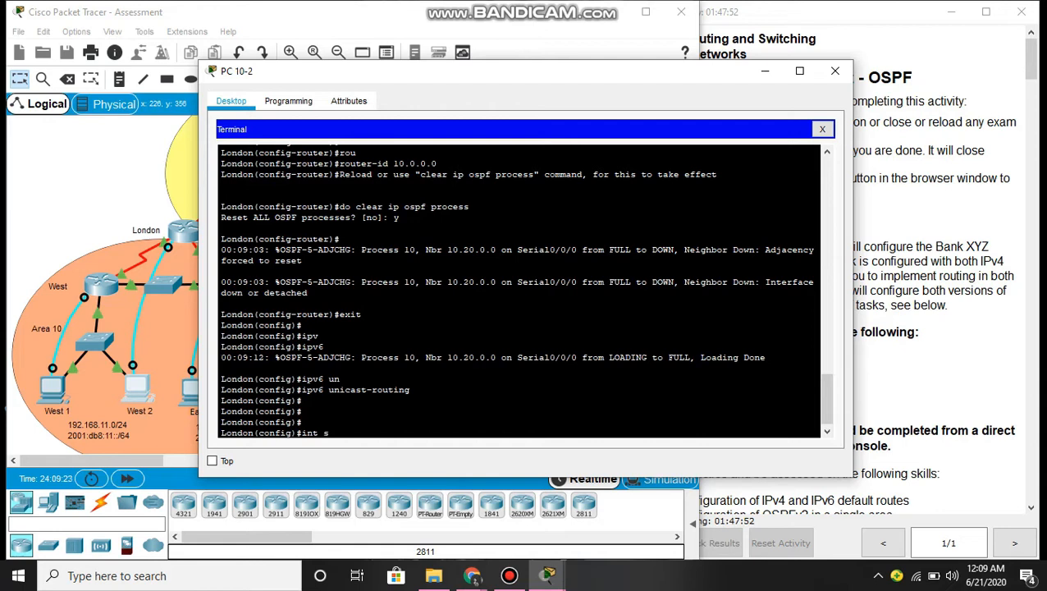
type("0/0/0")
key("Return")
type("ipvs")
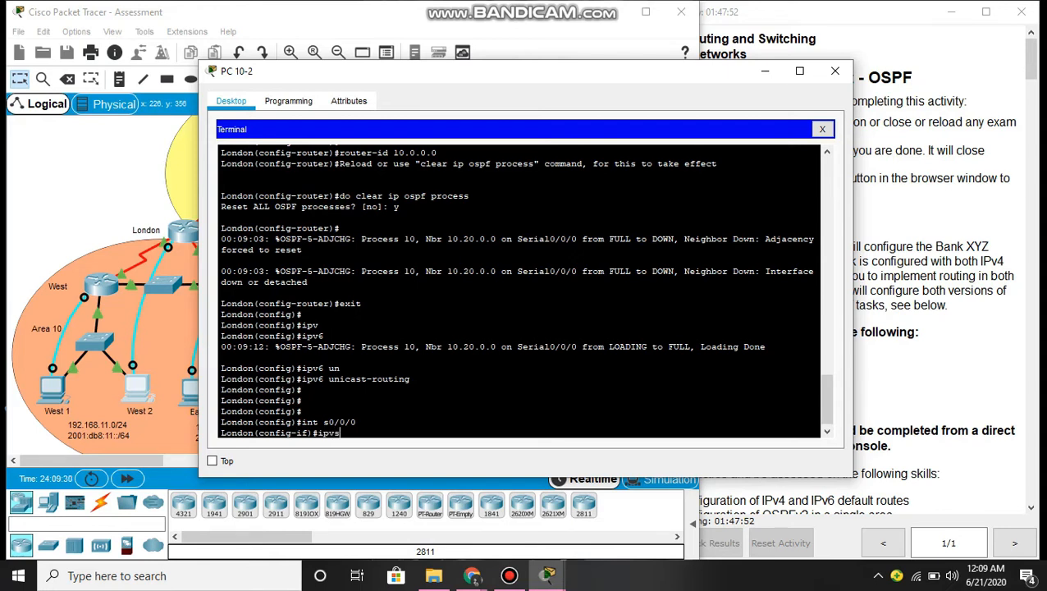
key("BackSpace")
key("Tab")
type("os")
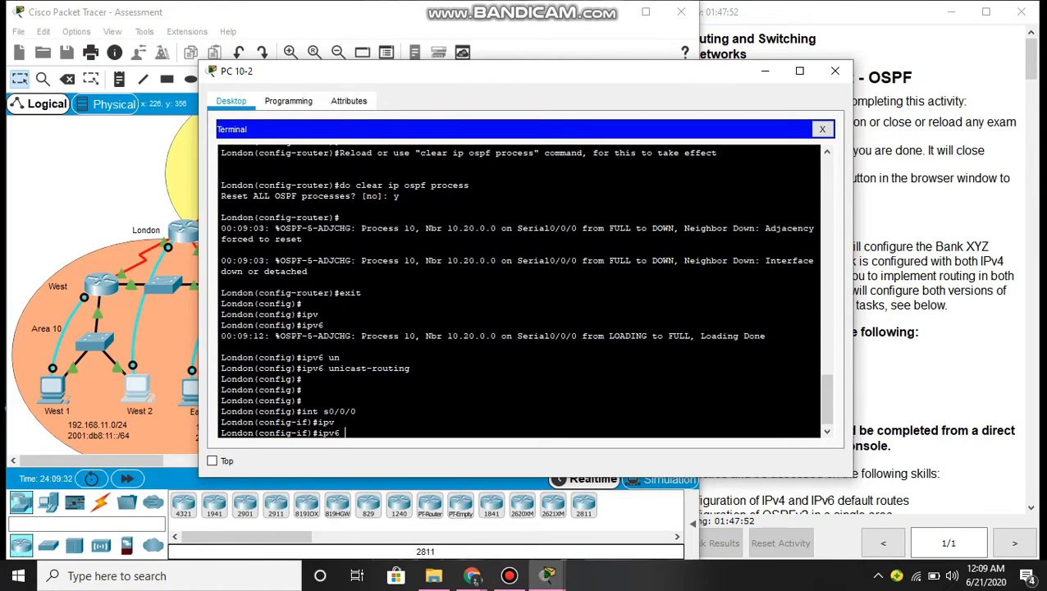
key("Tab")
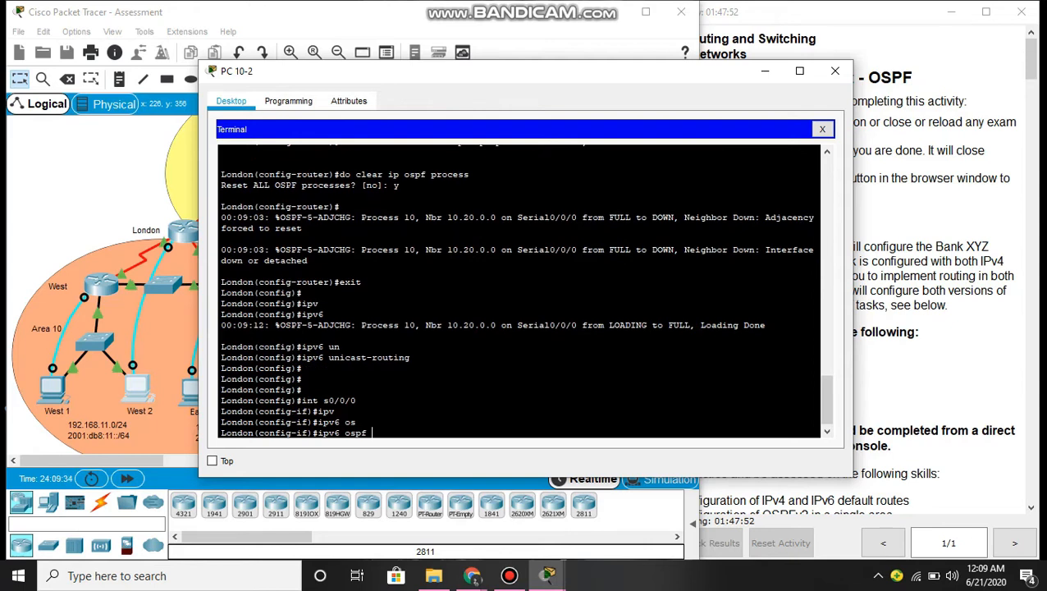
type("10 area 0")
key("Return")
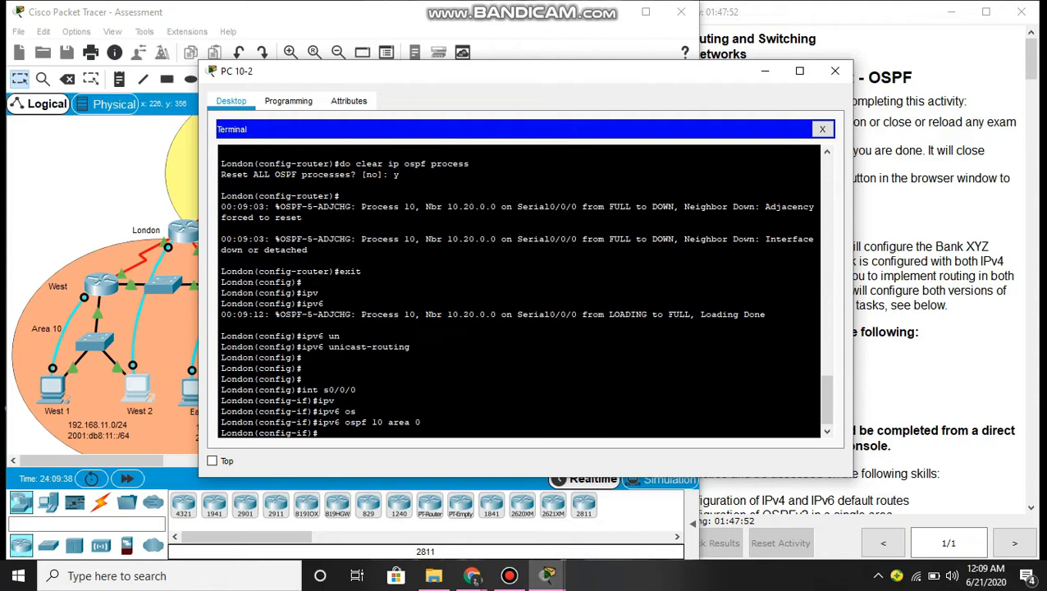
type("exit")
key("Return")
key("Return")
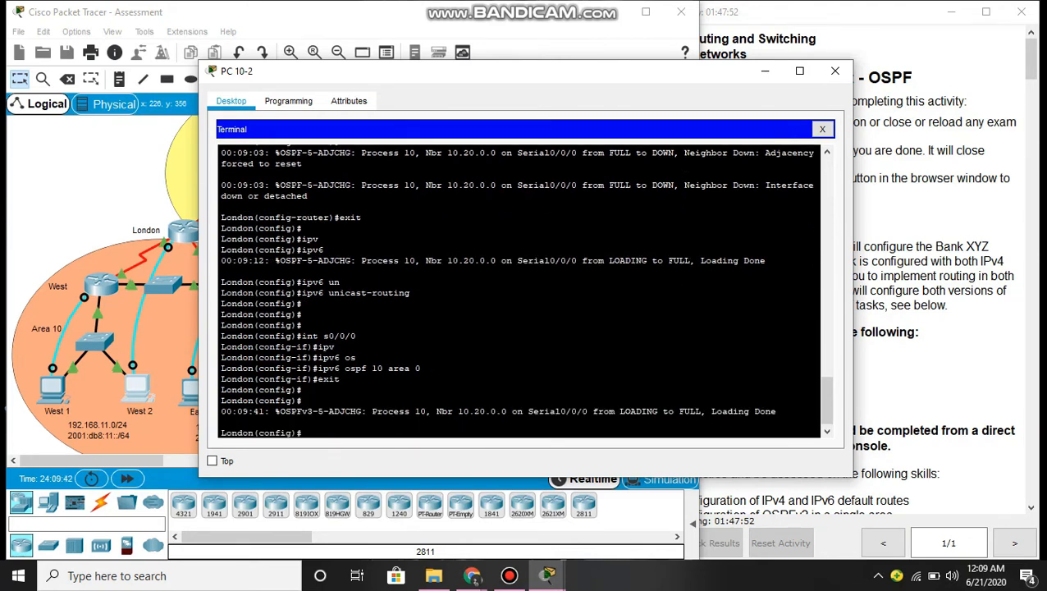
- Assign London's s0/0/1 interface to IPv6 OSPF process 10 area 10 and return to global configuration mode
type("int s0/0/1")
key("Return")
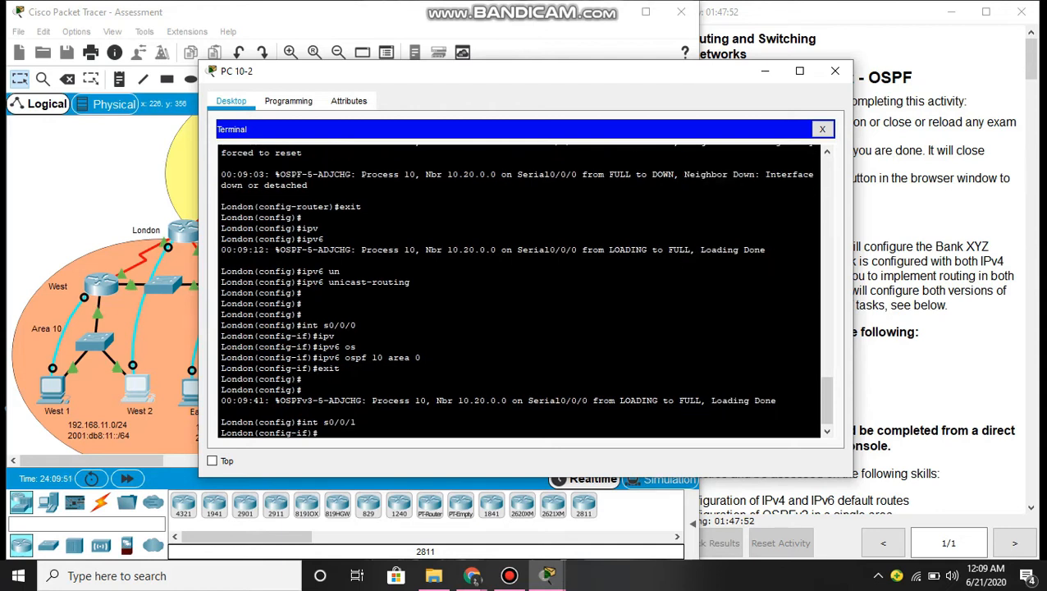
type("ipv")
key("Tab")
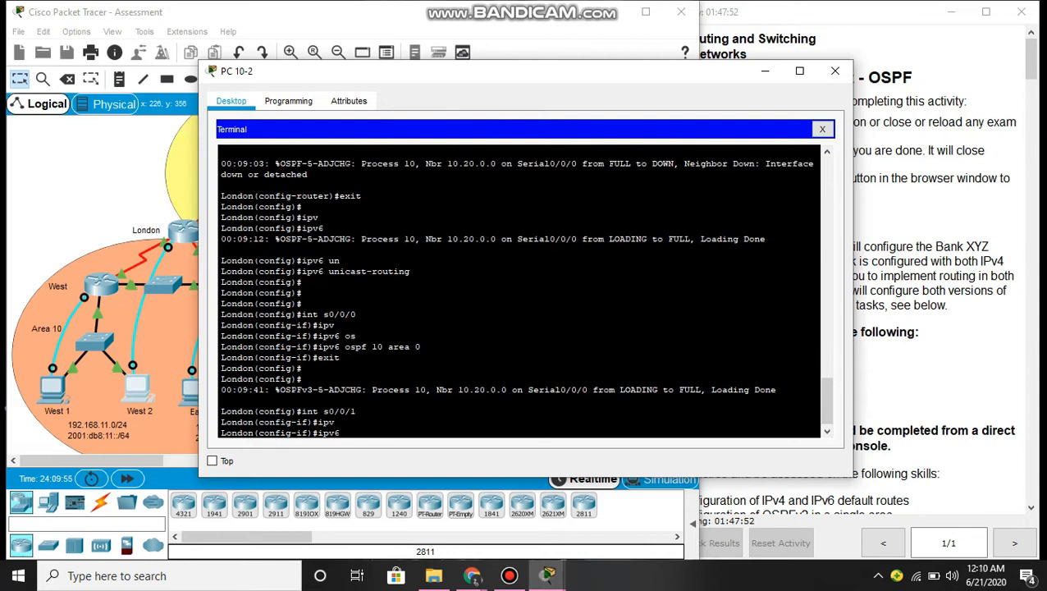
type("os")
key("Tab")
type("10")
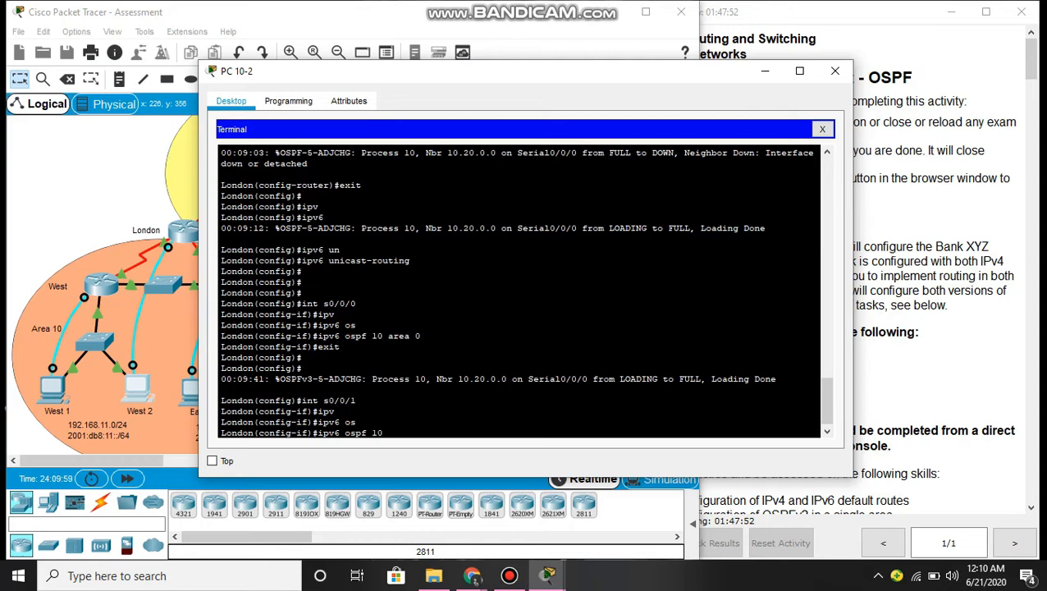
type(" area 10")
key("Return")
key("Return")
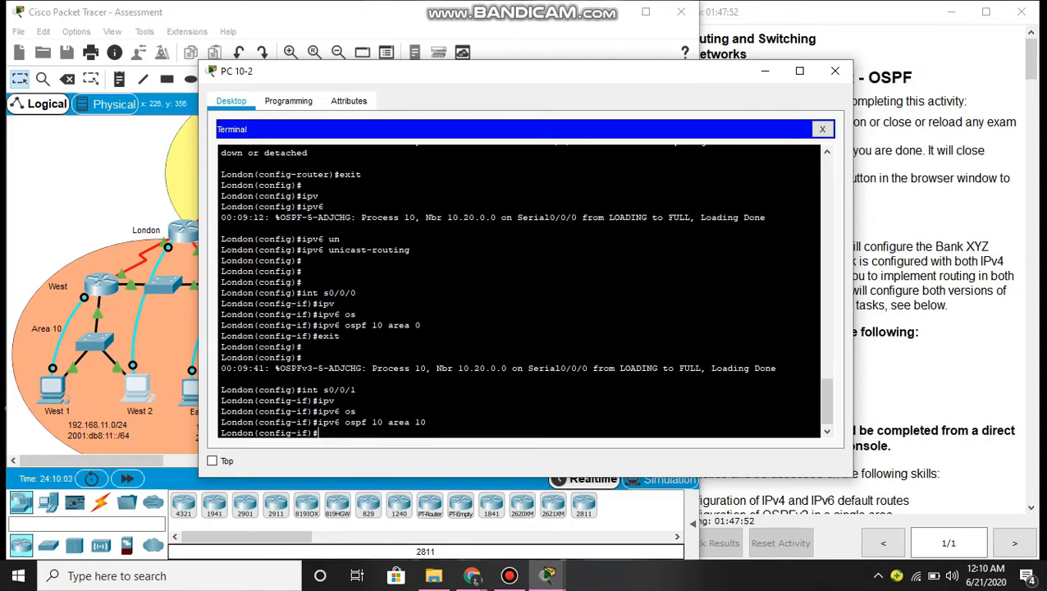
type("e")
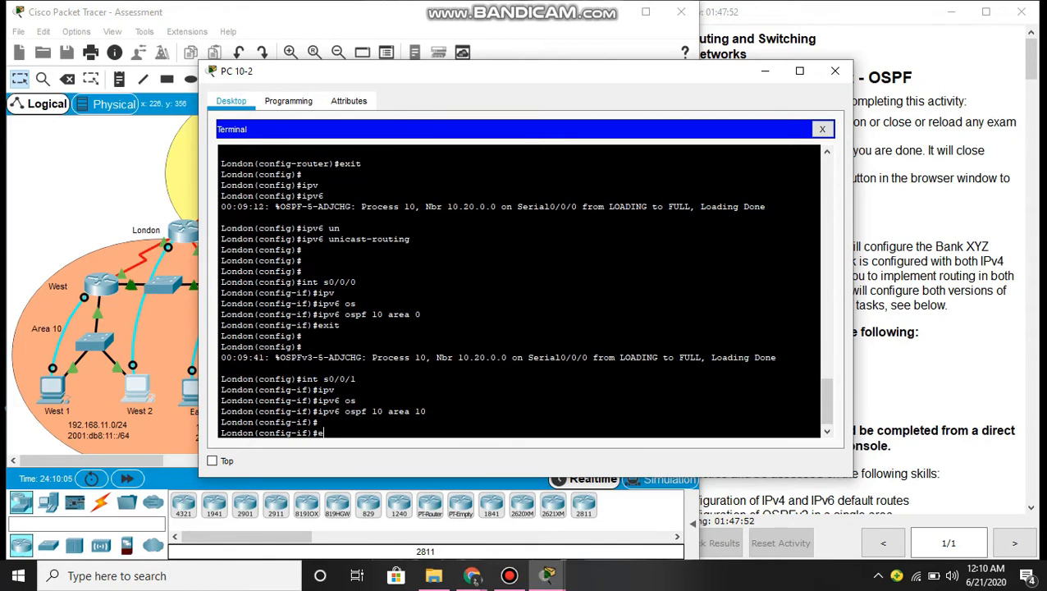
type("xit")
key("Return")
key("Return")
key("Return")
key("Return")
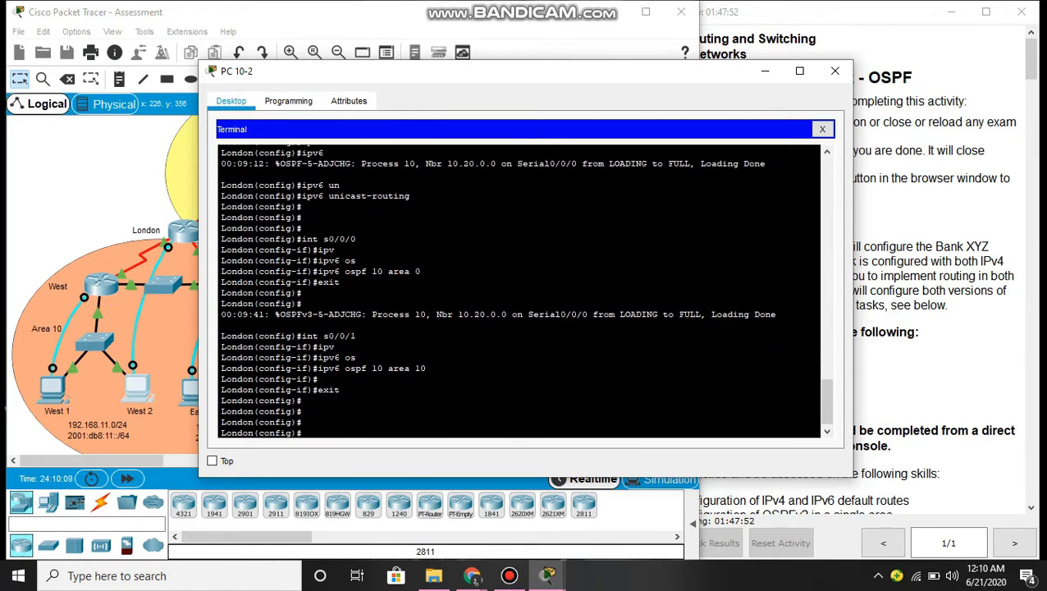
- Assign London's s0/1/0 interface to IPv6 OSPF process 10 area 10 and return to global configuration mode
type("int s0/1/0")
key("Return")
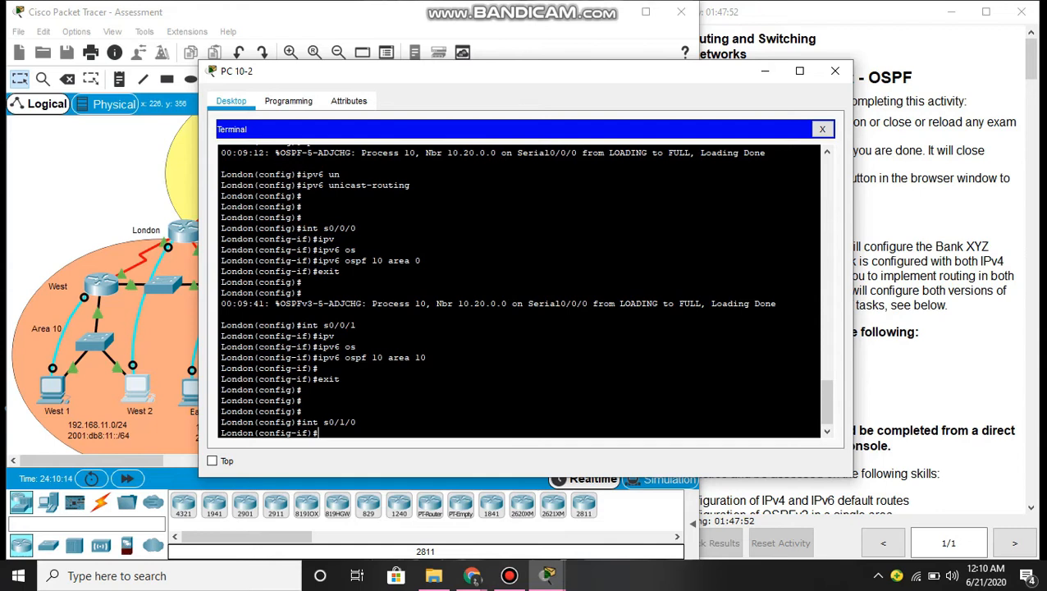
key("Up")
key("Up")
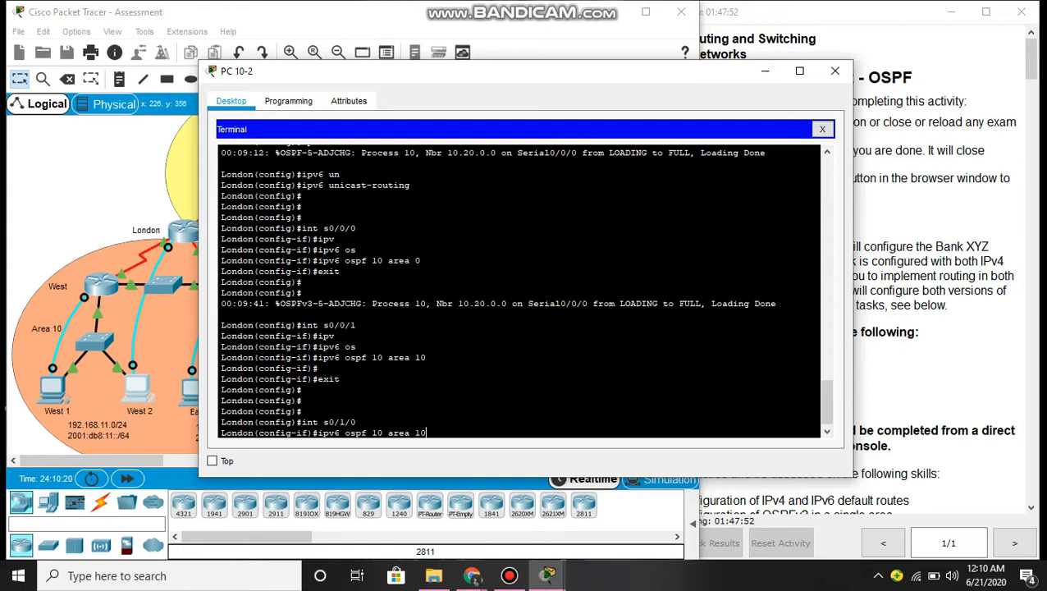
key("Return")
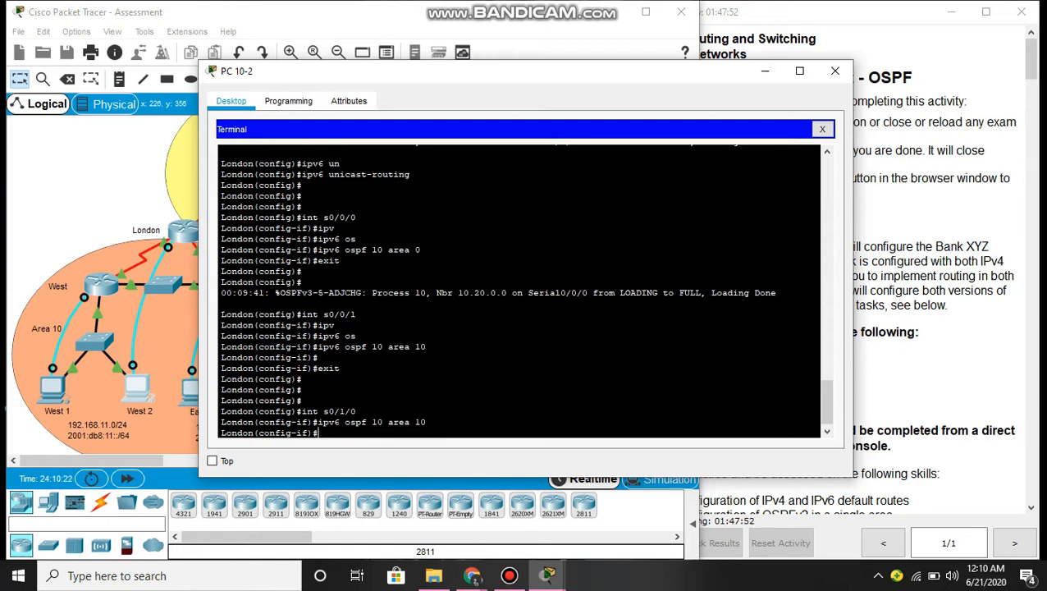
type("exit")
key("Return")
key("Return")
key("Return")
key("Return")
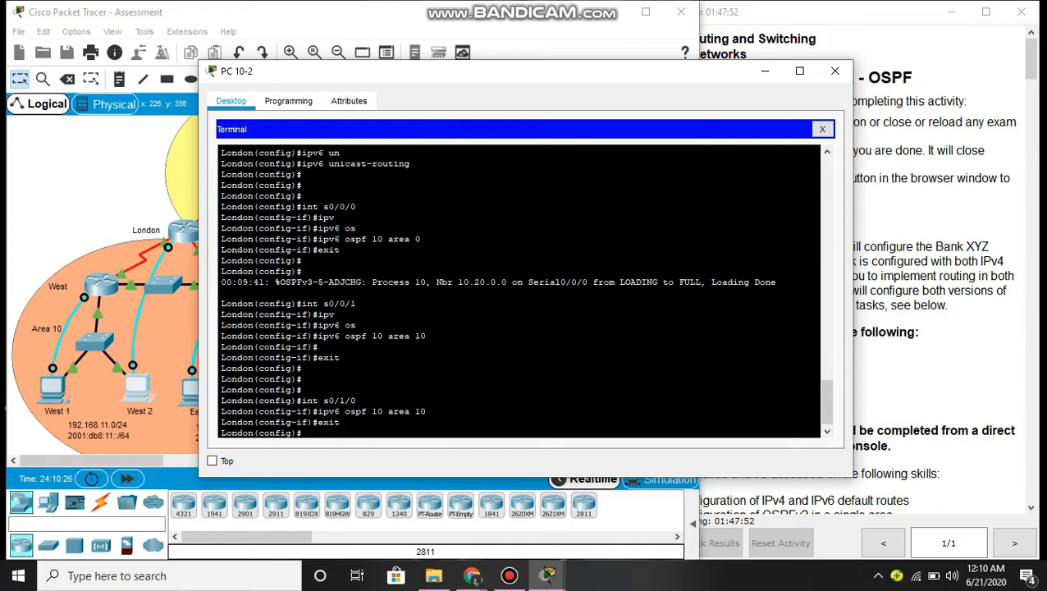
- Set the bandwidth of London's s0/0/0 interface to 128 and return to global configuration mode
type("int s0/0")
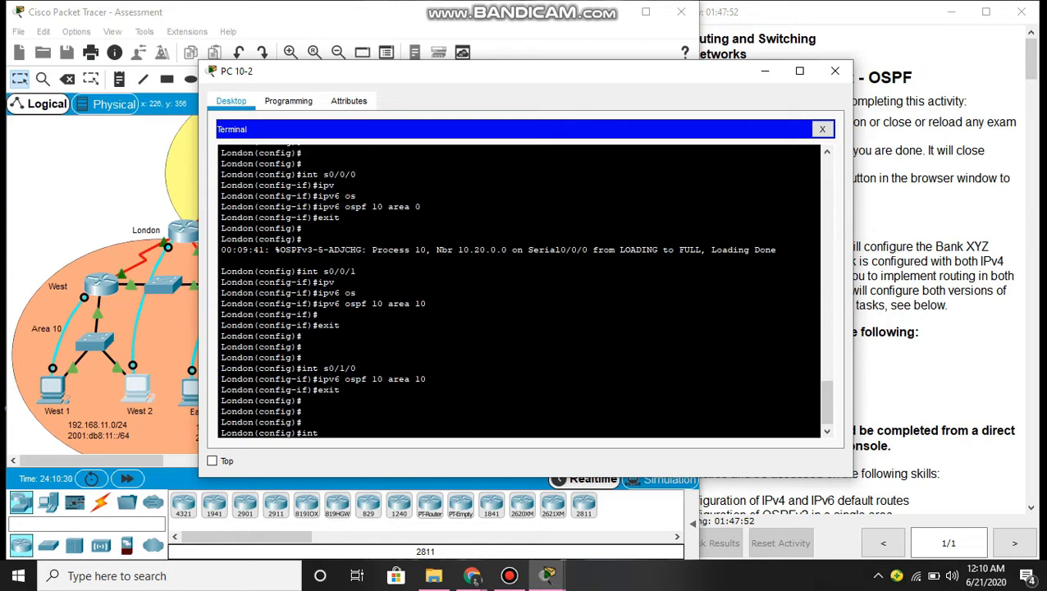
type("/0")
key("Return")
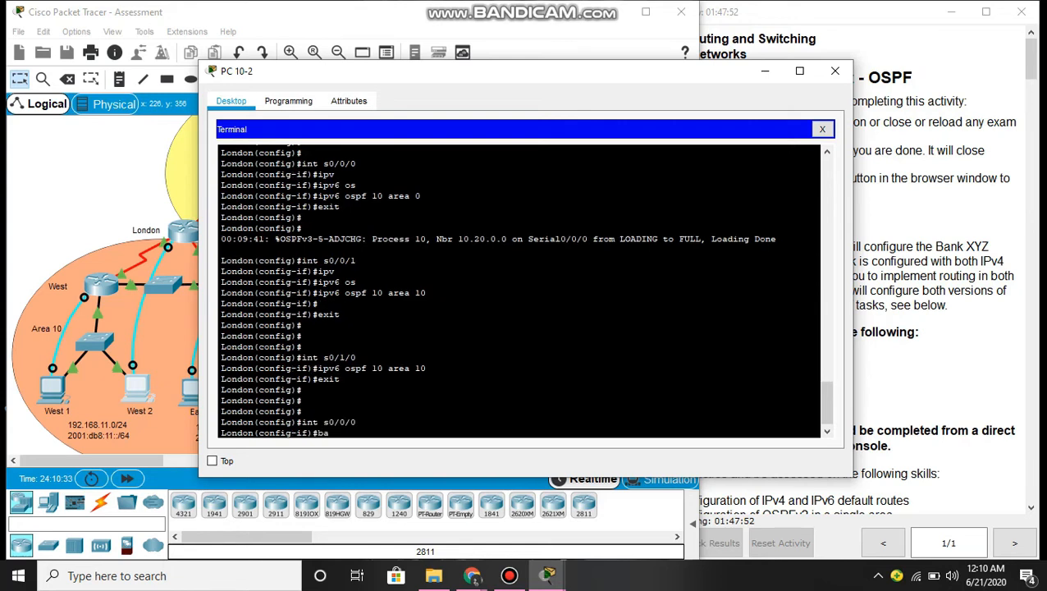
type("ba")
key("Tab")
type("128")
key("Return")
key("Return")
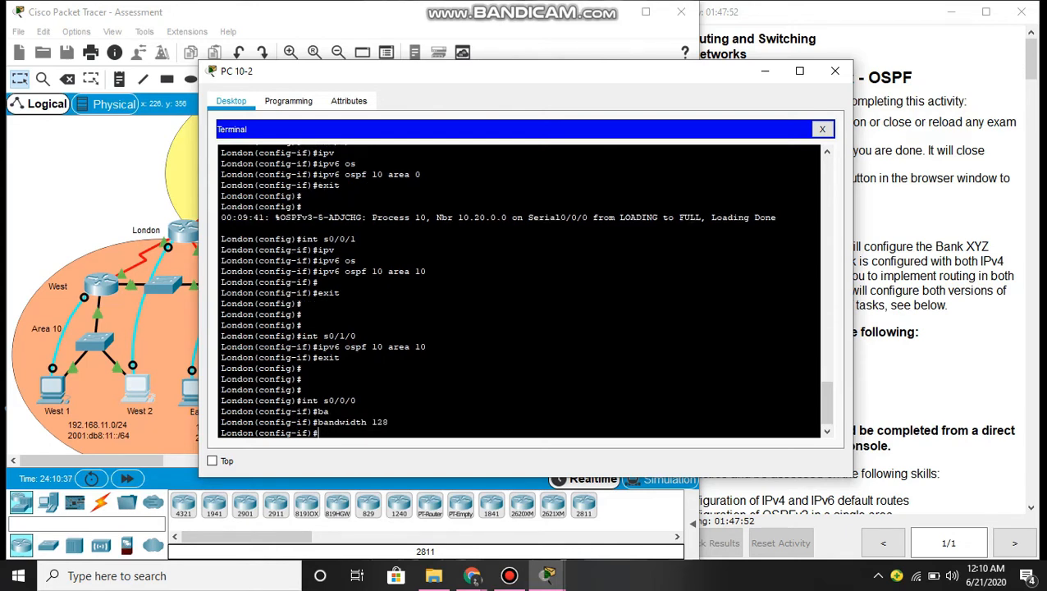
type("exit")
key("Return")
key("Return")
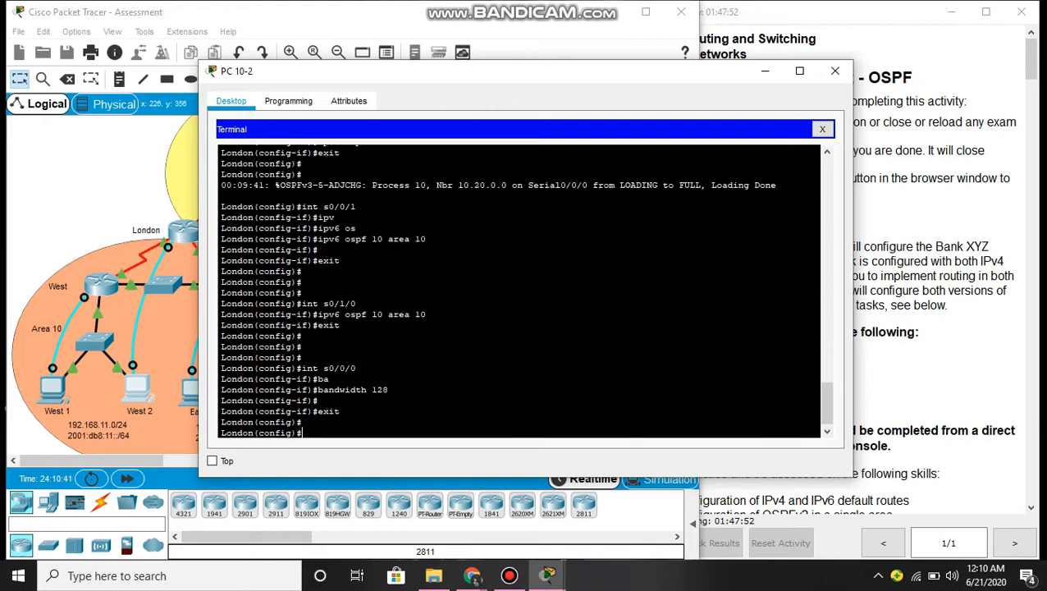
- Set the router ID of London's IPv6 OSPF process 10 to 10.0.0.0
type("ipv")
key("Tab")
type("rou")
key("Tab")
type("ter ospf")
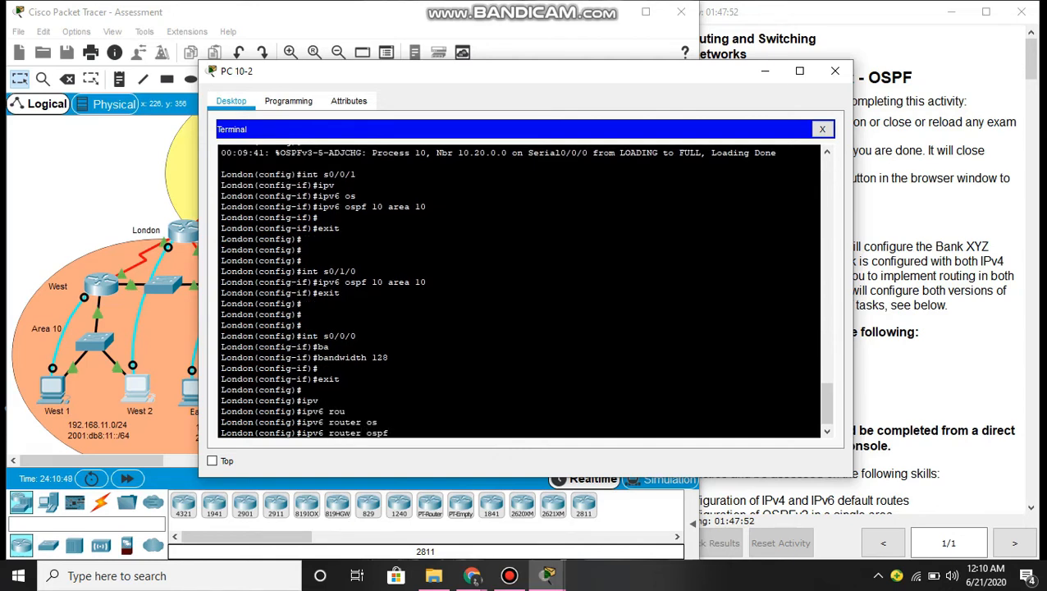
key("Tab")
type("10")
key("Return")
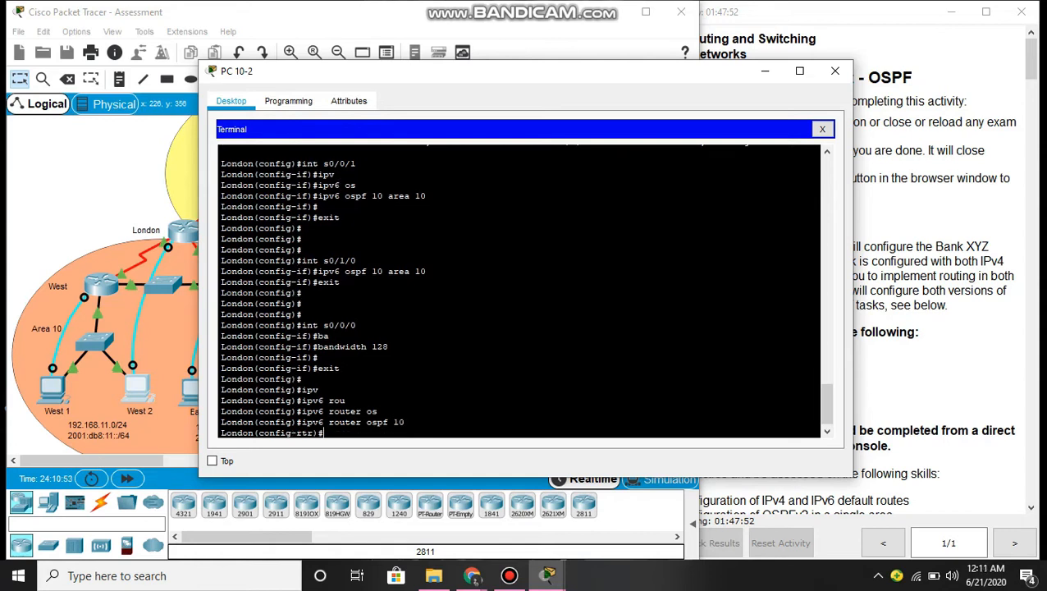
type("rou")
key("Tab")
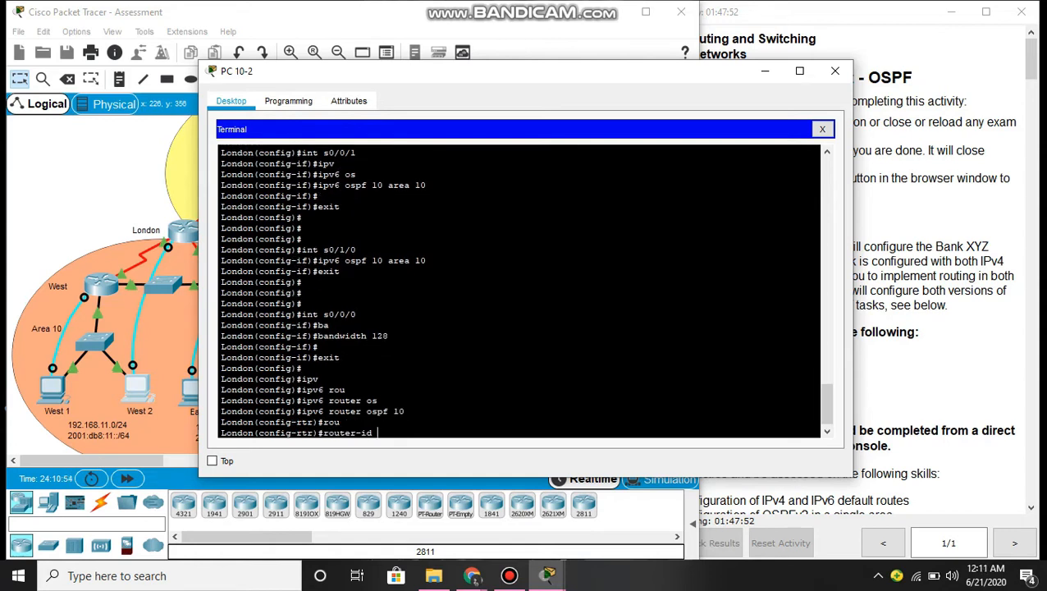
type("10.0.0.0")
key("Return")
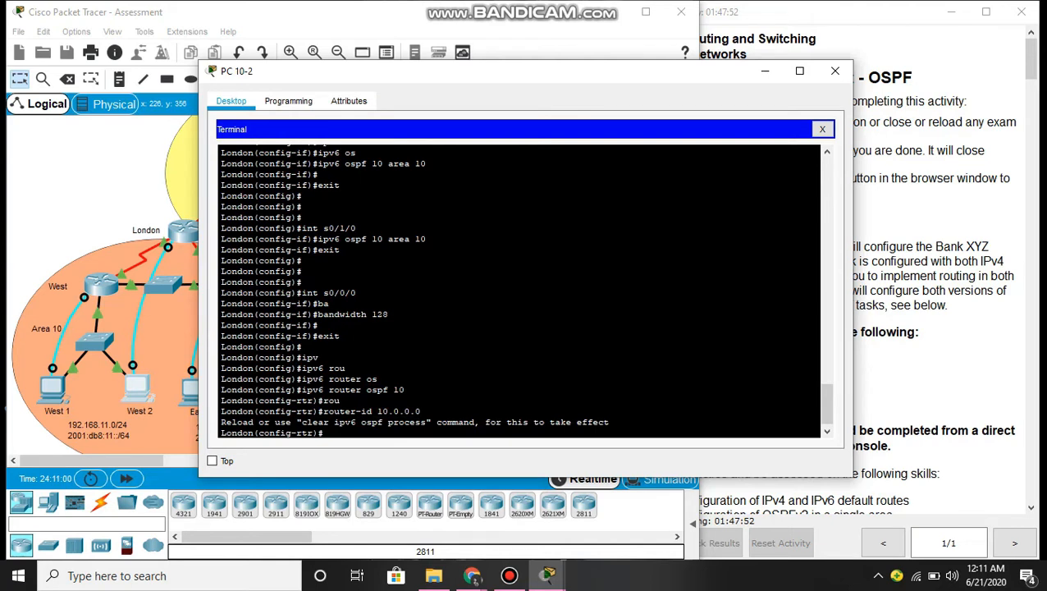
- Clear London's IPv6 OSPF processes, confirming the reset, and return to global configuration mode
type("do clear ipv")
key("Tab")
type("6")
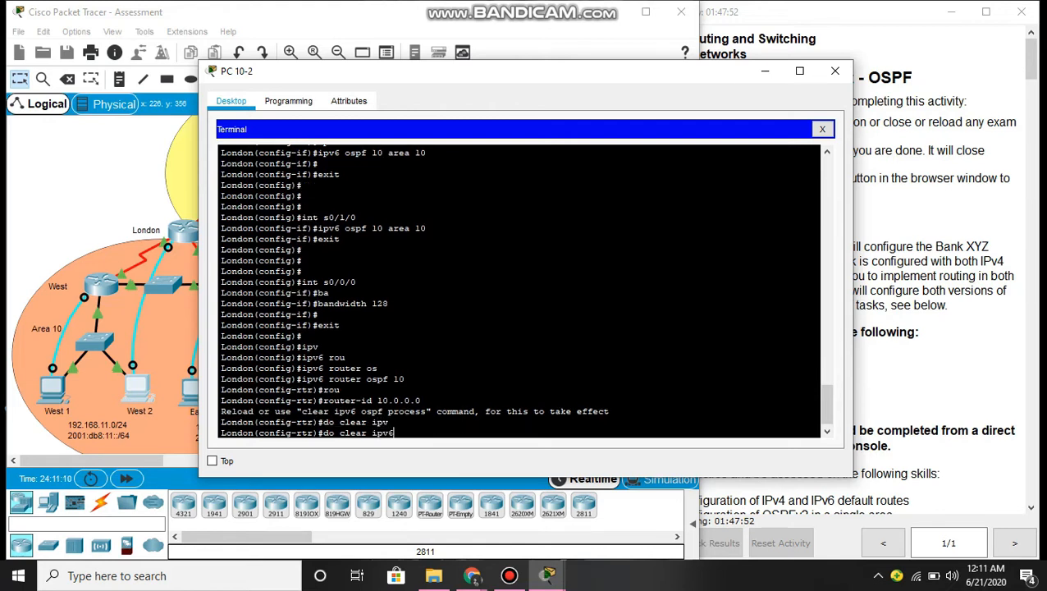
type(" os")
key("Tab")
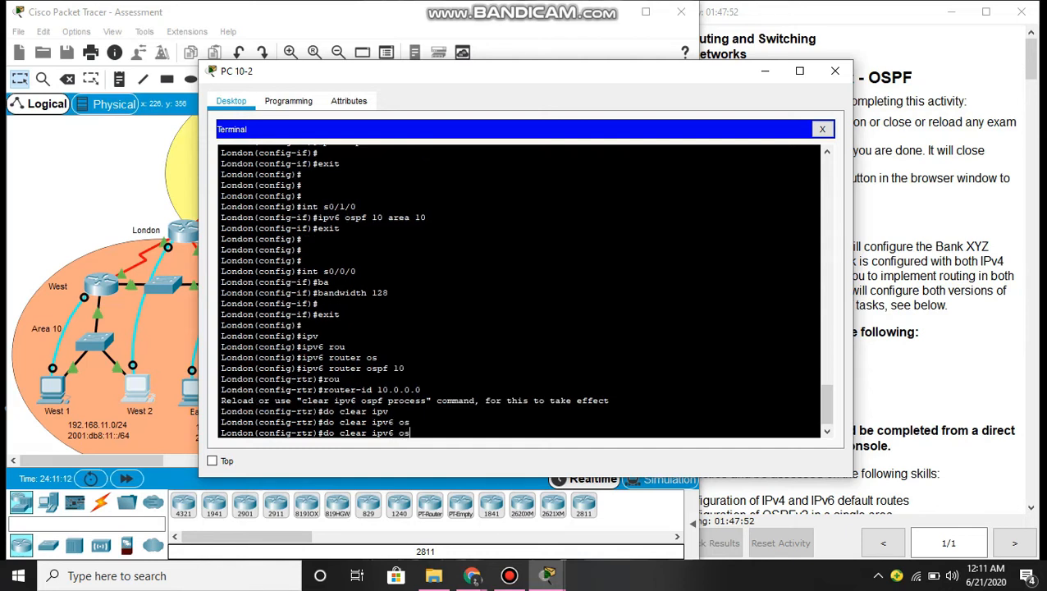
type("pf process")
key("Return")
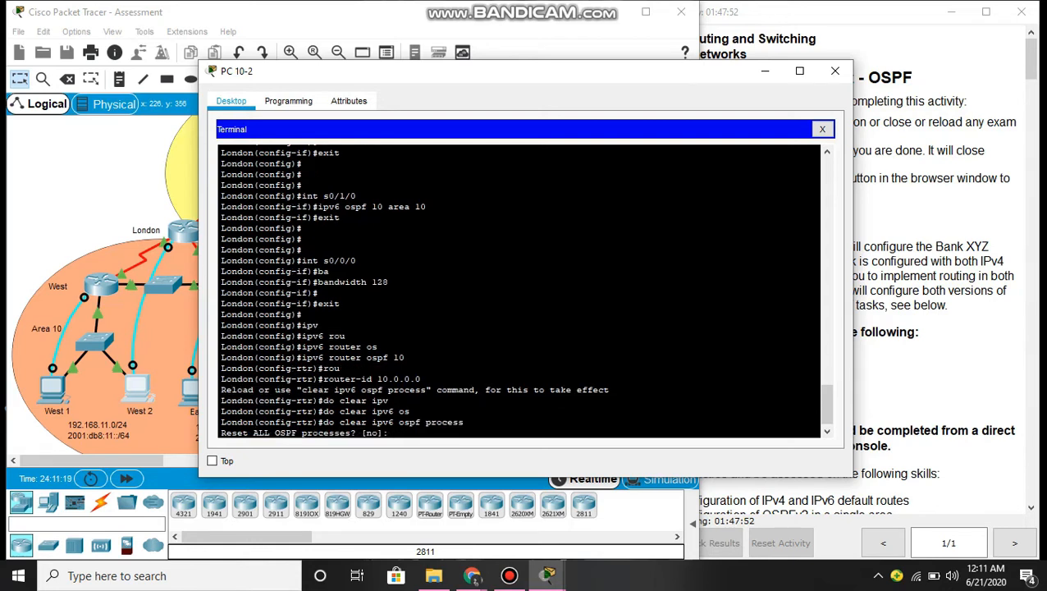
type("y")
key("Return")
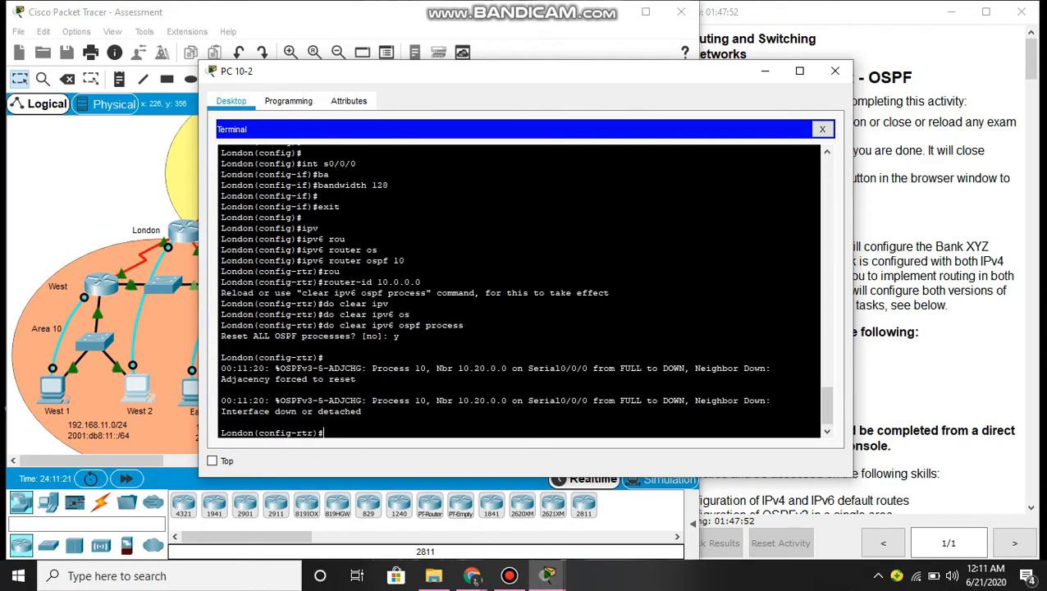
type("e")
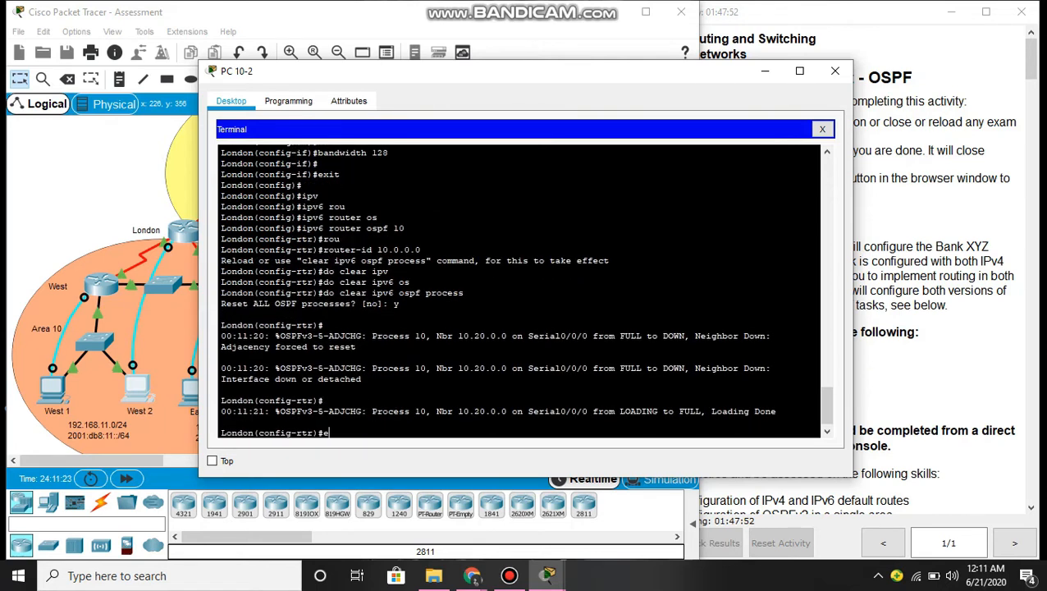
type("xit")
key("Return")
key("Return")
key("Return")
key("Return")
- Set the auto-cost reference bandwidth of London's IPv6 OSPF process 10 to 1000 and return to global configuration mode
type("ipv")
key("Tab")
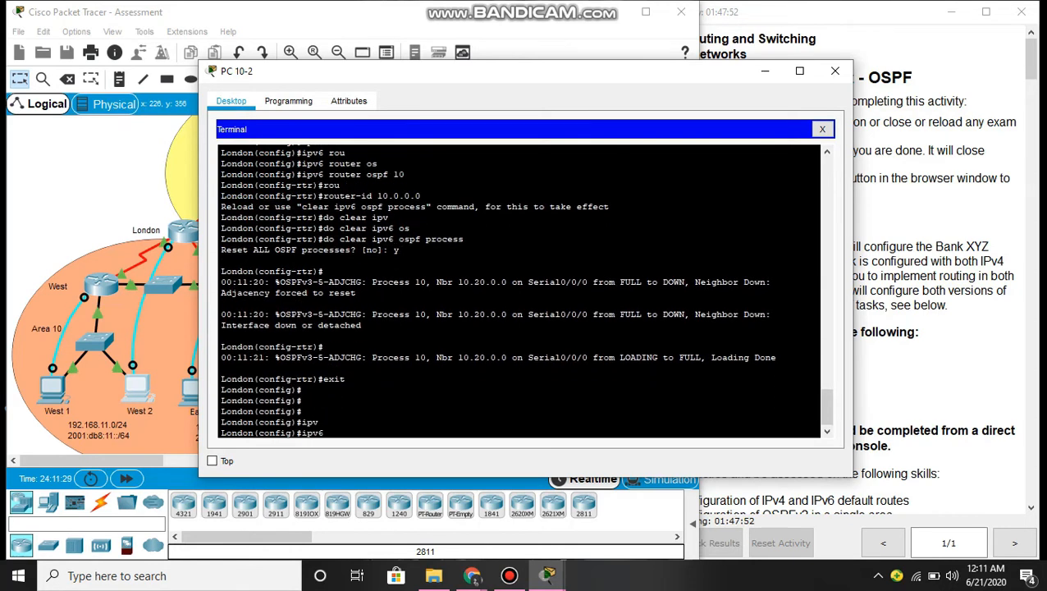
type("rou")
key("Tab")
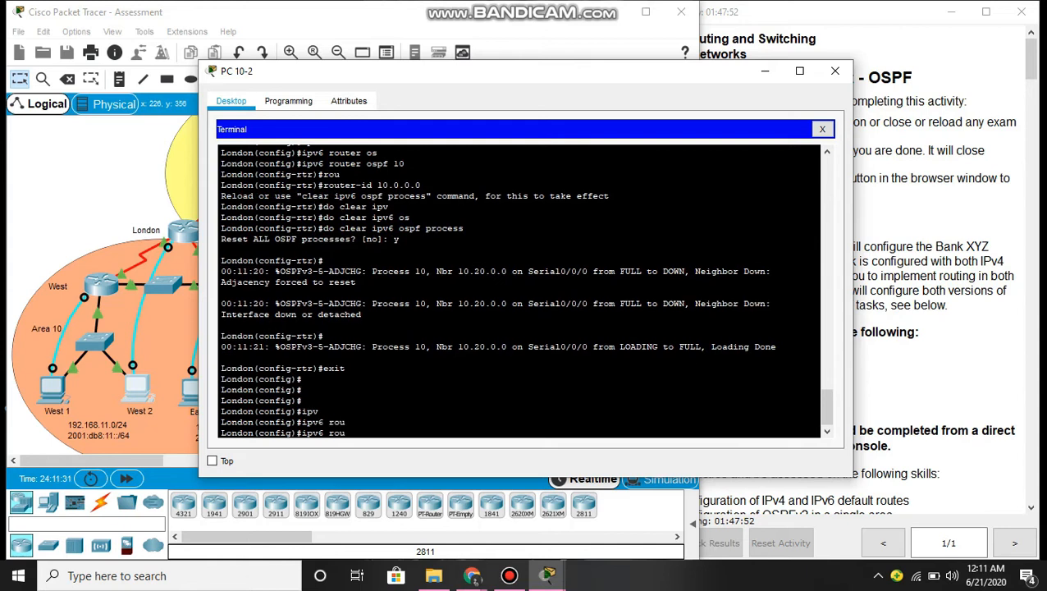
type("ter os")
key("Tab")
type("10")
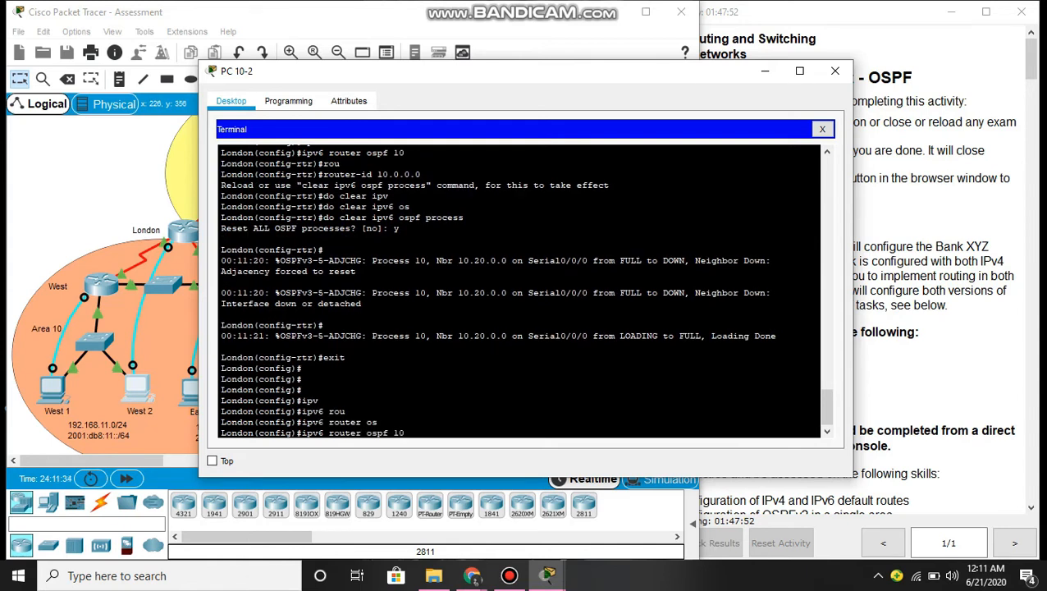
key("Return")
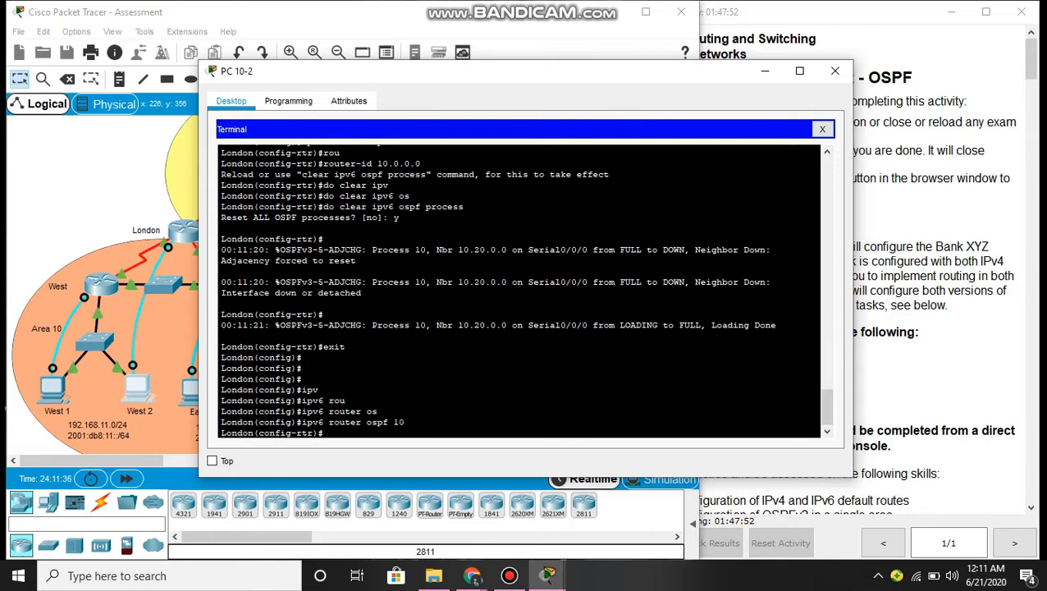
type("au")
key("Tab")
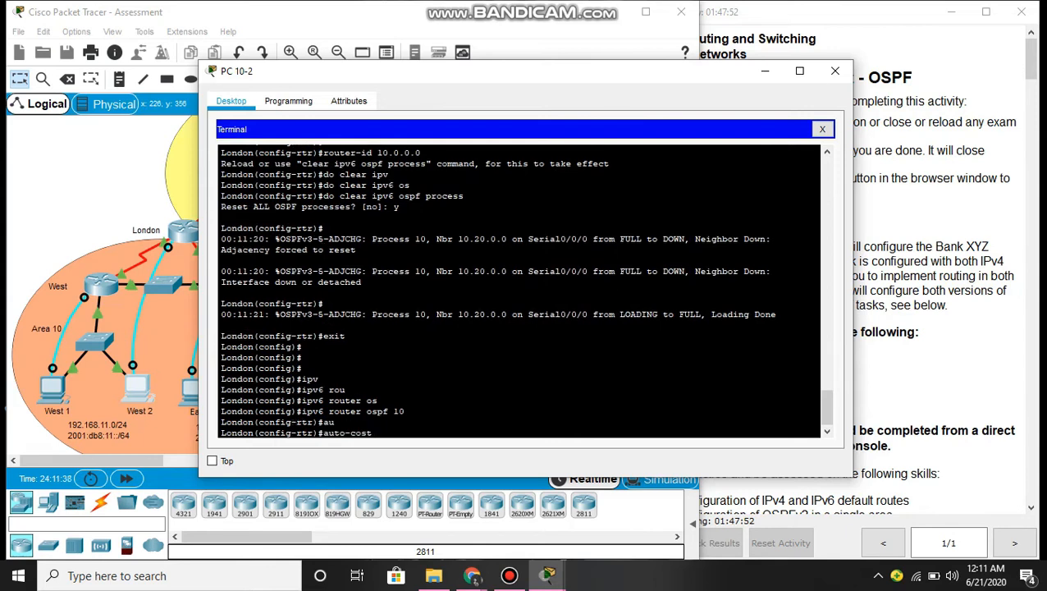
type("r")
key("Tab")
type("1000")
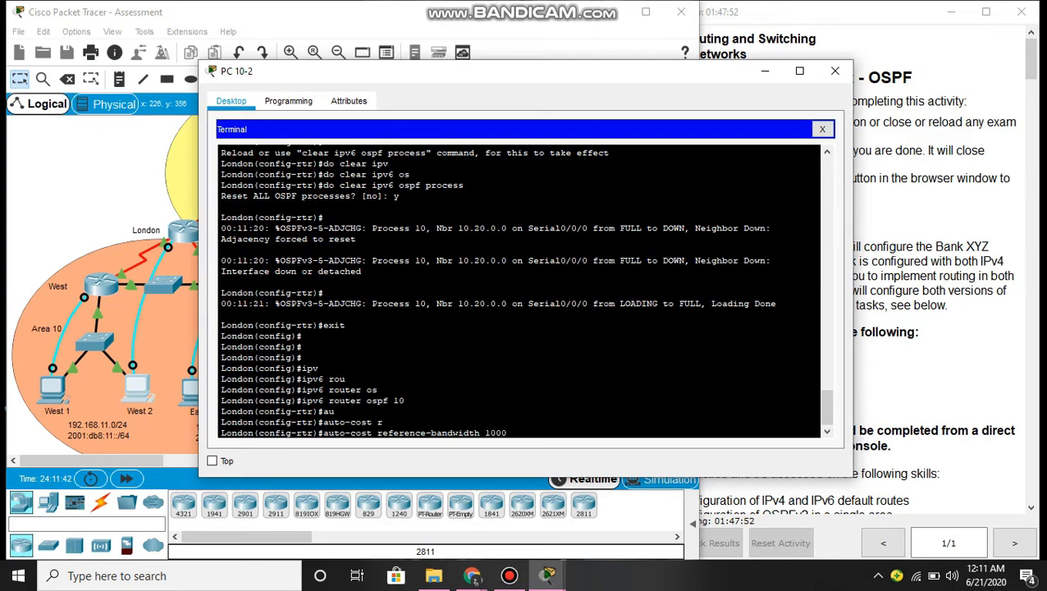
key("Return")
type("exi")
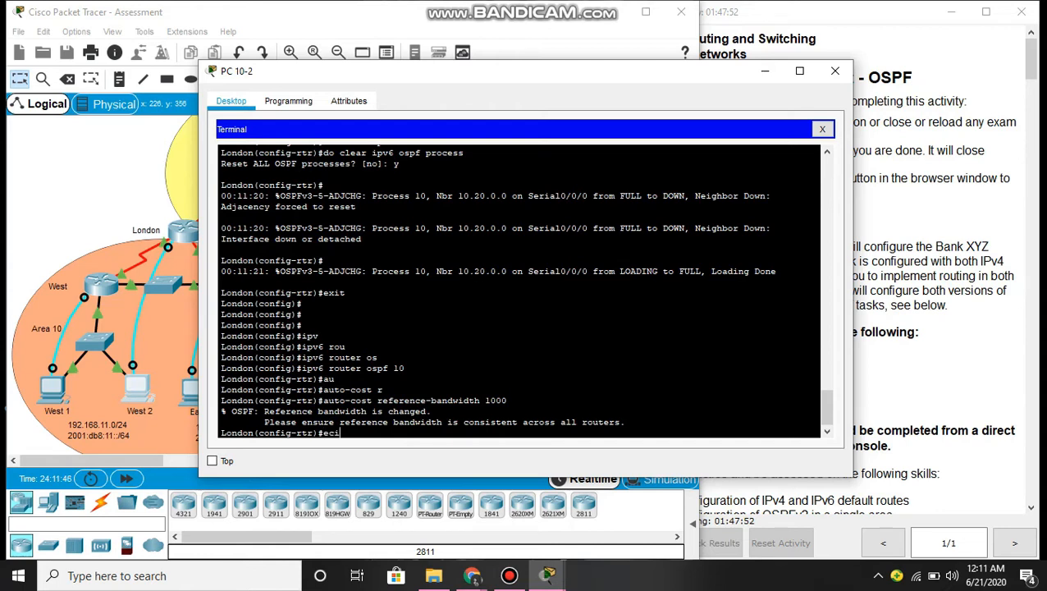
type("t")
key("BackSpace")
key("BackSpace")
key("BackSpace")
type("xit")
key("Return")
key("Return")
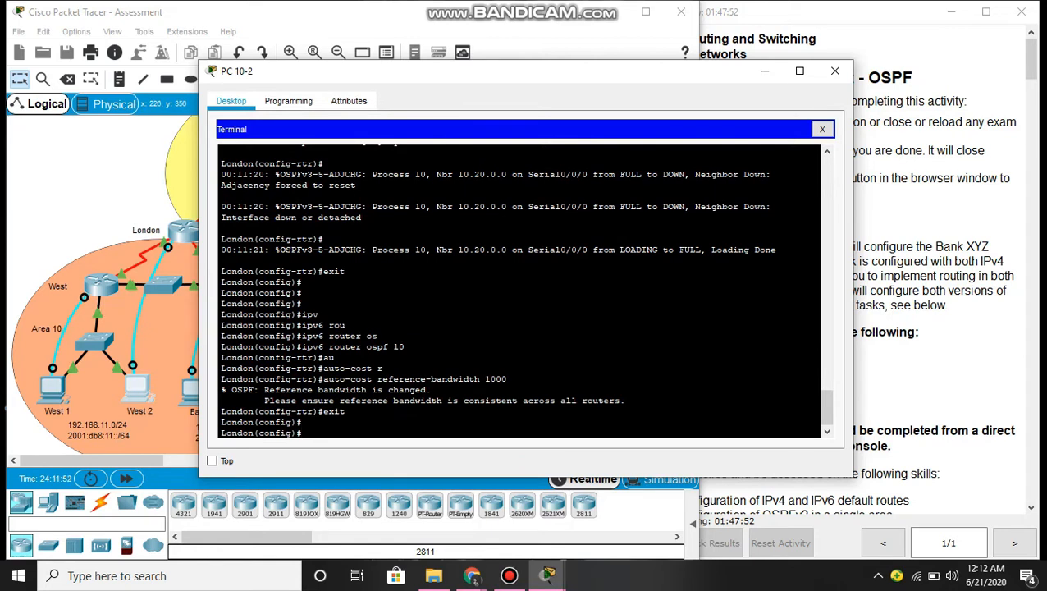
- Set the auto-cost reference bandwidth of London's IPv4 OSPF process 10 to 1000
type("rou")
key("Tab")
type("os")
key("Tab")
type("10")
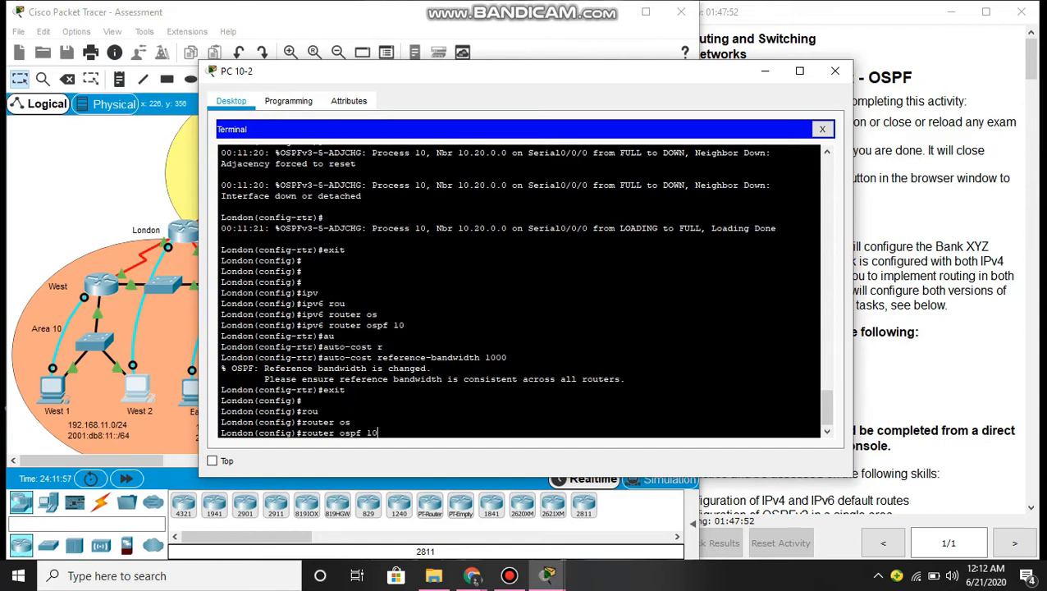
key("Return")
type("auto-cost")
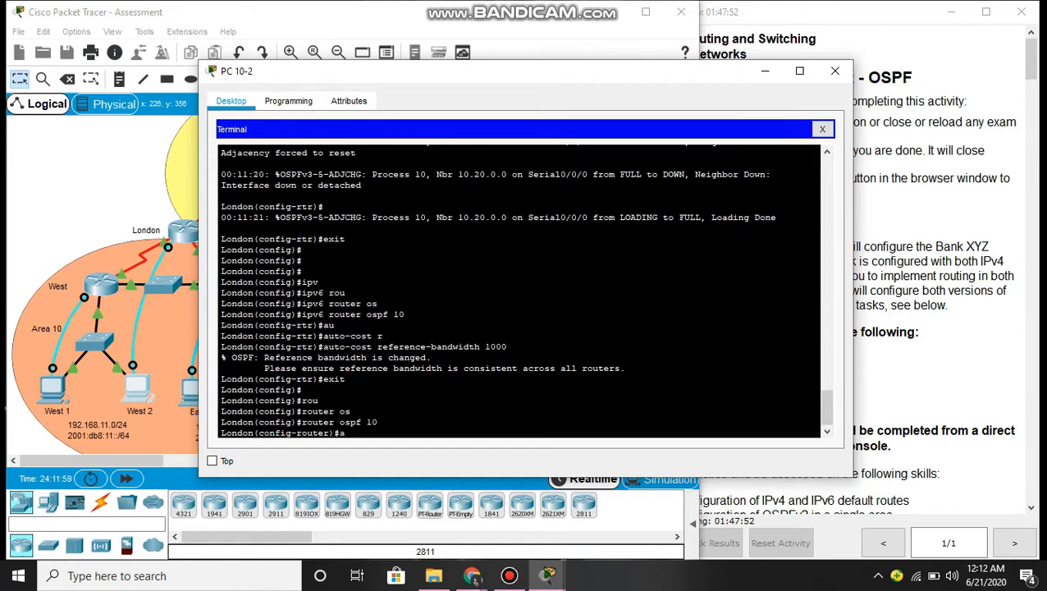
key("Tab")
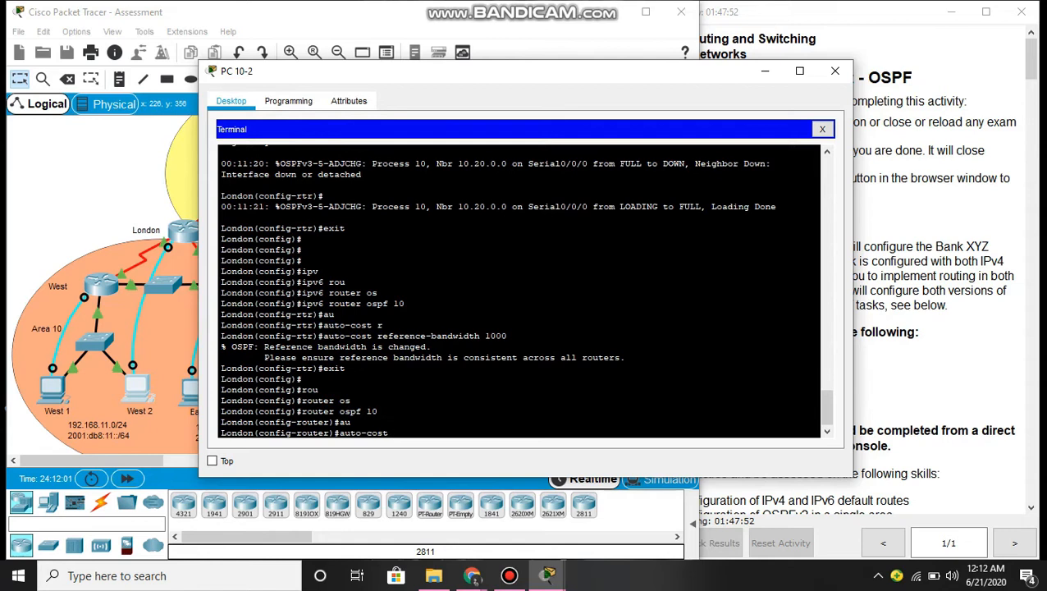
type("r")
key("Tab")
type("1000")
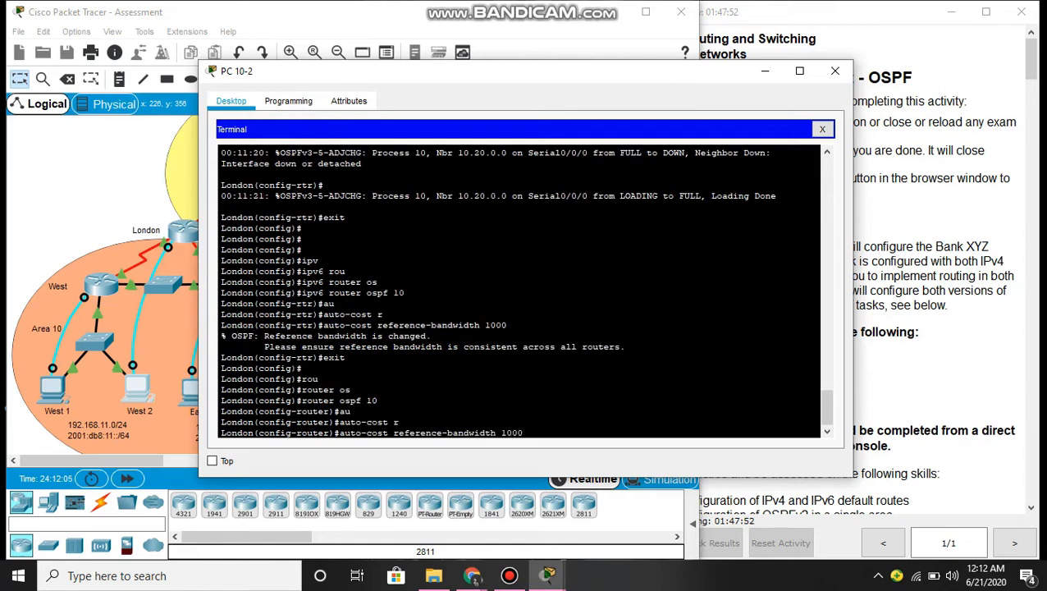
key("Return")
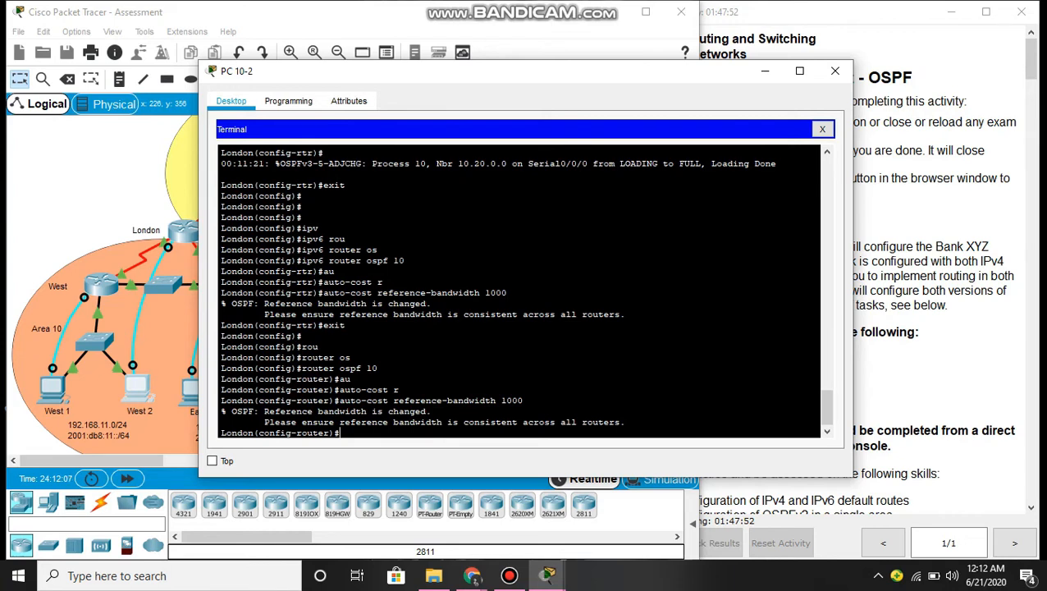
key("Return")
key("Return")
key("Return")
key("Return")
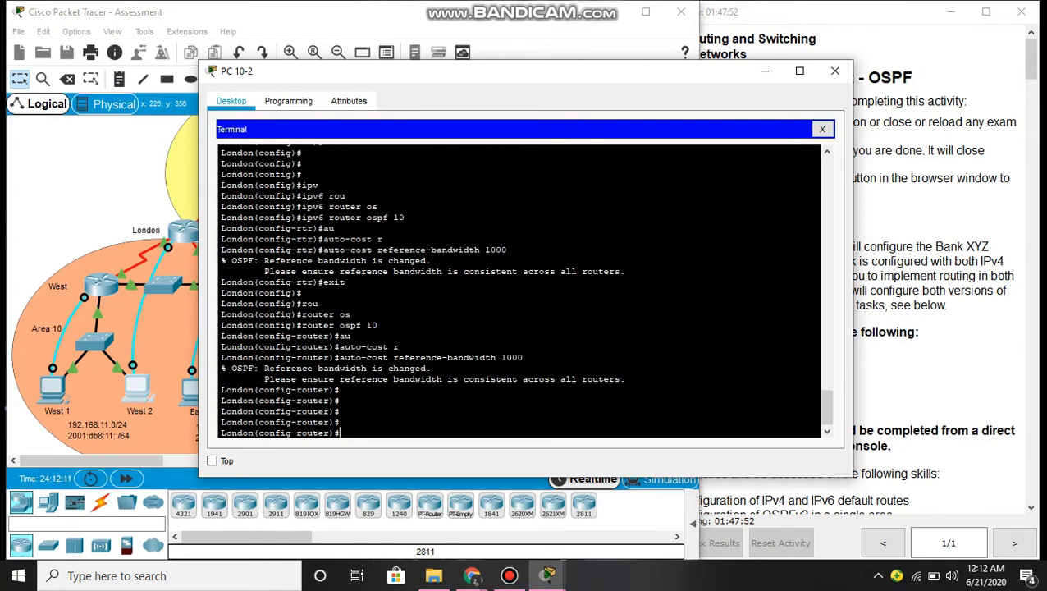
- Close the PC 10-2 window and open a terminal session on the Central 2 PC, which is cabled to Dubai's console
left_click_drag(484, 71, 580, 79)
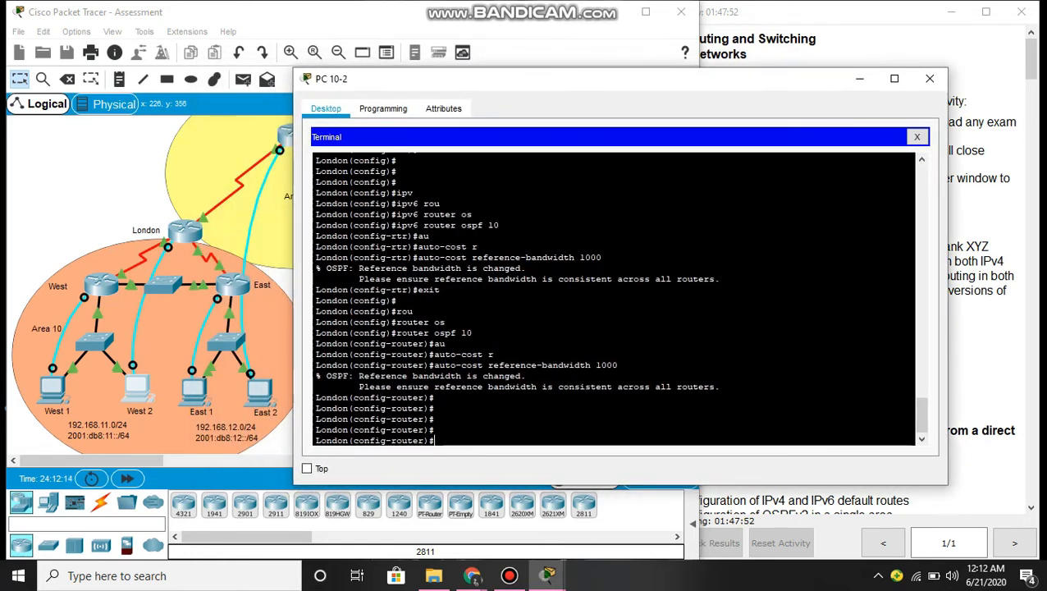
left_click(930, 79)
scroll(626, 257, "up", 2)
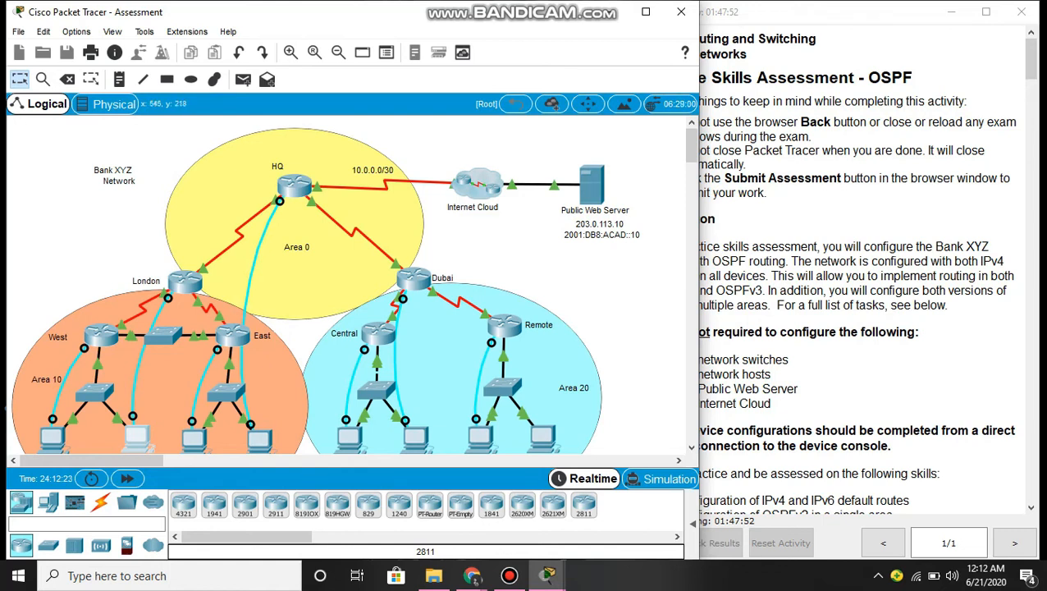
scroll(353, 284, "down", 2)
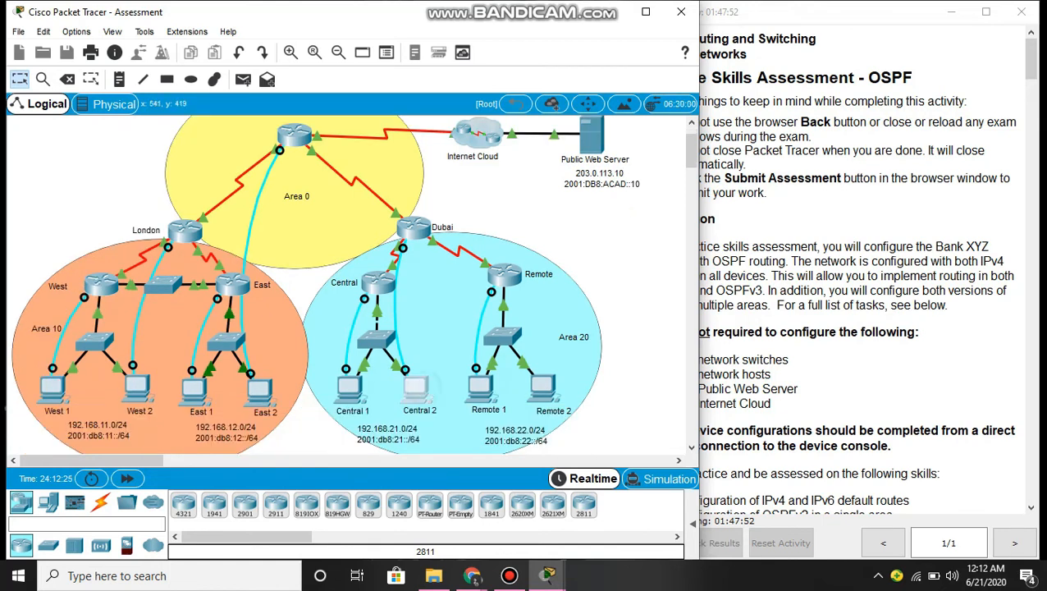
left_click(416, 386)
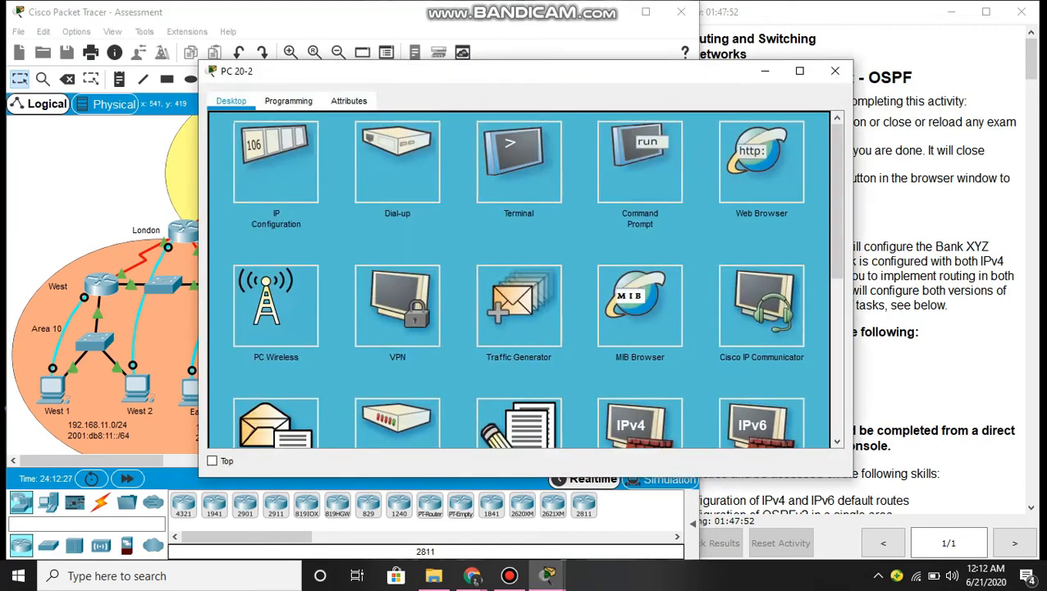
left_click(519, 168)
left_click(794, 271)
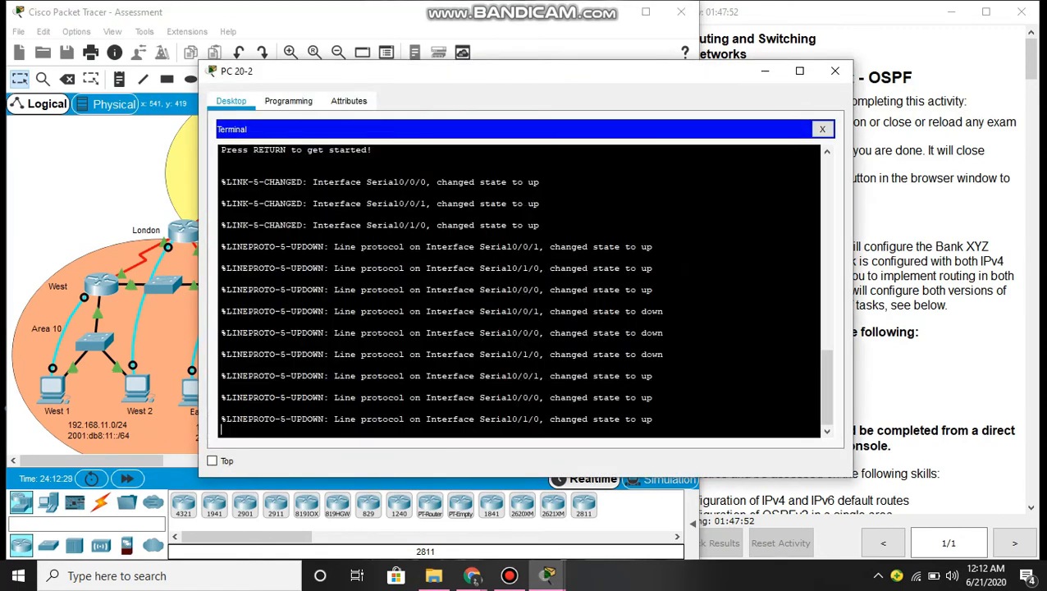
- Enter privileged mode and then global configuration mode on the Dubai router
key("Return")
type("ena")
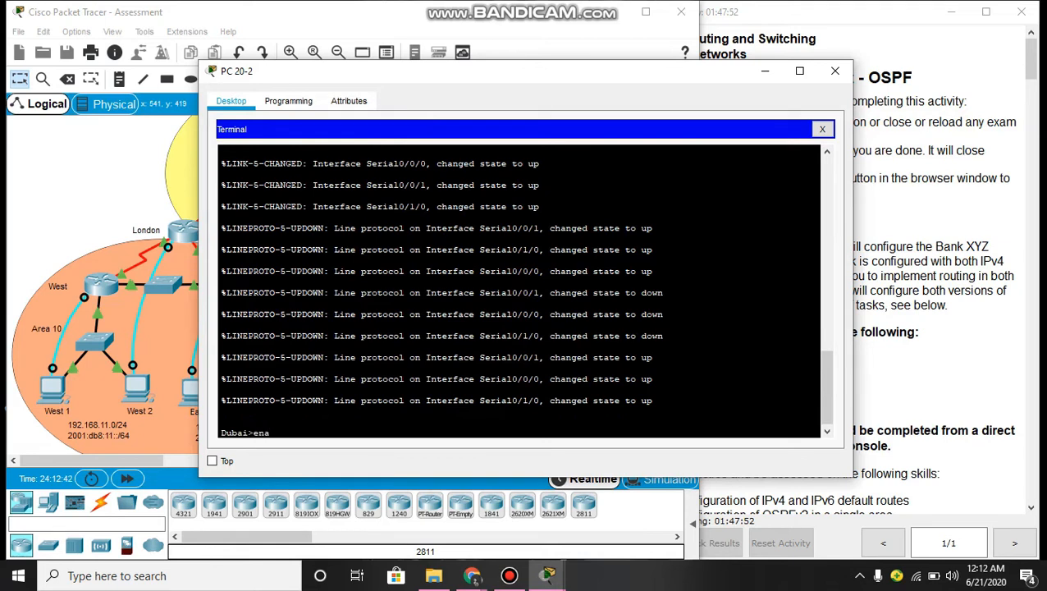
key("Return")
type("conf t")
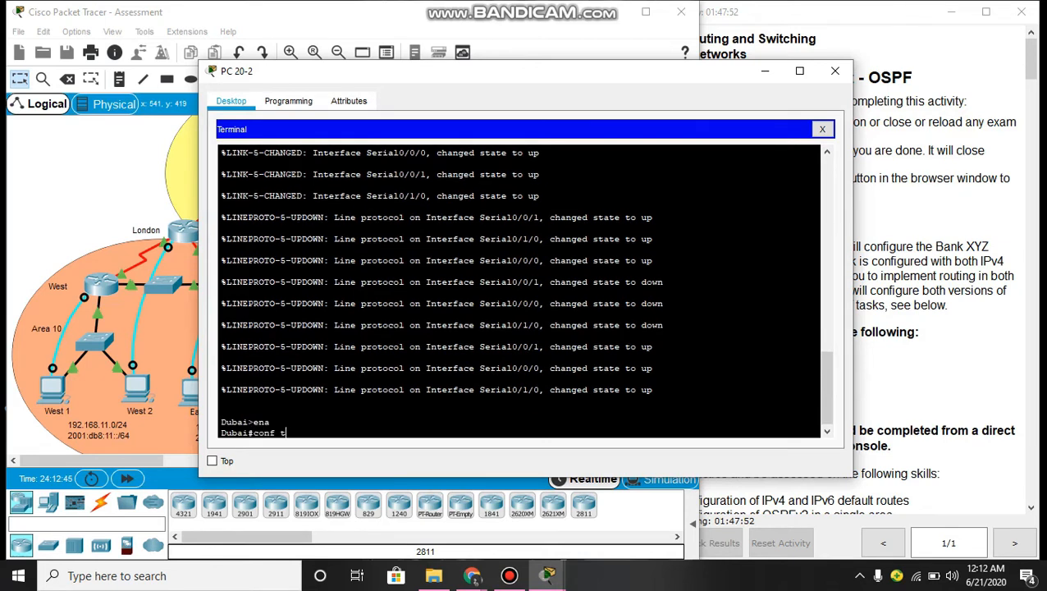
key("Return")
key("Return")
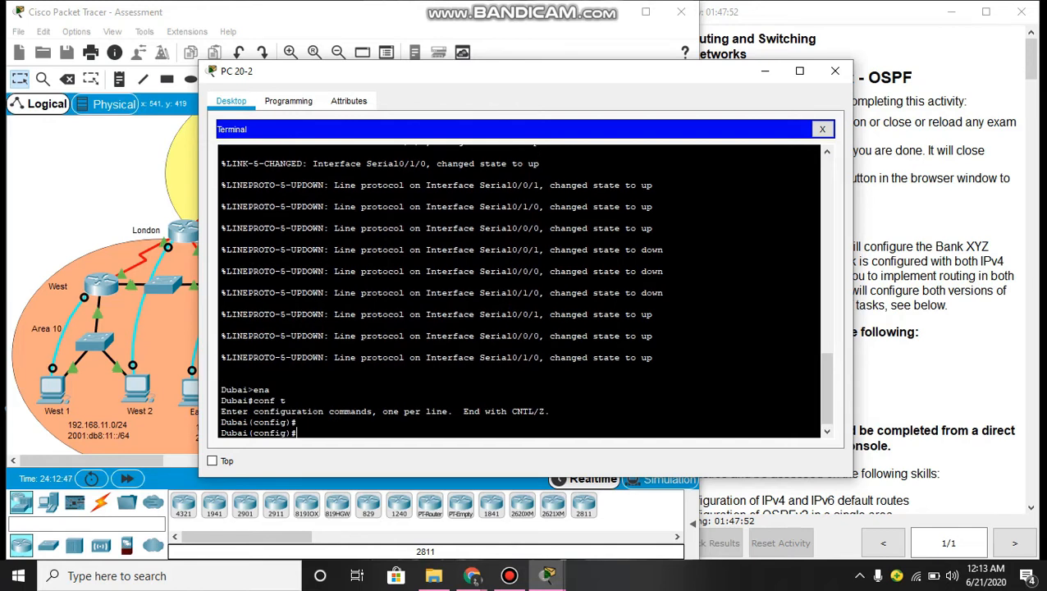
- Advertise network 10.10.20.0 with wildcard 0.0.0.3 in area 0 under Dubai's OSPF process 10
type("router os")
key("Tab")
type("10")
key("Return")
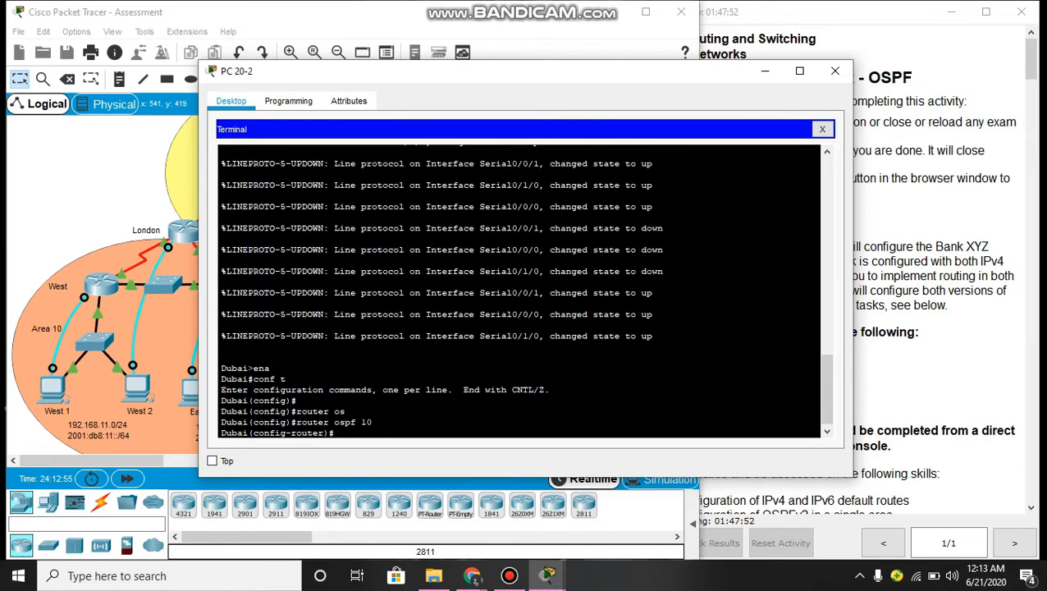
type("net")
key("Tab")
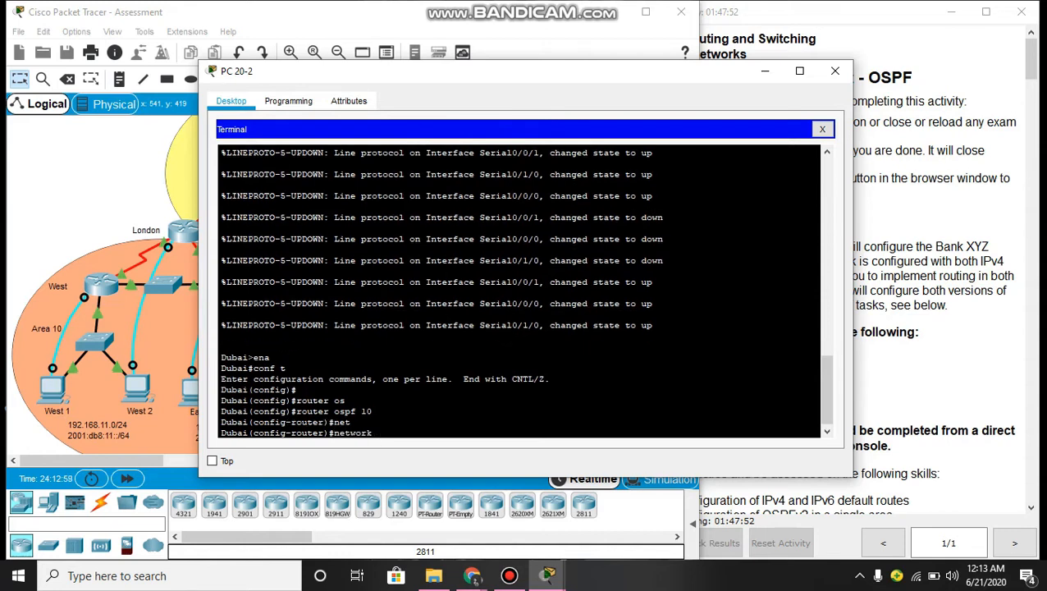
type("10.10.20.0 0.0.0.3 area 0")
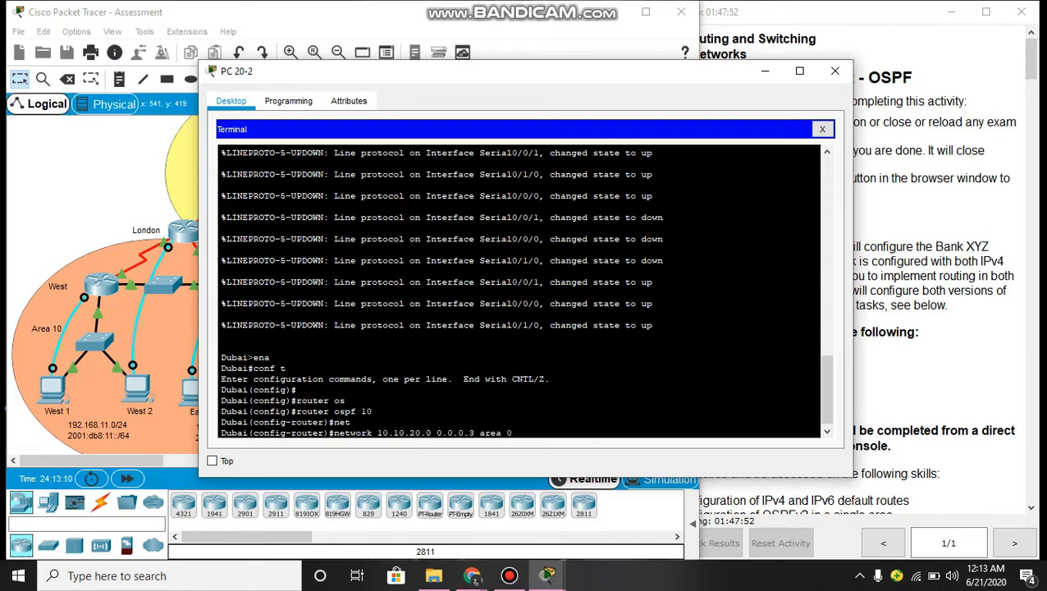
key("Return")
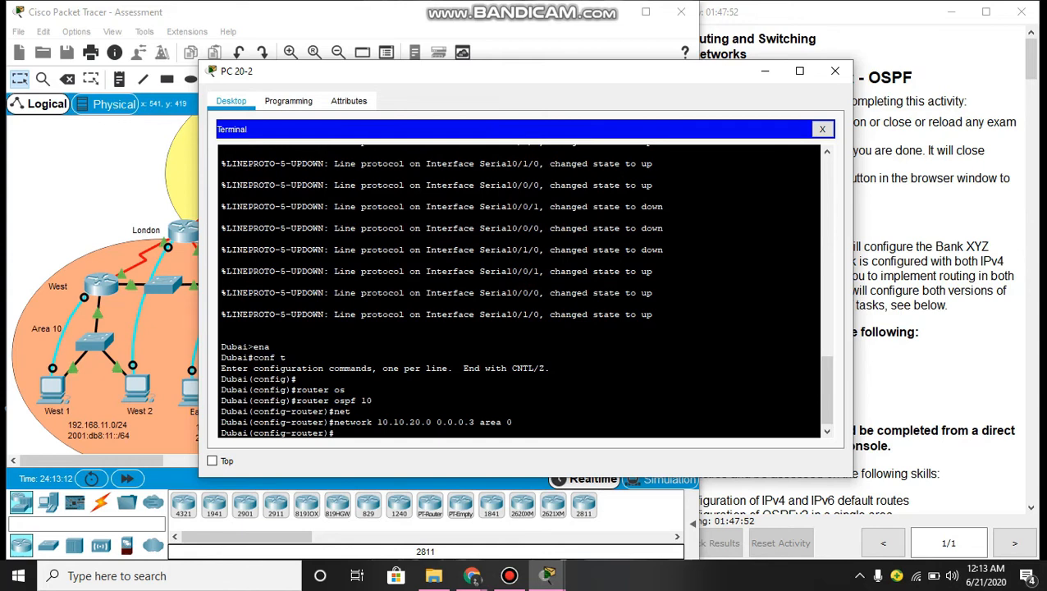
- Advertise network 172.16.20.0 with wildcard 0.0.0.3 in area 20 under Dubai's OSPF process 10
type("network 172.16.")
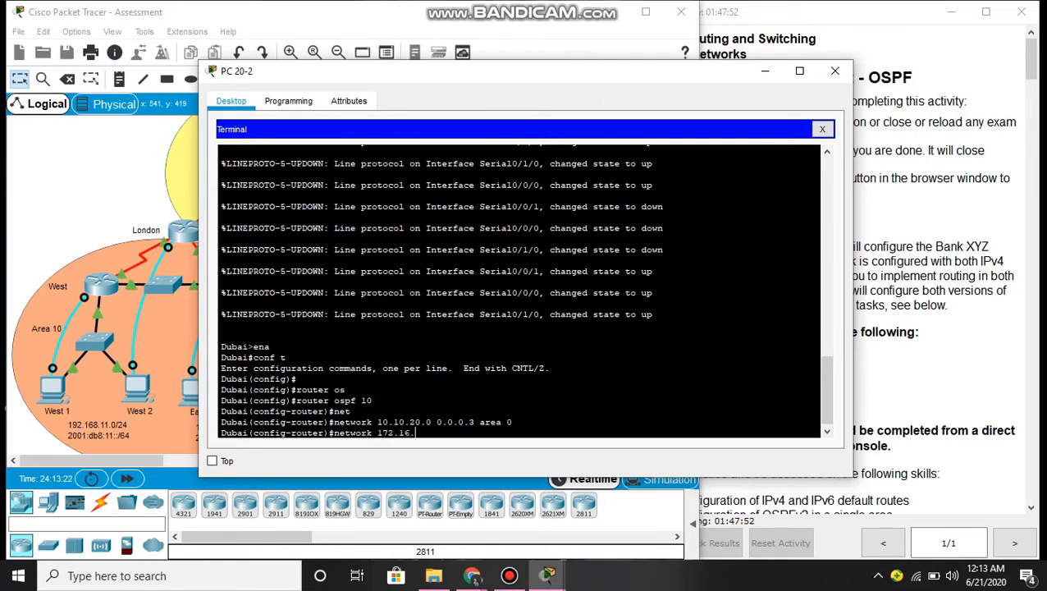
type("20.0 0.0.0.3 area 20")
key("Return")
- Advertise network 172.16.20.4 with wildcard 0.0.0.3 in area 20 by reusing and editing the previous network command
key("Up")
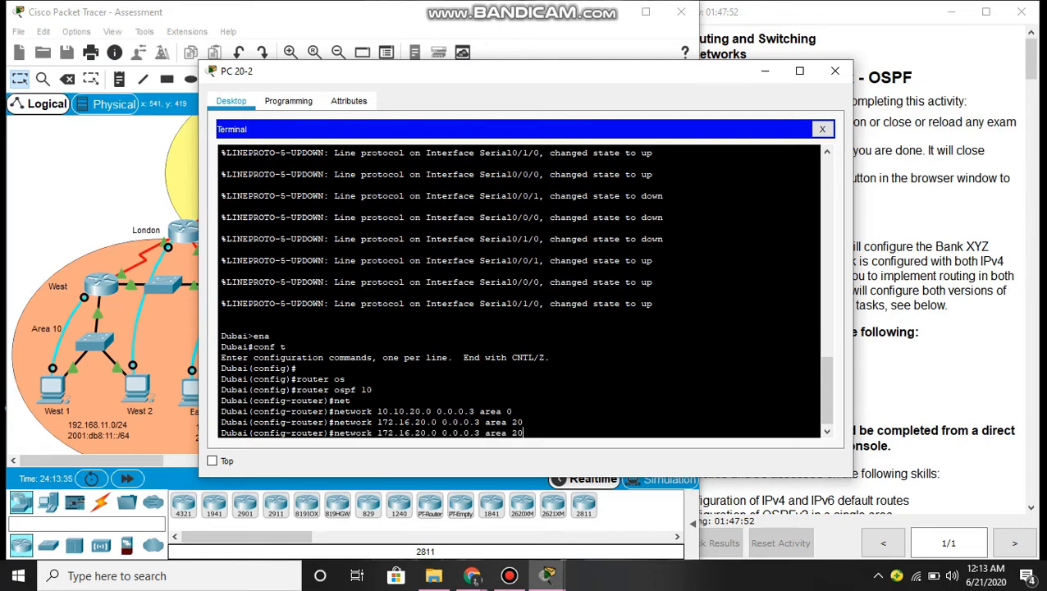
key("Left")
key("Left")
key("Left")
key("Left")
key("Left")
key("Left")
key("Left")
key("Left")
key("Left")
key("Left")
key("Left")
key("Left")
key("Left")
key("Left")
key("Left")
key("Left")
key("Left")
key("Left")
key("Left")
key("Left")
key("Right")
key("BackSpace")
type("4")
key("Right")
key("Right")
key("Return")
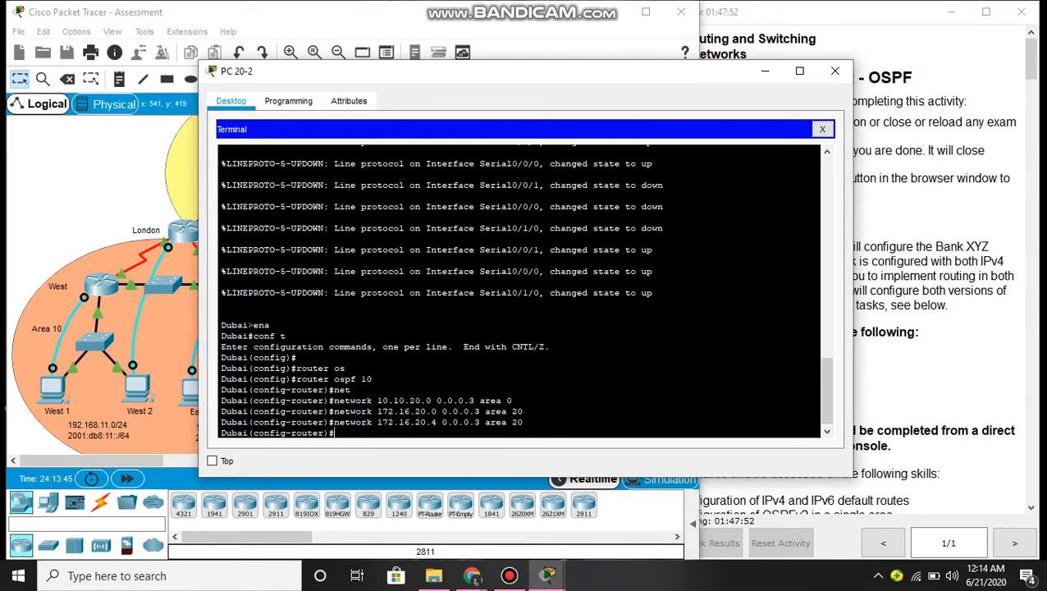
- Set the router ID of Dubai's IPv4 OSPF process 10 to 20.0.0.0
type("router")
key("Tab")
type("2")
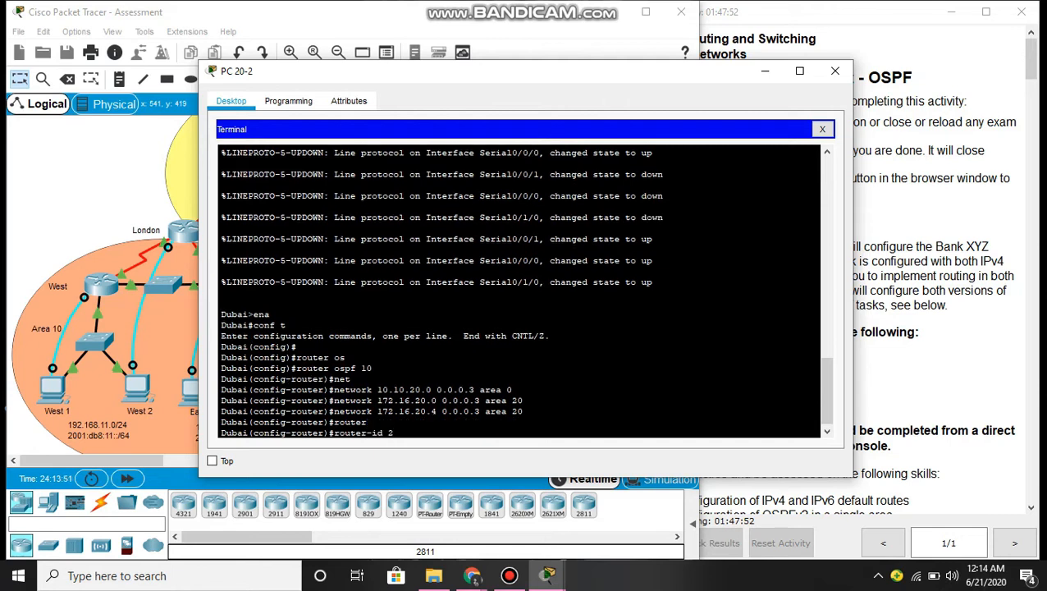
type("0.0.0.0")
key("Return")
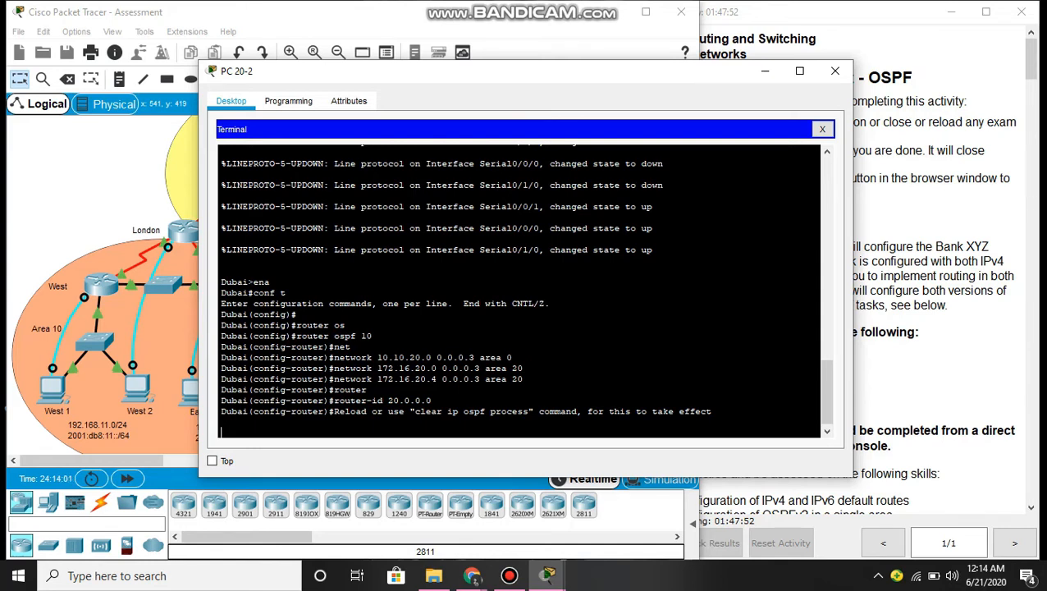
key("Return")
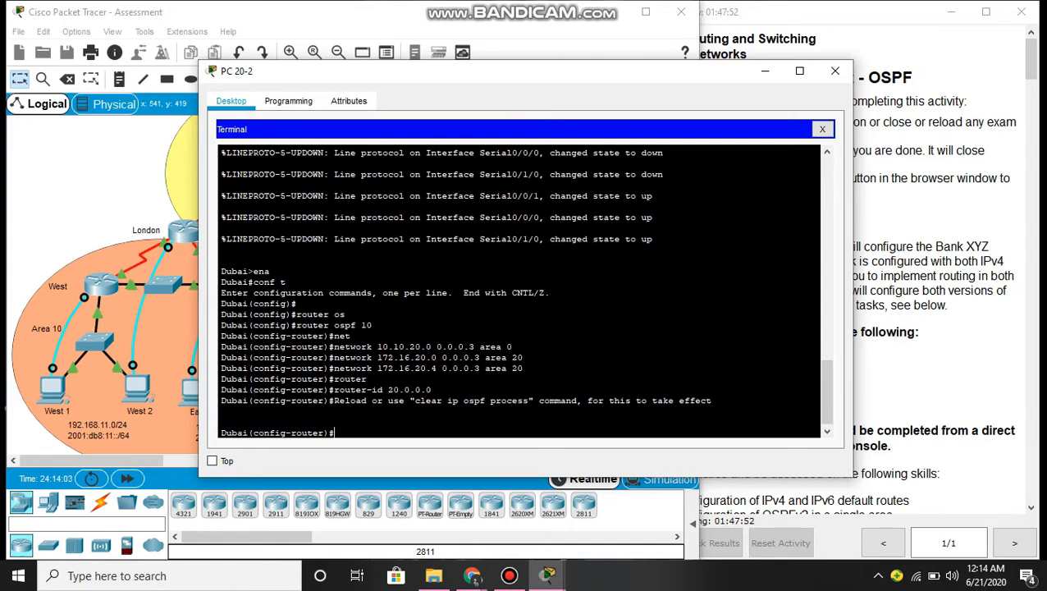
- Clear all of Dubai's IPv4 OSPF processes, confirming the reset, and return to global configuration mode
type("do cl")
key("Tab")
type("ear")
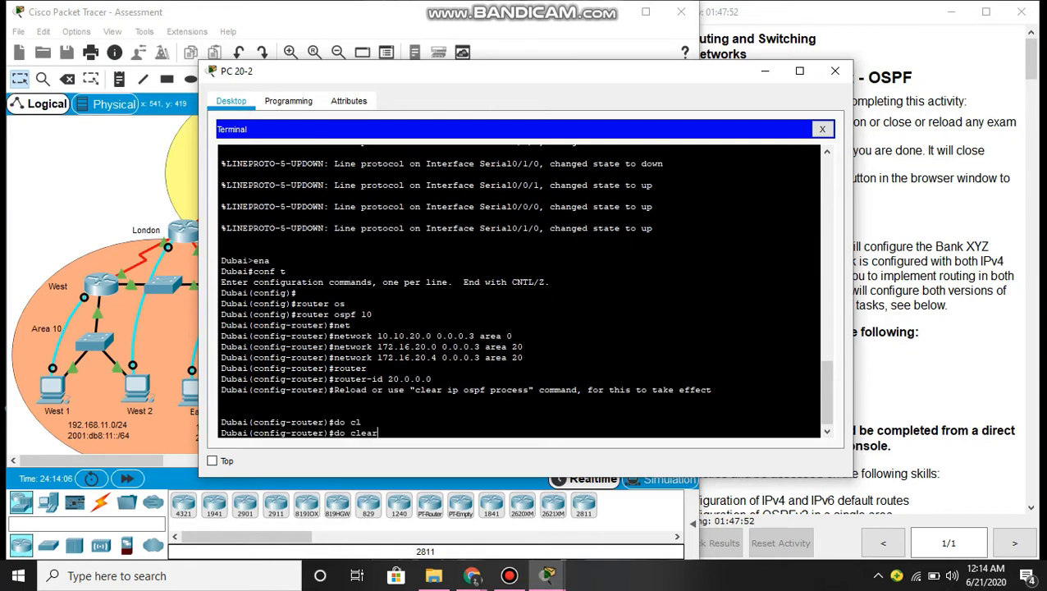
type(" ip ospf process")
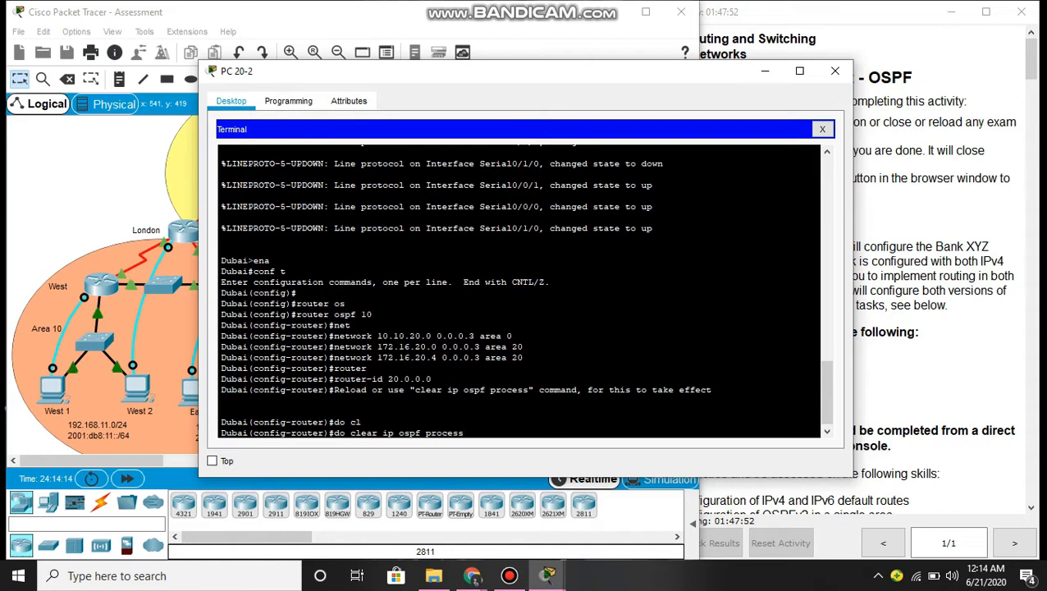
key("Return")
type("y")
key("Return")
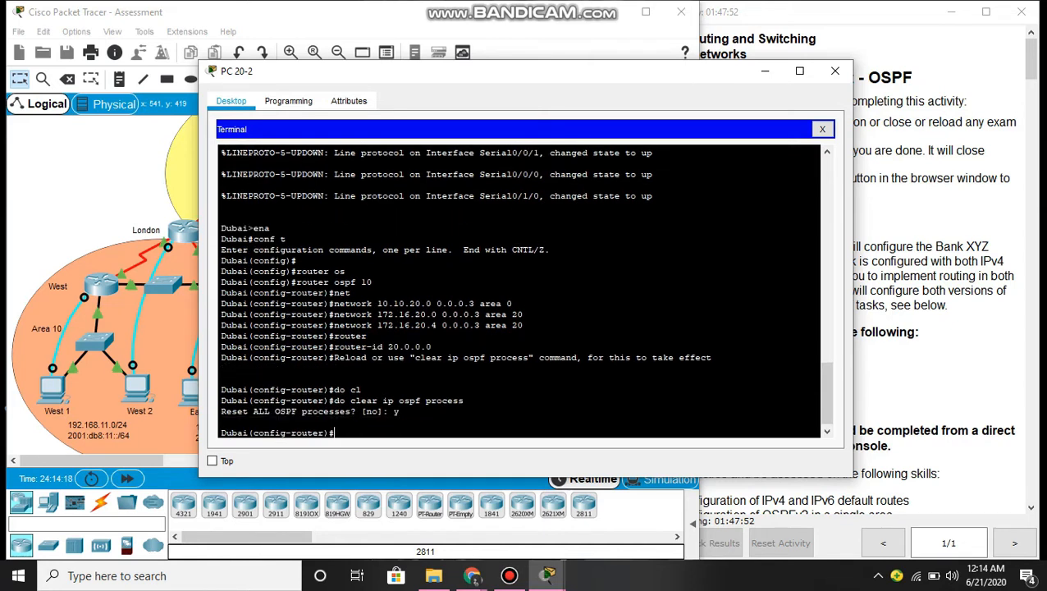
type("exit")
key("Return")
key("Return")
key("Return")
key("Return")
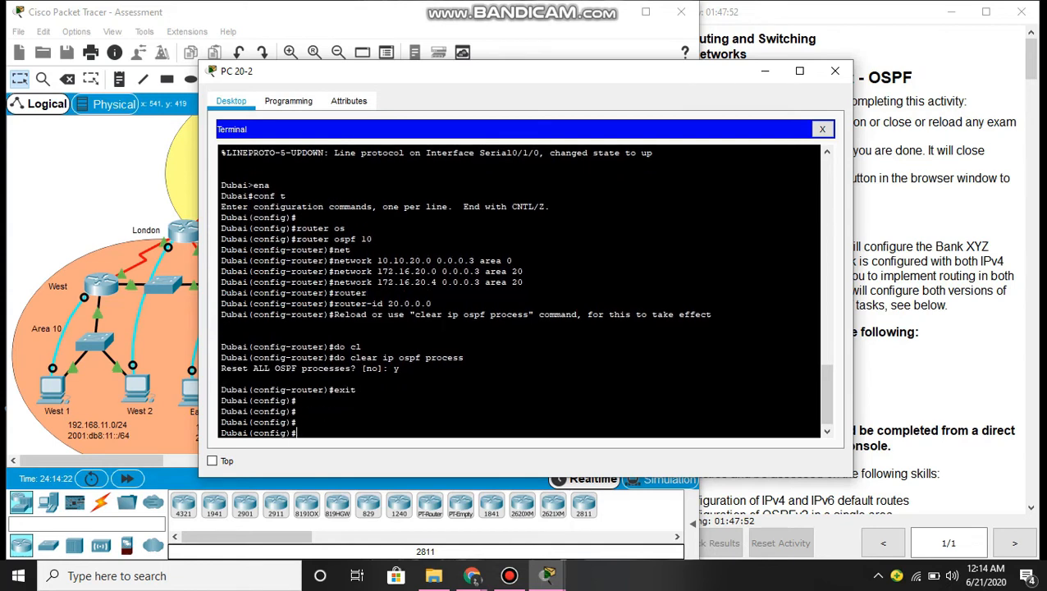
- Enable IPv6 unicast routing on the Dubai router
type("ipv")
key("Tab")
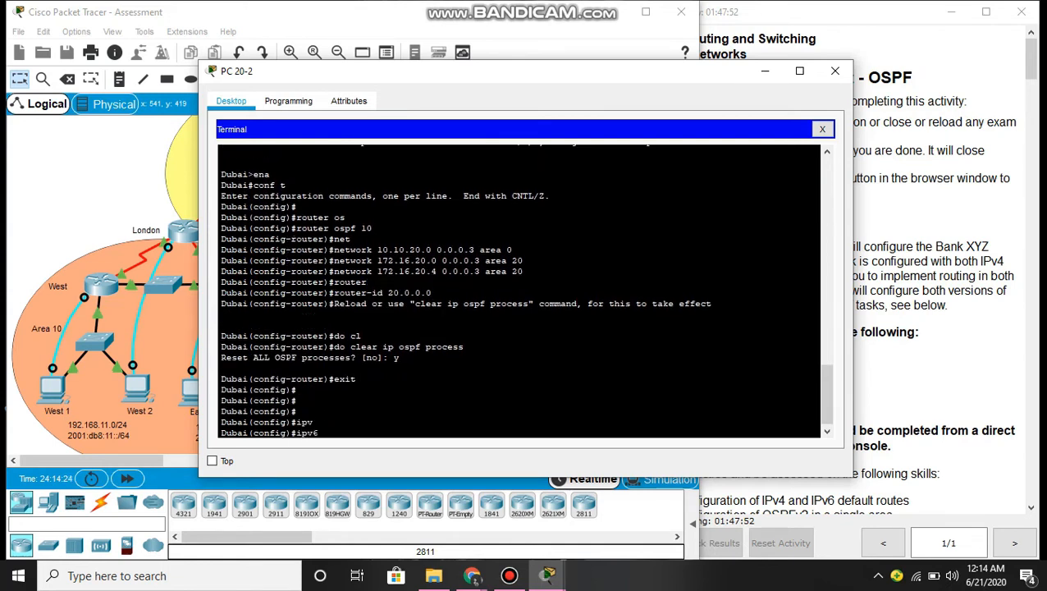
type("uni")
key("Tab")
key("Return")
key("Return")
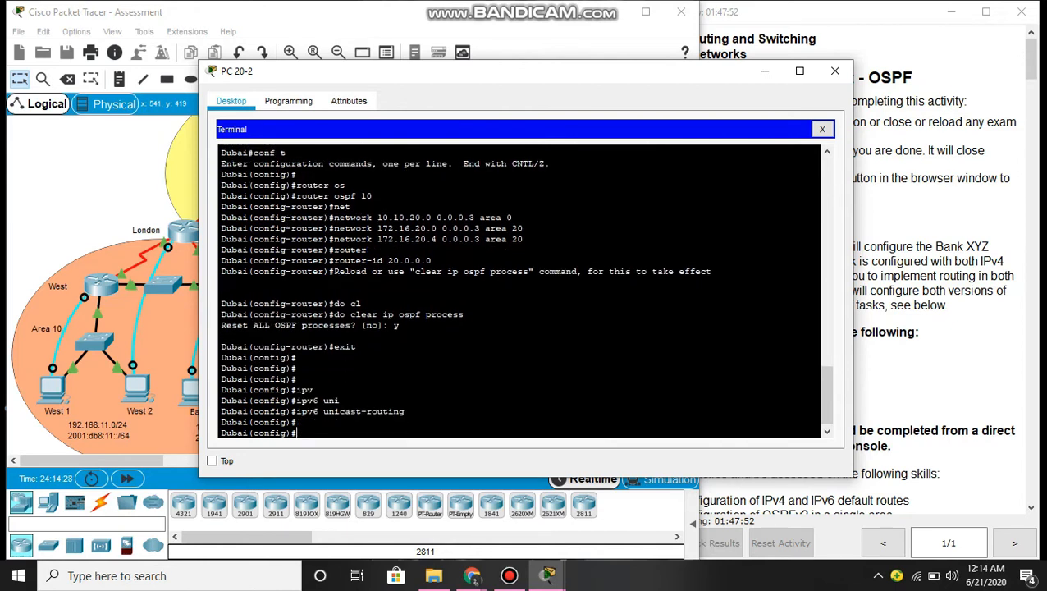
- Enable IPv6 OSPF process 10 in area 0 on Dubai's interface s0/0/0
type("int s0/0/0")
key("Return")
type("ipv6")
key("Tab")
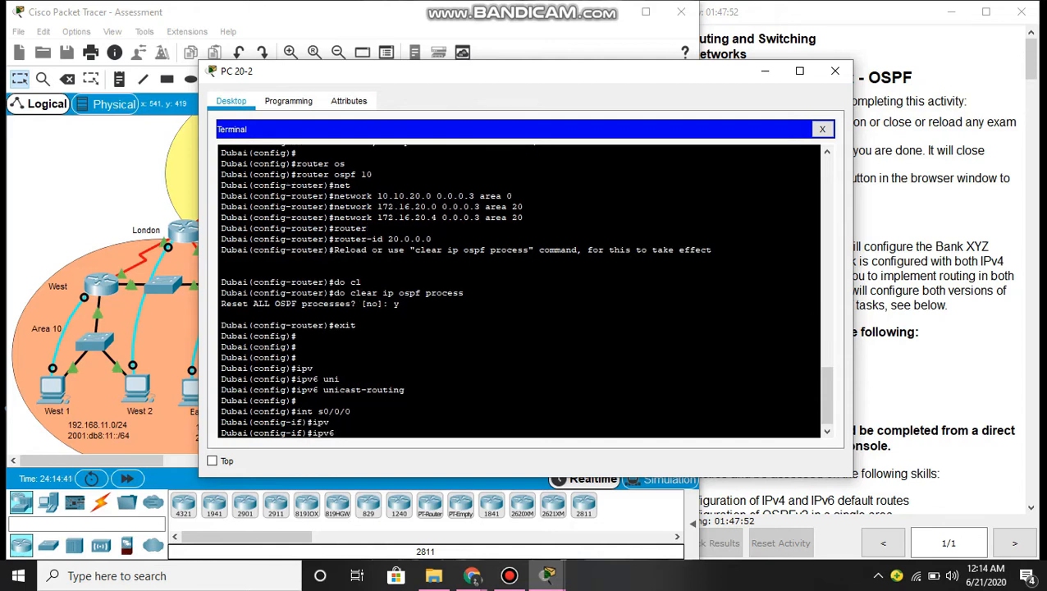
type("os")
key("Tab")
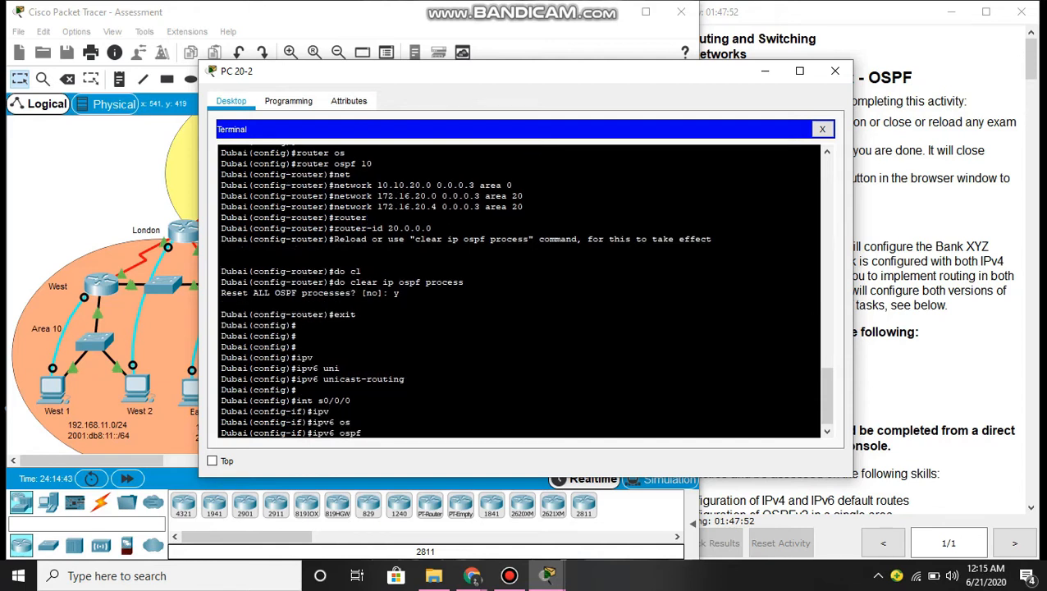
type("10 area 0")
key("Return")
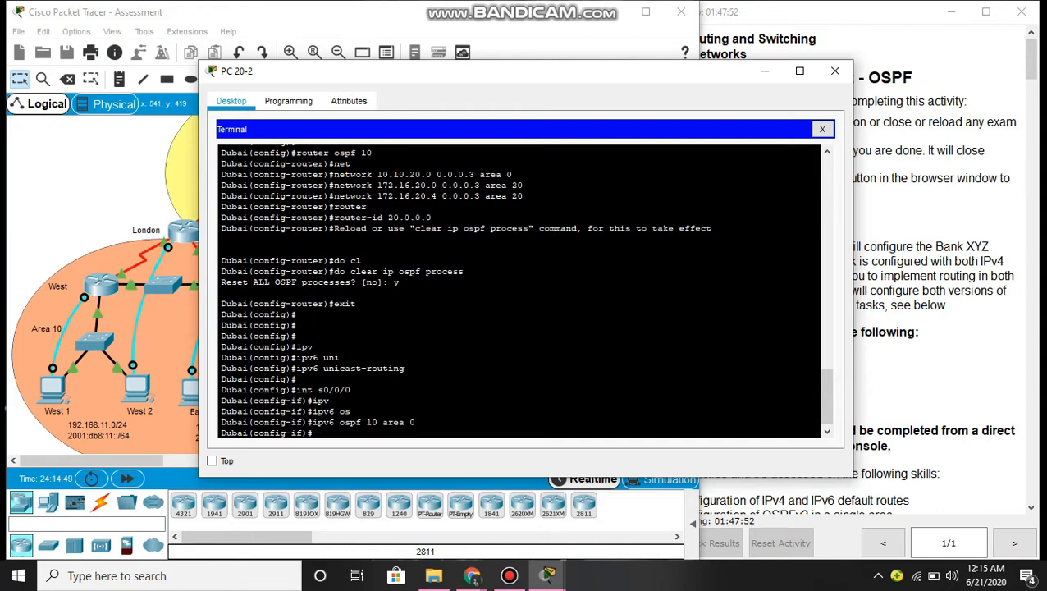
type("int s0")
key("BackSpace")
type("/")
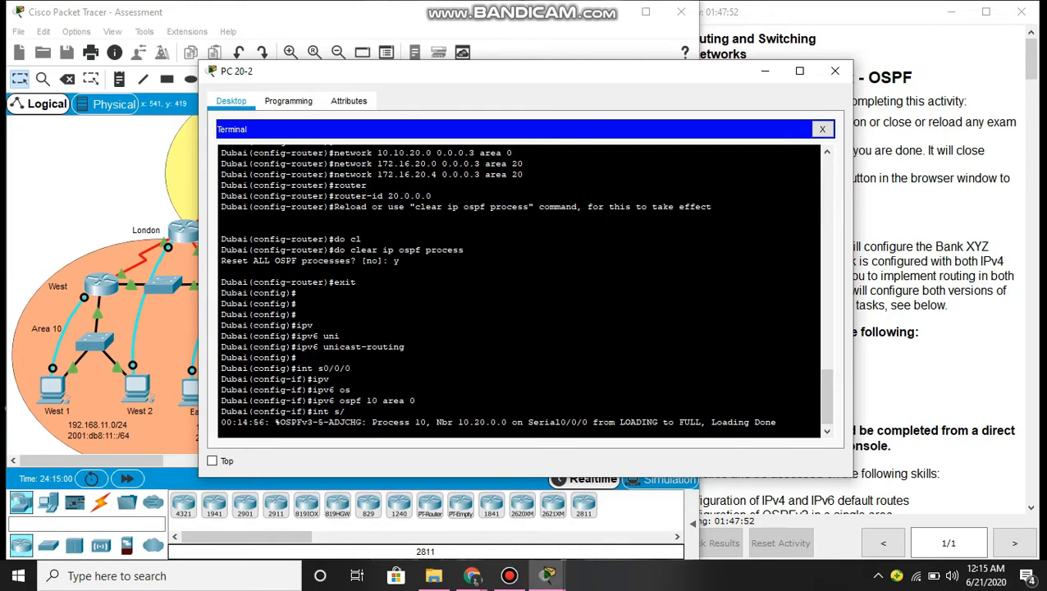
key("Up")
key("Down")
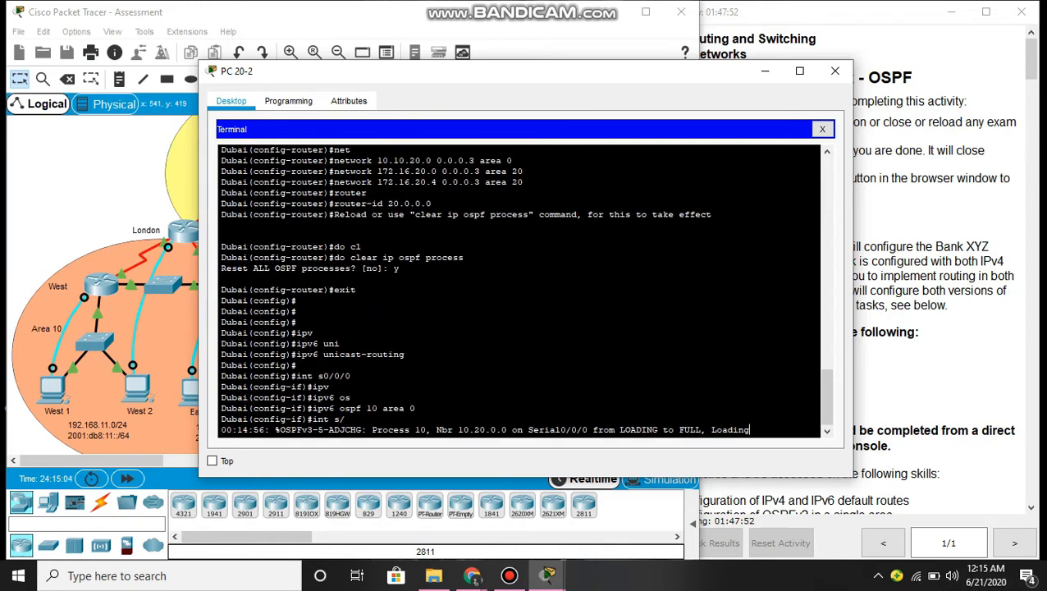
key("Return")
- Enable IPv6 OSPF process 10 in area 20 on Dubai's interface s0/0/1 and return to global configuration mode
type("int s0/0/1")
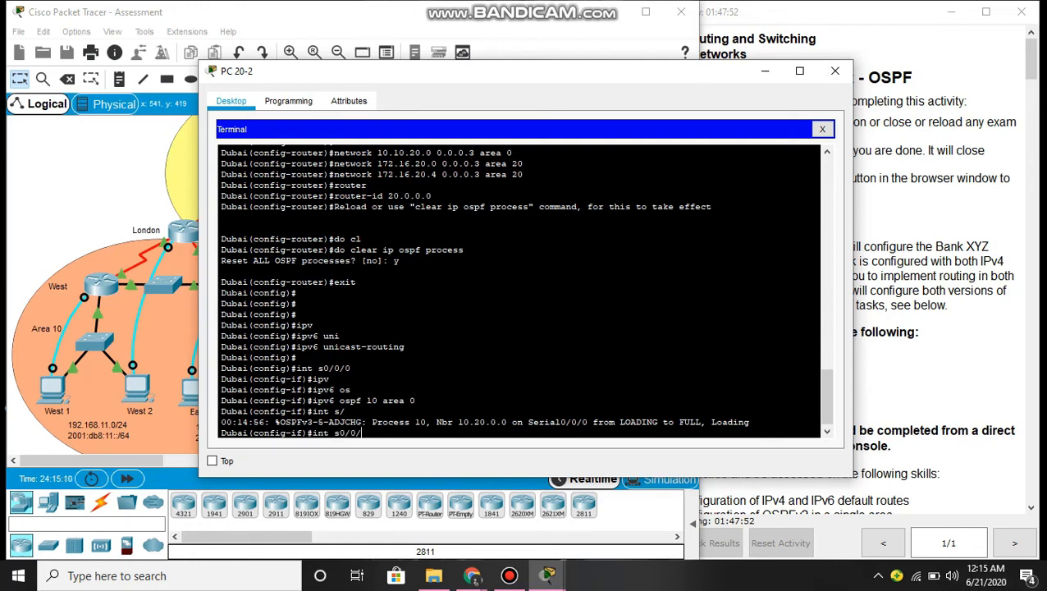
key("Return")
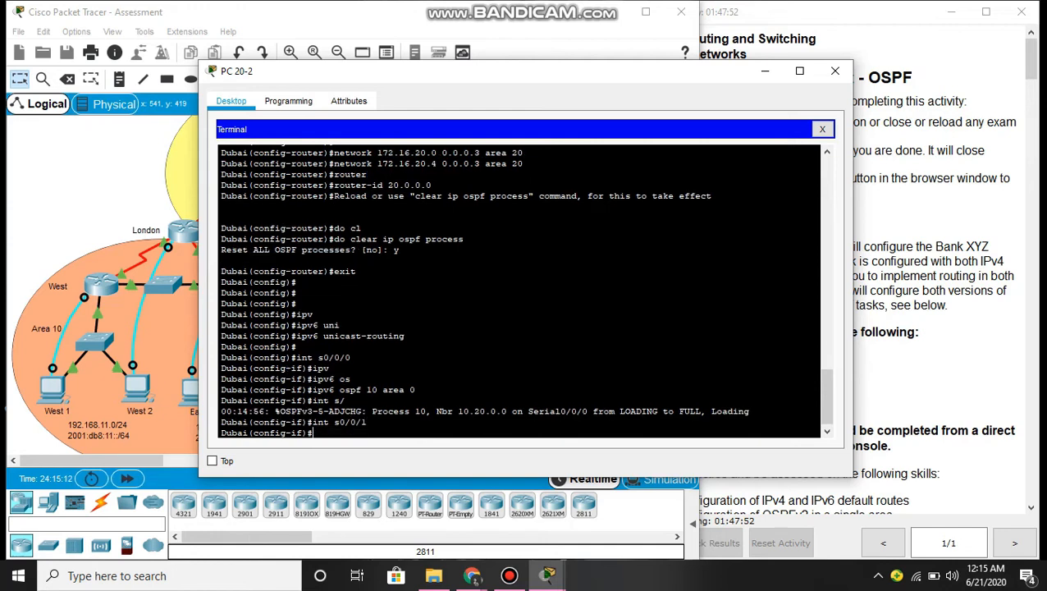
type("ipv")
key("Tab")
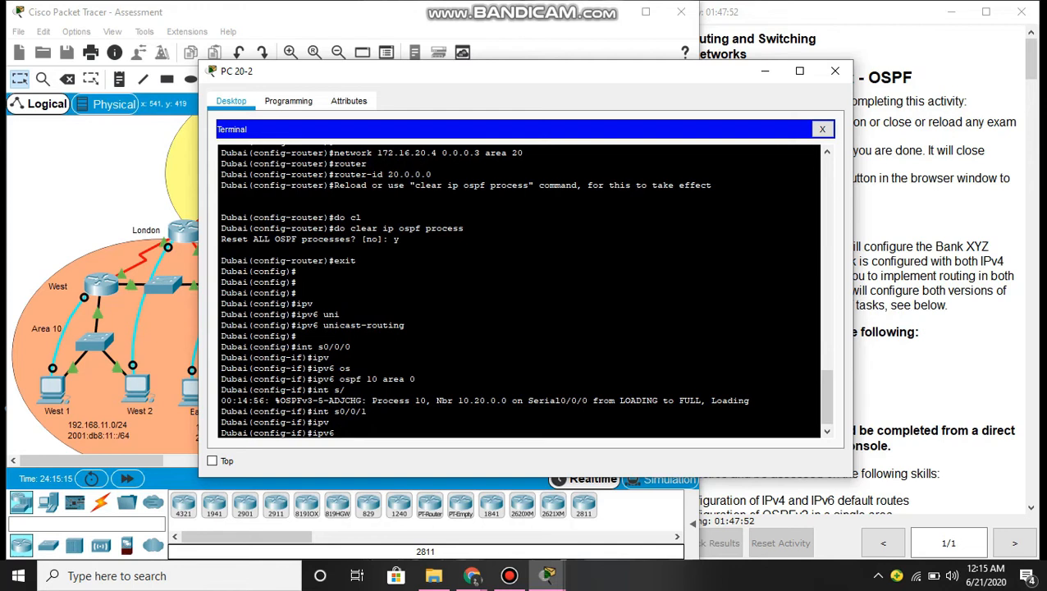
type("os")
key("Tab")
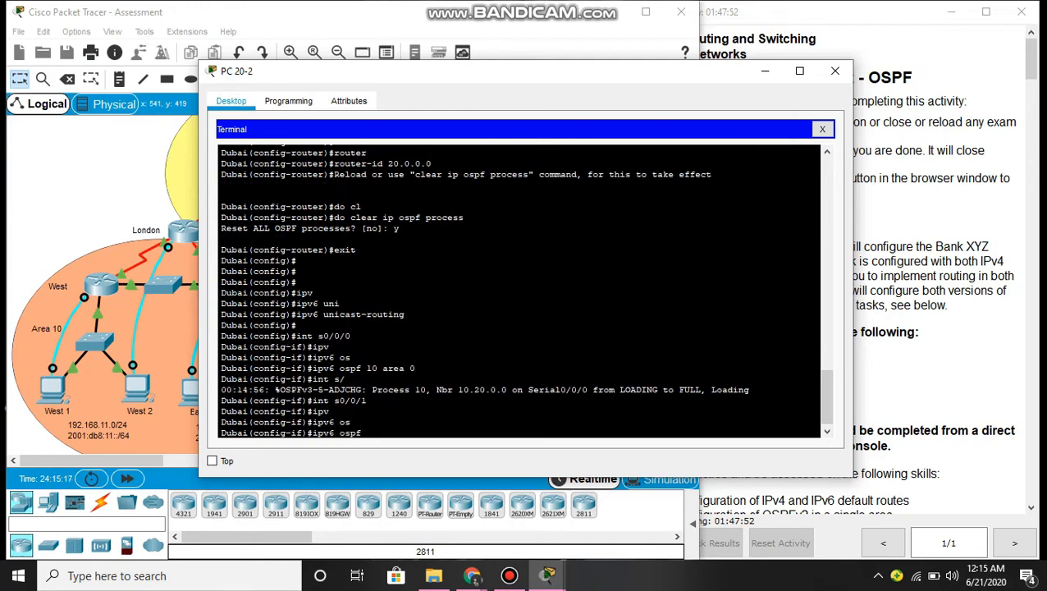
type("10 area 20")
key("Return")
type("exit")
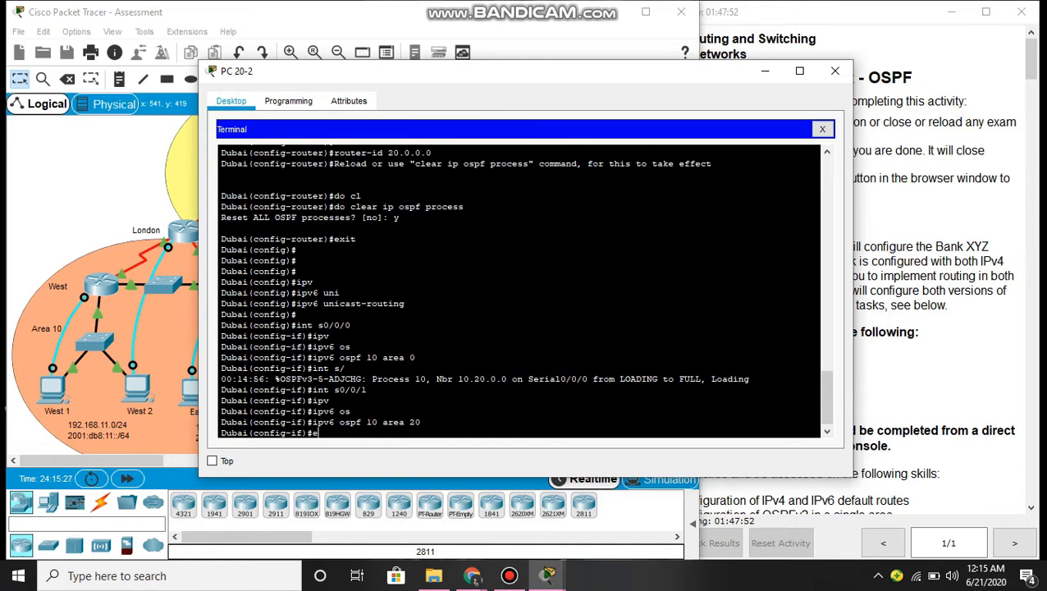
key("Return")
key("Return")
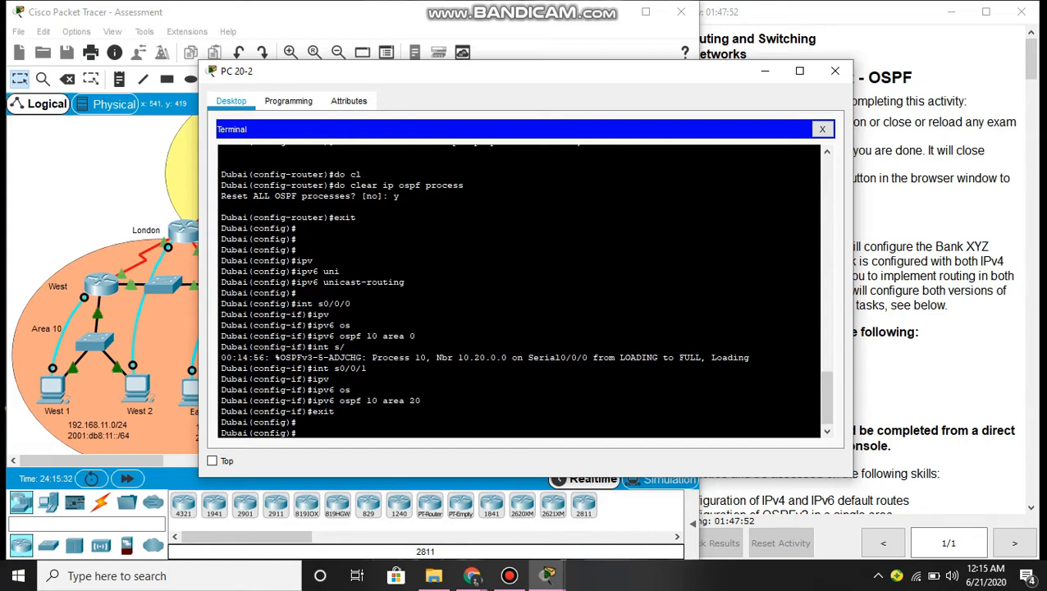
- Enable IPv6 OSPF process 10 in area 20 on Dubai's interface s0/1/0 and return to global configuration mode
type("int s0/1/0")
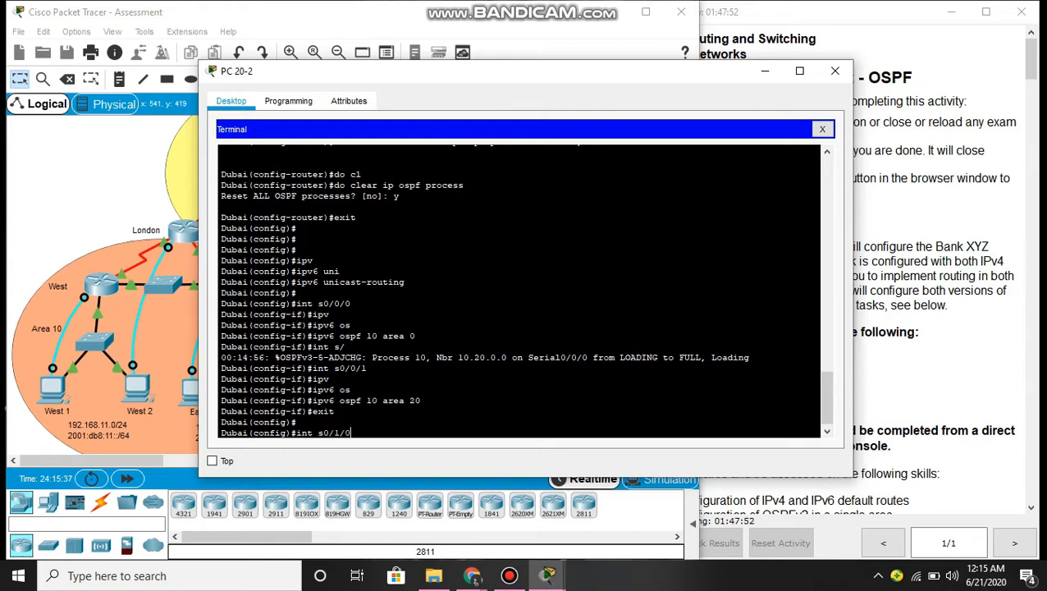
key("Return")
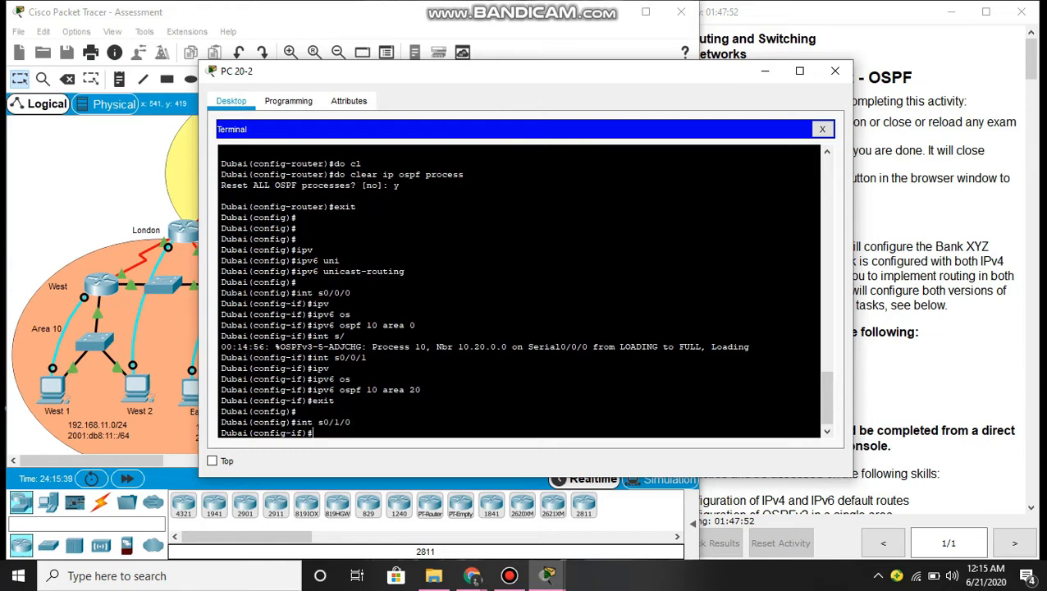
type("ipv")
key("Tab")
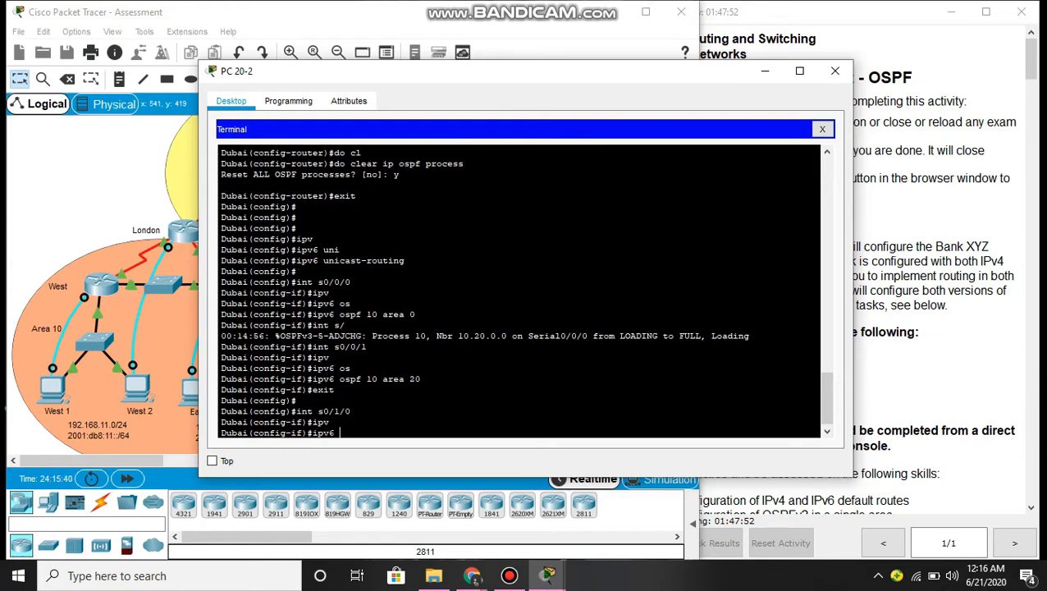
type("os")
key("Tab")
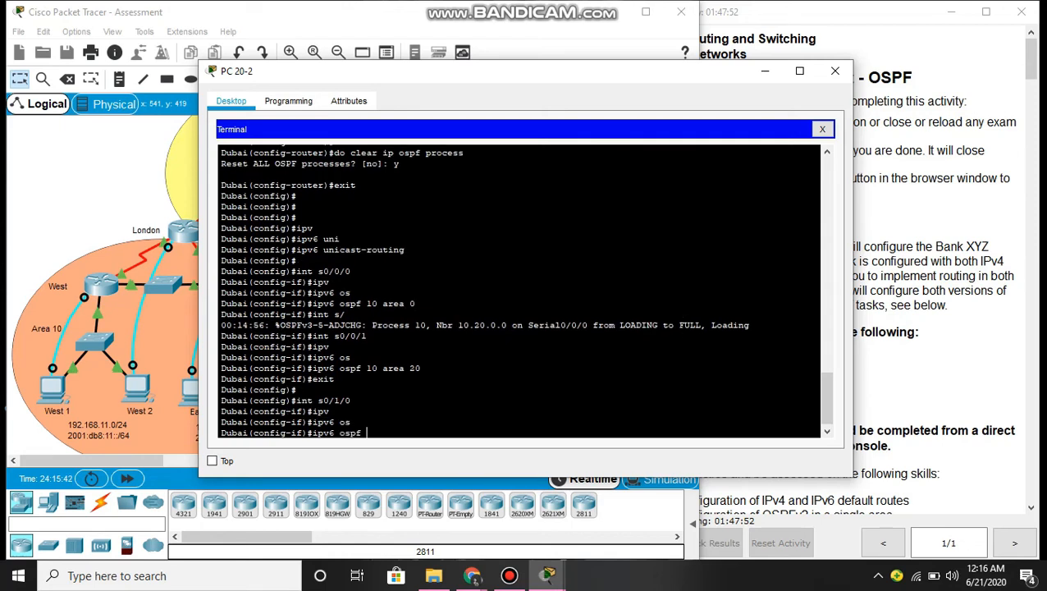
type("10 area 20")
key("Return")
key("Return")
key("Return")
key("Return")
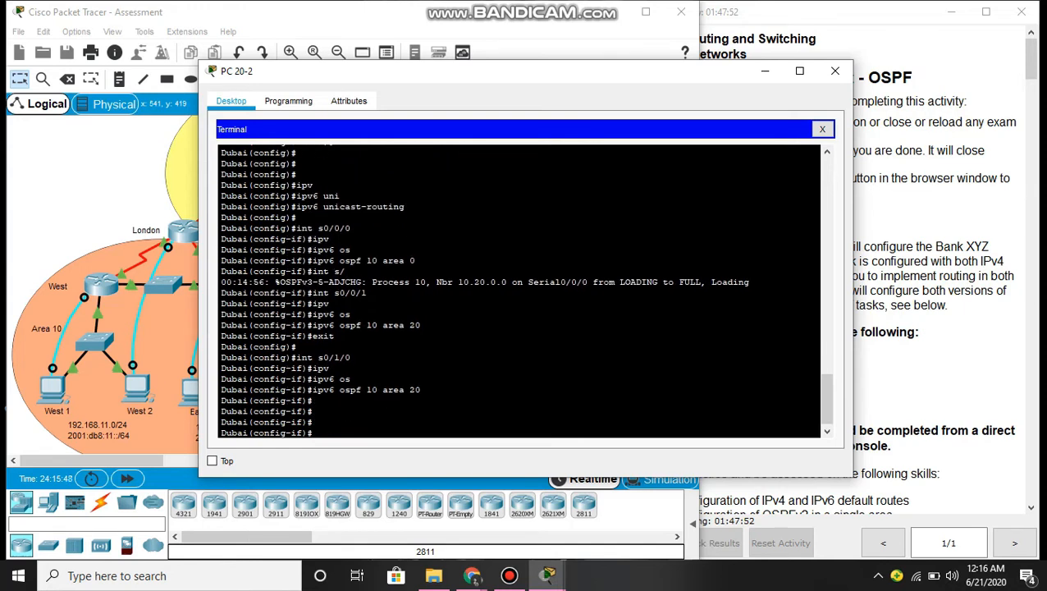
type("xit")
key("Return")
key("Return")
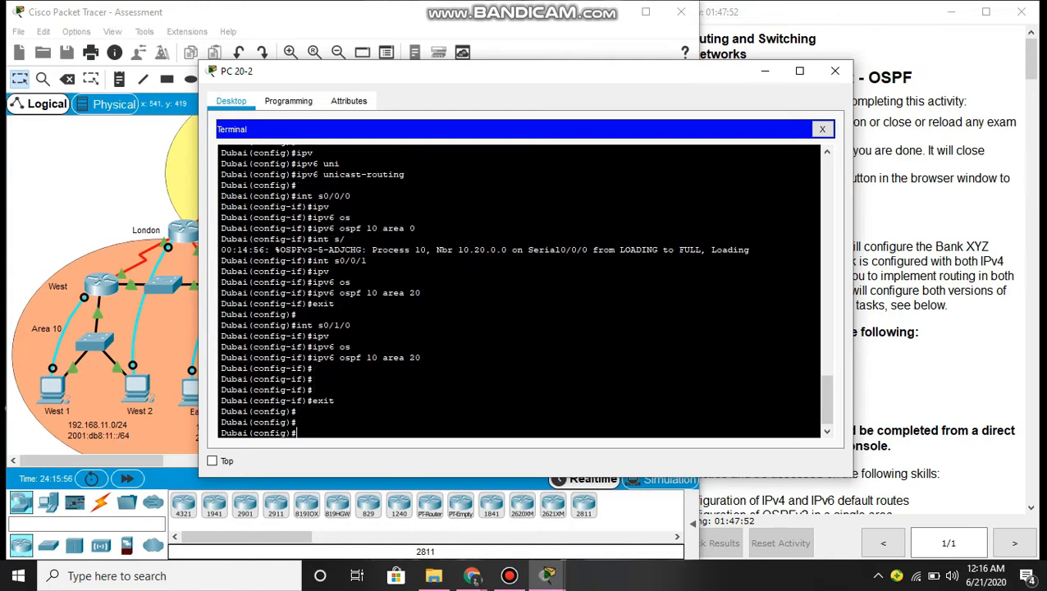
- Set the bandwidth of Dubai's interface s0/0/0 to 128 and return to global configuration mode
type("int s0/0/0")
key("Return")
type("ba")
key("Tab")
type("128")
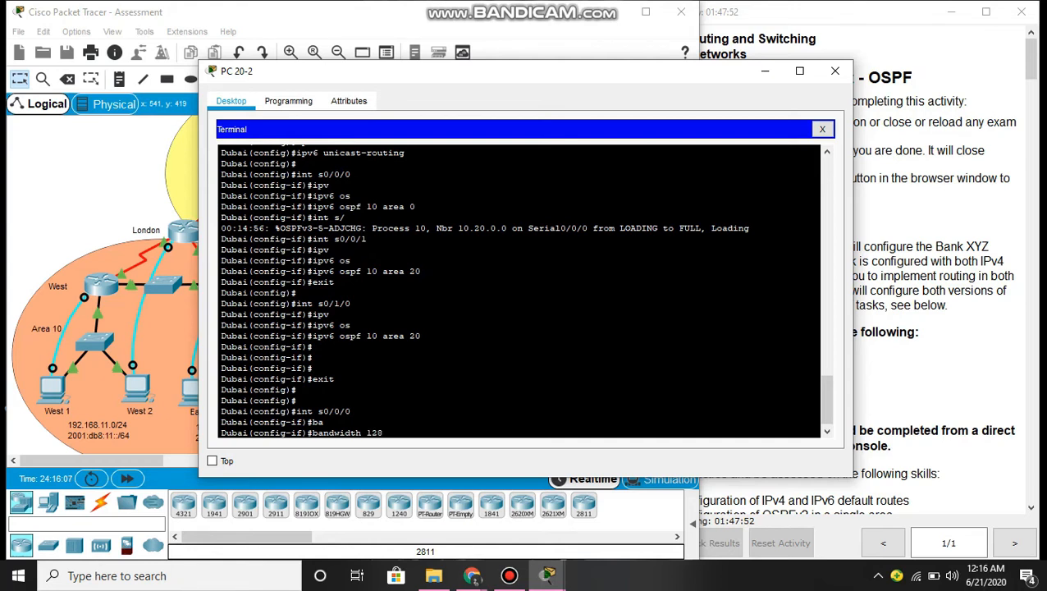
key("Return")
key("Return")
type("exit")
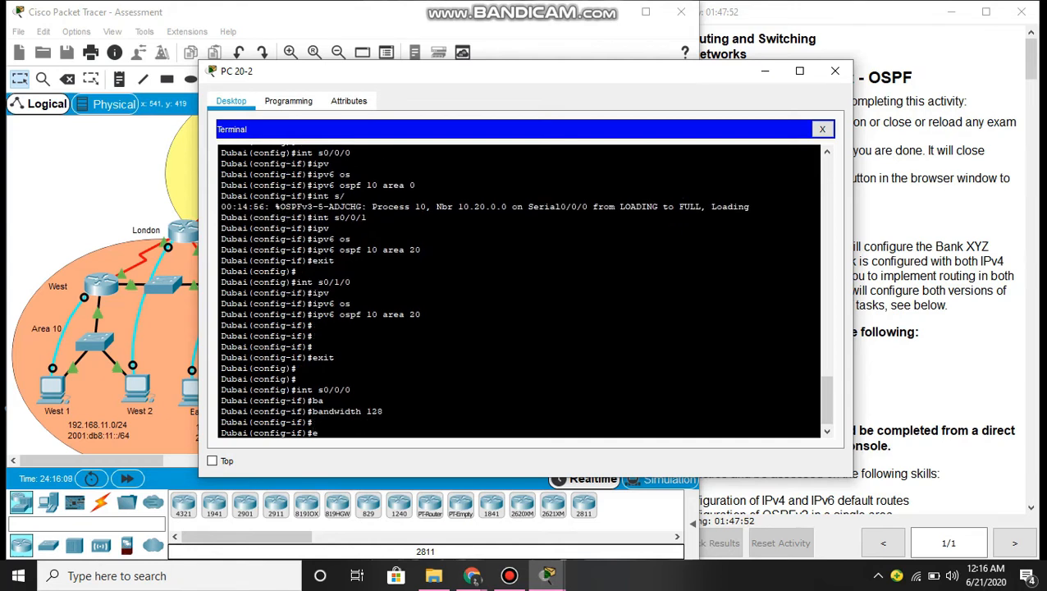
key("Return")
key("Return")
key("Return")
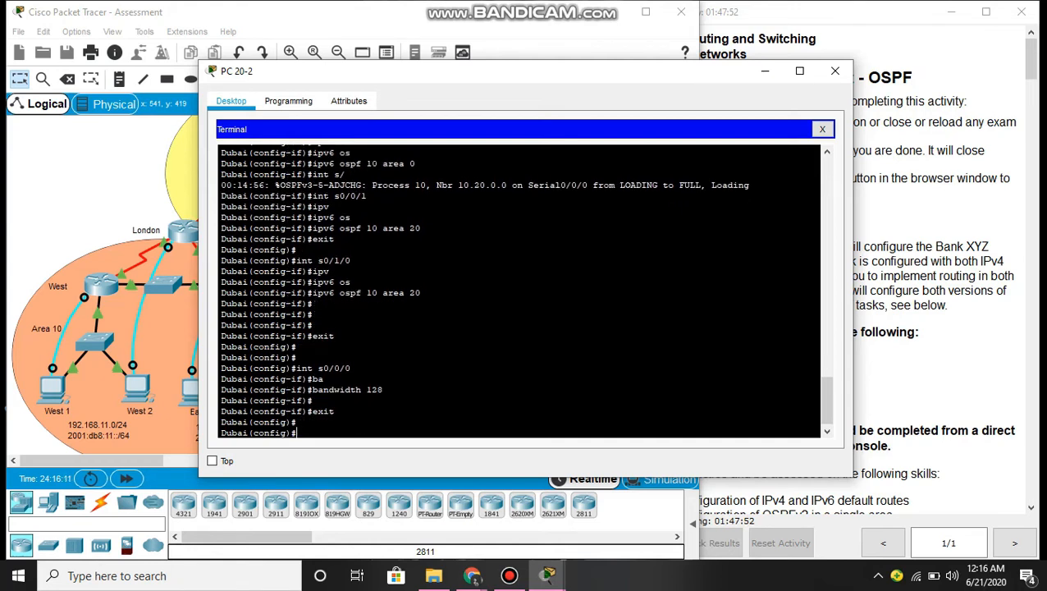
- Set the router ID of Dubai's IPv6 OSPF process 10 to 20.0.0.0
type("ipv")
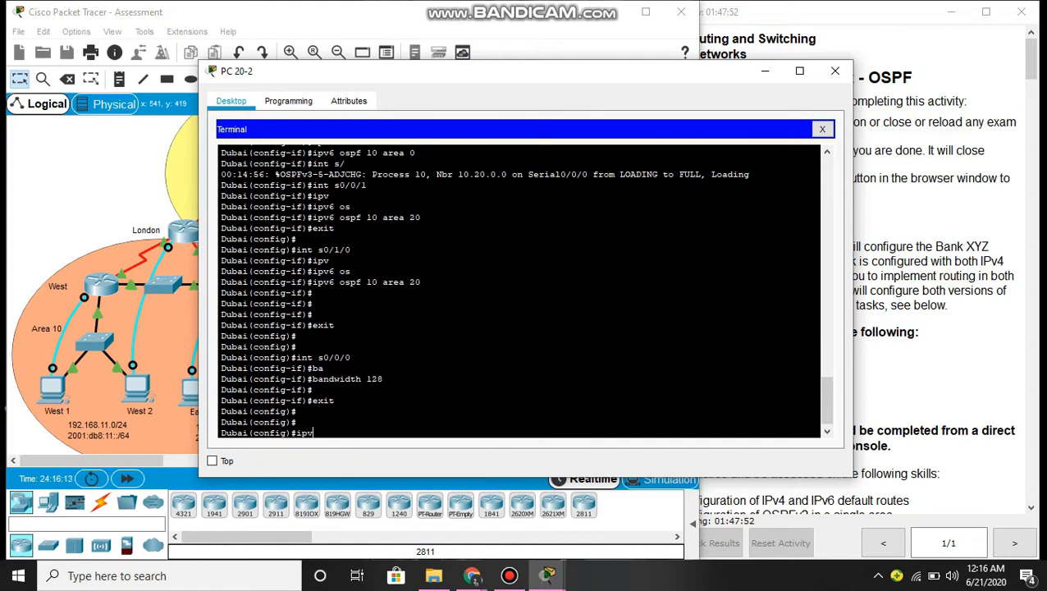
key("Tab")
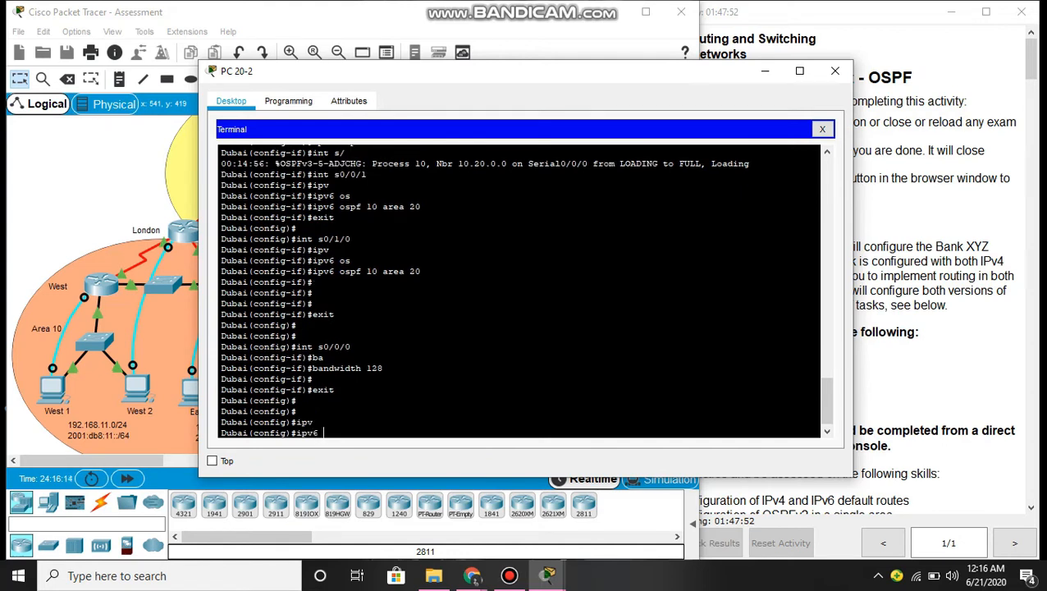
type("rou")
key("Tab")
type("ter ospf 10")
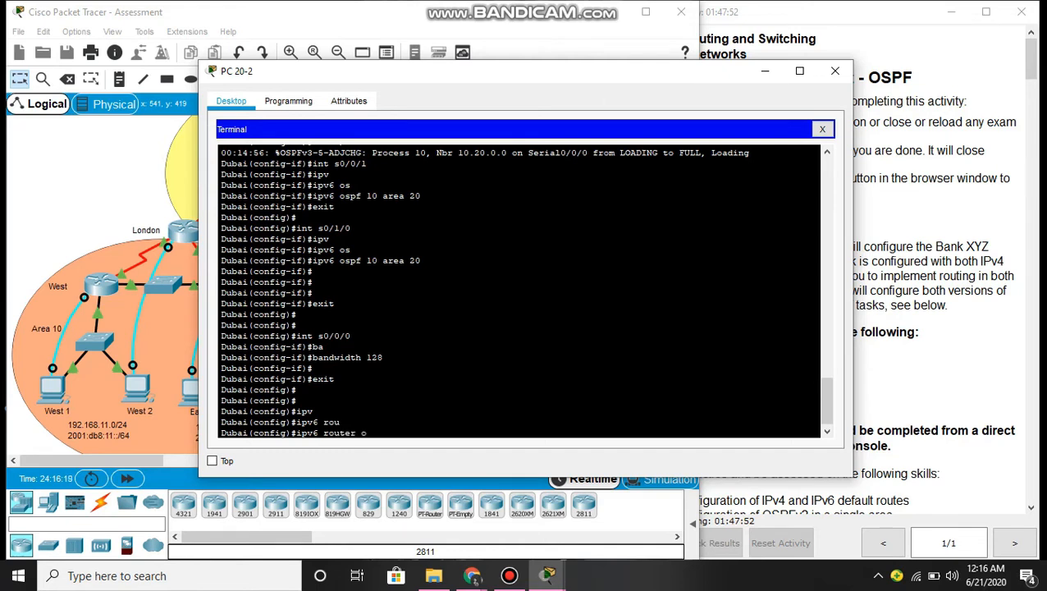
key("Tab")
type("10")
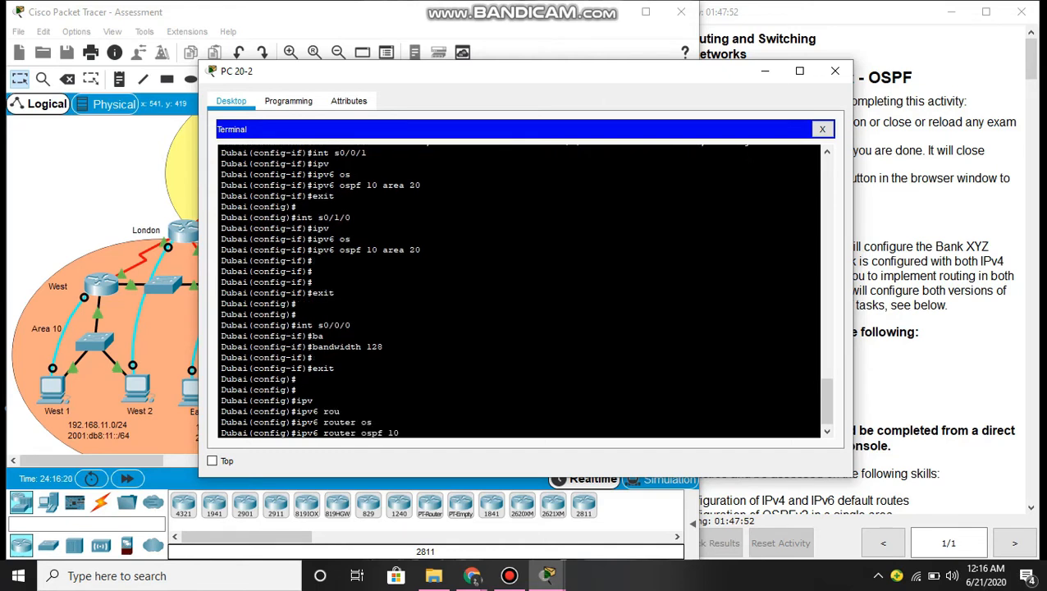
key("Return")
type("rou")
key("Tab")
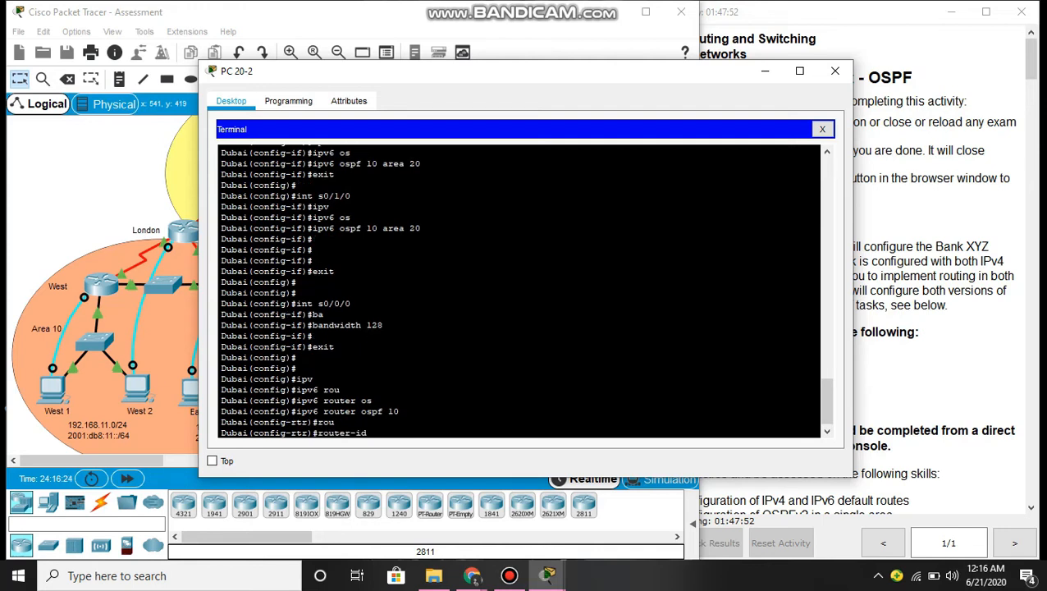
type("20.0.0.0")
key("Return")
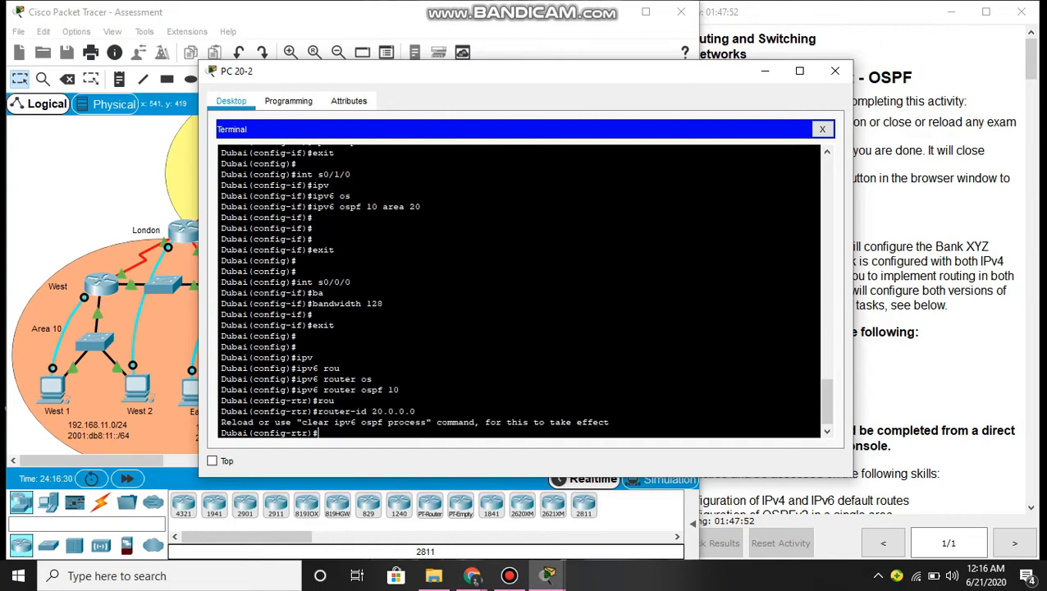
- Clear Dubai's IPv6 OSPF process, confirming the reset of all processes, and return to global configuration mode
type("do clear ipv")
key("Tab")
type("6")
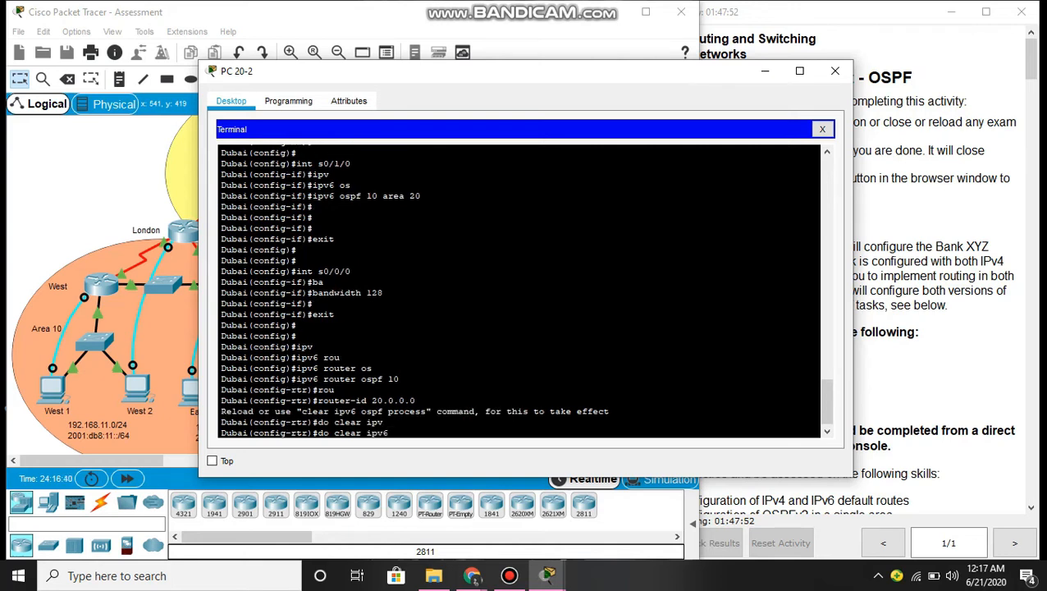
type(" ospf process")
key("Return")
type("y")
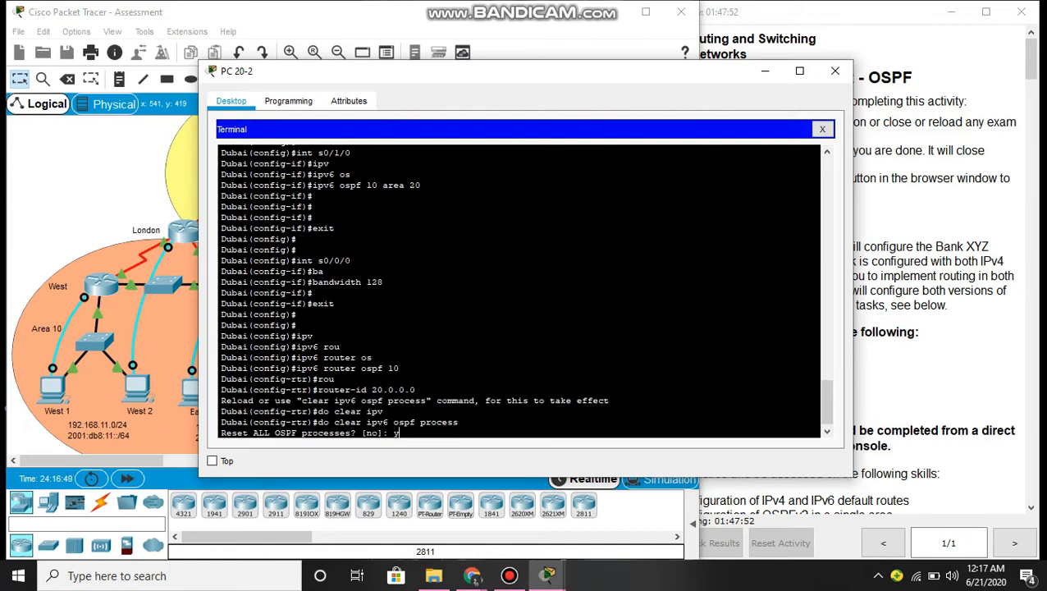
key("Return")
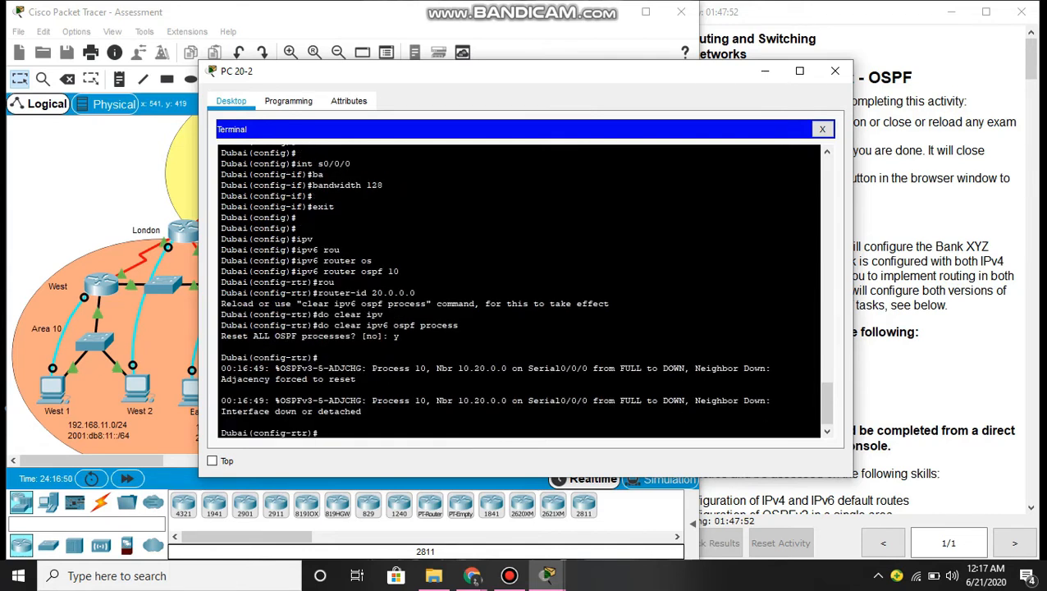
type("exit")
key("Return")
key("Return")
key("Return")
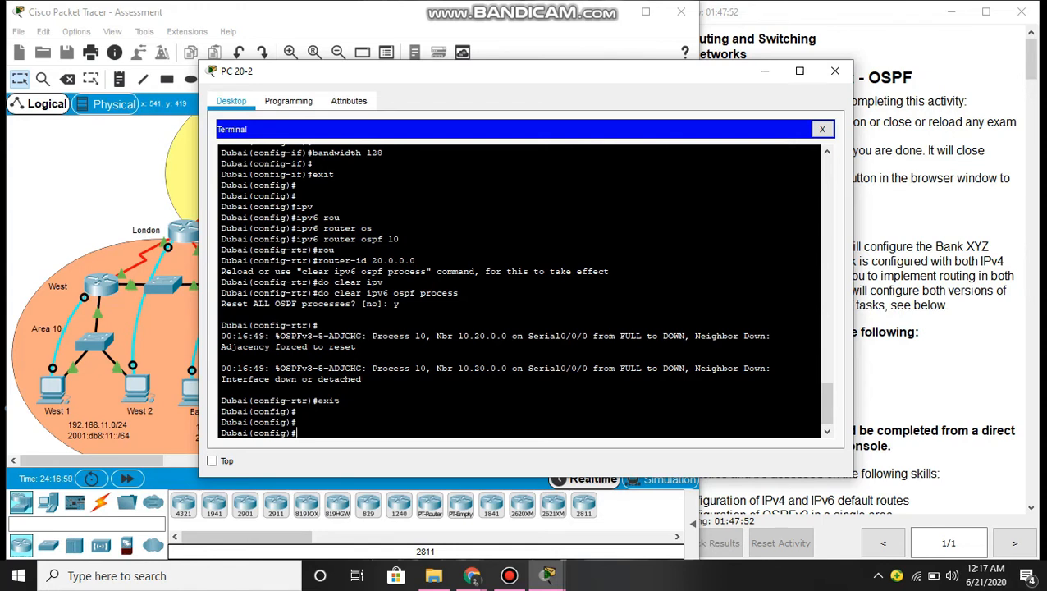
type("rou")
key("Tab")
type("os")
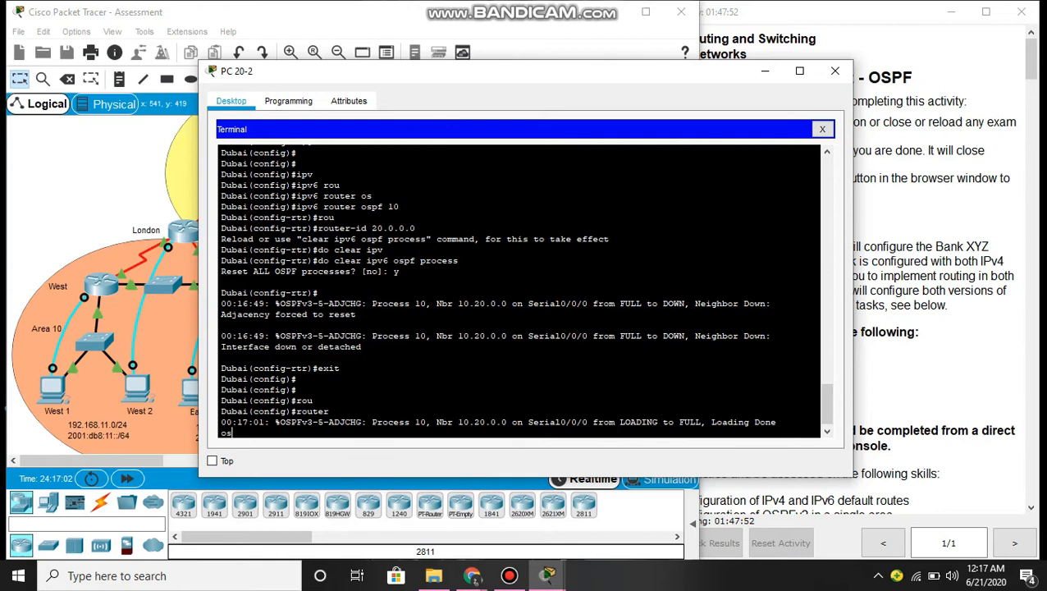
key("BackSpace")
key("BackSpace")
key("Return")
- Set the auto-cost reference bandwidth of Dubai's IPv4 OSPF process 10 to 1000 and return to global configuration mode
type("rou")
key("Tab")
type("os")
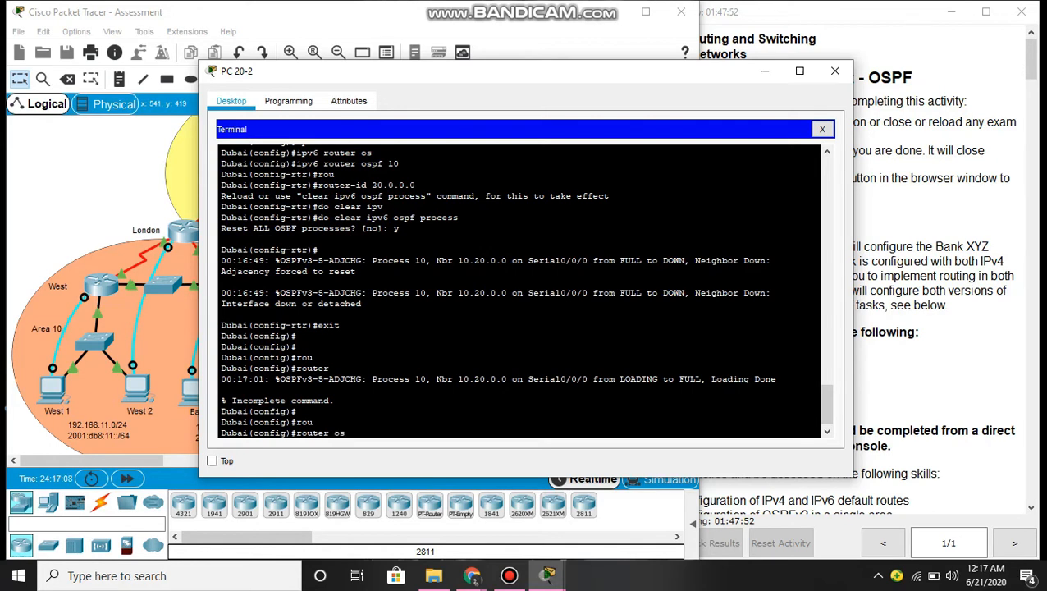
key("Tab")
type("10")
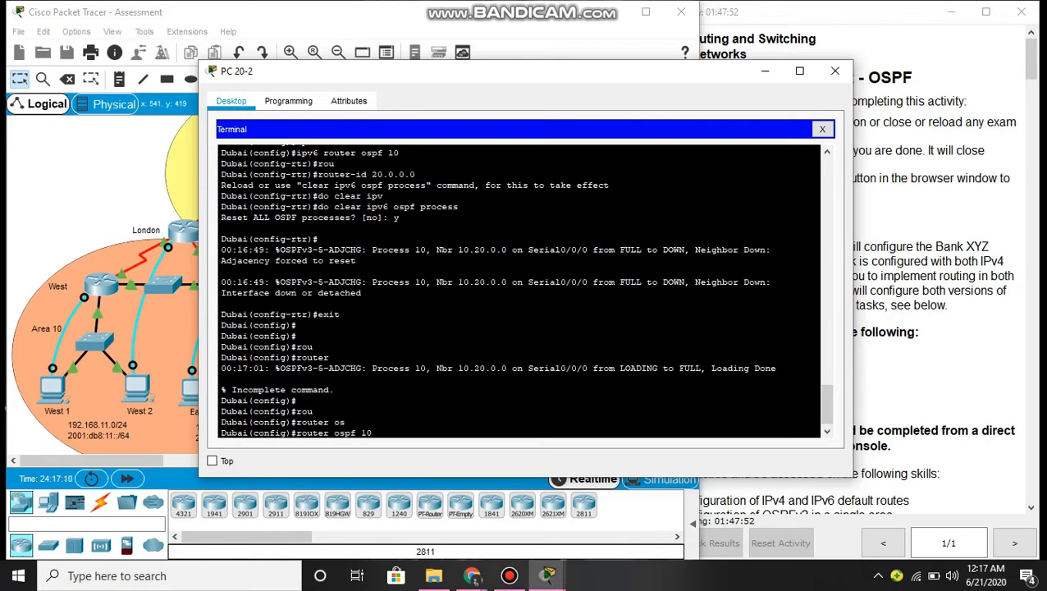
key("Return")
type("au")
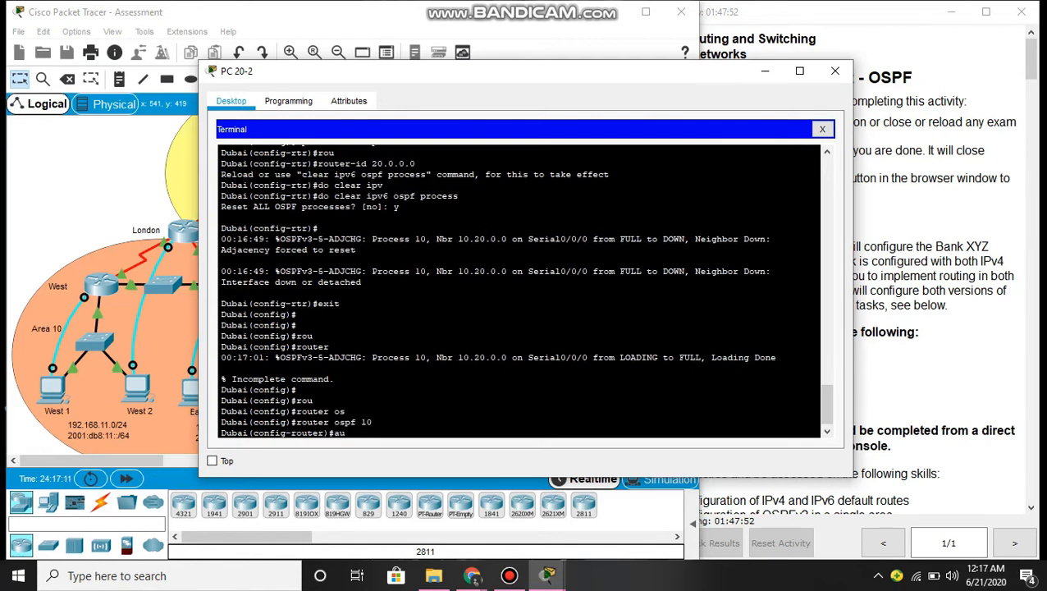
key("Tab")
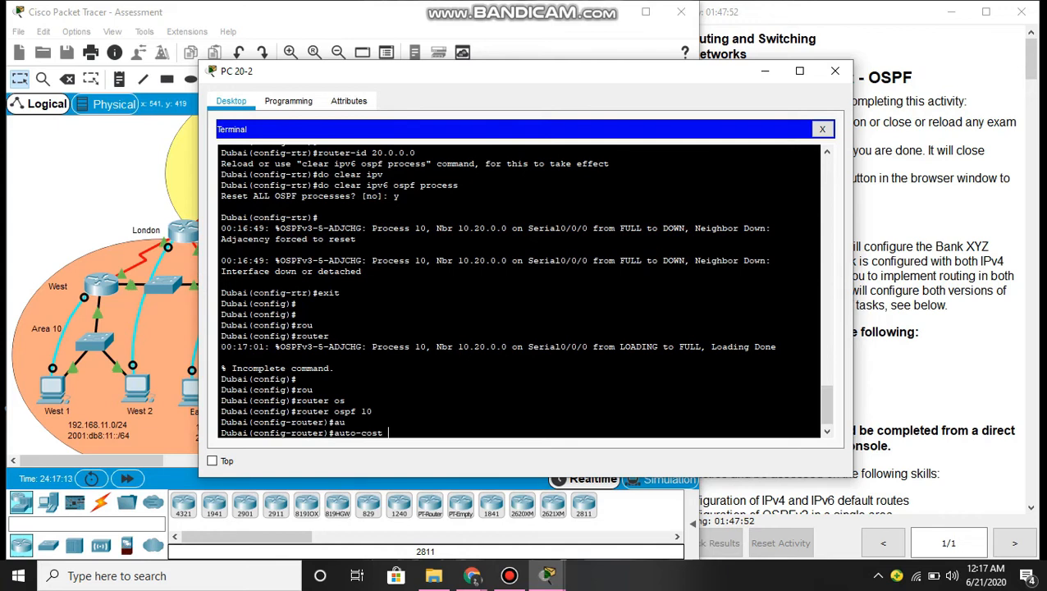
type("r")
key("Tab")
type("1000")
key("Return")
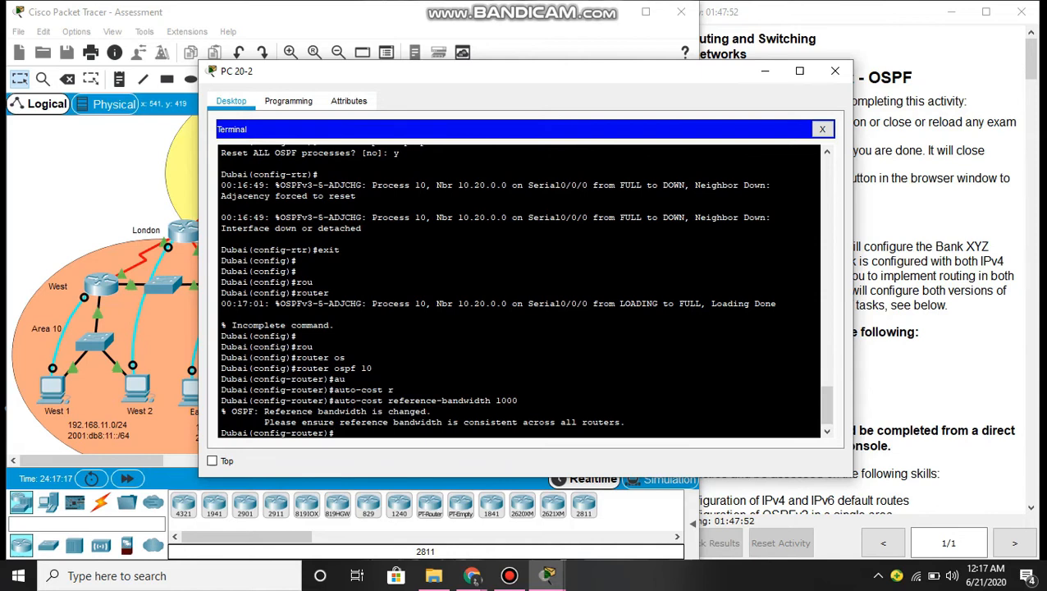
key("Return")
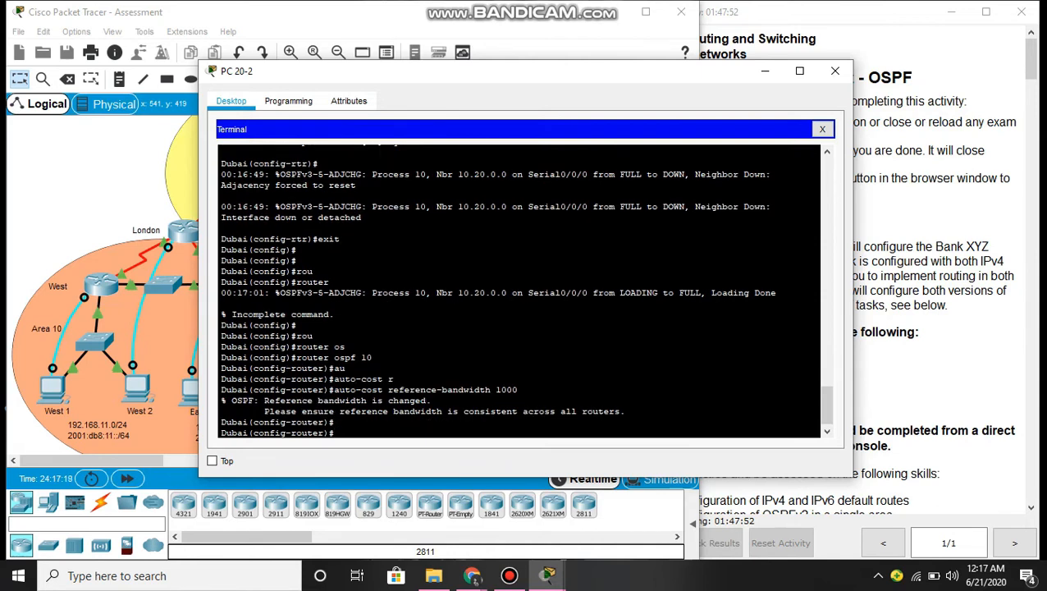
type("exit")
key("Return")
- Set the auto-cost reference bandwidth of Dubai's IPv6 OSPF process 10 to 1000
type("ipv")
key("Tab")
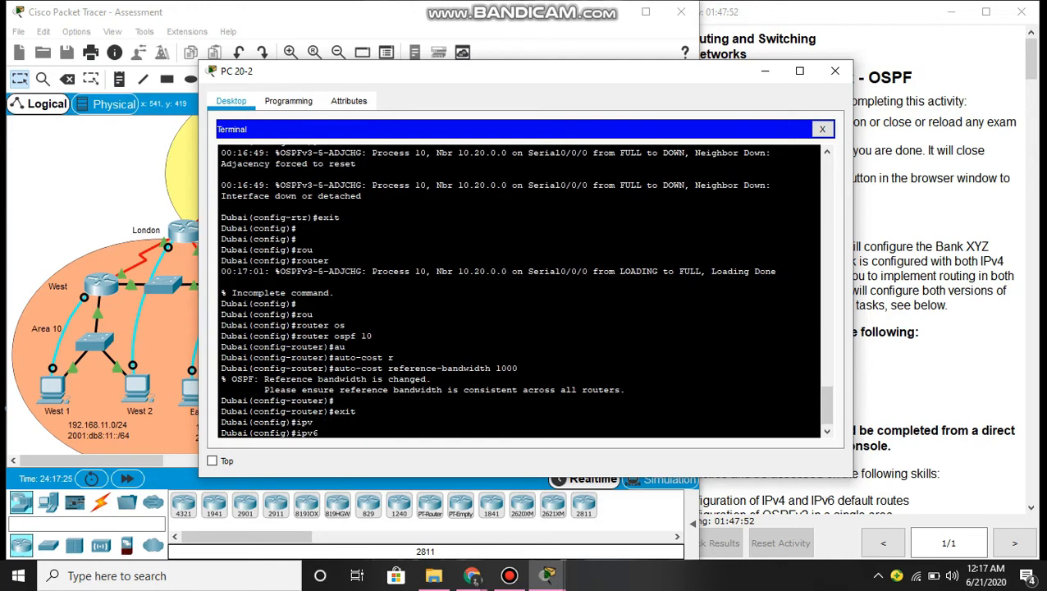
type("rou")
key("Tab")
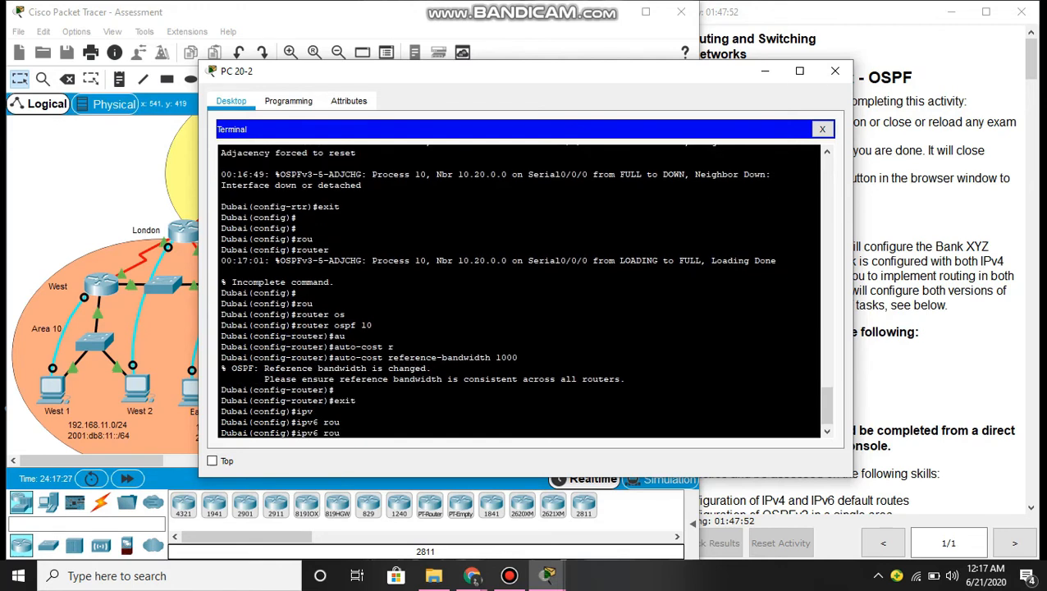
type("ter os")
key("Tab")
type("10")
key("Return")
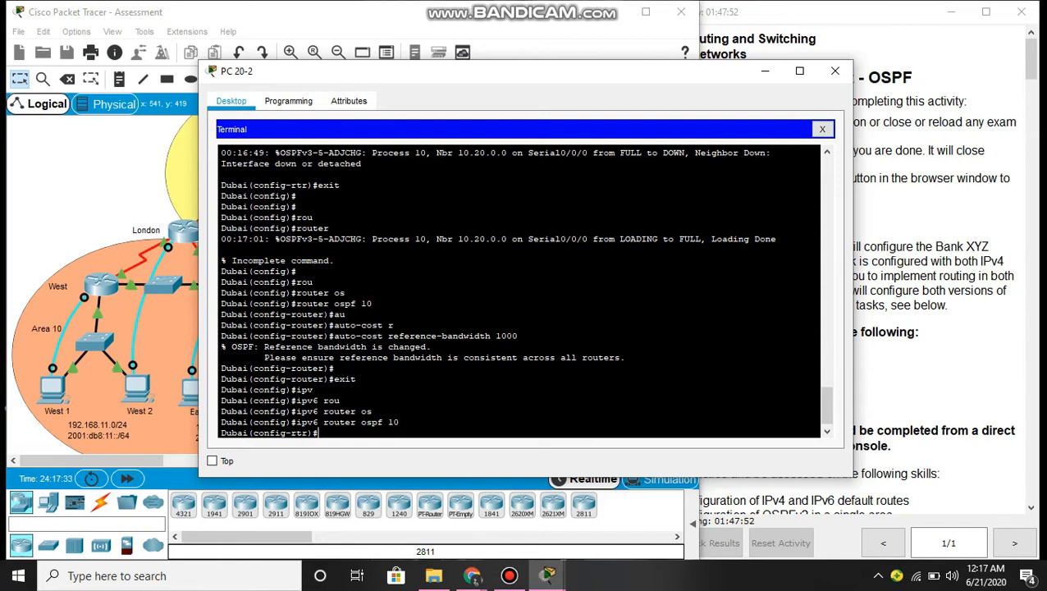
type("au")
key("Tab")
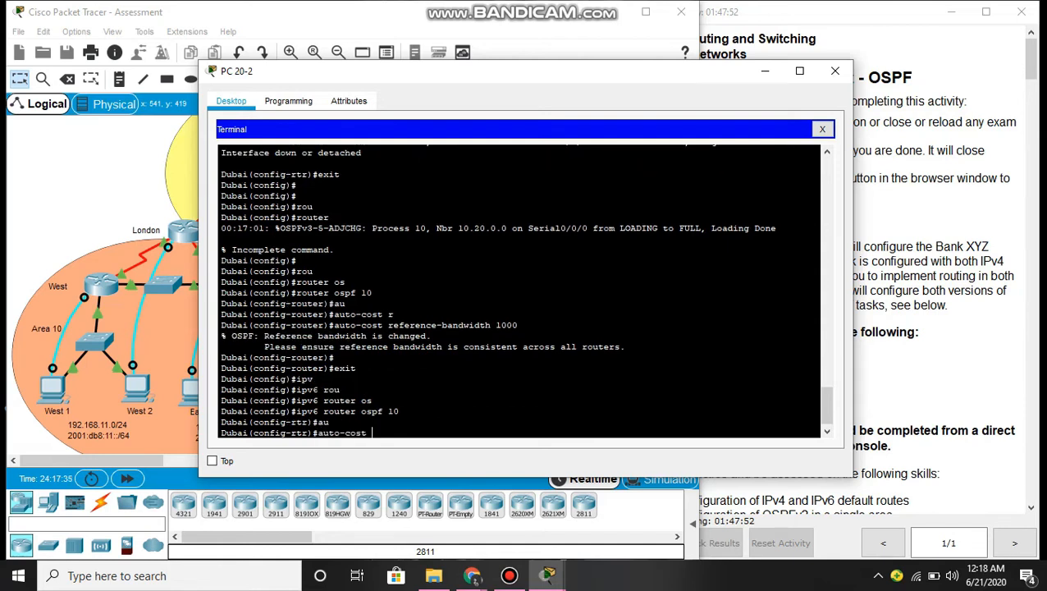
type("r")
key("Tab")
type("1000")
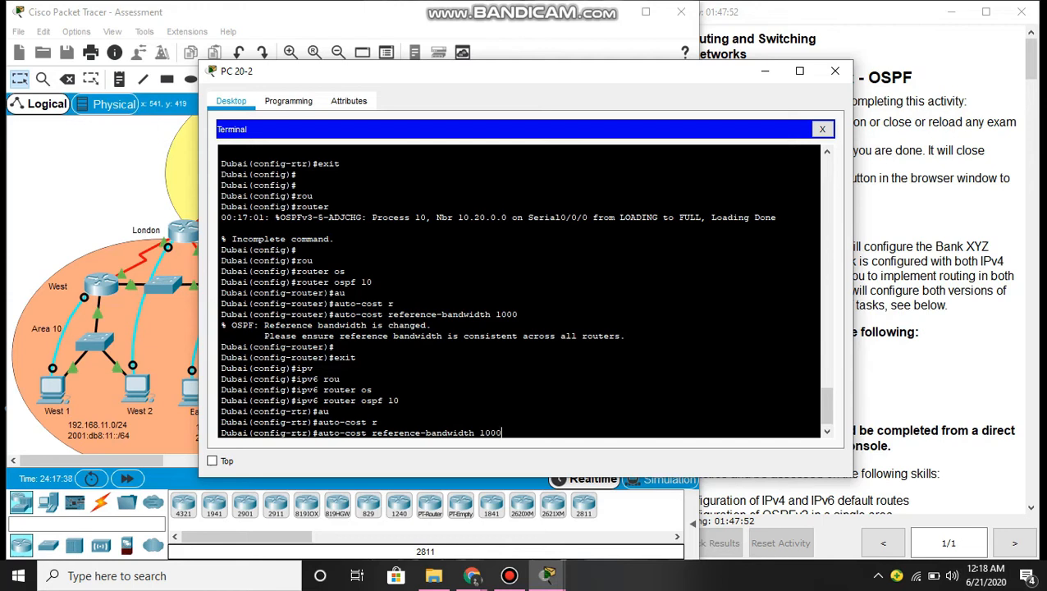
key("Return")
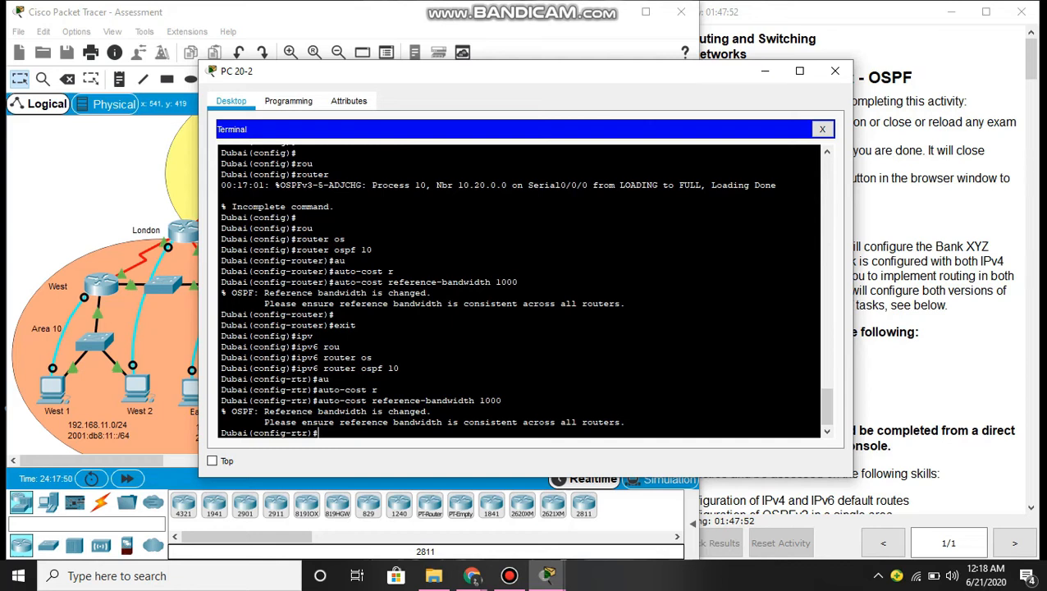
- Open a console session to the West router from the West 1 PC's terminal and enter global configuration mode
left_click(765, 71)
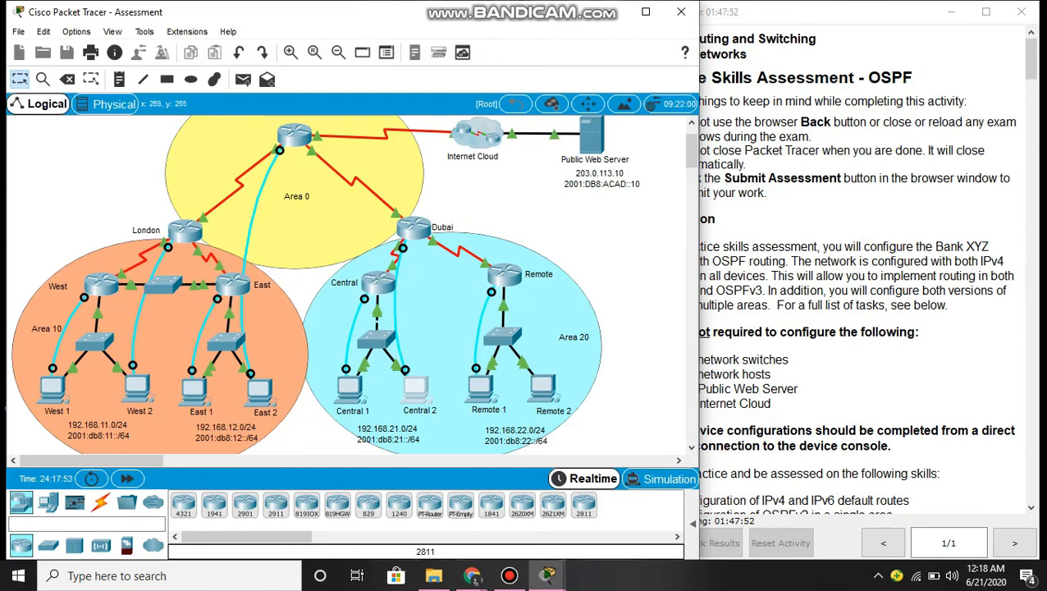
left_click(52, 386)
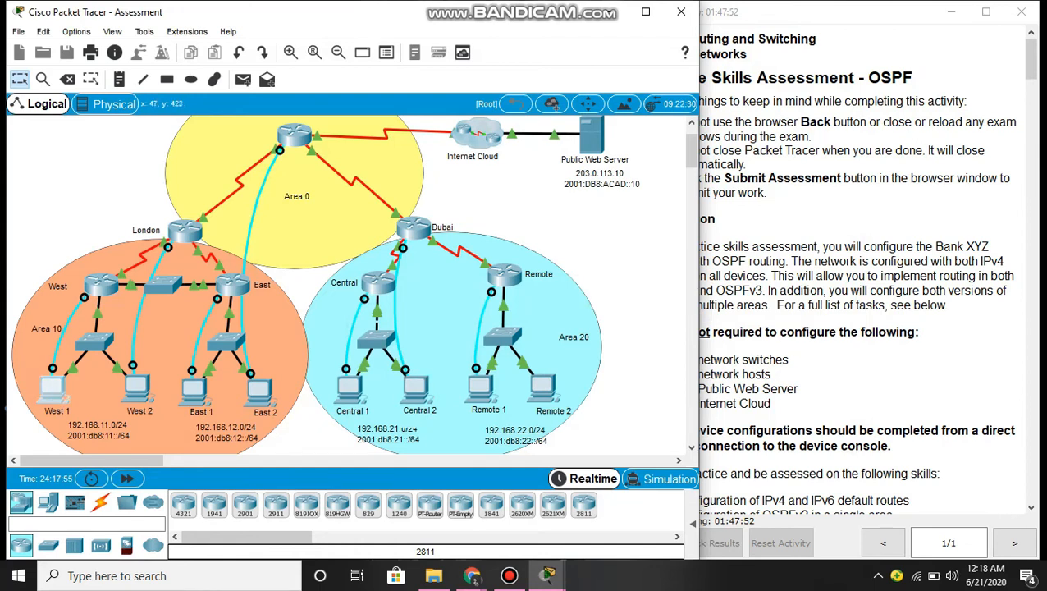
left_click(521, 170)
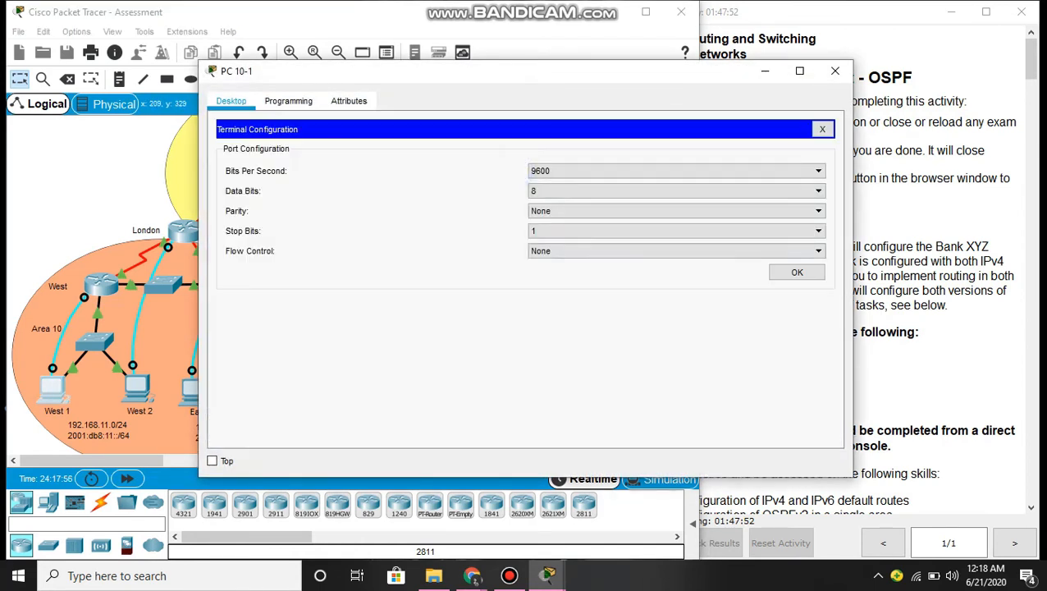
left_click(782, 274)
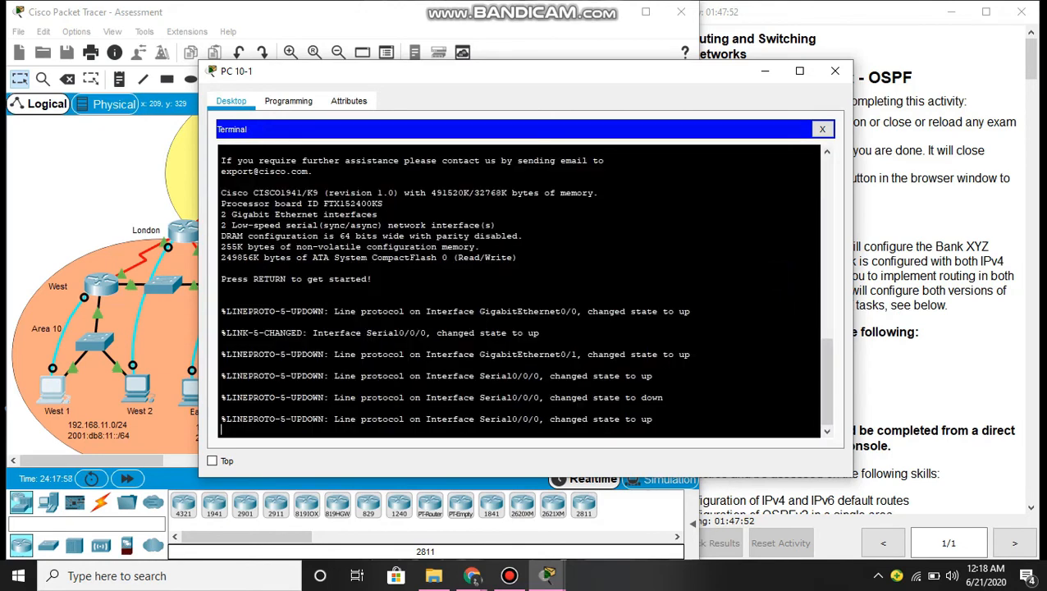
key("Return")
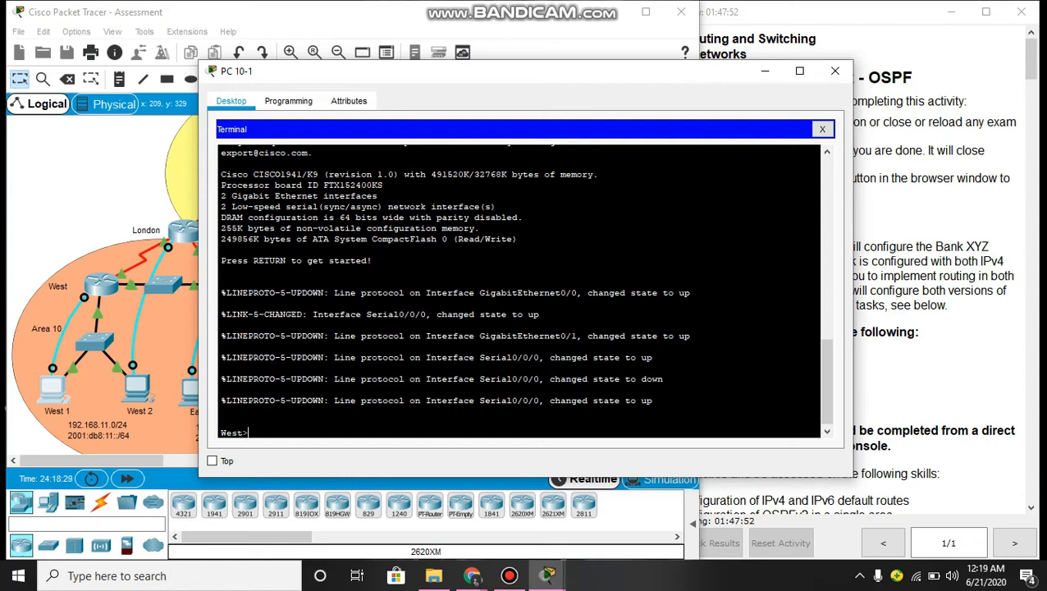
type("ena")
key("Return")
type("conf t")
key("Return")
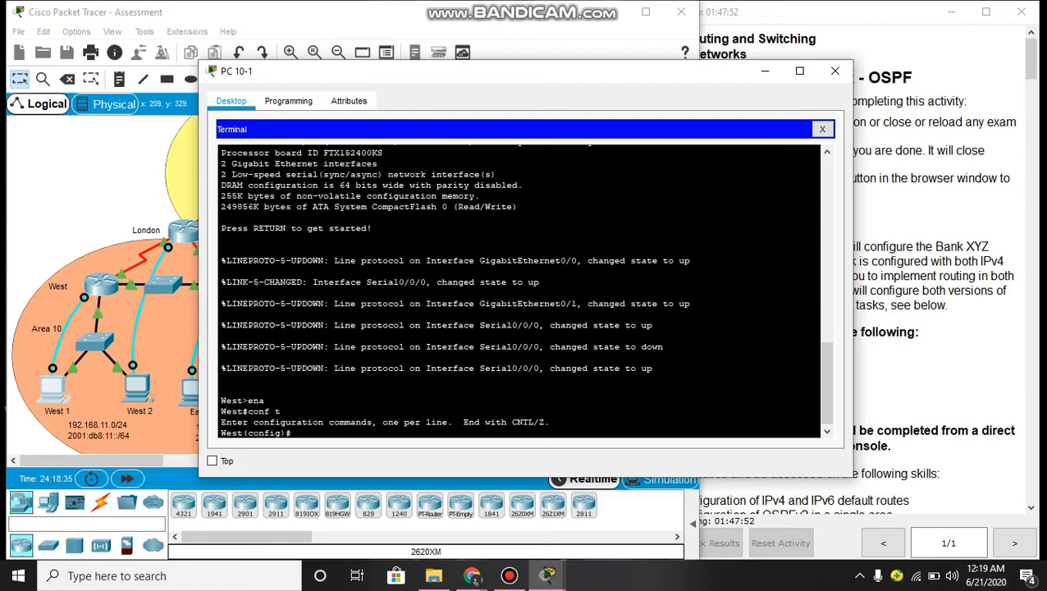
- Advertise network 172.16.10.0 with wildcard 0.0.0.3 in area 10 under OSPF process 10 on West
type("rou")
key("Tab")
type("os")
key("Tab")
type("10")
key("Return")
type("ne")
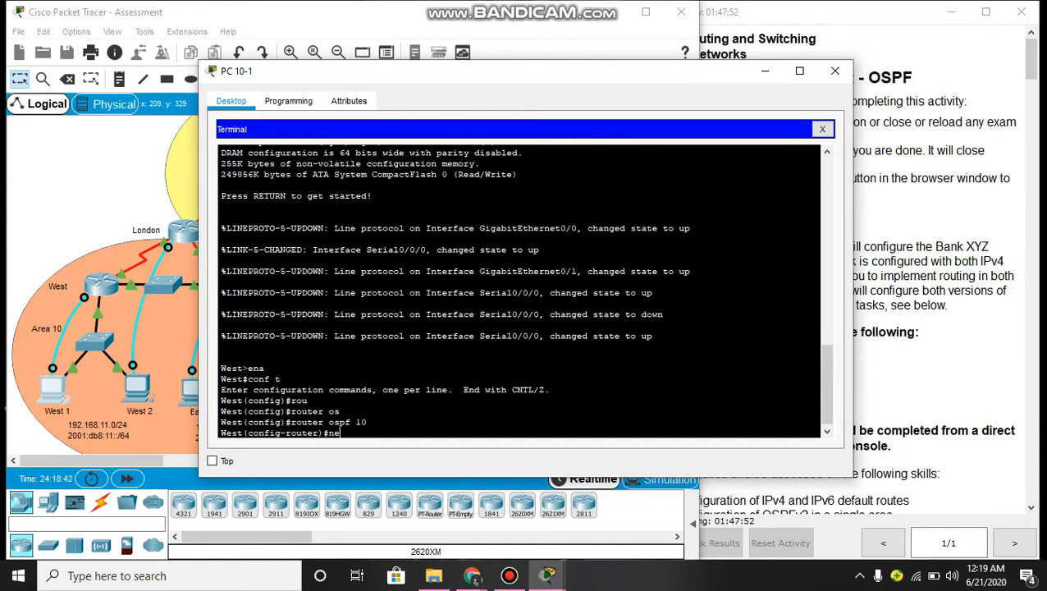
type("t")
key("Tab")
type("172")
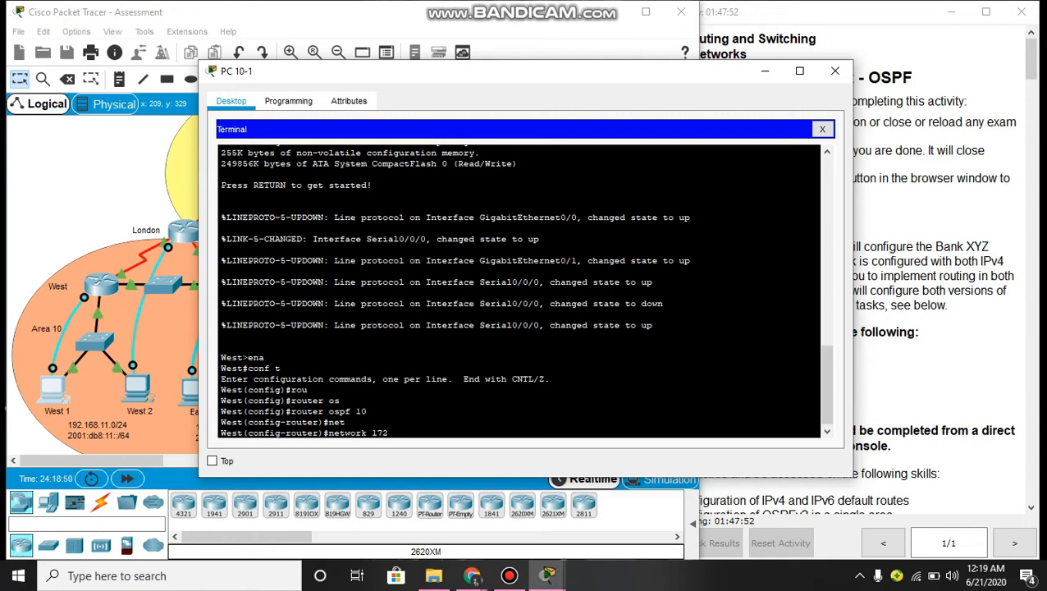
type(".16.10.0 0.0.0.3 area 10")
key("Return")
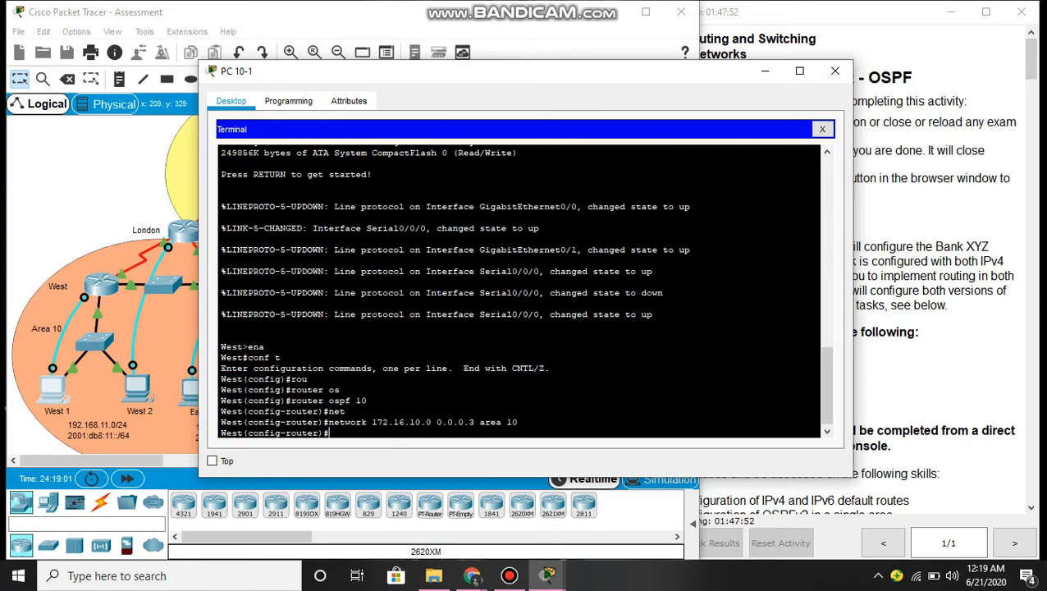
type("net")
key("Tab")
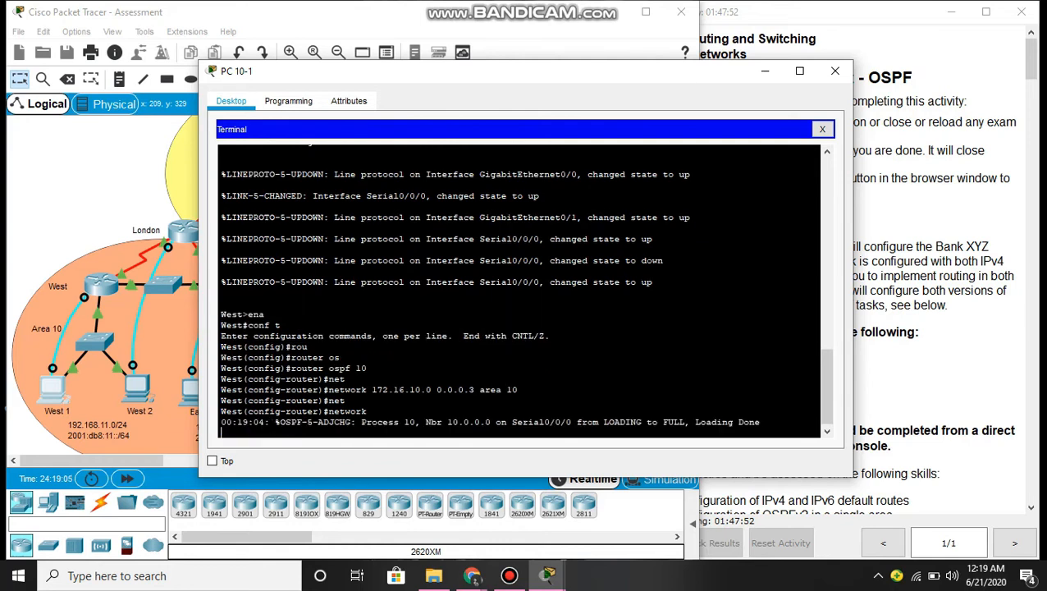
key("Return")
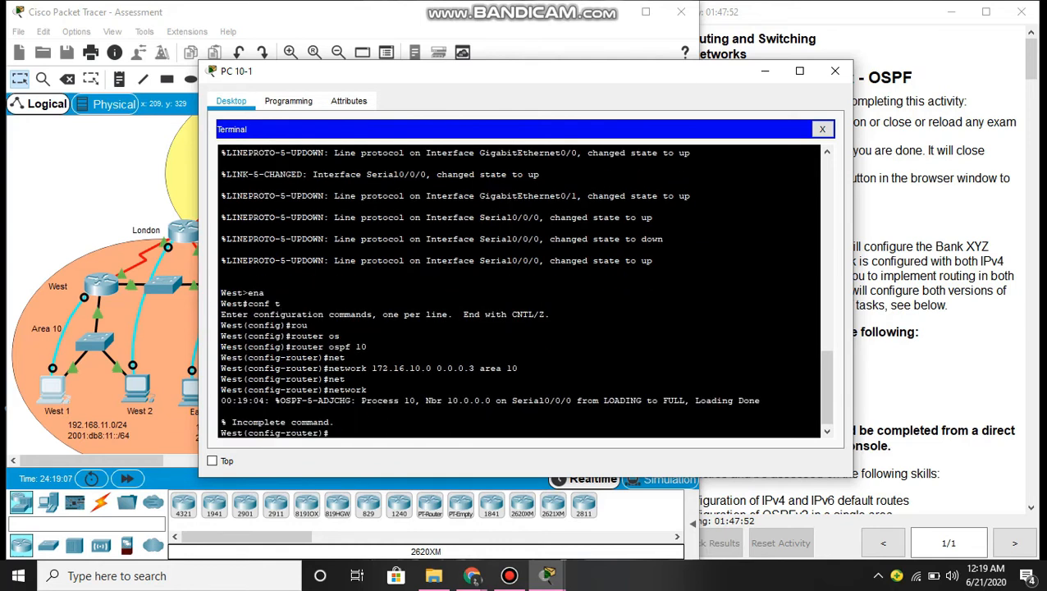
- Advertise network 192.168.11.0 with wildcard 0.0.0.255 in area 10 under West's OSPF process 10
type("net")
key("Tab")
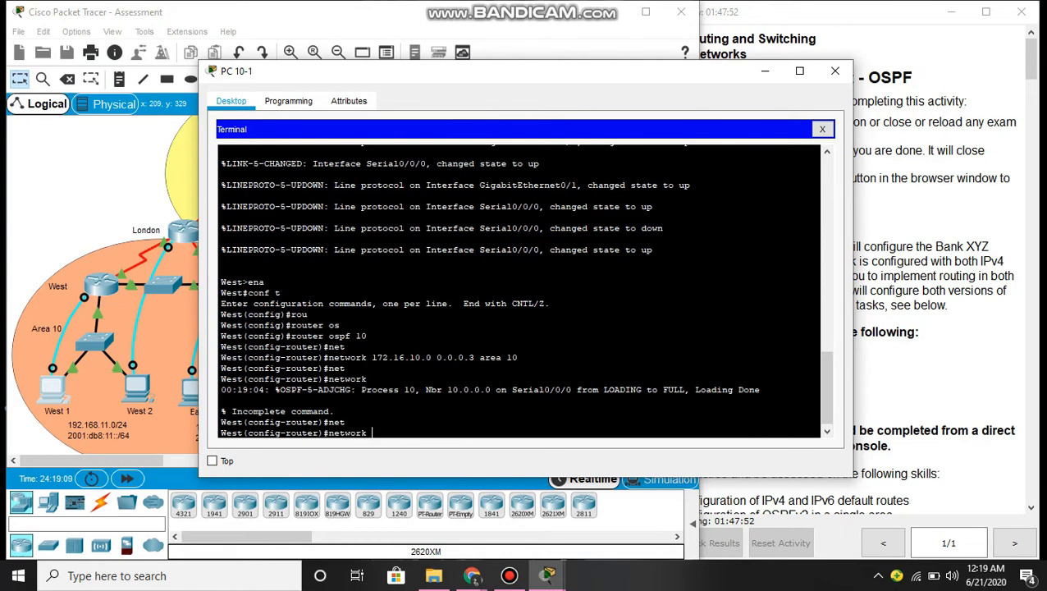
type("192.168.11.0 0.0.0.255")
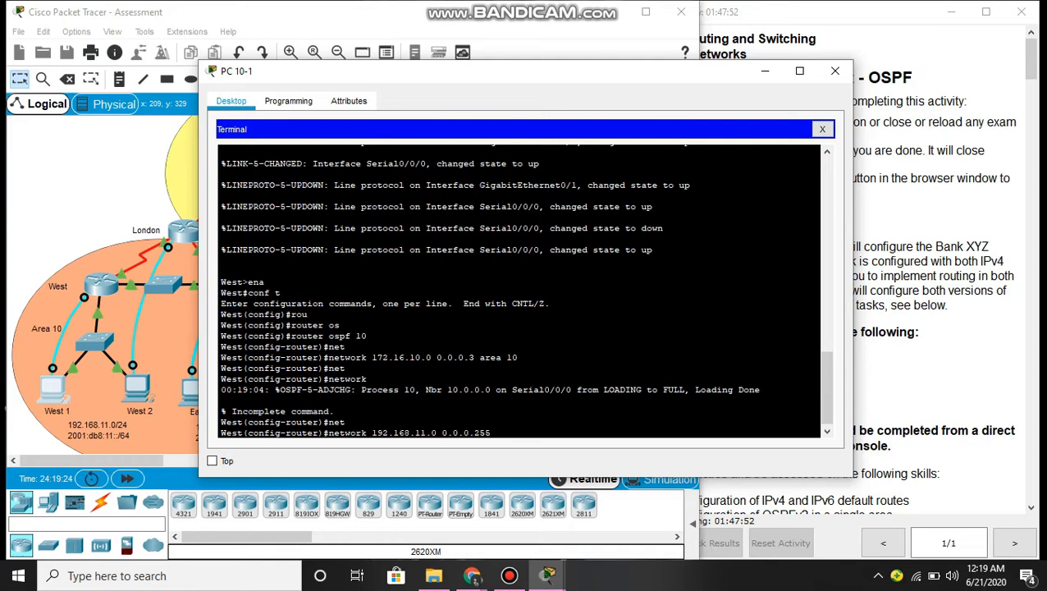
type(" area 10")
key("Return")
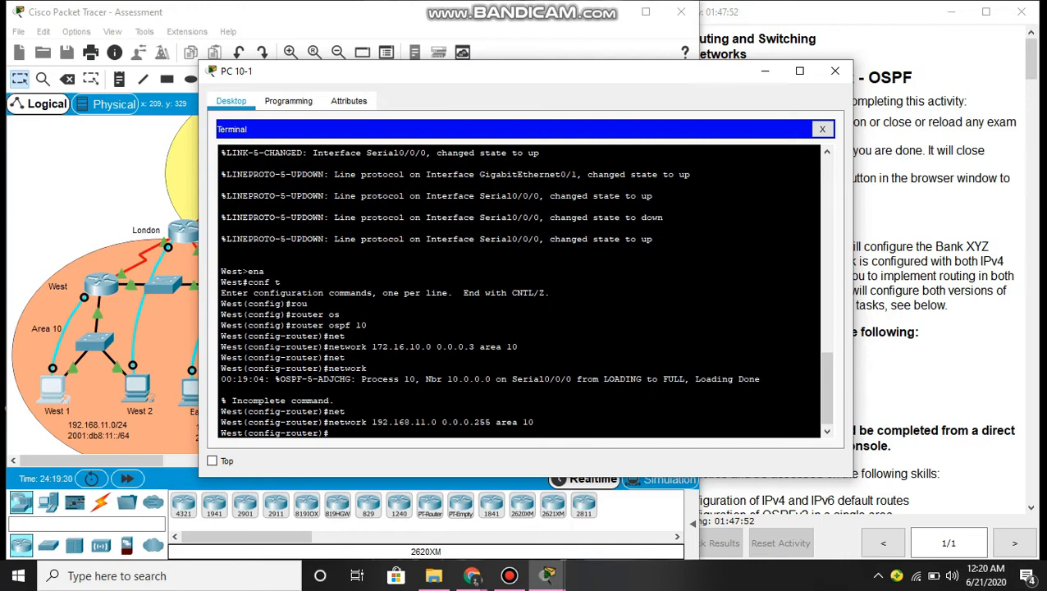
- Advertise network 172.16.10.8 with wildcard 0.0.0.3 in area 10 under West's OSPF process 10
type("net")
key("Tab")
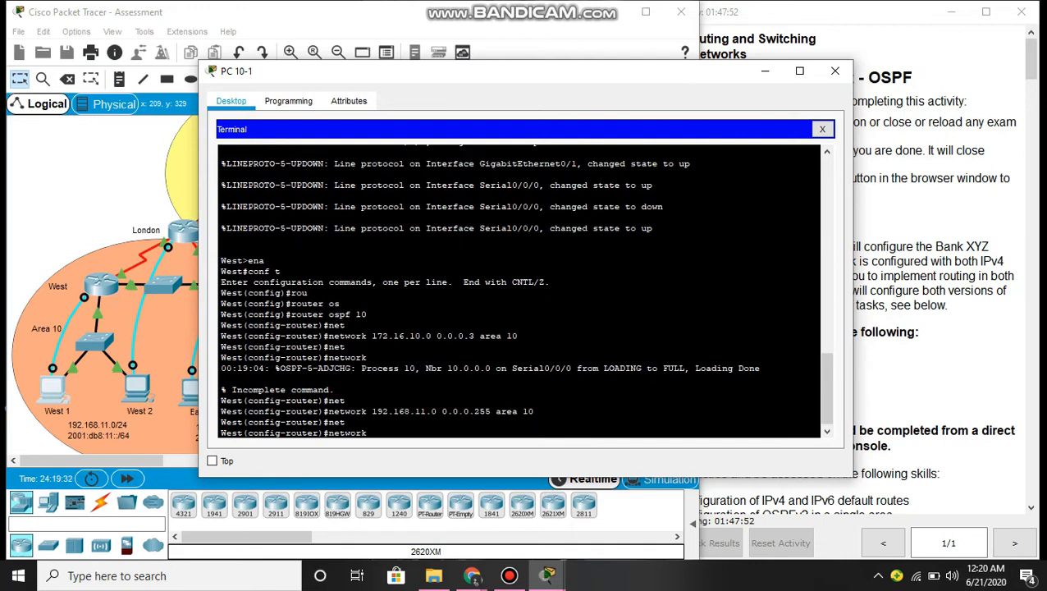
type("172.16.10.8 0.0.0.10")
key("Return")
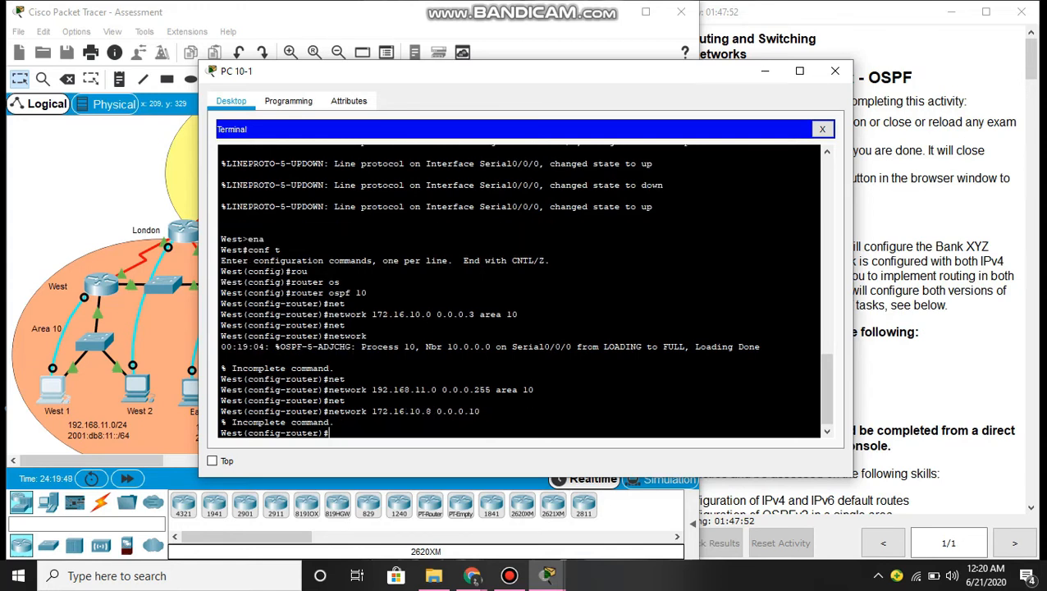
key("Up")
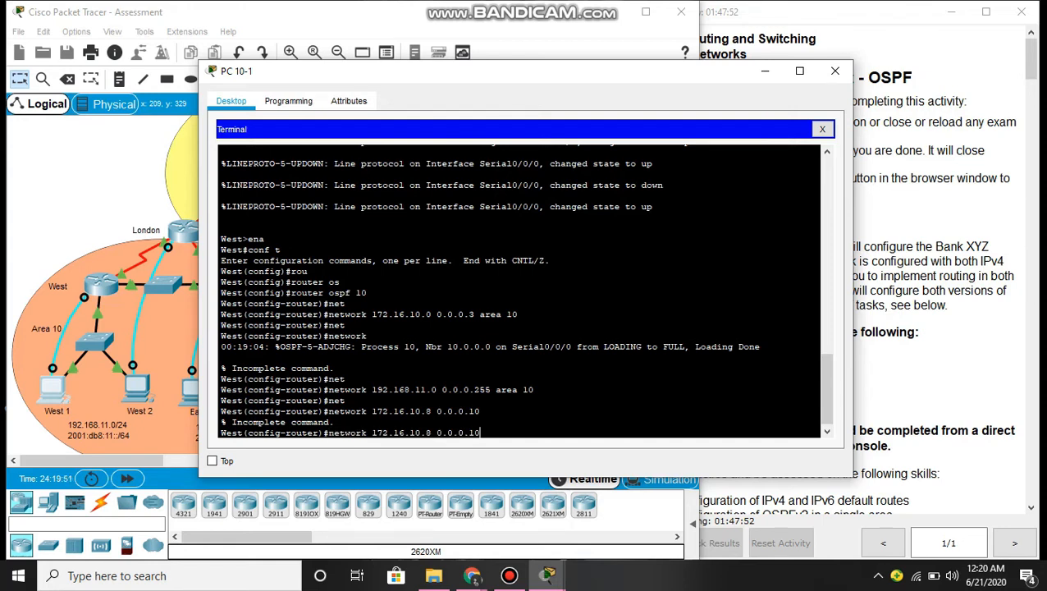
key("BackSpace")
key("BackSpace")
type("3 ara")
key("BackSpace")
type("ea 10")
key("Return")
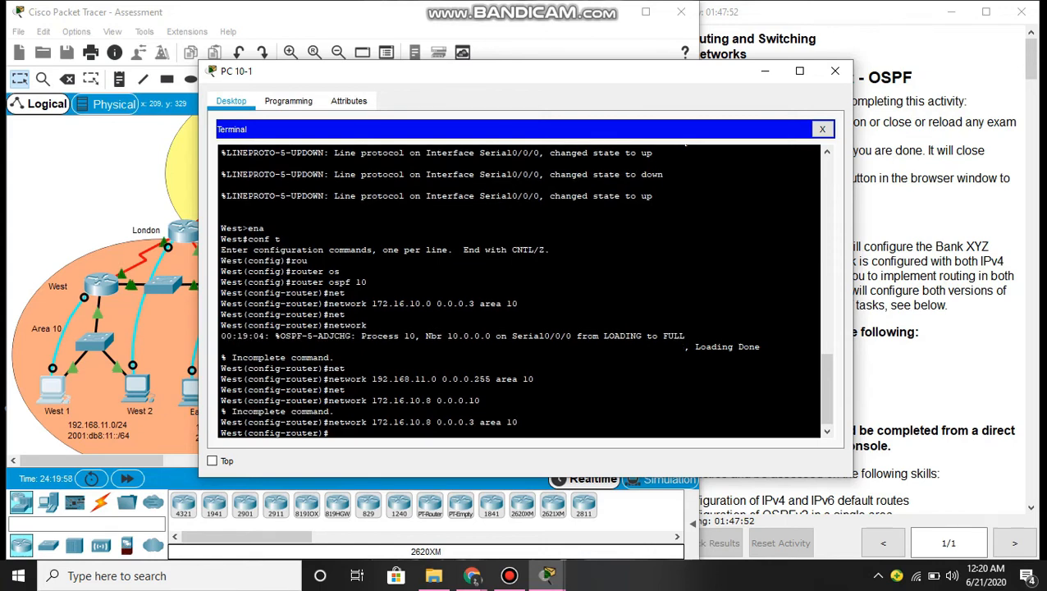
- Set the router ID of West's IPv4 OSPF process 10 to 10.1.1.1
type("rou")
key("Tab")
type("10.1.1.1")
key("Return")
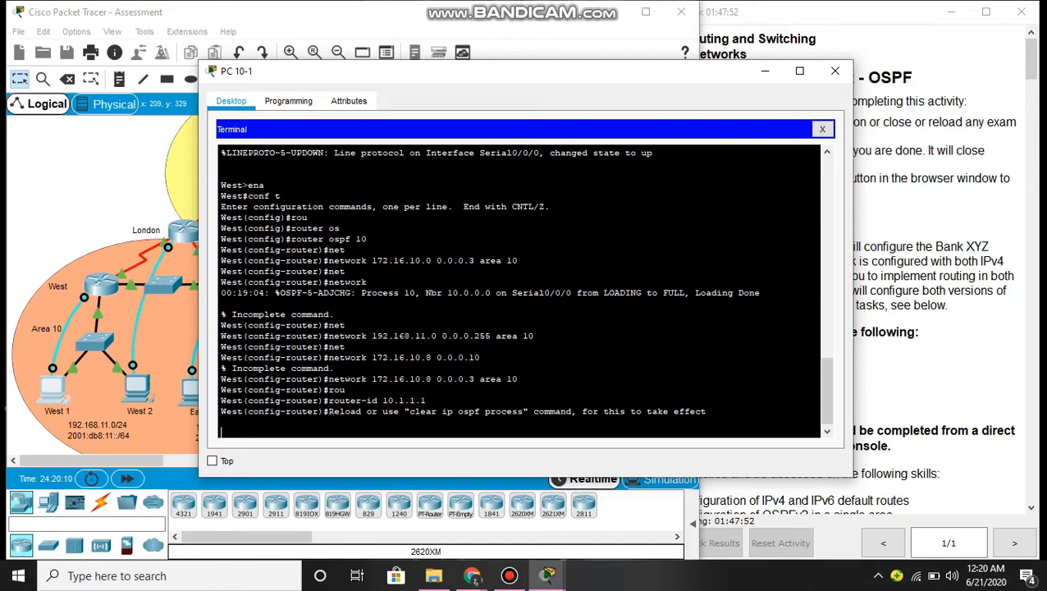
key("Return")
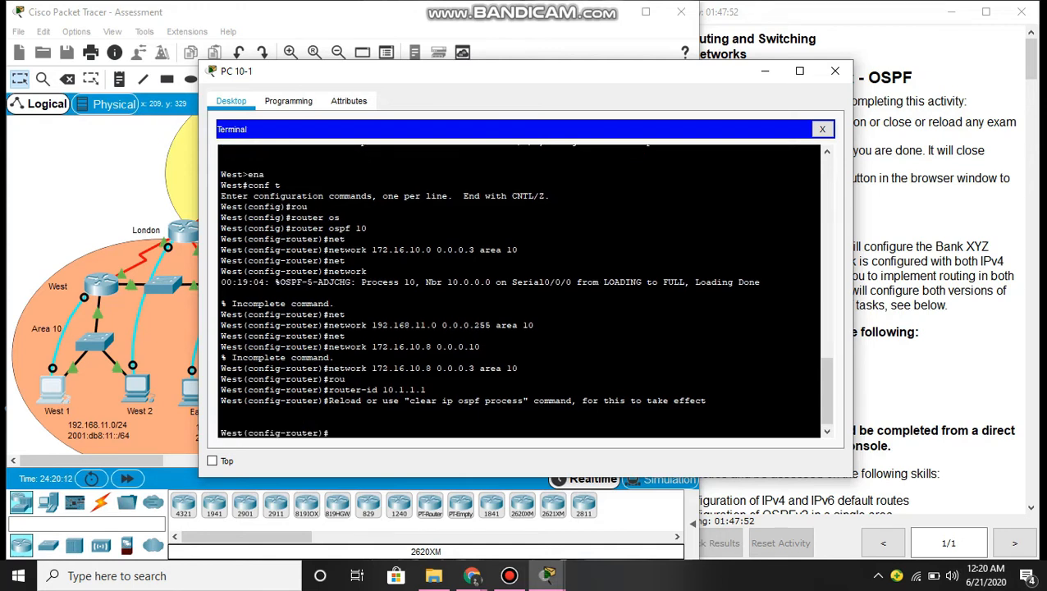
- Reset all OSPF processes on West with do clear ip ospf process, answering yes to the confirmation
type("do clear ip")
left_click_drag(339, 400, 366, 401)
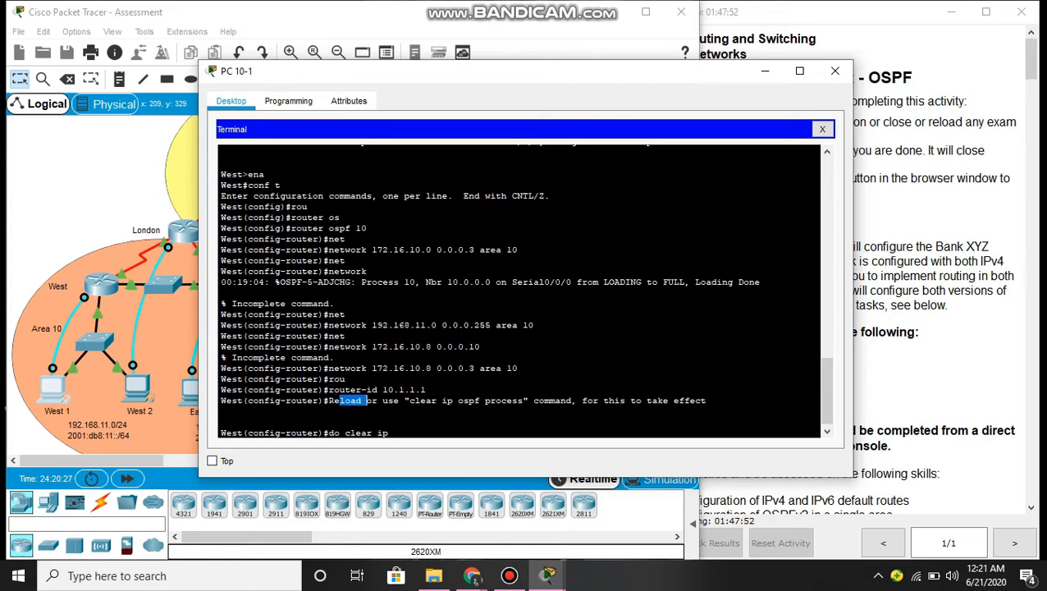
left_click(426, 430)
type("ospf process")
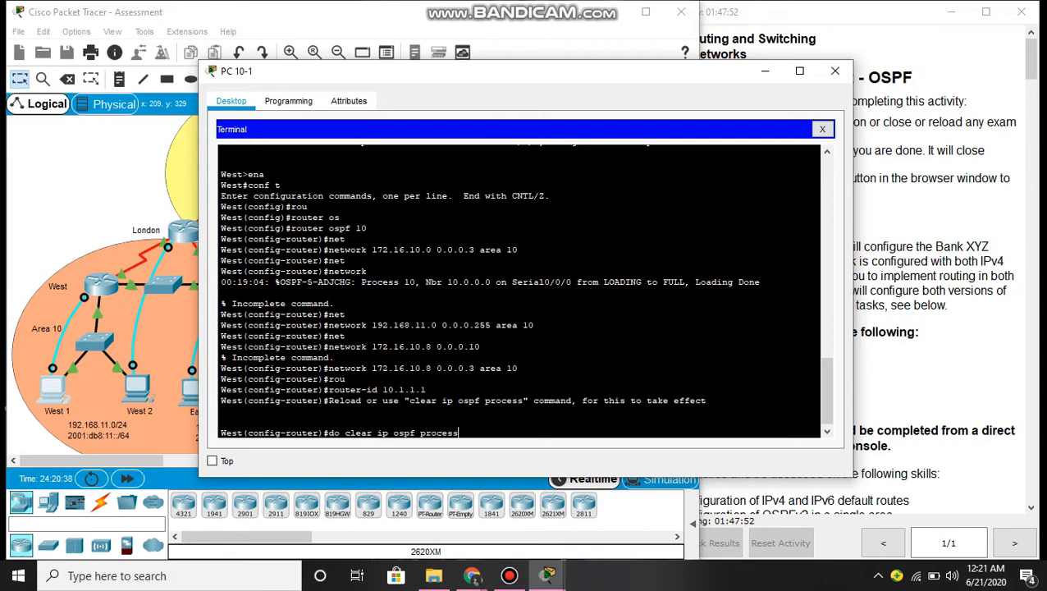
key("Return")
type("yes")
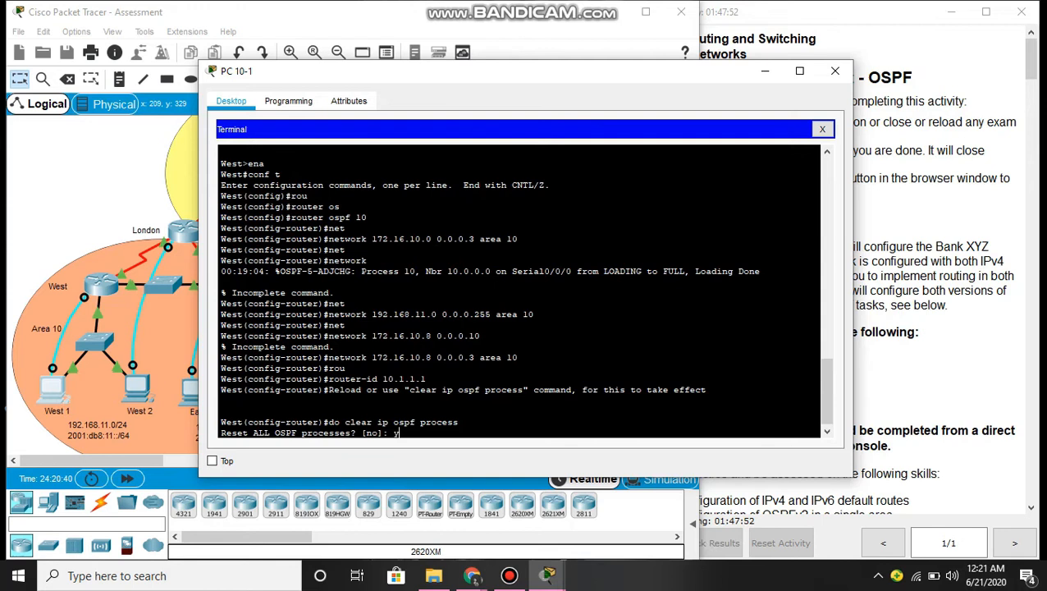
key("Return")
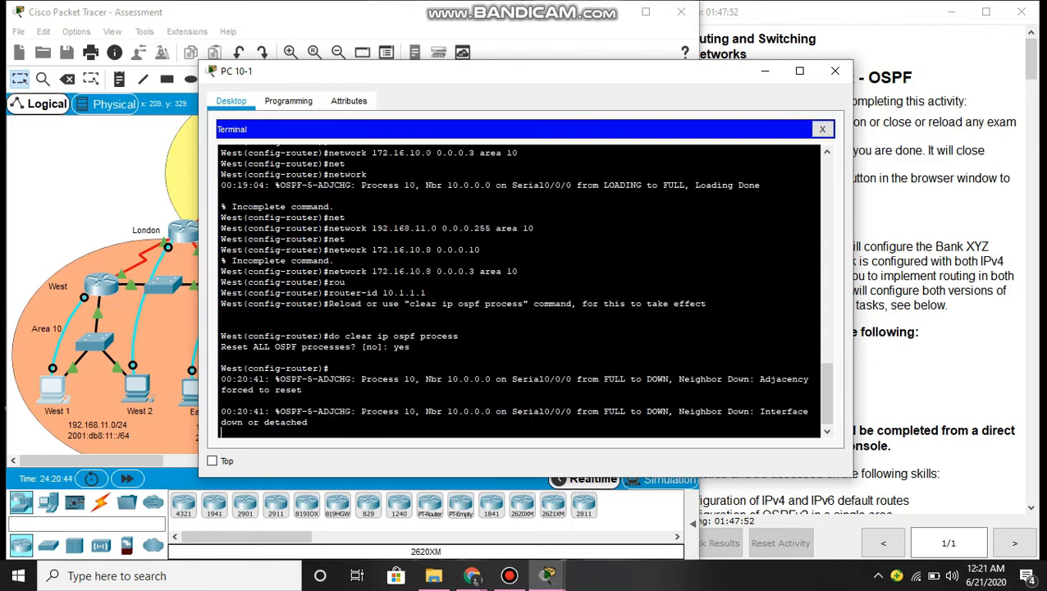
- Exit the OSPF router configuration on West to return to global configuration mode
key("Return")
type("exit")
key("Return")
key("Return")
key("Return")
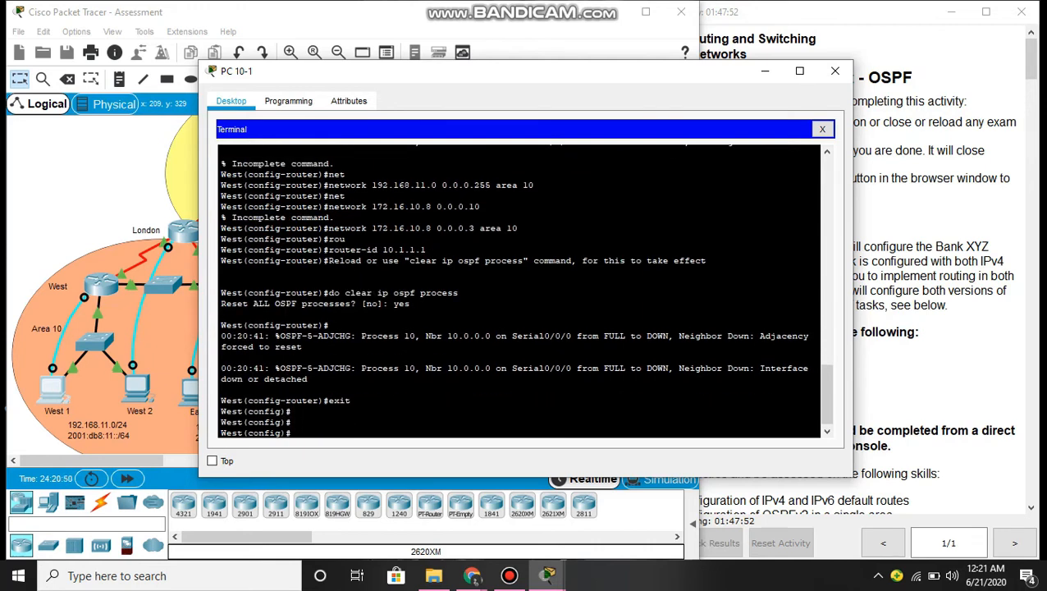
key("Return")
key("Return")
- Enable IPv6 unicast routing on the West router
type("ip")
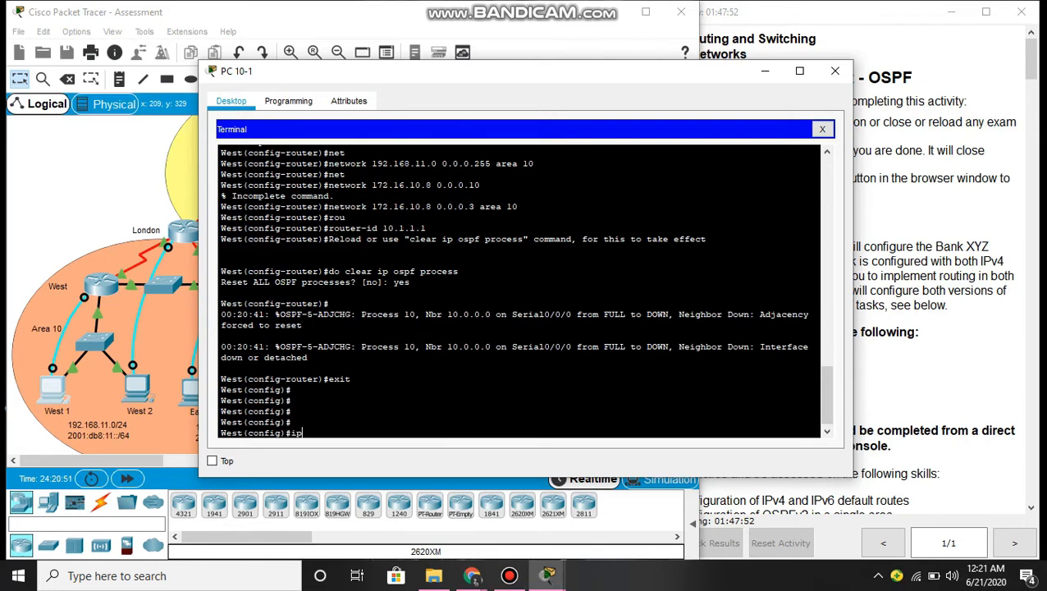
type("v")
key("Tab")
type("un")
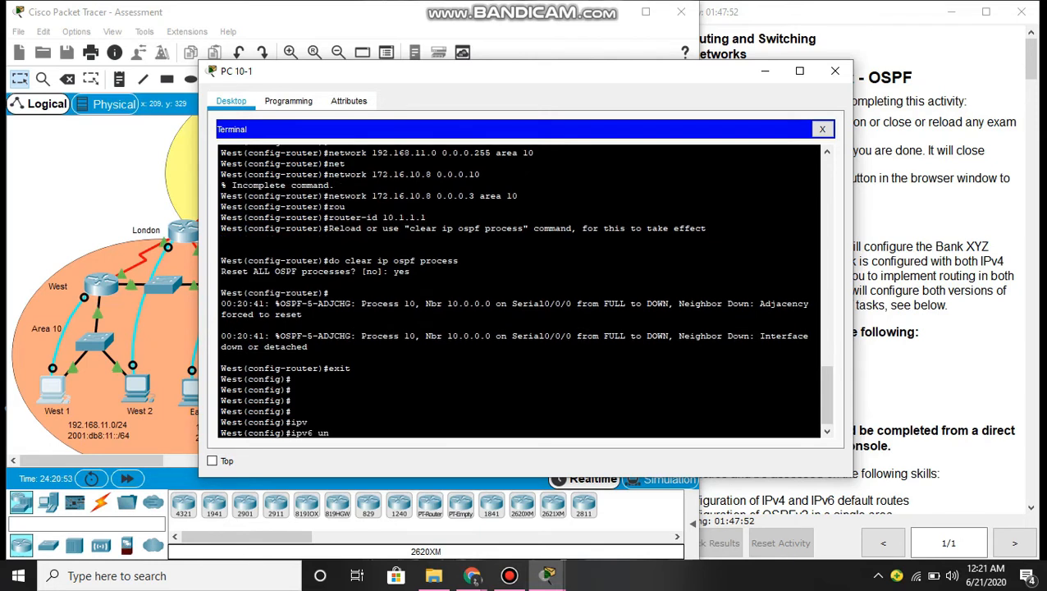
key("Tab")
key("Return")
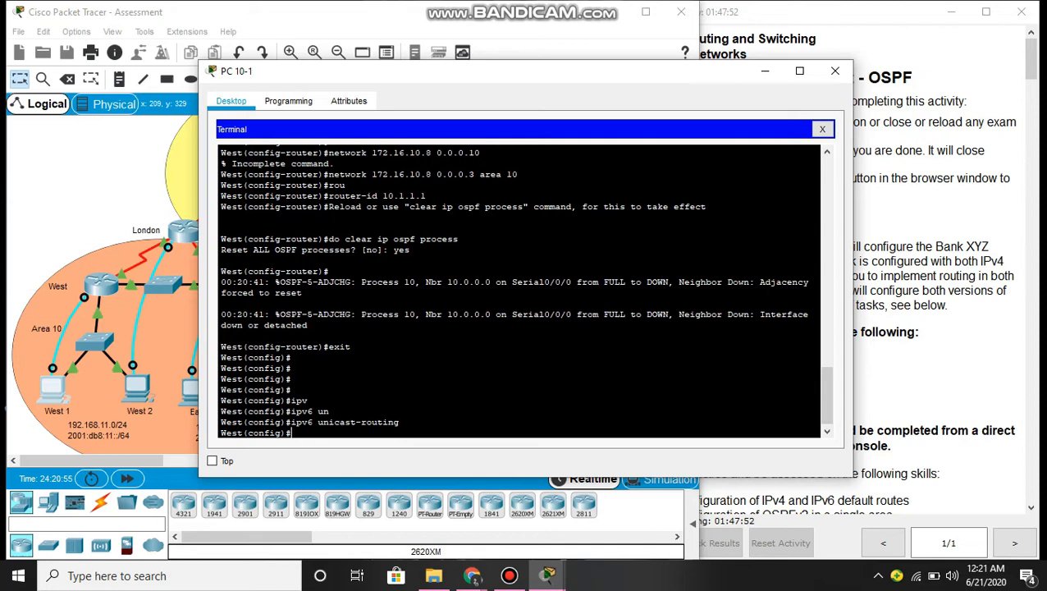
type("int")
key("Tab")
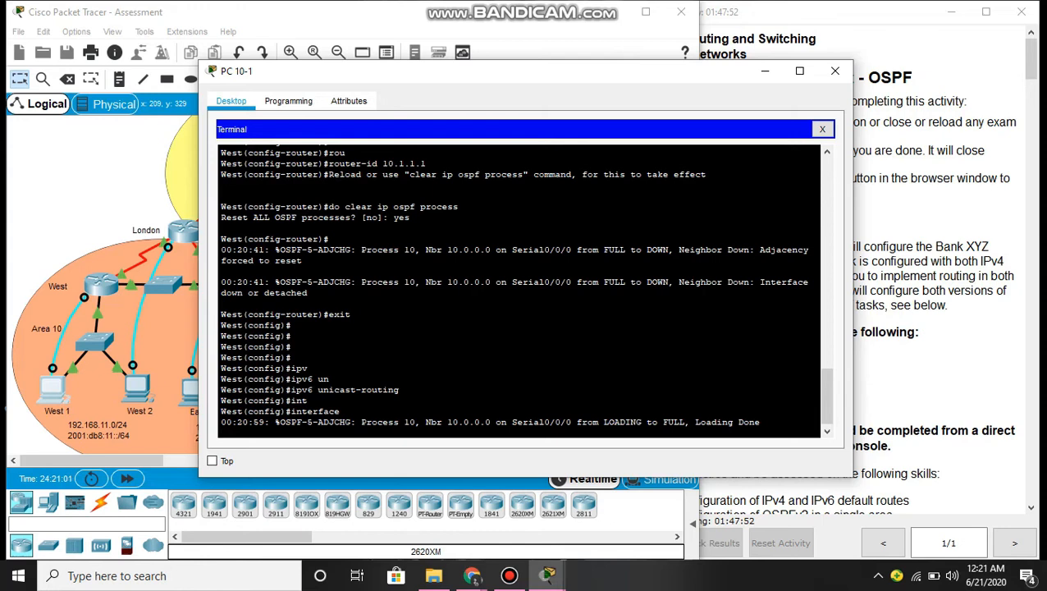
scroll(513, 290, "up", 1)
key("BackSpace")
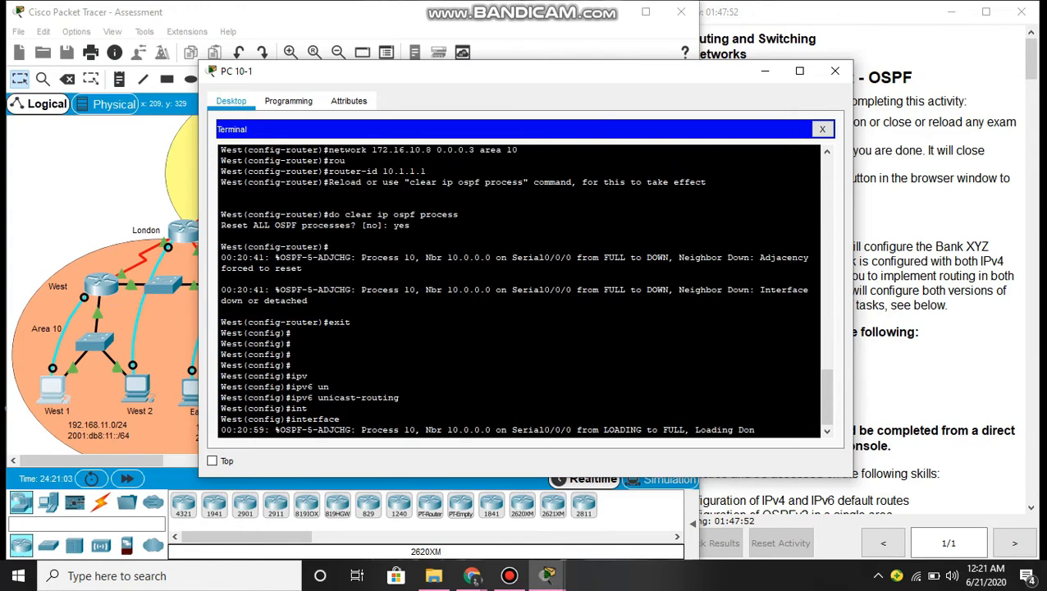
key("Return")
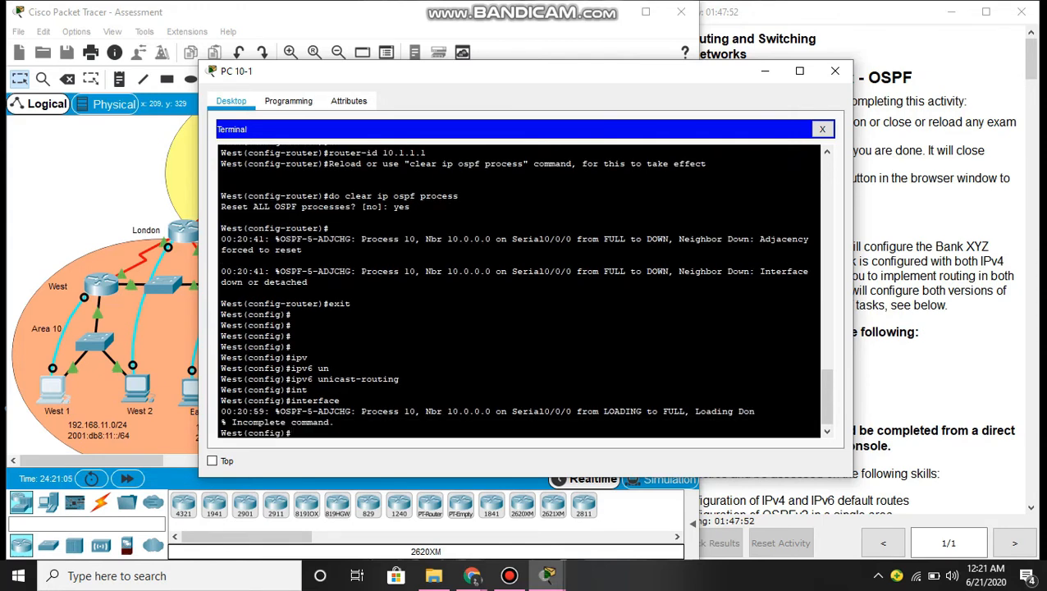
key("Return")
- Assign West's interface s0/0/0 to IPv6 OSPF process 10 in area 10, and return to global configuration mode
type("int s")
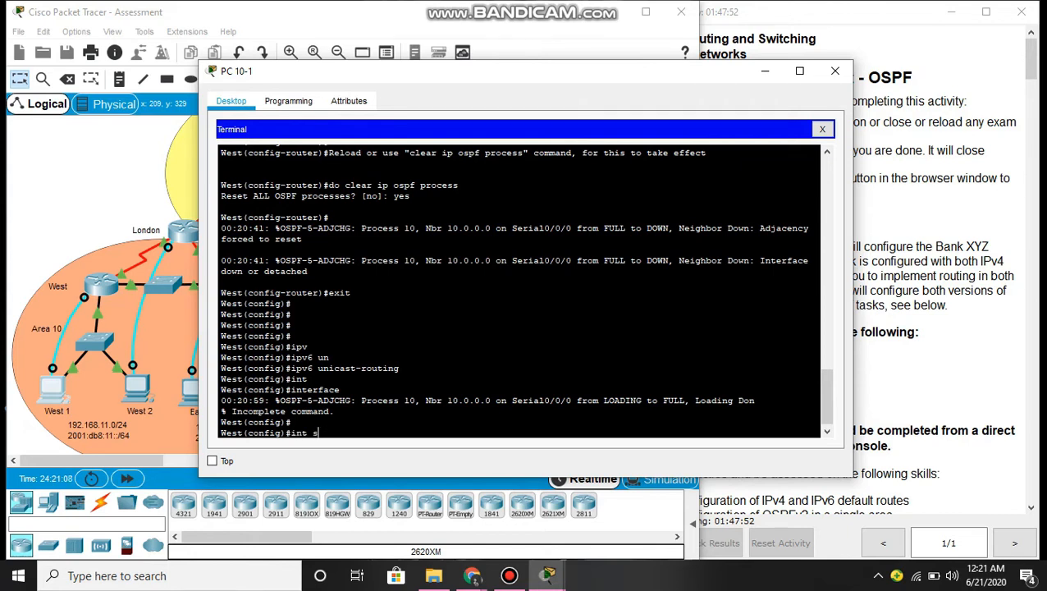
type("0/0/0")
key("Return")
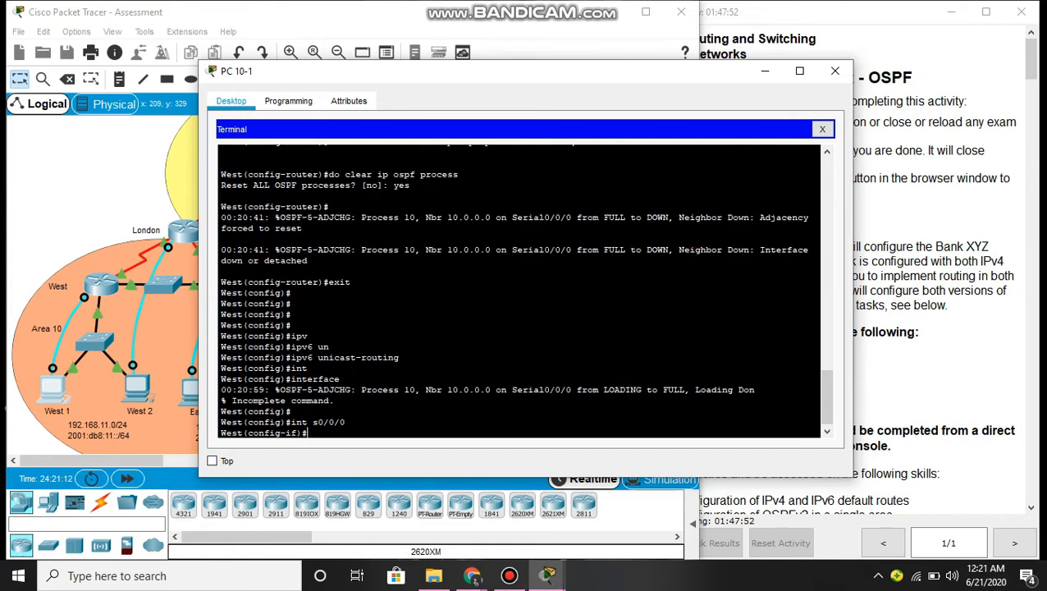
type("ipv")
key("Tab")
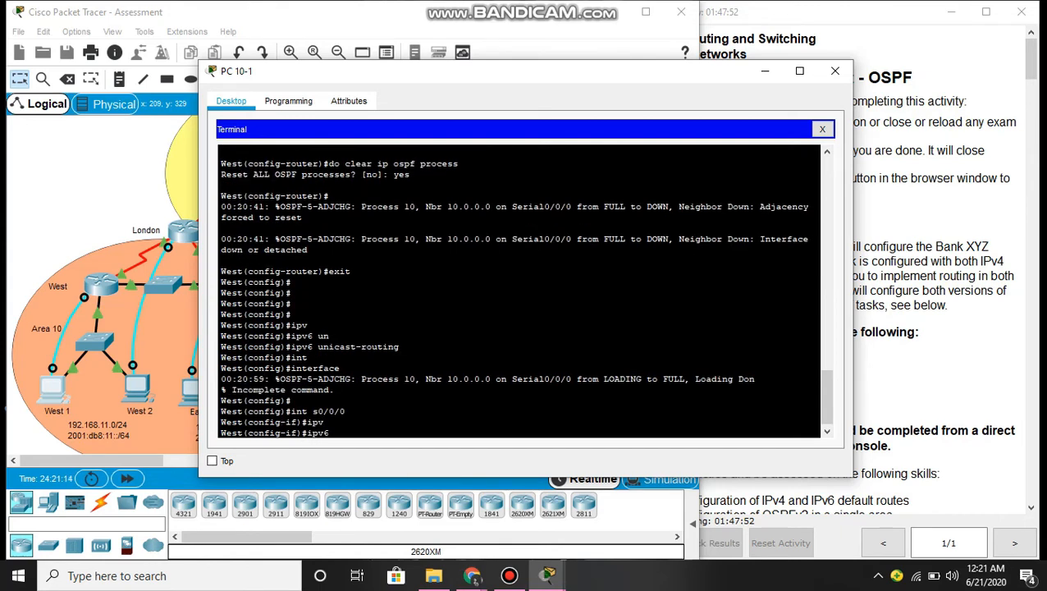
type("os")
key("Tab")
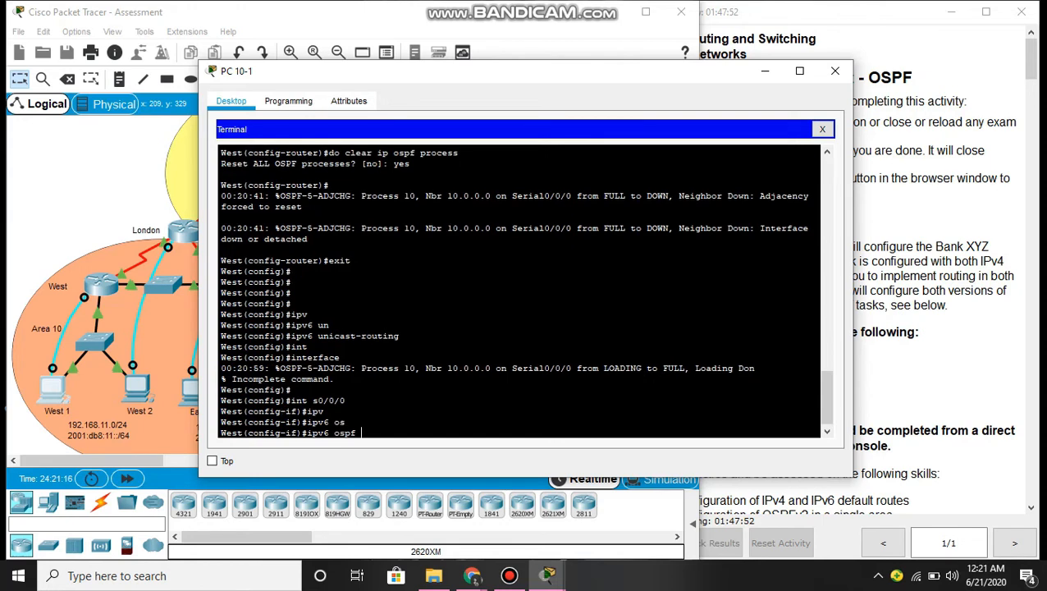
type("10 area 10")
key("Return")
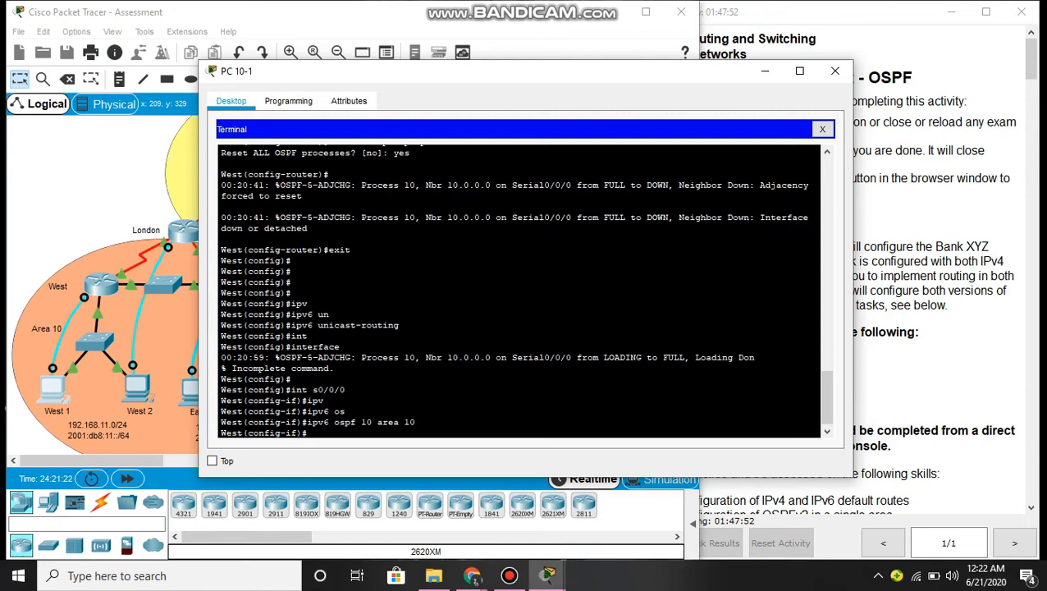
type("exit")
key("Return")
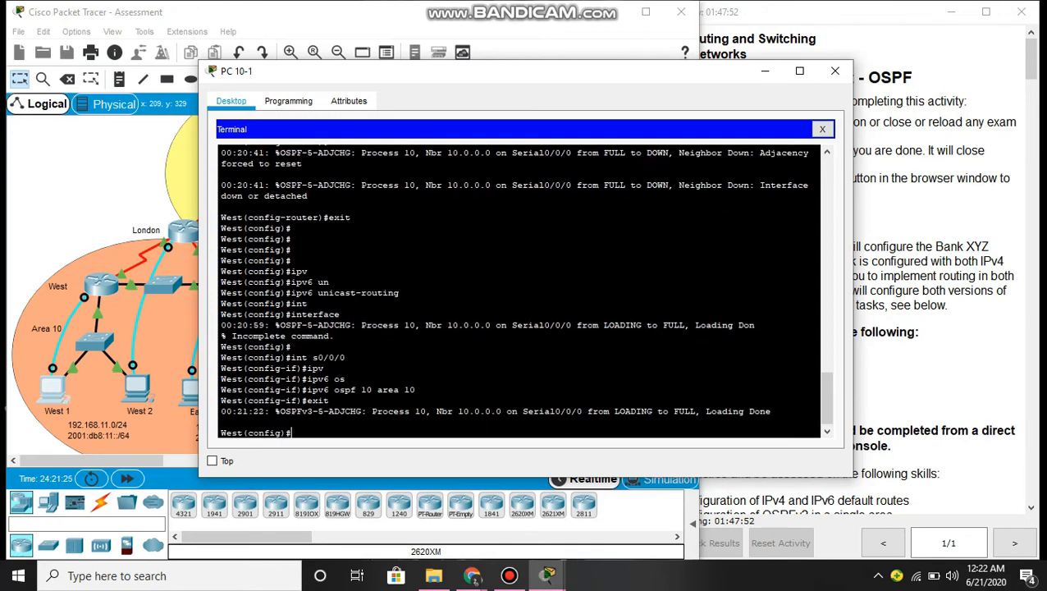
key("Return")
key("Return")
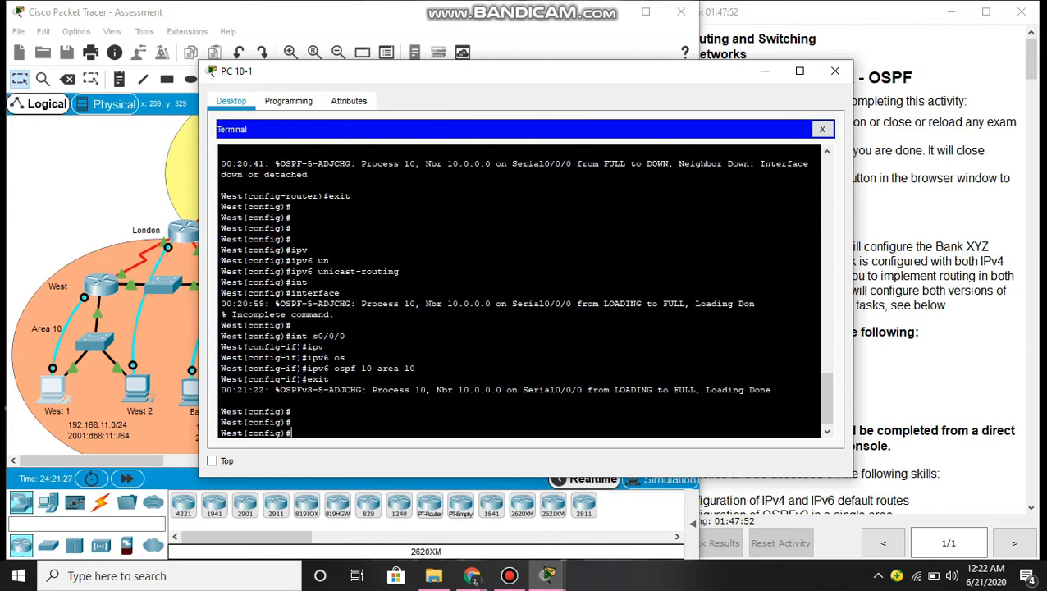
- Assign West's interface g0/0 to IPv6 OSPF process 10 in area 10, and return to global configuration mode
type("int")
type(" g0.")
type("/0")
key("Return")
type("ipv")
key("Tab")
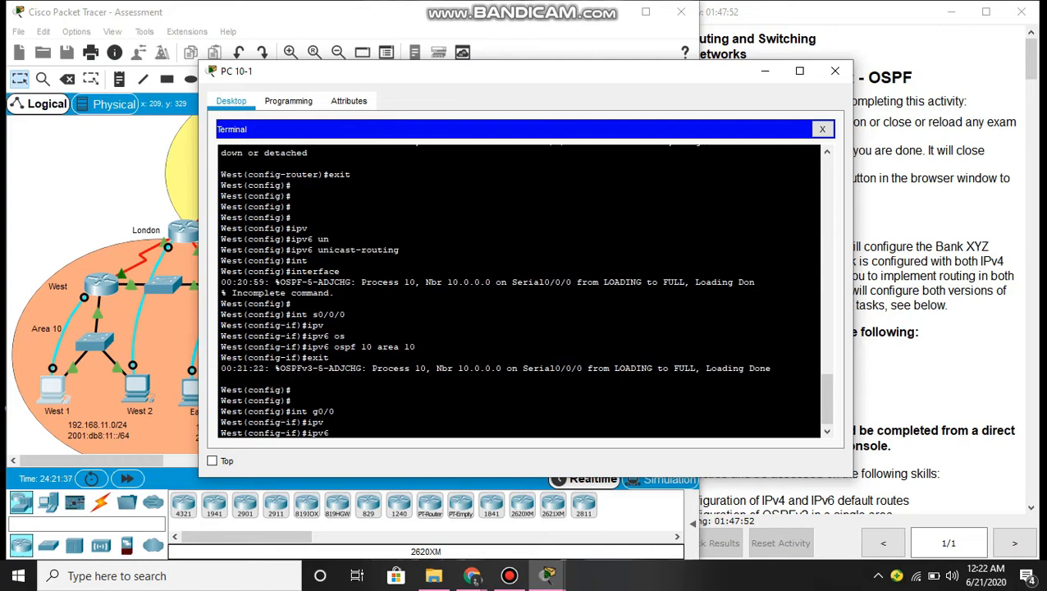
type("os")
key("Tab")
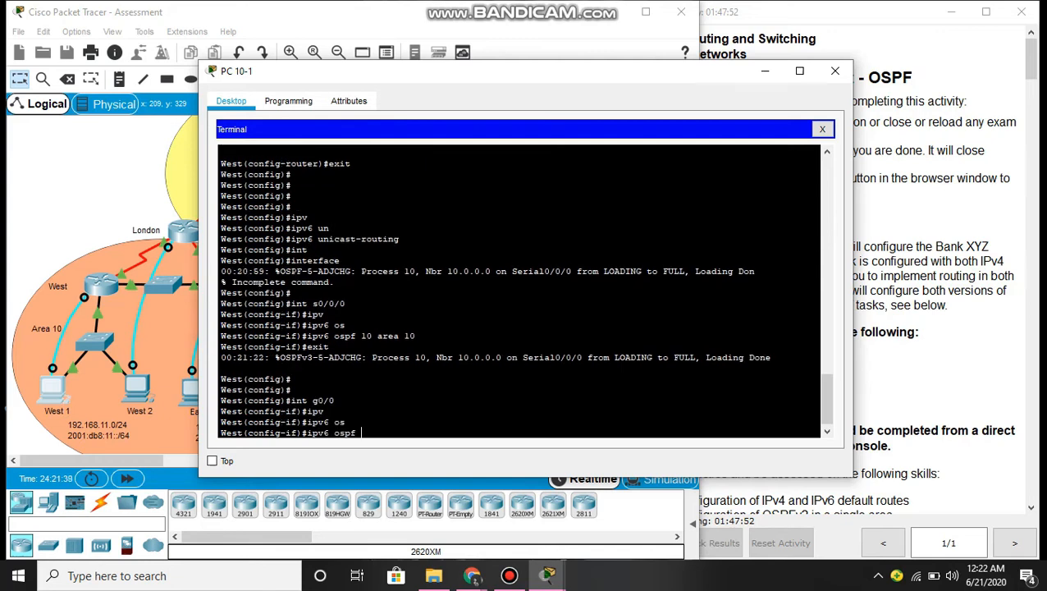
type("10 area 10")
key("Return")
type("exit")
key("Return")
key("Return")
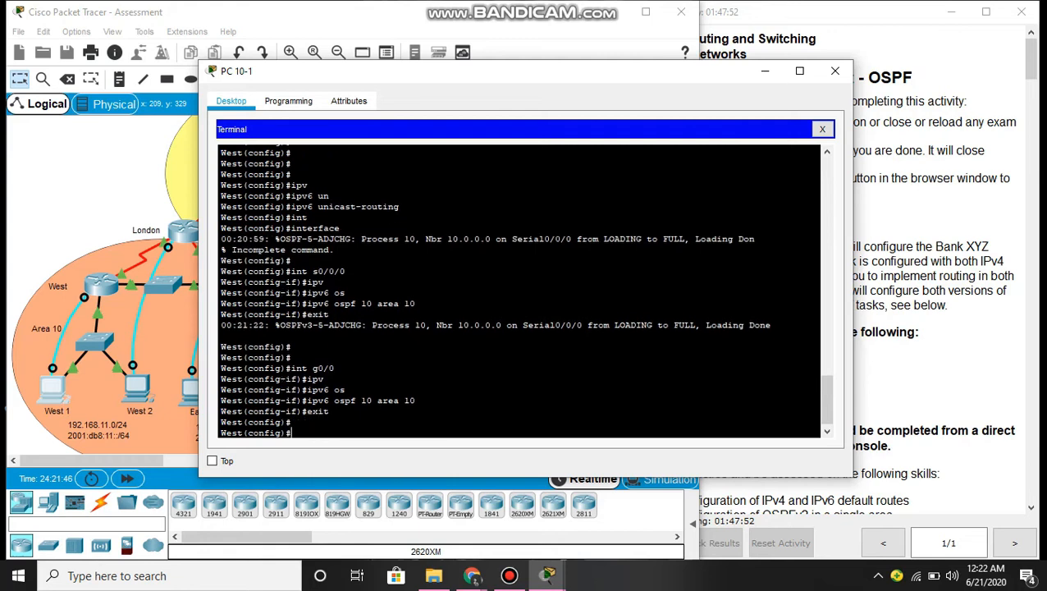
key("Return")
key("Return")
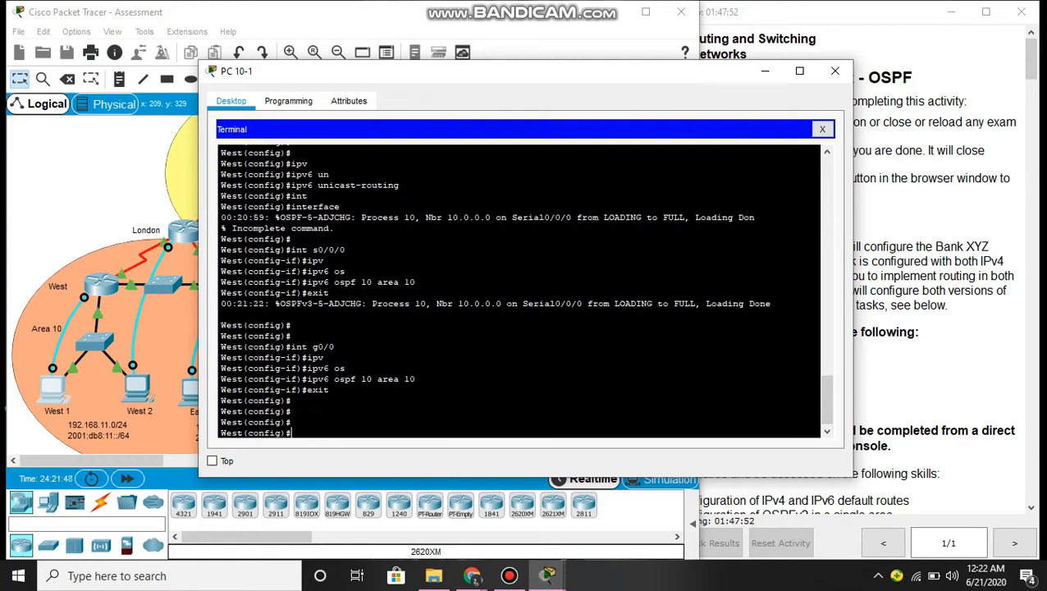
- Assign West's interface g0/1 to IPv6 OSPF process 10 in area 10, and return to global configuration mode
type("int g0/1")
key("Return")
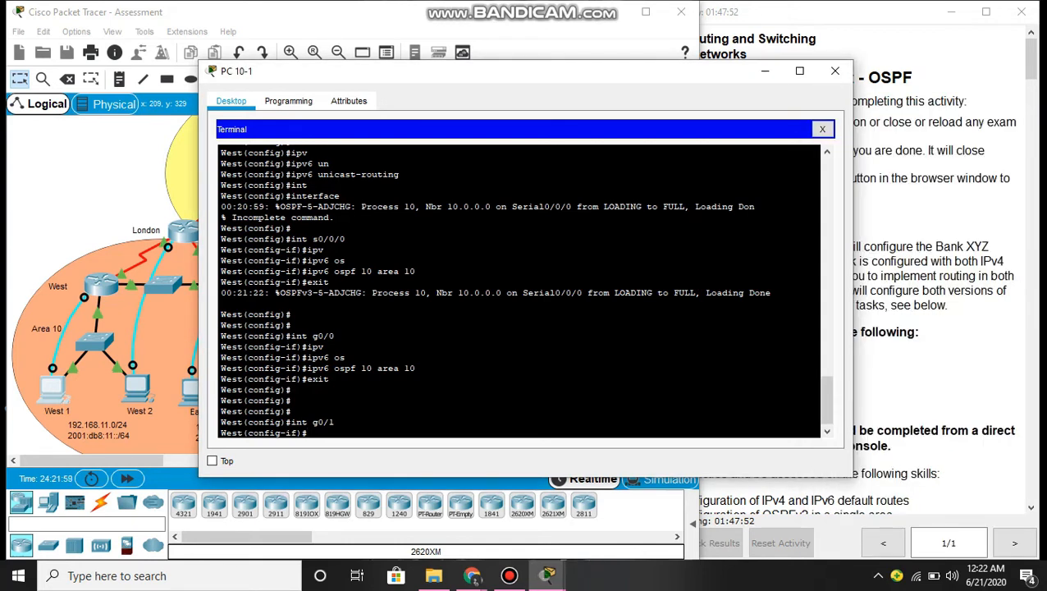
type("ipv")
key("Tab")
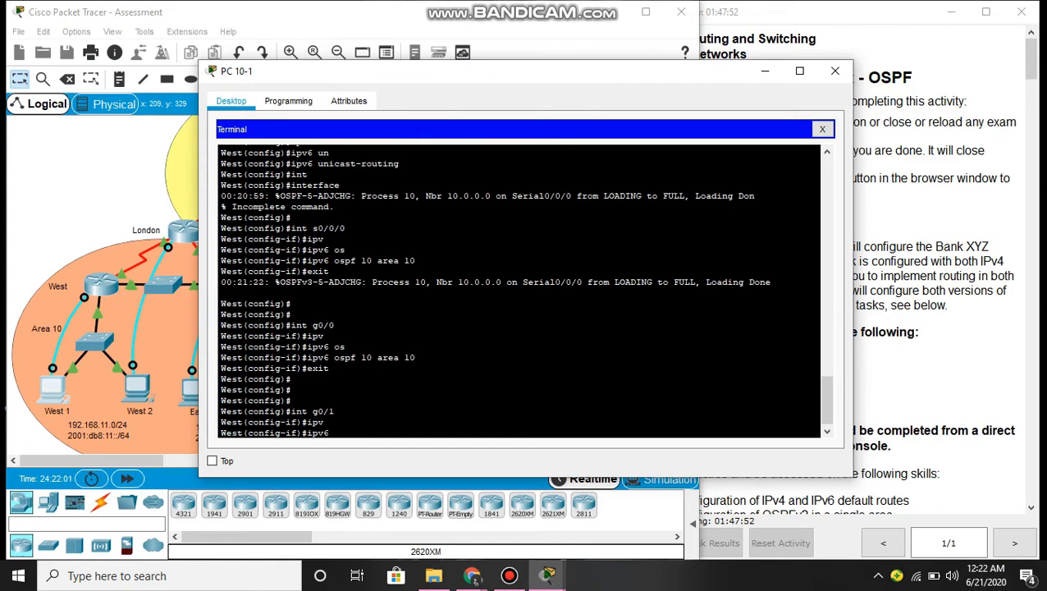
type("os")
key("Tab")
type("1")
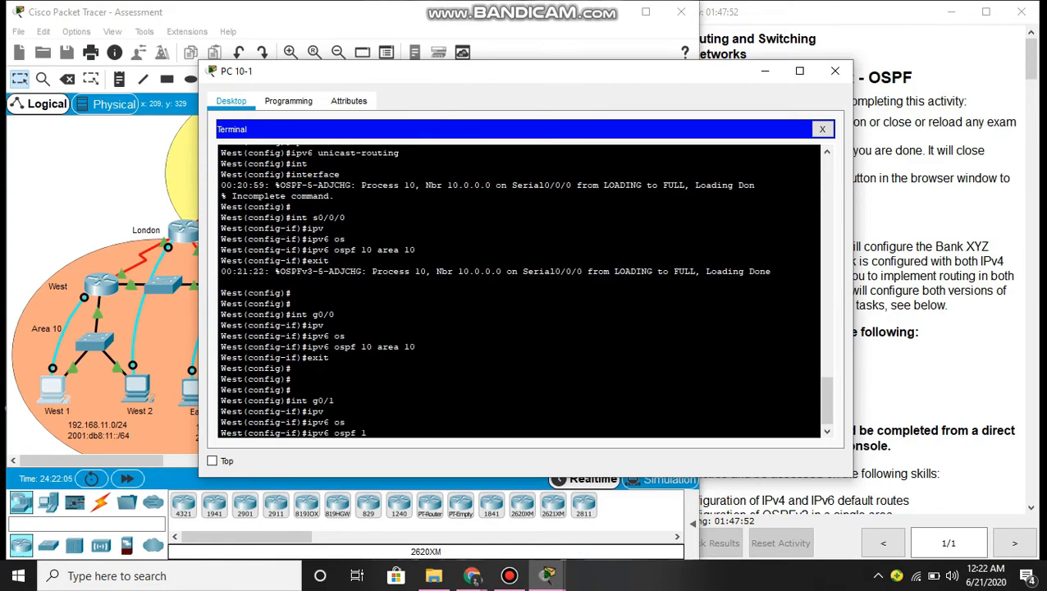
type("0 area 10")
key("Return")
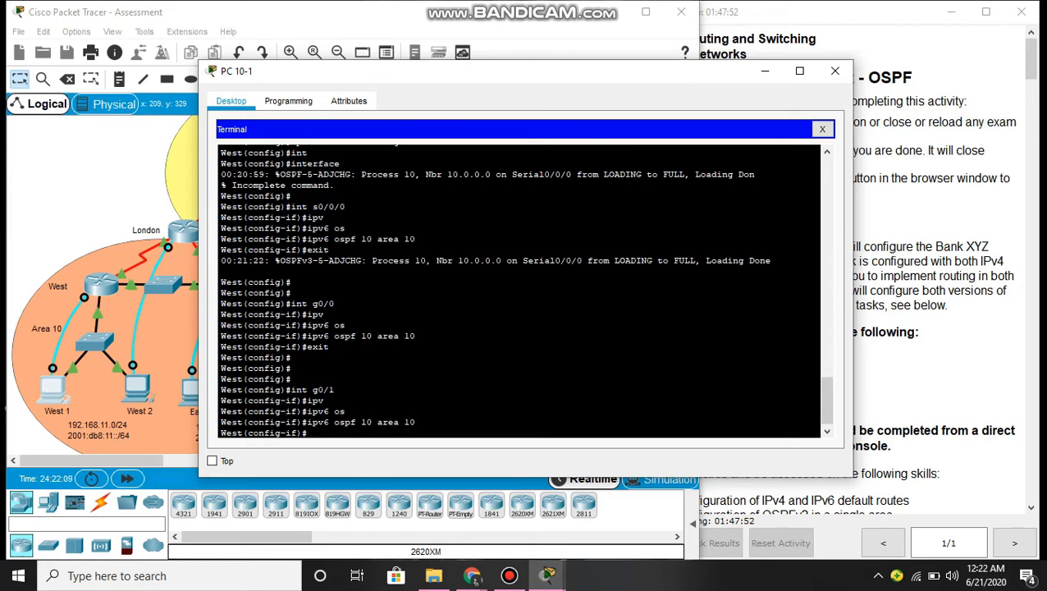
type("exit")
key("Return")
key("Return")
key("Return")
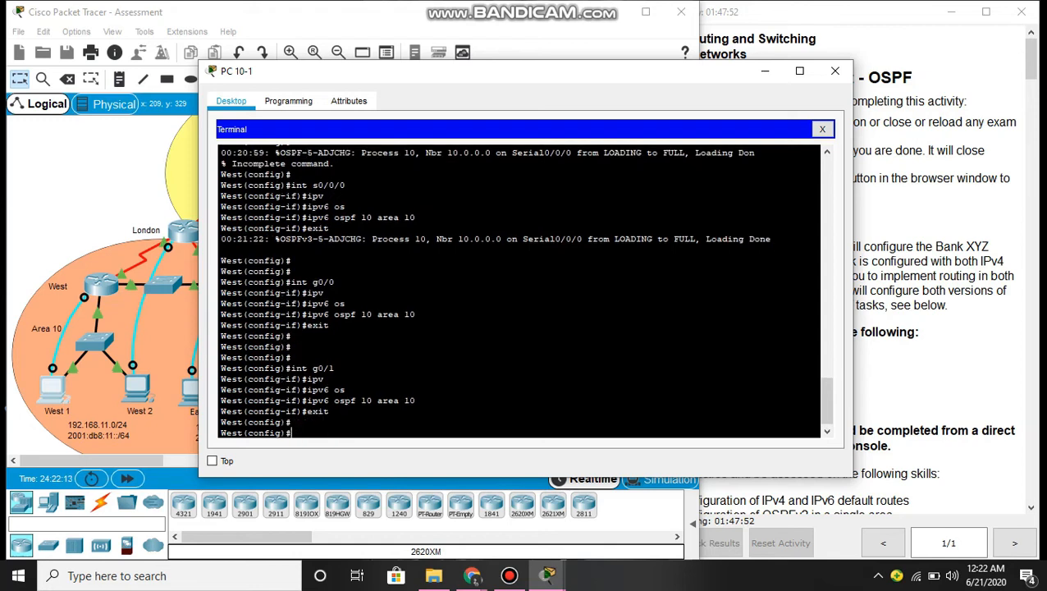
- Configure IPv6 router OSPF process 10 on West with router ID 10.1.1.1
type("ipv")
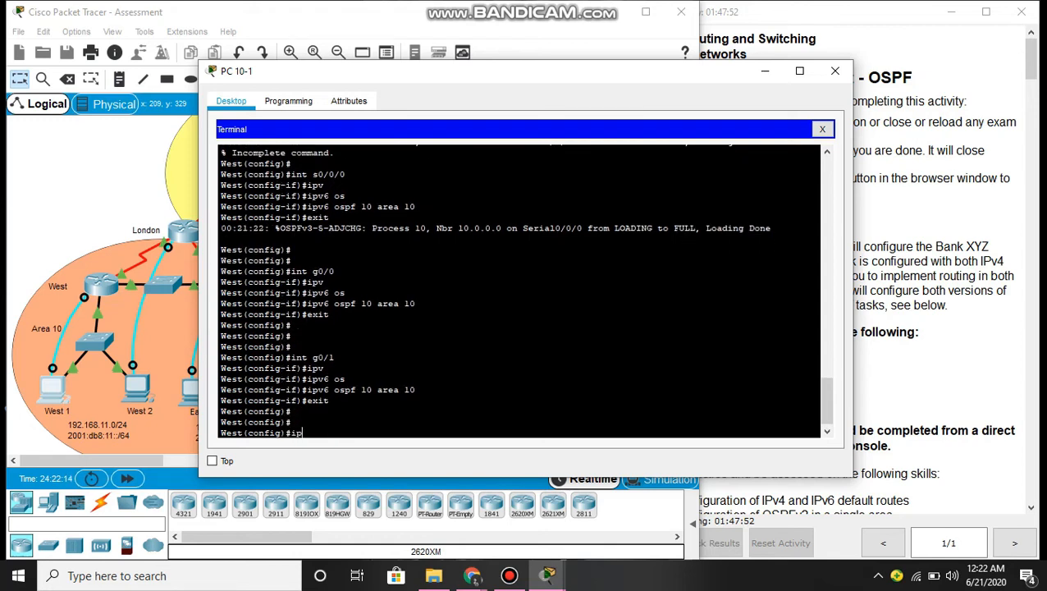
key("Tab")
type("rou")
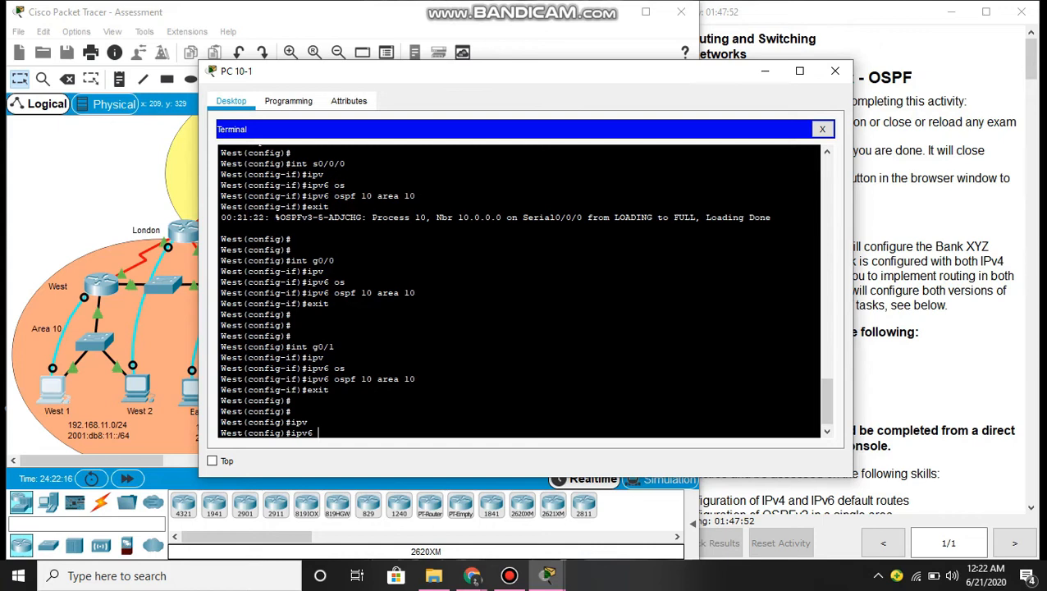
key("Tab")
type("ter")
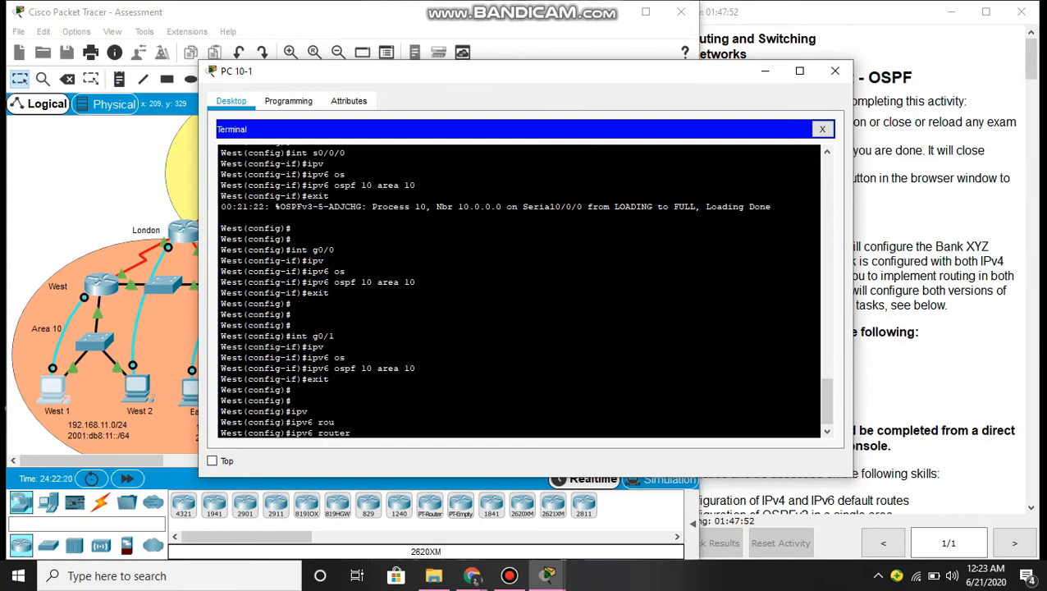
type(" ospf 10")
key("Return")
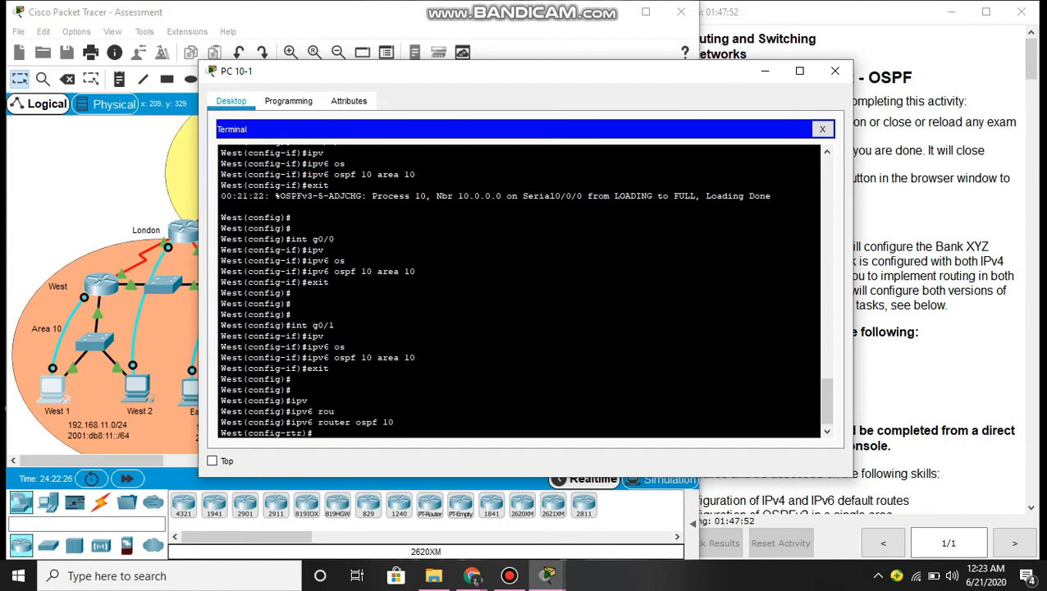
type("ro")
key("Tab")
type("1")
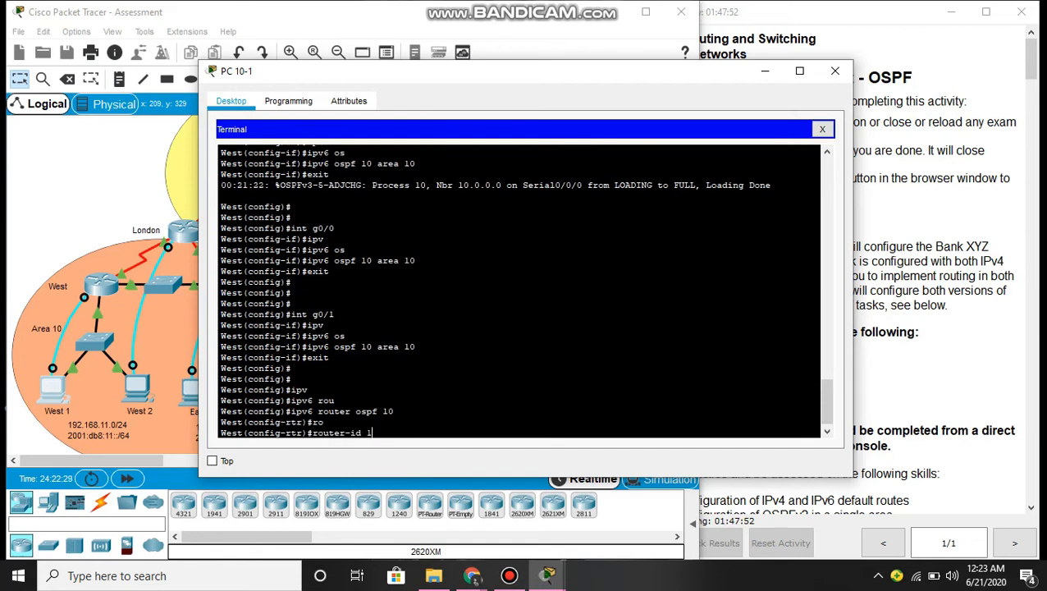
type("0.1.1.1")
key("Return")
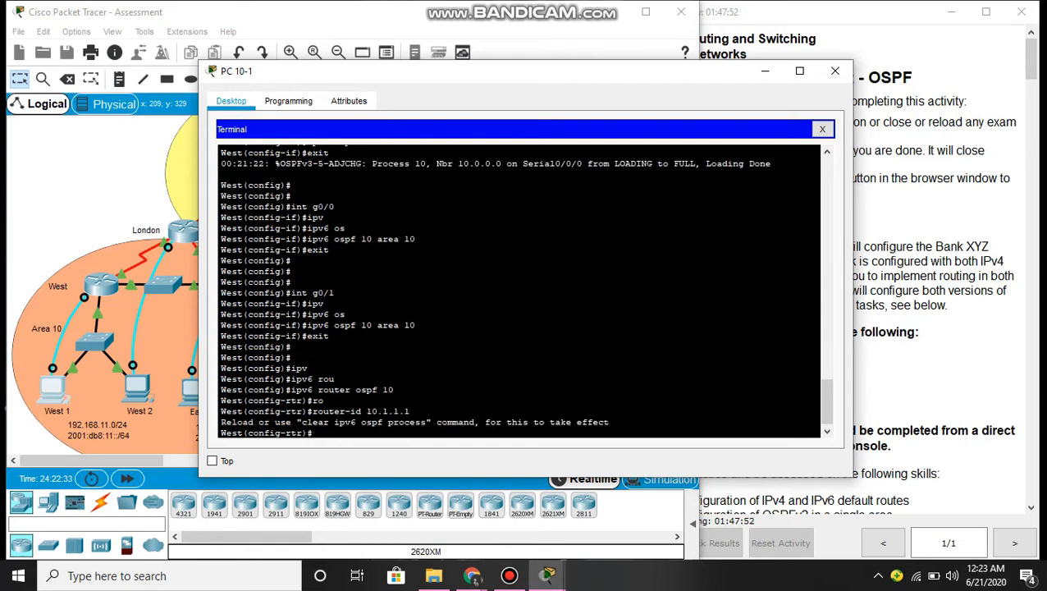
- Clear the IPv6 OSPF process on West, confirming the reset of all processes, and return to global configuration mode
type("do clear ipv")
key("Tab")
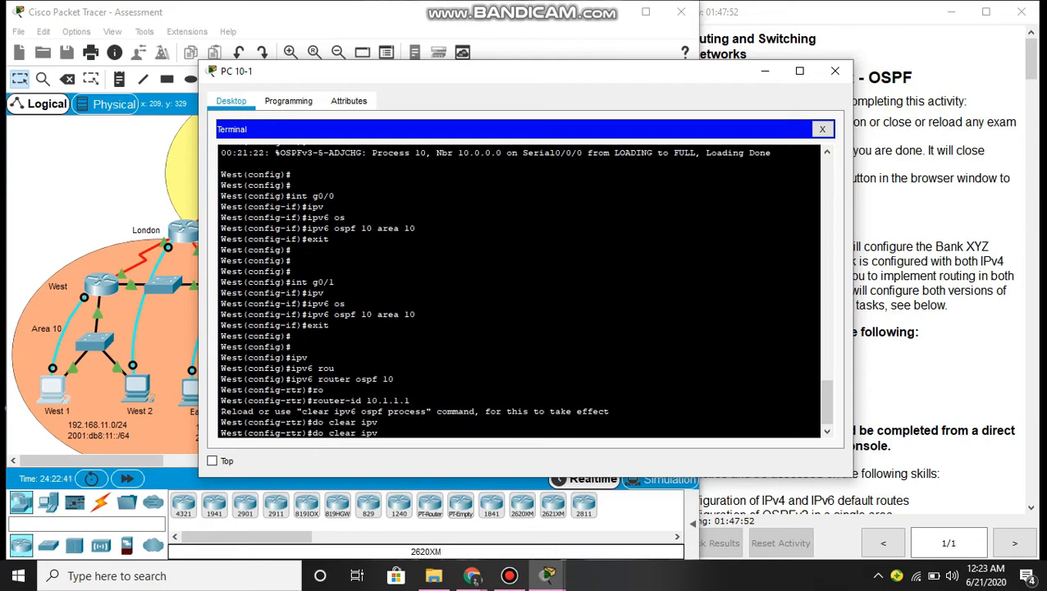
type("6 ospf process")
key("Return")
type("ye")
type("s")
key("Return")
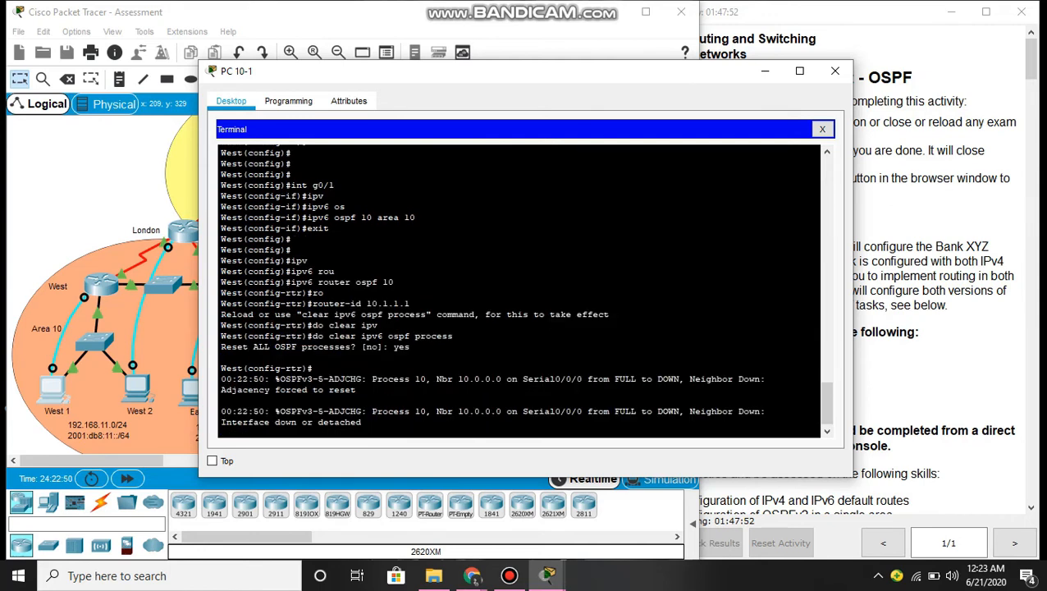
key("Return")
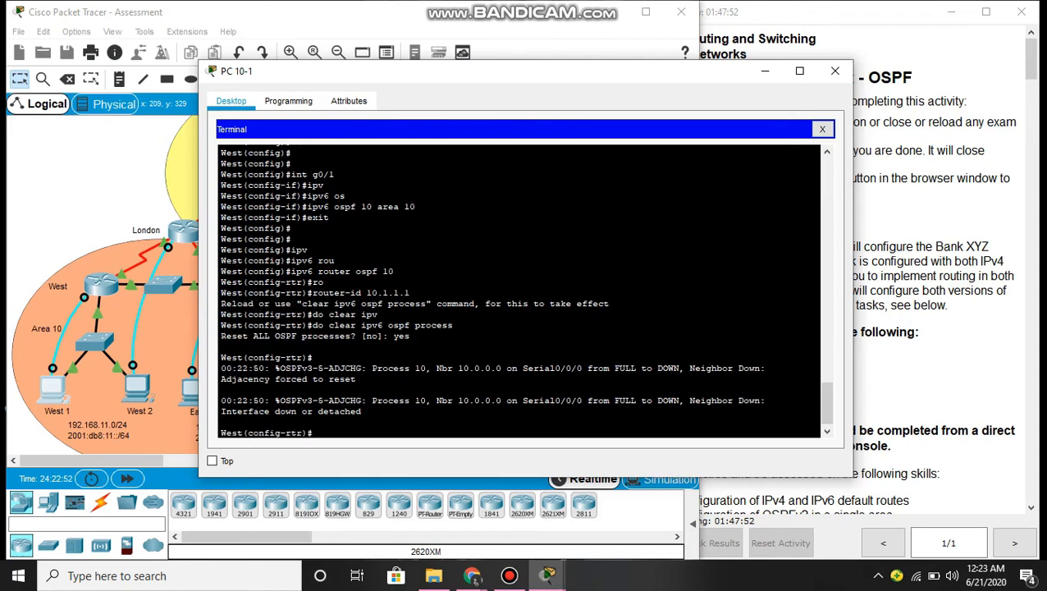
type("exit")
key("Return")
key("Return")
key("Return")
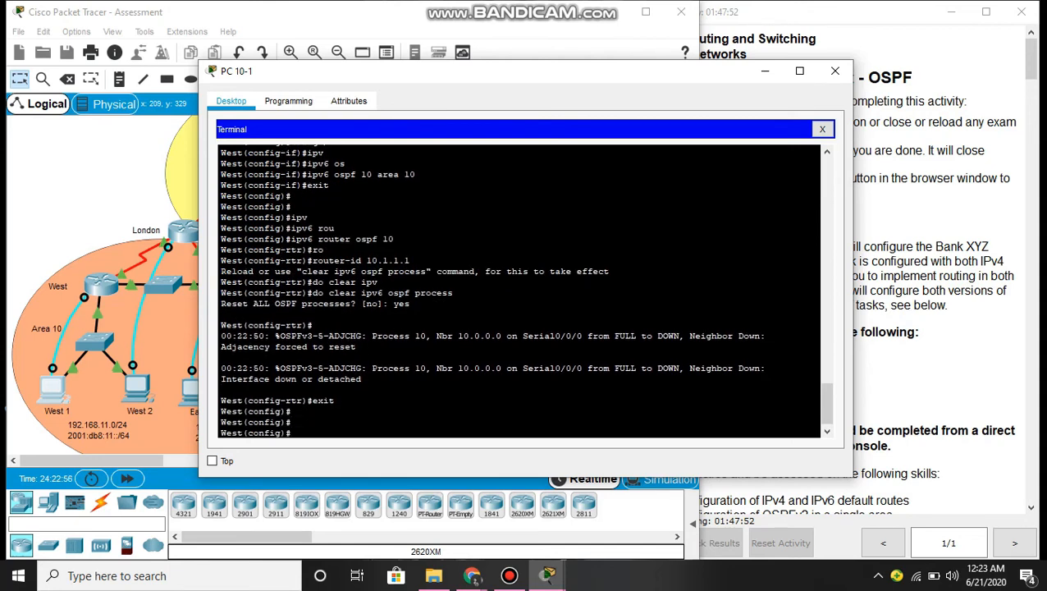
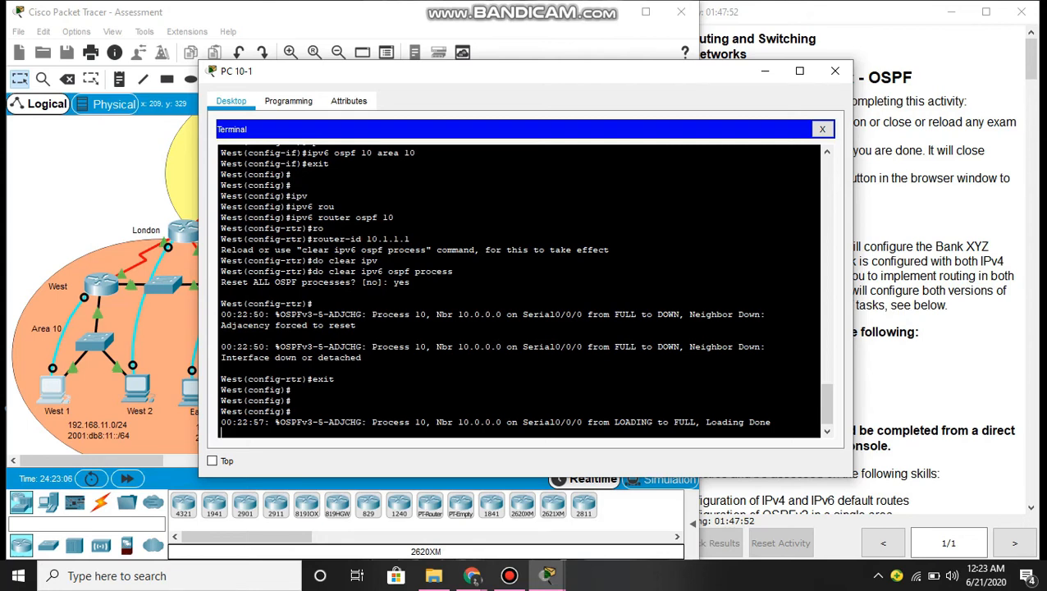
- Set the IPv4 OSPF priority of West's interface g0/1 to 255, and return to global configuration mode
key("Return")
key("Return")
type("int g0")
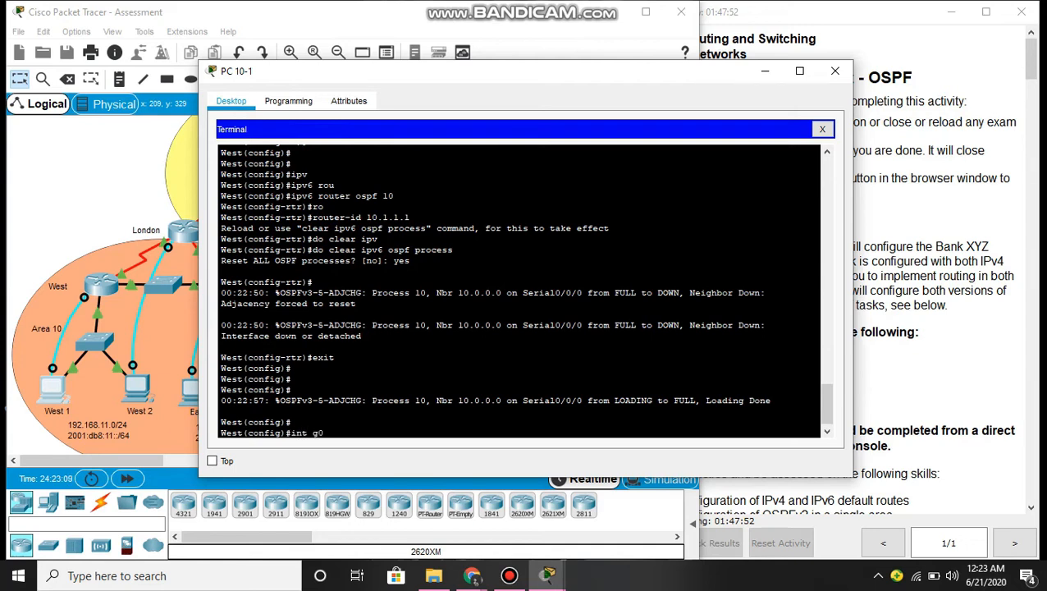
type("/1")
key("Return")
type("ip")
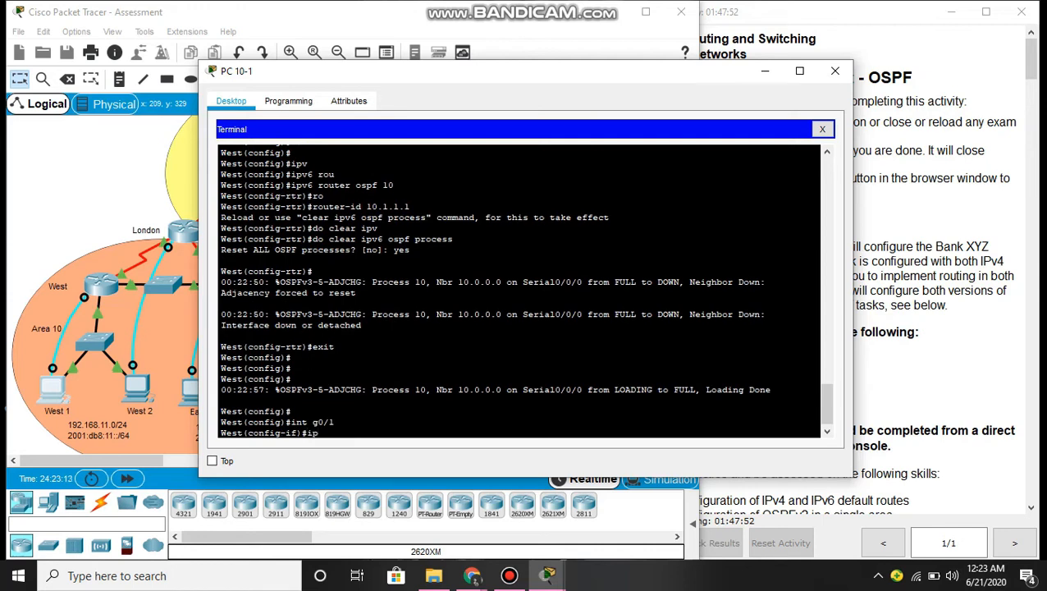
type(" os")
key("Tab")
type("p")
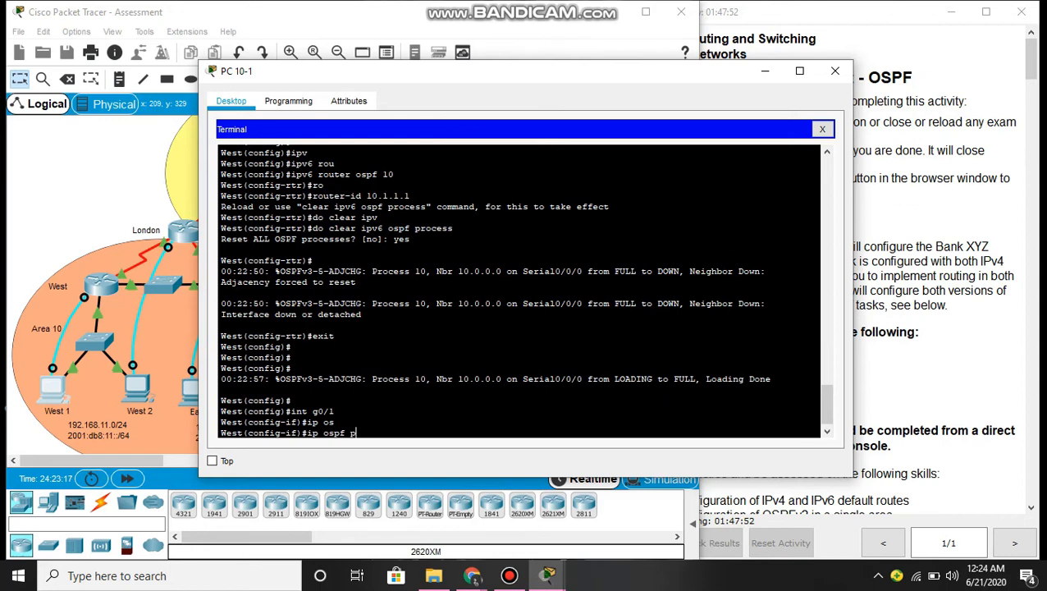
key("Tab")
type("2")
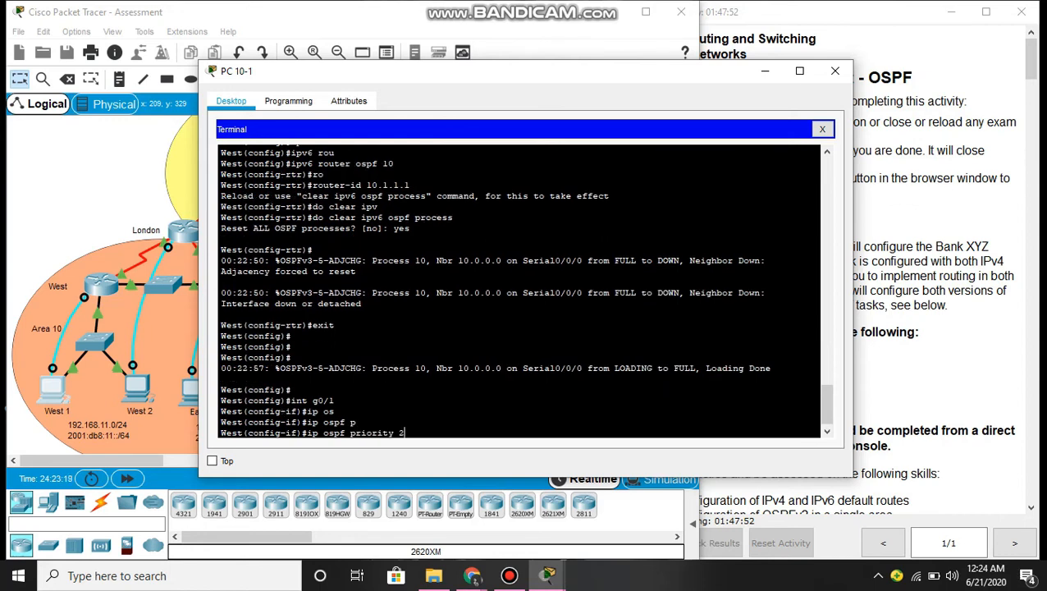
type("55")
key("Return")
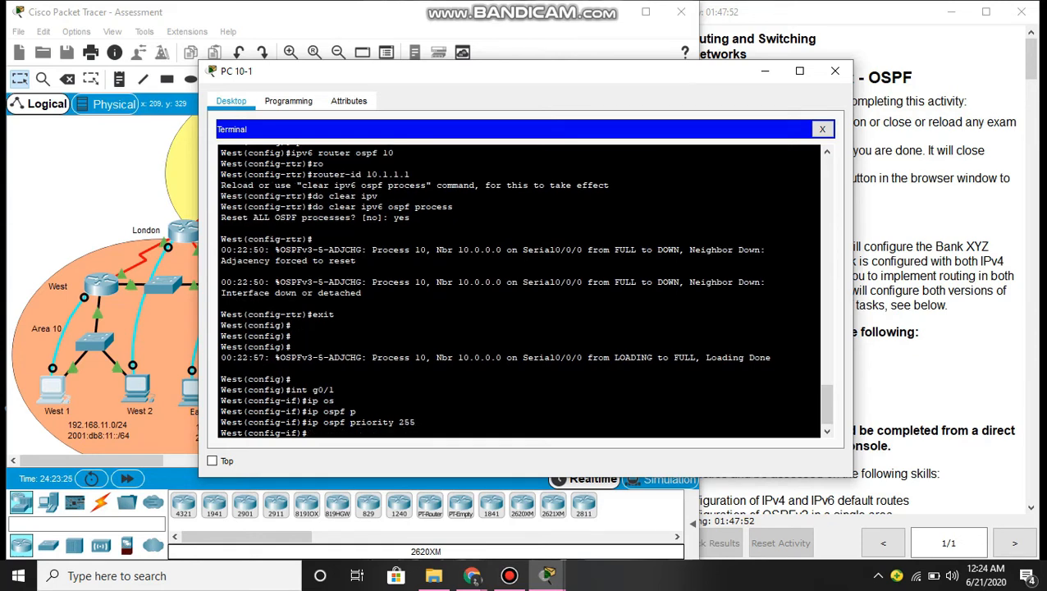
type("exit")
key("Return")
key("Return")
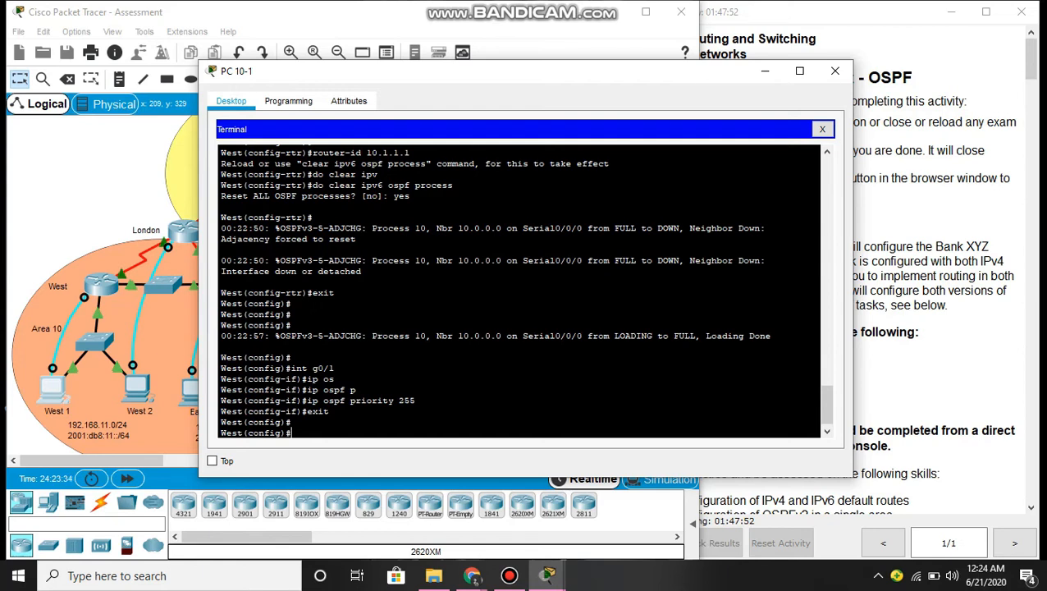
- Make g0/0 a passive interface in West's IPv4 OSPF process 10, and return to global configuration mode
type("rou")
key("Tab")
type("o")
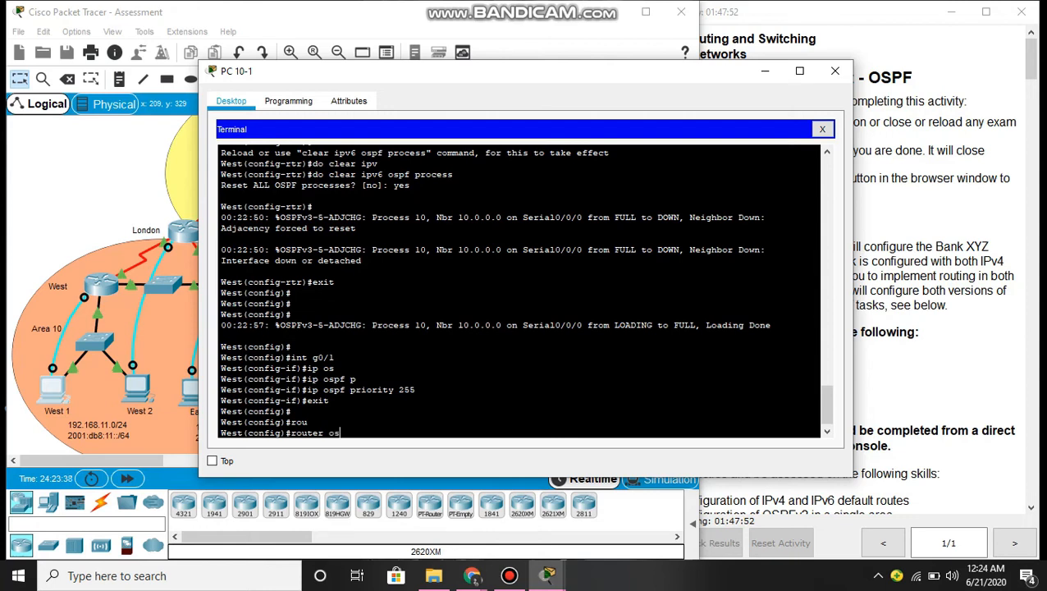
type("s")
key("Tab")
type("10")
key("Return")
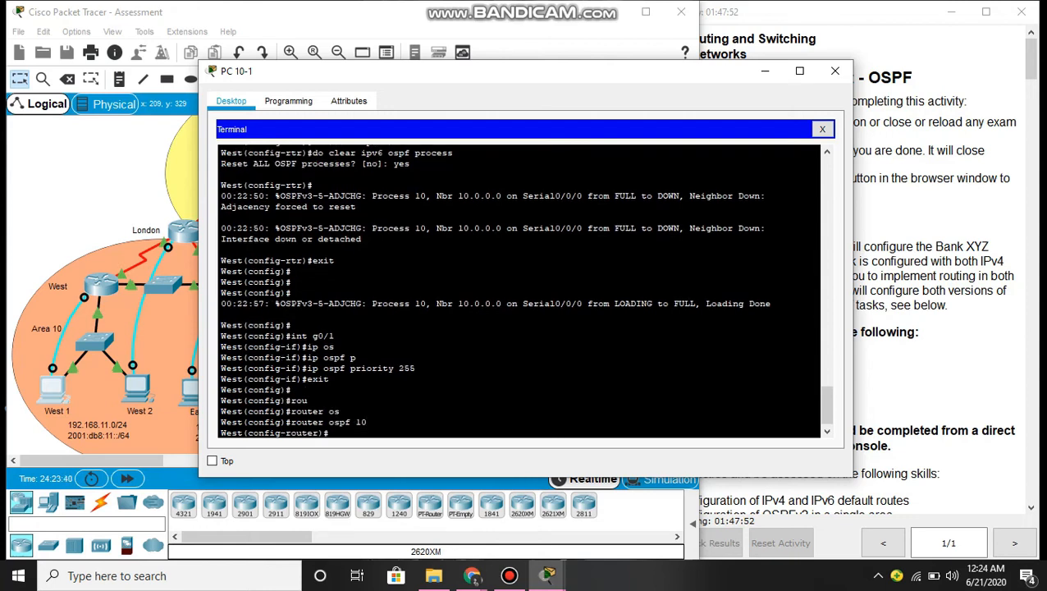
type("pas")
key("Tab")
type("g0/0")
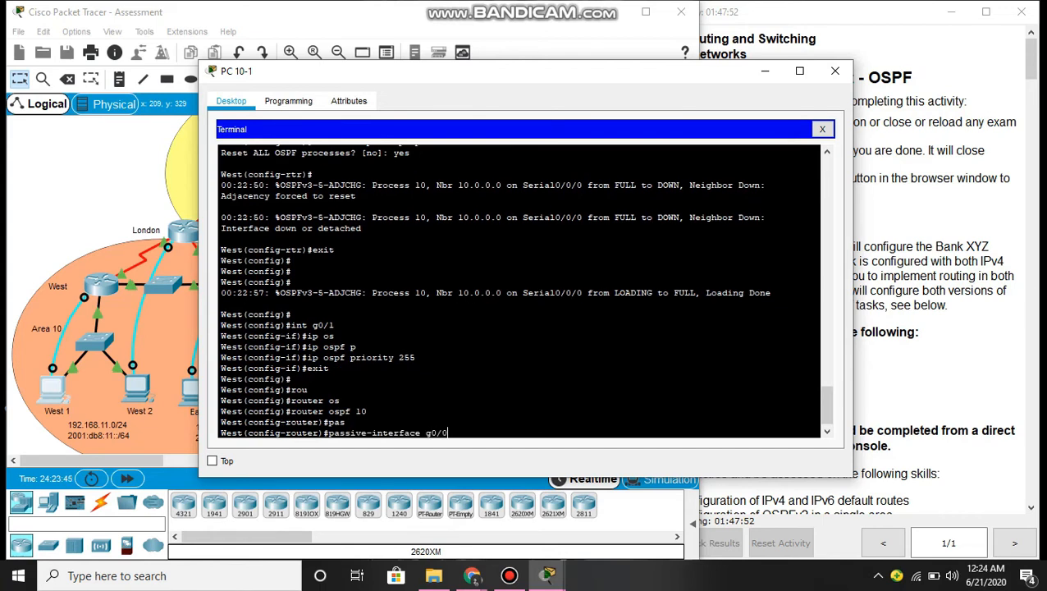
key("Return")
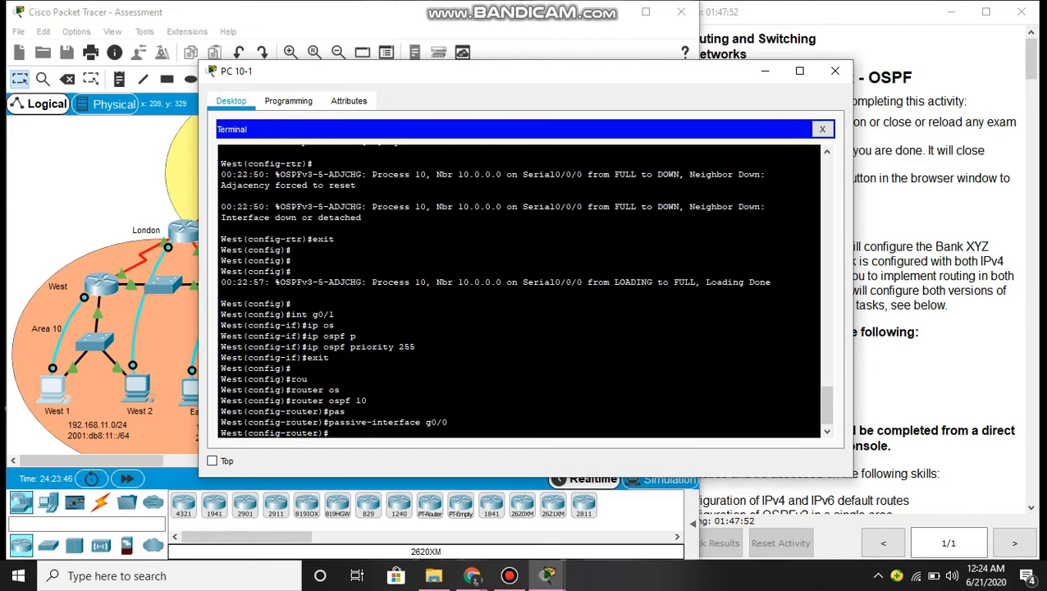
type("exit")
key("Return")
key("Return")
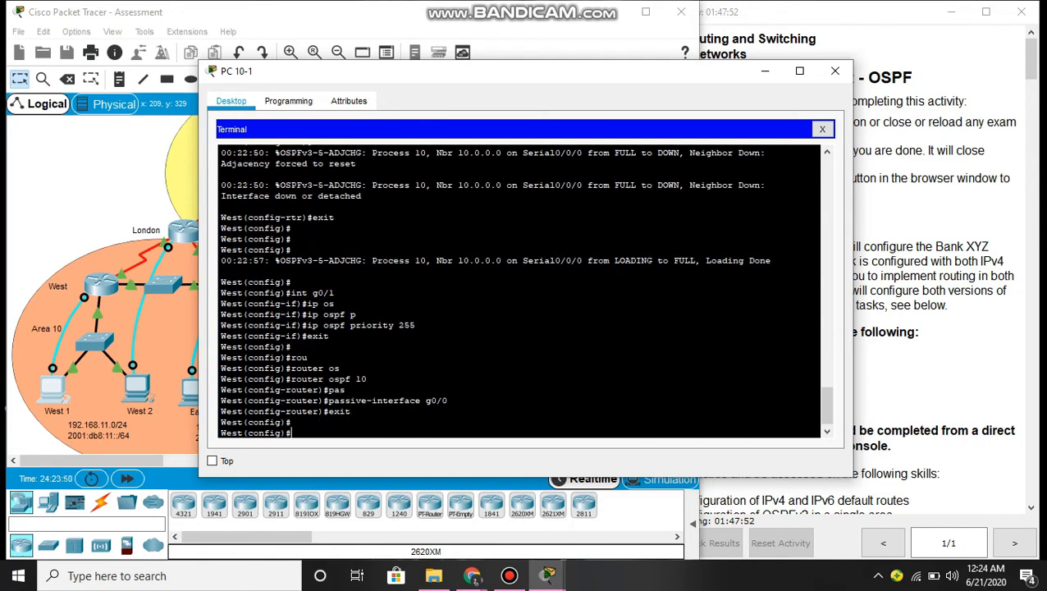
- Set the auto-cost reference bandwidth to 1000 in West's IPv4 OSPF process 10, and return to global configuration mode
type("router os")
key("Tab")
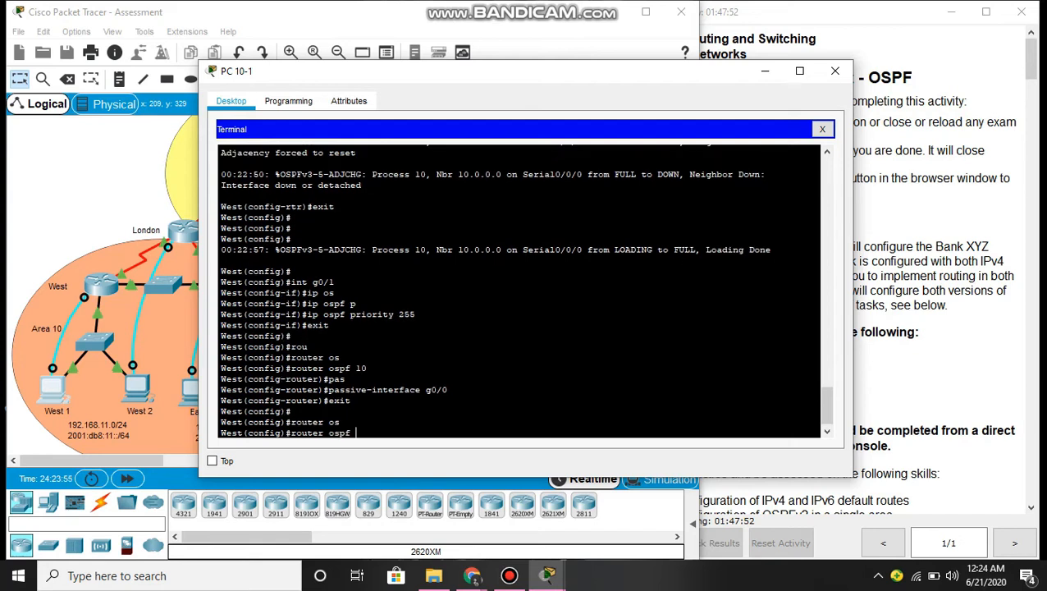
type("10")
key("Return")
type("au")
key("Tab")
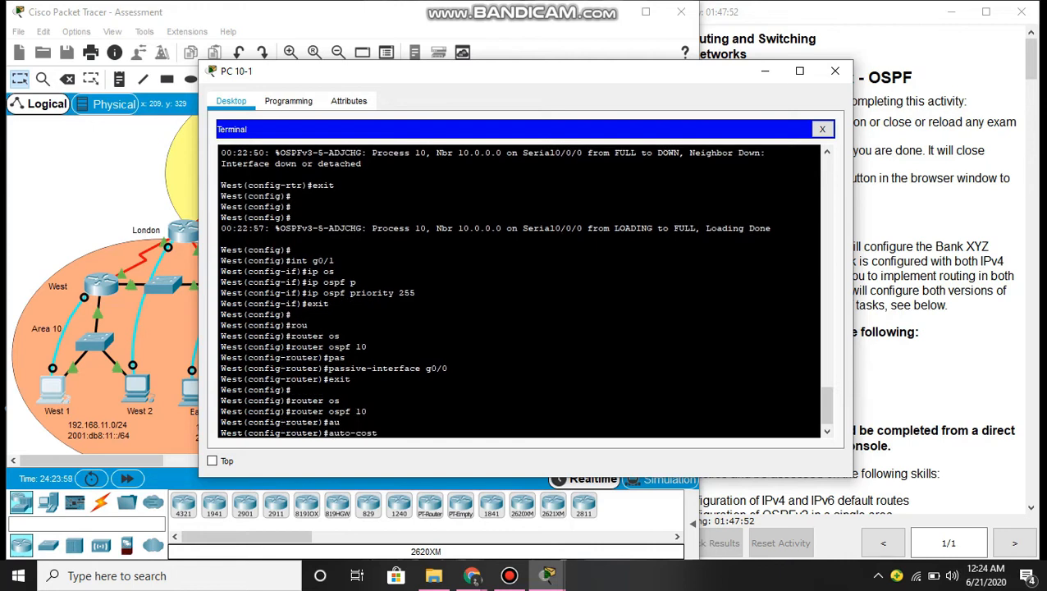
type("r")
key("Tab")
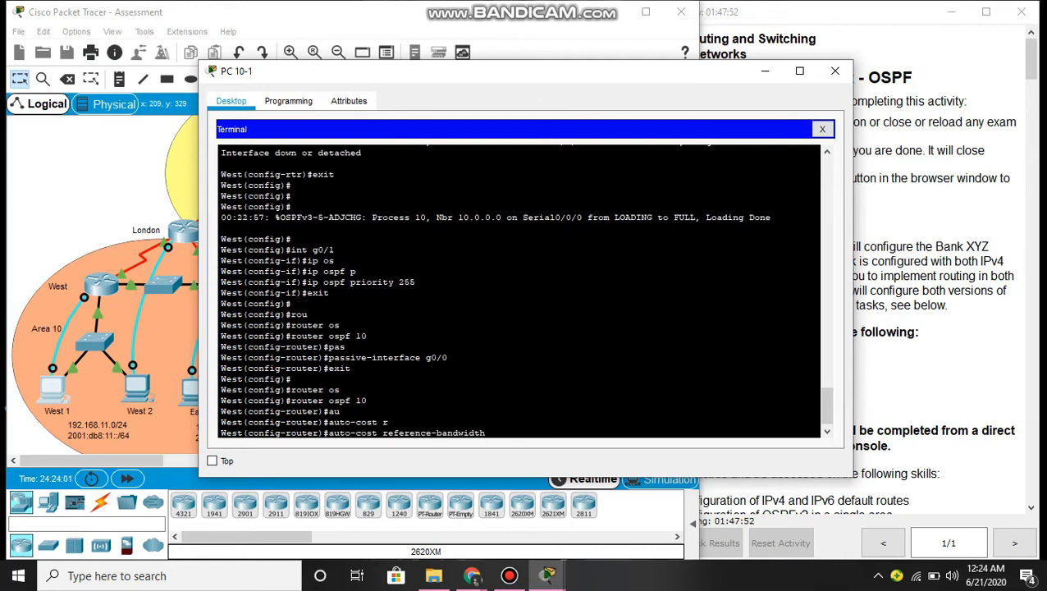
type("1000")
key("Return")
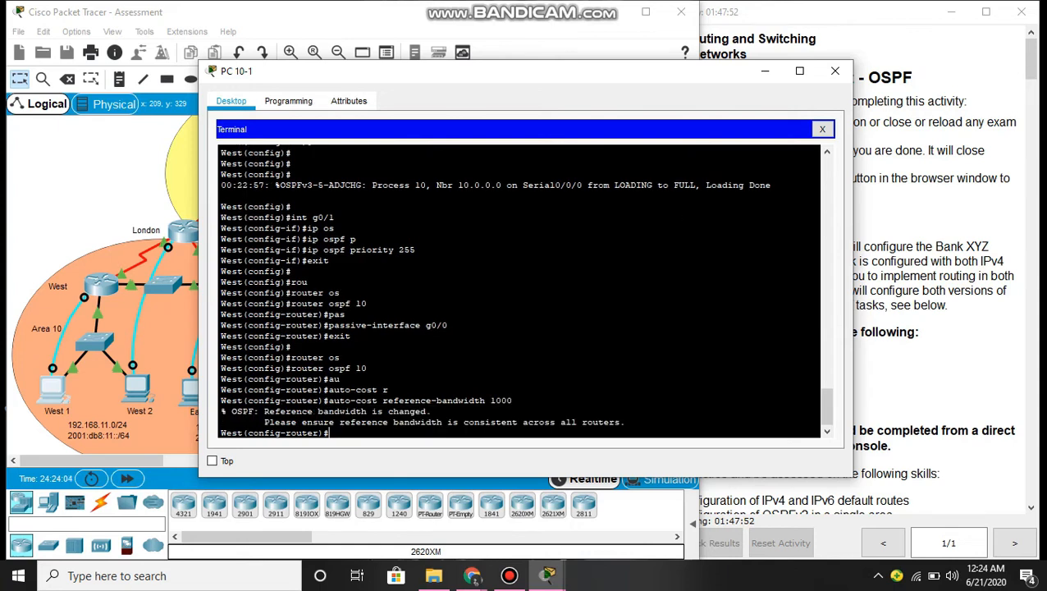
type("exit")
key("Return")
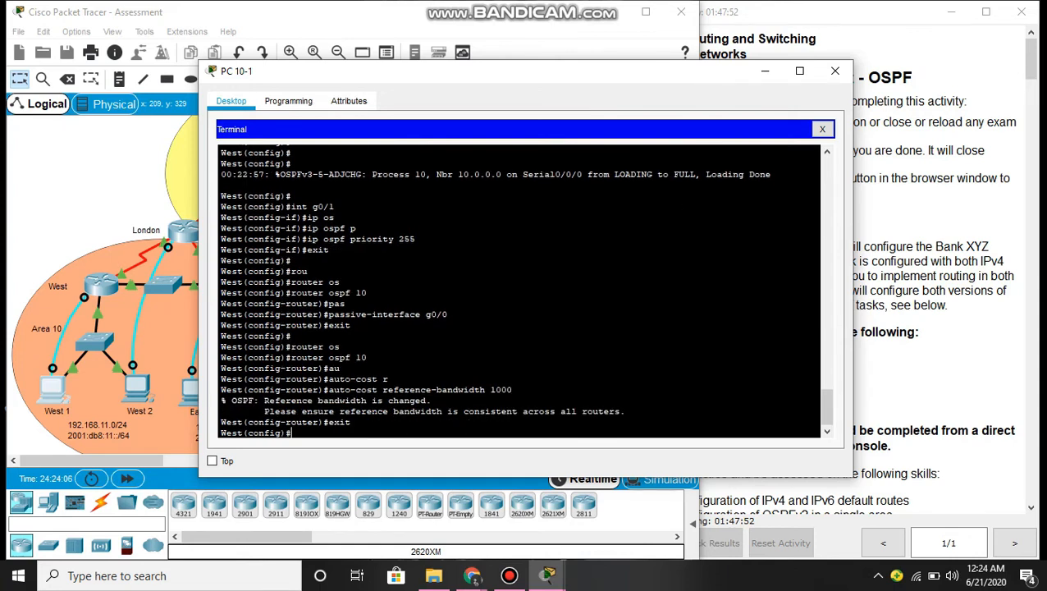
key("Return")
- Set the IPv4 OSPF hello interval on West's interface g0/1 to 5
type("int")
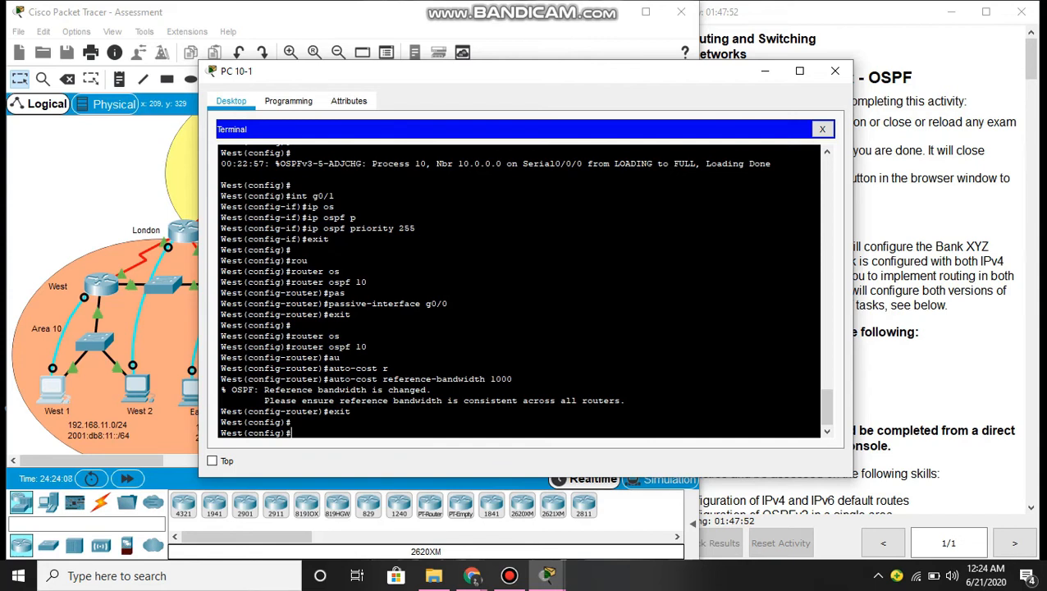
type(" g0/1")
key("Return")
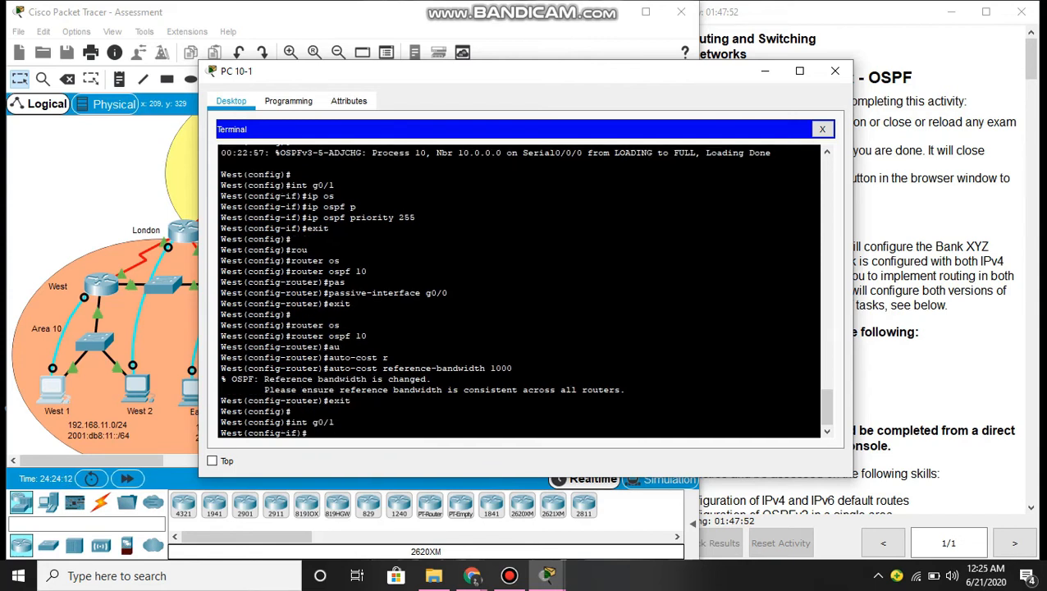
type("ip os")
key("Tab")
type("b")
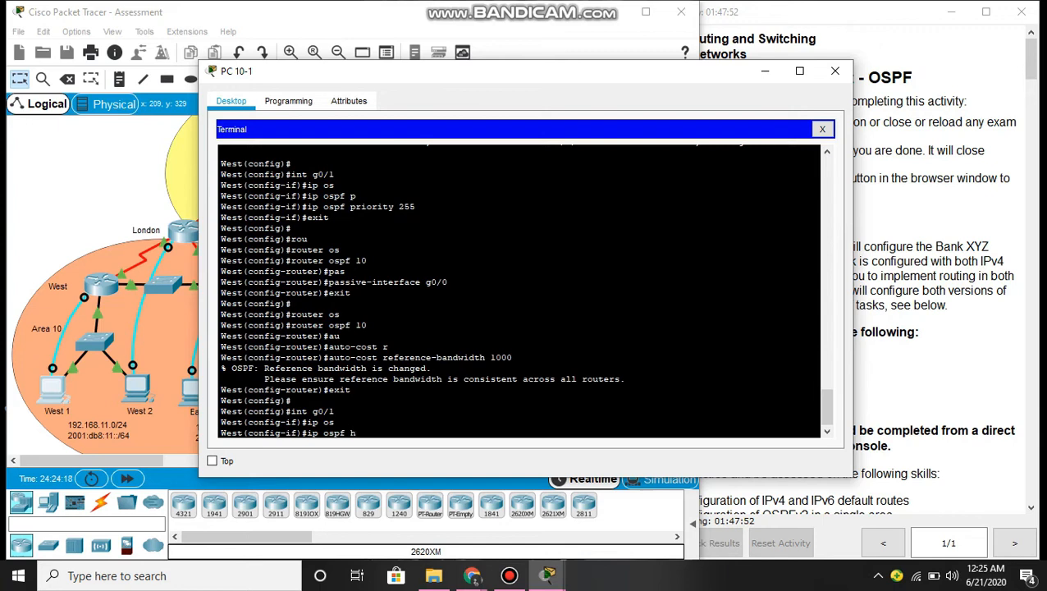
type("e")
key("Tab")
type("5")
key("Return")
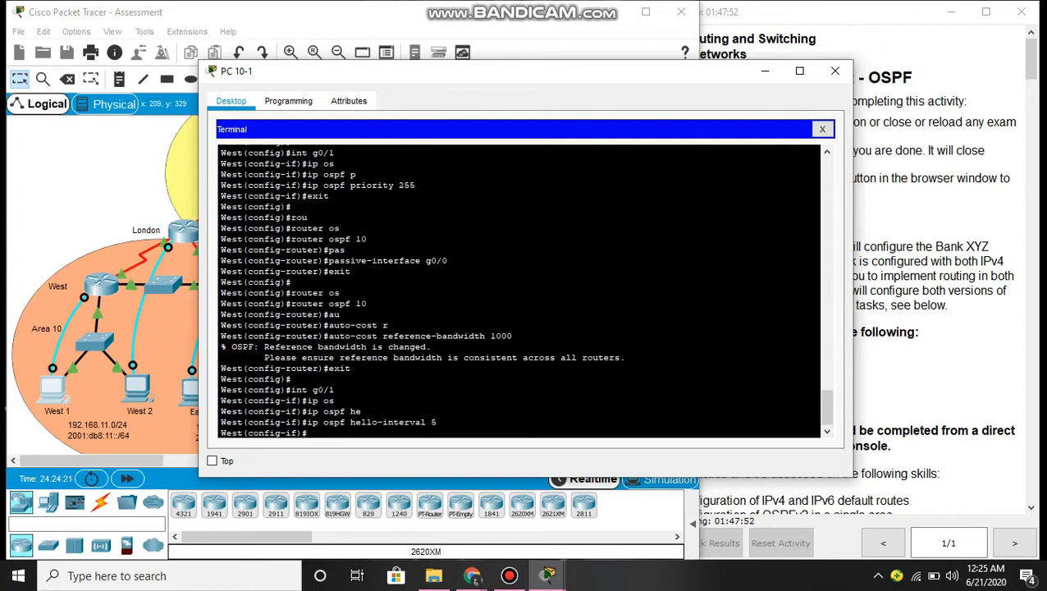
- Set the IPv4 OSPF dead interval on West's interface g0/1 to 20, and return to global configuration mode
type("ip ")
type("o")
key("Tab")
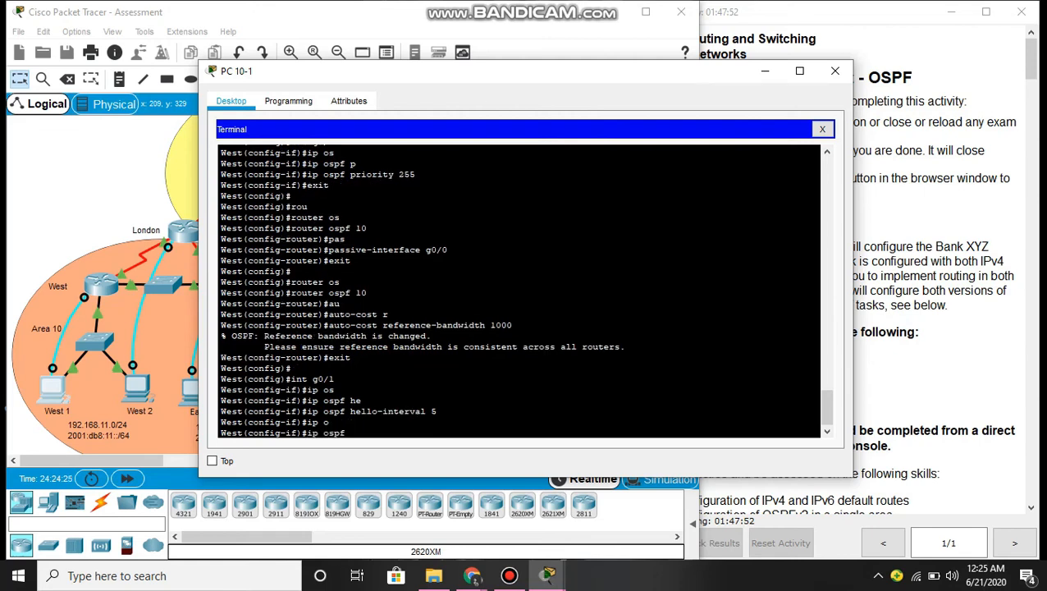
type("d")
key("Tab")
type("20")
key("Return")
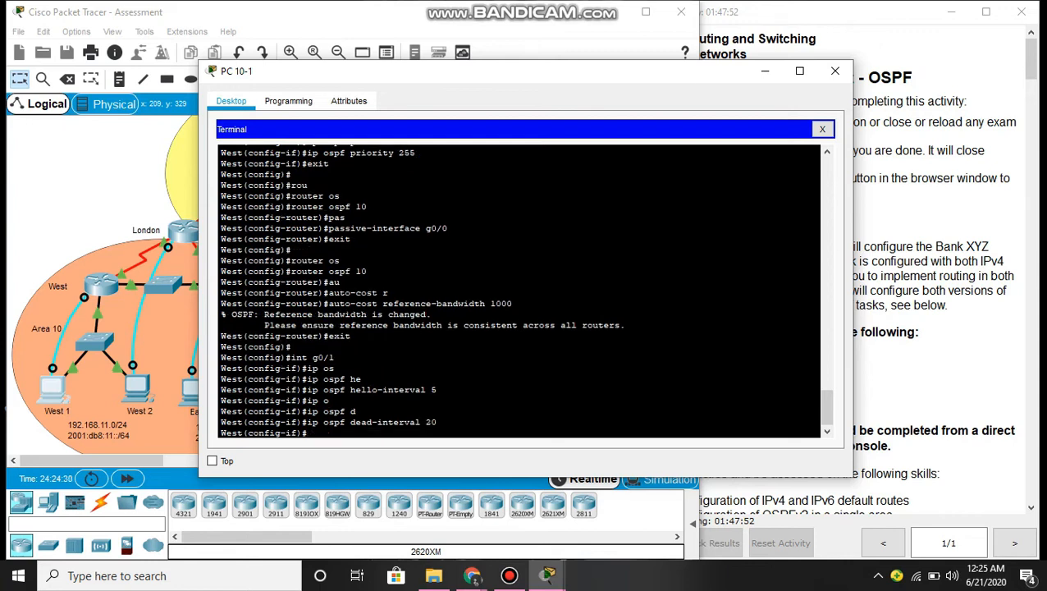
type("exit")
key("Return")
key("Return")
key("Return")
- Set the IPv6 OSPF priority of West's interface g0/1 to 255, and return to global configuration mode
type("ig)#int")
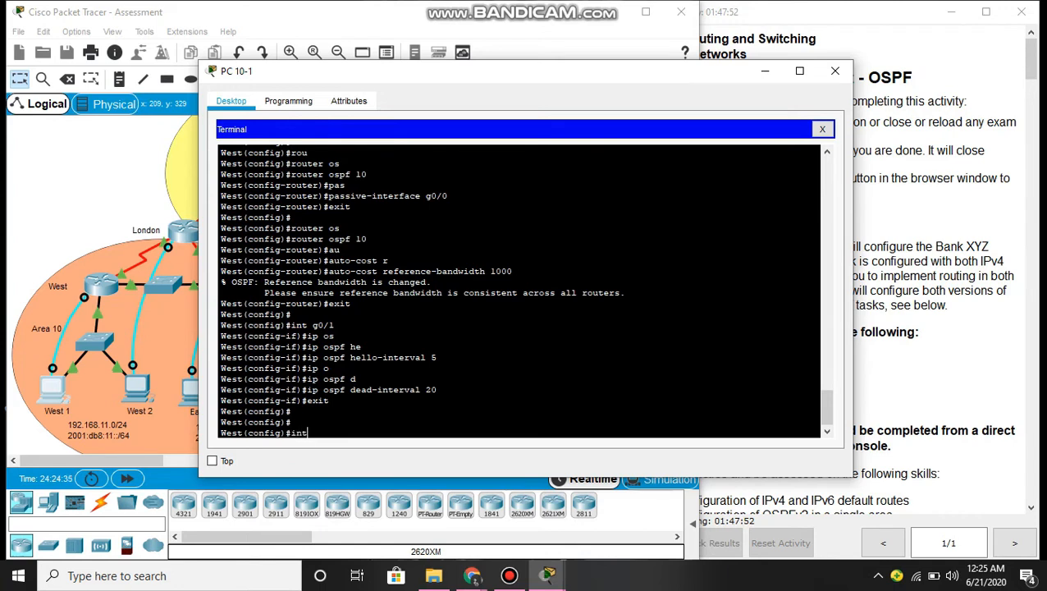
type(" g0/1")
key("Return")
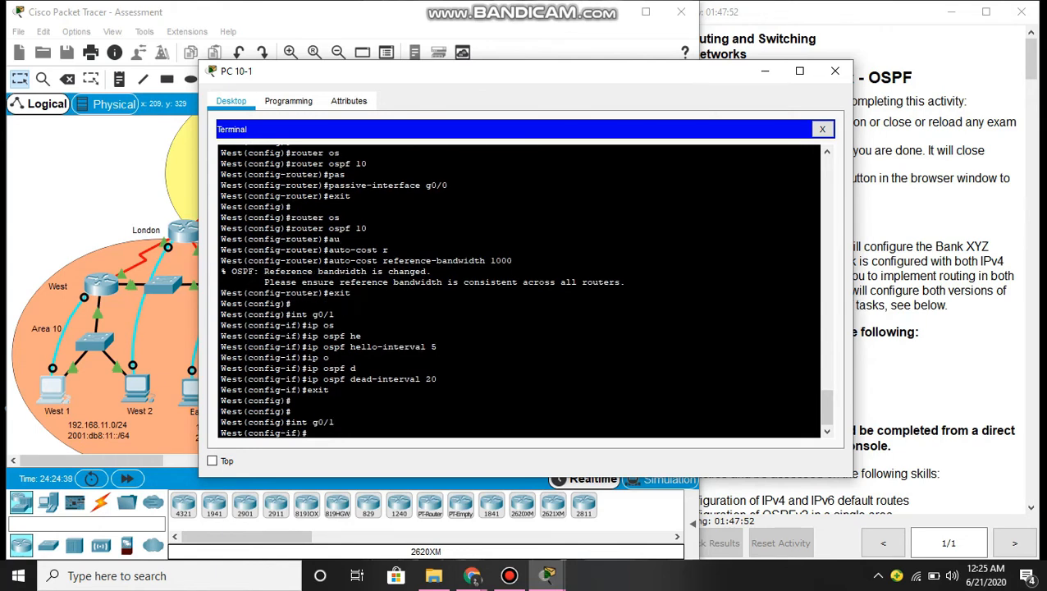
type("ipv")
key("Tab")
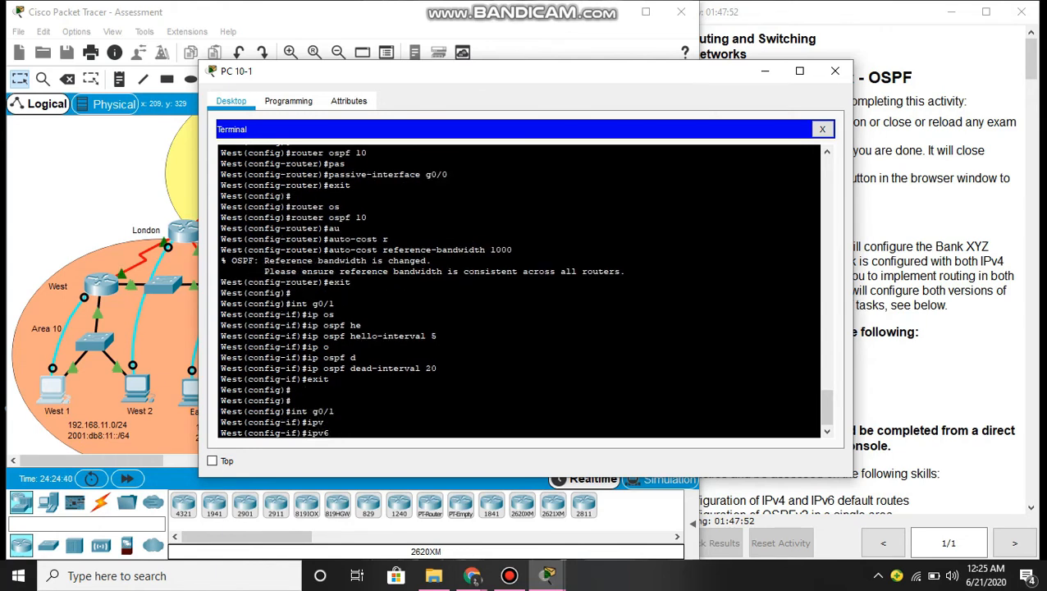
type("os")
key("Tab")
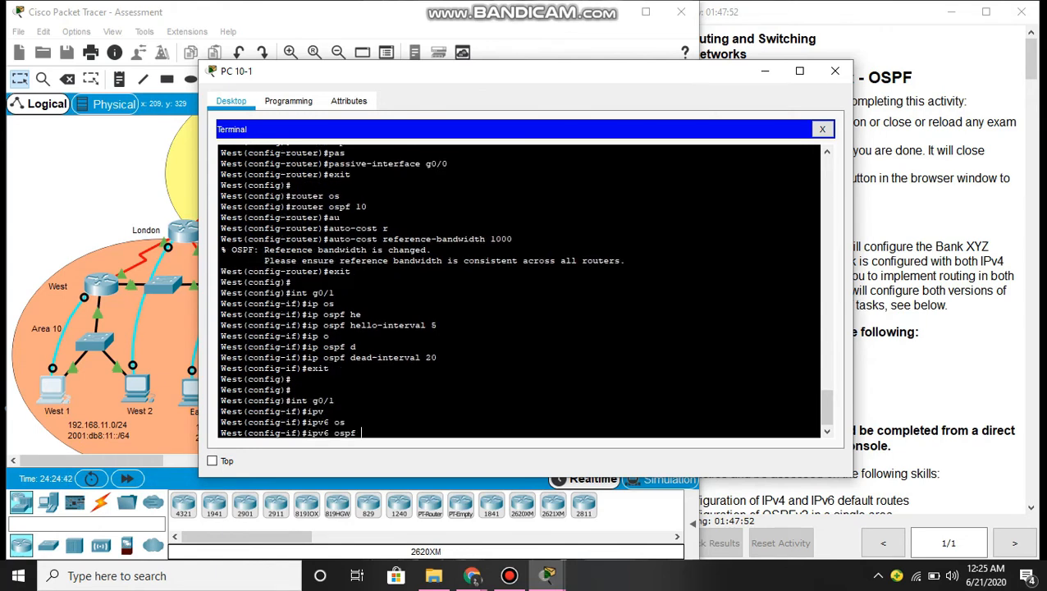
type("p")
key("Tab")
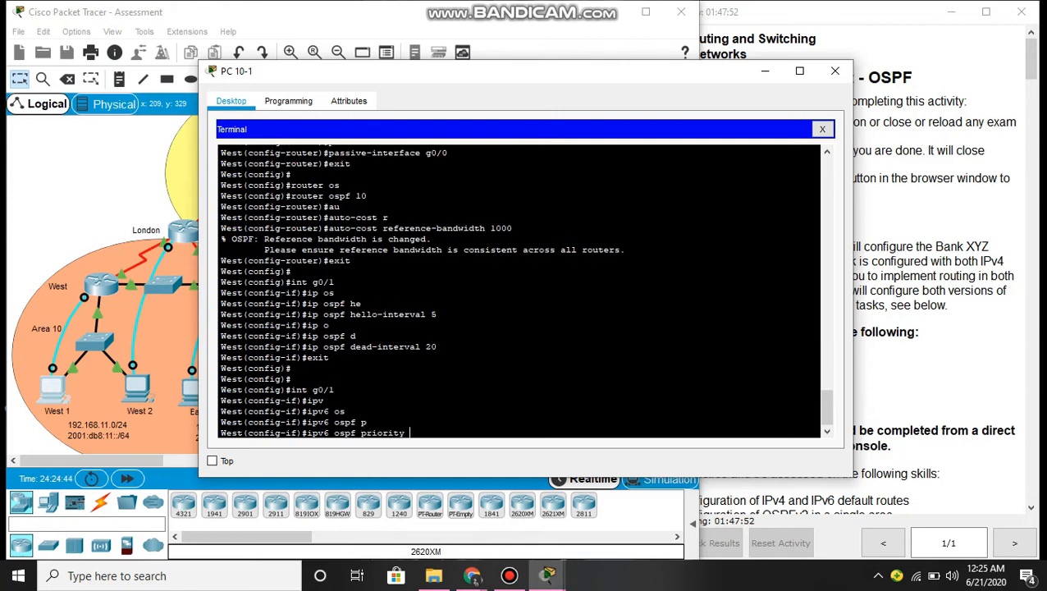
type("255")
key("Return")
type("exit")
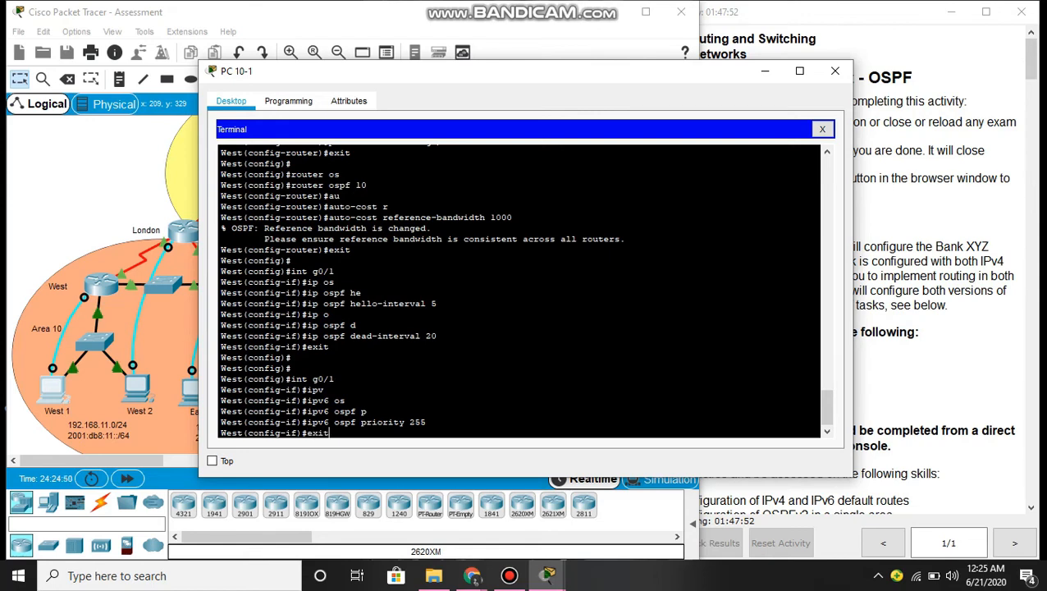
key("Return")
key("Return")
key("Return")
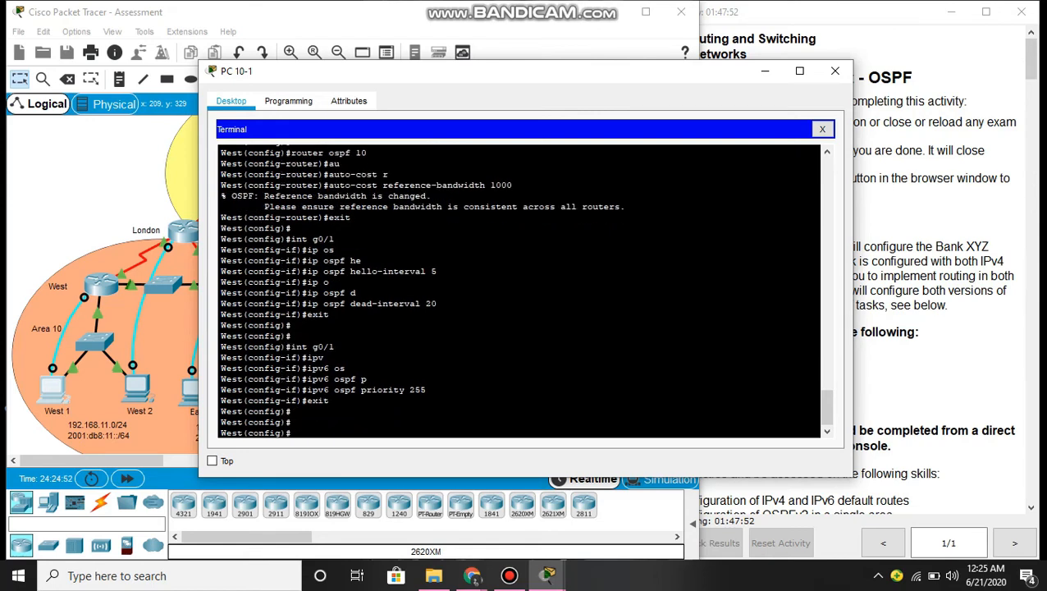
- Make g0/0 a passive interface in West's IPv6 OSPF process 10, and return to global configuration mode
type("ipv")
key("Tab")
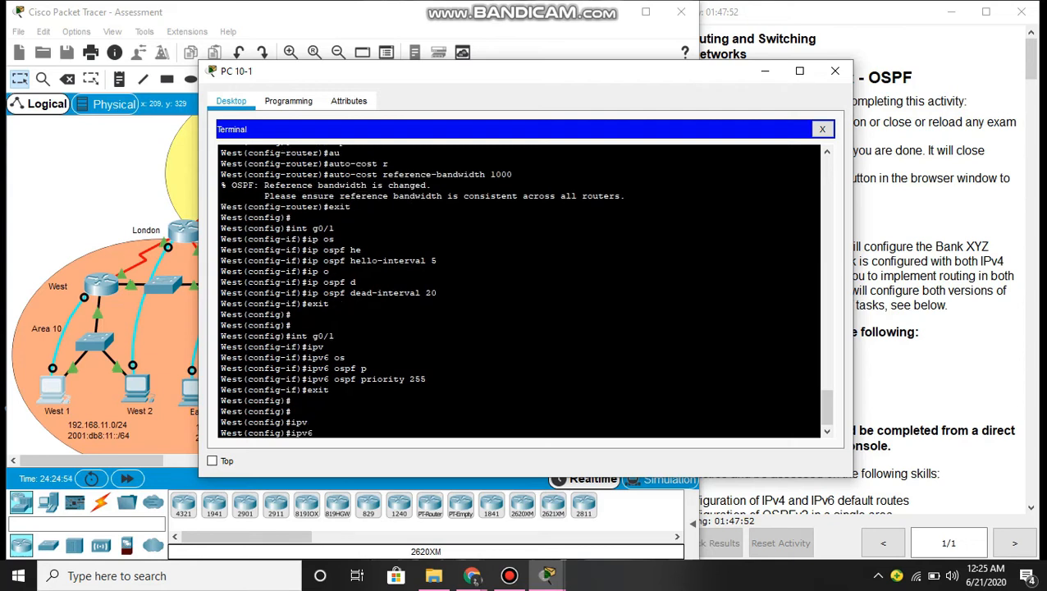
type("rou")
key("Tab")
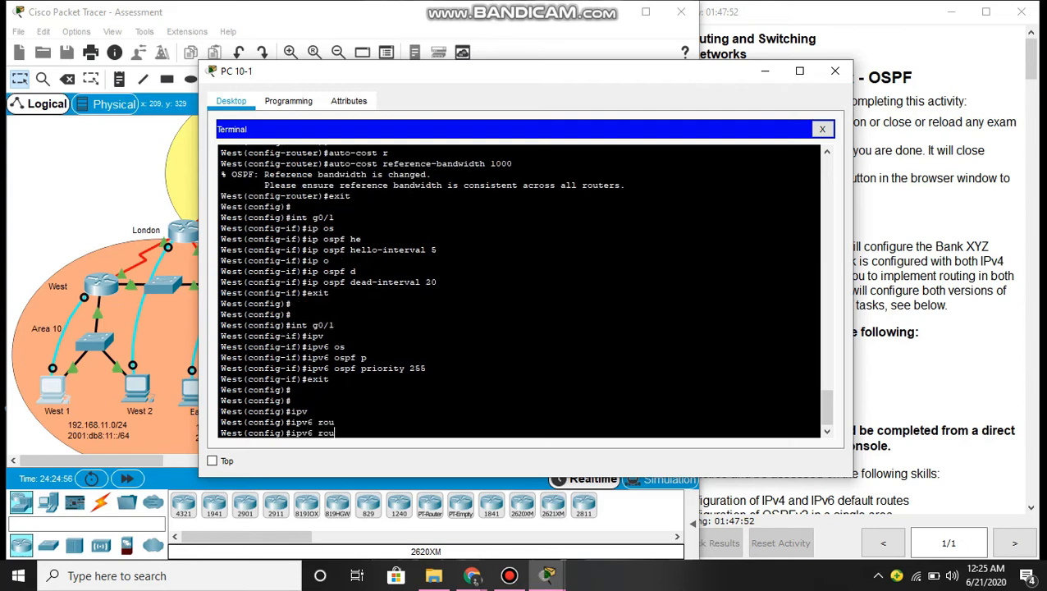
type("ter os")
key("Tab")
type("10")
key("Return")
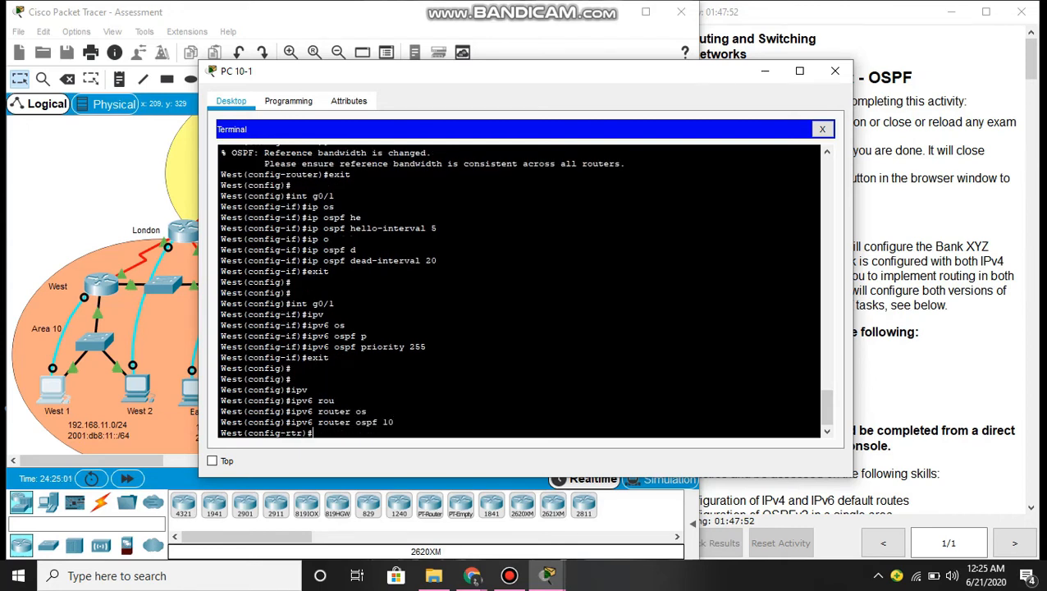
type("pa")
key("Tab")
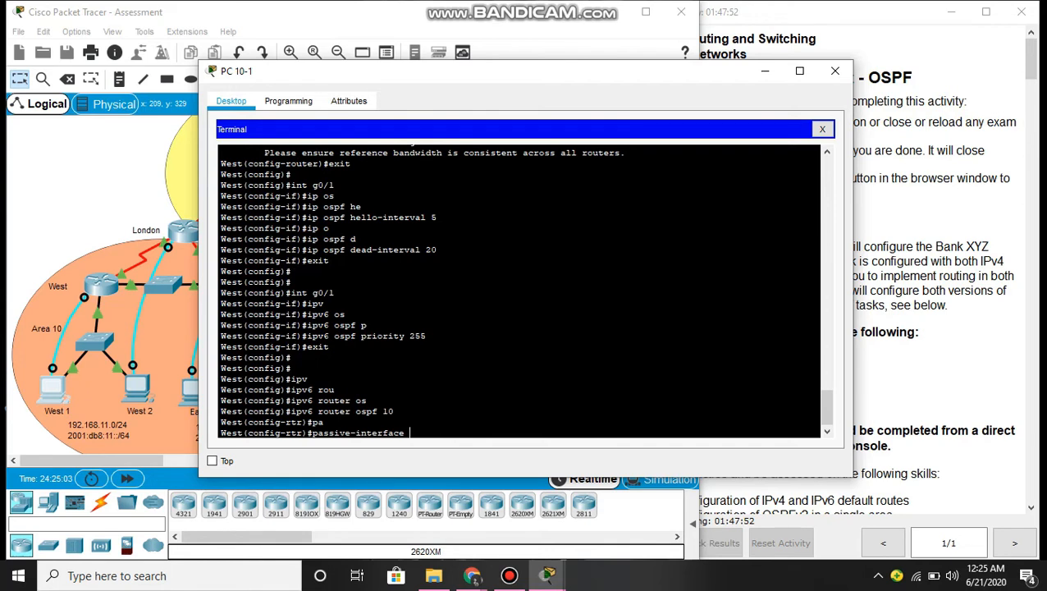
type("g0/0")
key("Return")
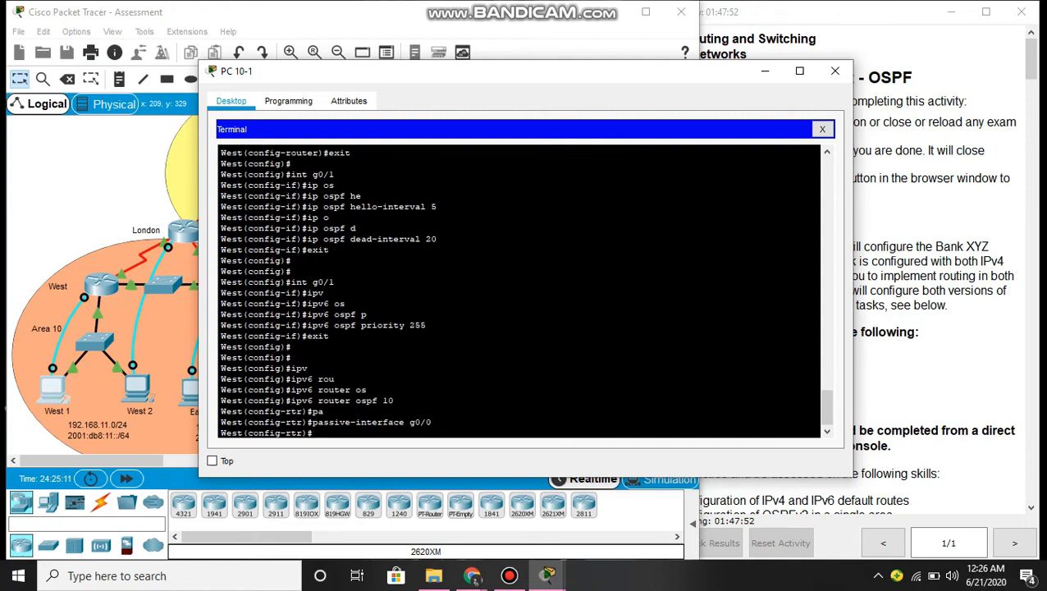
type("exit")
key("Return")
key("Return")
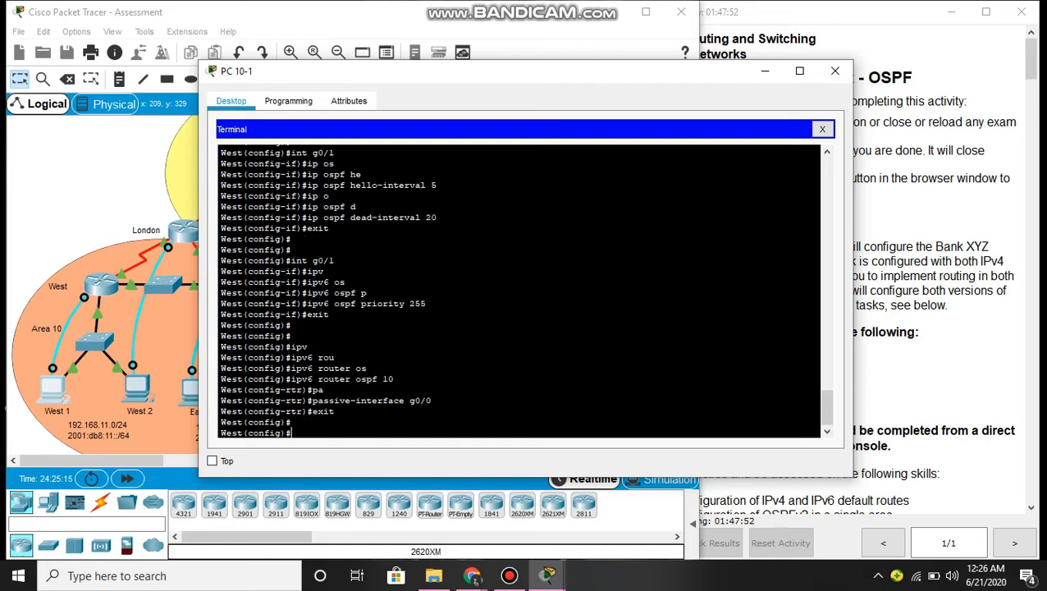
- Enter West's interface g0/1 again and set its IPv4 OSPF hello interval to 5
type("int g0/1")
key("Return")
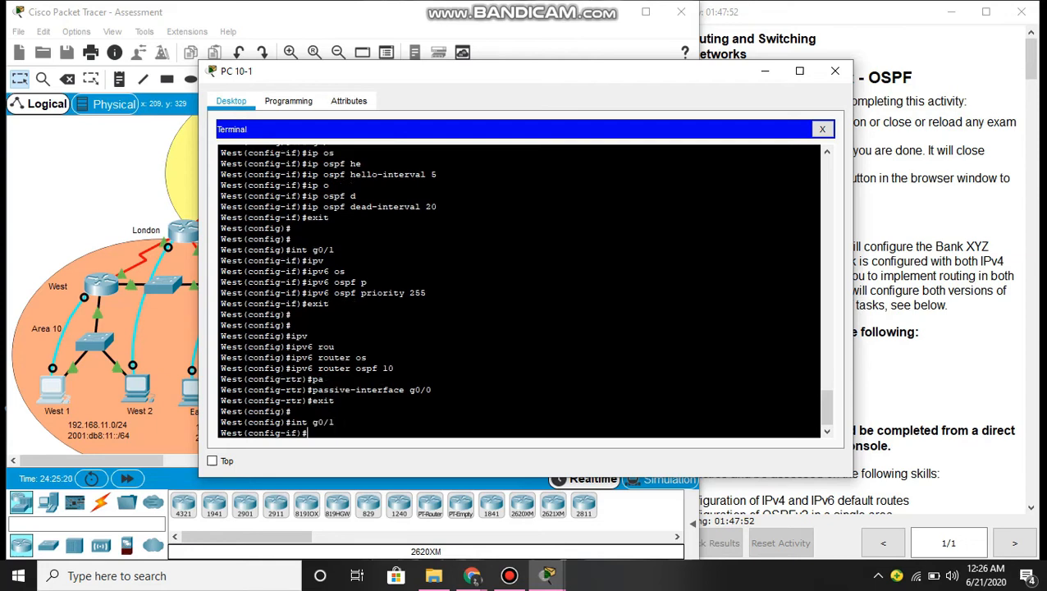
type("ip os")
key("Tab")
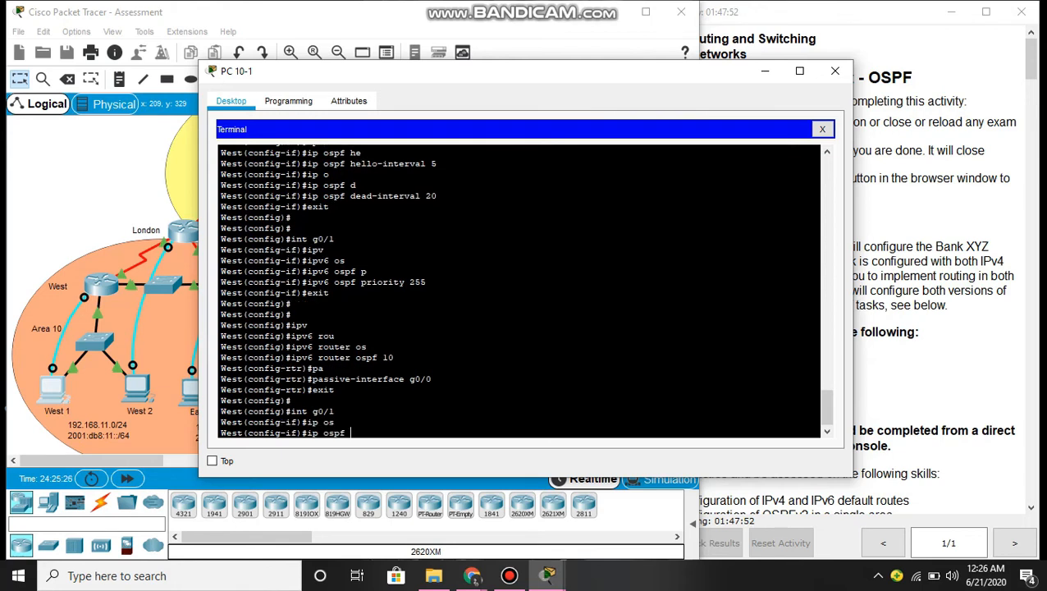
type("h")
key("Tab")
type("5")
key("Return")
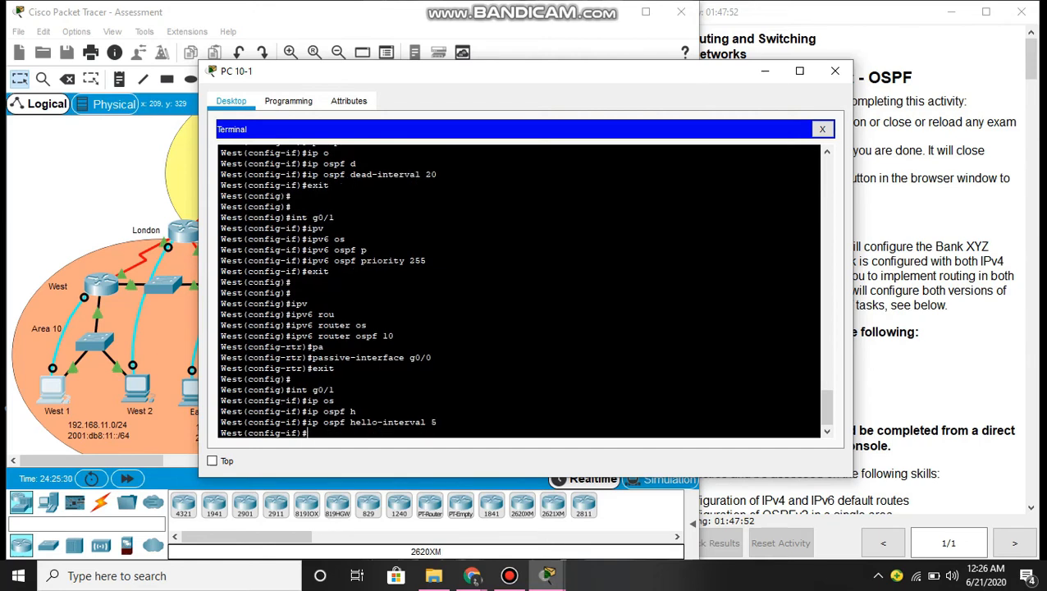
- Set the IPv4 OSPF dead interval on West's g0/1 to 20 again, and return to global configuration mode
type("ip o")
type("s")
key("Tab")
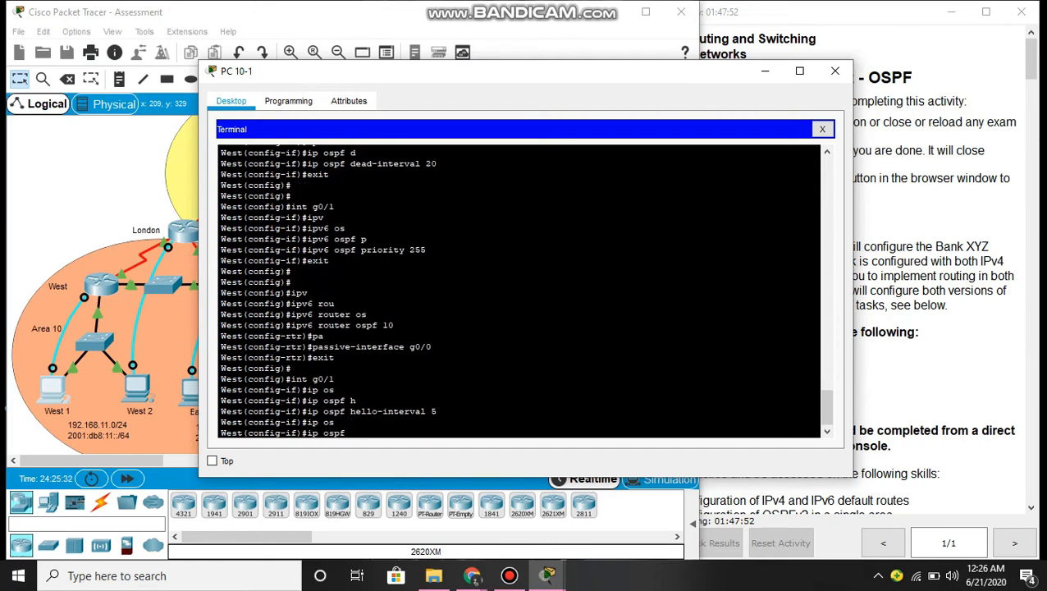
type("d")
key("Tab")
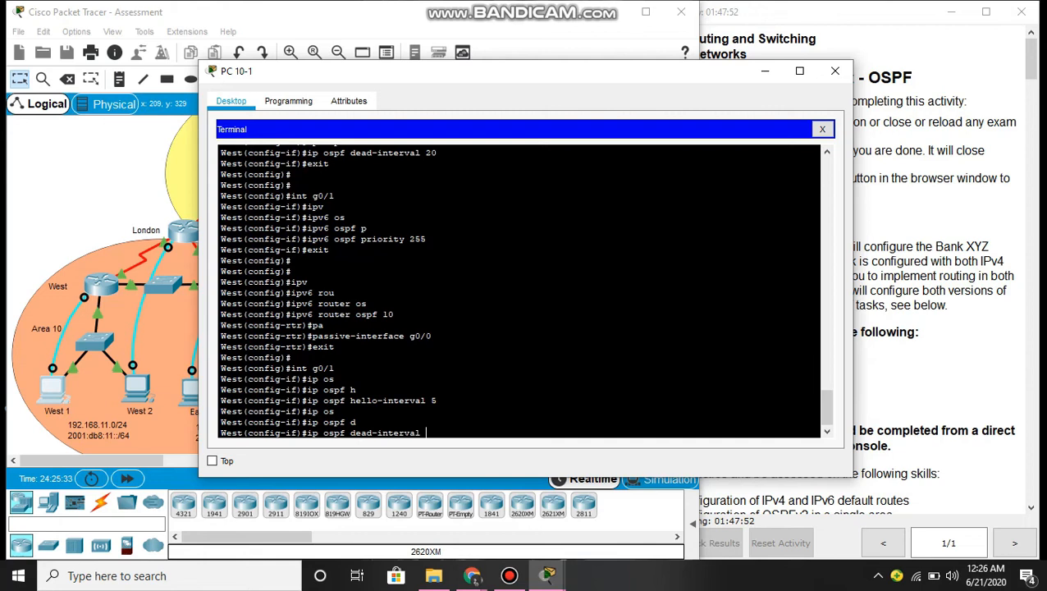
type("20")
key("Return")
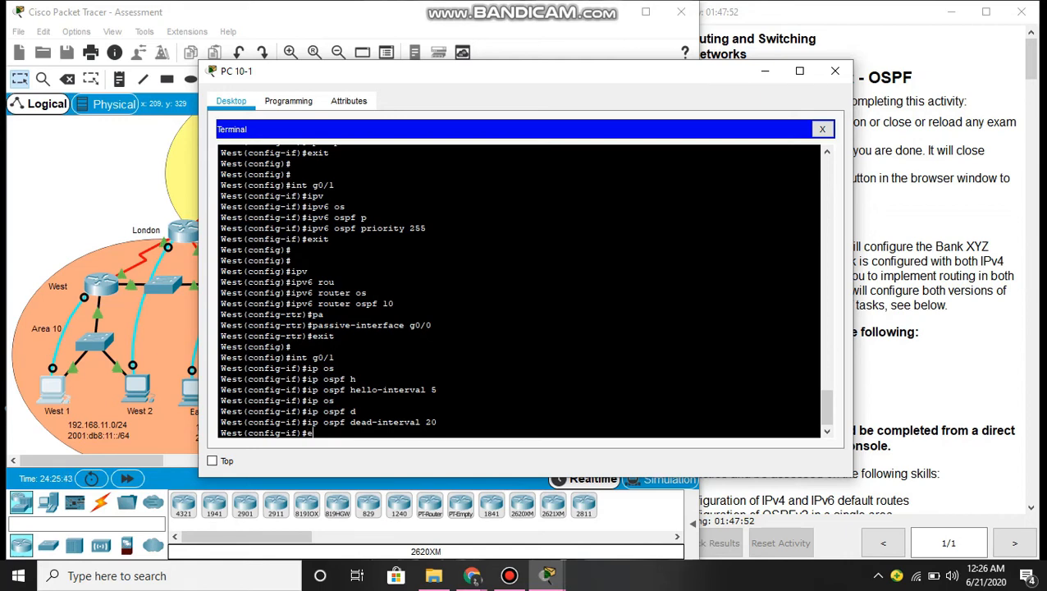
type("xit")
key("Return")
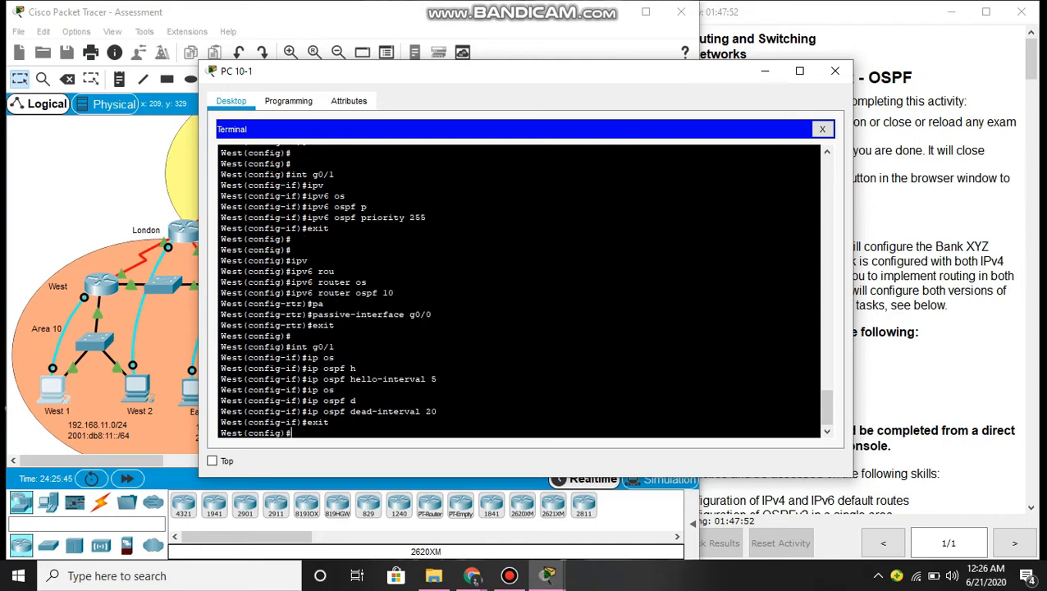
- Set the auto-cost reference bandwidth of West's IPv6 OSPF process 10 to 1000
type("ipv")
key("Tab")
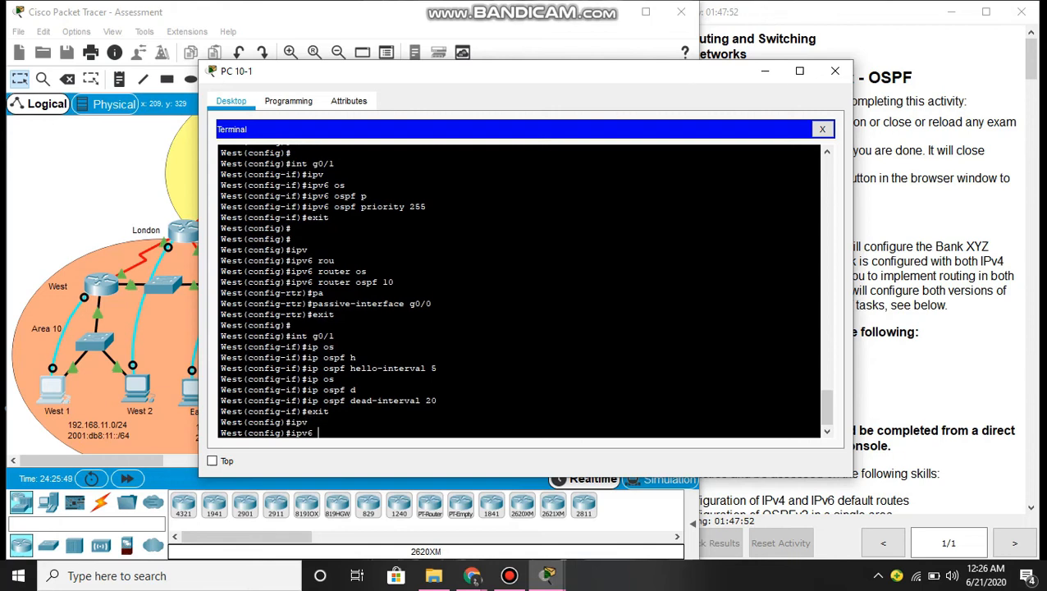
type("router os")
key("Tab")
type("10")
key("Return")
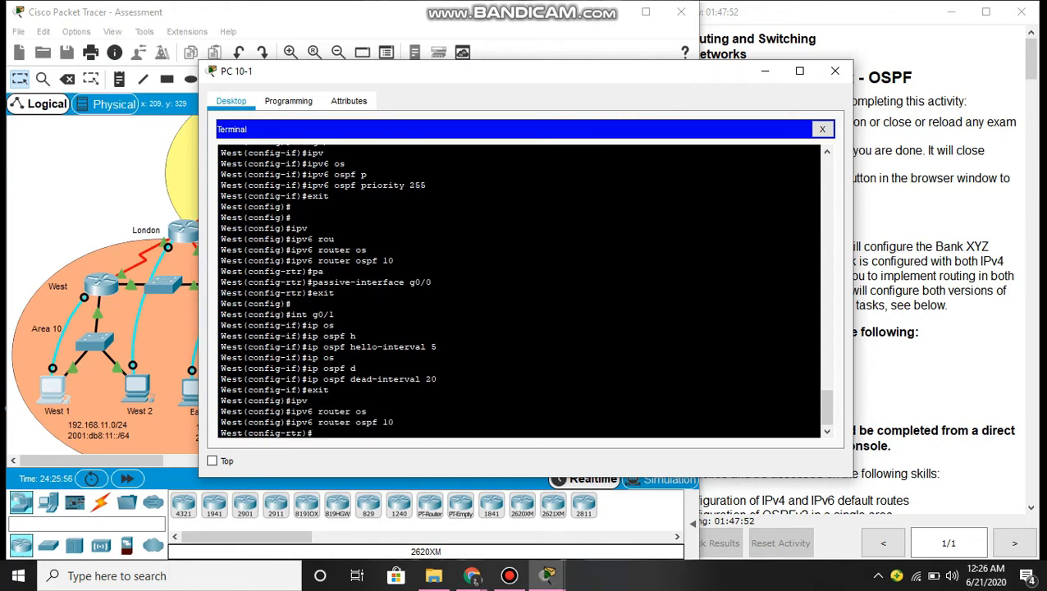
key("Return")
type("au")
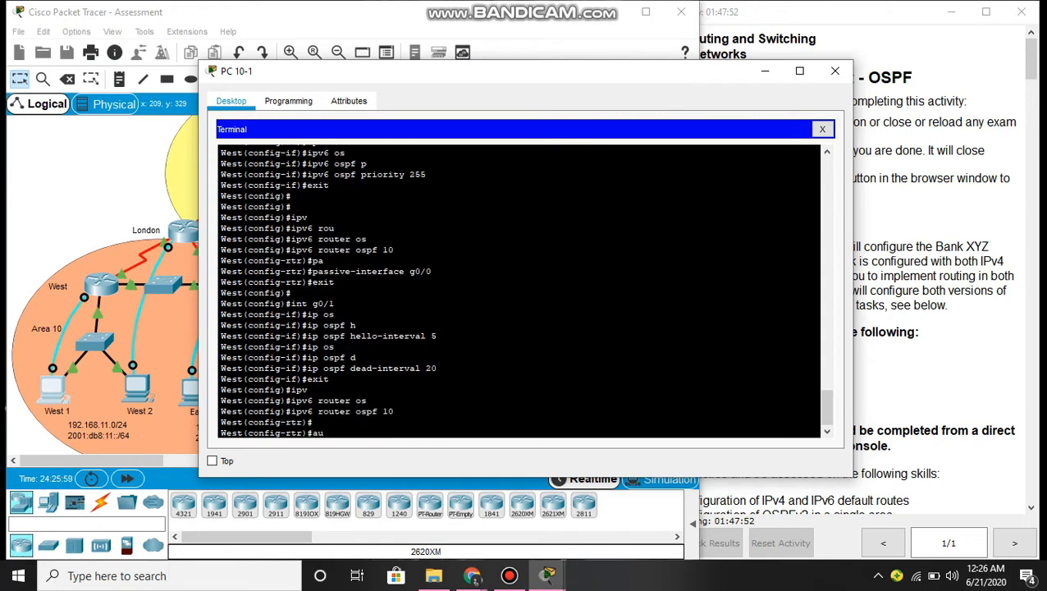
key("Tab")
type("re")
key("Tab")
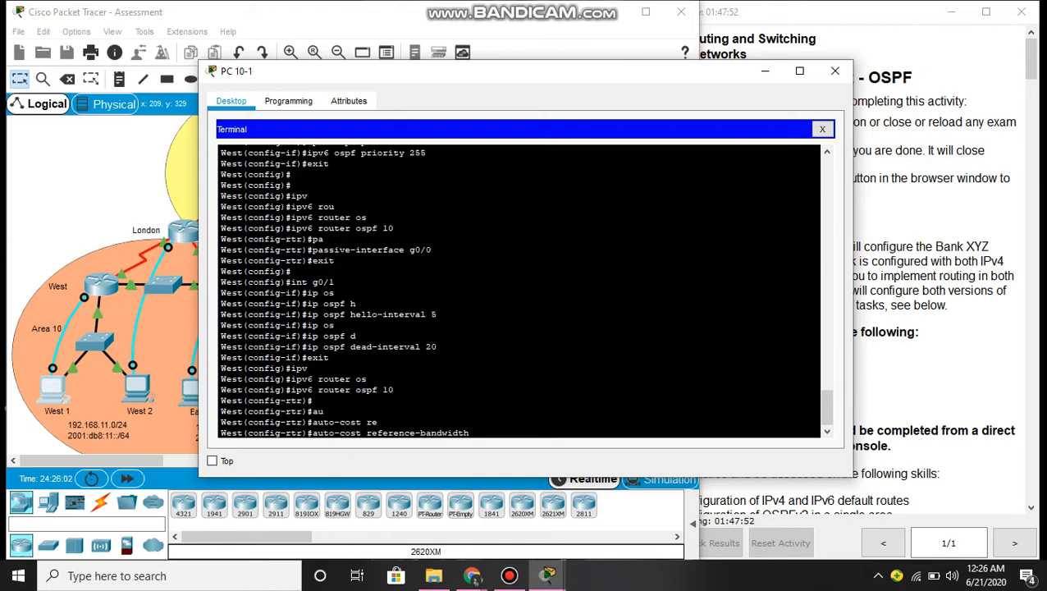
type("1000")
key("Return")
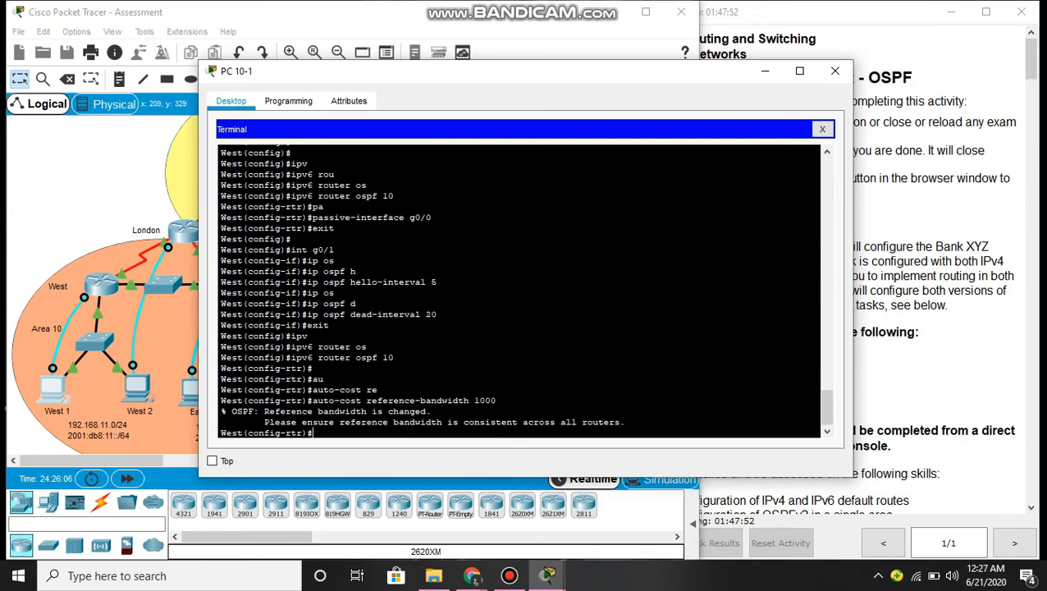
key("Return")
key("Return")
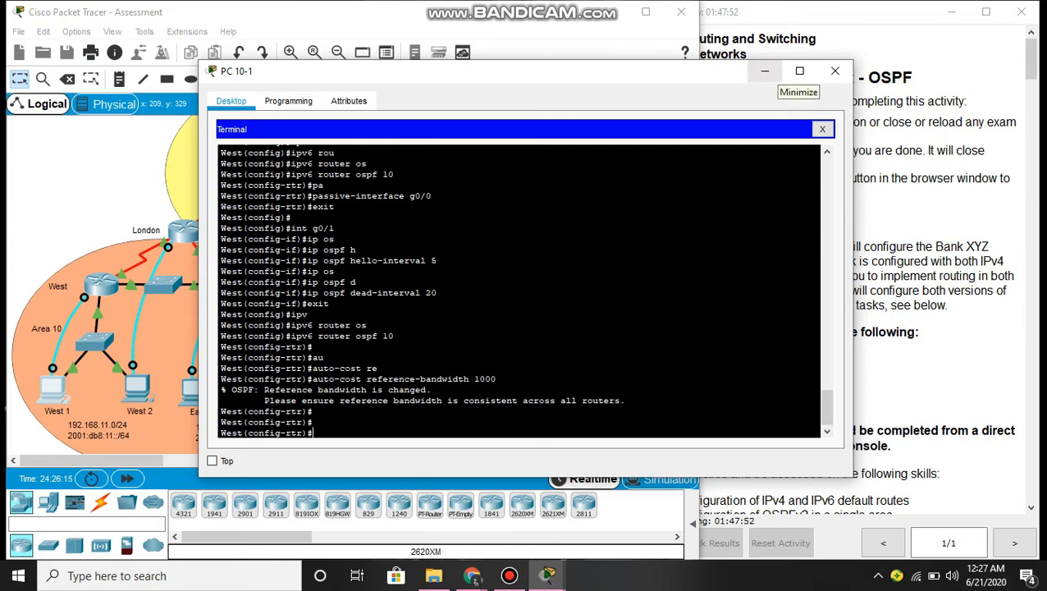
- Minimize West's console window, open the East router's console through the East 1 PC's terminal, and enter global configuration mode
left_click(765, 71)
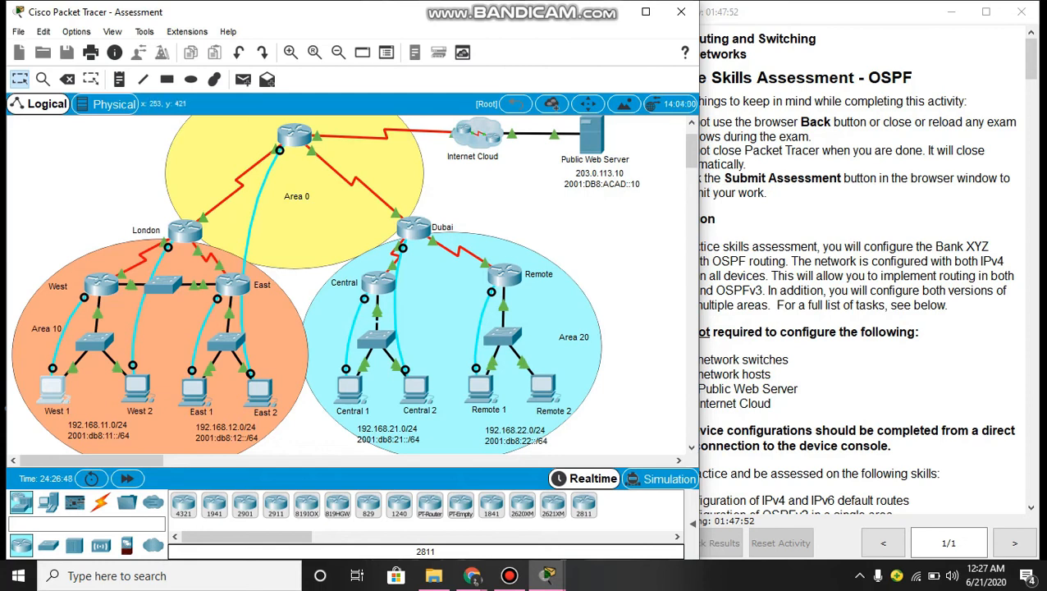
left_click(197, 389)
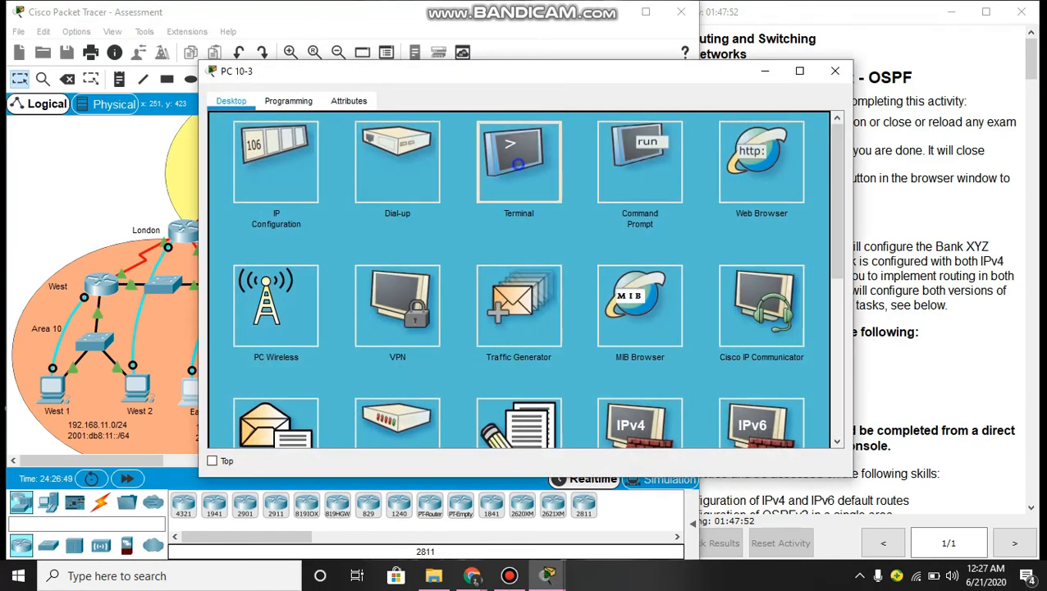
left_click(518, 164)
left_click(807, 275)
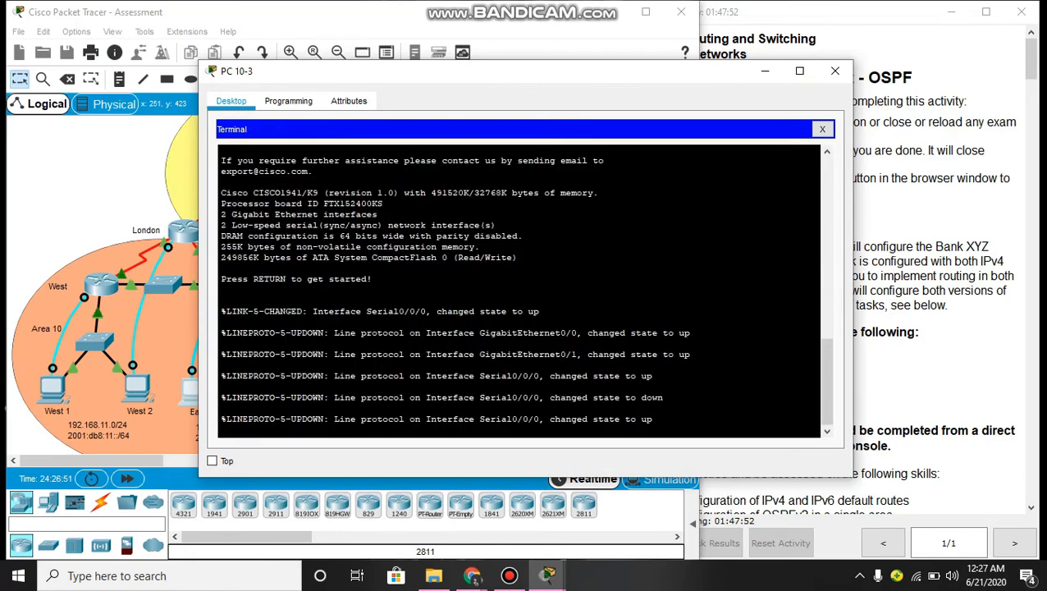
key("Return")
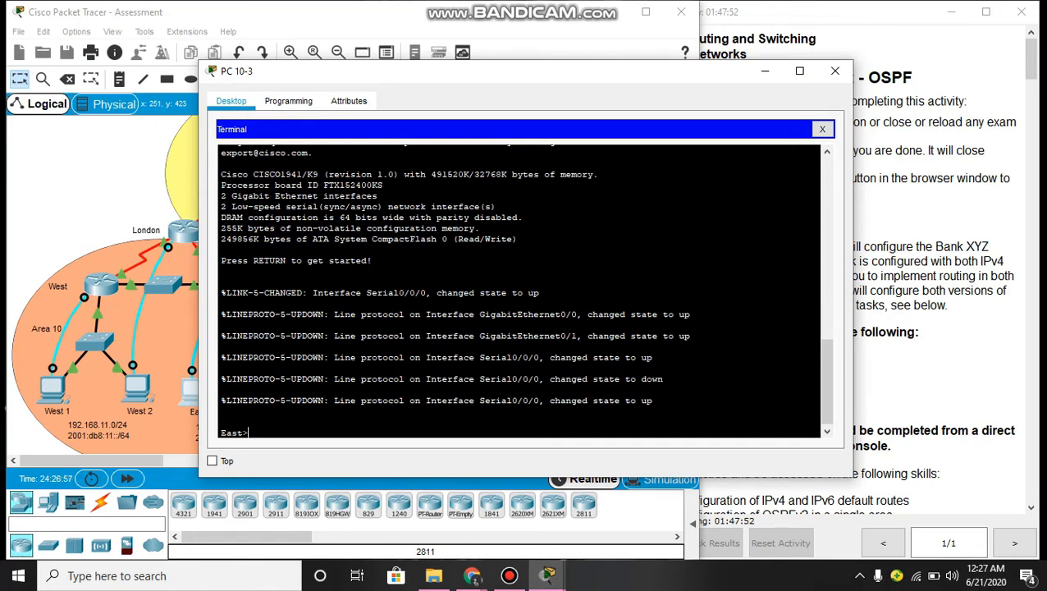
type("ena")
key("Return")
type("nf t")
key("Return")
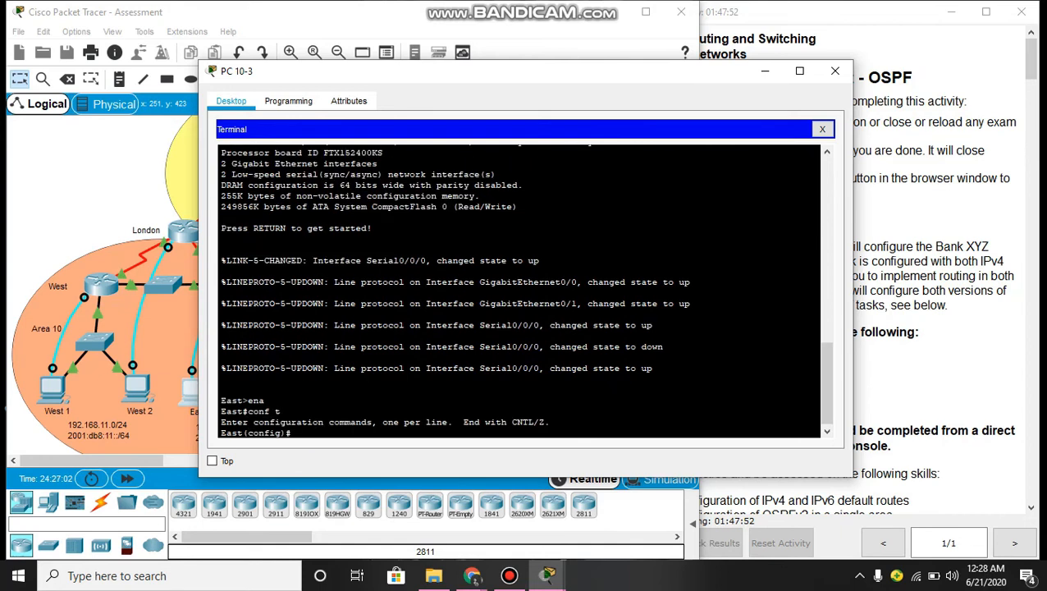
- Start IPv4 OSPF process 10 on East and advertise network 172.16.10.4 with wildcard 0.0.0.3 in area 10
type("rou")
key("Tab")
type("os")
key("Tab")
type("10")
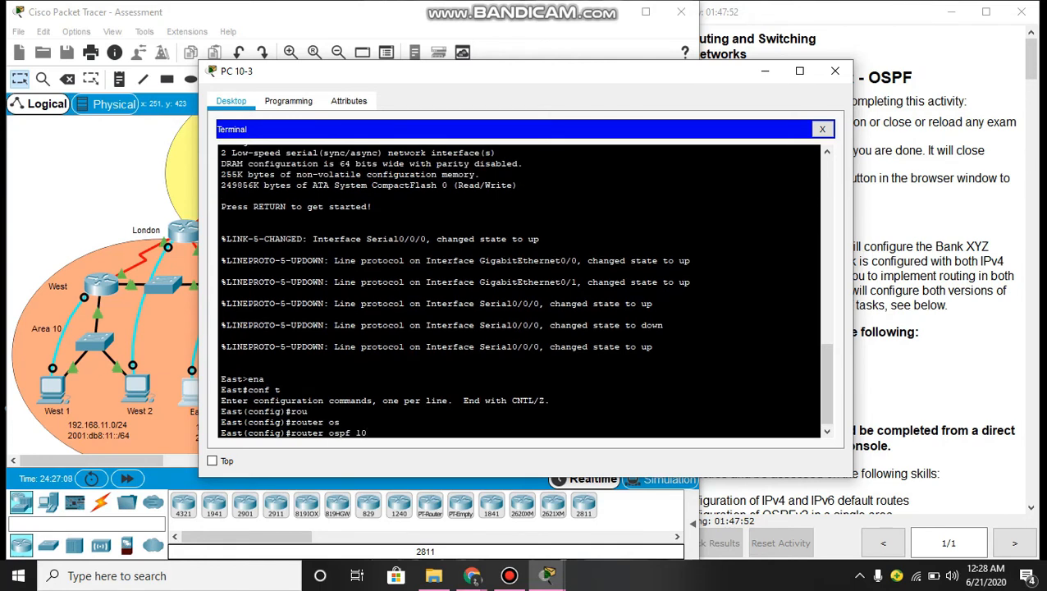
key("Return")
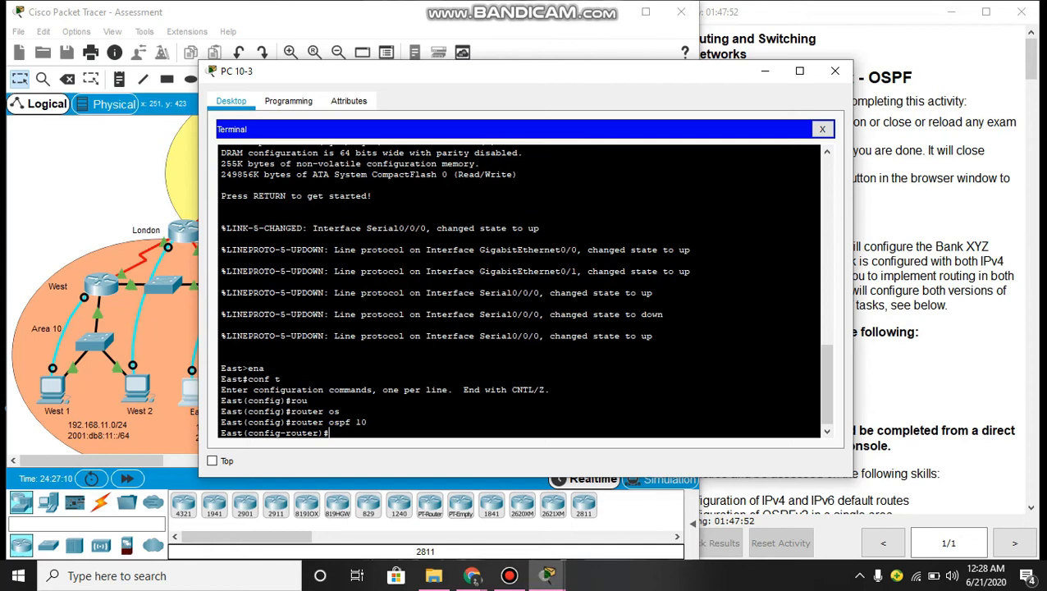
type("net")
key("Tab")
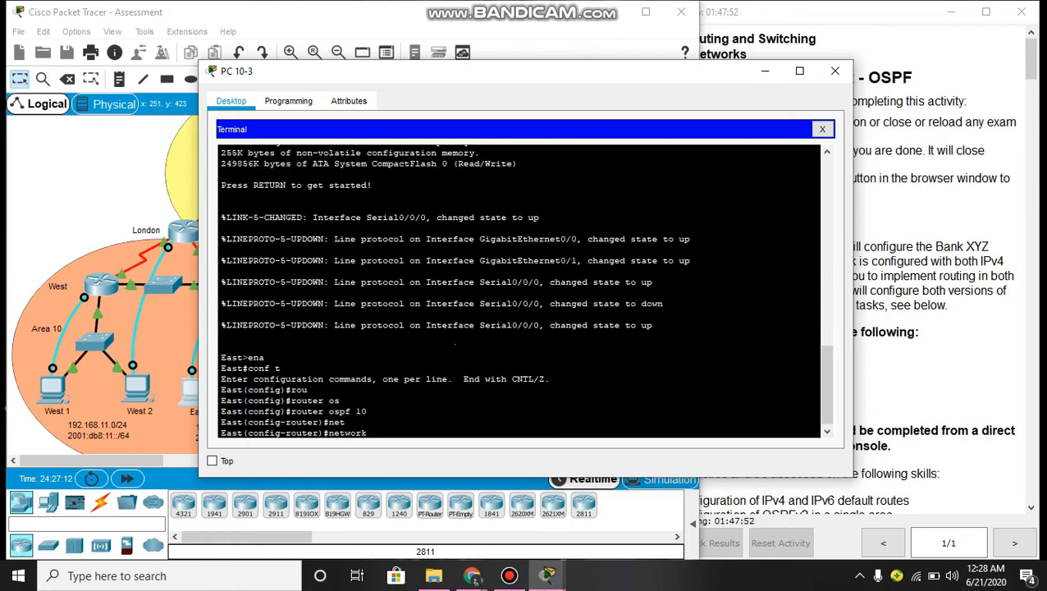
type("172.16.10.4 0.0.0.3 area 10")
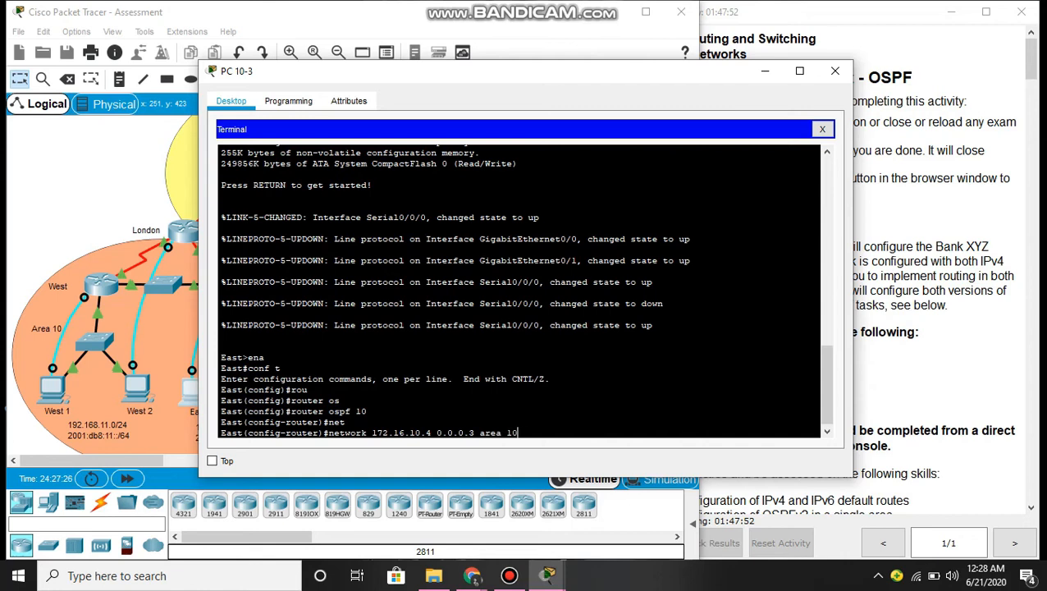
key("Return")
- Advertise network 172.16.10.8 with wildcard 0.0.0.3 in area 10 of East's OSPF process
type("net")
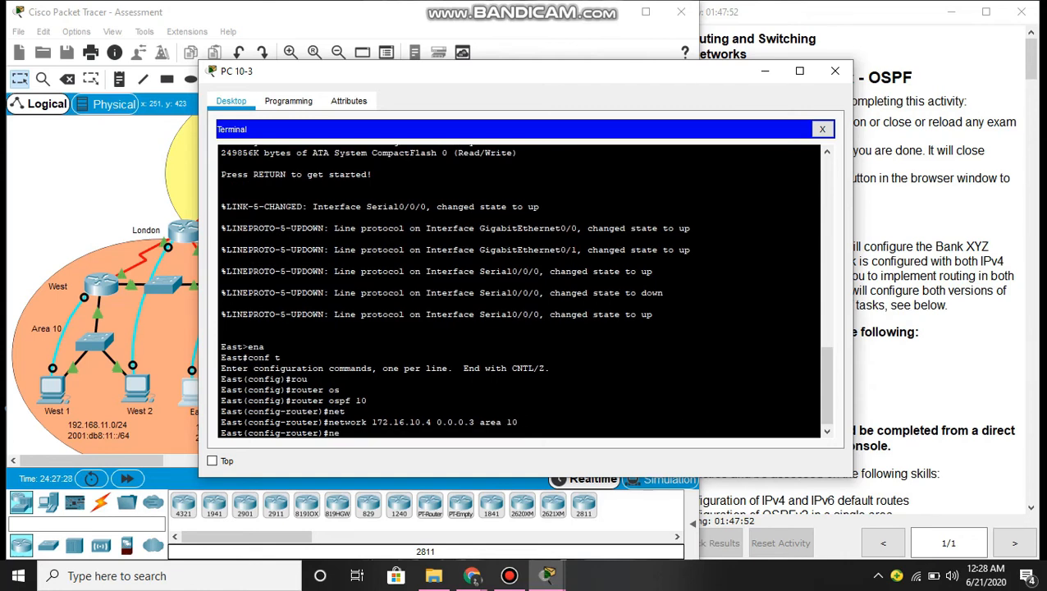
key("Tab")
type("172")
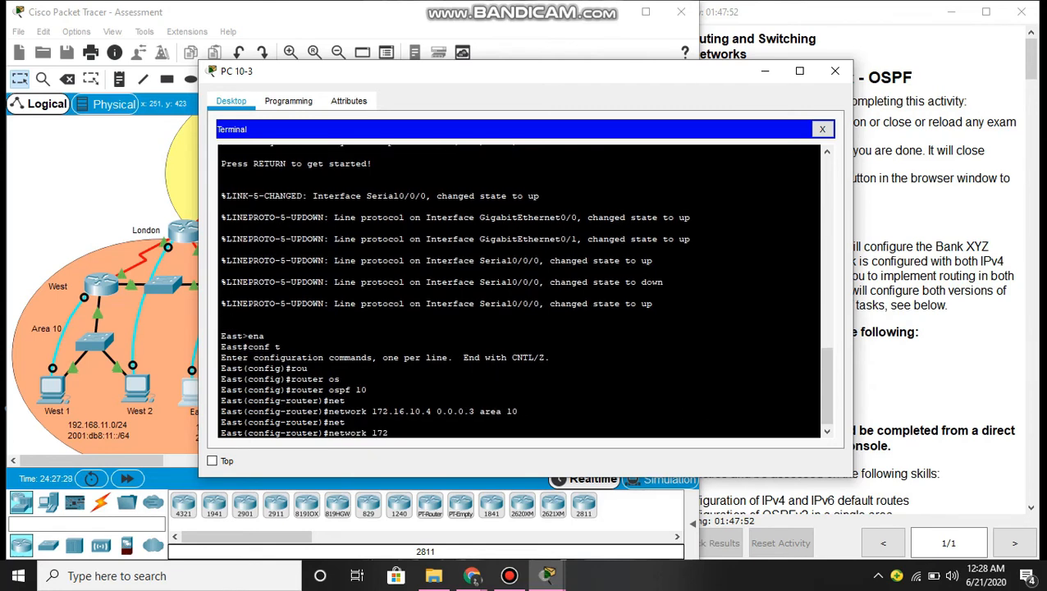
type(".16.10.8")
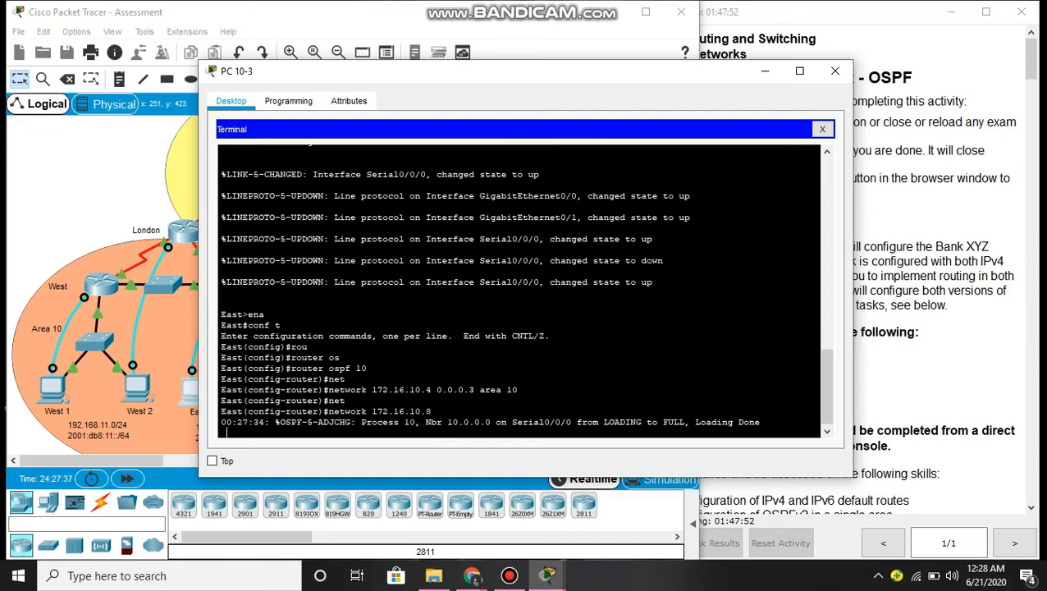
key("Return")
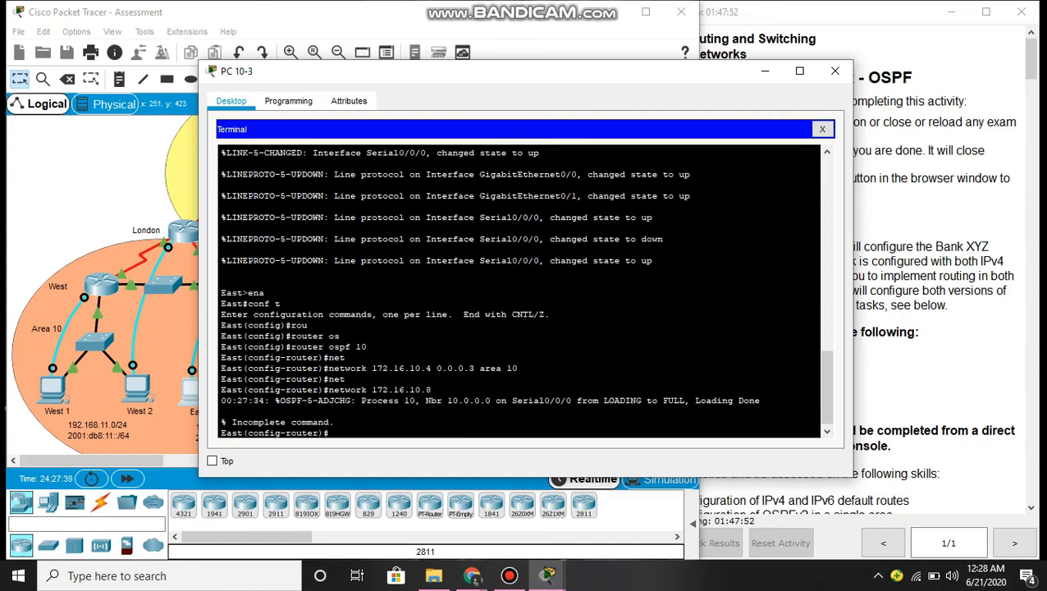
key("Up")
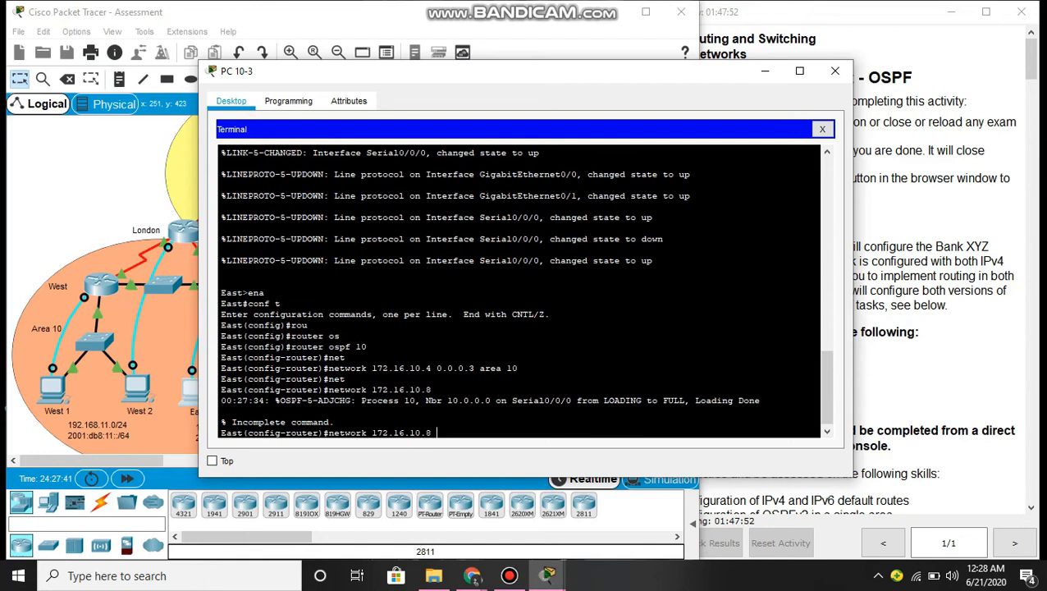
type("0.0.0.3 area 10")
key("Return")
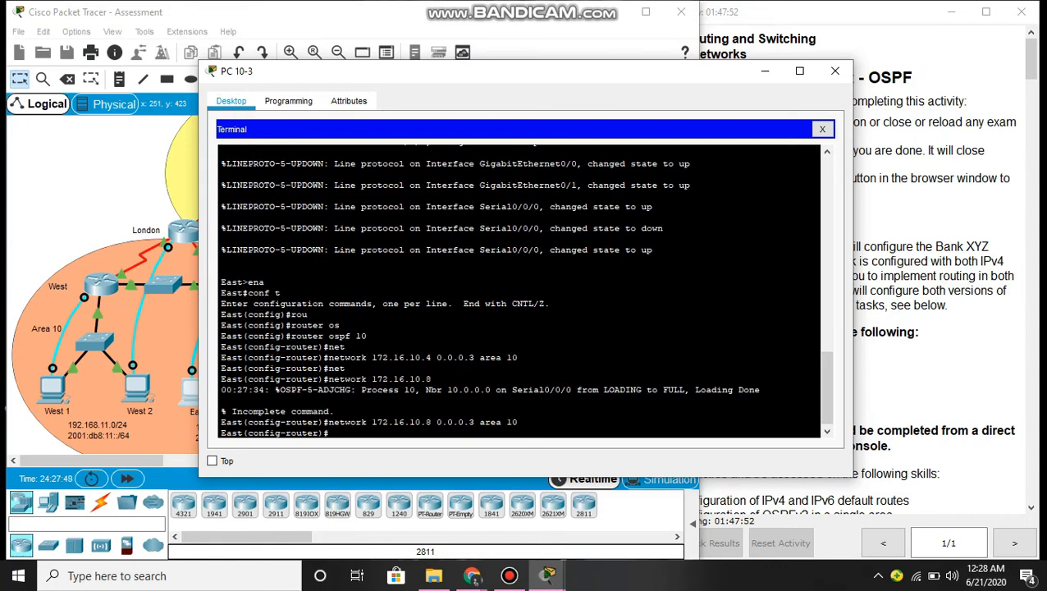
- Advertise East's LAN network 192.168.12.0 with wildcard 0.0.0.255 in OSPF area 10
type("net")
key("Tab")
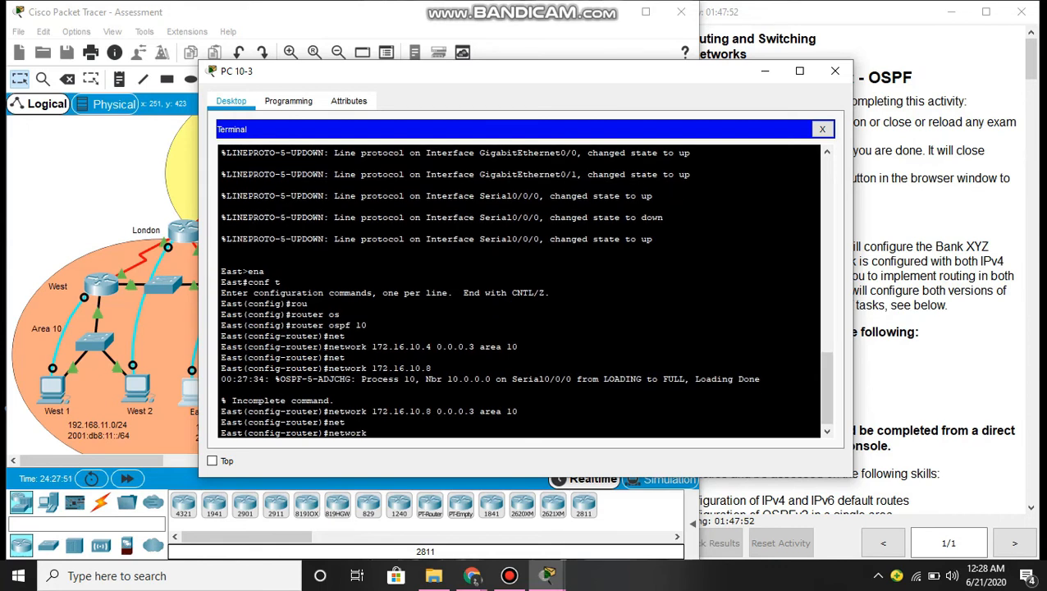
type("192.168.12.0 0.0.0.255")
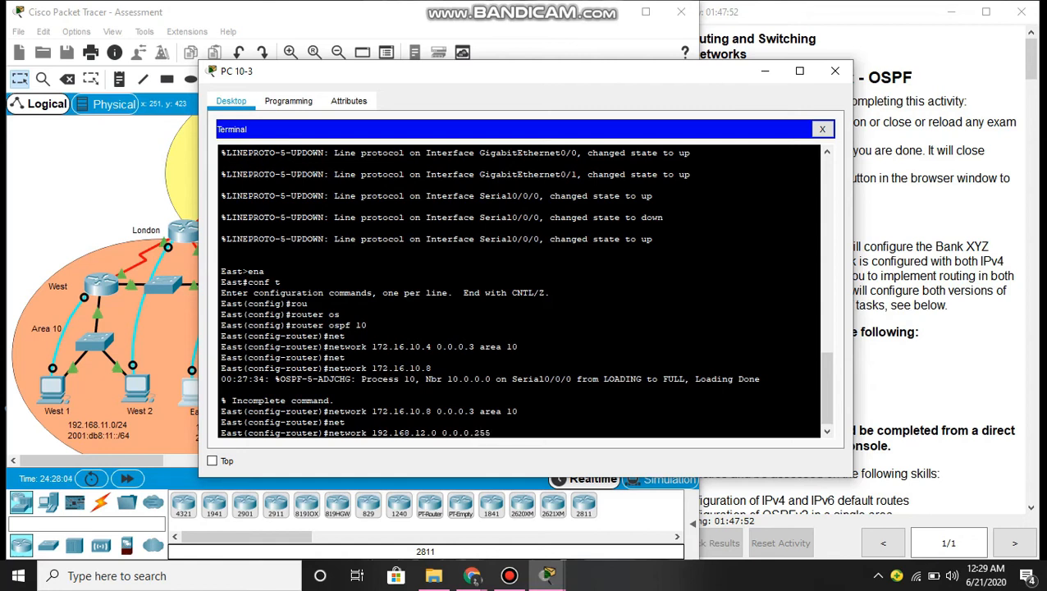
type(" area 10")
key("Return")
key("Return")
- Set the router ID of East's IPv4 OSPF process 10 to 10.2.2.2
type("router)#router")
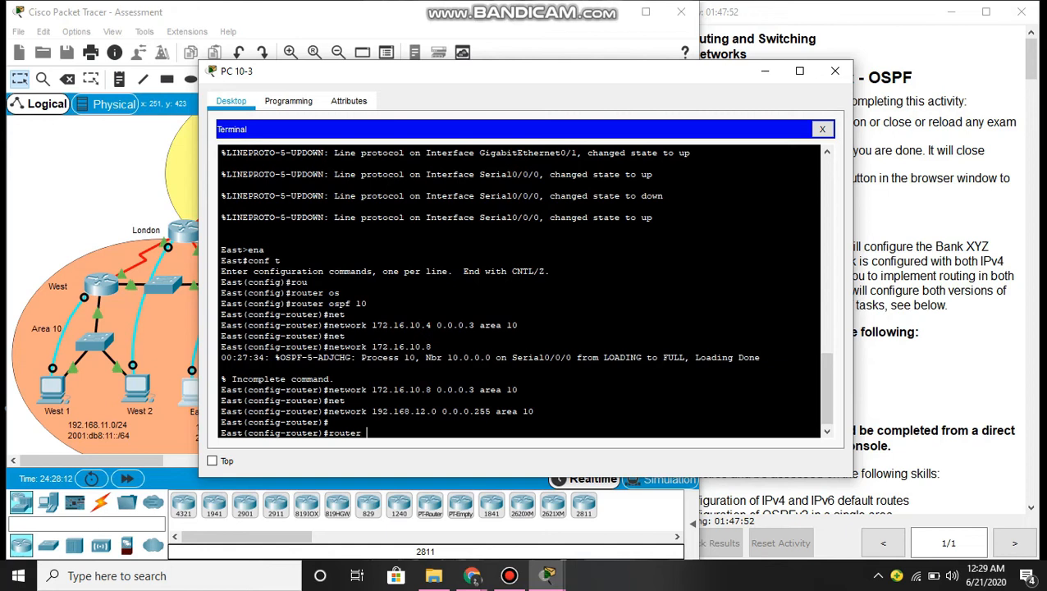
key("Tab")
type("10.")
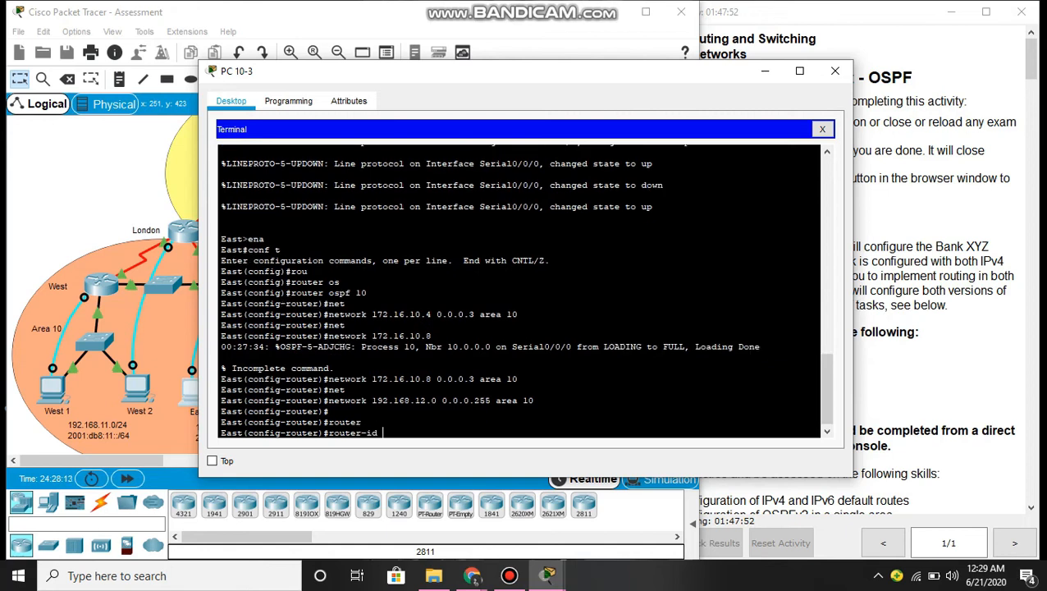
type("2.2.2")
key("Return")
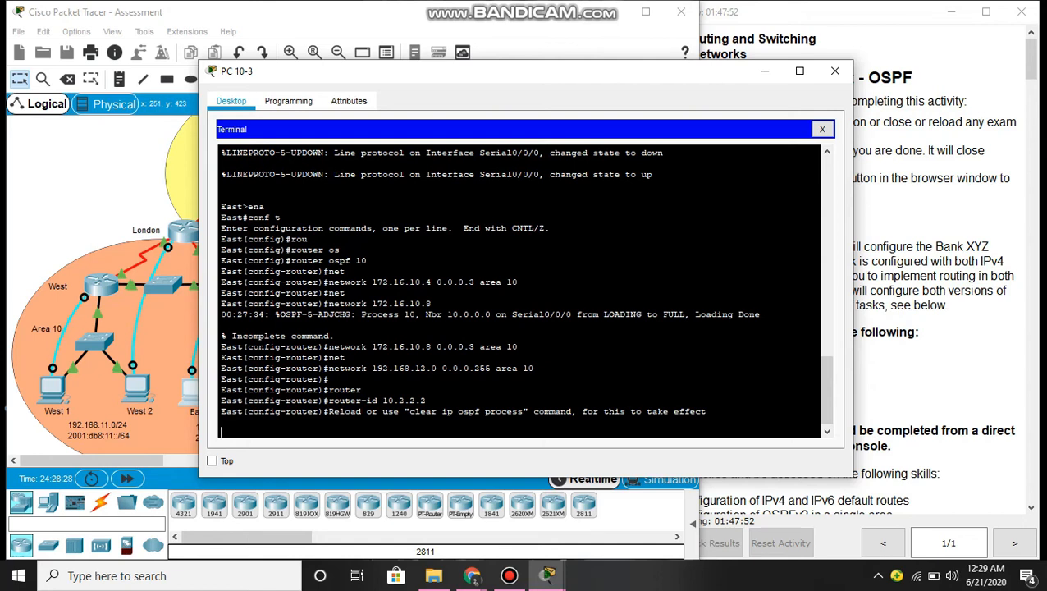
- Clear all IPv4 OSPF processes on East so the new router ID takes effect, and return to global configuration mode
key("Return")
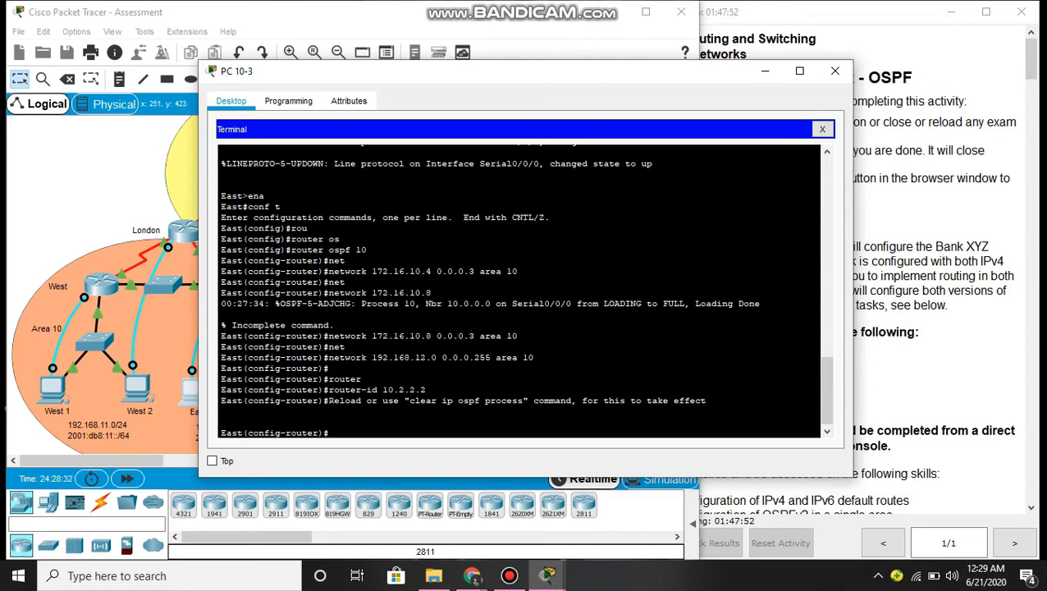
type("do clear ip ospf process")
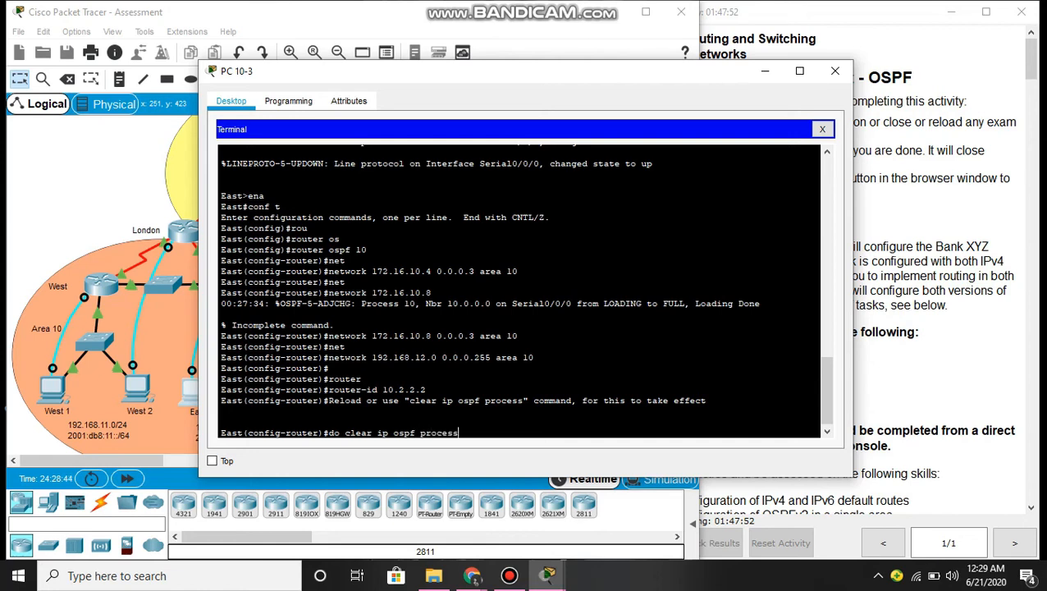
key("Return")
type("yes")
key("Return")
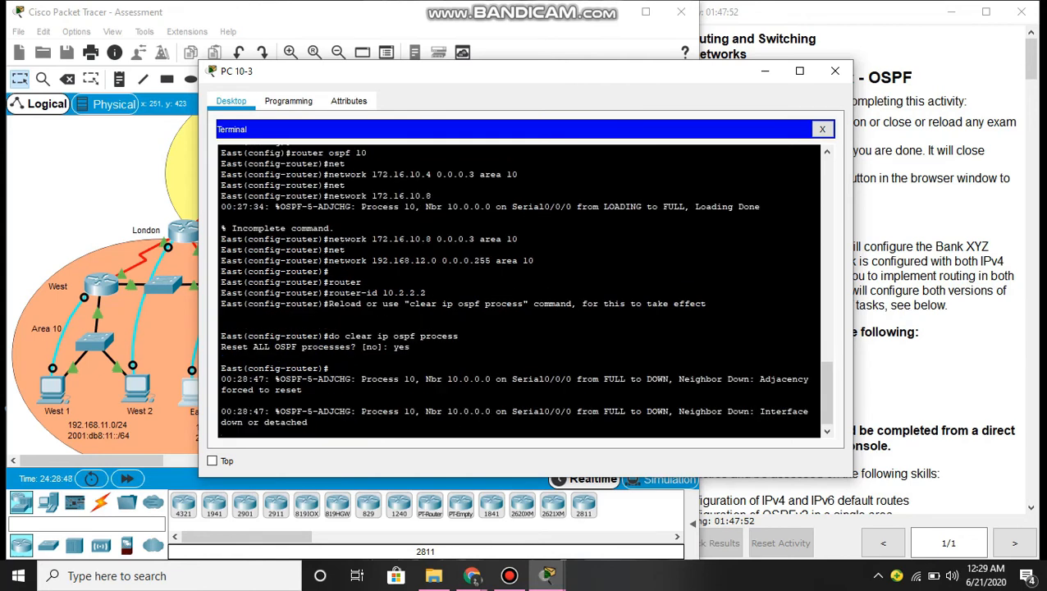
key("Return")
type("exit")
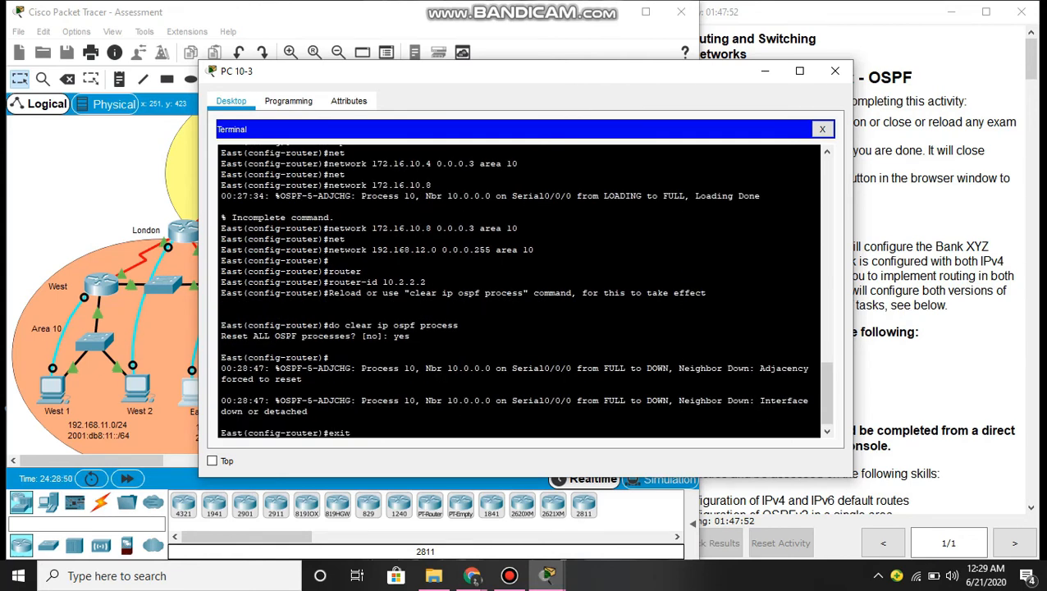
key("Return")
key("Return")
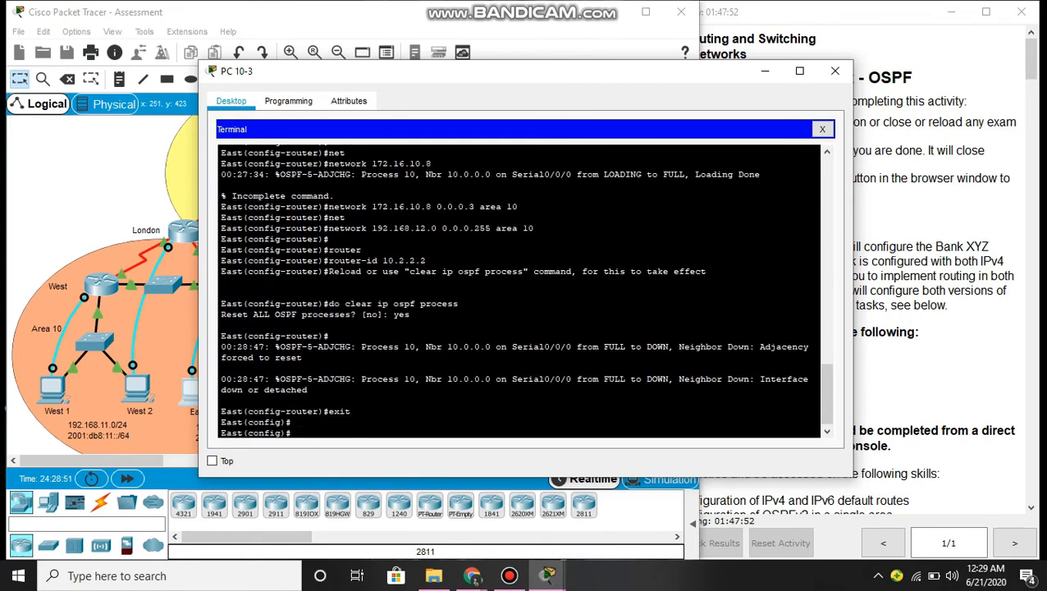
key("Return")
key("Return")
key("Return")
- Enable IPv6 unicast routing on the East router
type("ipv")
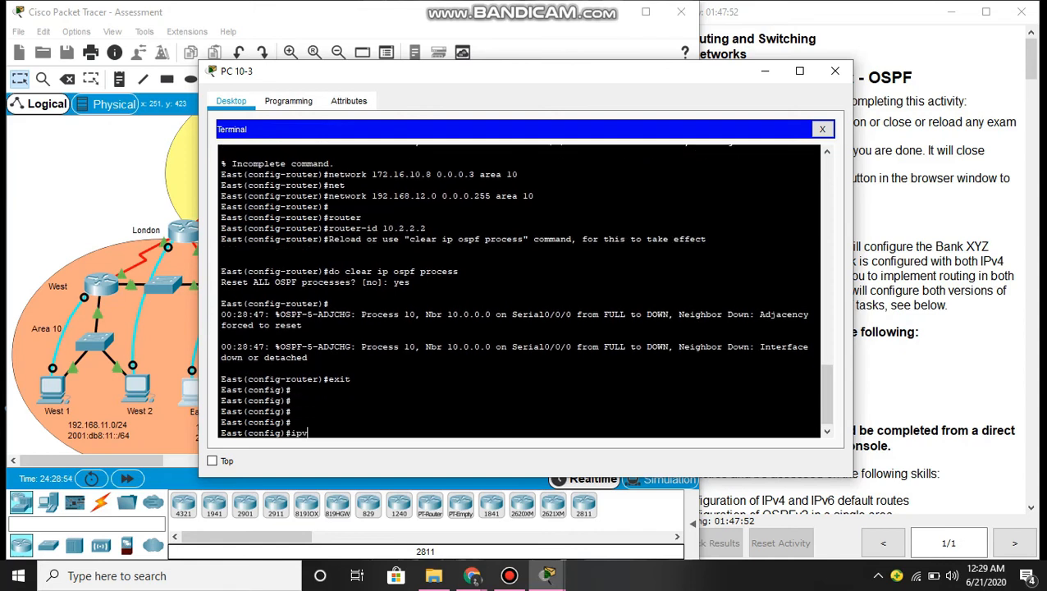
key("Tab")
type("r")
key("Tab")
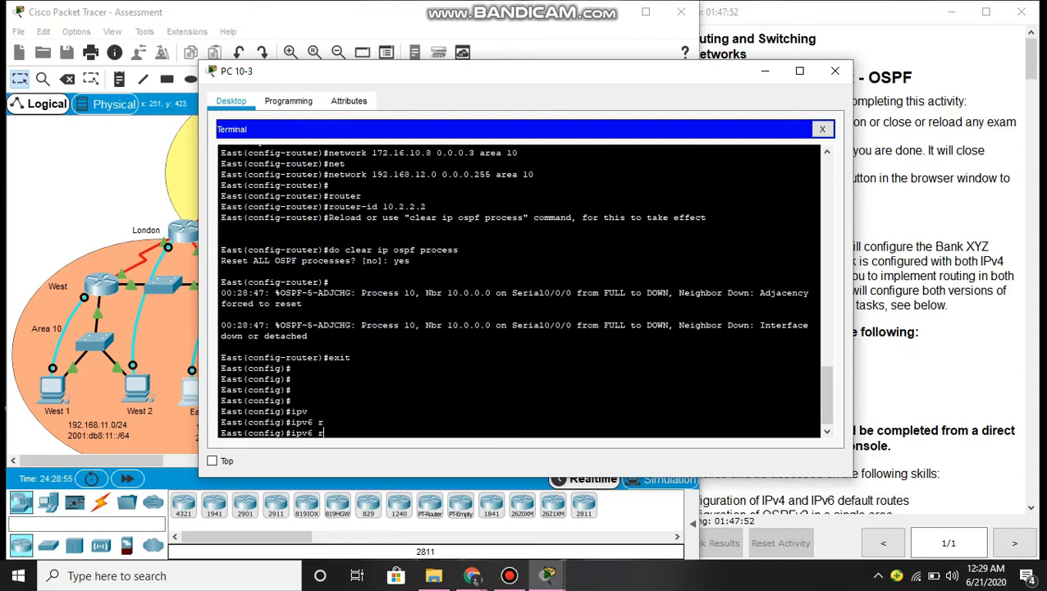
type("u")
key("Tab")
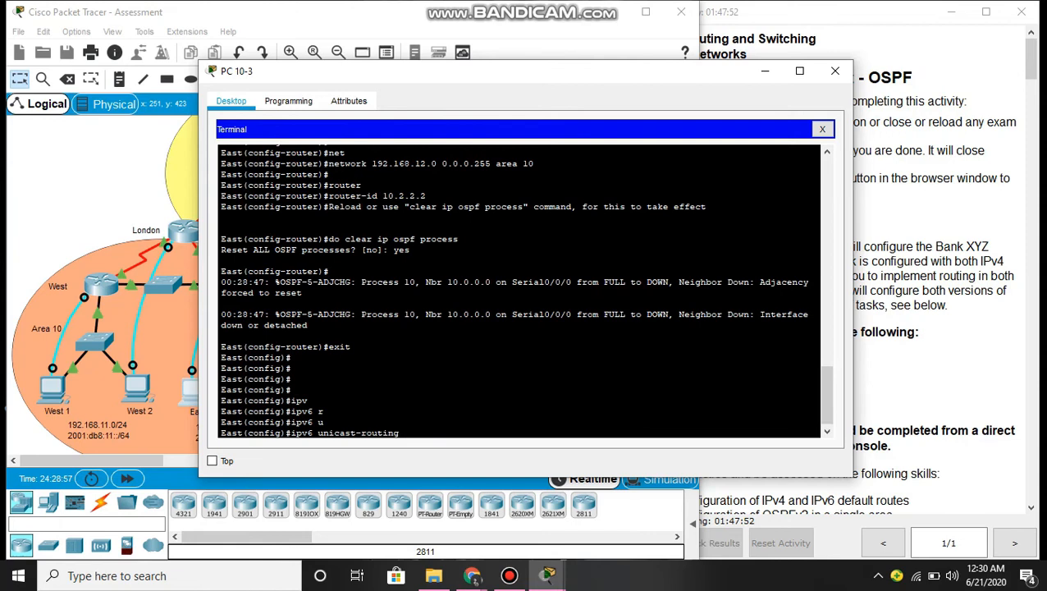
key("Return")
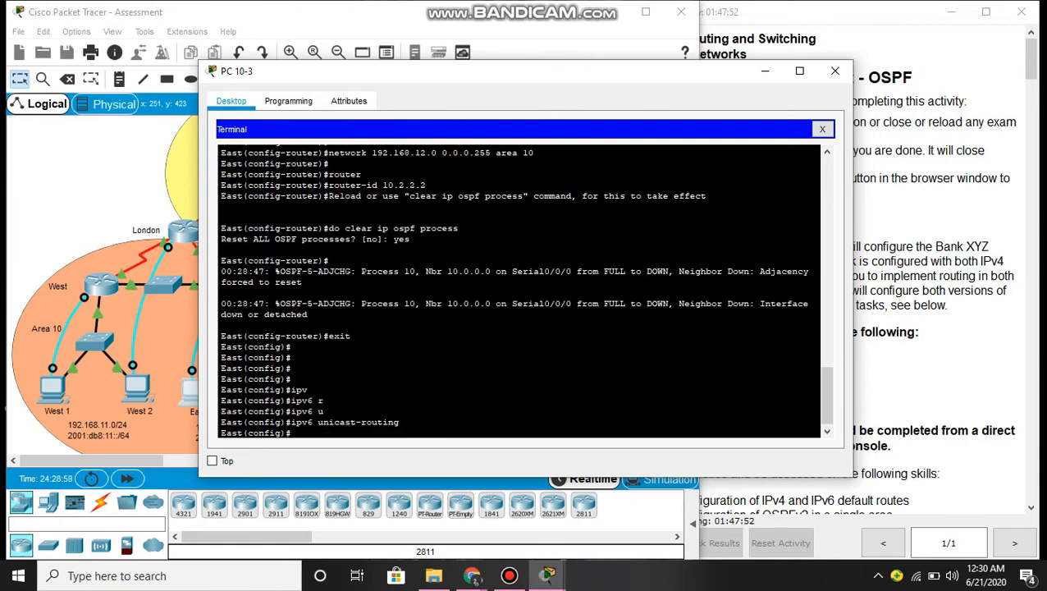
- Enable OSPFv3 process 10 in area 10 on East's serial interface s0/0/0
type("int s0/0/0")
key("Return")
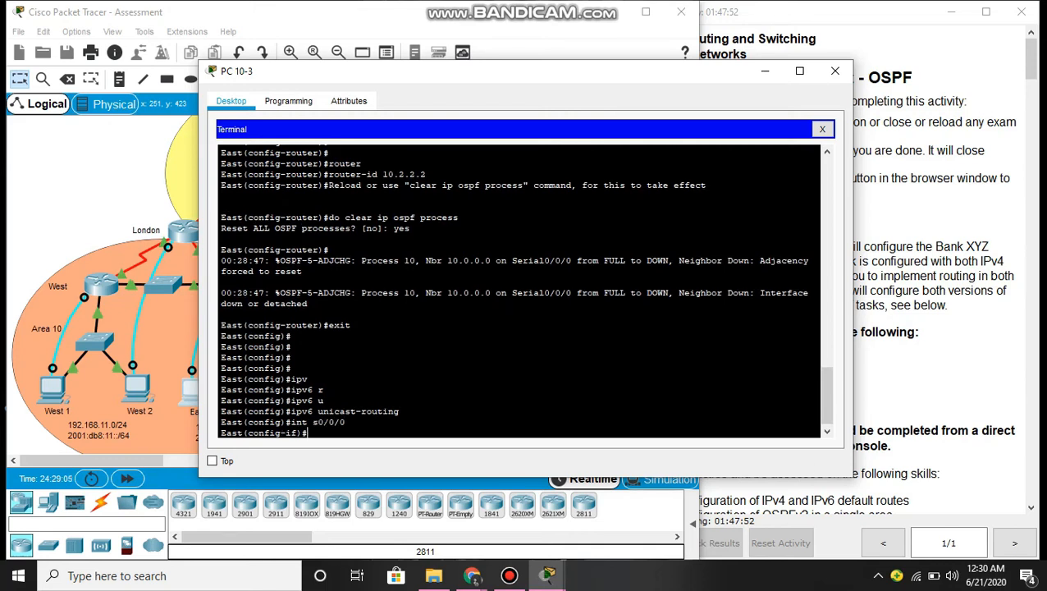
type("ipv6 ")
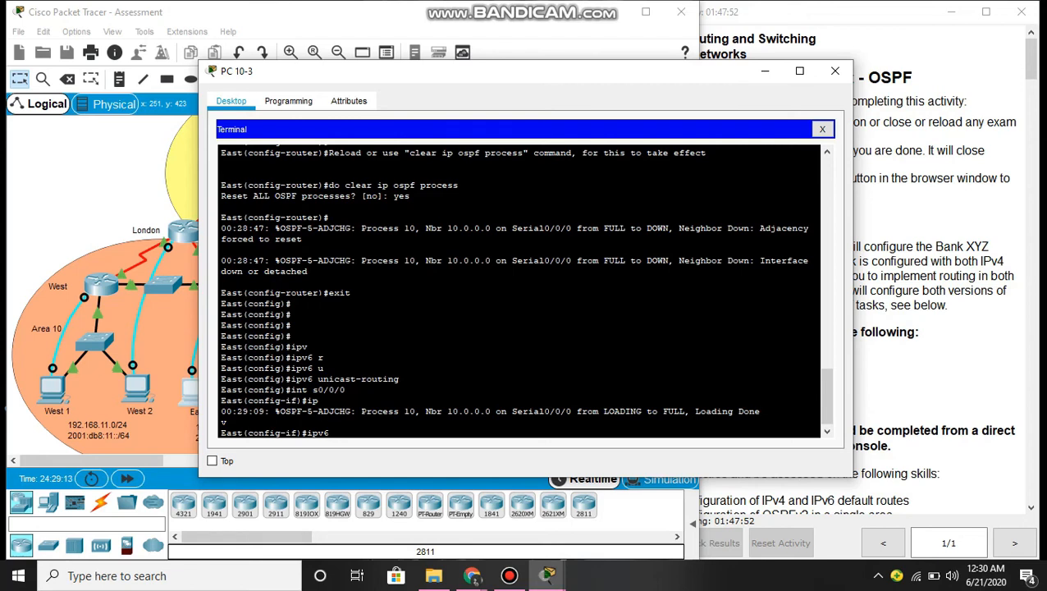
type("os")
key("Tab")
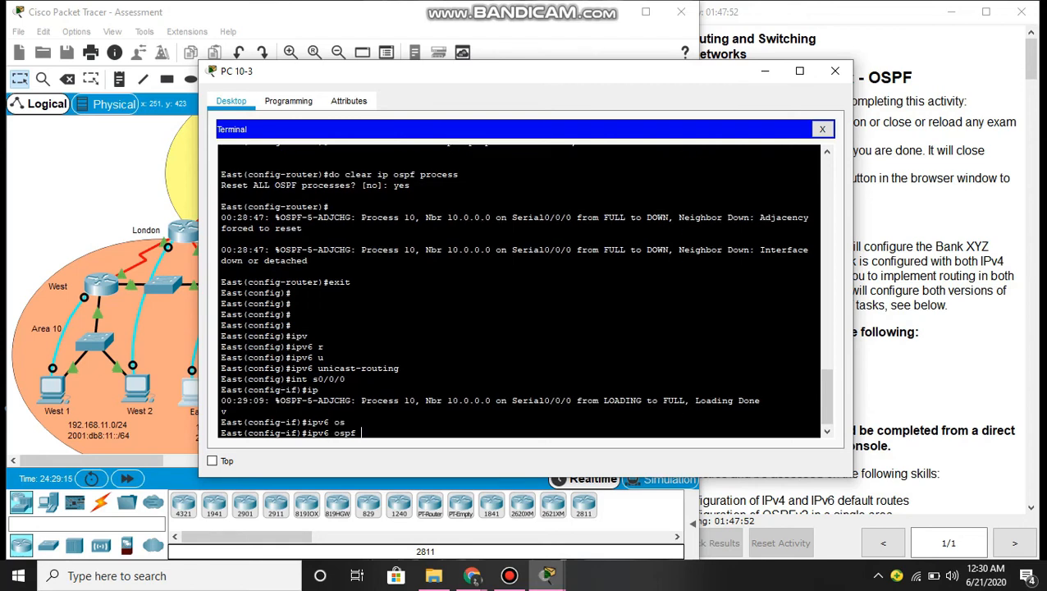
type("10 ara")
key("BackSpace")
type("ea 10")
key("Return")
type("exit")
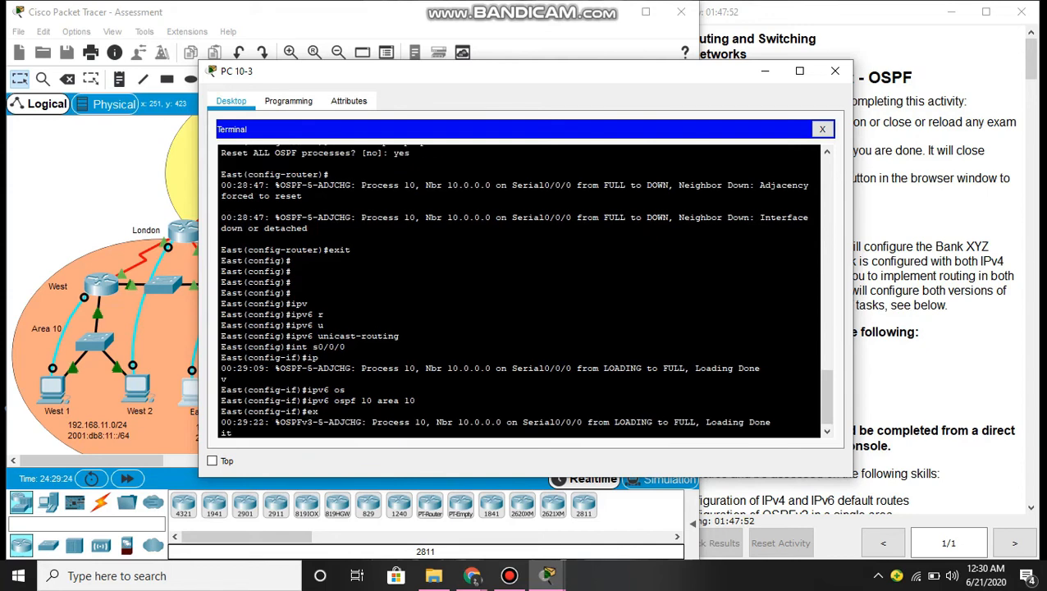
key("Return")
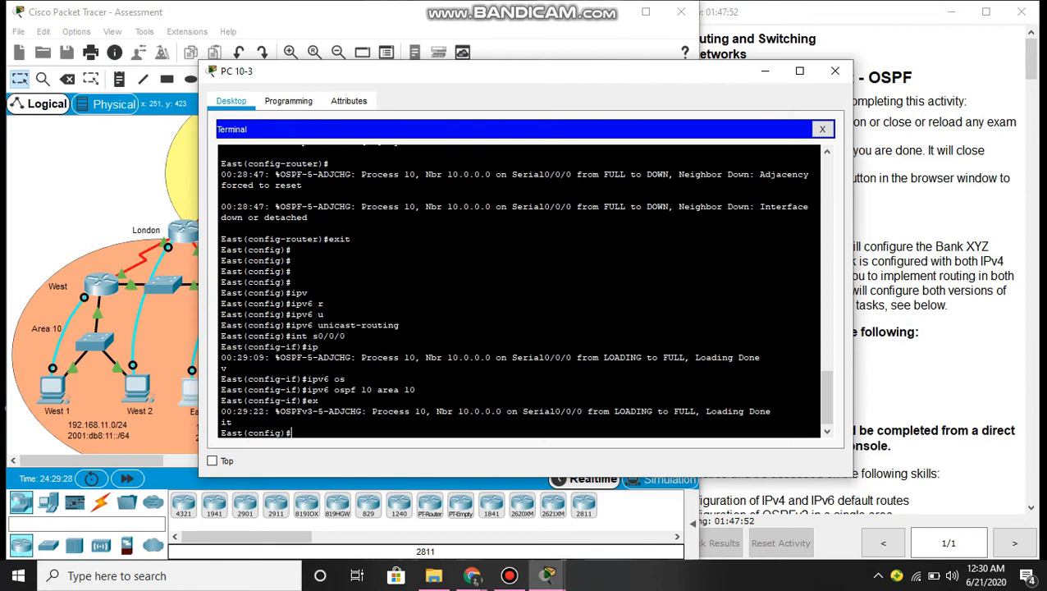
key("Return")
key("Return")
key("Return")
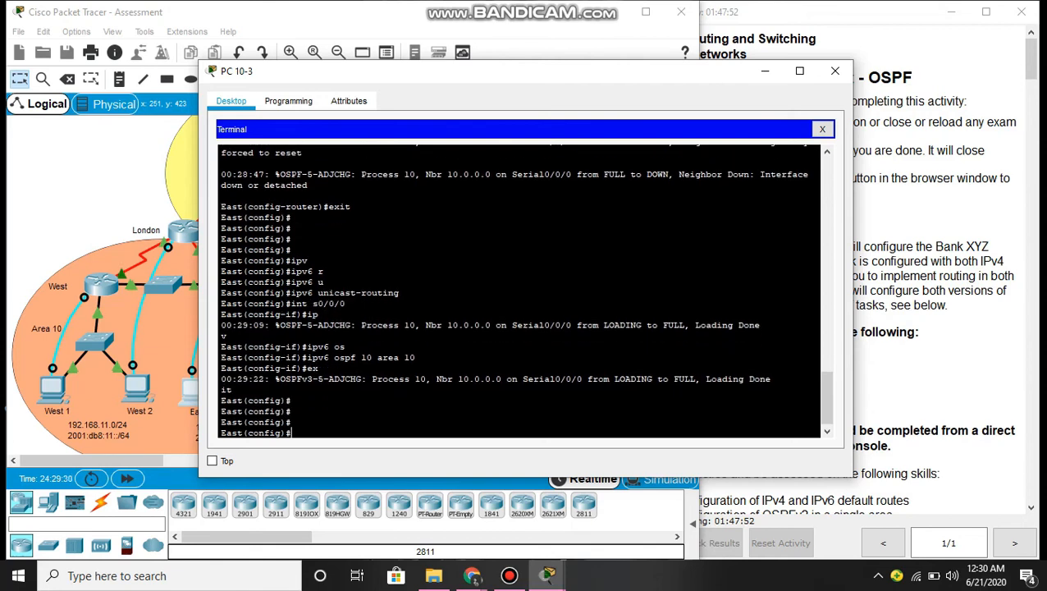
- Enable OSPFv3 process 10 in area 10 on East's interface g0/0
type("int g0/0")
key("Return")
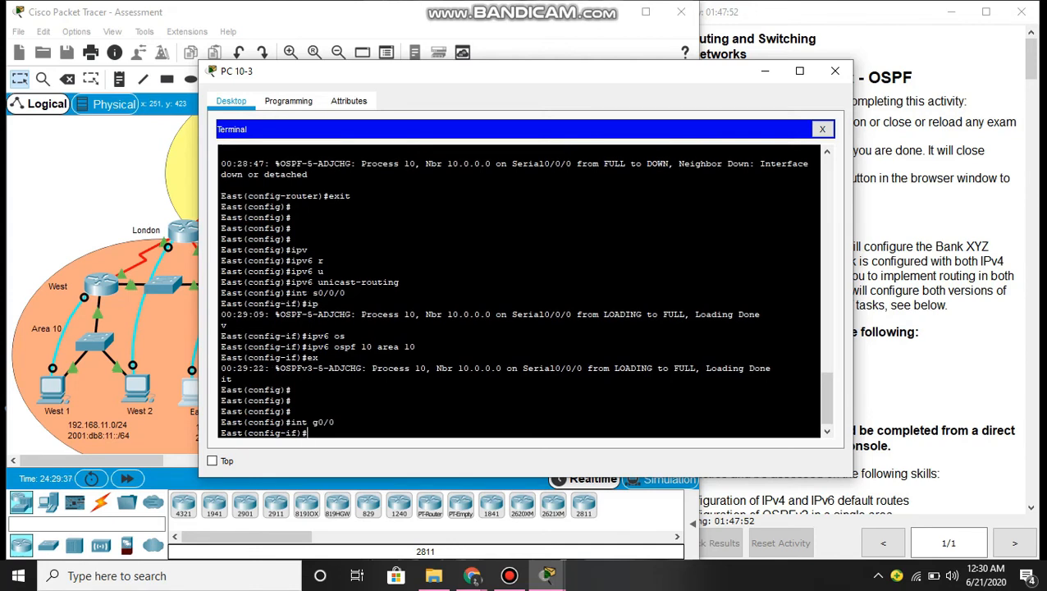
type("ipv")
key("Tab")
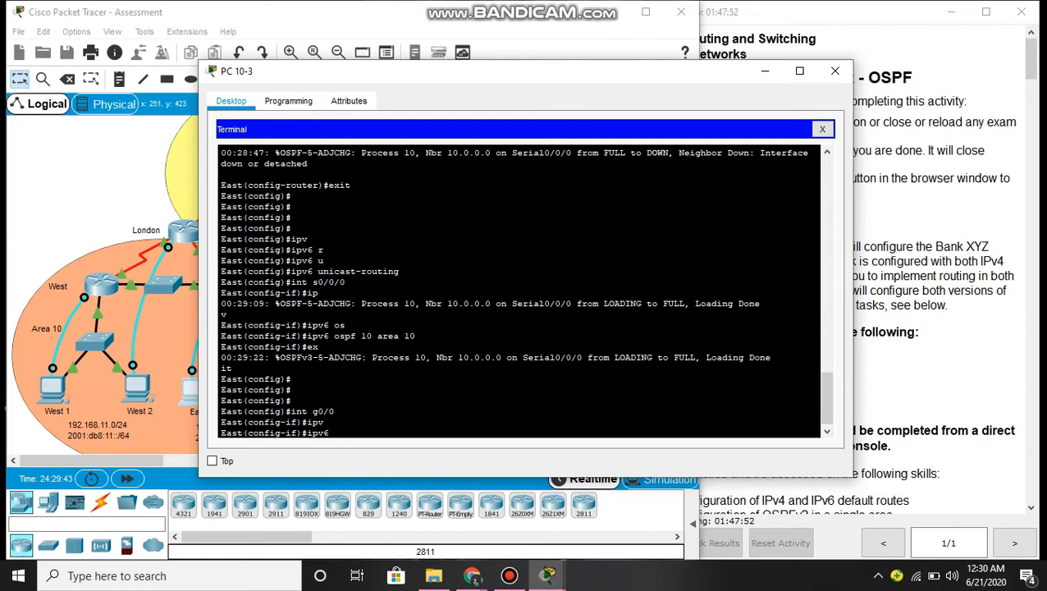
type("os")
key("Tab")
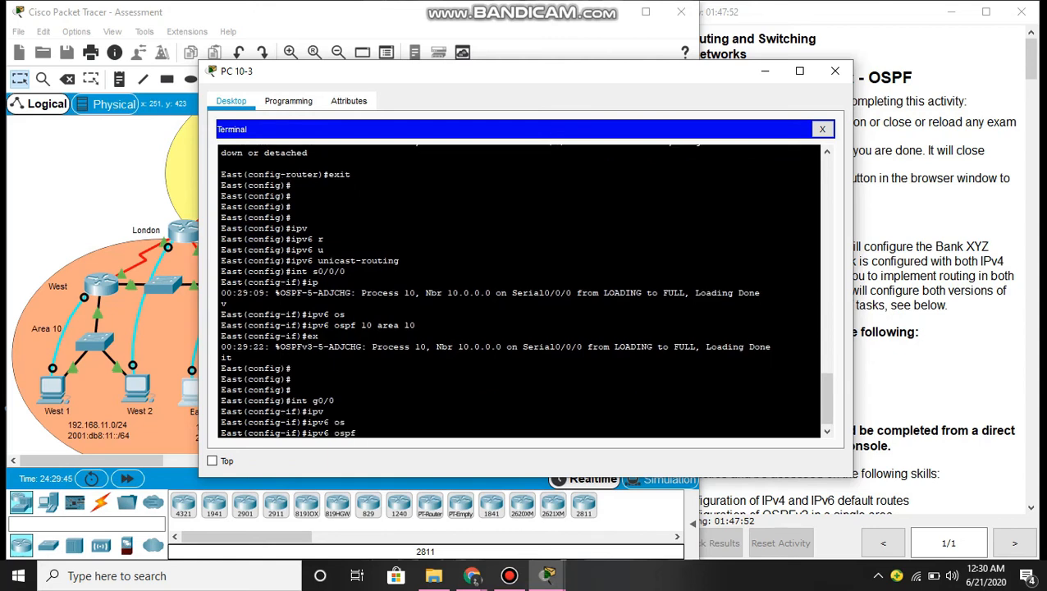
type("10 area 10")
key("Return")
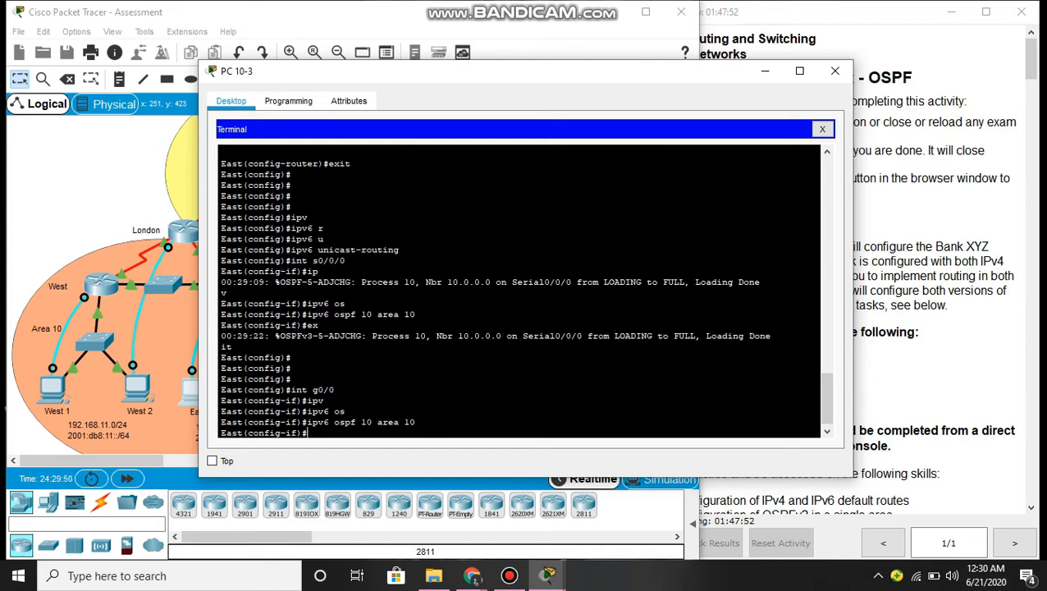
type("exit")
key("Return")
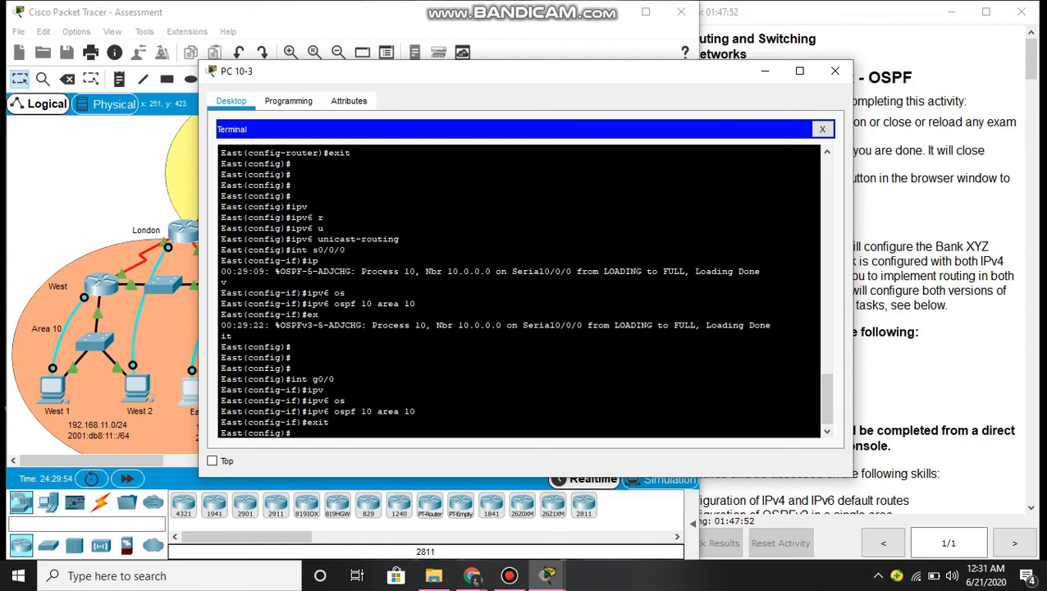
key("Return")
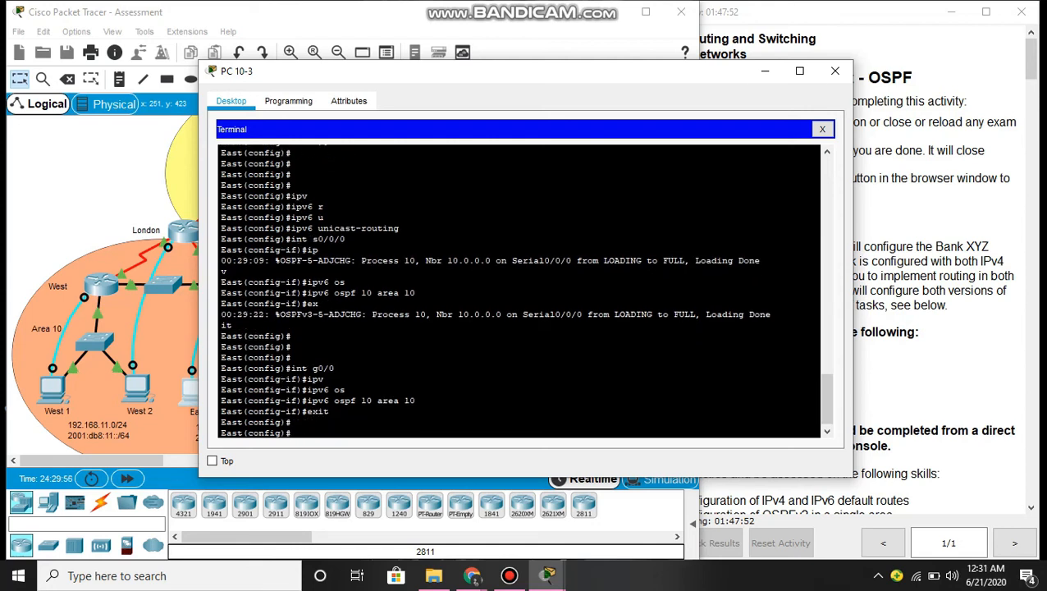
key("Return")
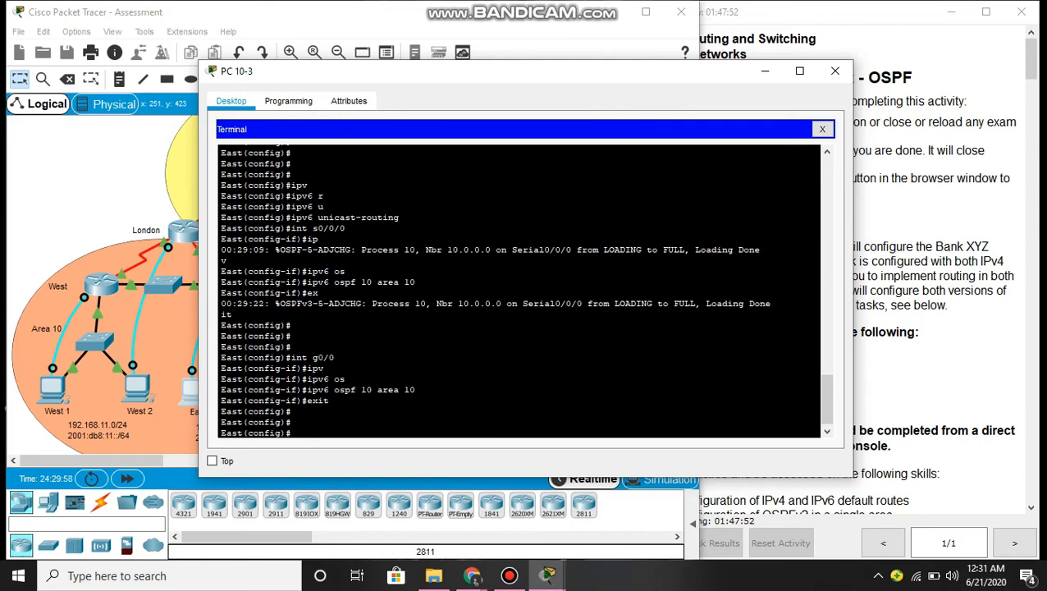
- Set the router ID of East's IPv6 OSPF process 10 to 10.2.2.2
type("ipv")
key("Tab")
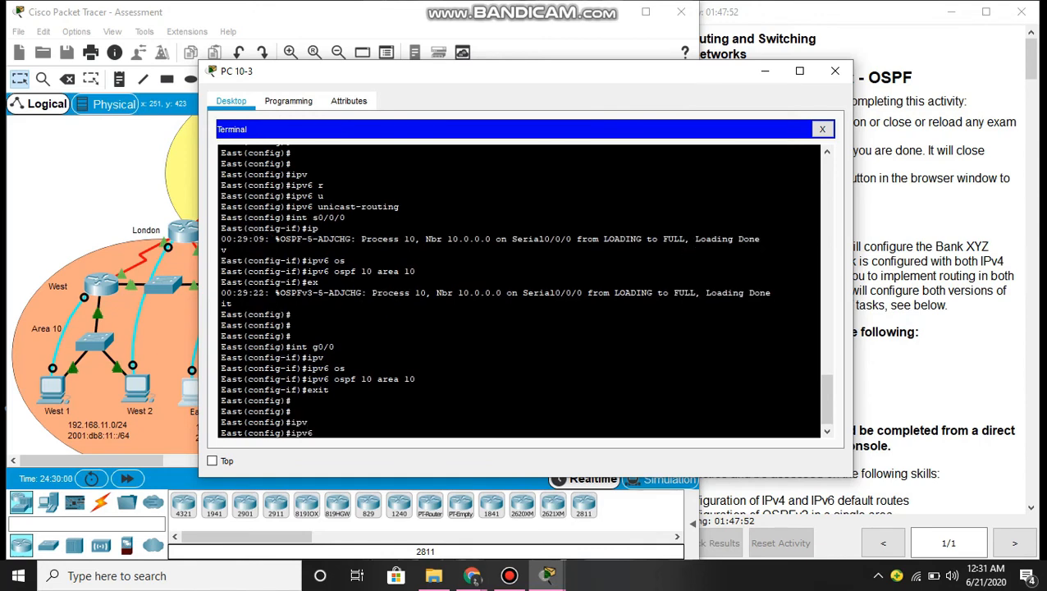
type("rou")
key("Tab")
type("ter")
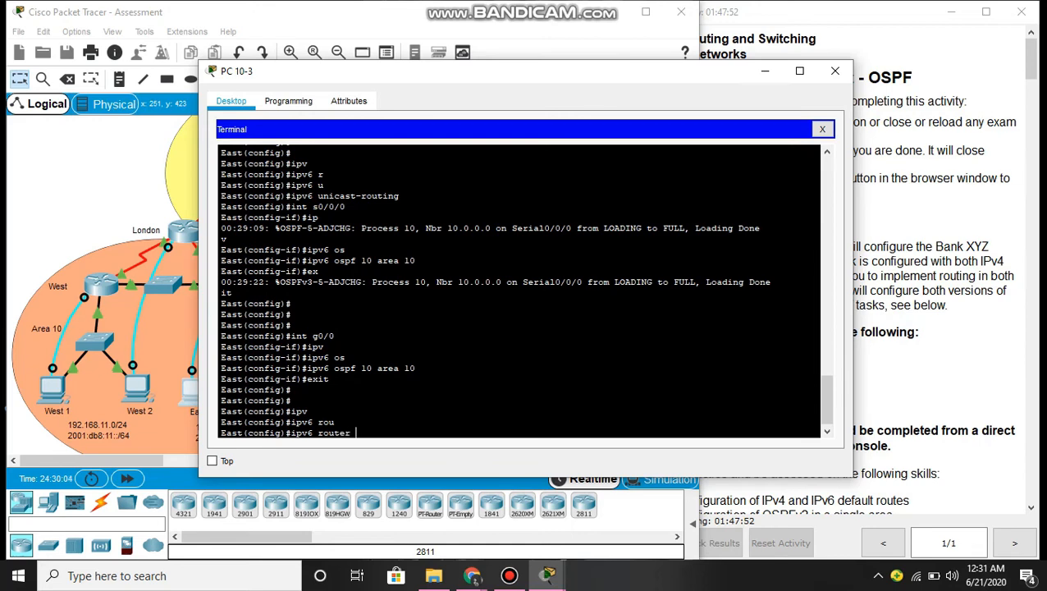
type(" osp")
key("Tab")
type("10")
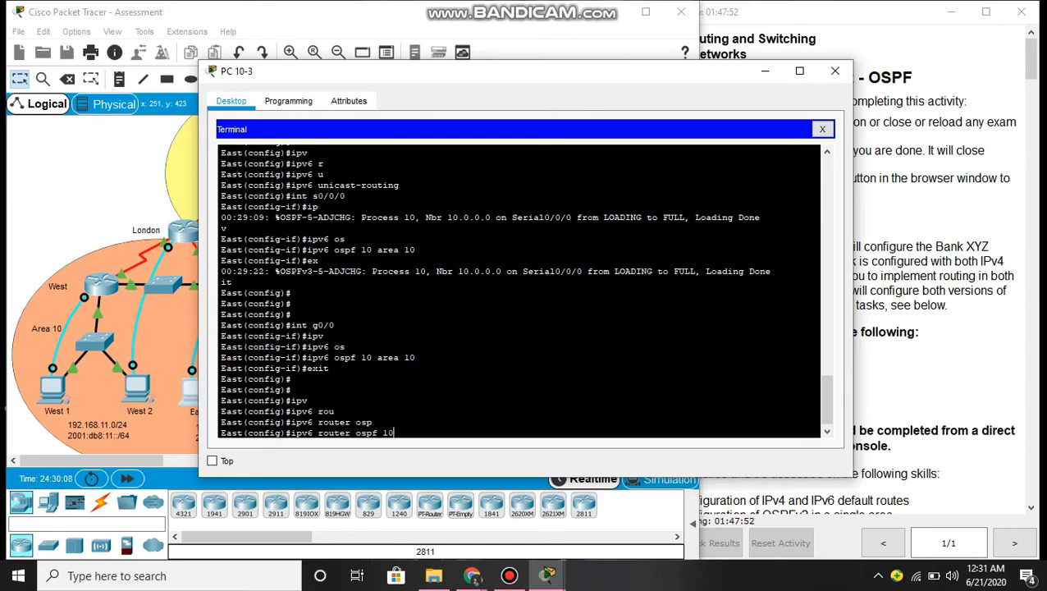
key("Return")
type("router-id")
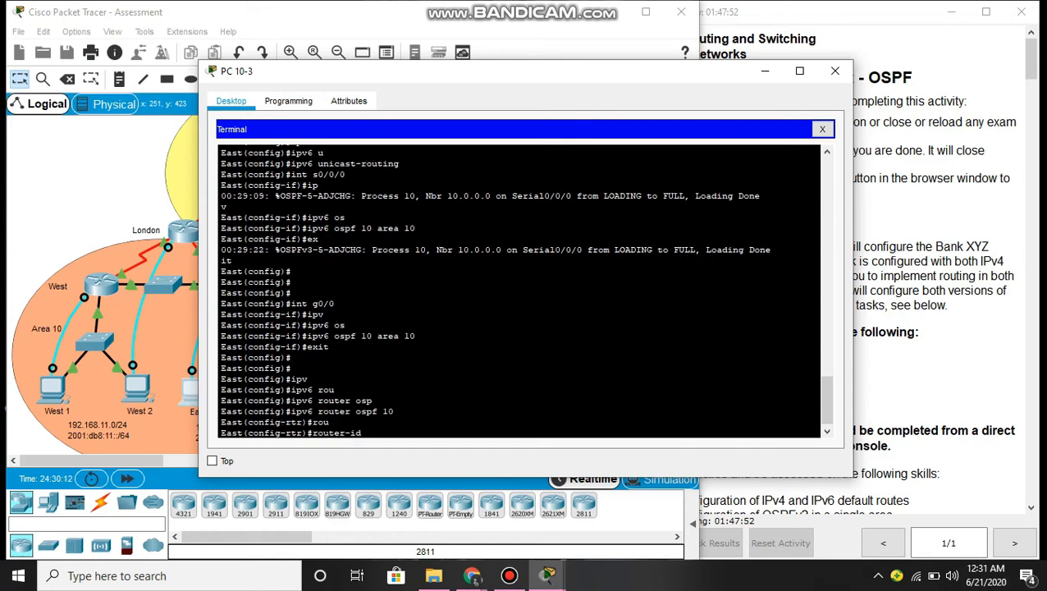
type("0.2.2.2")
key("Return")
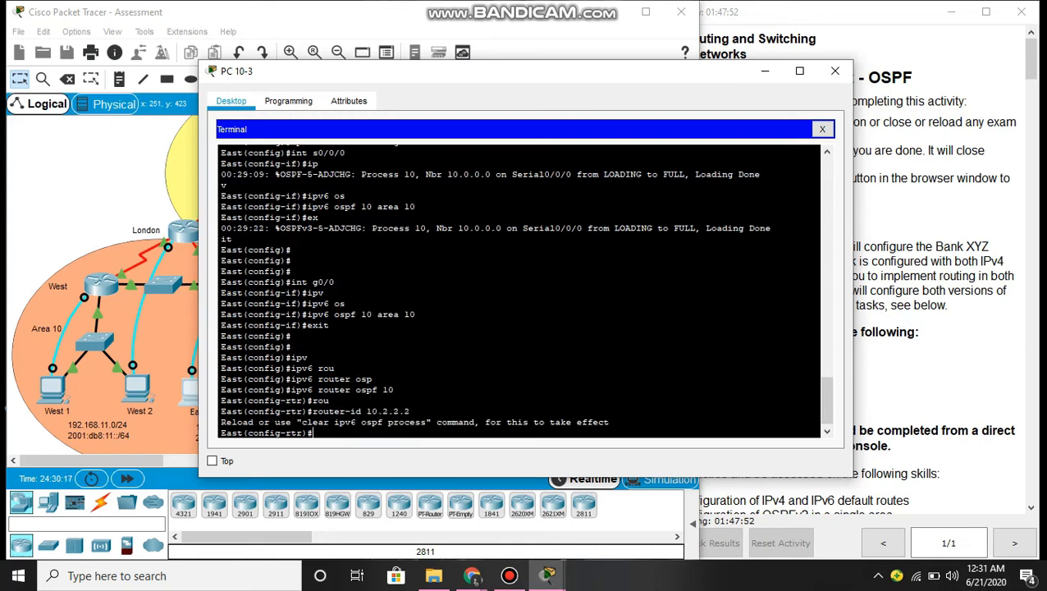
- Run clear ip ospf process on East from IPv6 router configuration, accept the reset, and return to global configuration mode
type("do clear ip os")
key("Tab")
type("pf process")
key("Return")
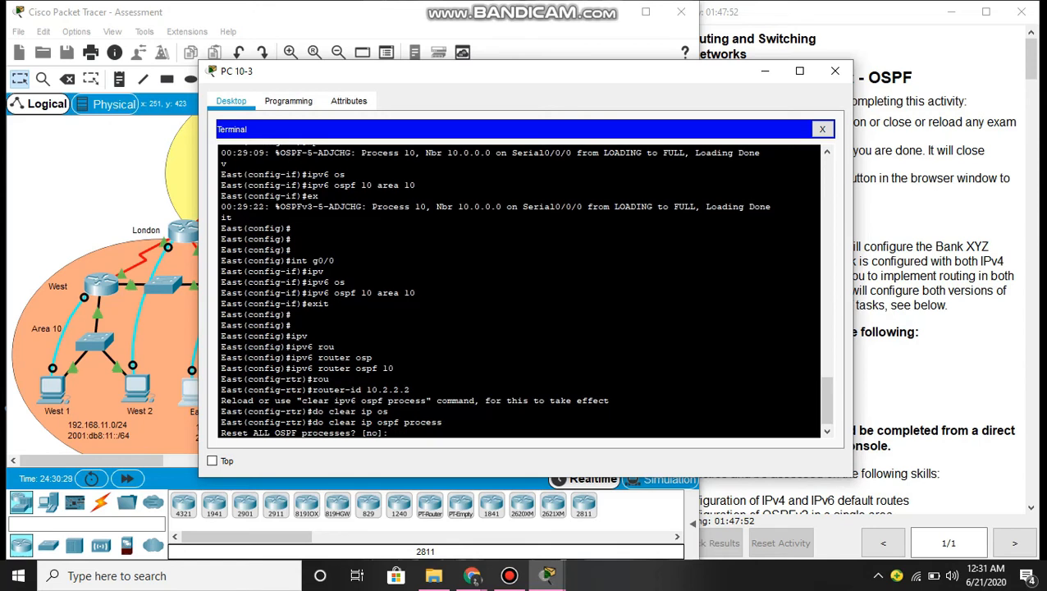
type("yes")
key("Return")
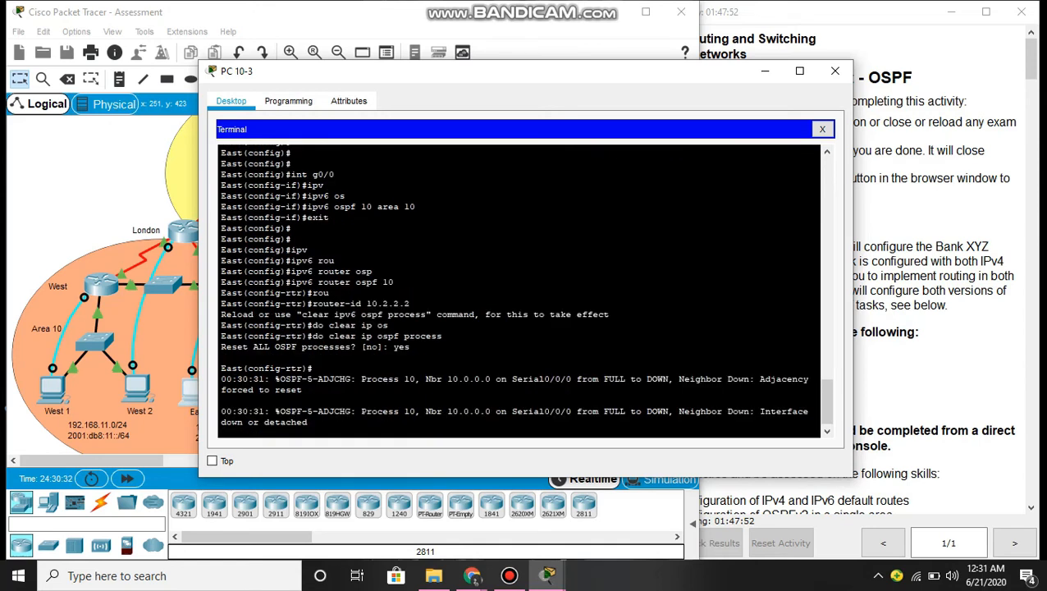
key("Return")
type("exit")
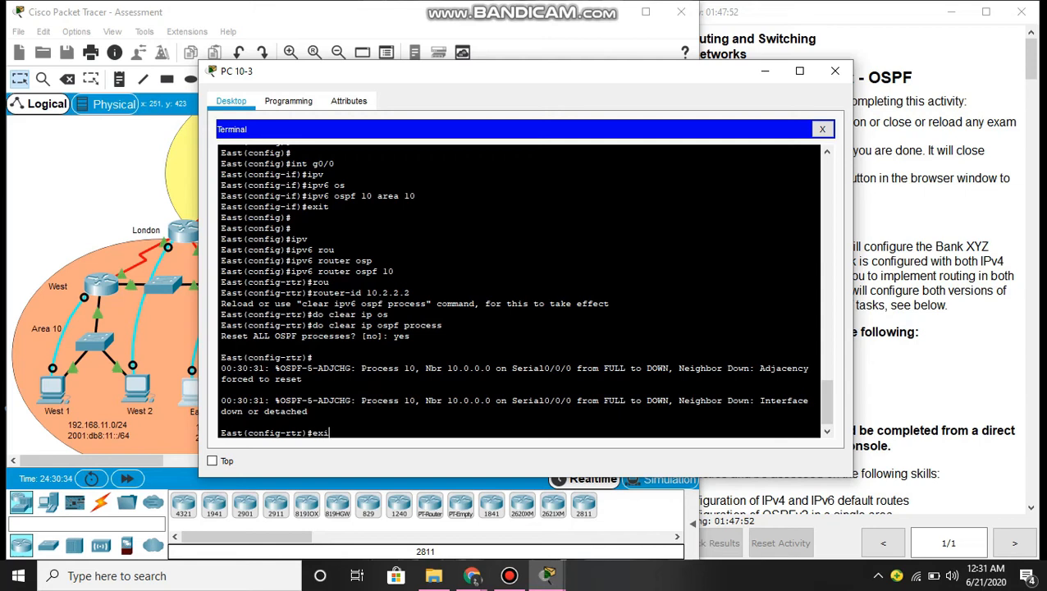
key("Return")
key("Return")
key("Return")
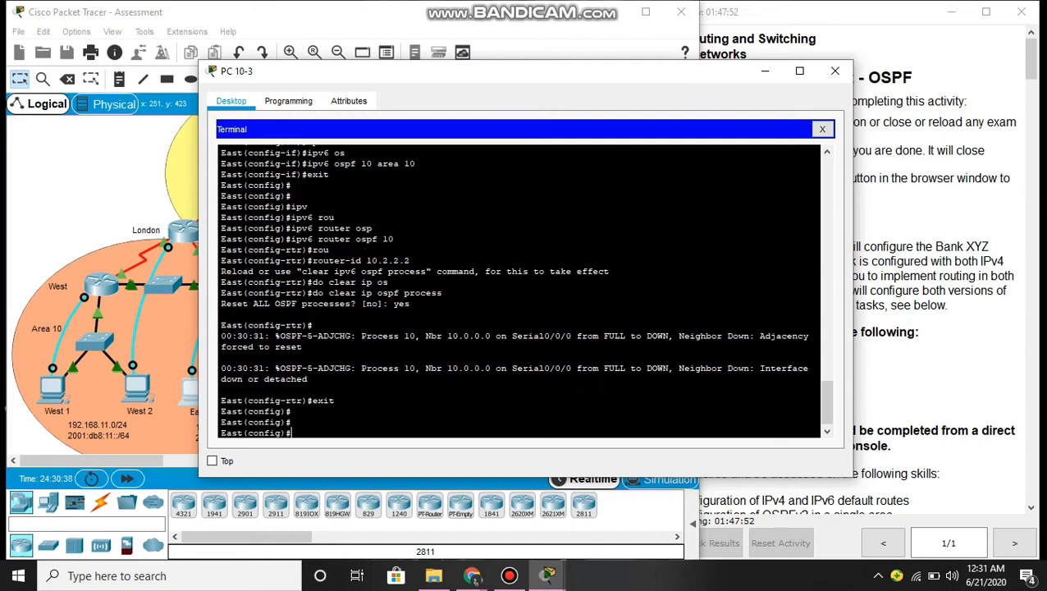
key("Return")
- Set the IPv4 OSPF priority of East's interface g0/1 to 200 and return to global configuration mode
type("int")
key("Return")
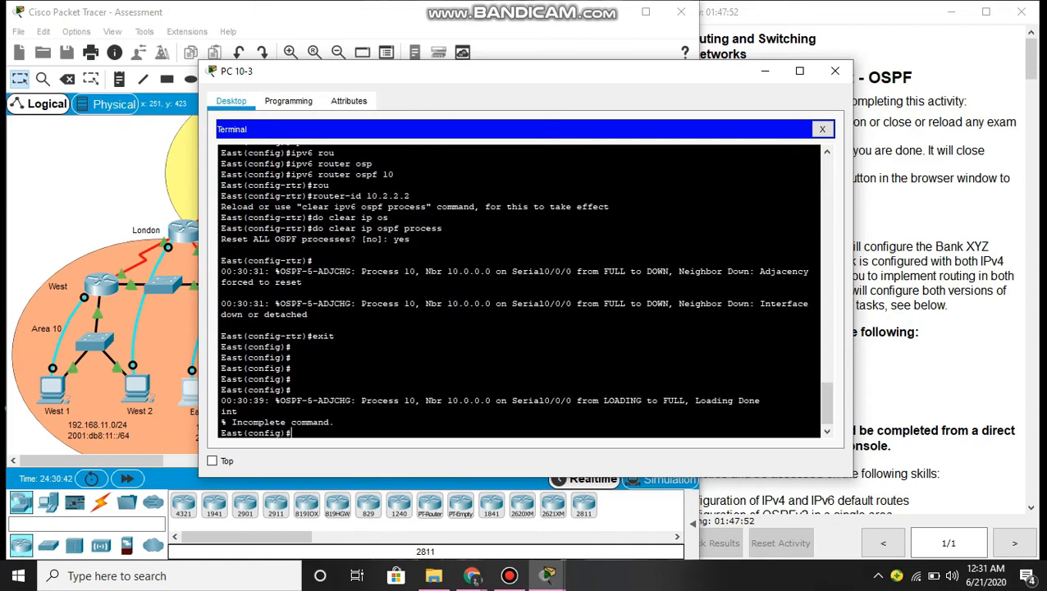
type("int g0/1")
key("Return")
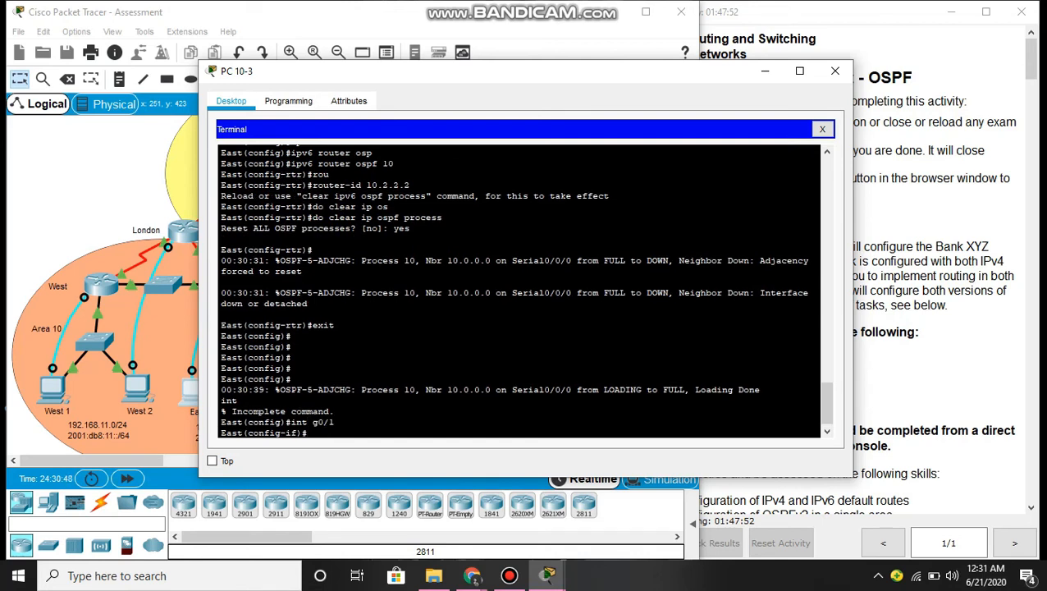
type("ip os")
key("Tab")
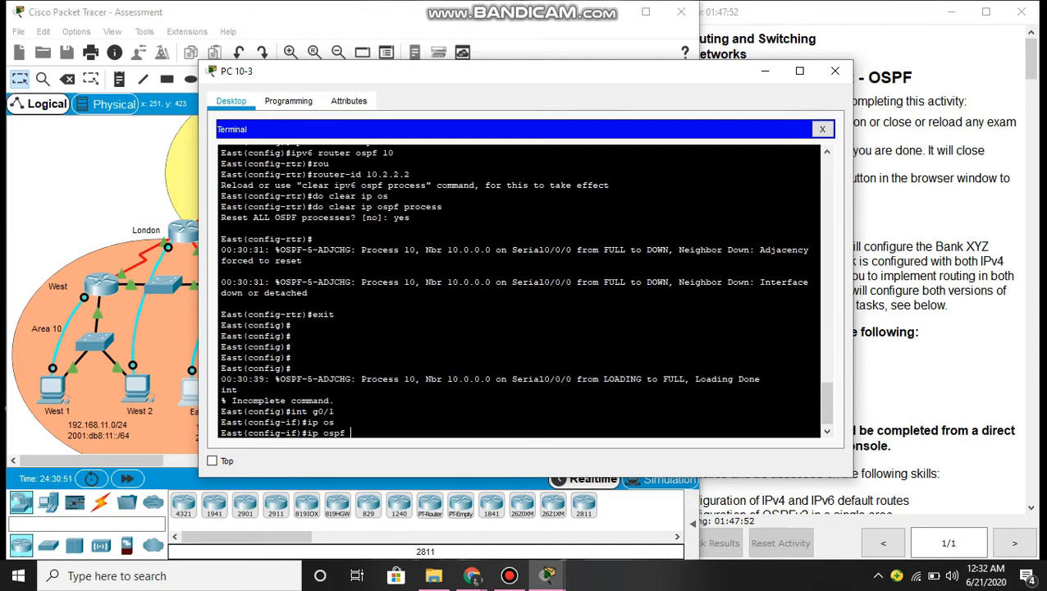
type("p")
key("Tab")
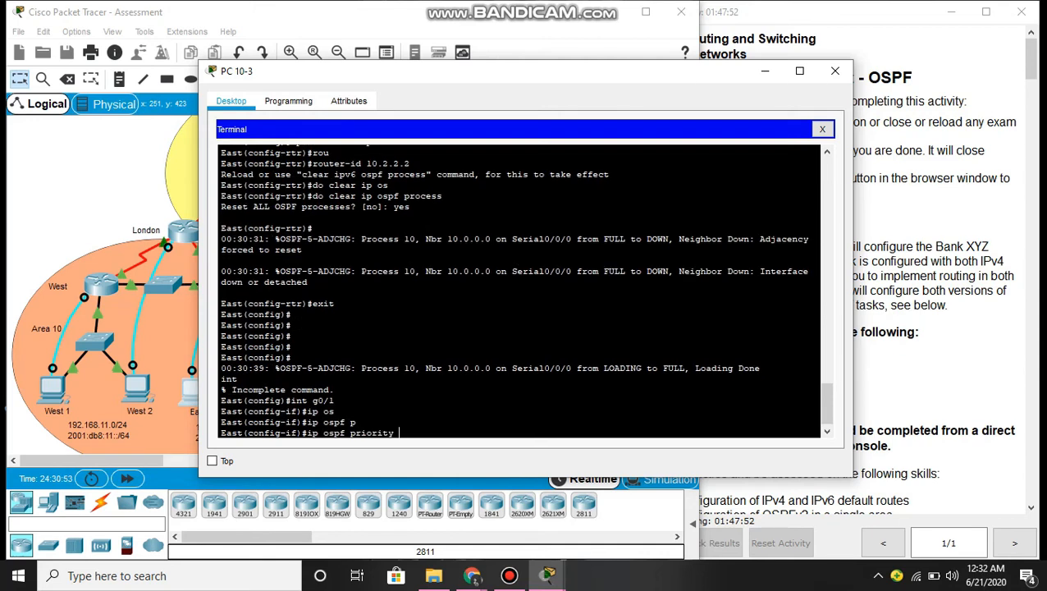
type("200")
key("Return")
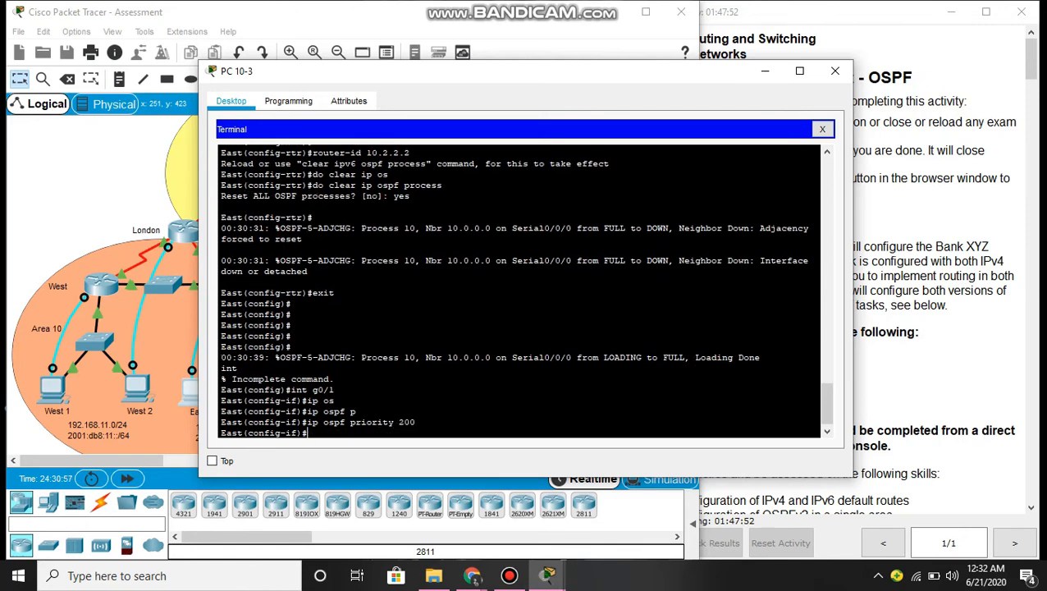
type("exit")
key("Return")
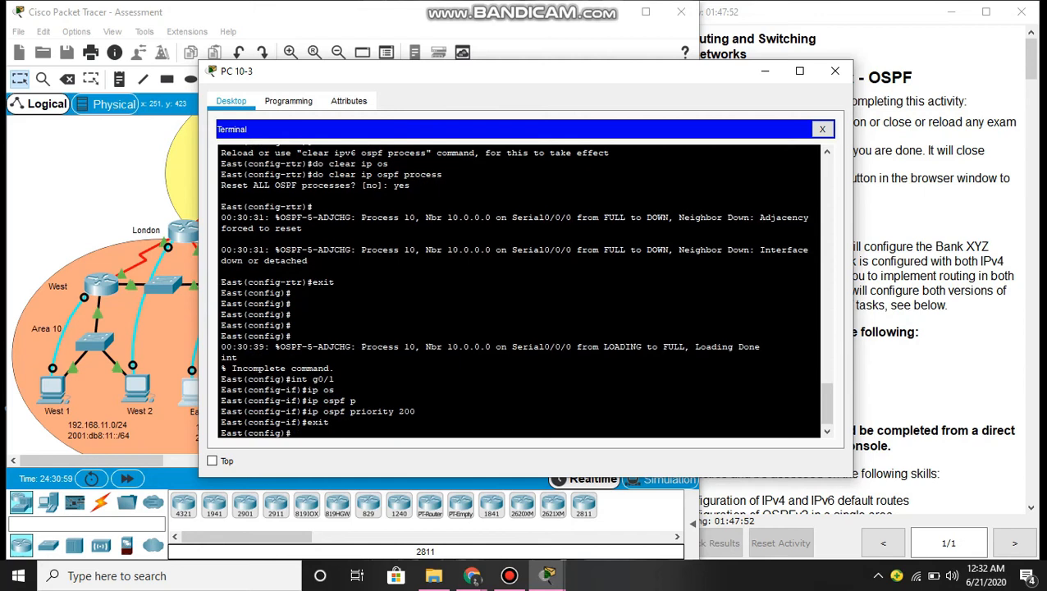
- Make g0/0 a passive interface in East's IPv4 OSPF process 10 and return to global configuration mode
type("rou")
key("Tab")
type("os")
key("Tab")
type("10")
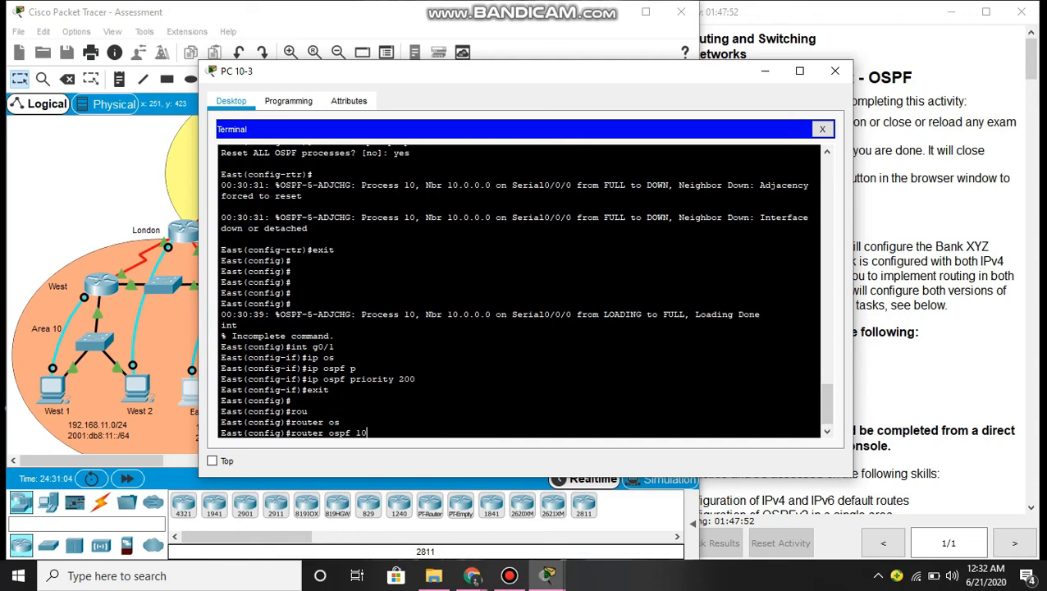
key("Return")
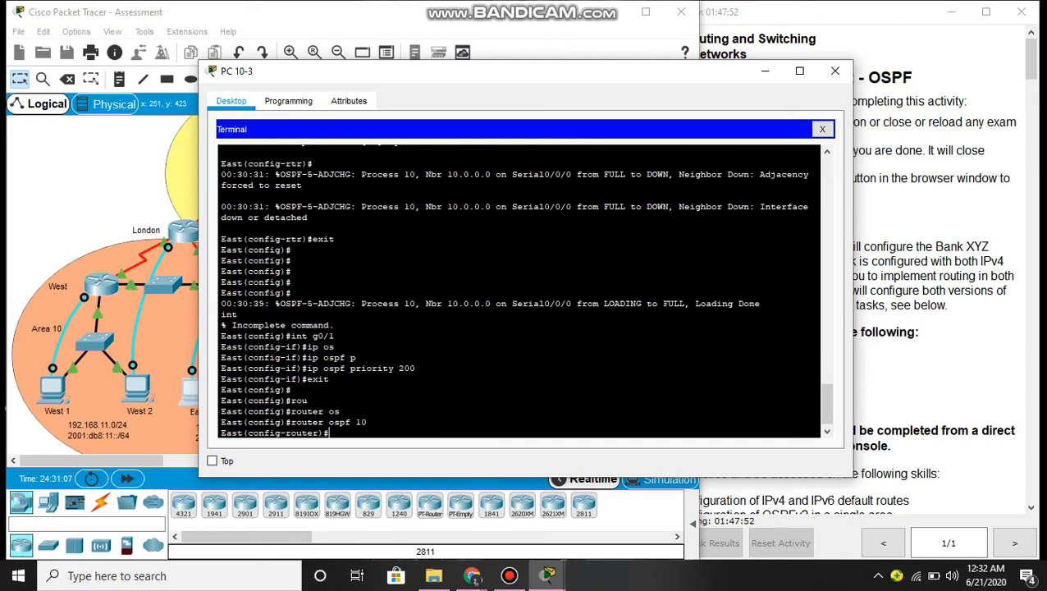
type("pa")
key("Tab")
type("g0/0")
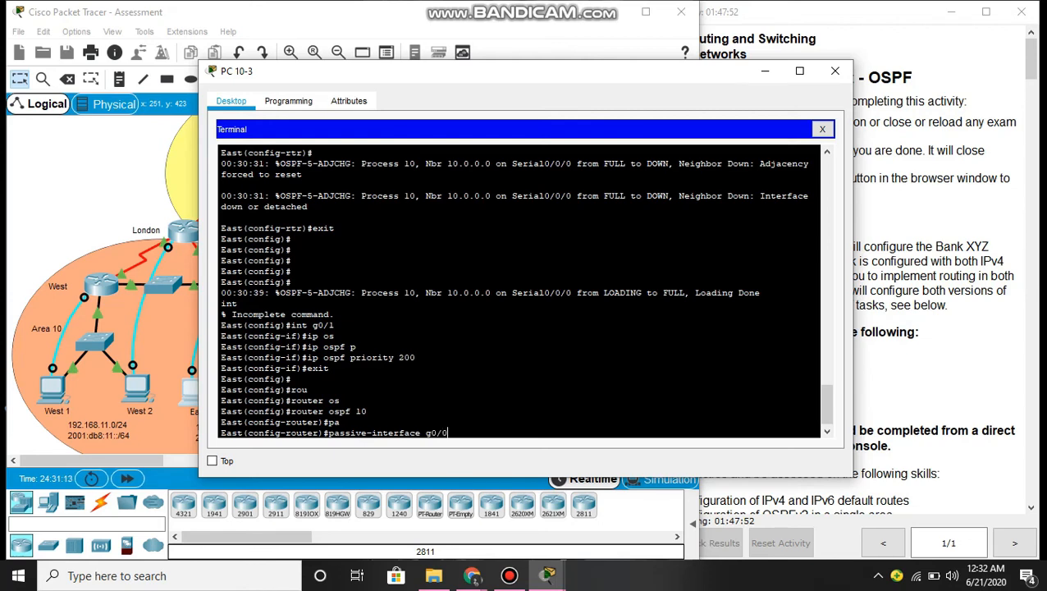
key("Return")
type("exit")
key("Return")
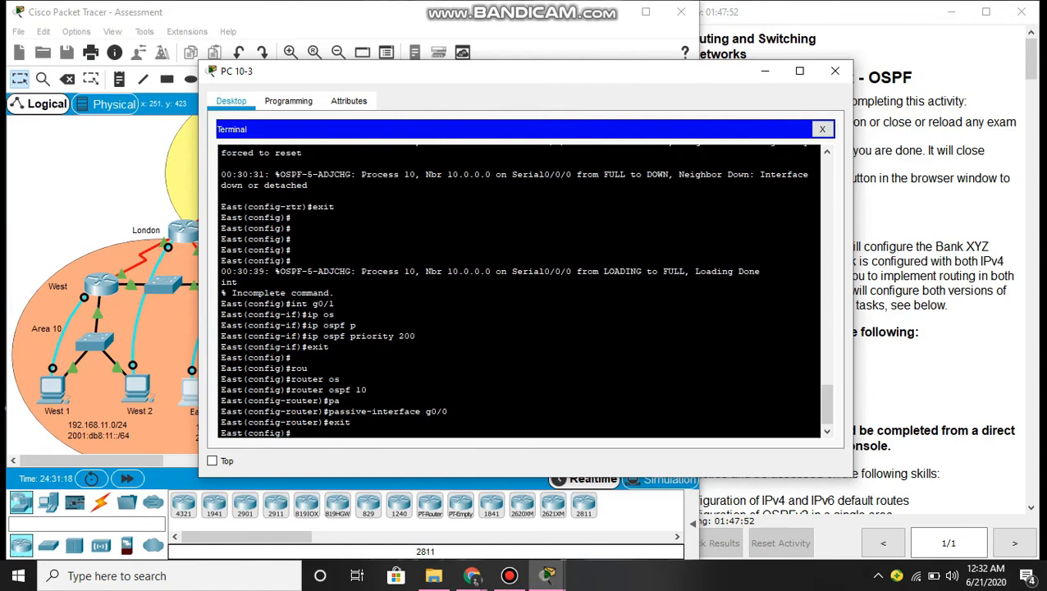
- Set the auto-cost reference bandwidth of East's IPv4 OSPF process 10 to 1000 and exit router configuration
key("Return")
key("Return")
type("rou")
key("Tab")
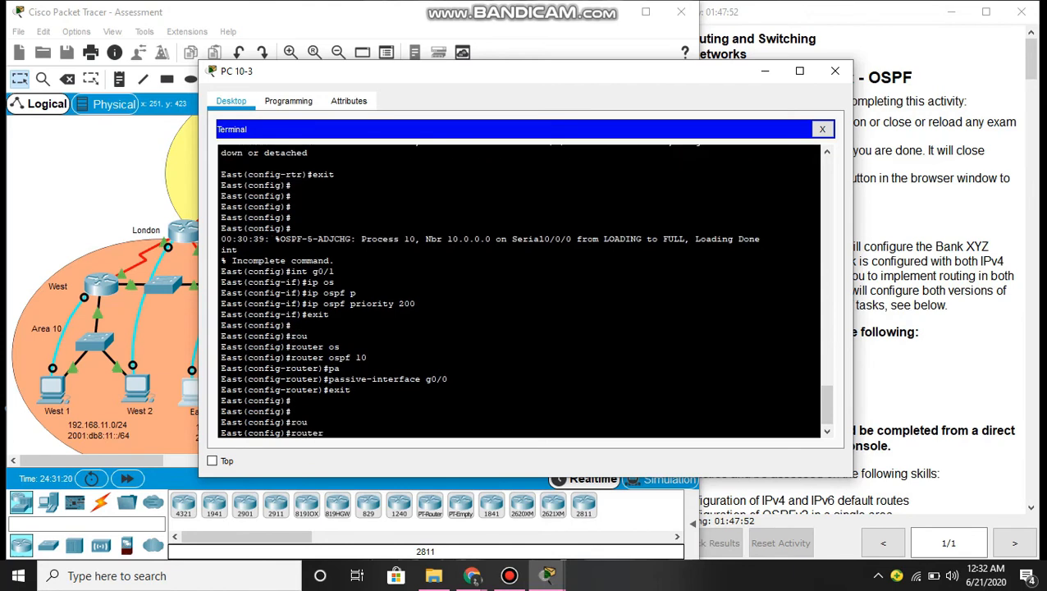
type("os")
key("Tab")
type("10")
key("Return")
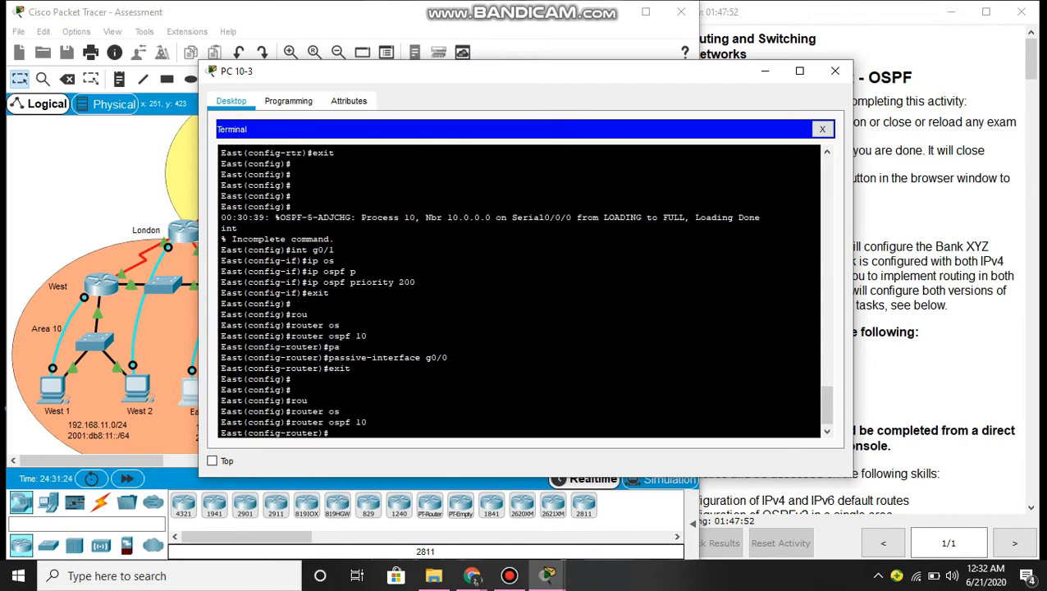
type("au")
key("Tab")
type("r")
key("Tab")
type("1000")
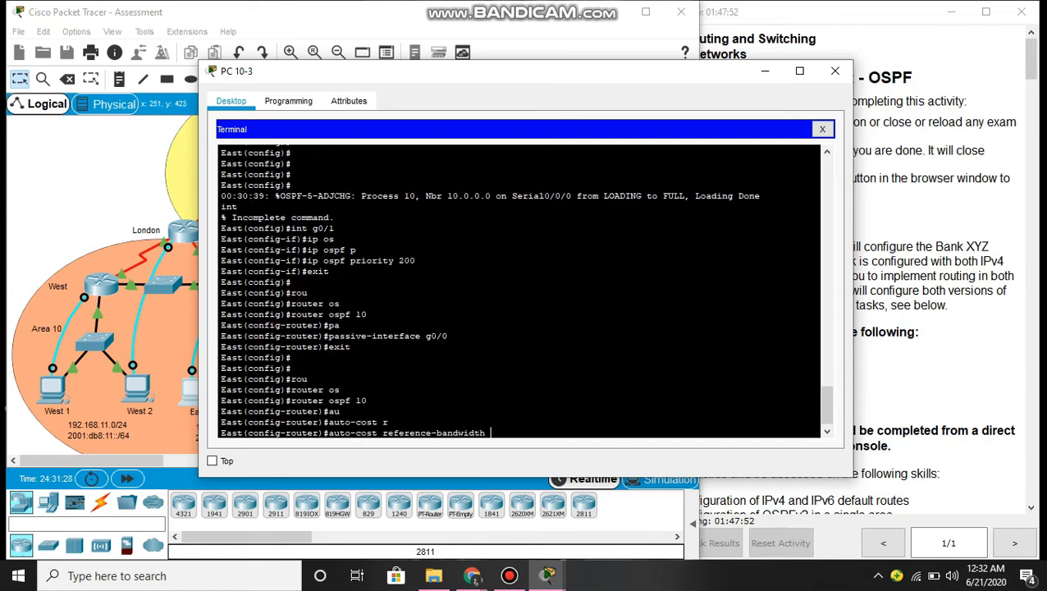
key("Return")
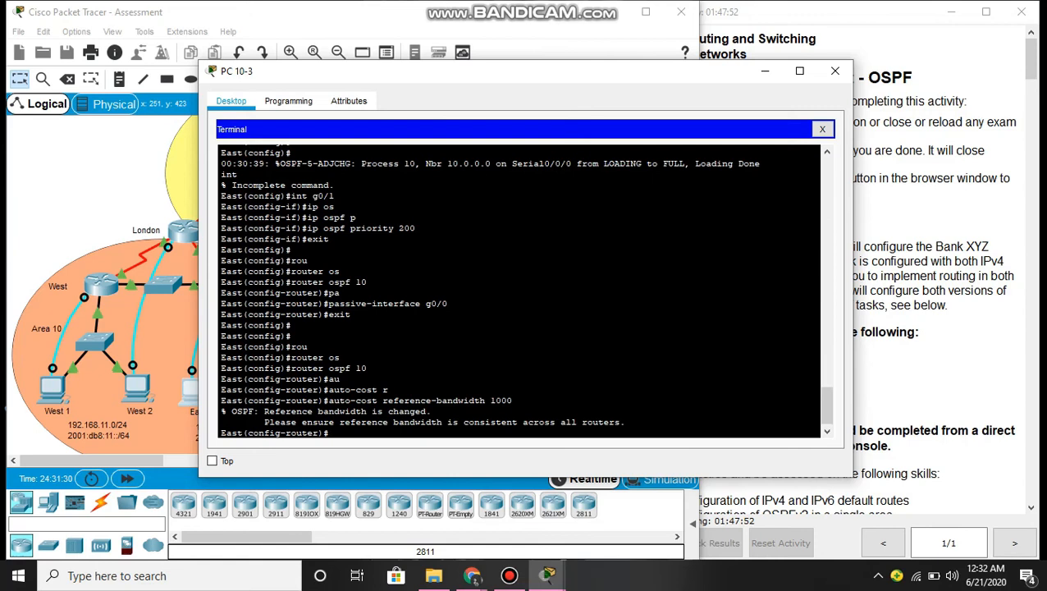
key("Return")
type("exit")
key("Return")
key("Return")
key("Return")
key("Return")
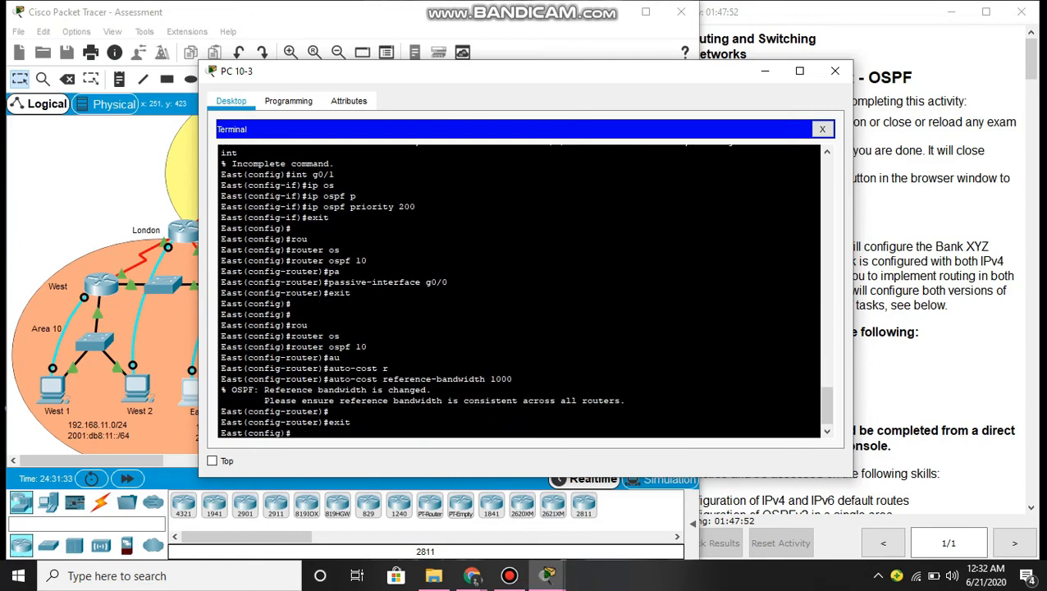
- Set the IPv4 OSPF hello interval on East's interface g0/1 to 5
type("in")
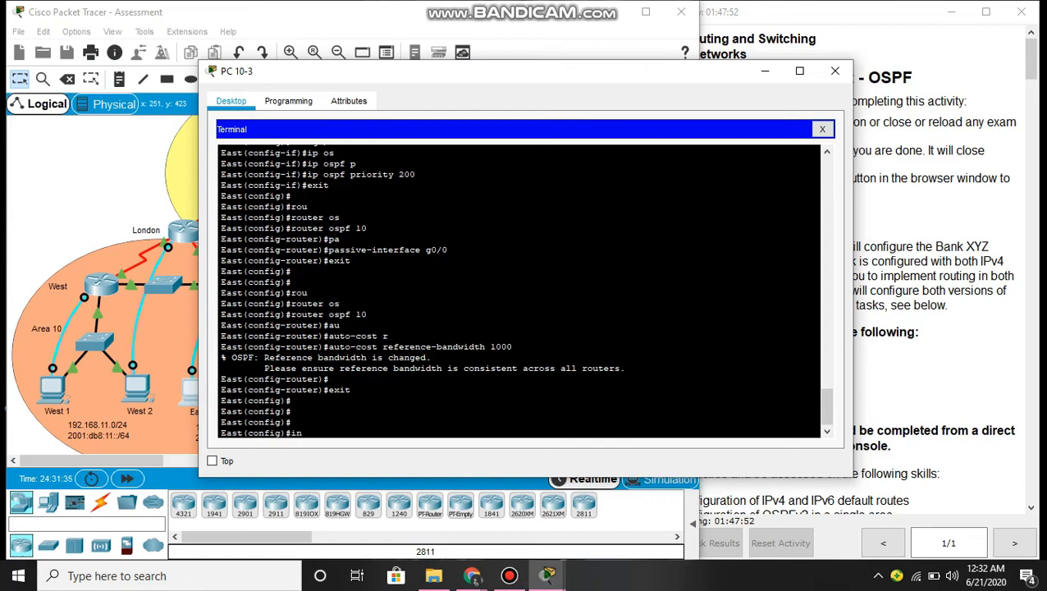
type("t g0/1")
key("Return")
type("ip os")
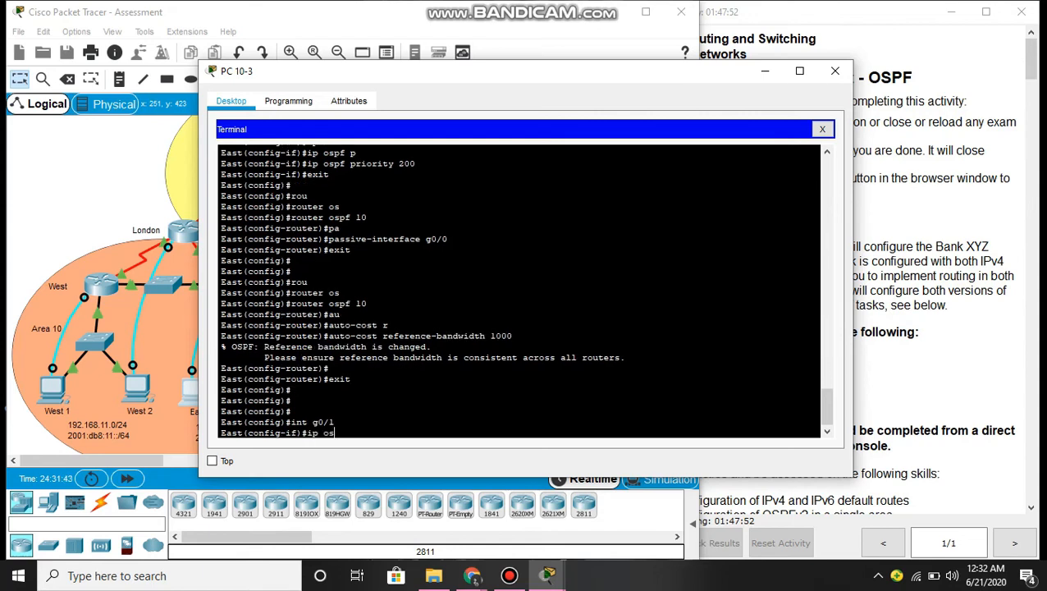
key("Tab")
type("h")
key("Tab")
type("5")
key("Return")
- Set the IPv4 OSPF dead interval on East's interface g0/1 to 20 and exit interface configuration
type("ip os")
key("Tab")
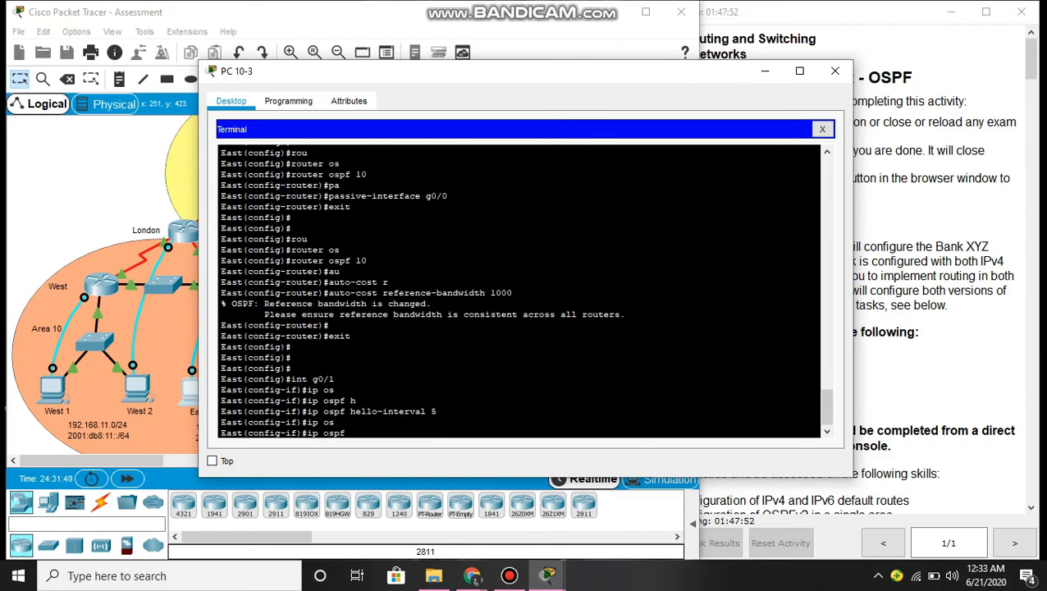
type("d")
key("Tab")
type("20")
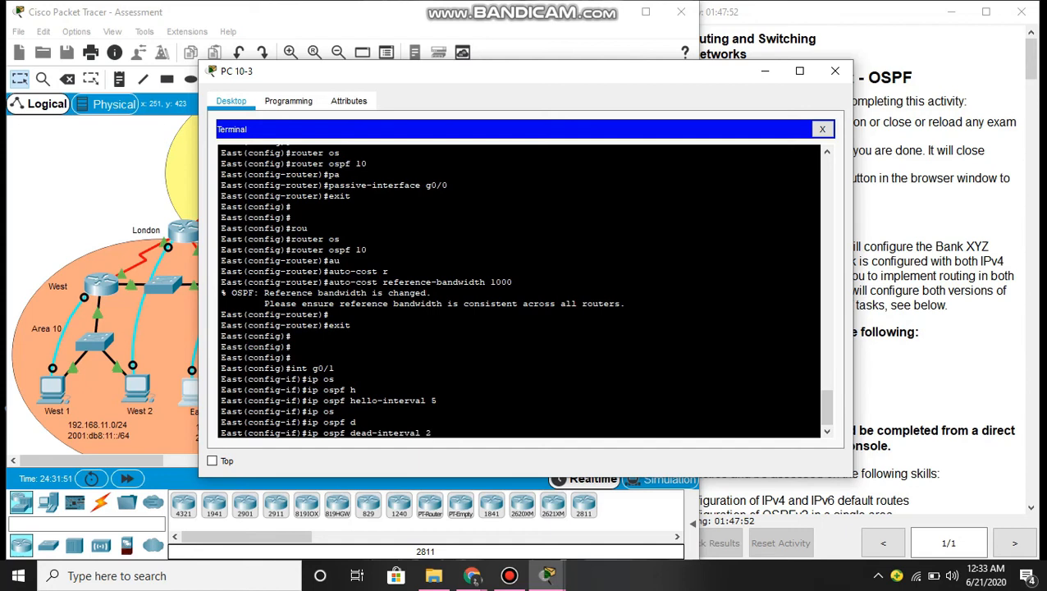
key("Return")
type("exit")
key("Return")
key("Return")
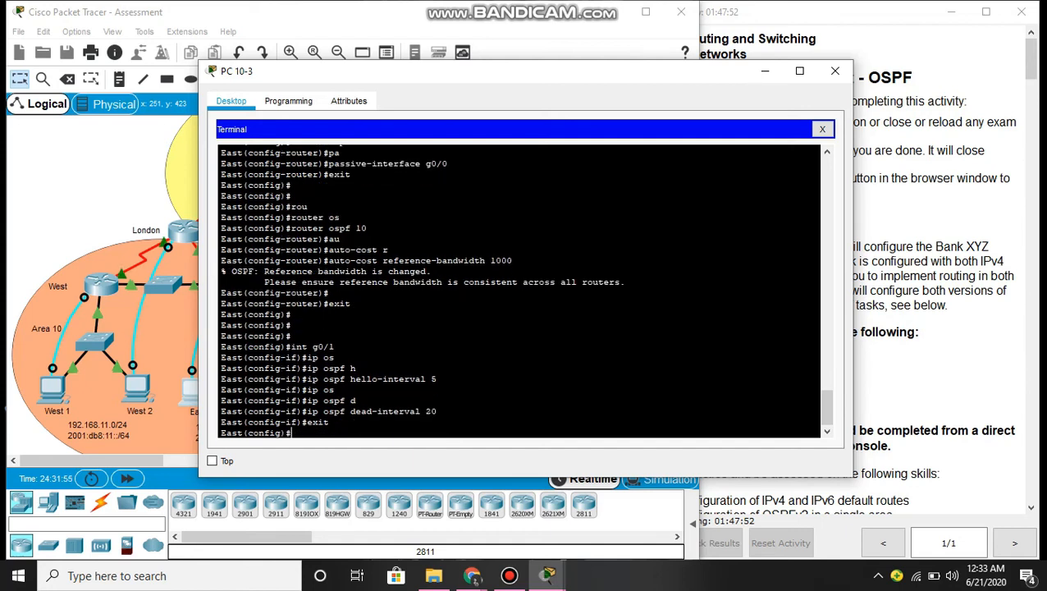
- Set the IPv6 OSPF priority of East's interface g0/1 to 200 and exit interface configuration
type("in")
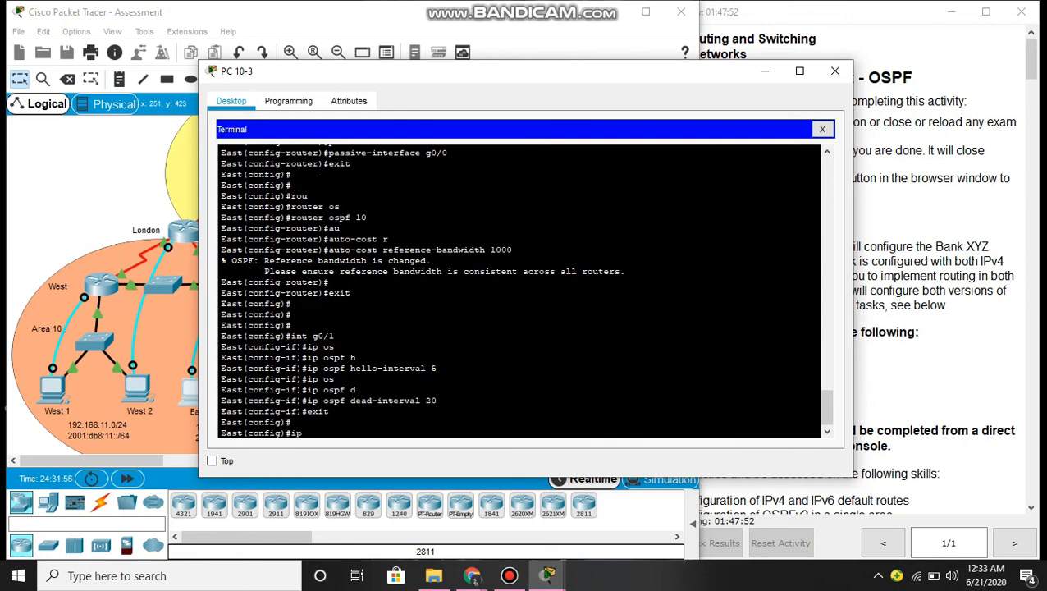
type("t g0/1")
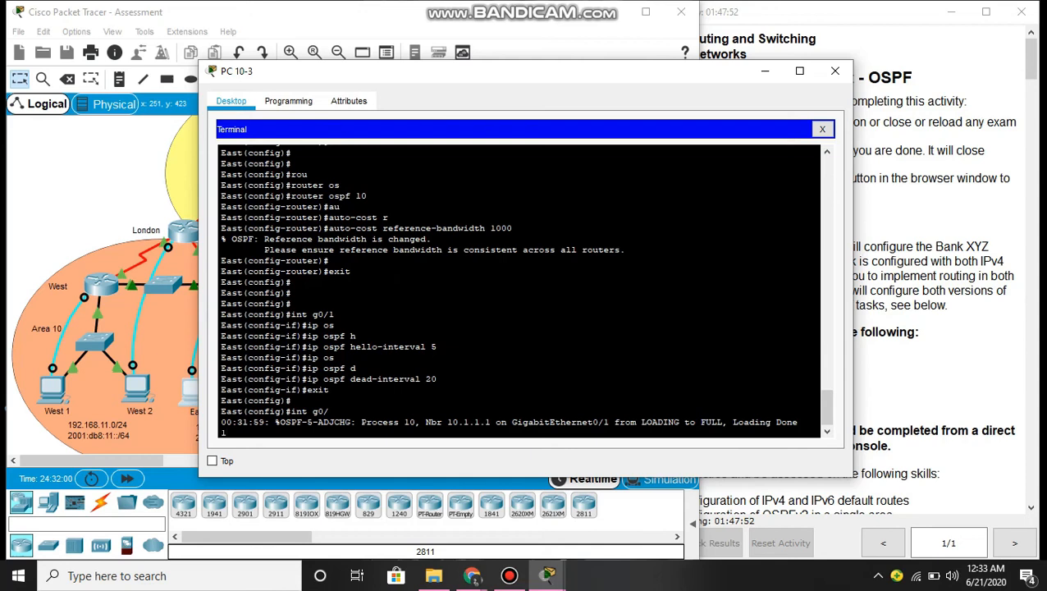
key("Return")
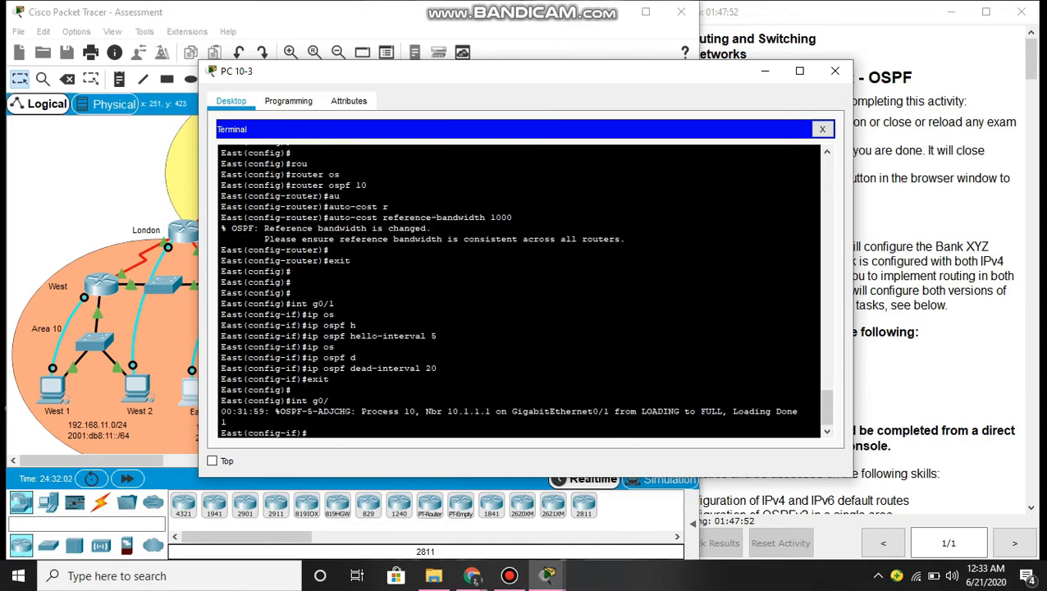
type("int g0/1")
key("Return")
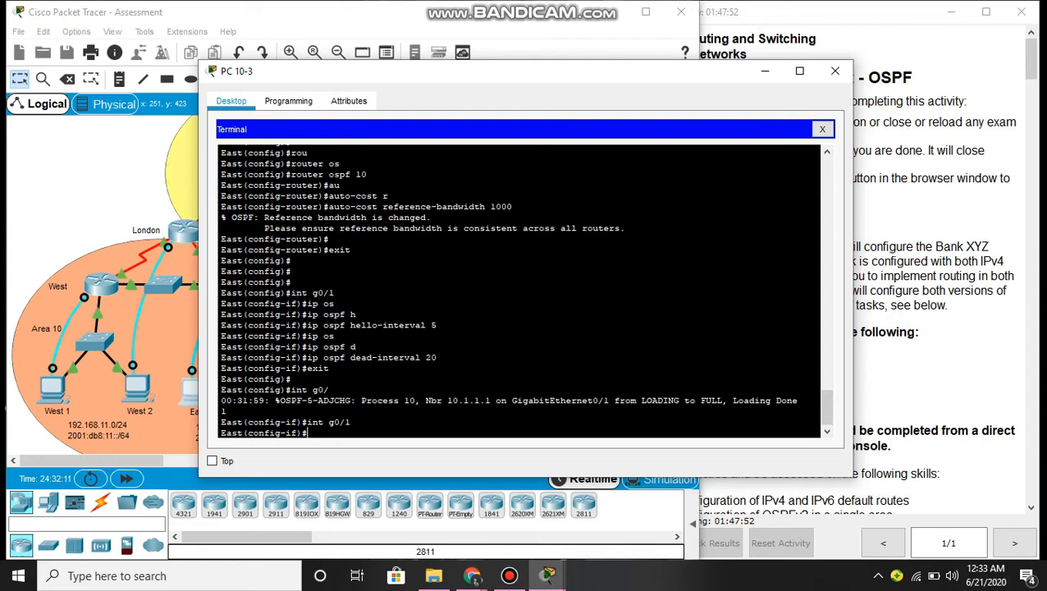
type("ip")
key("Tab")
type("v")
key("Tab")
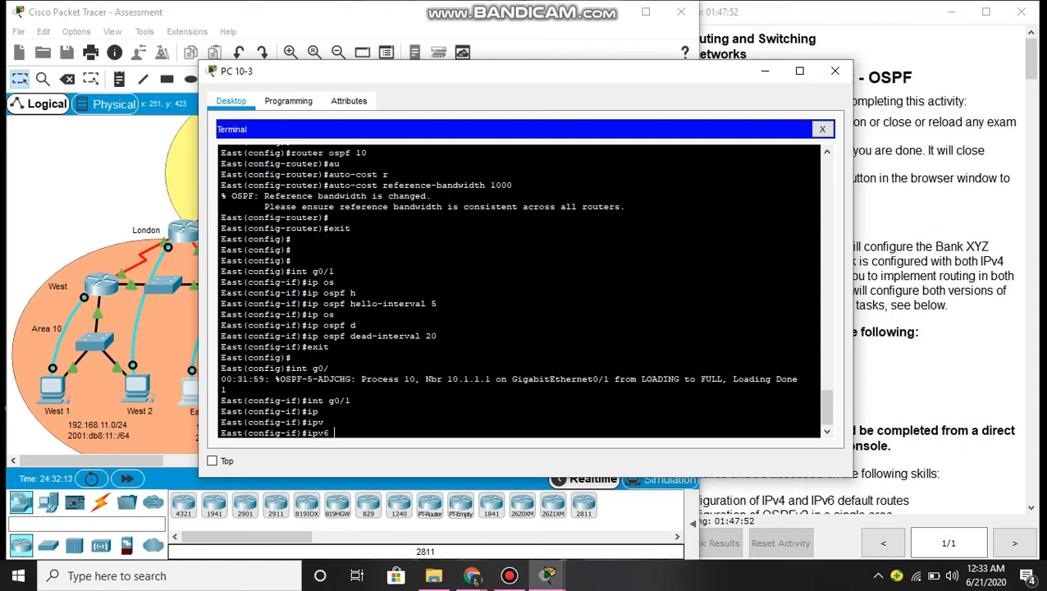
type("os")
key("Tab")
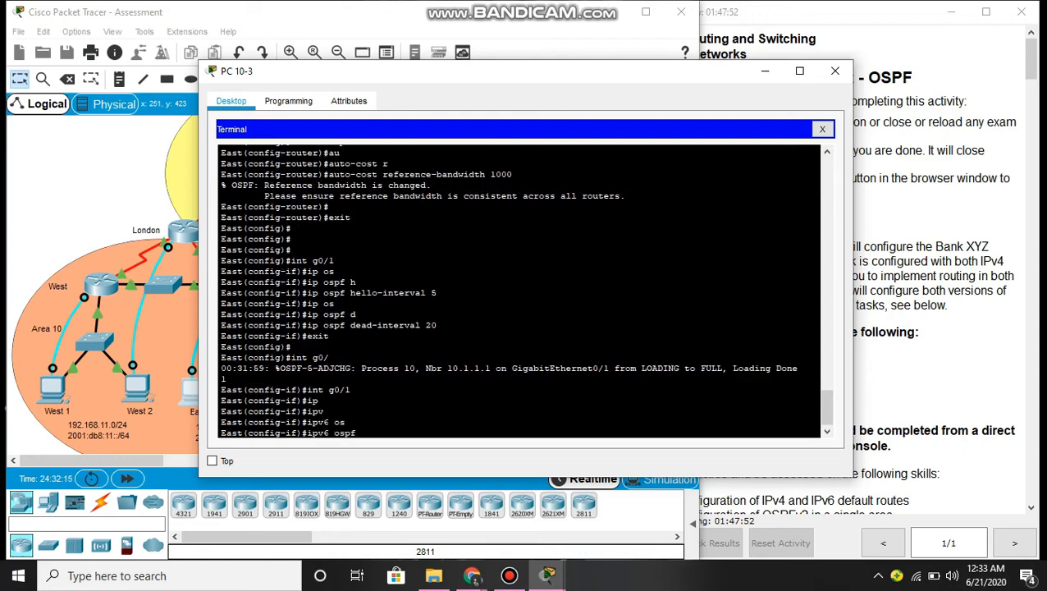
type("p")
key("Tab")
type("200")
key("Return")
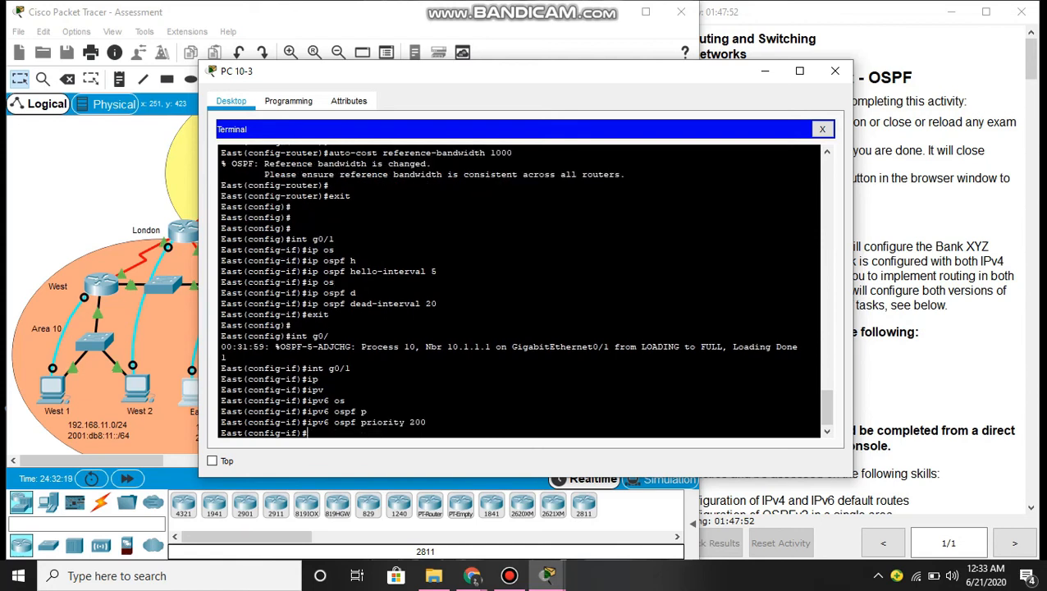
type("exit")
key("Return")
key("Return")
- Make g0/0 a passive interface in East's IPv6 OSPF process 10 and return to global configuration mode
type("ipv")
key("Tab")
type("router")
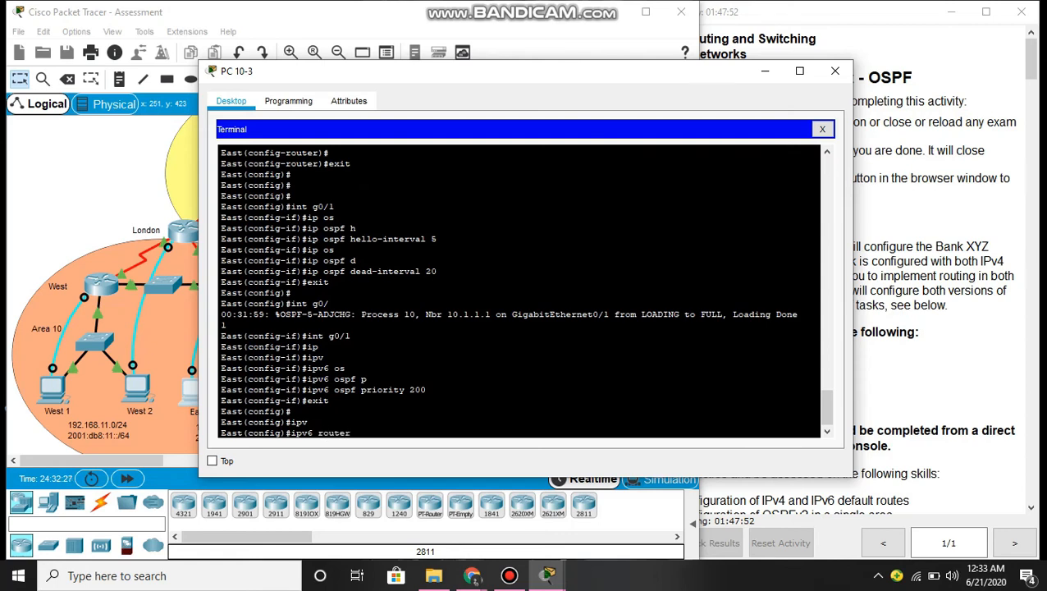
type(" os")
key("Tab")
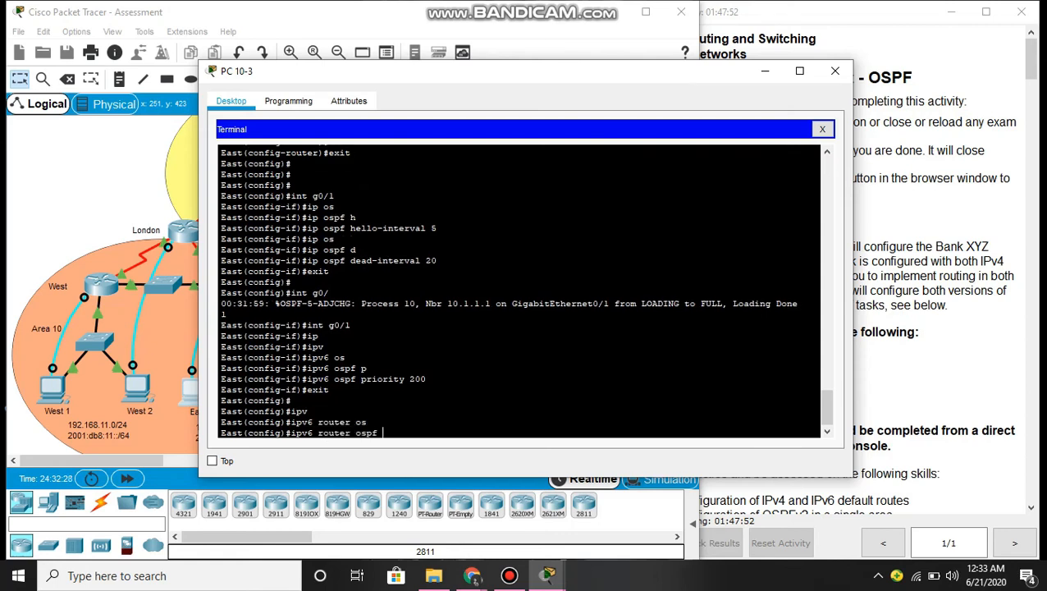
type("10")
key("Return")
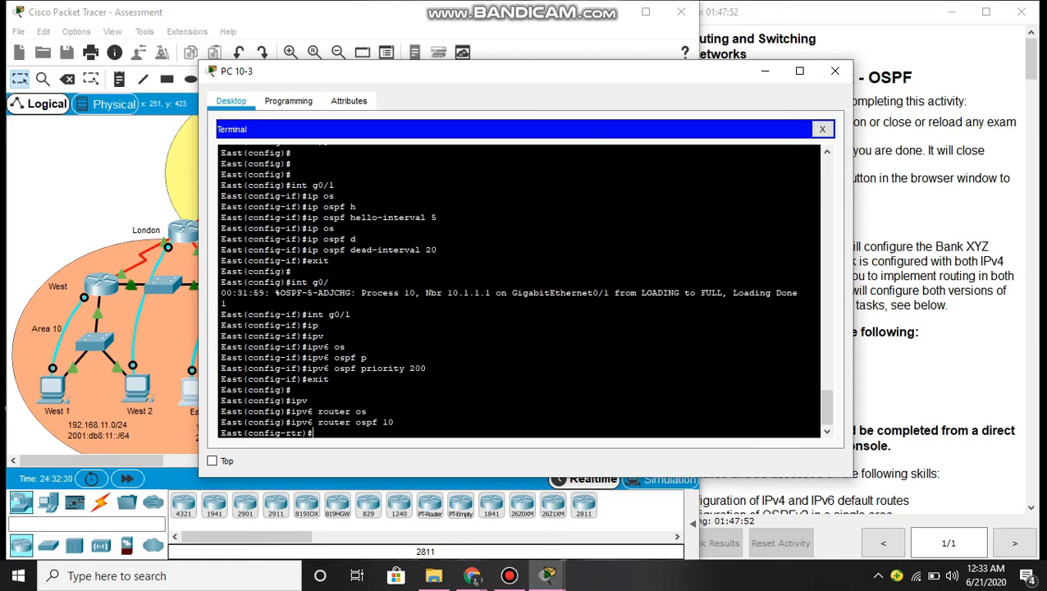
type("pa")
key("Tab")
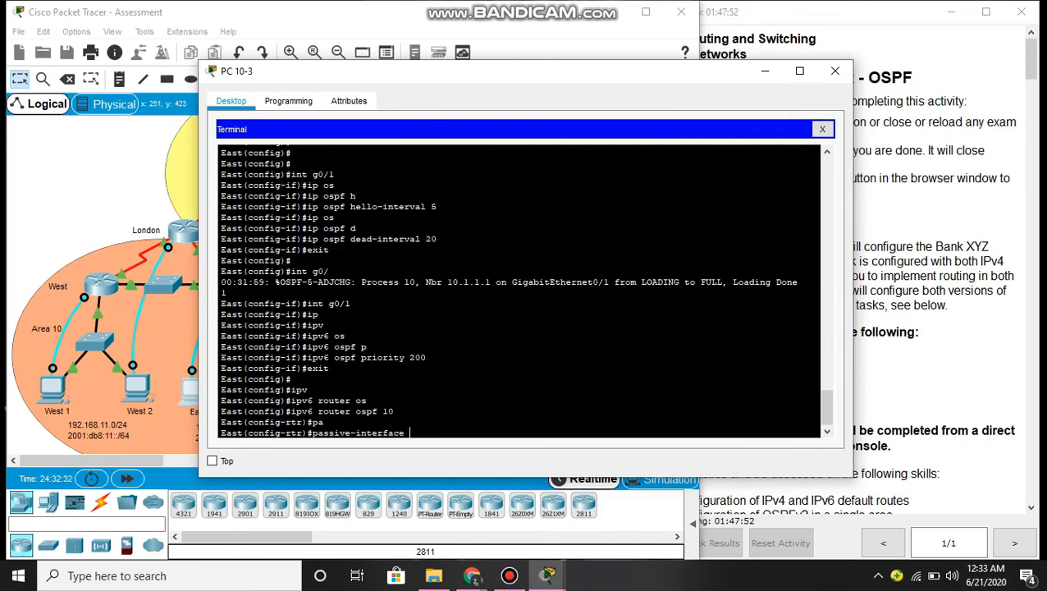
type("g0/0")
key("Return")
type("e")
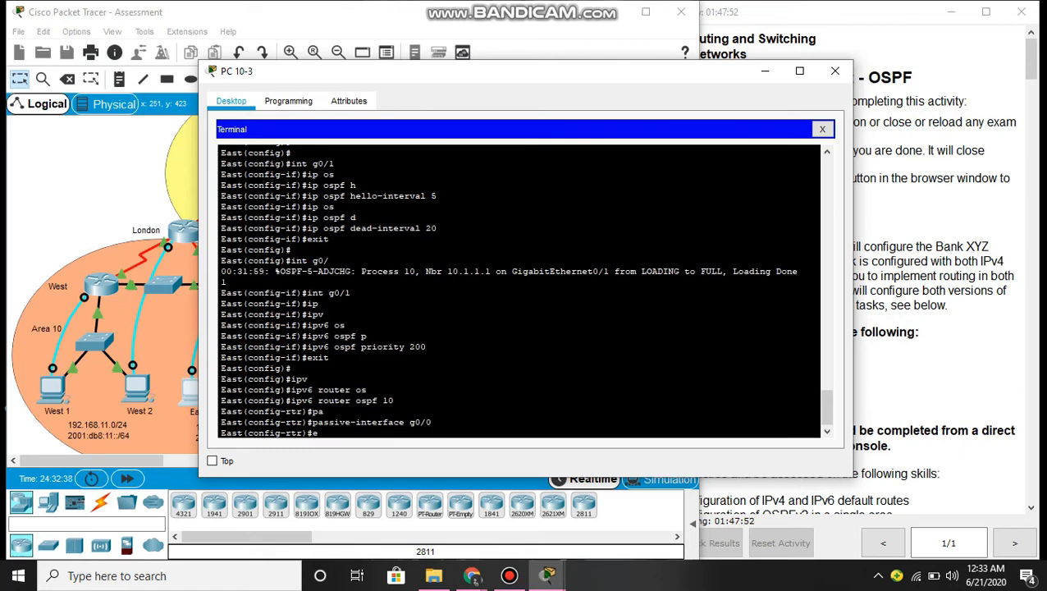
type("xit")
key("Return")
key("Return")
key("Return")
key("Return")
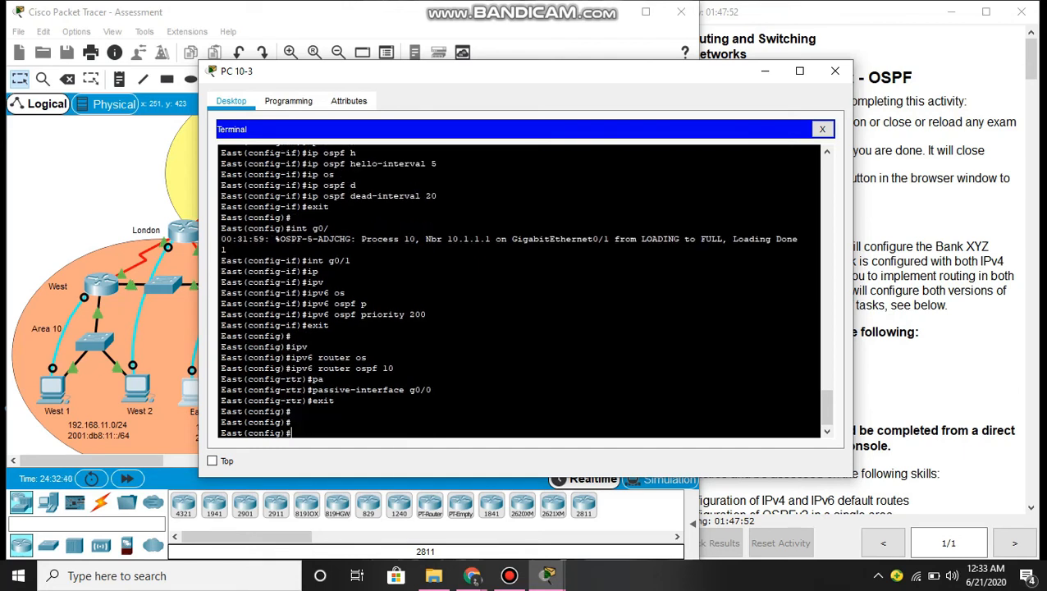
- Enter East's interface g0/1 configuration and set its IPv4 OSPF hello interval to 5
type("int g0/1")
key("Return")
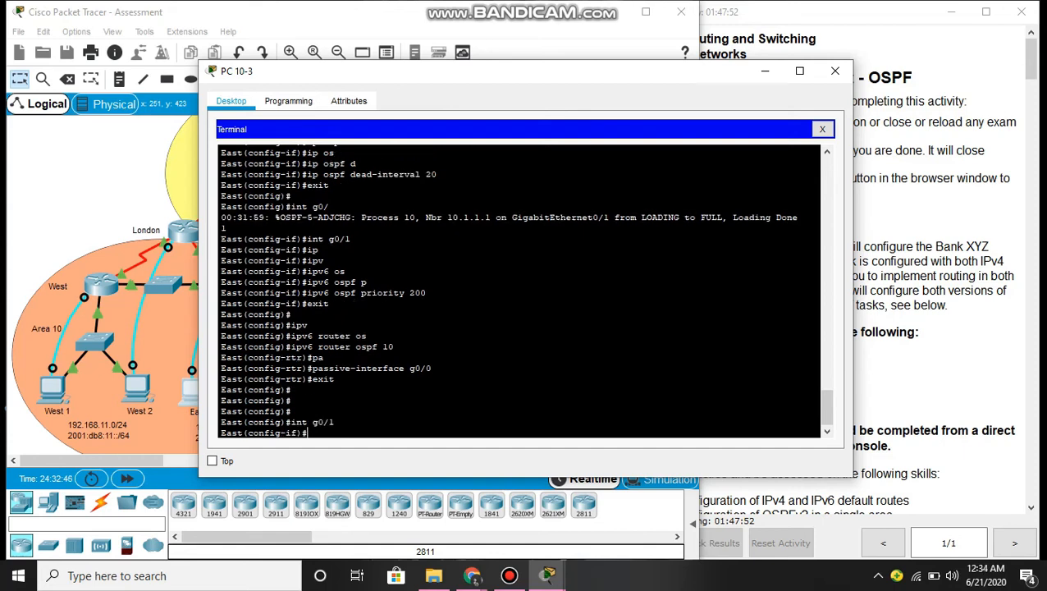
type("ip os")
key("Tab")
type("h")
key("Tab")
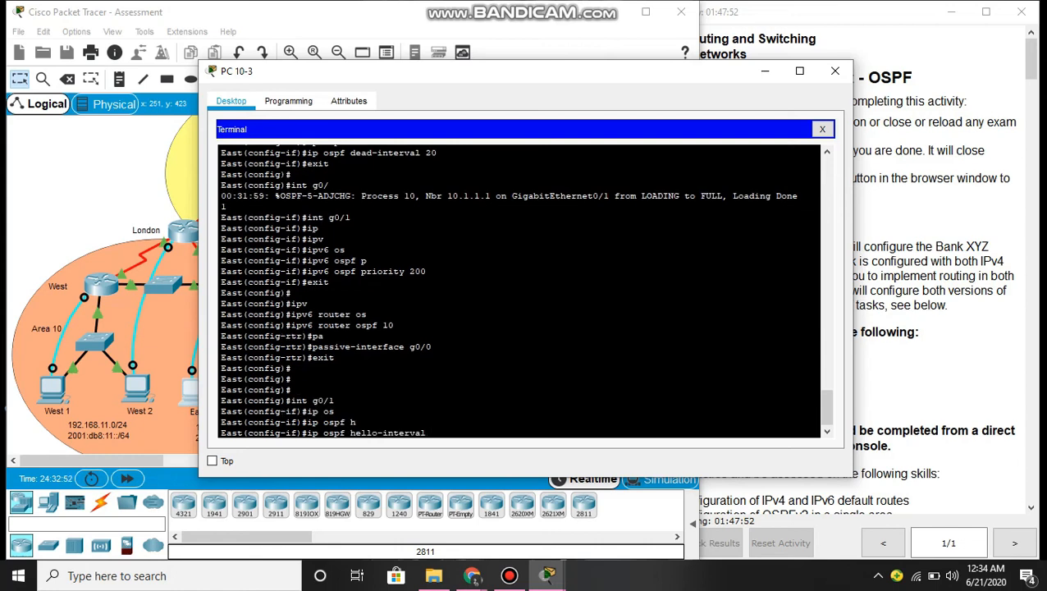
type("5")
key("Return")
- Set the IPv4 OSPF dead interval on East's interface g0/1 to 20 and return to global configuration mode
type("ip os")
key("Tab")
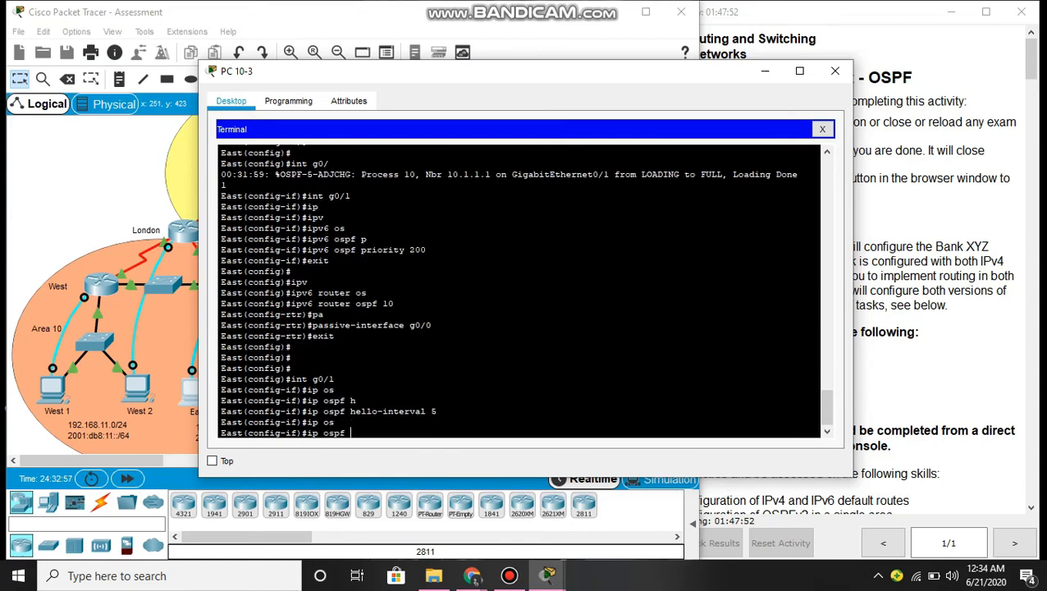
type("d")
key("Tab")
type("20")
key("Return")
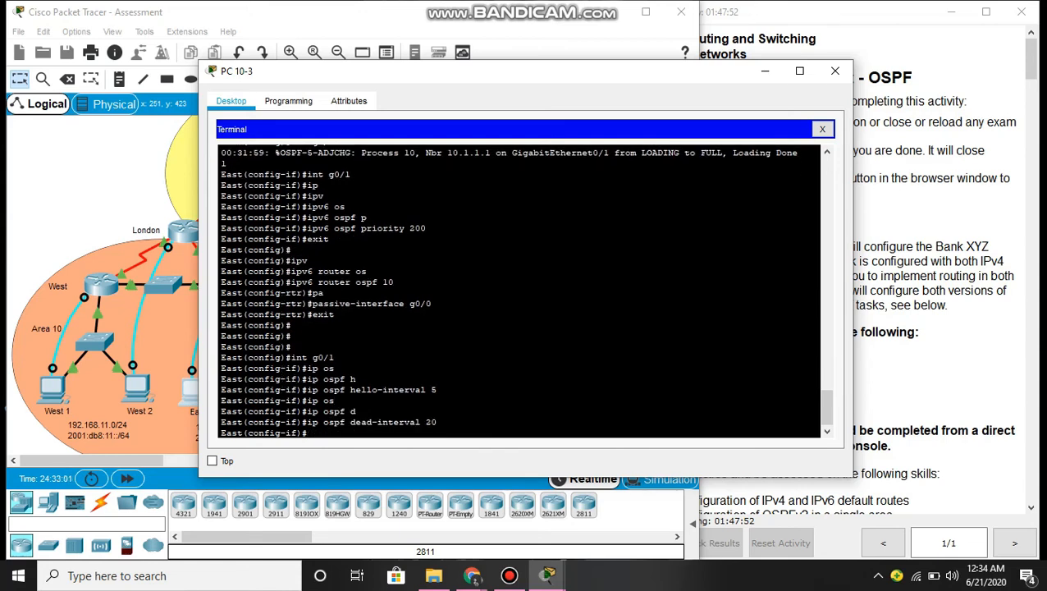
key("Return")
key("Return")
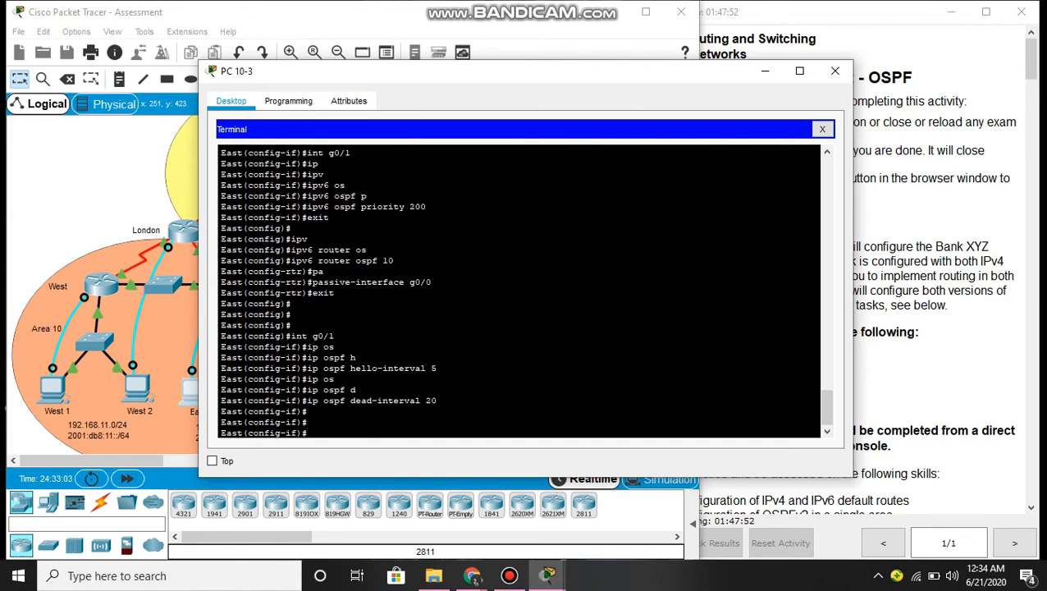
type("exit")
key("Return")
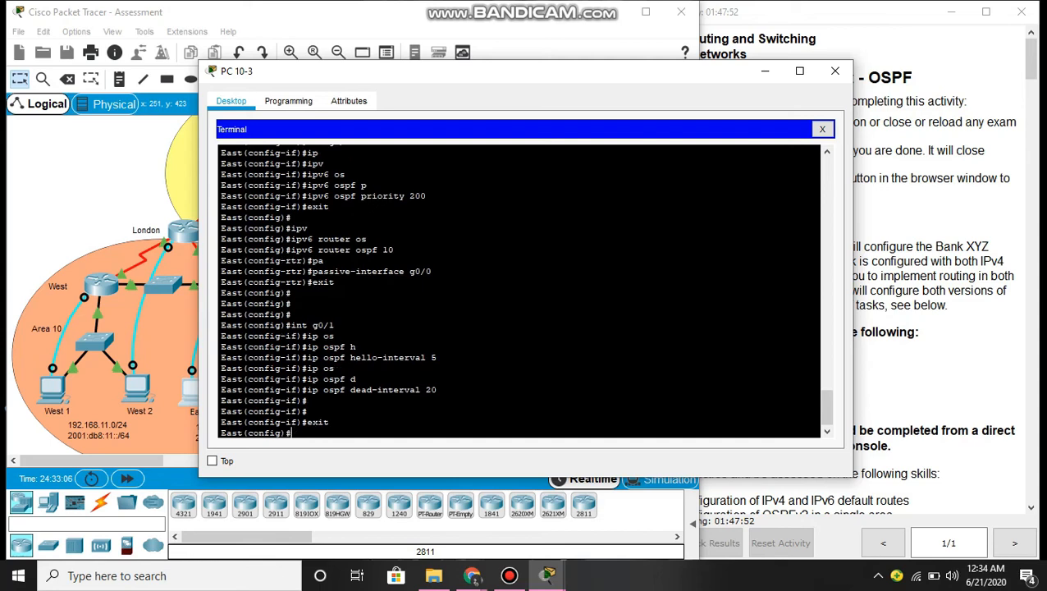
- Set the auto-cost reference bandwidth in East's IPv6 OSPF process 10
type("ipv")
key("Tab")
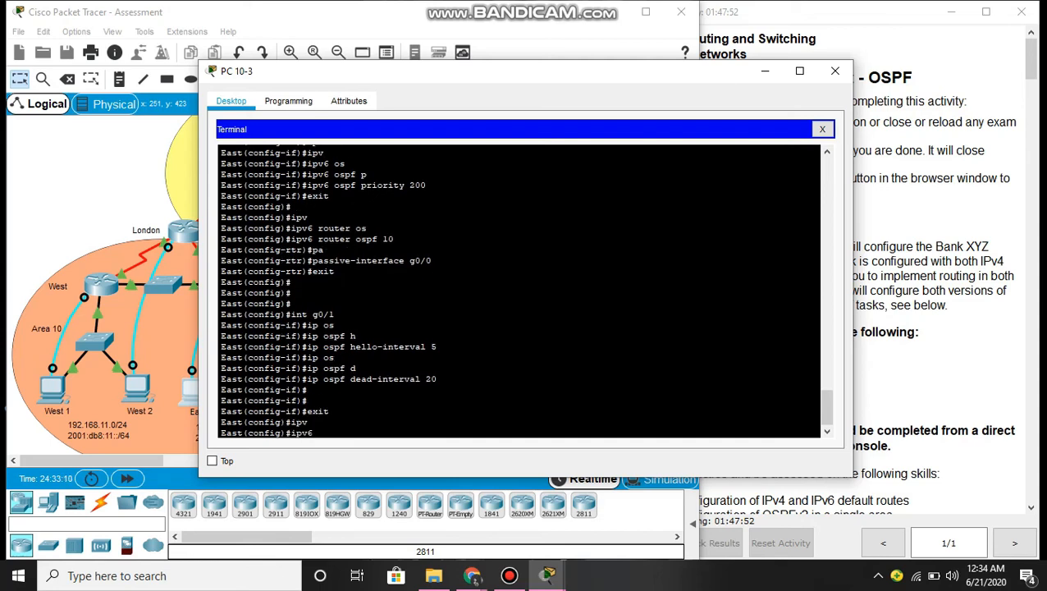
type("router os")
key("Tab")
type("10")
key("Return")
type("au")
key("Tab")
type("r")
key("Tab")
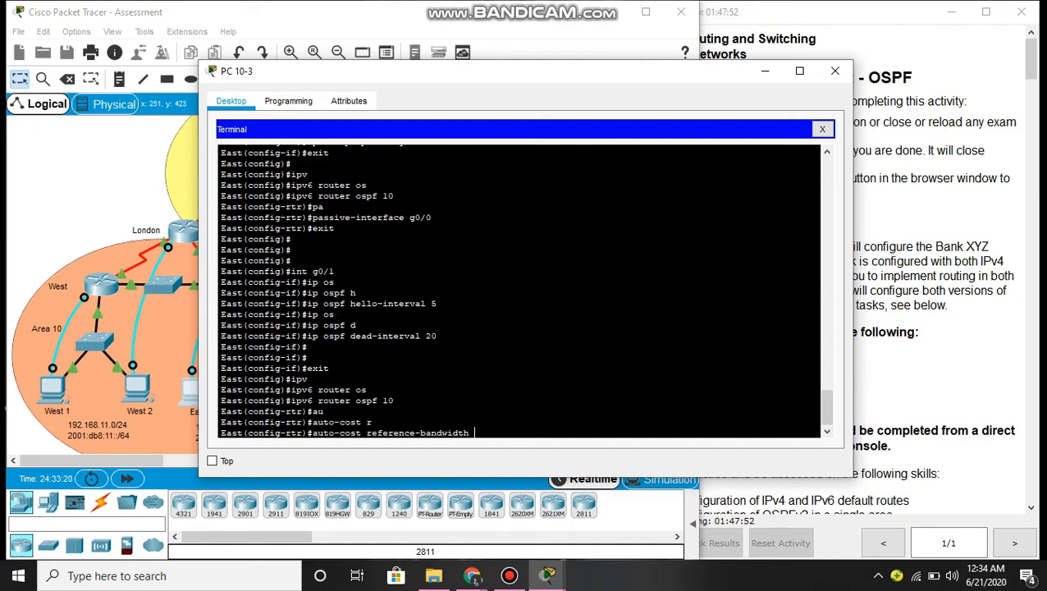
type("000")
key("Return")
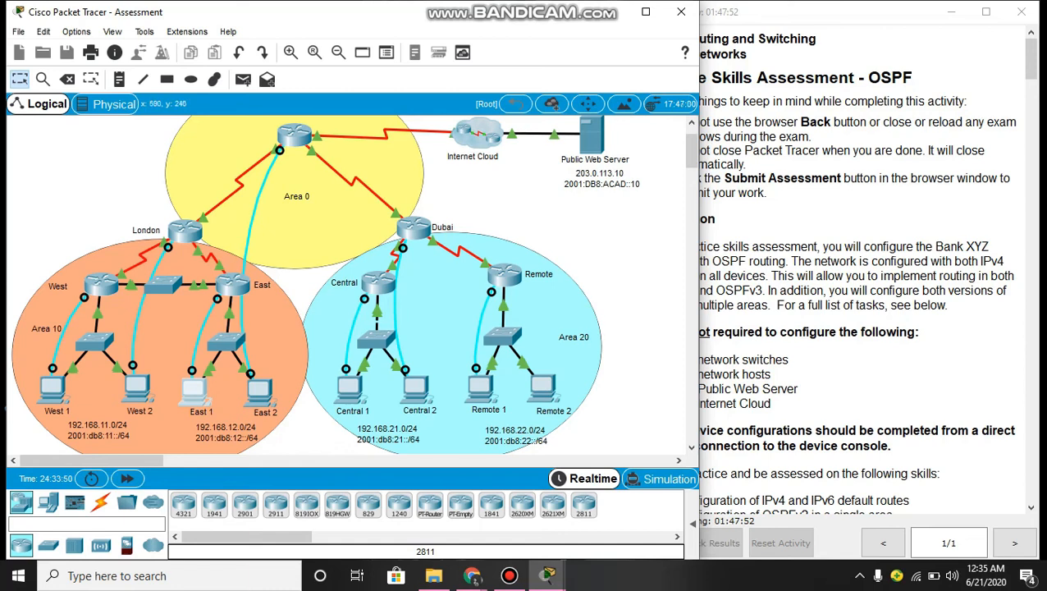
- Open the Central router's console through the Central 1 PC's terminal and enter global configuration mode
left_click(349, 392)
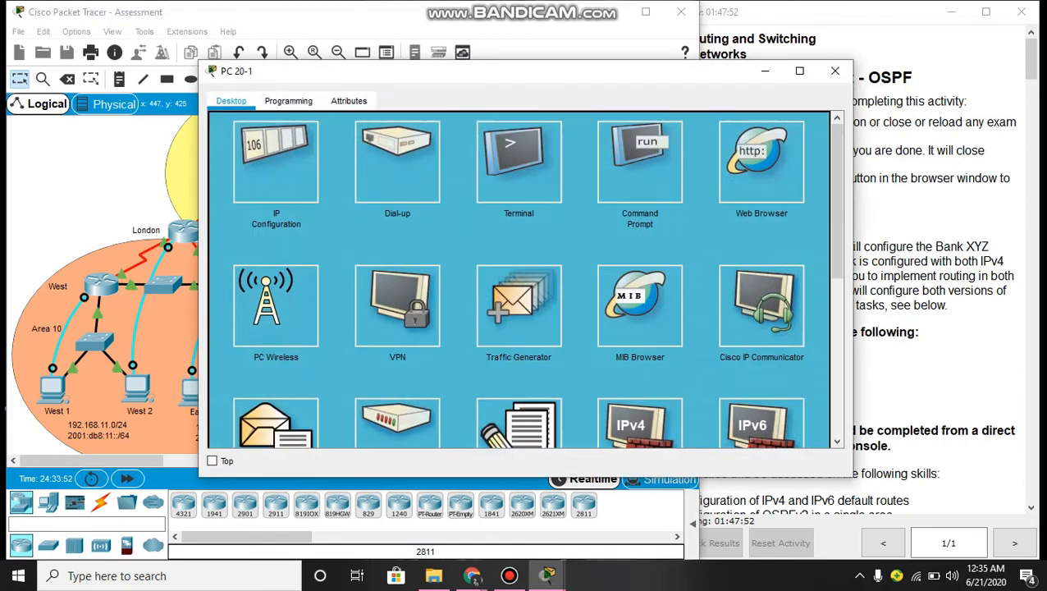
left_click(525, 148)
left_click(795, 271)
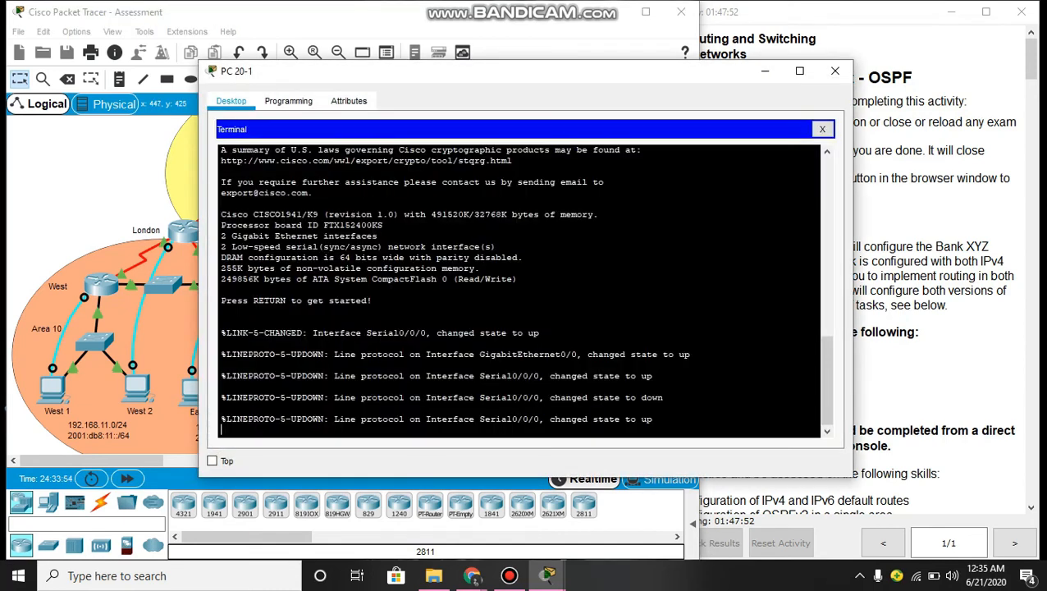
key("Return")
type("ena")
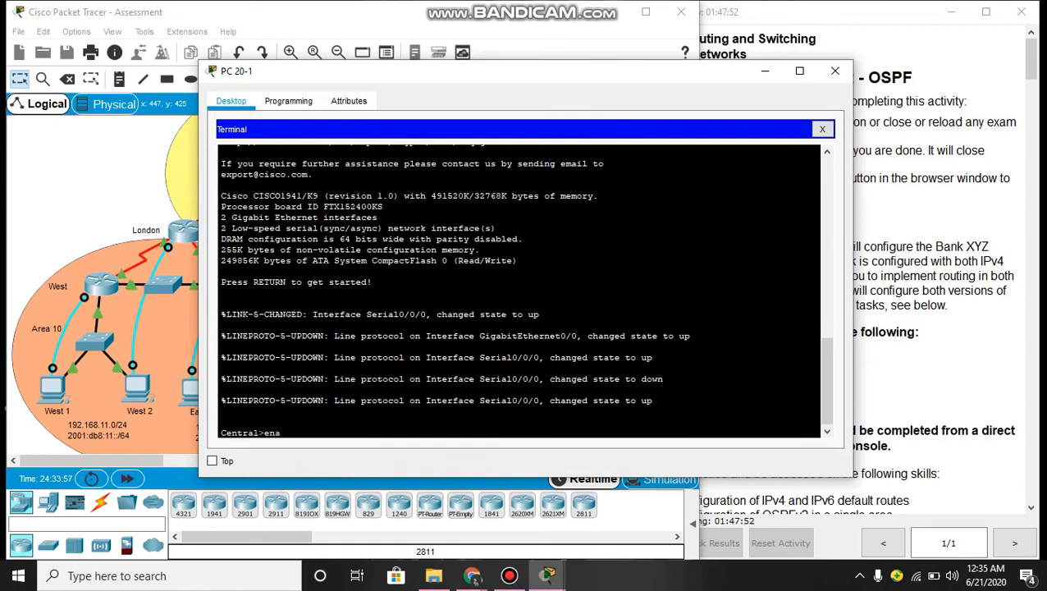
key("Return")
type("conf t")
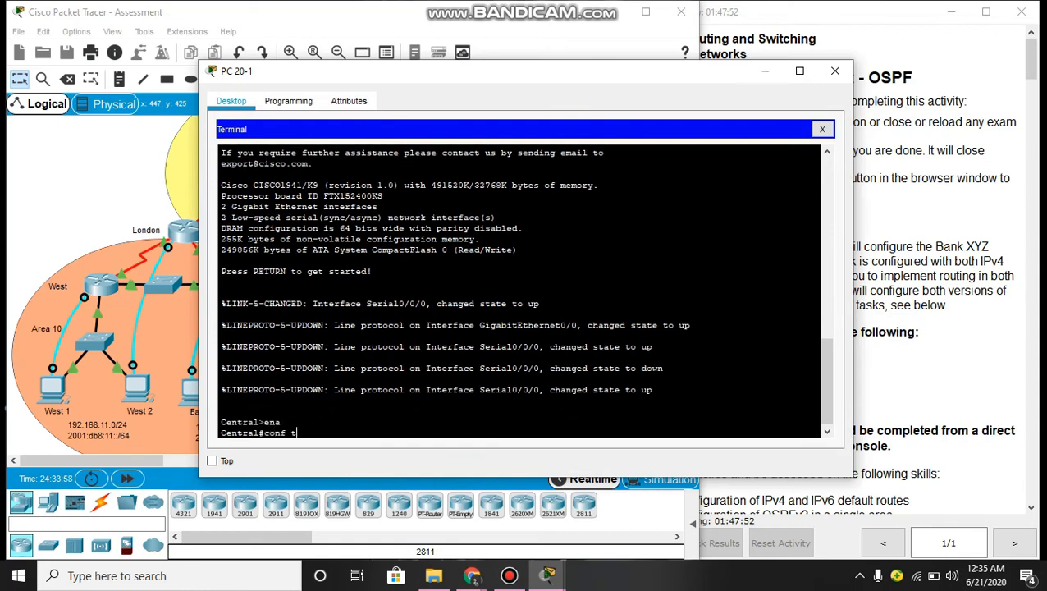
key("Return")
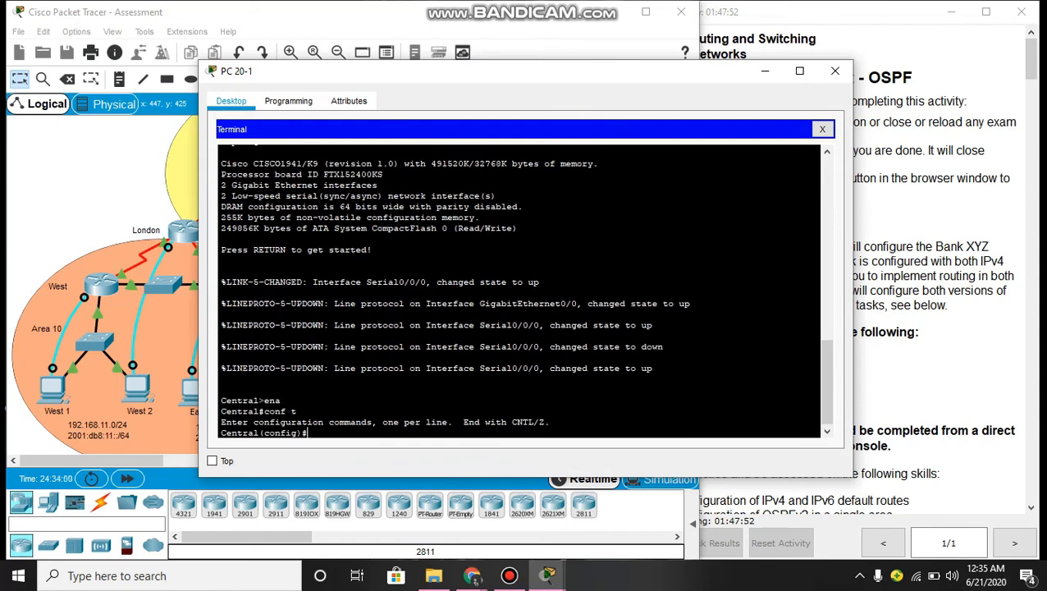
- Start OSPF process 10 on Central and advertise network 172.16.20.0 with wildcard 0.0.0.3 in area 20
type("rou")
key("Tab")
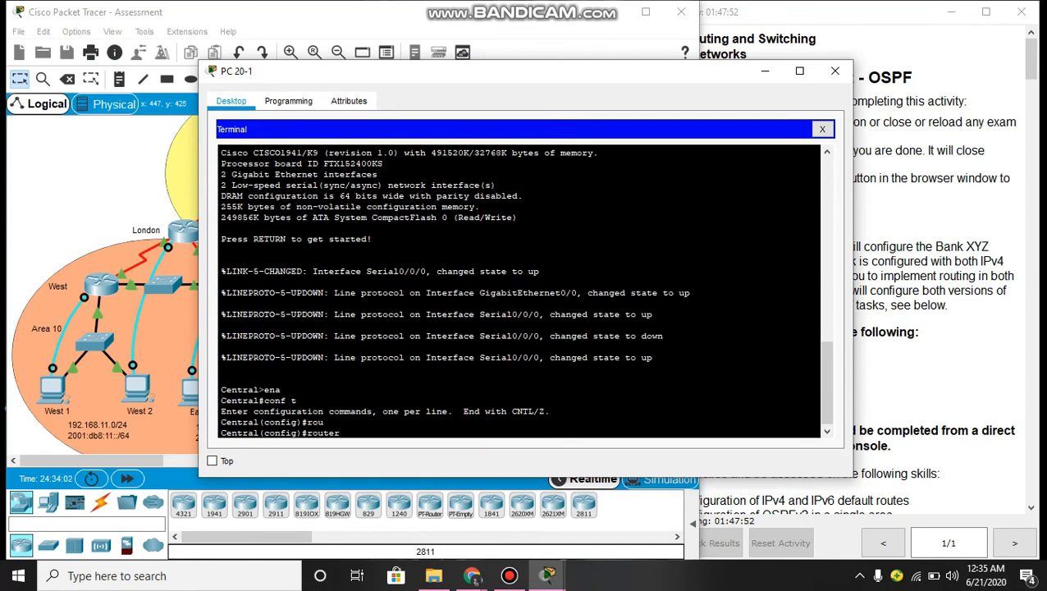
type("os")
key("Tab")
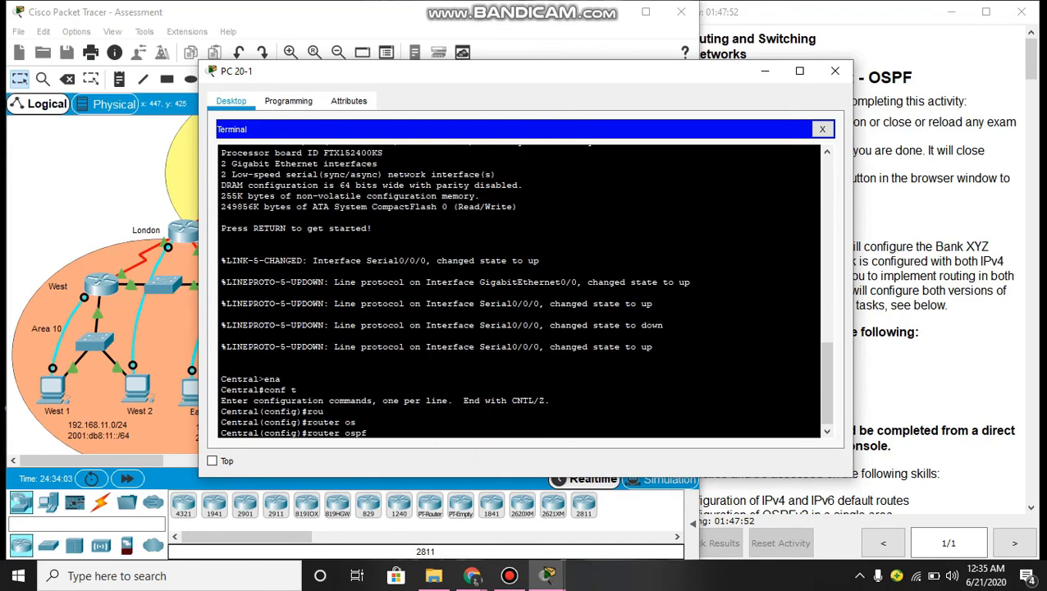
type("10")
key("Return")
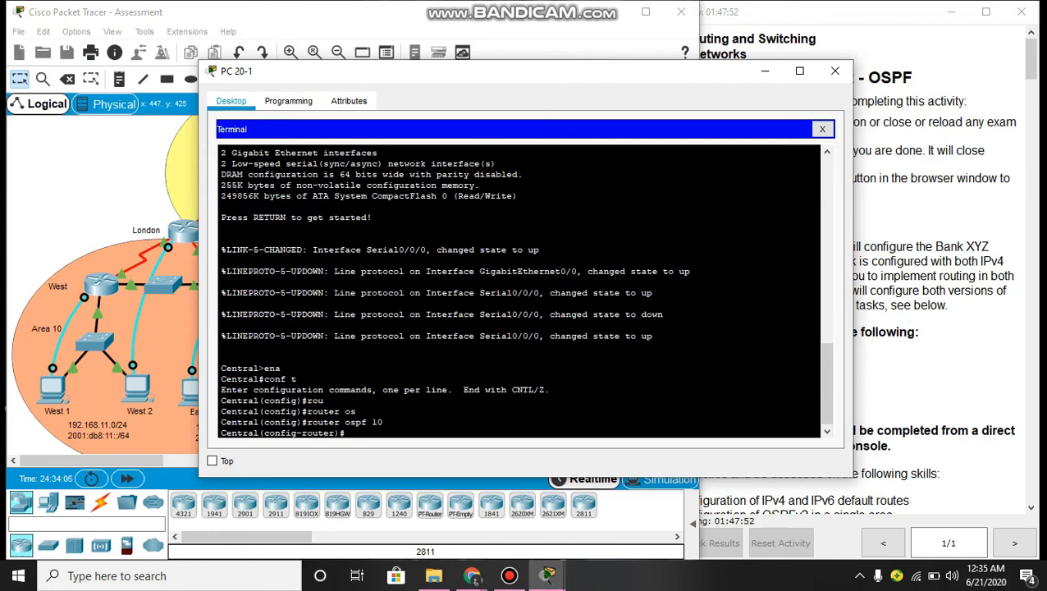
type("net")
key("Tab")
type("172.16.20.")
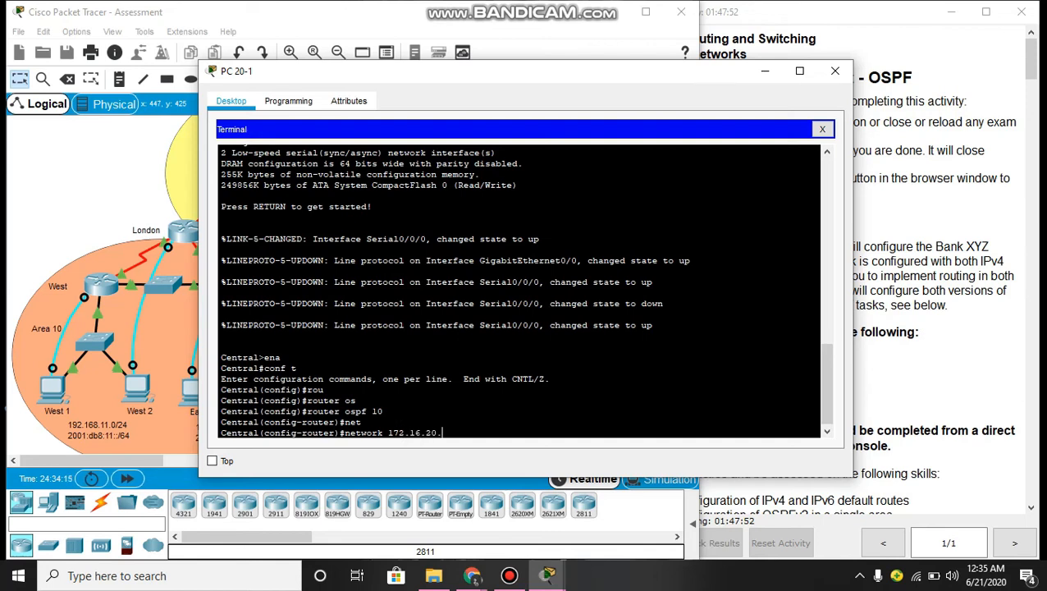
type("0 0.0.0.3 area 20")
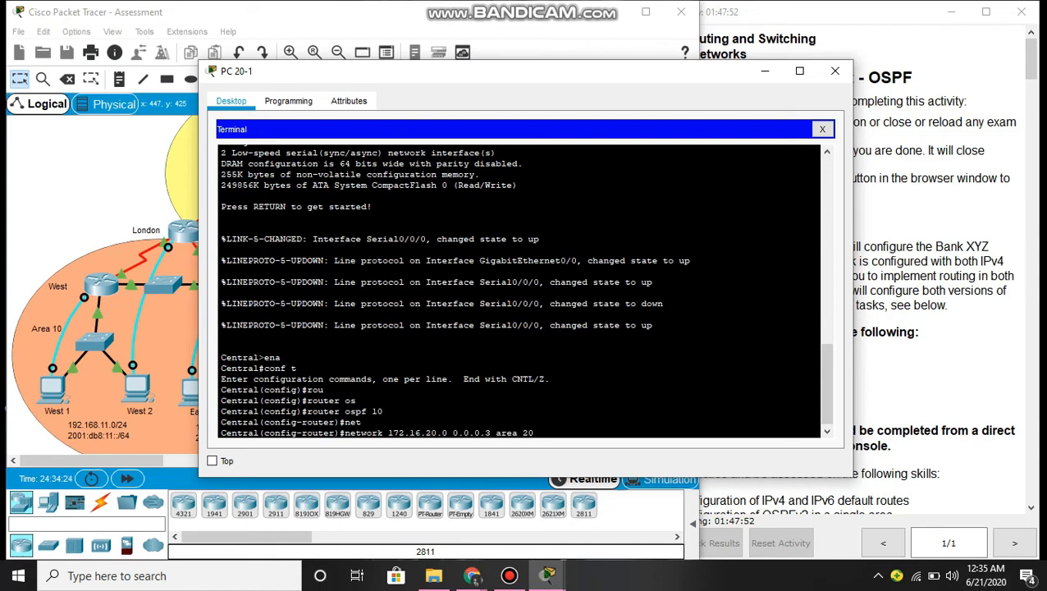
key("Return")
- Advertise network 192.168.21.0 with wildcard 0.0.0.255 in area 20 in Central's OSPF process 10
type("net")
key("Tab")
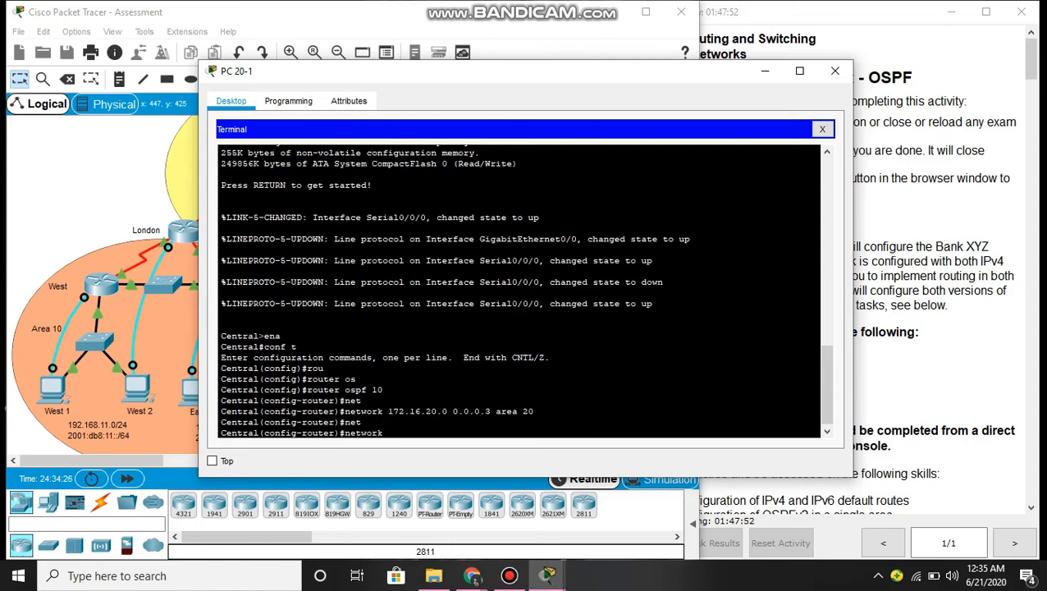
type("192")
type(".168")
type(".2")
type("1")
type(".0")
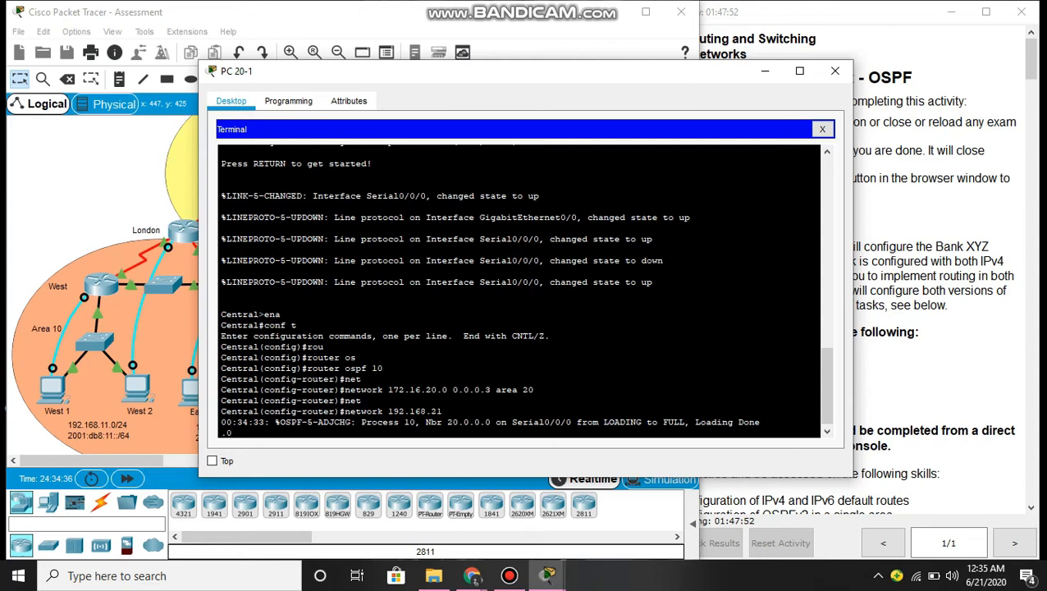
key("Return")
key("Up")
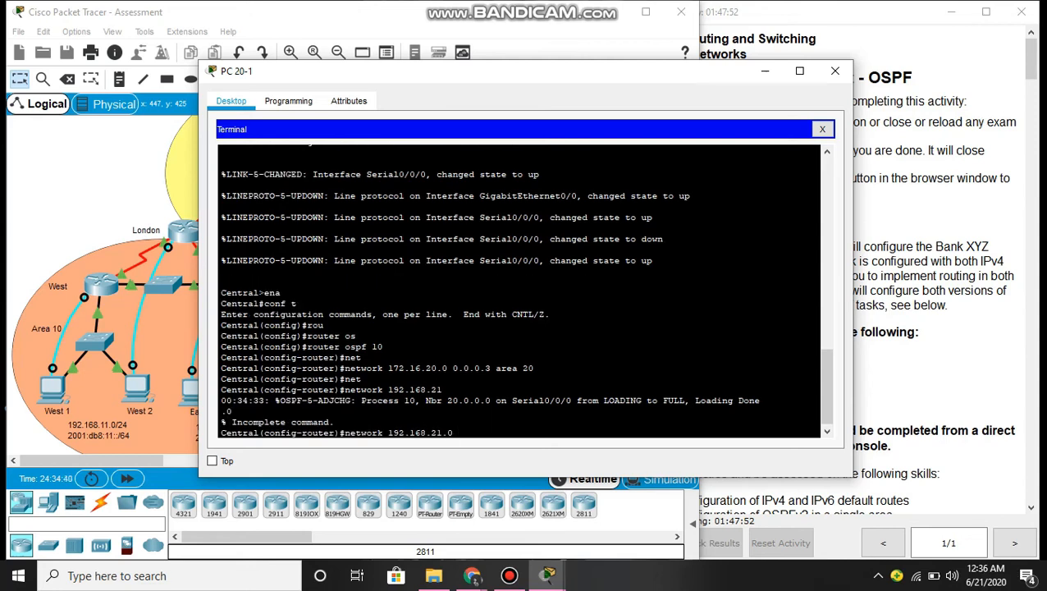
type("0.0.0.")
type("0")
type(".2")
type("55")
type(" area")
type(" 2")
type("0")
key("Return")
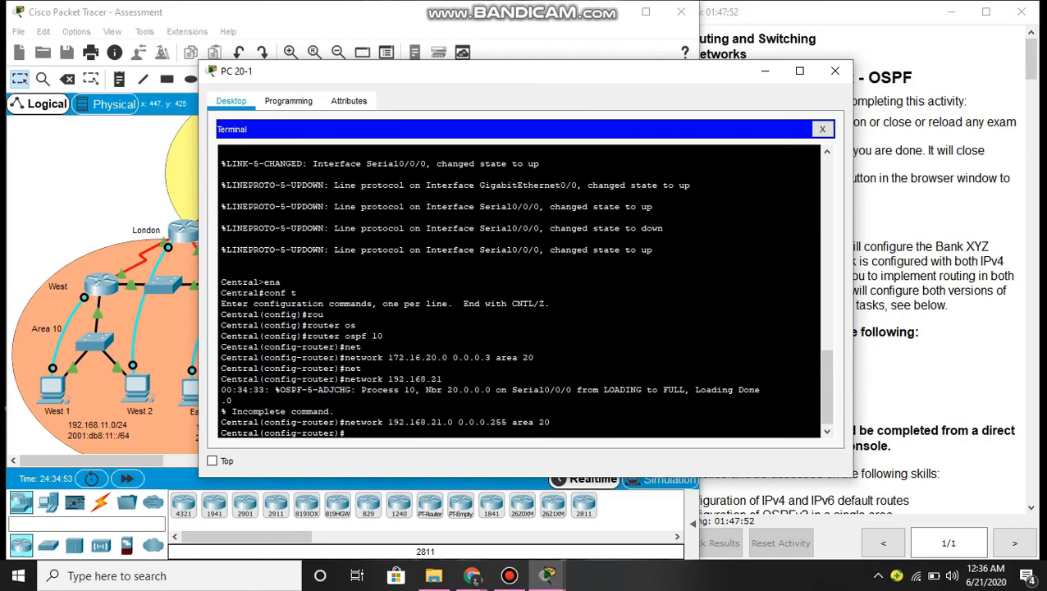
- Set the router ID of Central's OSPF process 10 to 20.1.1.1
type("rou")
key("Tab")
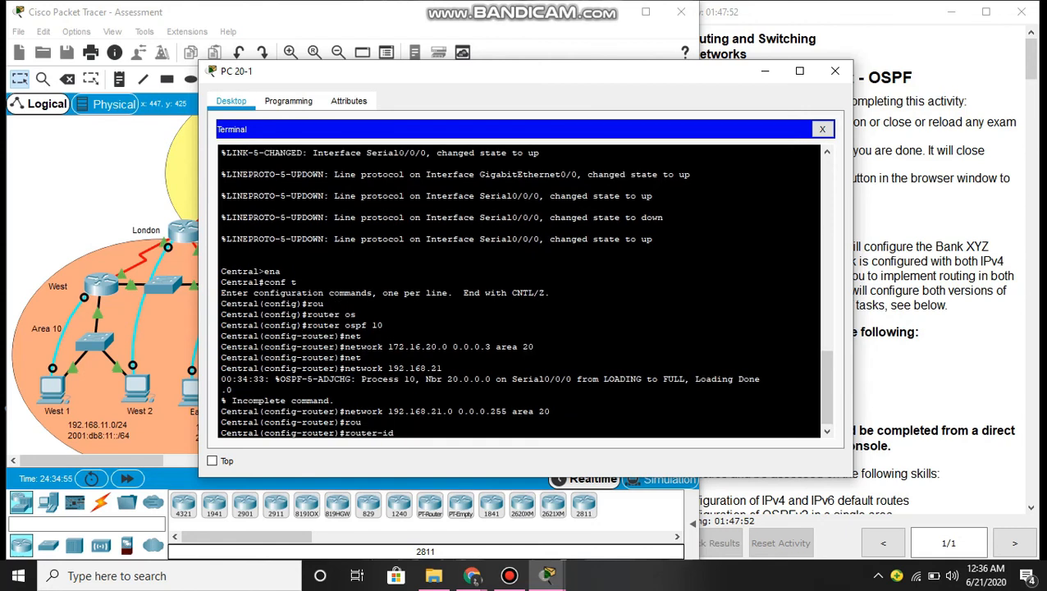
type("20.1.1.1")
key("Return")
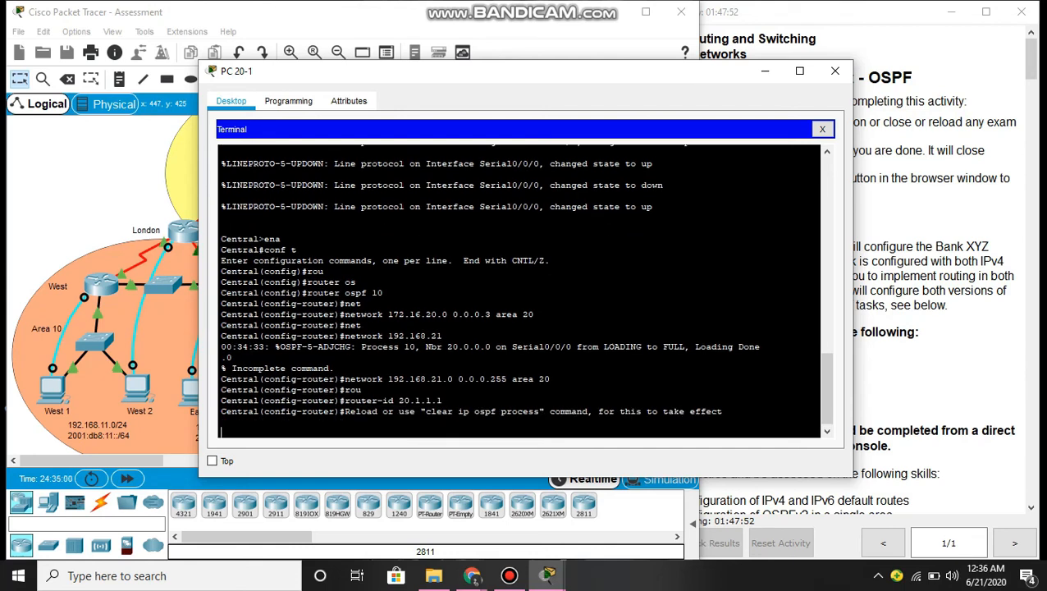
- Clear all of Central's IPv4 OSPF processes, answering yes to the reset, and return to global configuration mode
type("config-router)#do")
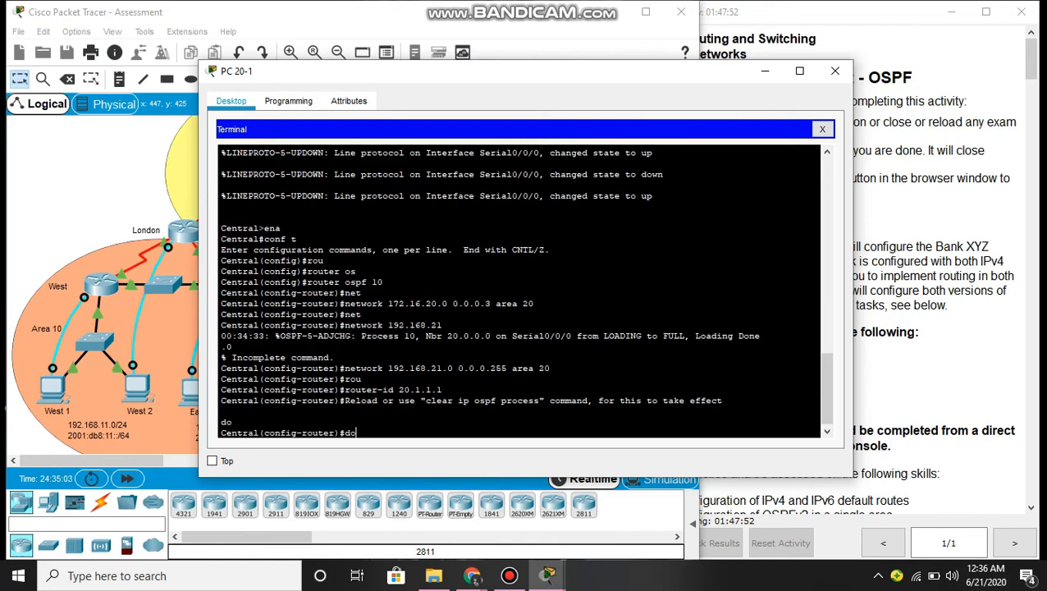
type(" cl")
key("BackSpace")
type("ear ip ospf process")
key("Return")
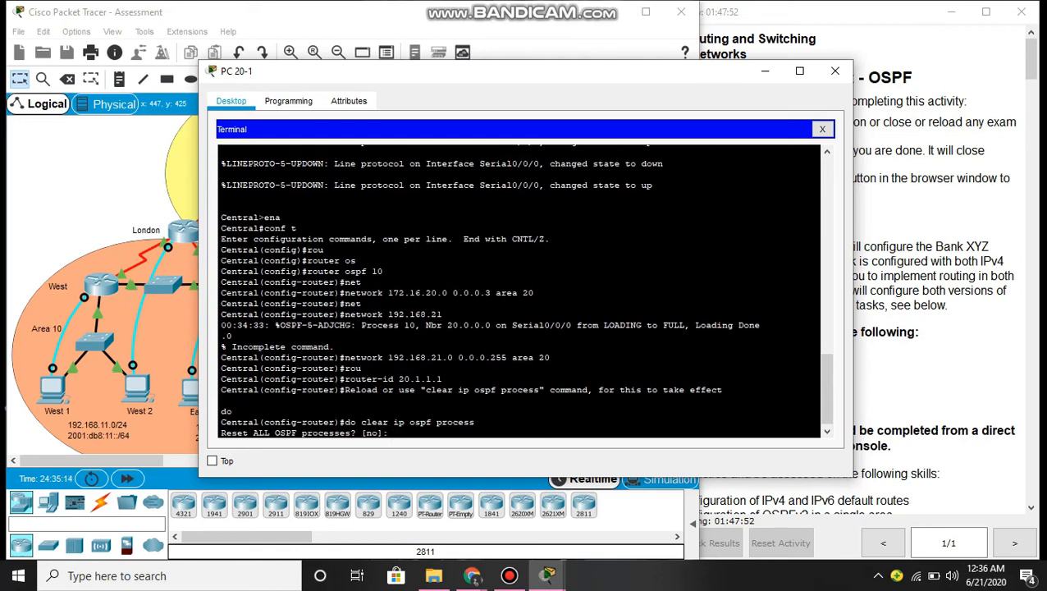
type("yes")
key("Return")
key("Return")
key("Return")
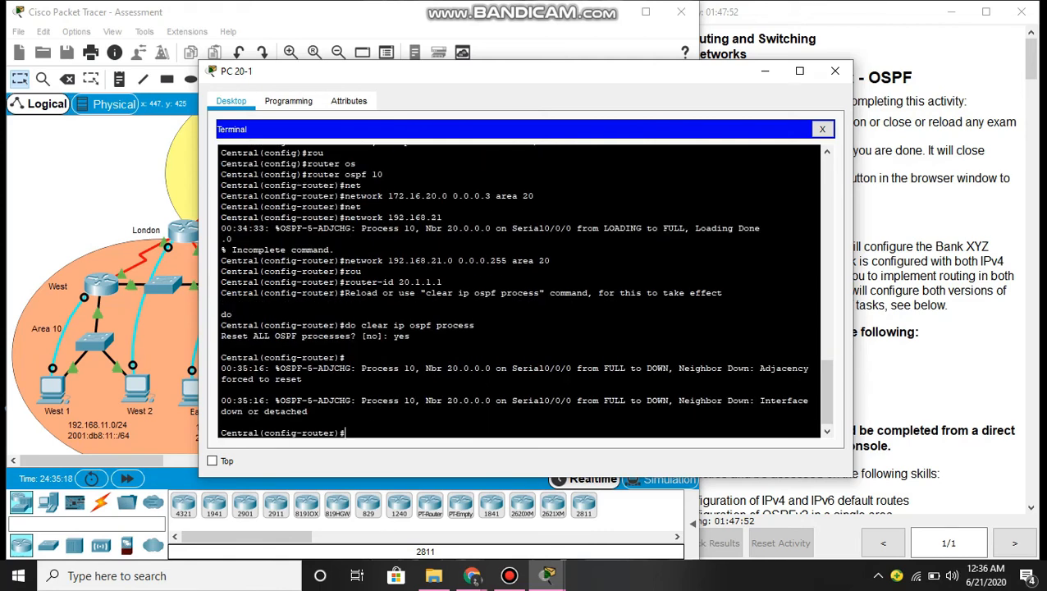
type("exit")
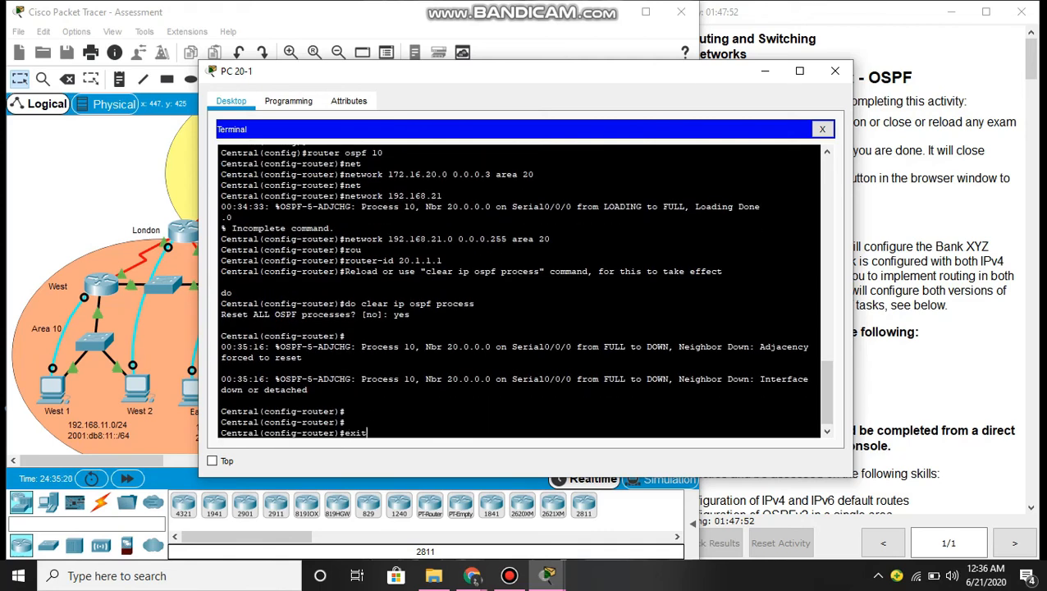
key("Return")
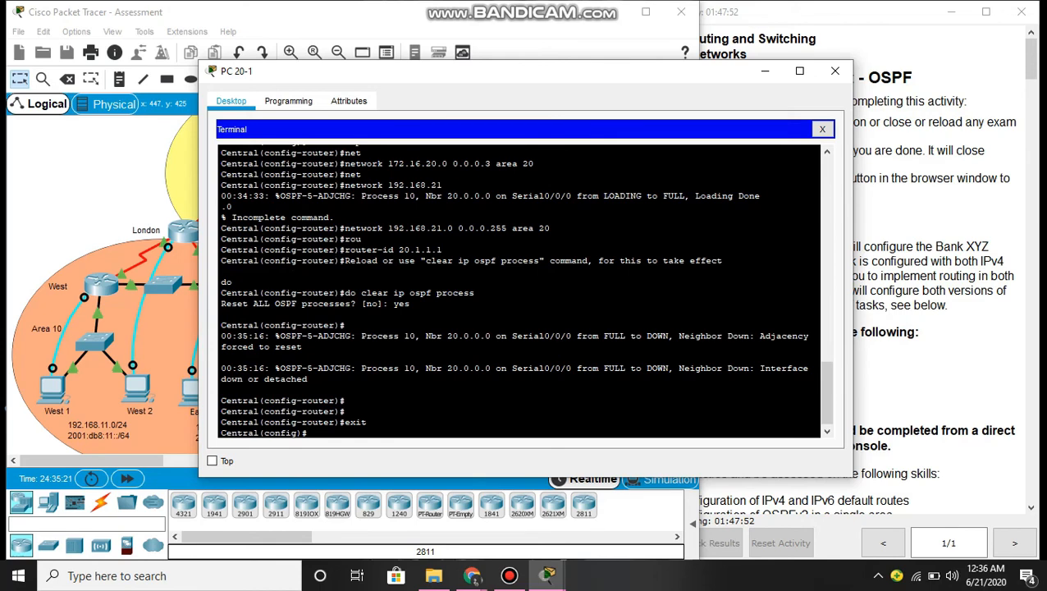
- Enable IPv6 unicast routing on Central
key("Return")
key("Return")
key("Return")
type("ipv")
key("Tab")
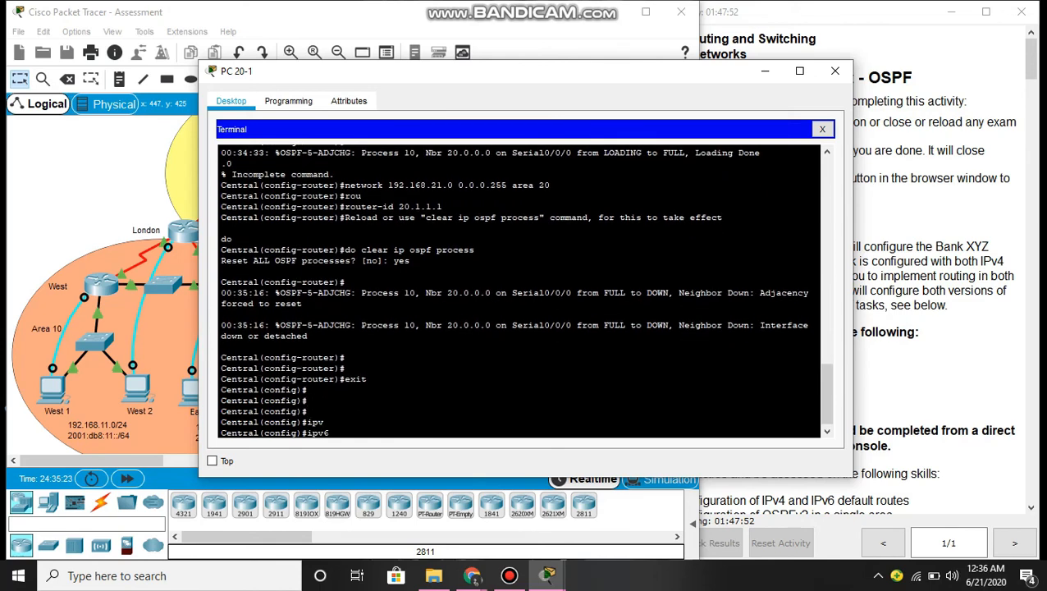
type("u")
key("Tab")
key("Return")
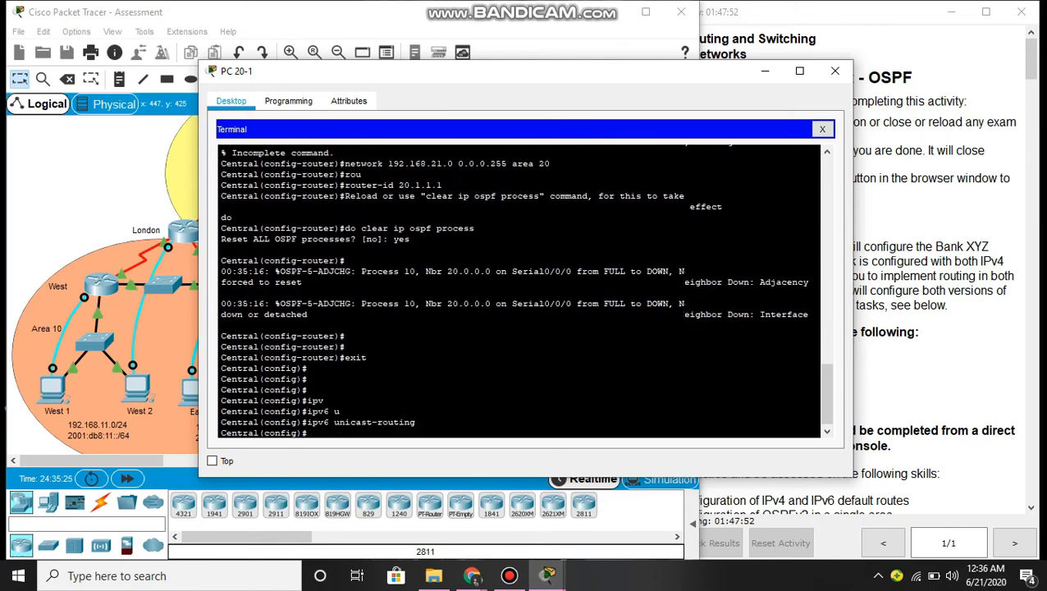
- Enable IPv6 OSPF process 10 in area 20 on Central's s0/0/0 interface and return to global configuration mode
type("int")
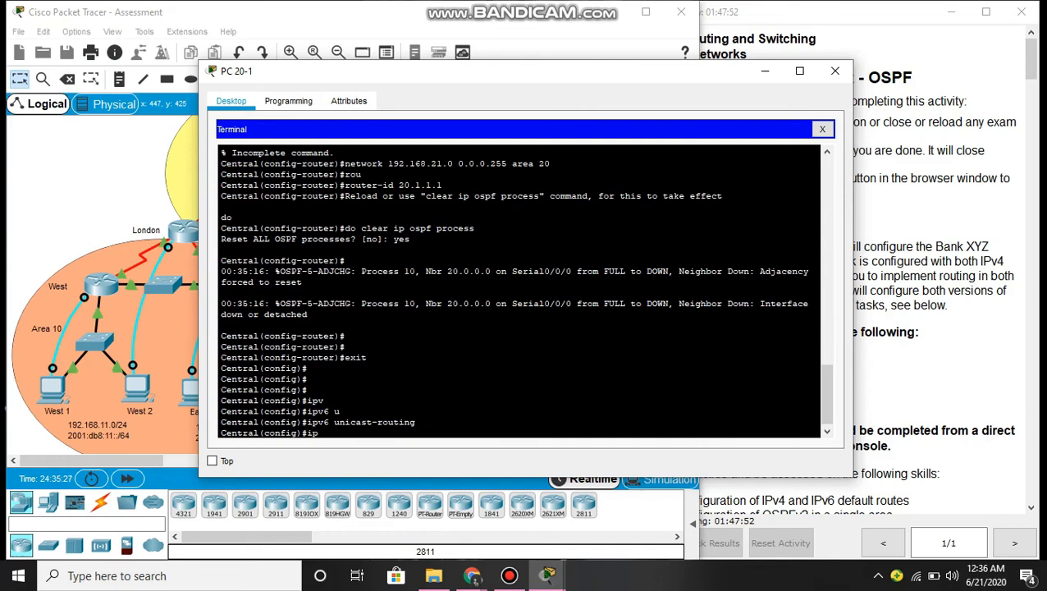
type(" s0/0/0")
key("Return")
type("ipv")
key("Tab")
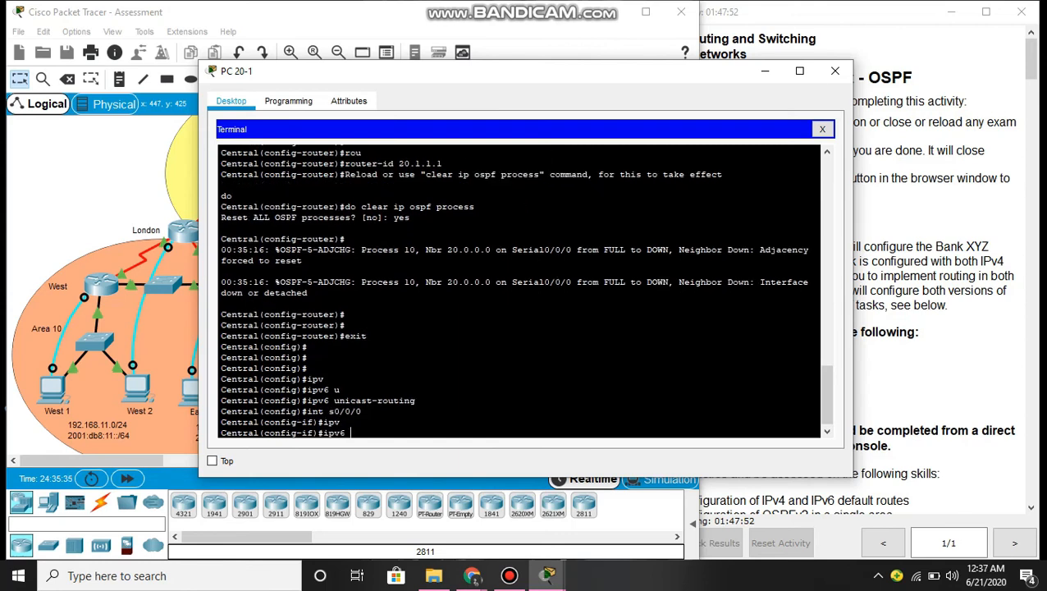
type("os")
key("Tab")
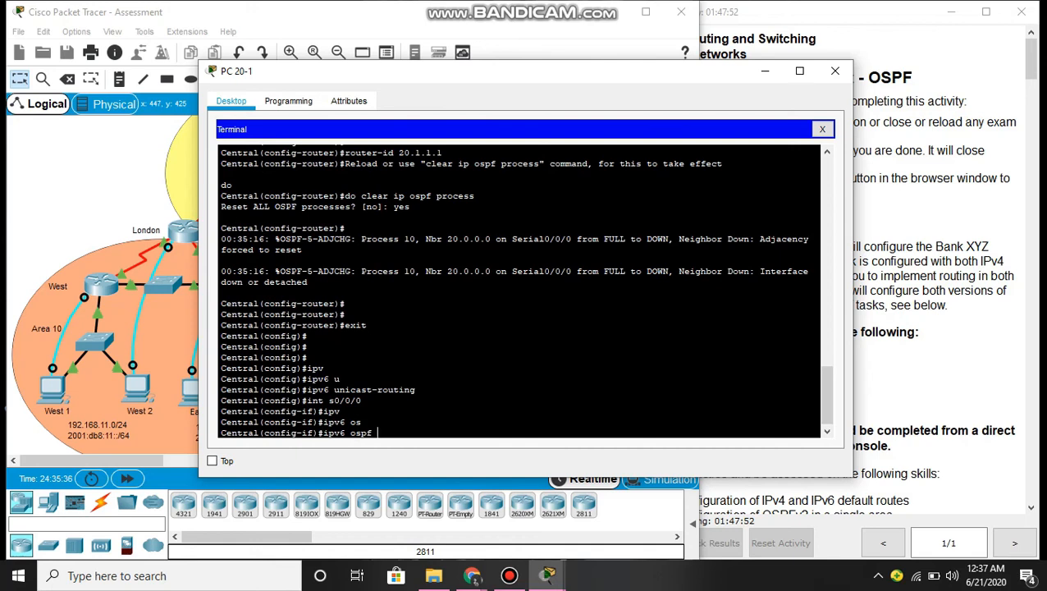
type("10 ar")
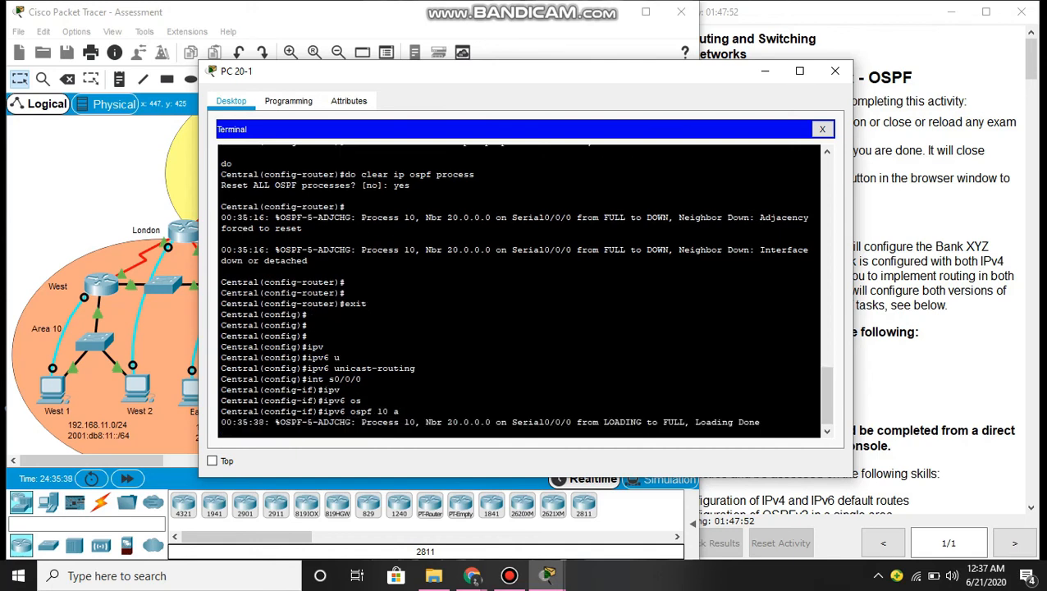
key("BackSpace")
key("Return")
key("Up")
type("rea 20")
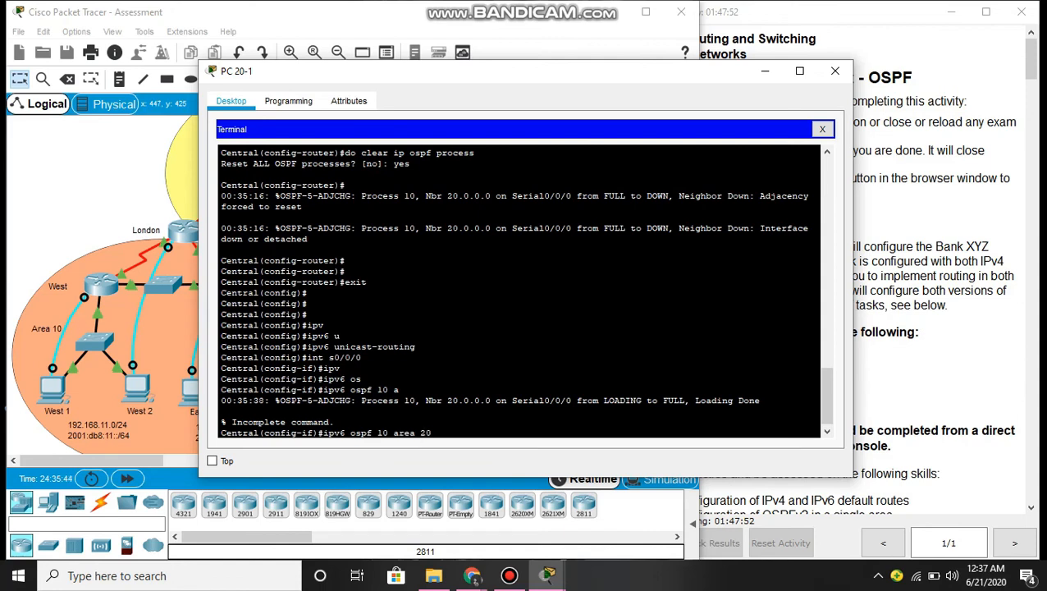
key("Return")
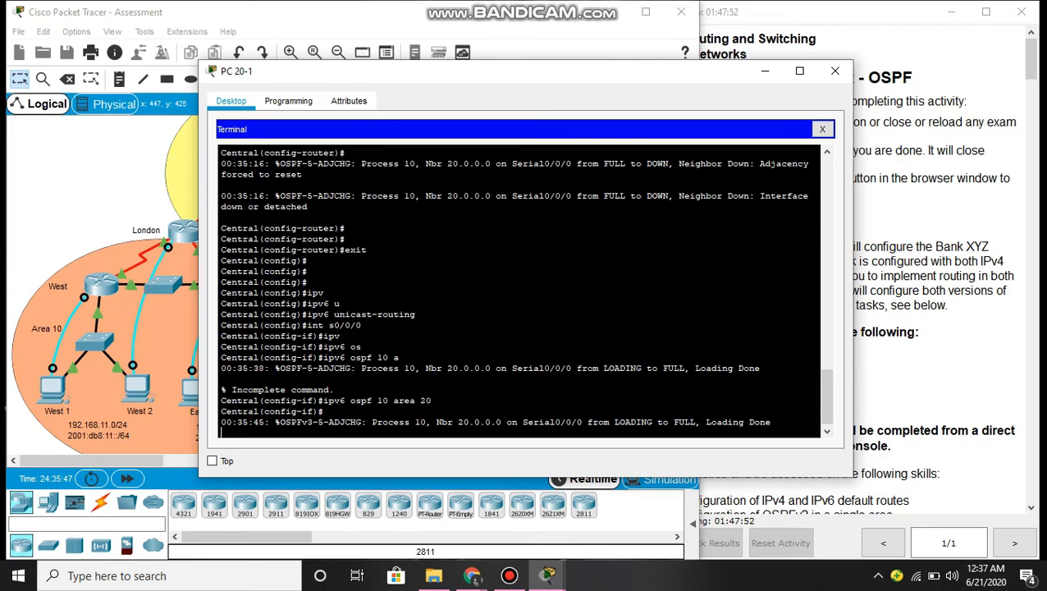
key("Return")
key("Return")
type("exit")
key("Return")
key("Return")
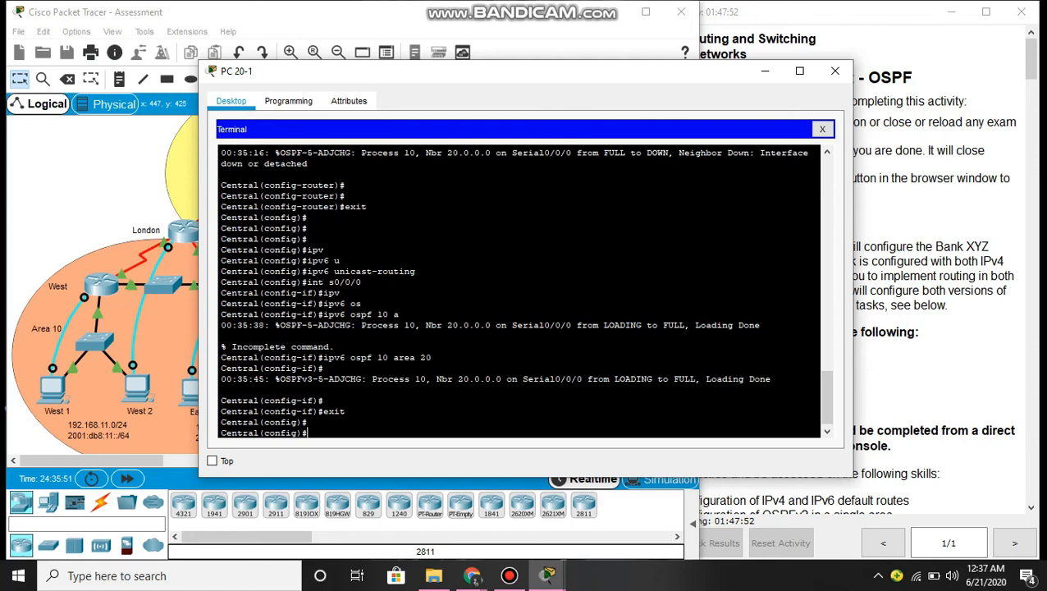
key("Return")
key("Return")
- Enable IPv6 OSPF process 10 in area 20 on Central's g0/0 interface and return to global configuration mode
type("int g0")
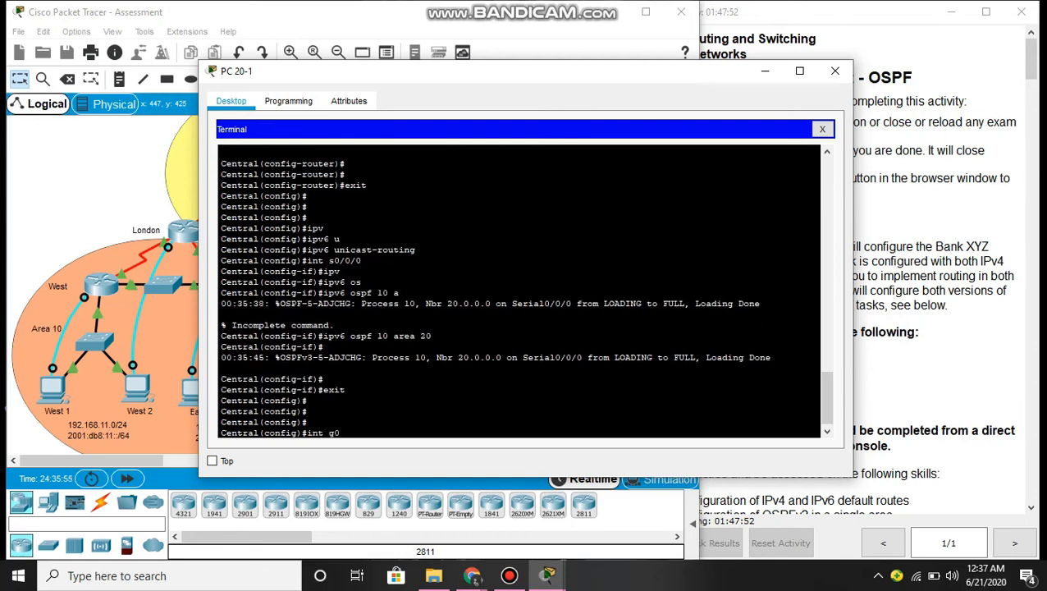
type("/0")
key("Return")
type("ipv")
key("Tab")
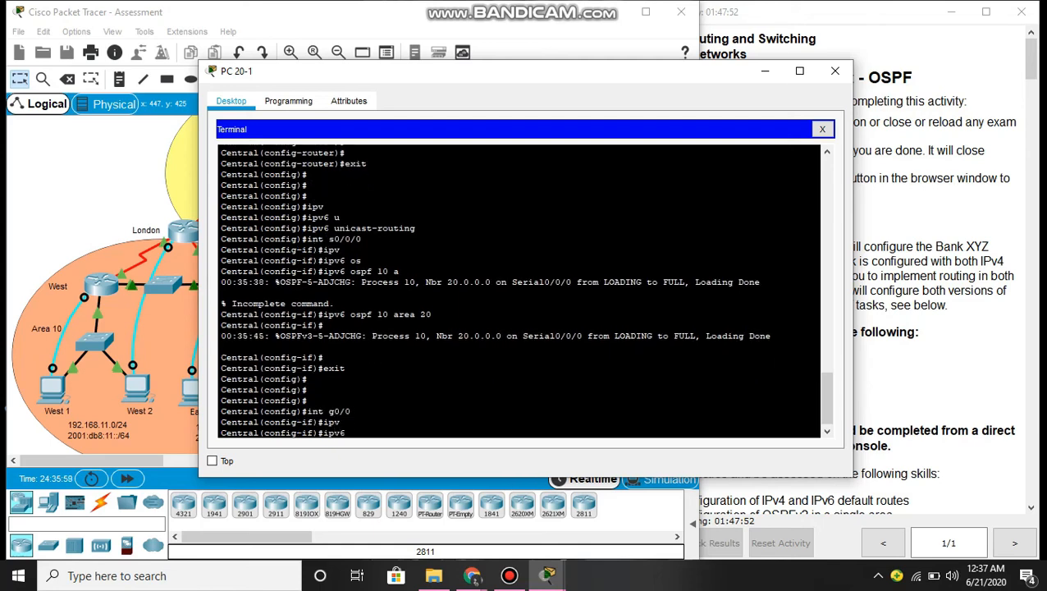
type("os")
key("Tab")
type("10 area 10")
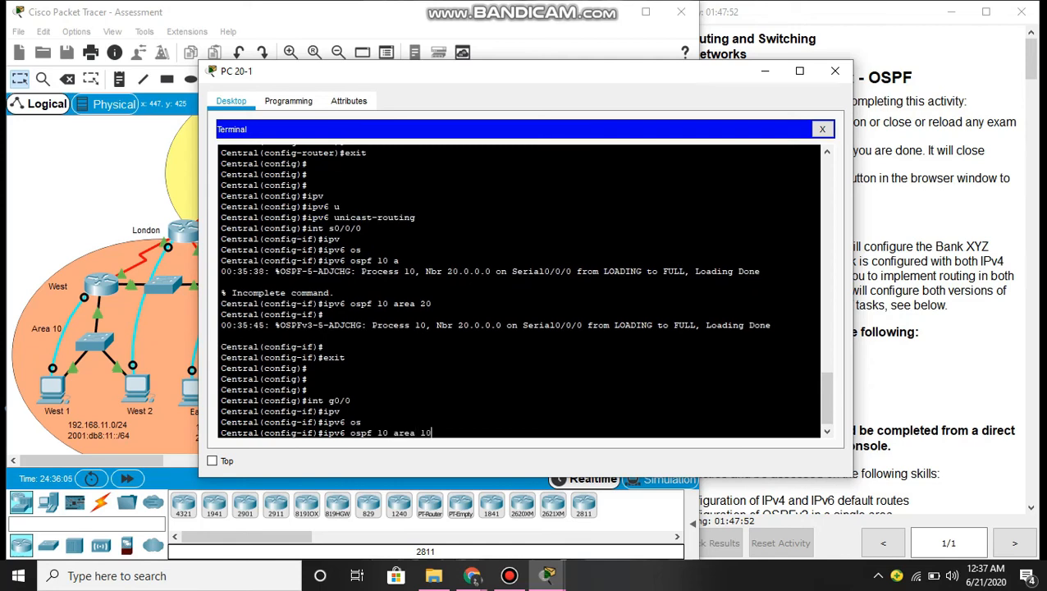
key("BackSpace")
key("BackSpace")
type("20")
key("Return")
type("exit")
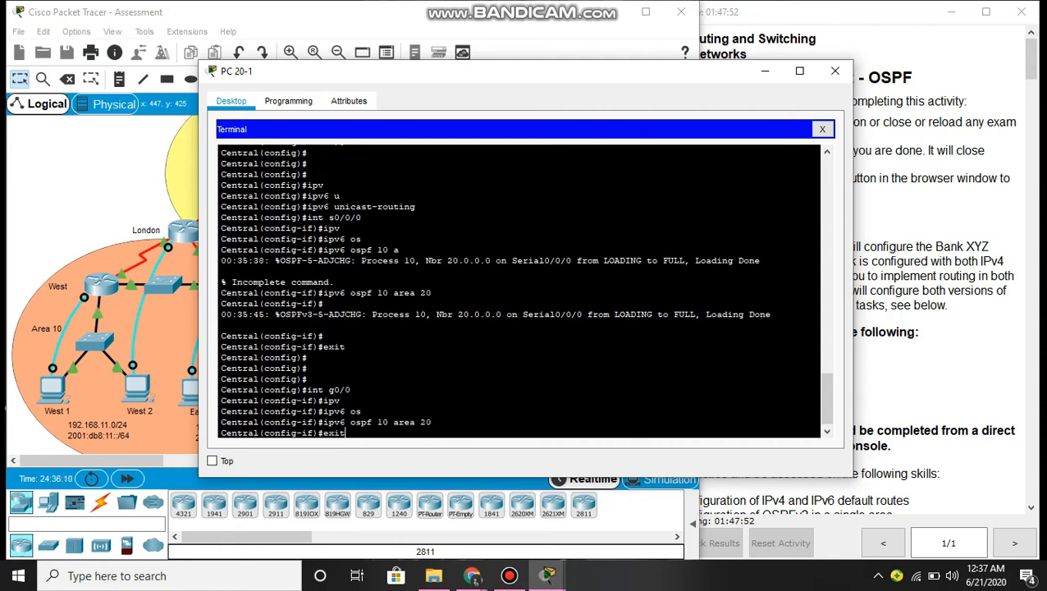
key("Return")
key("Return")
key("Return")
- Set the router ID of Central's IPv6 OSPF process 10 to 20.1.1.1
type("ipv")
key("Tab")
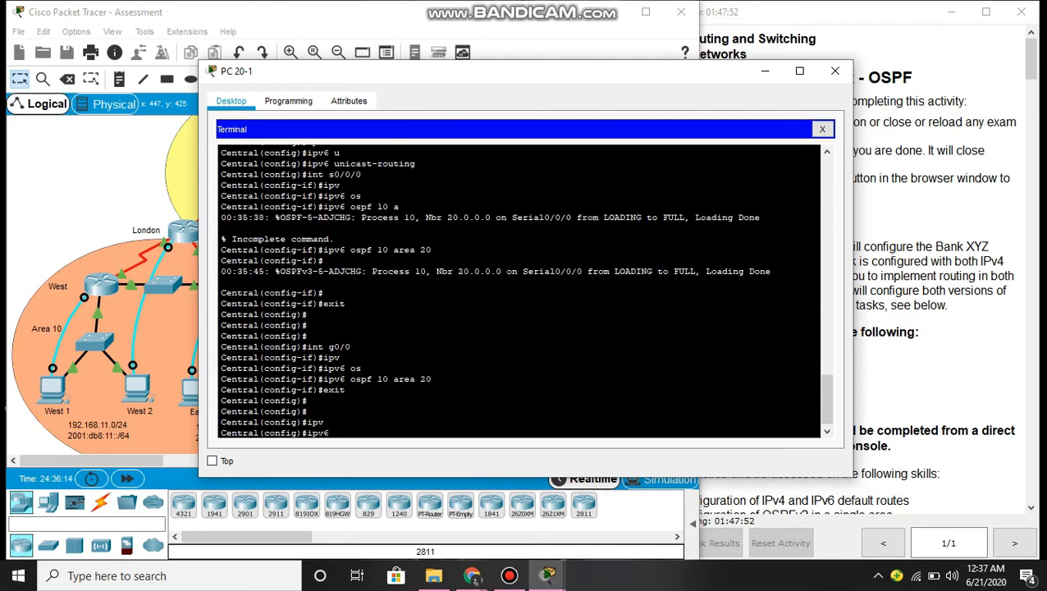
type("router os")
key("Tab")
type("10")
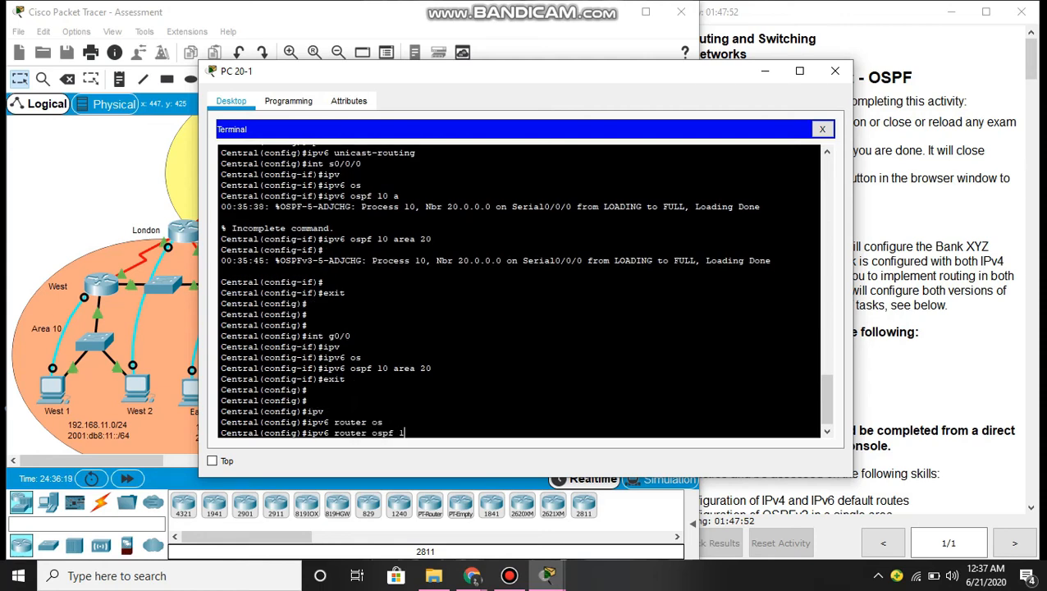
key("Return")
type("r")
key("Tab")
type("o")
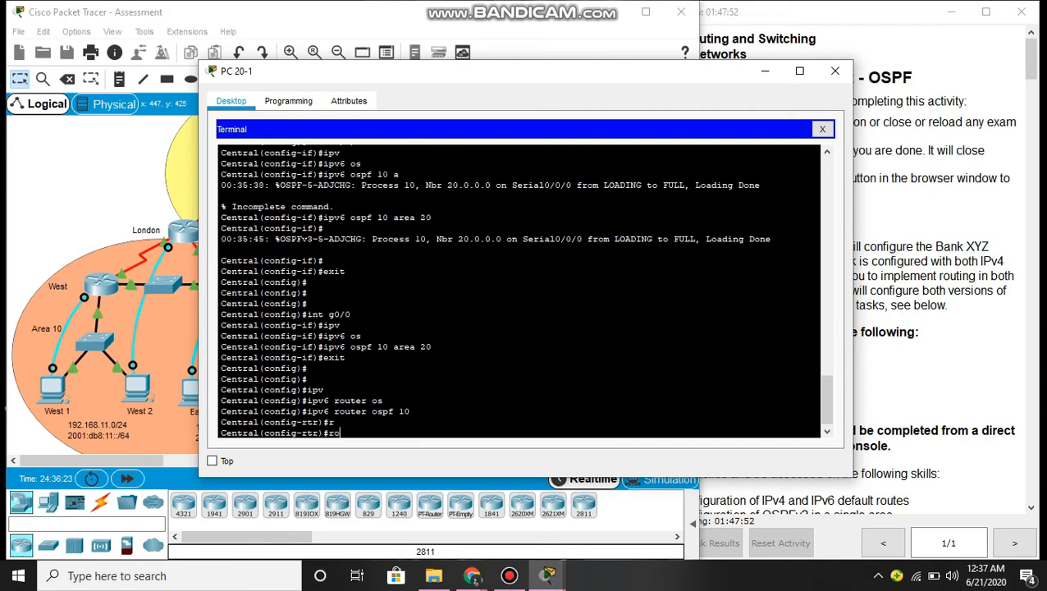
key("Tab")
type("20.1.1.1")
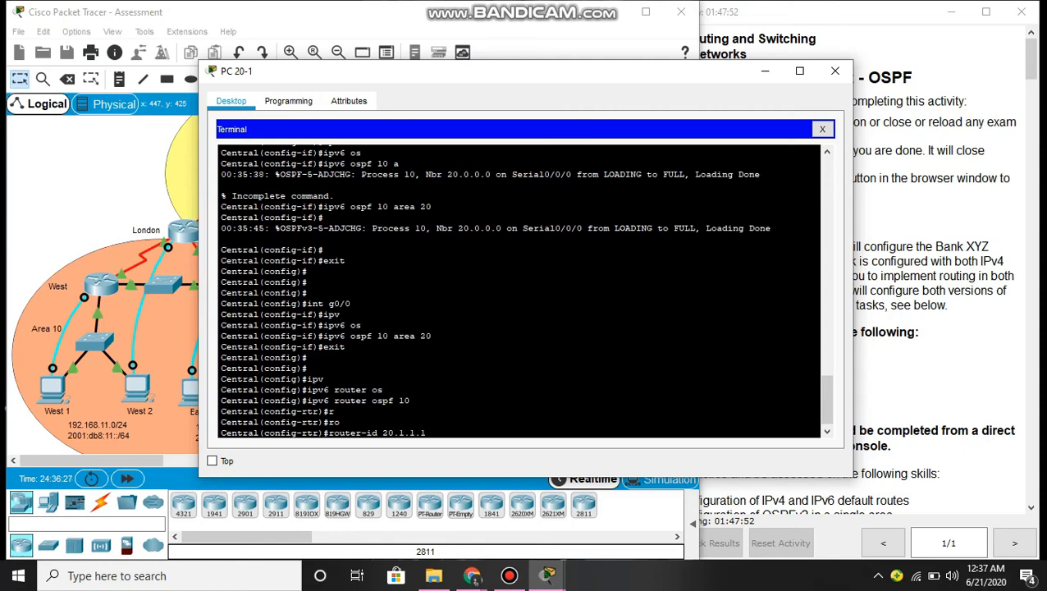
key("Return")
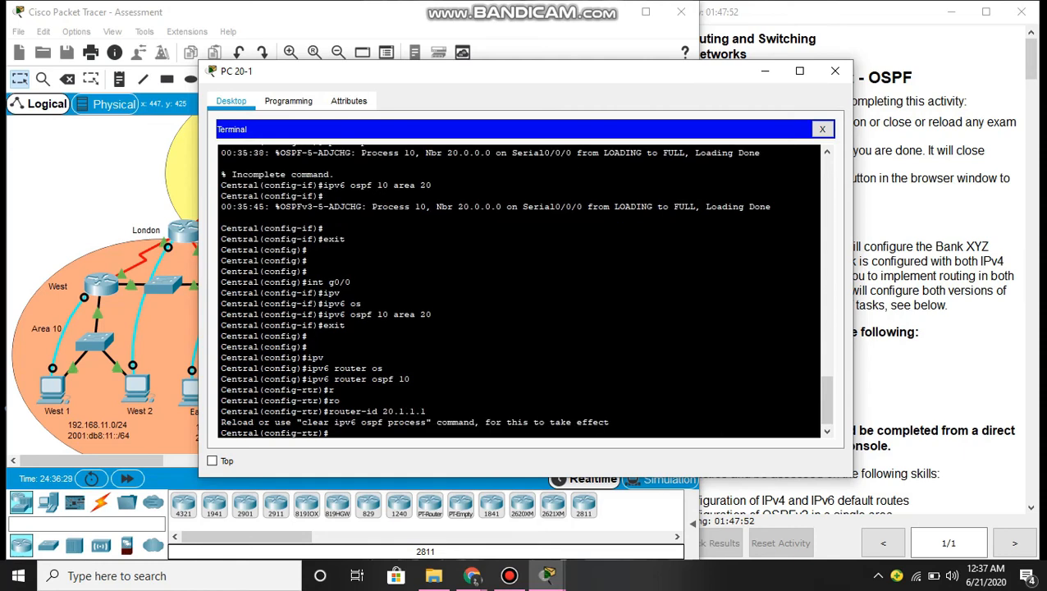
- Clear all of Central's IPv6 OSPF processes, answering yes to the reset, and return to global configuration mode
type("do cl;ear")
key("BackSpace")
key("BackSpace")
key("BackSpace")
type("ear ipv")
key("Tab")
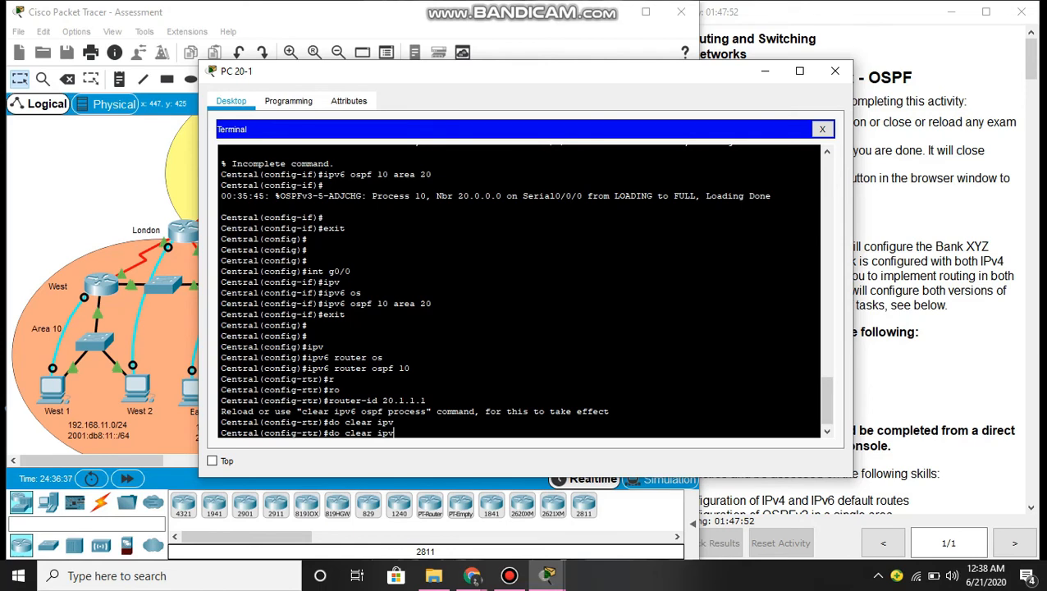
type("6 ospf process")
key("Return")
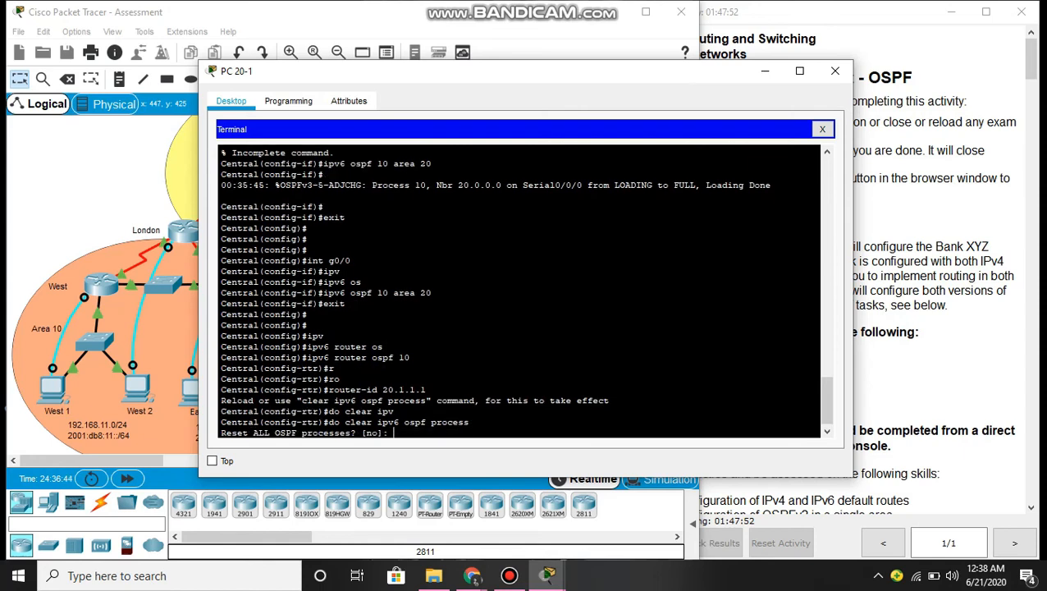
type("yes")
key("Return")
type("exit")
key("Return")
key("Return")
key("Return")
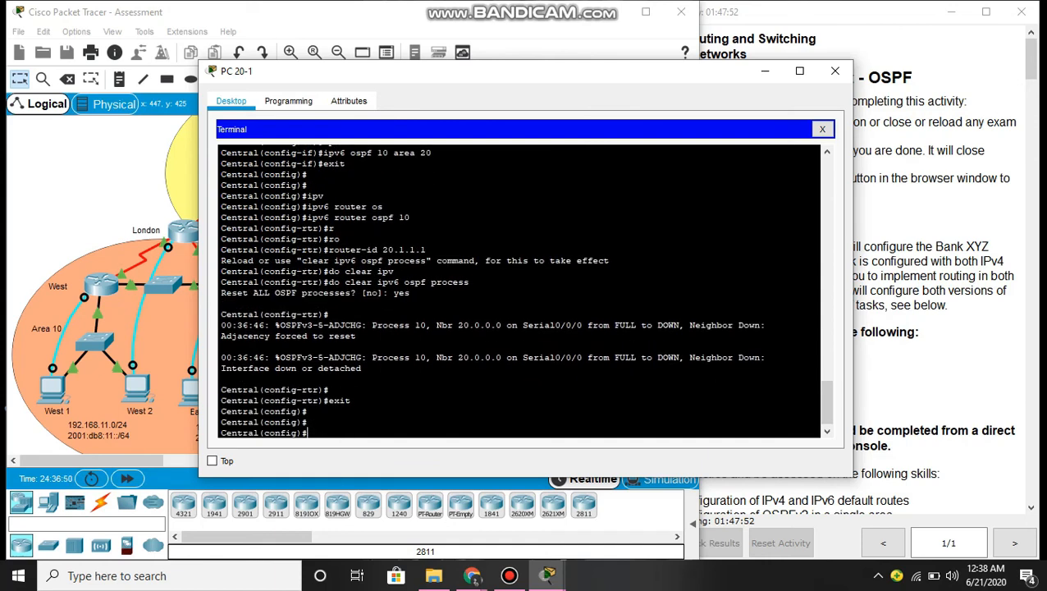
- Make g0/0 a passive interface in Central's IPv4 OSPF process 10 and return to global configuration mode
type("router os")
key("Tab")
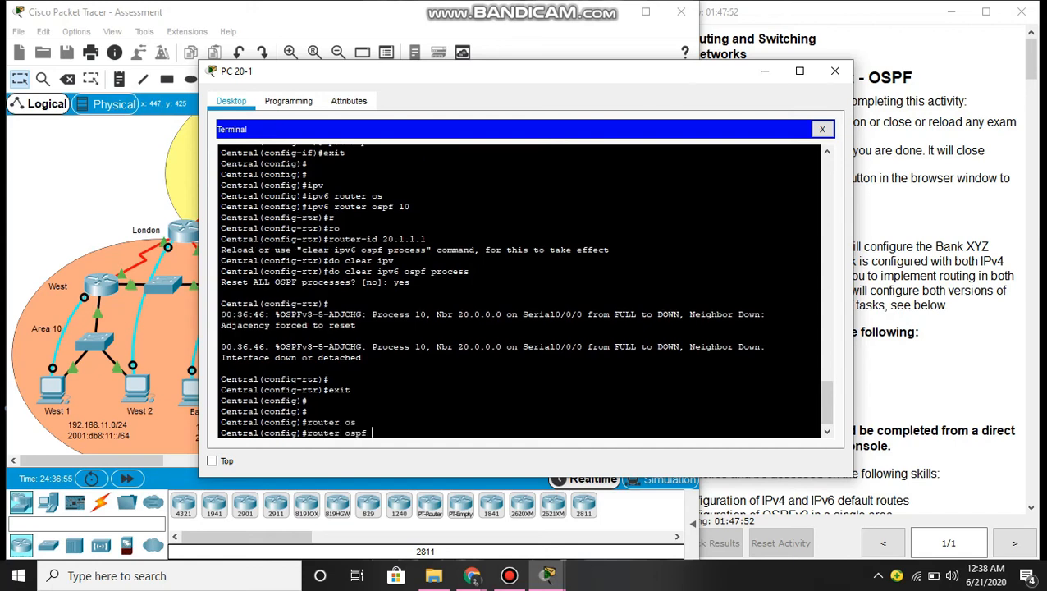
type("10")
key("Return")
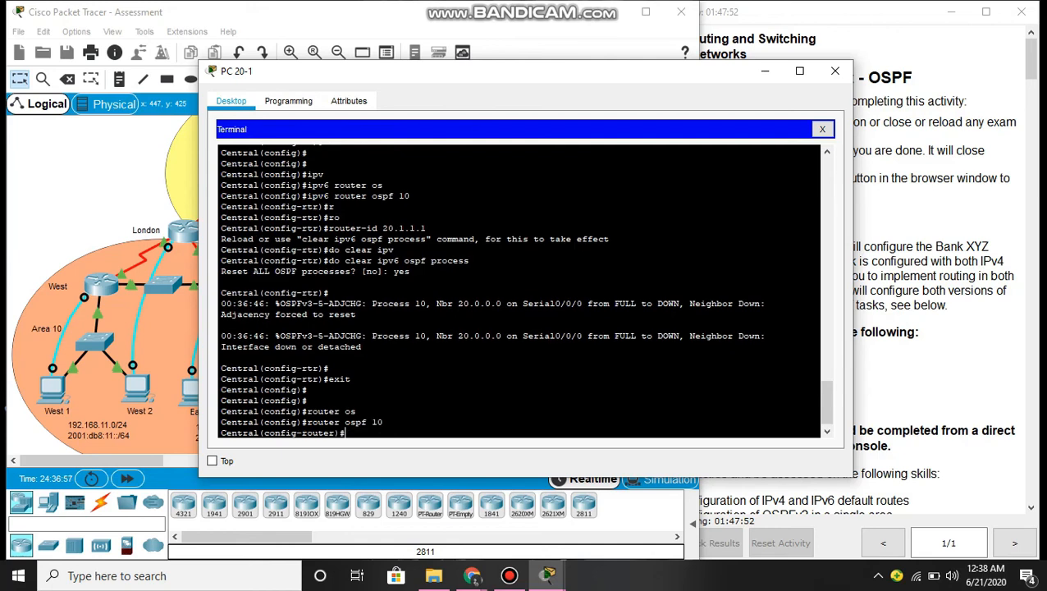
type("pa")
key("Tab")
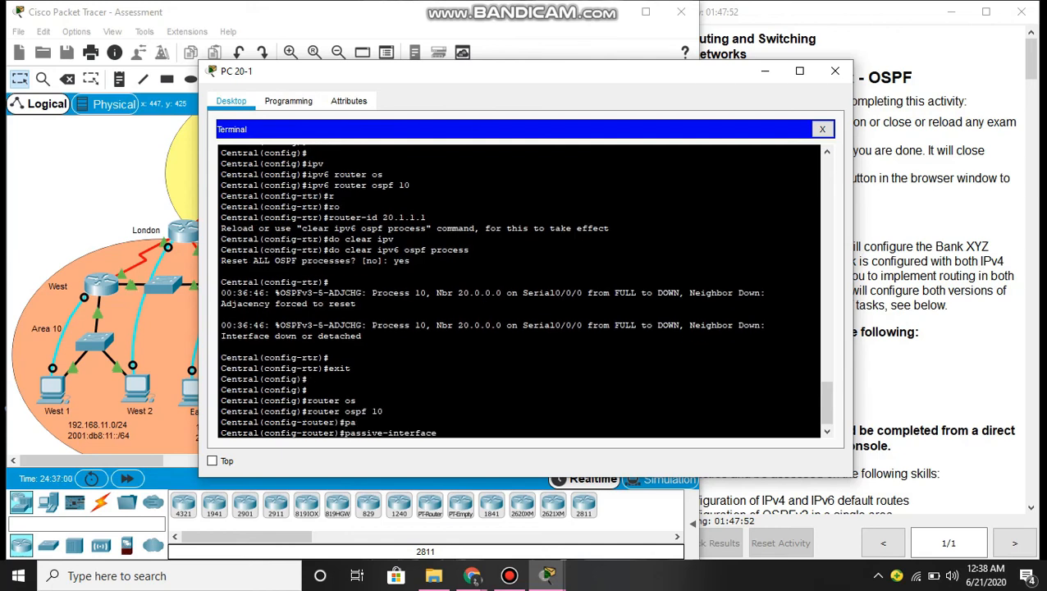
type("g0/0")
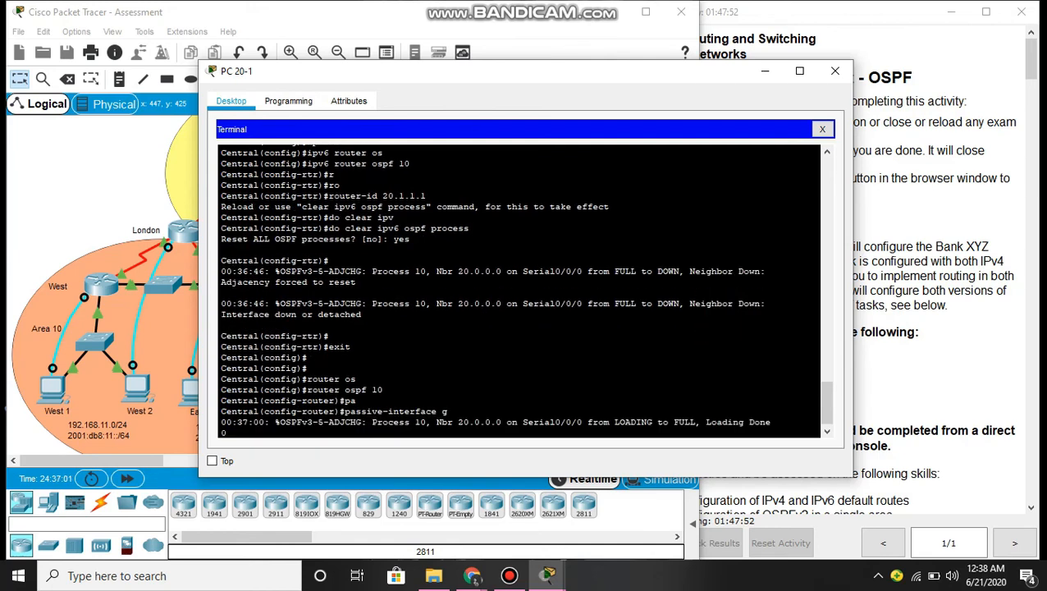
key("Tab")
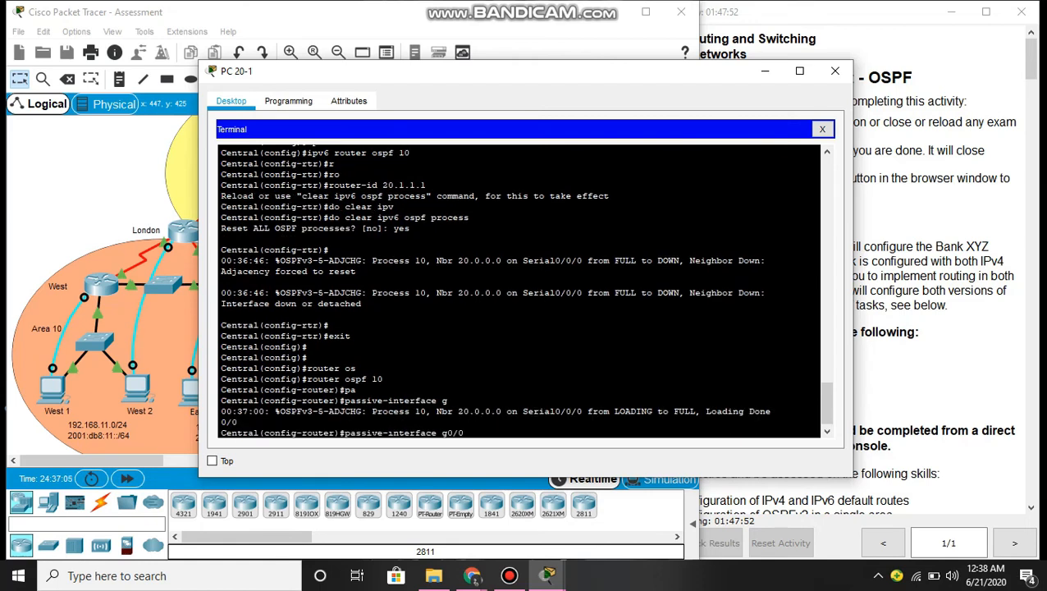
key("Return")
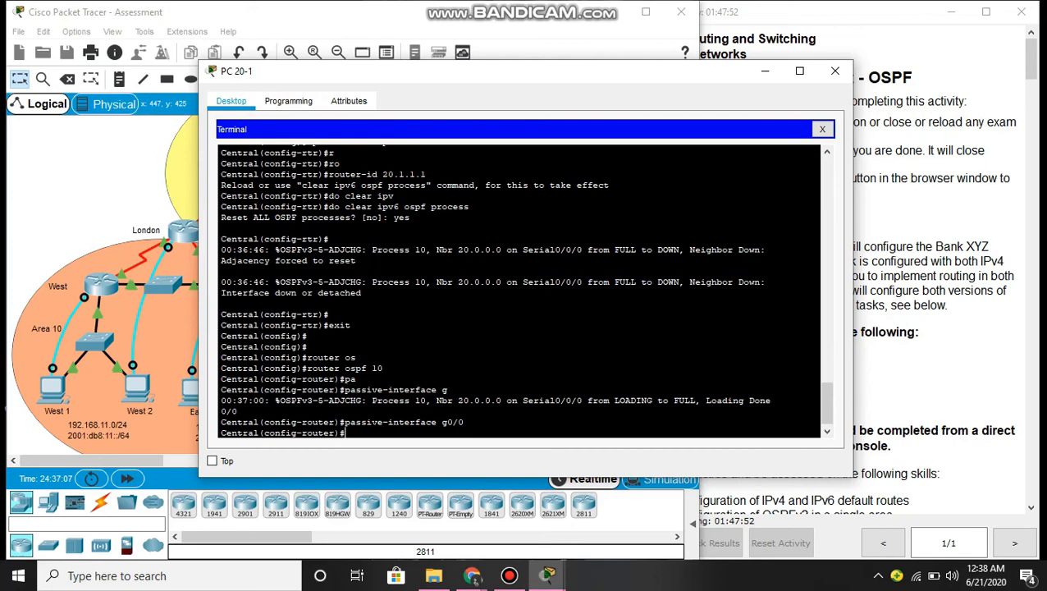
type("exit")
key("Return")
key("Return")
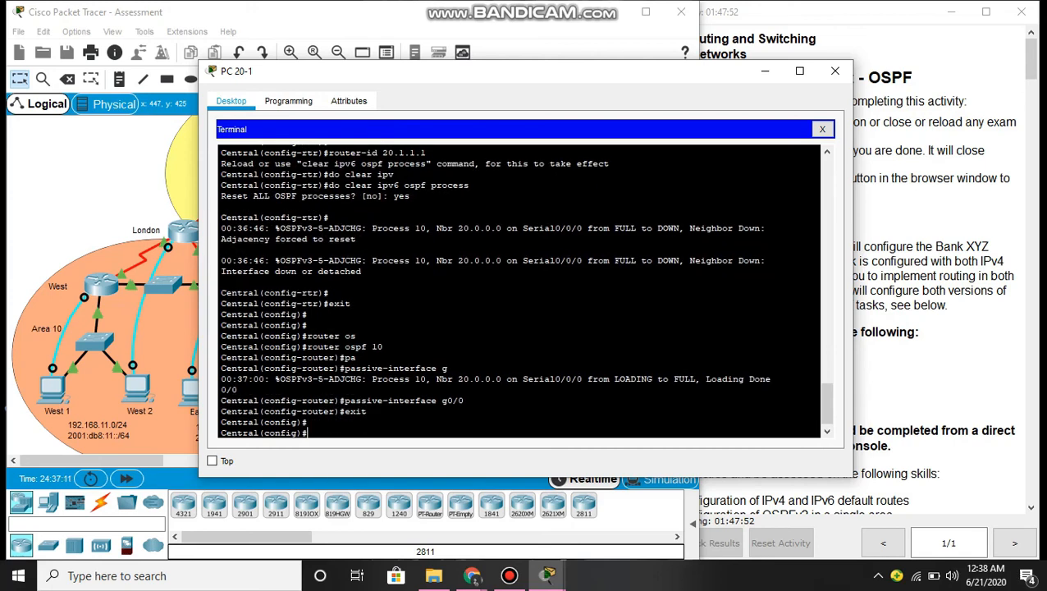
- Make g0/0 a passive interface in Central's IPv6 OSPF process 10 and return to global configuration mode
type("ipv")
key("Tab")
type("router osp")
key("Tab")
type("10")
key("Return")
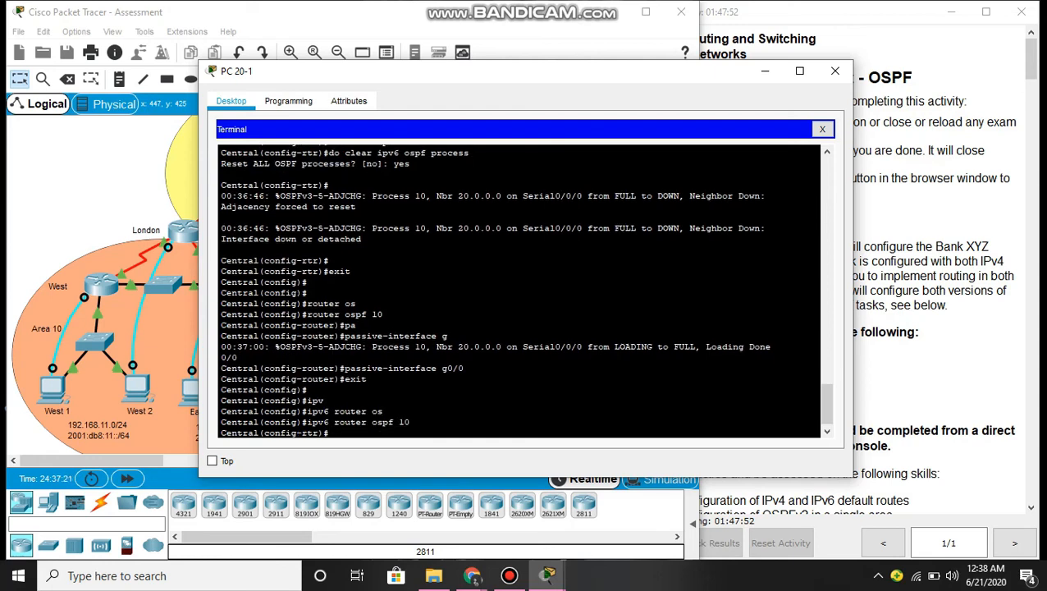
type("pa")
key("Tab")
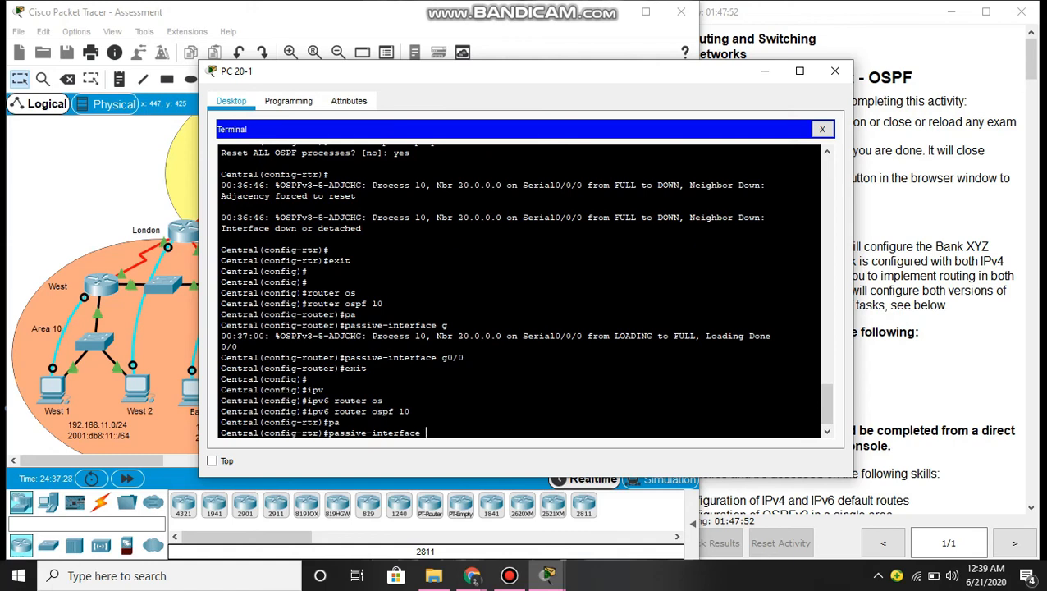
type("g0/0")
key("Return")
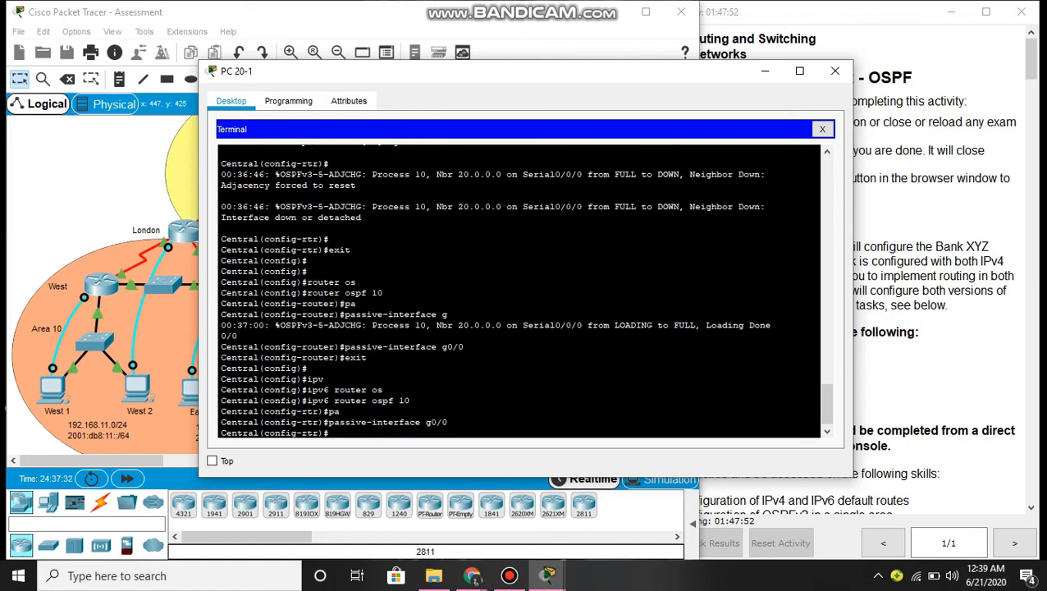
type("exit")
key("Return")
key("Return")
key("Return")
key("Return")
key("Return")
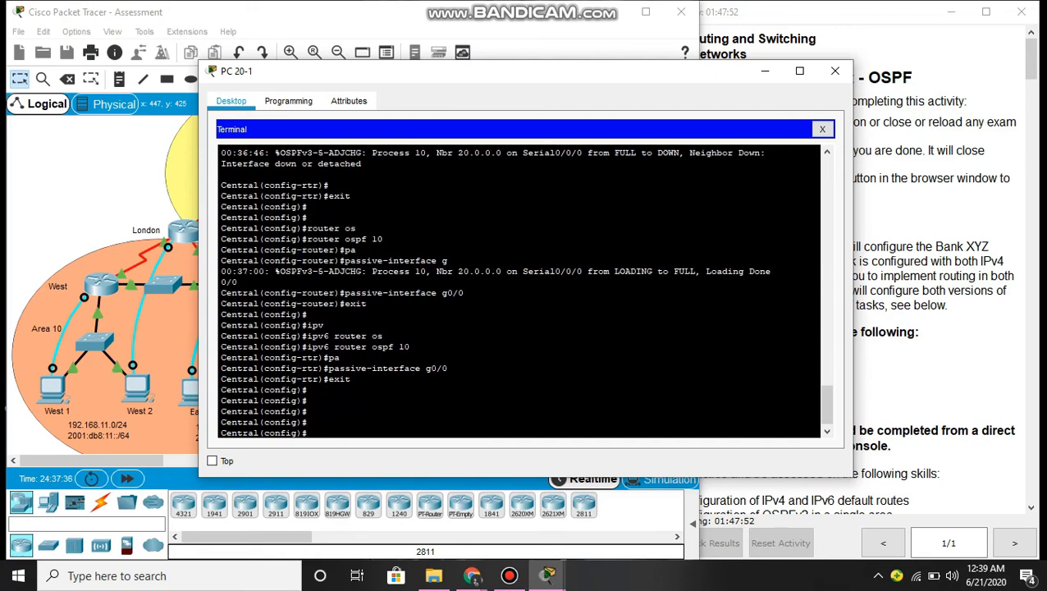
- Set the auto-cost reference bandwidth of Central's IPv4 OSPF process 10 to 1000
type("roy")
key("BackSpace")
key("Tab")
type("os")
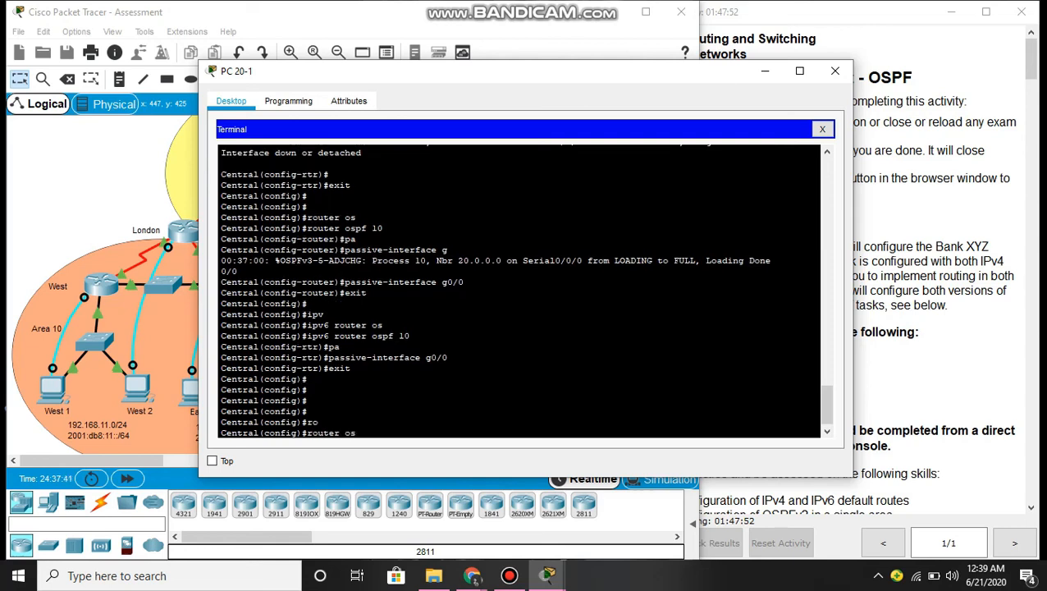
key("Tab")
type("10")
key("Return")
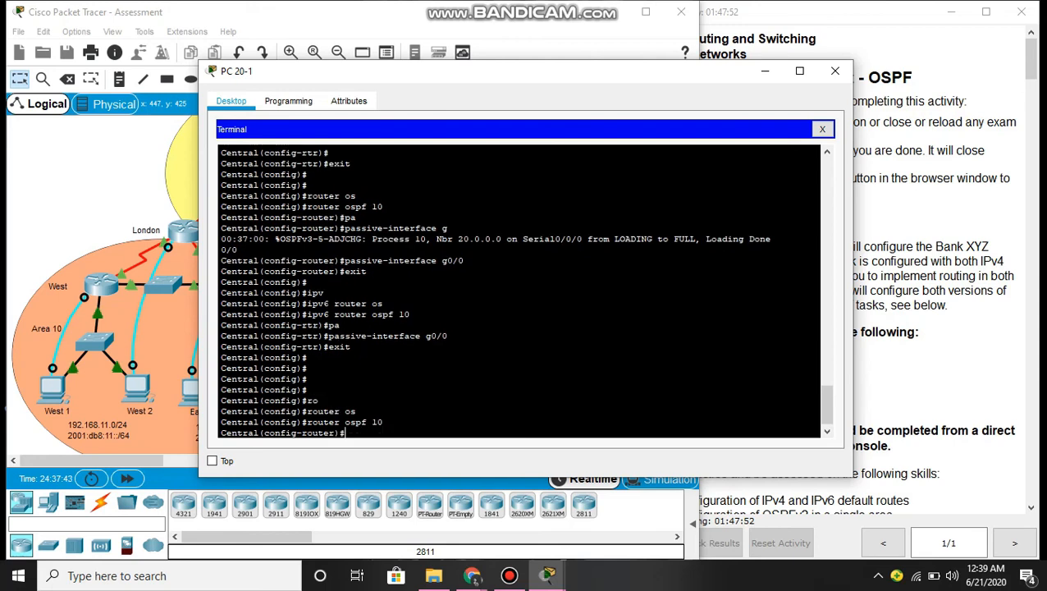
type("au")
key("Tab")
type("r")
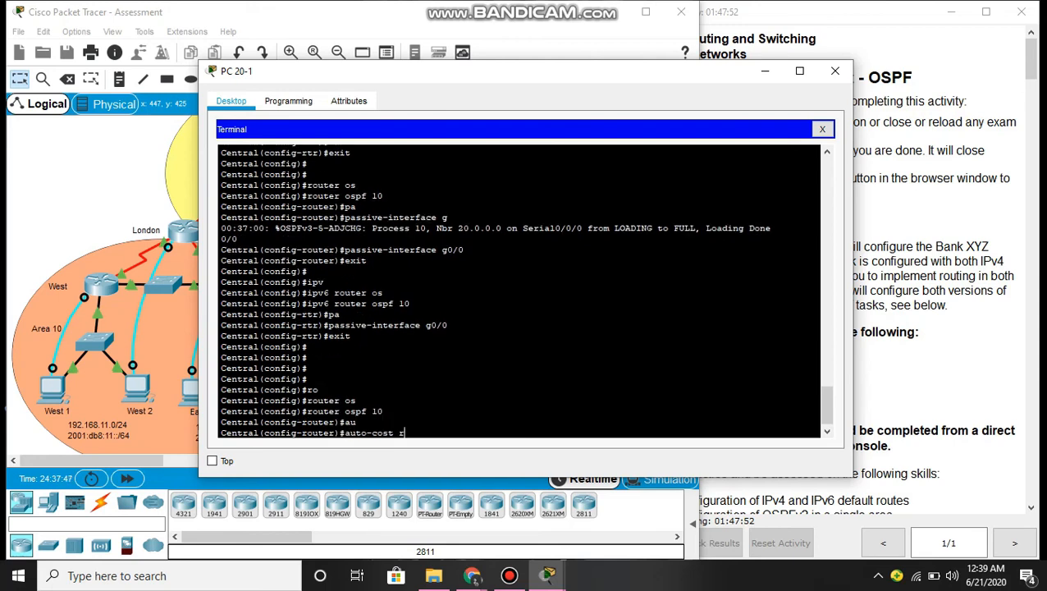
key("Tab")
type("1000")
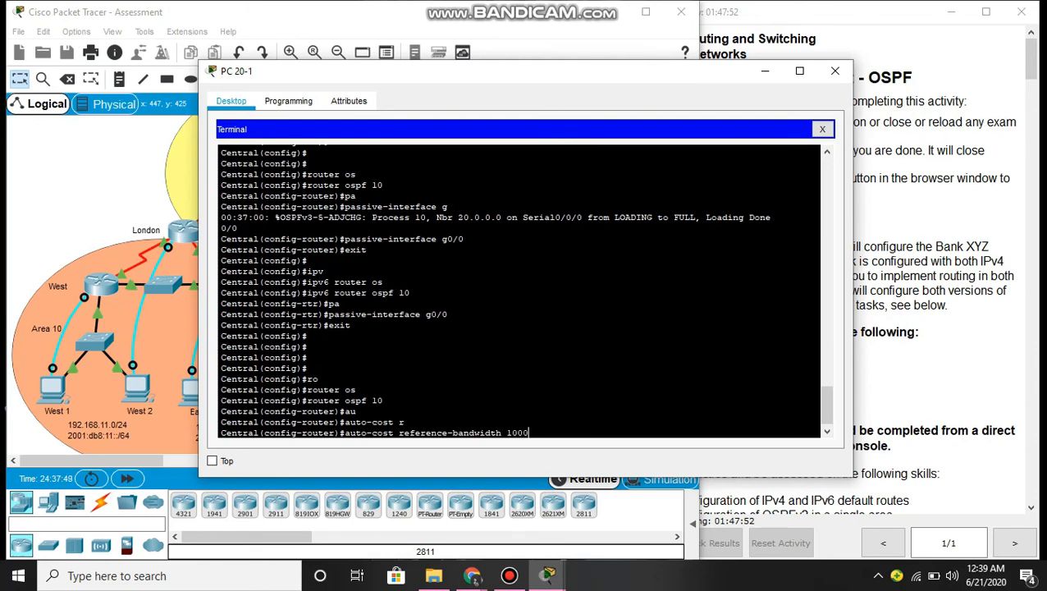
key("Return")
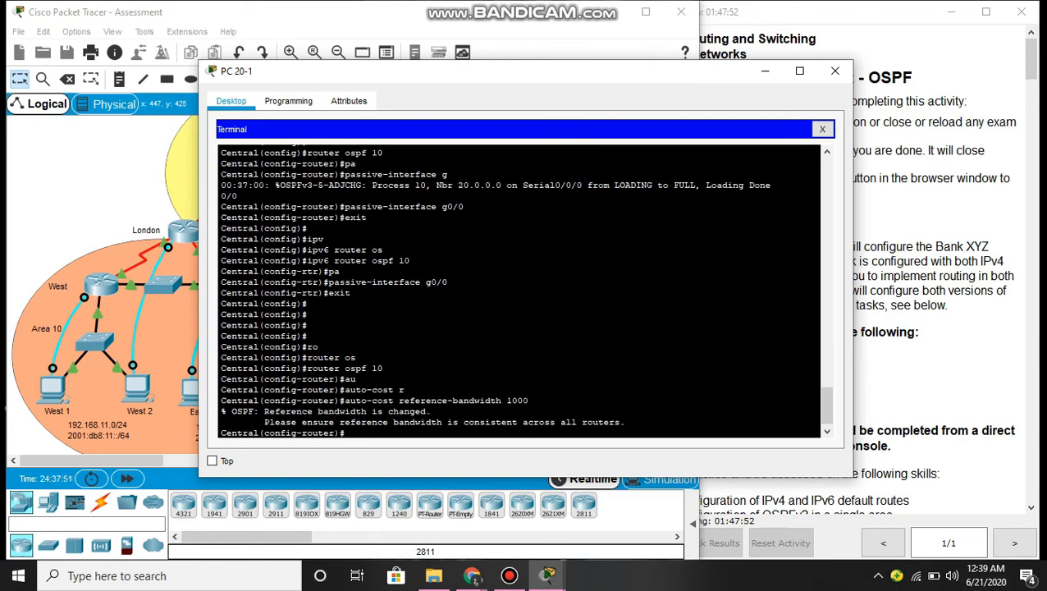
- Set the auto-cost reference bandwidth of Central's IPv6 OSPF process 10 to 100
key("Return")
type("exit")
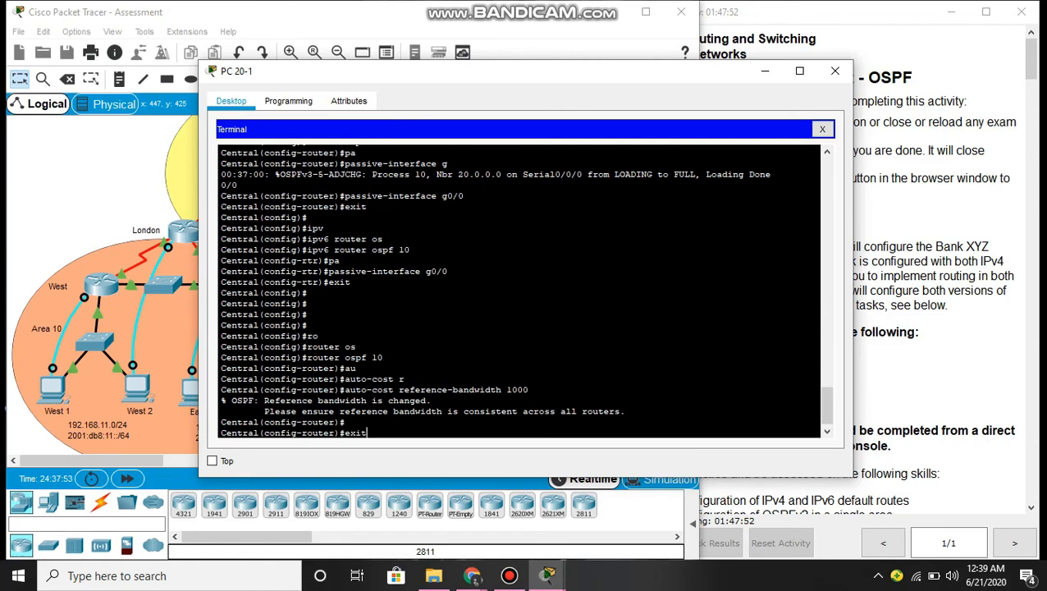
key("Return")
type("ipv")
key("Tab")
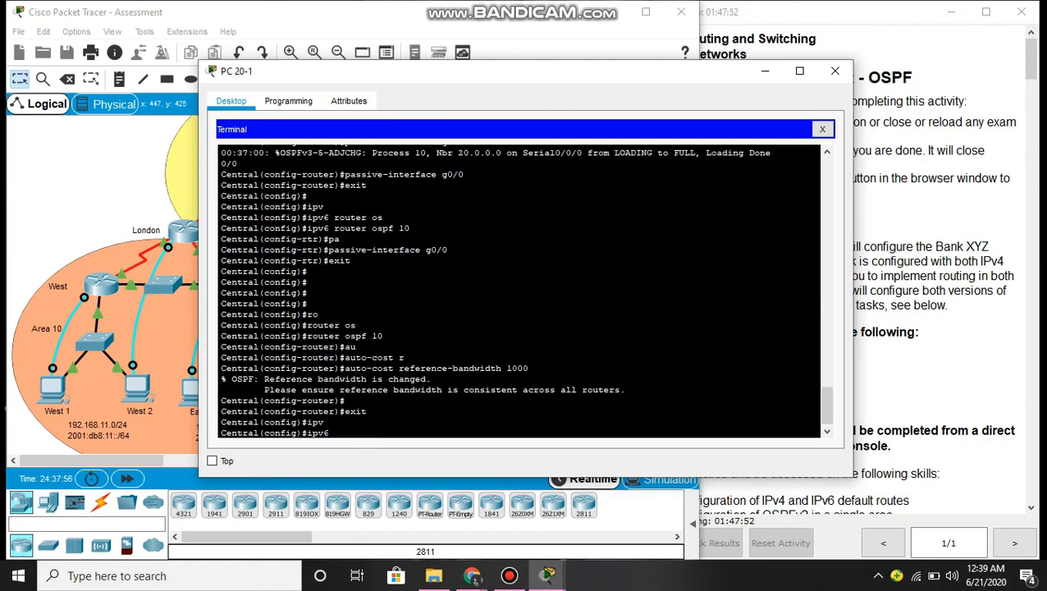
type("router os")
key("Tab")
type("10")
key("Return")
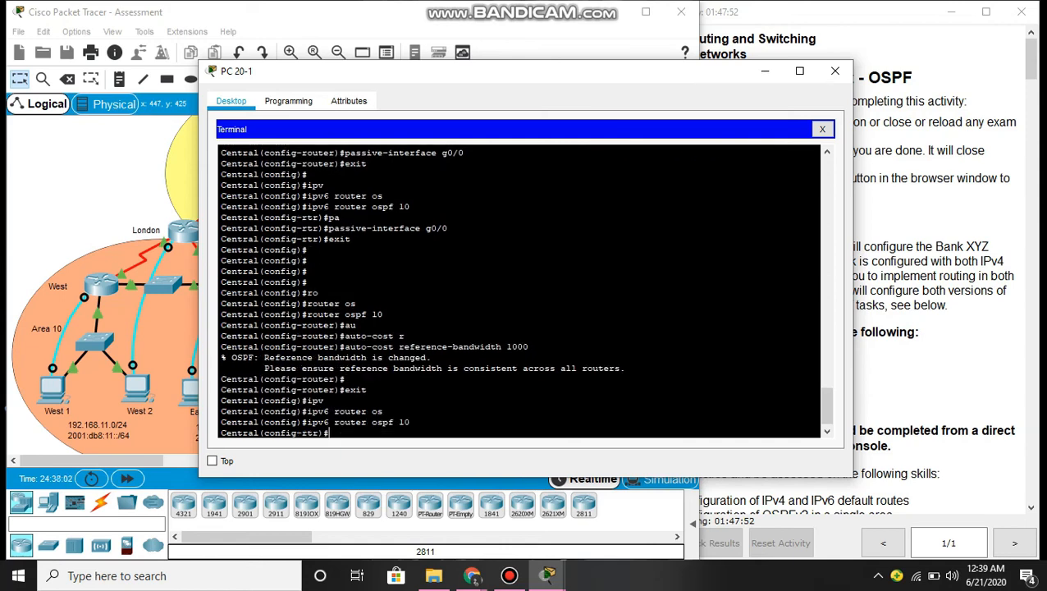
type("u")
type("u")
key("Tab")
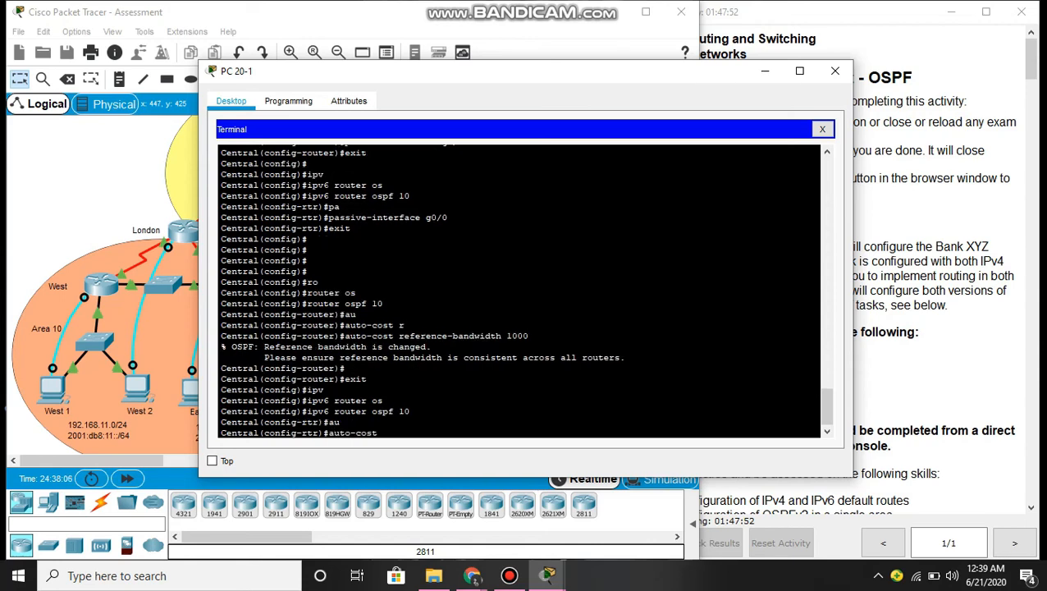
type("r")
key("Tab")
type("100")
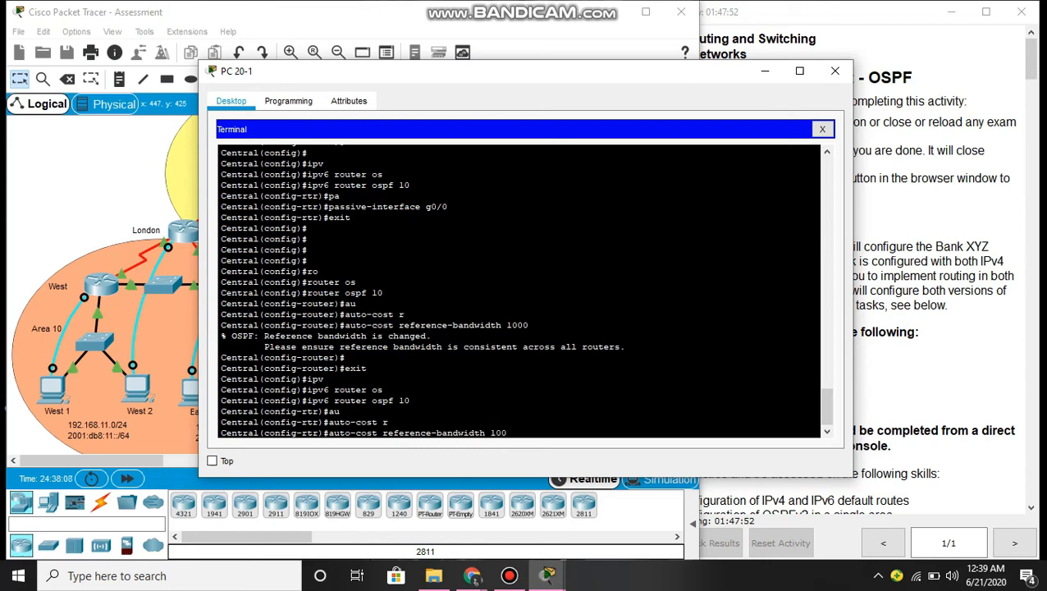
key("Return")
key("Return")
key("Return")
key("Return")
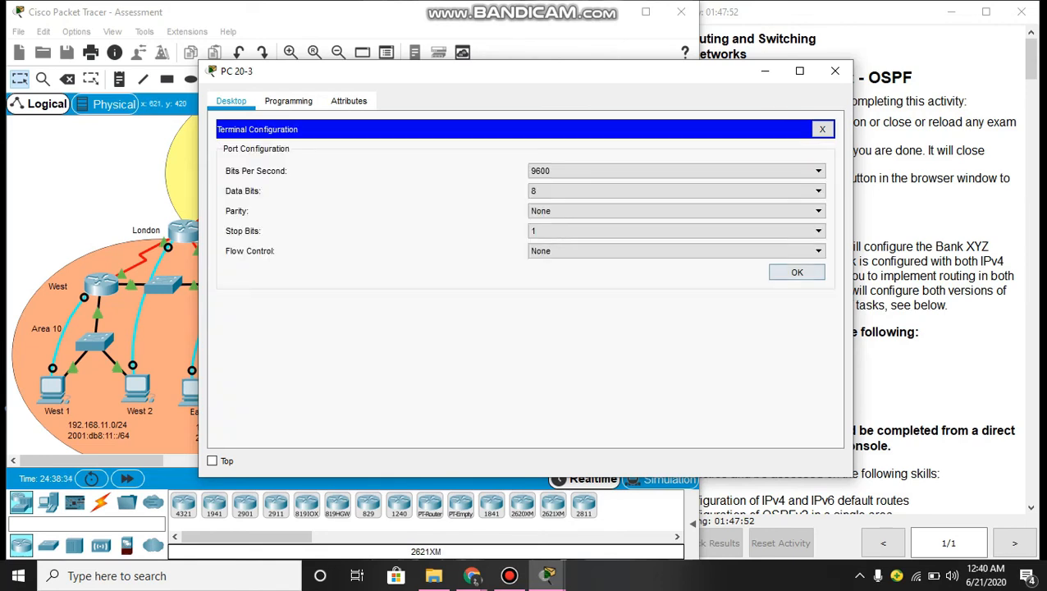
- Start a terminal session to Remote from PC 20-3 with the default port settings and enter global configuration mode
left_click(794, 271)
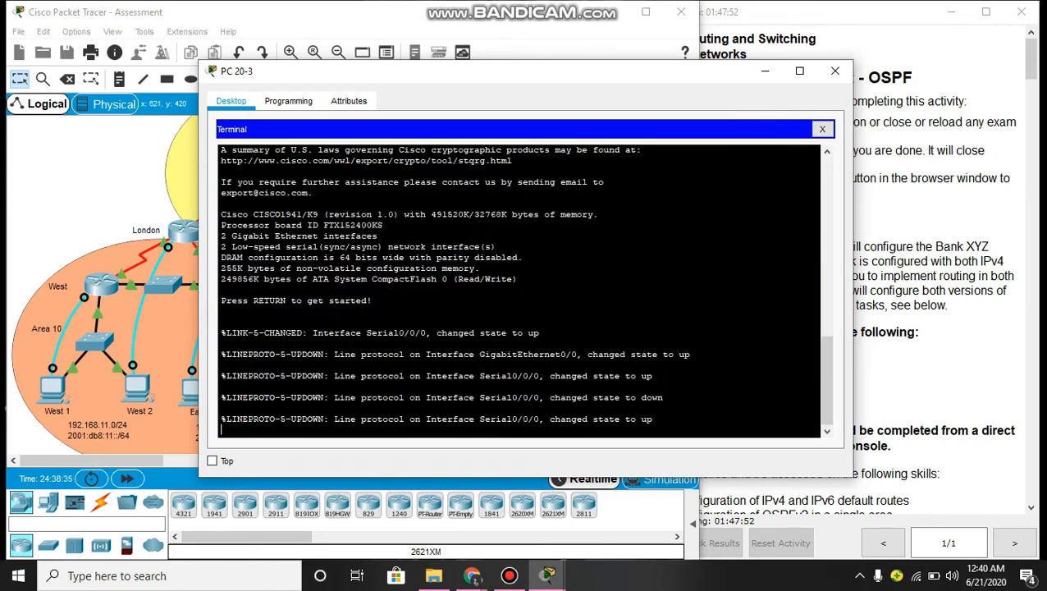
key("Return")
type("e")
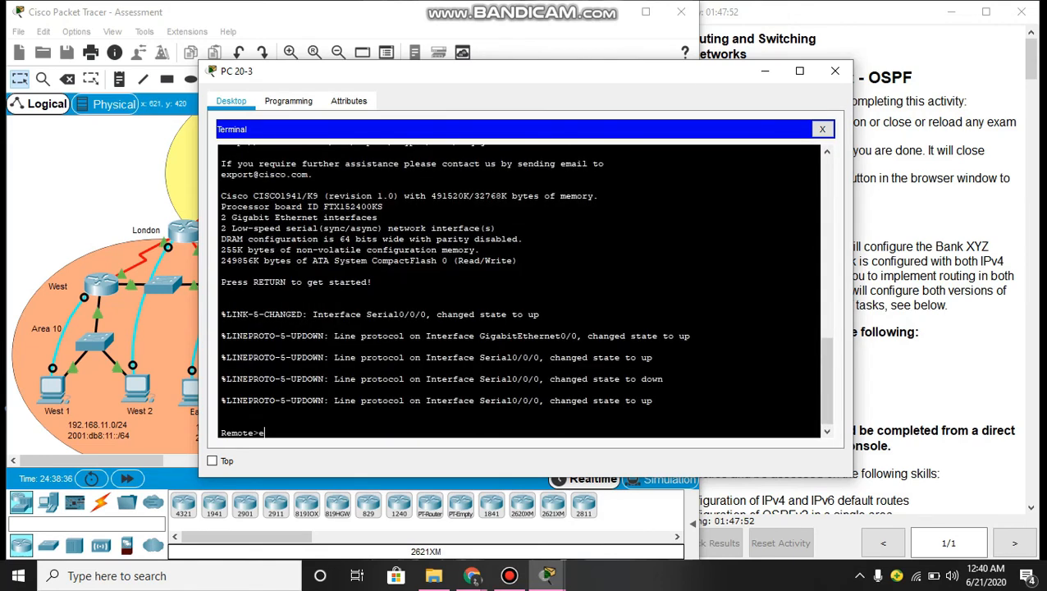
type("na")
key("Return")
type("co")
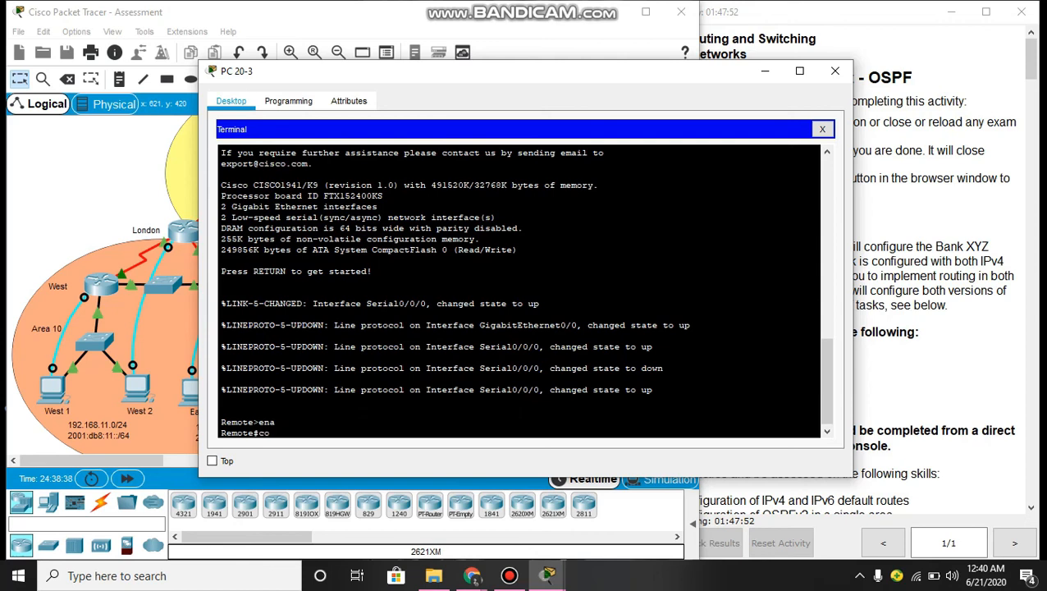
type("nf t")
key("Return")
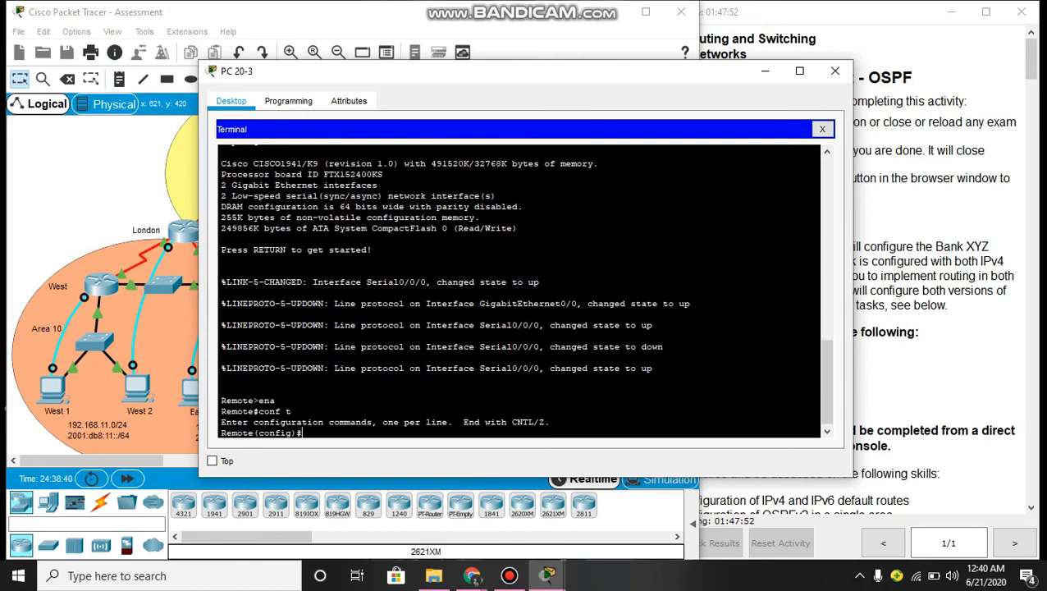
key("Return")
- Start IPv4 OSPF process 10 on Remote and advertise network 172.16.20.4 with wildcard 0.0.0.3 in area 20
type("rou")
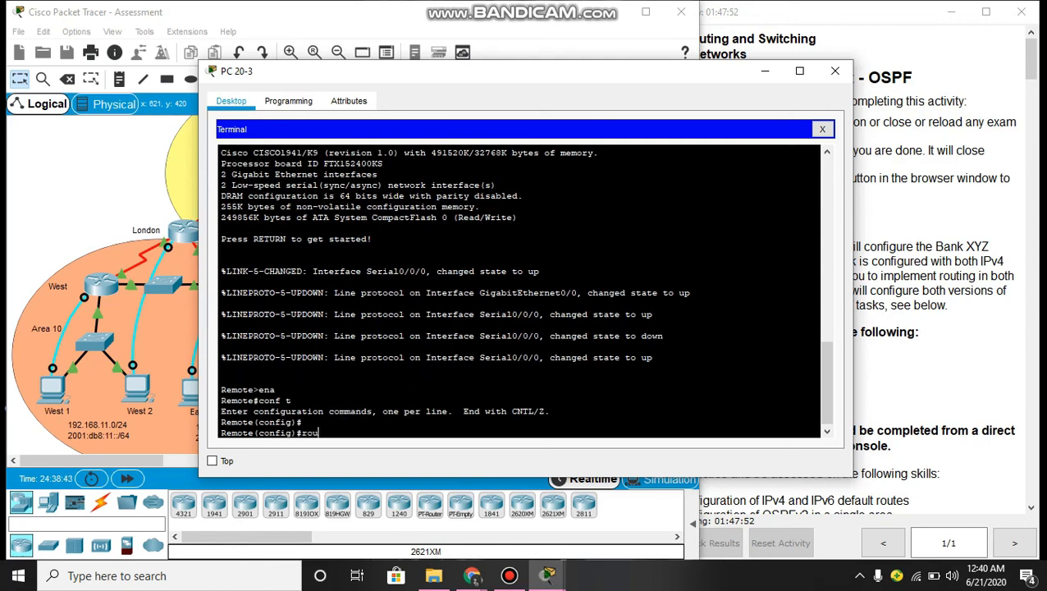
key("Tab")
type("os")
key("Tab")
type("10")
key("Return")
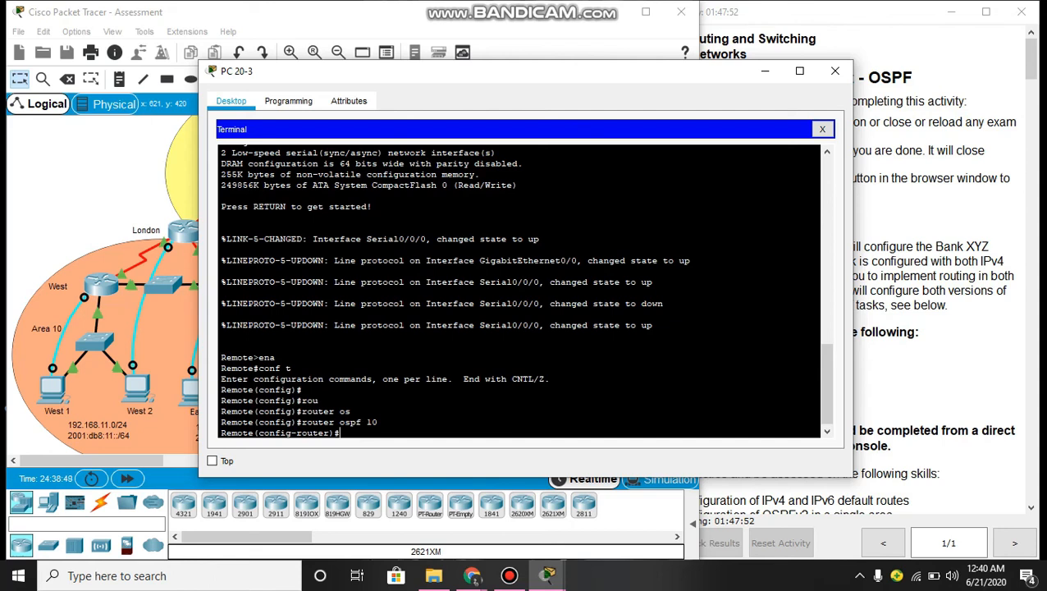
type("m")
key("BackSpace")
type("ne")
type("t")
key("Tab")
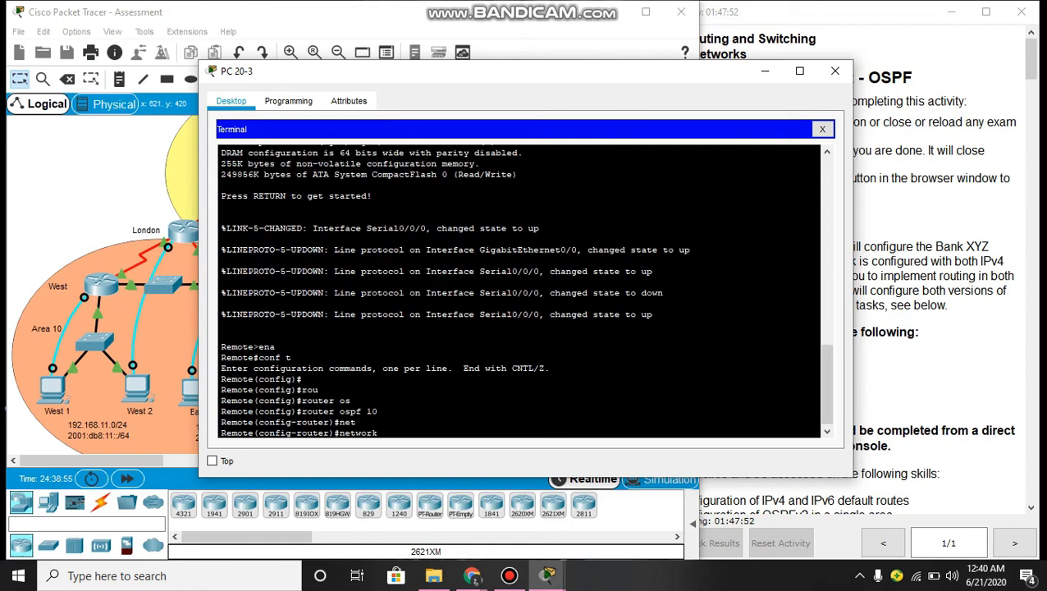
type("172.16.20.4 0.0.0.3 area 20")
key("Return")
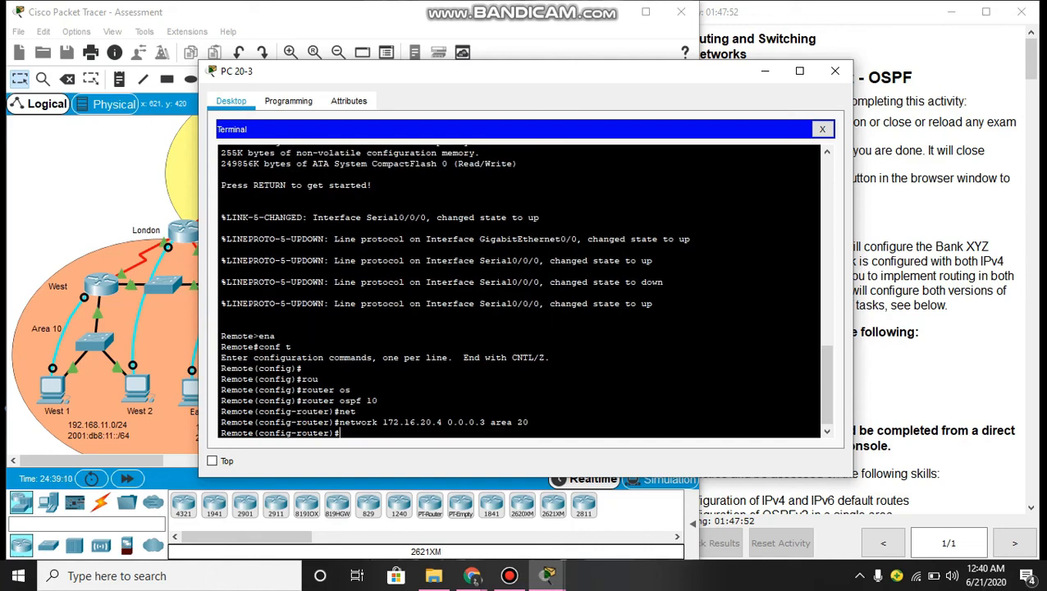
- Advertise network 192.168.22.0 with wildcard 0.0.0.255 in area 20 of Remote's IPv4 OSPF process 10
type("net")
key("Tab")
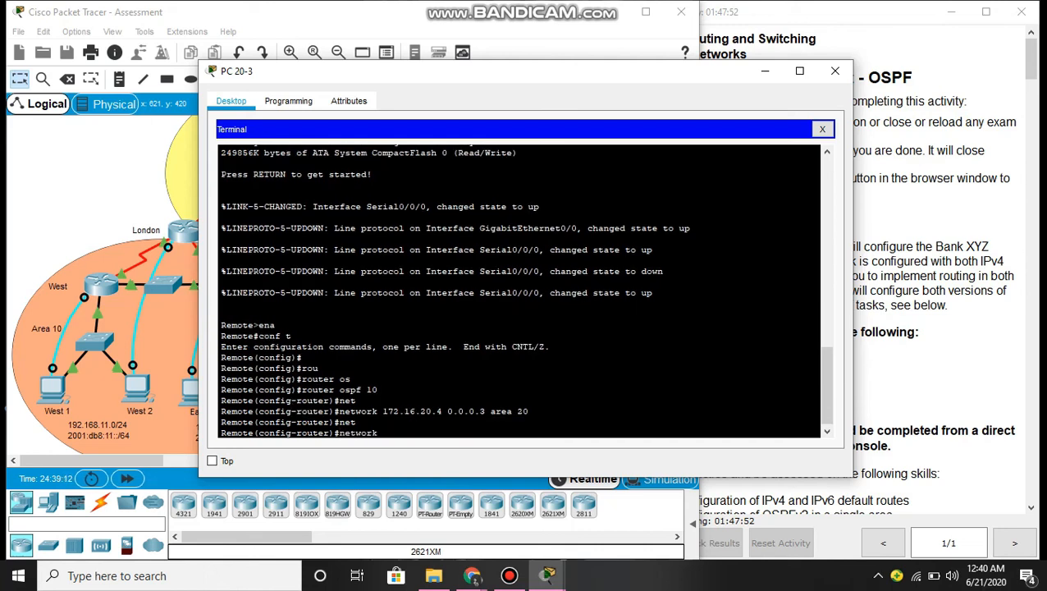
type("19")
key("BackSpace")
type("92.")
type("16")
type("8.22")
type(".")
type("0")
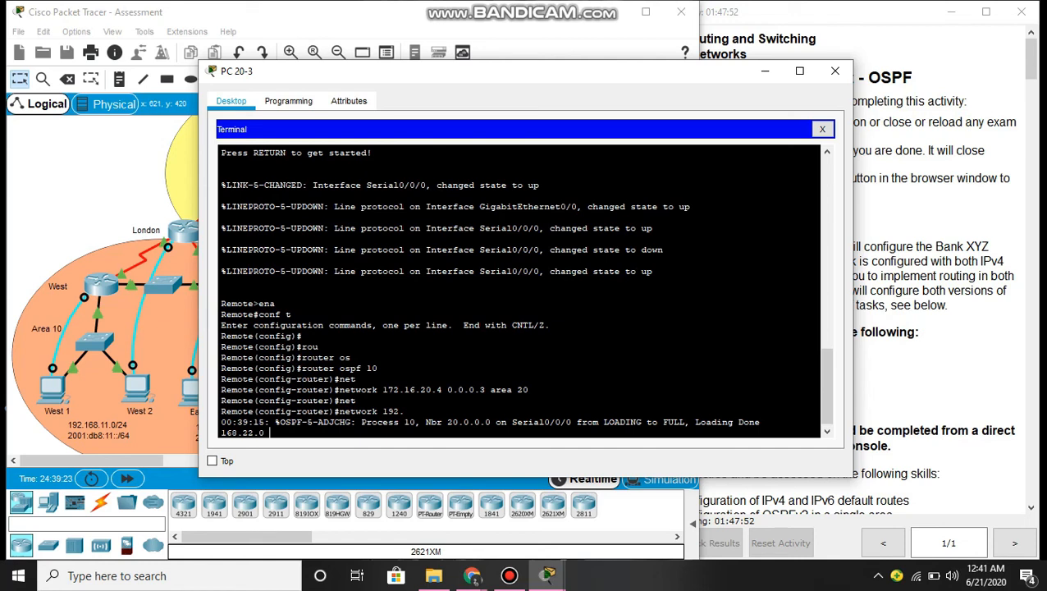
key("Return")
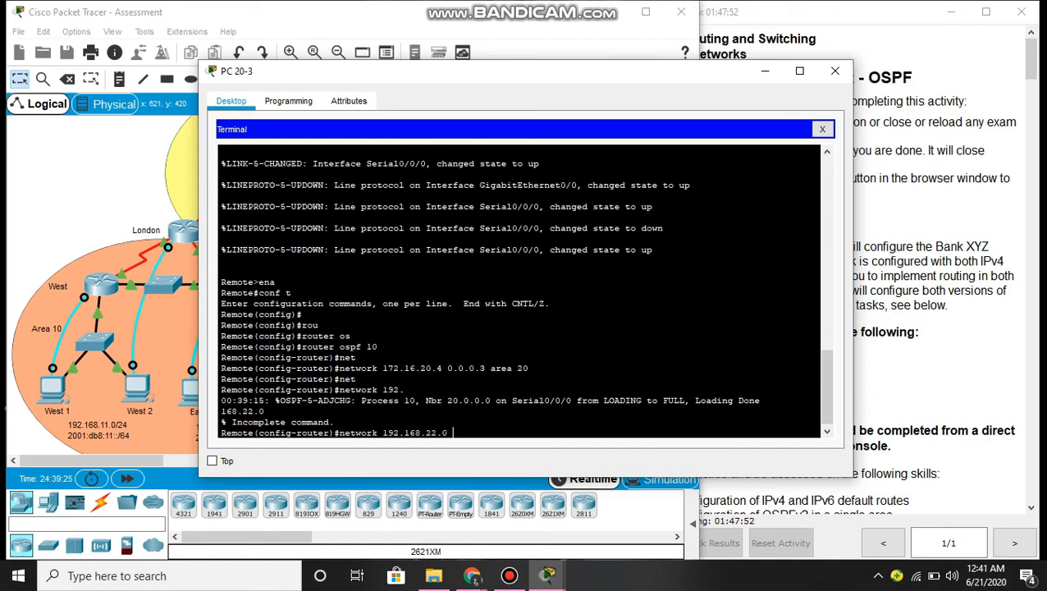
type("0.0.0.255 area 20")
key("Return")
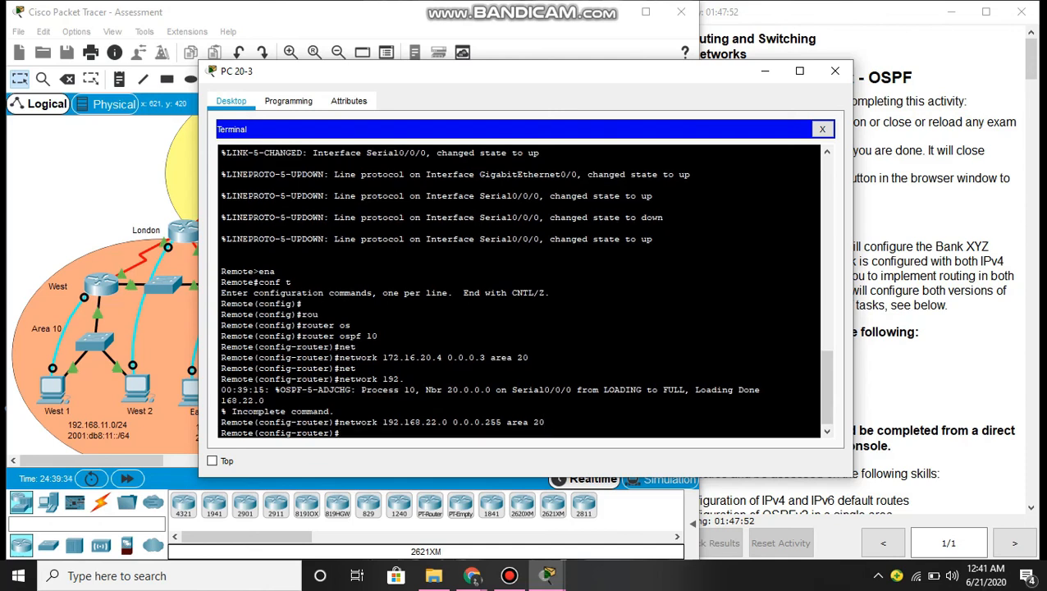
- Set the router ID of Remote's IPv4 OSPF process 10 to 20.2.2.2
type("ro")
key("Tab")
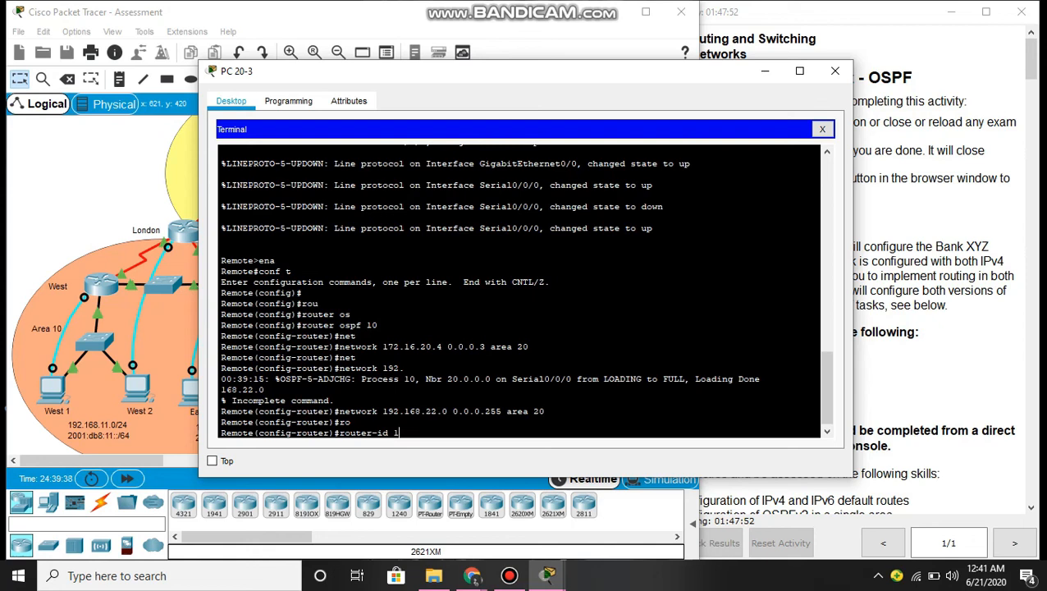
type("20.2.2.2")
key("Return")
- Clear all of Remote's IPv4 OSPF processes, answering yes to the reset, and return to global configuration mode
type("do cle")
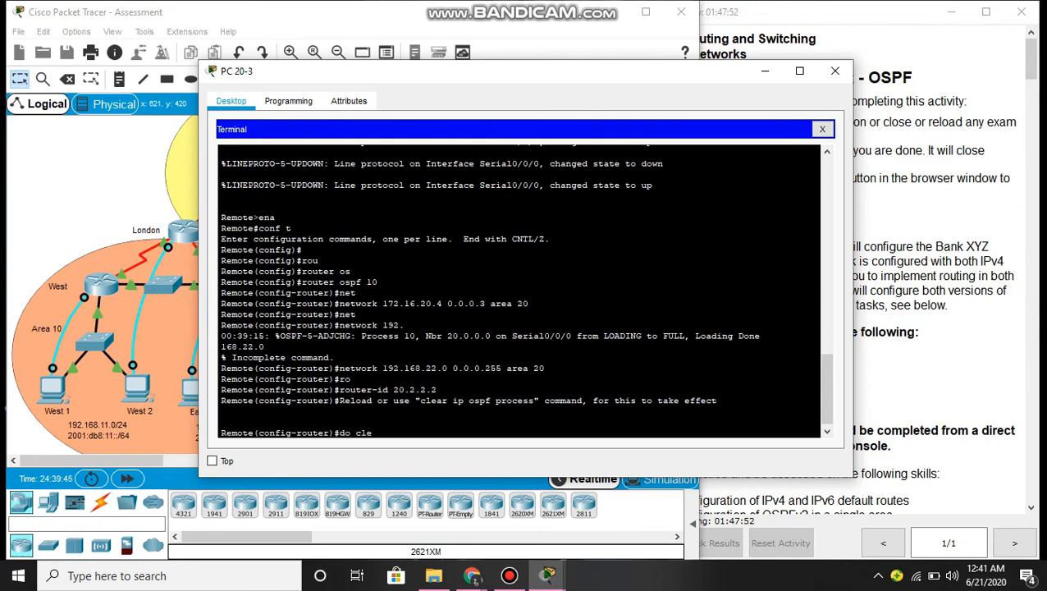
type("ar ip ospf process")
key("Return")
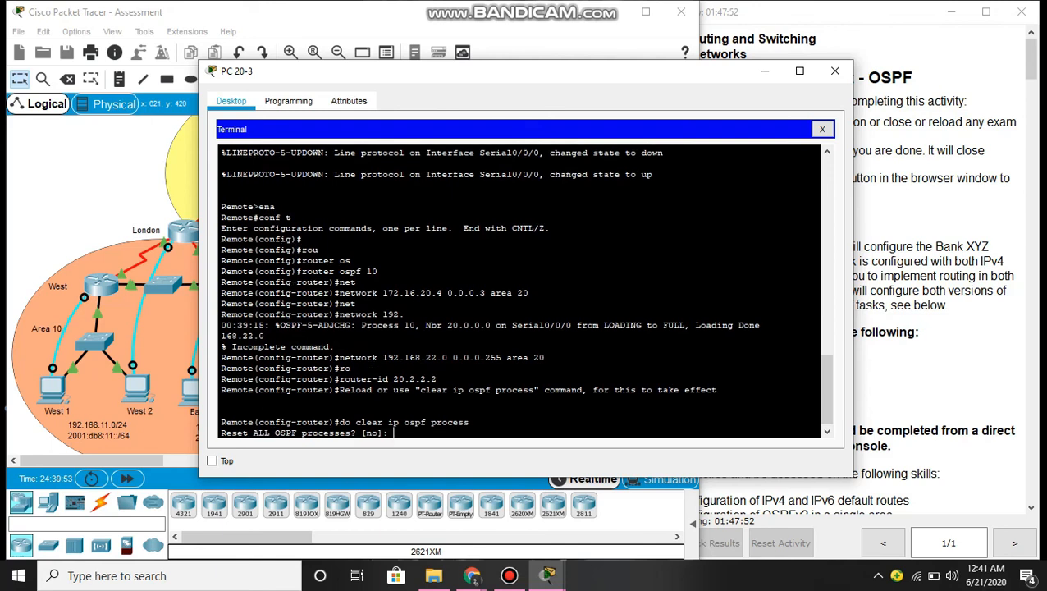
type("yes")
key("Return")
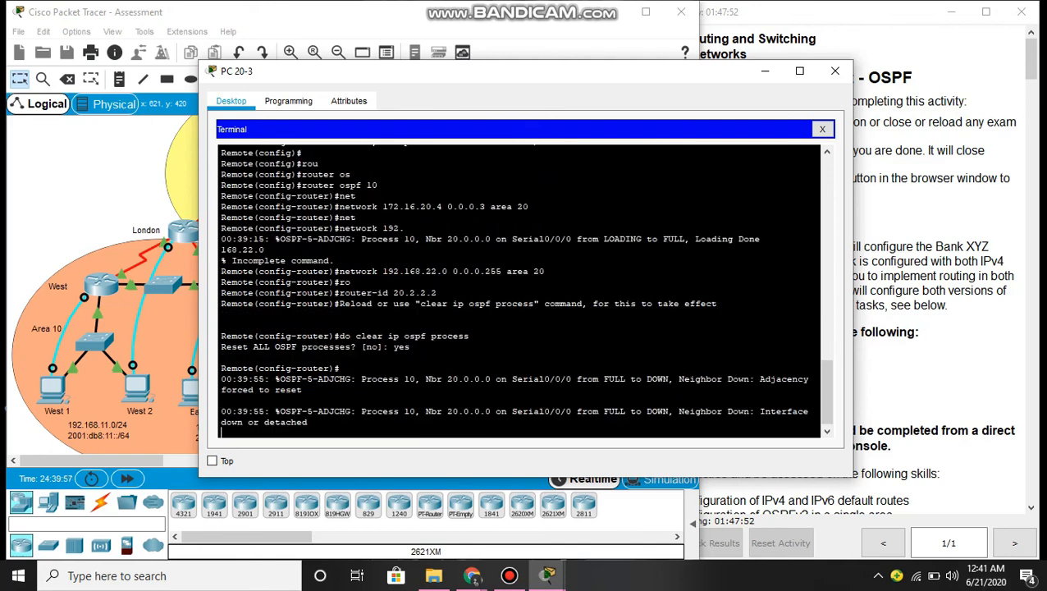
key("Return")
type("exit")
key("Return")
key("Return")
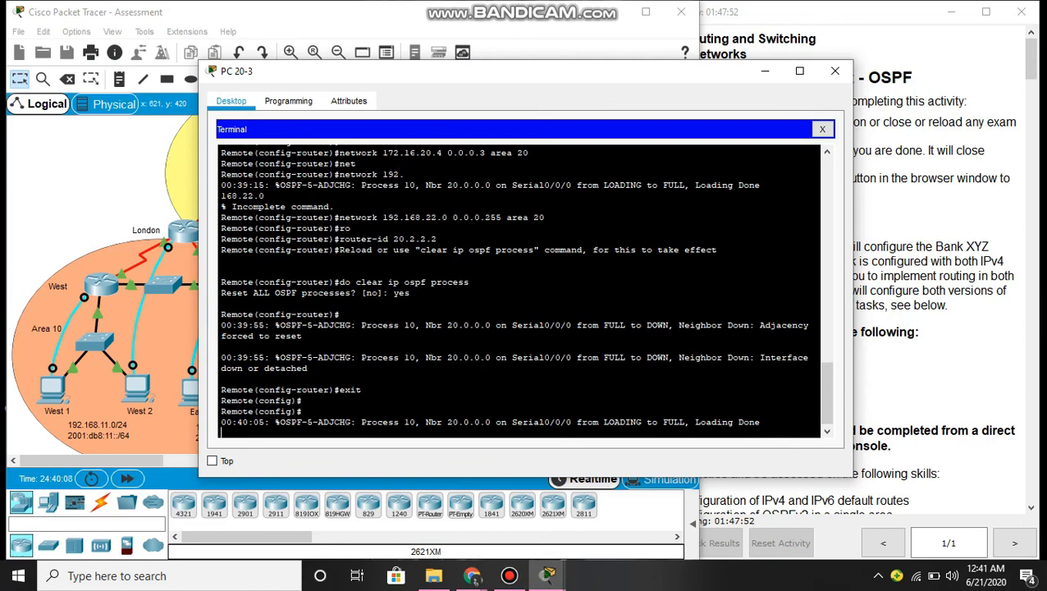
key("Return")
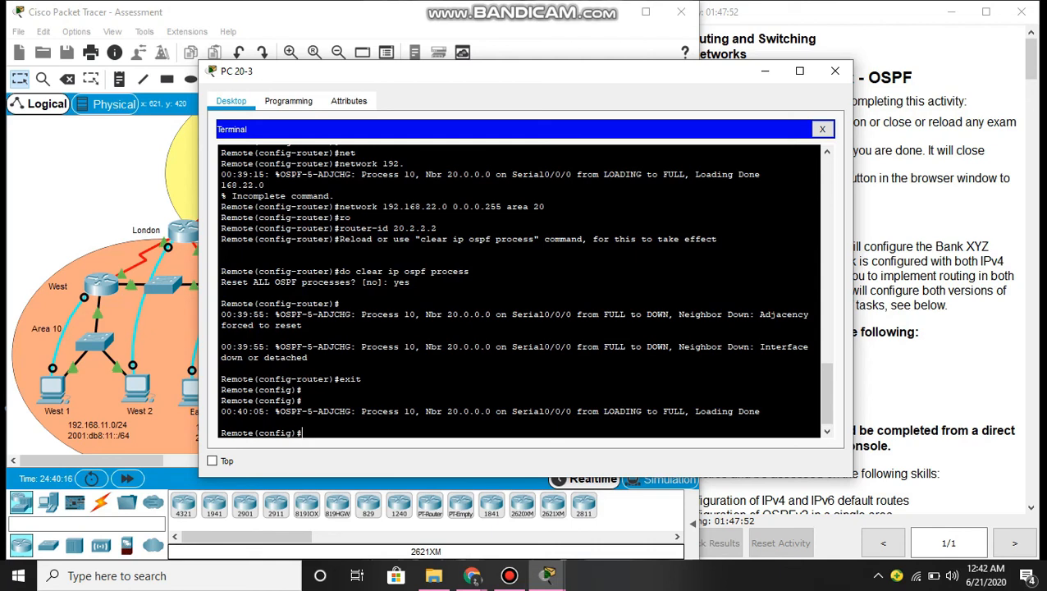
- Enable IPv6 unicast routing on Remote
type("ipv")
key("Tab")
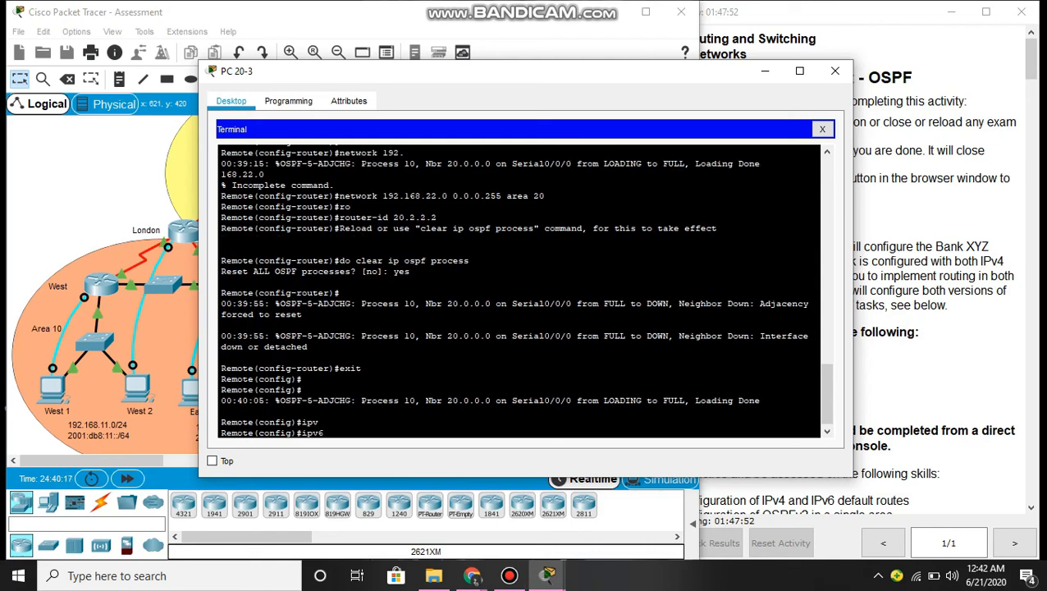
type("un")
key("Tab")
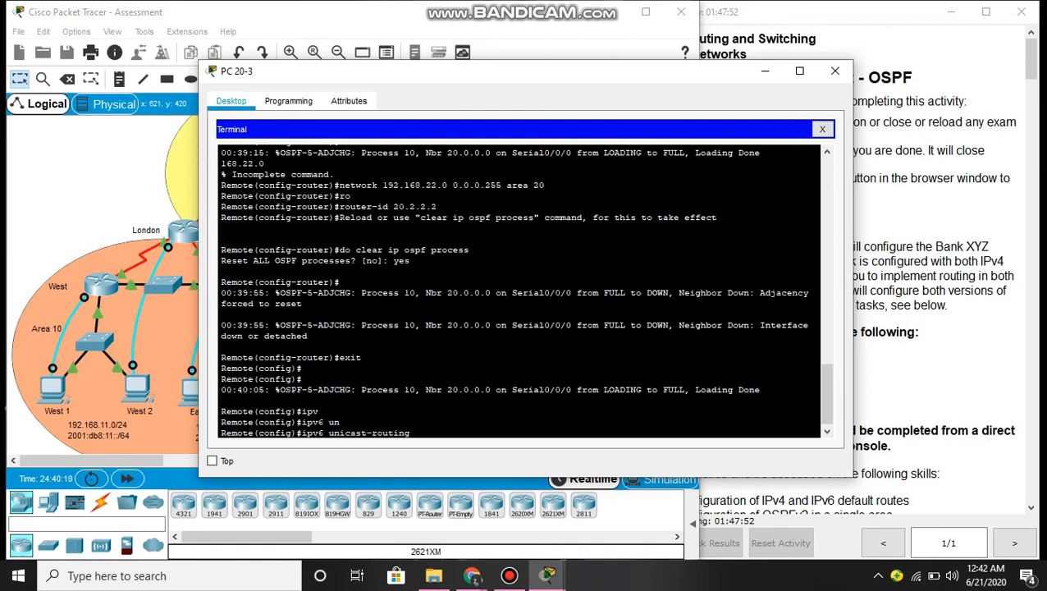
key("Return")
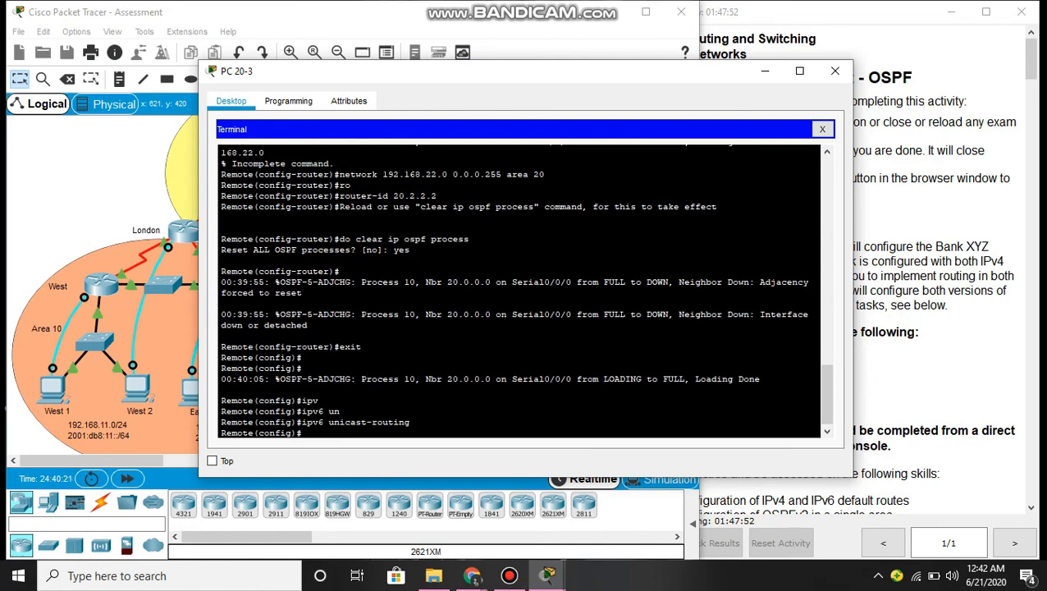
- Assign Remote's interface s0/0/0 to IPv6 OSPF process 10 in area 20 and return to global configuration mode
type("int s0/0/0")
key("Return")
type("ipv")
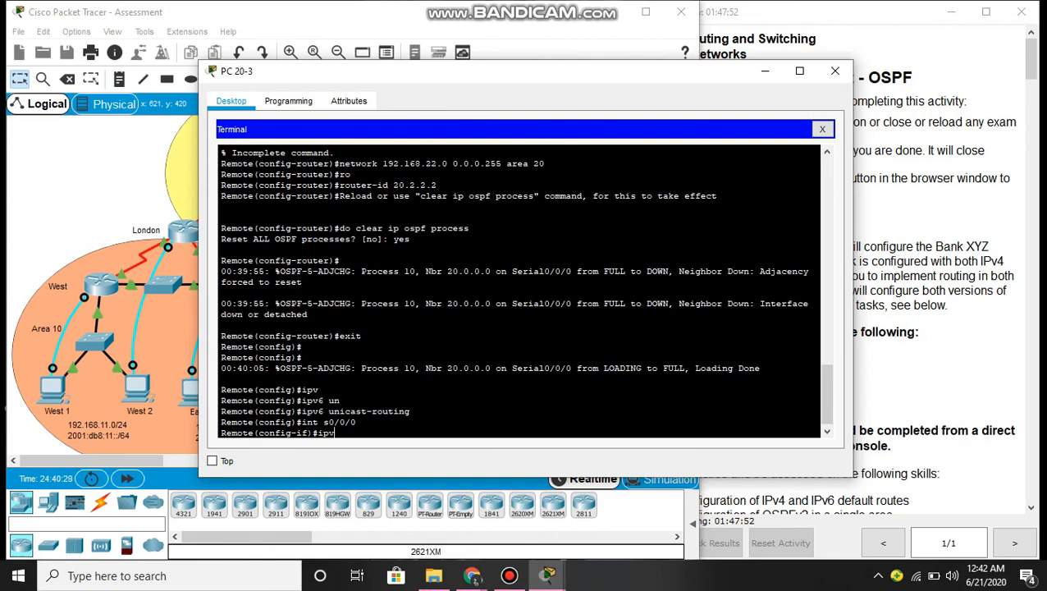
key("Tab")
type("6")
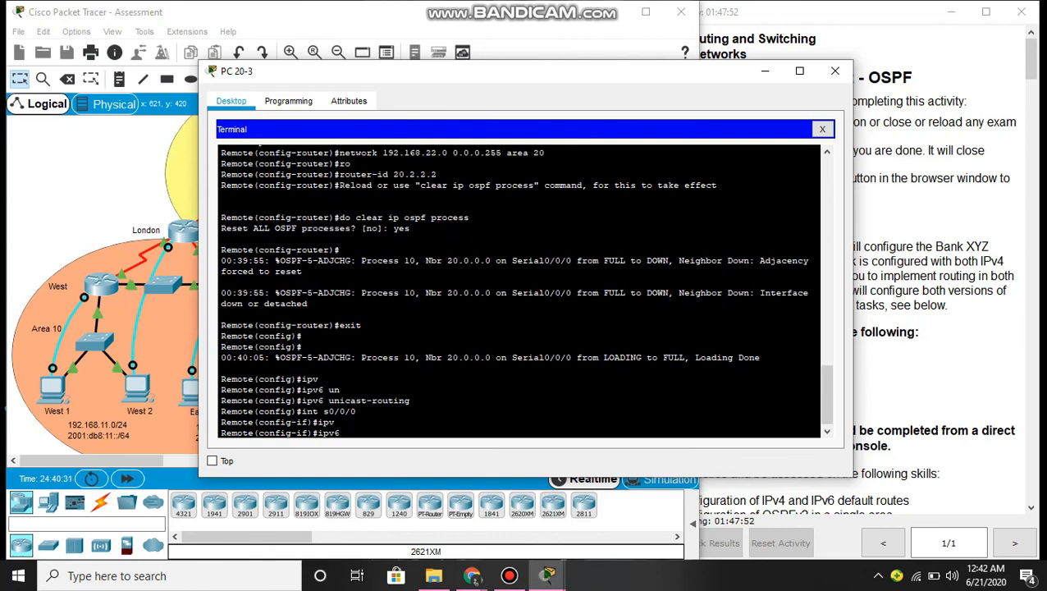
type(" os")
key("Tab")
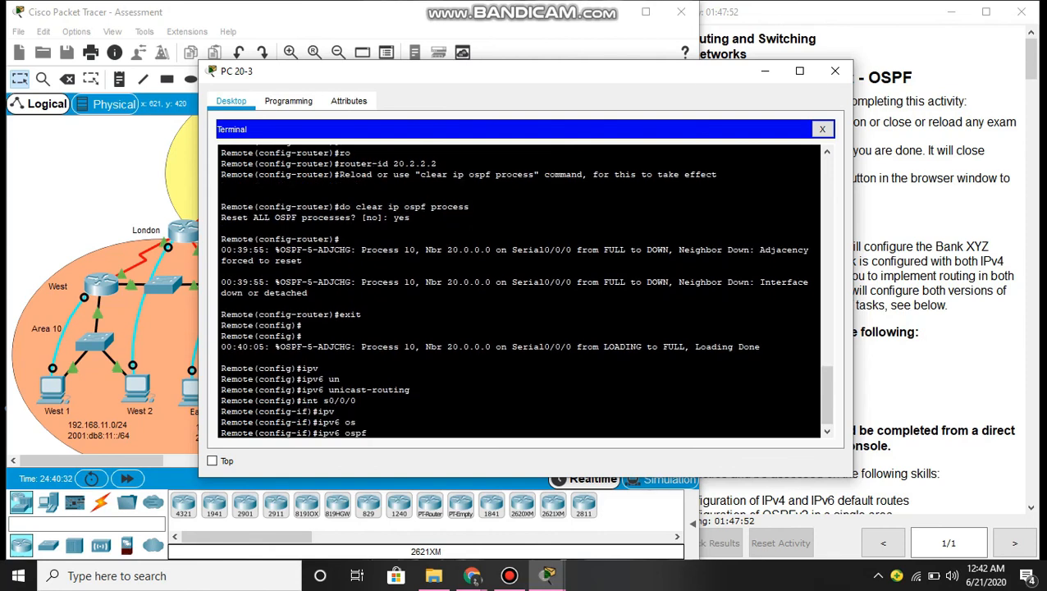
type("10 area 20")
key("Return")
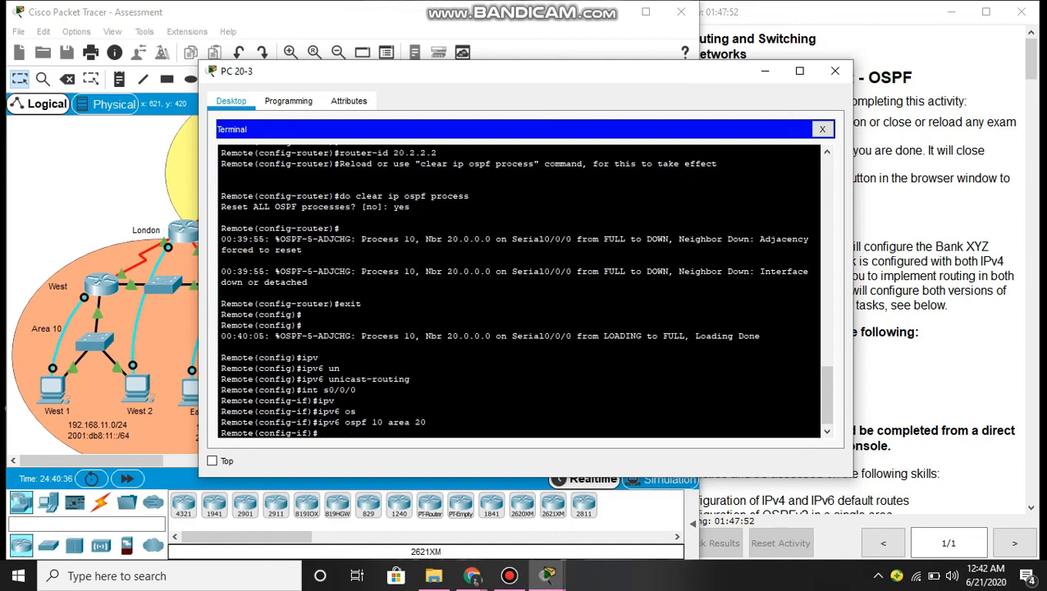
type("exit")
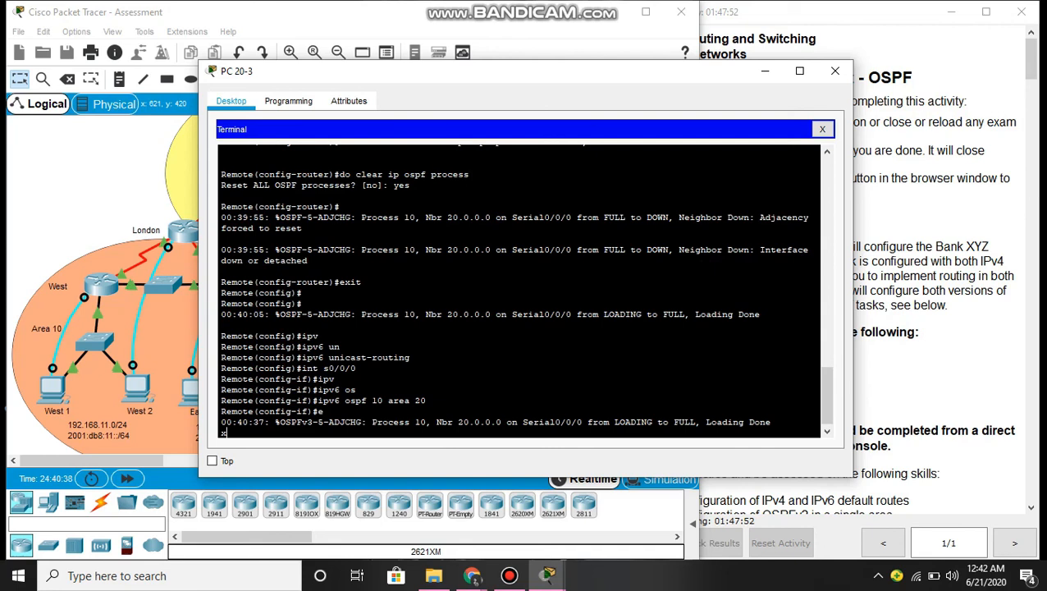
key("BackSpace")
key("BackSpace")
key("BackSpace")
key("Return")
type("exit")
key("Return")
key("Return")
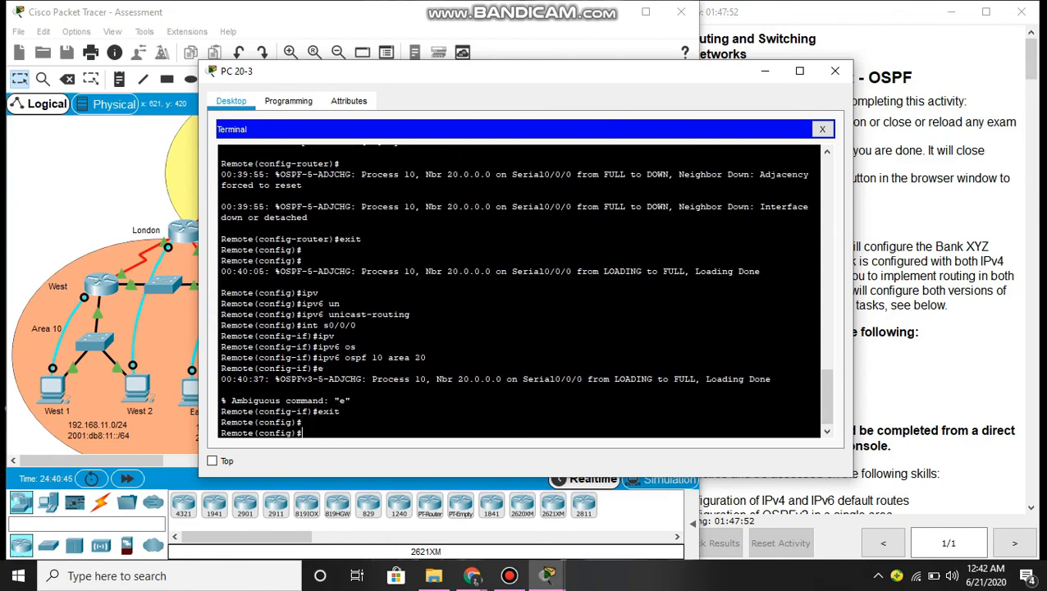
key("Return")
- Assign Remote's interface g0/0 to IPv6 OSPF process 10 in area 20 and return to global configuration mode
type("int")
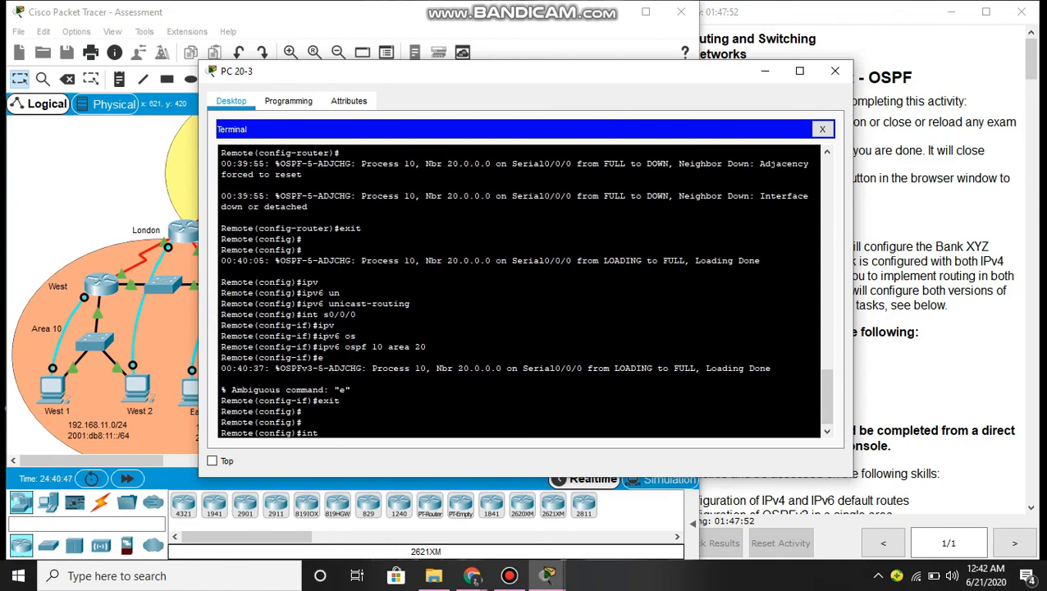
type(" g0/0")
key("Return")
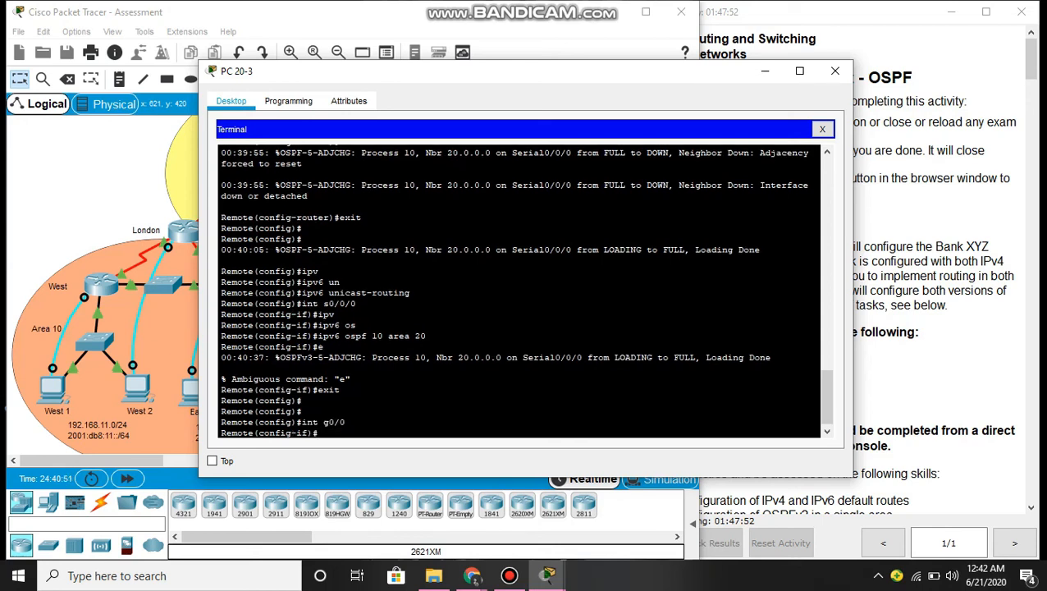
type("ipv")
key("Tab")
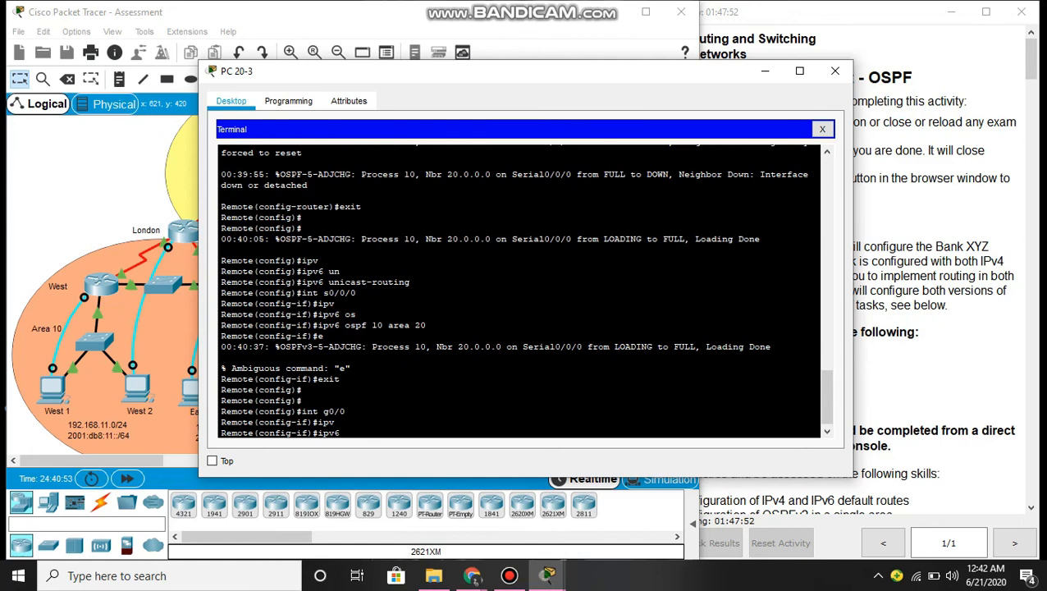
type("os")
key("Tab")
type("10 ara")
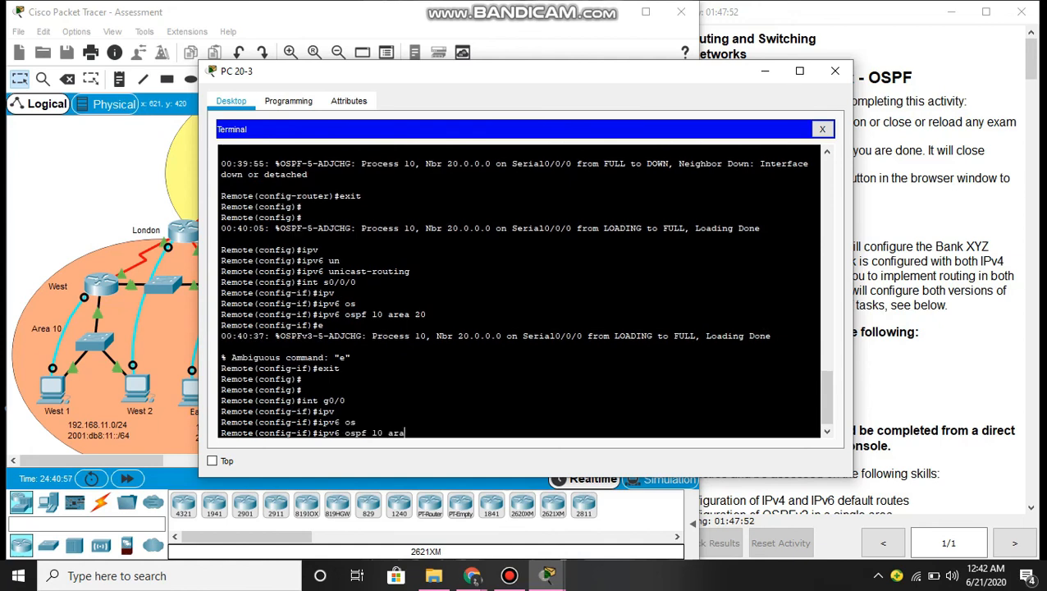
key("BackSpace")
type("ea 20")
key("Return")
type("ex")
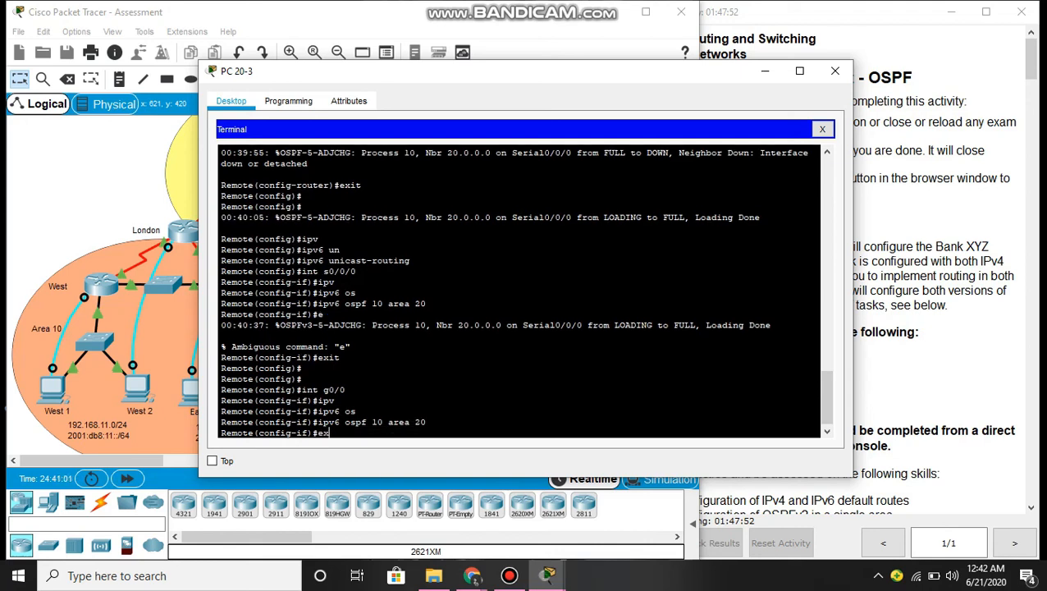
type("it")
key("Return")
key("Return")
key("Return")
key("Return")
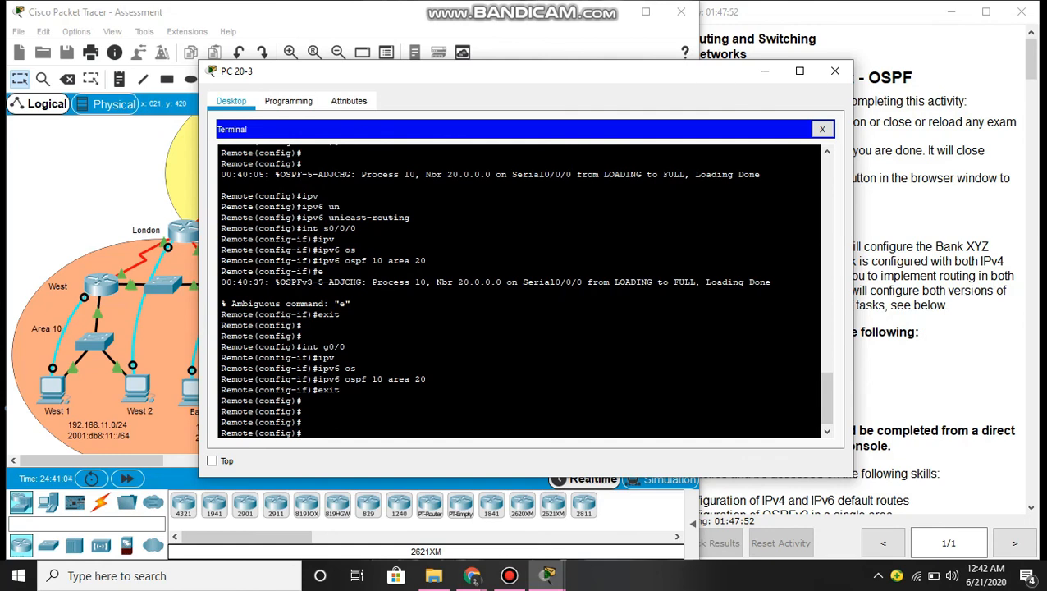
- Set the router ID of Remote's IPv6 OSPF process 10 to 20.2.2.2
type("ipv")
key("Tab")
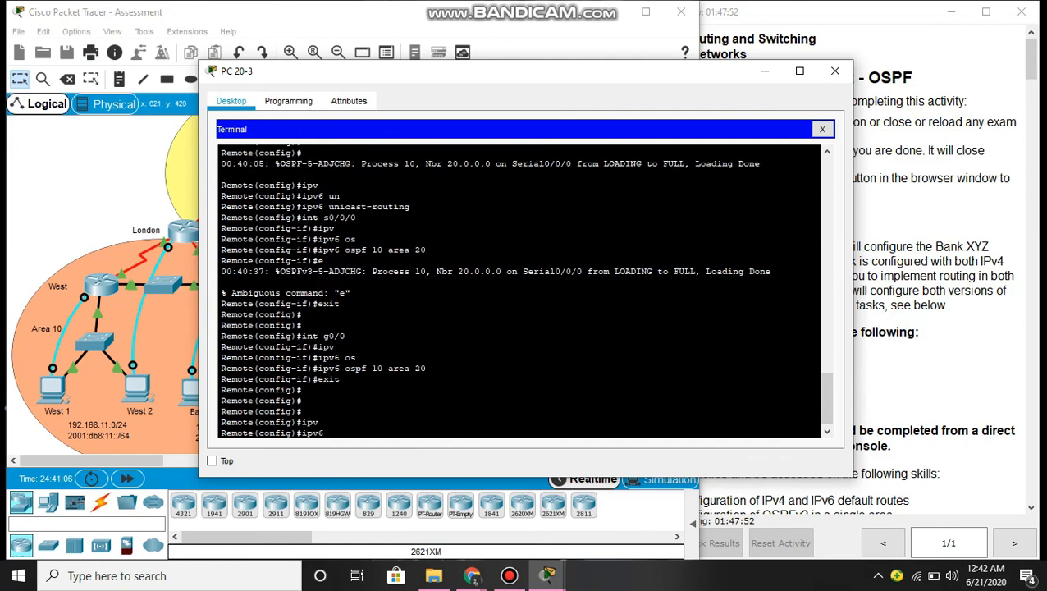
type("rou")
key("Tab")
type("ter os")
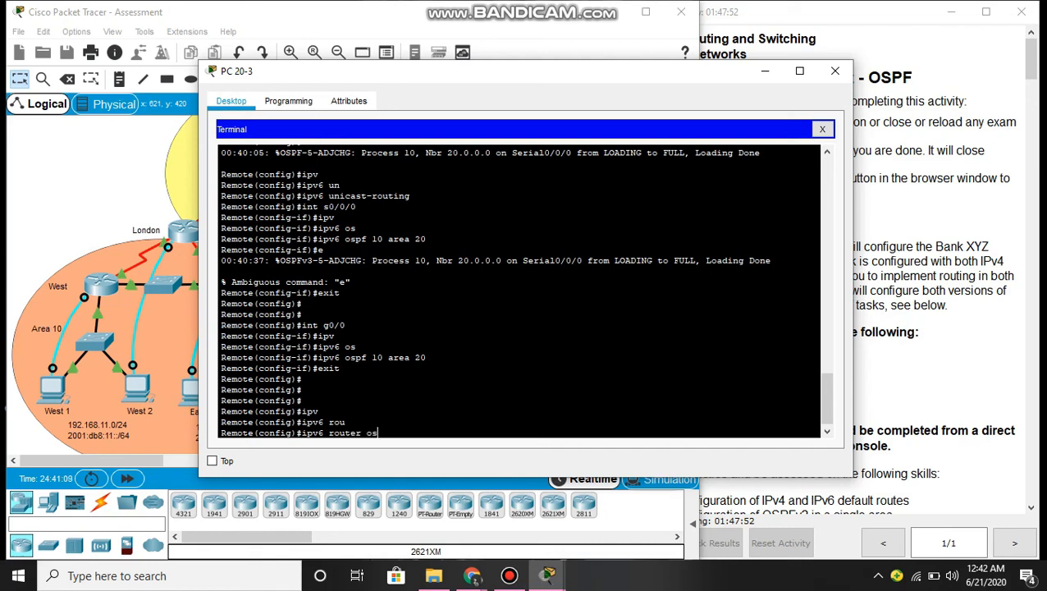
key("Tab")
type("10")
key("Return")
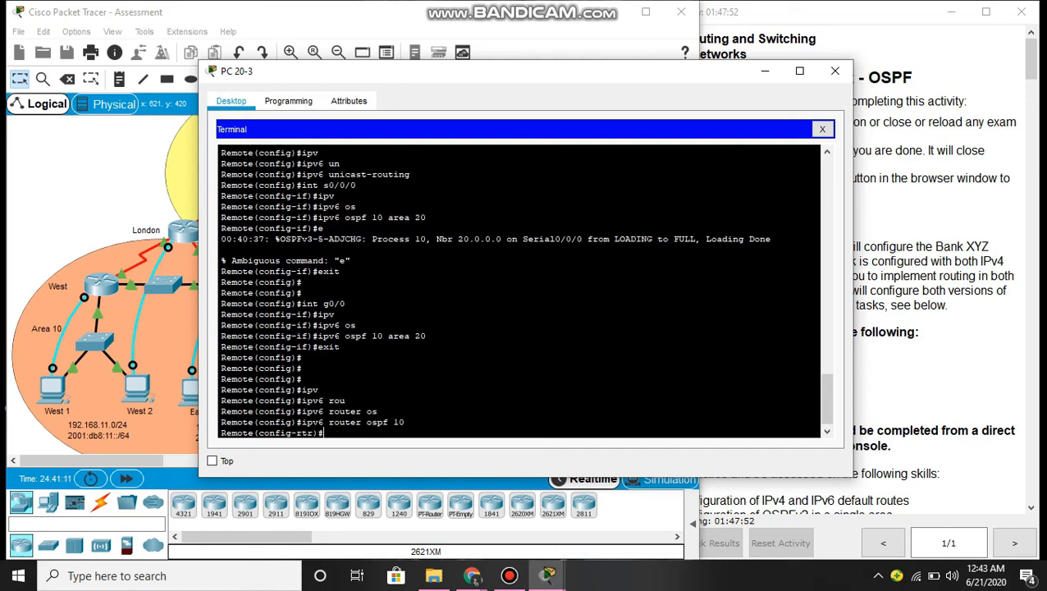
type("rou")
key("Tab")
type("20.2.2.2")
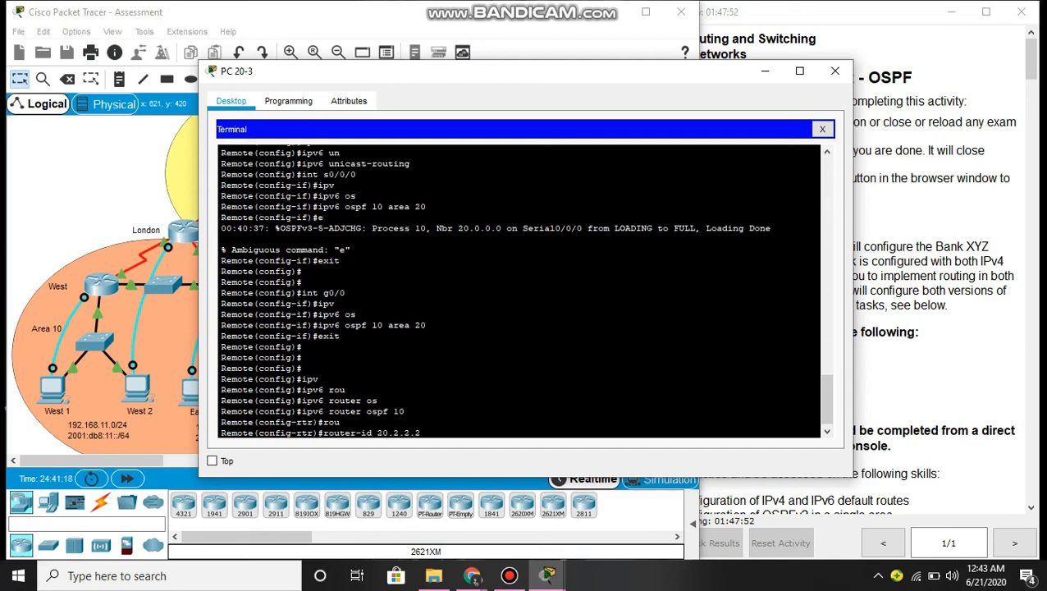
key("Return")
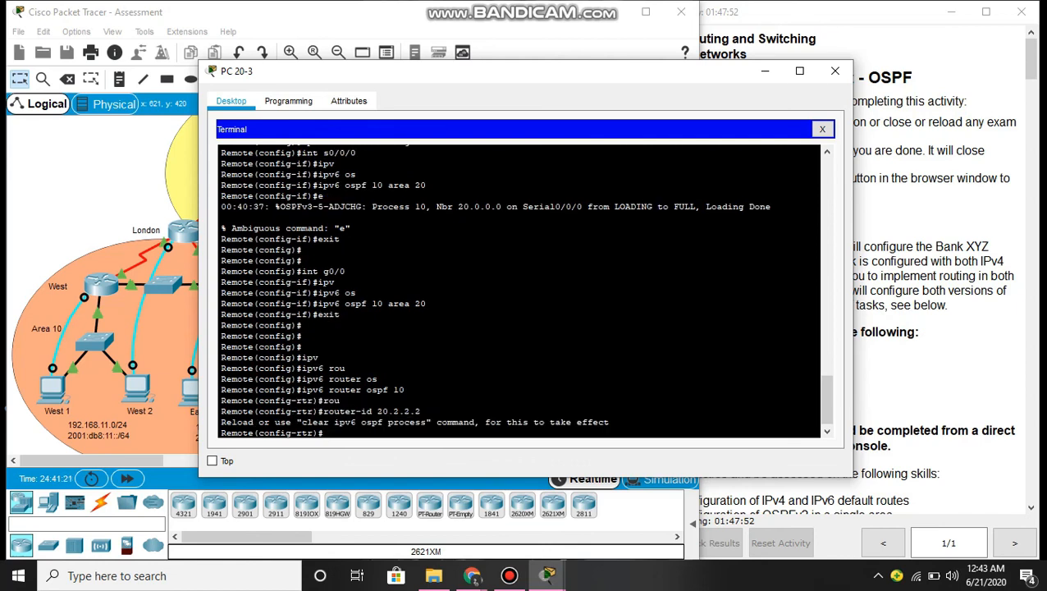
- Clear all of Remote's IPv6 OSPF processes, answering yes to the reset, and return to global configuration mode
type("do clear ipv6 ospf prose")
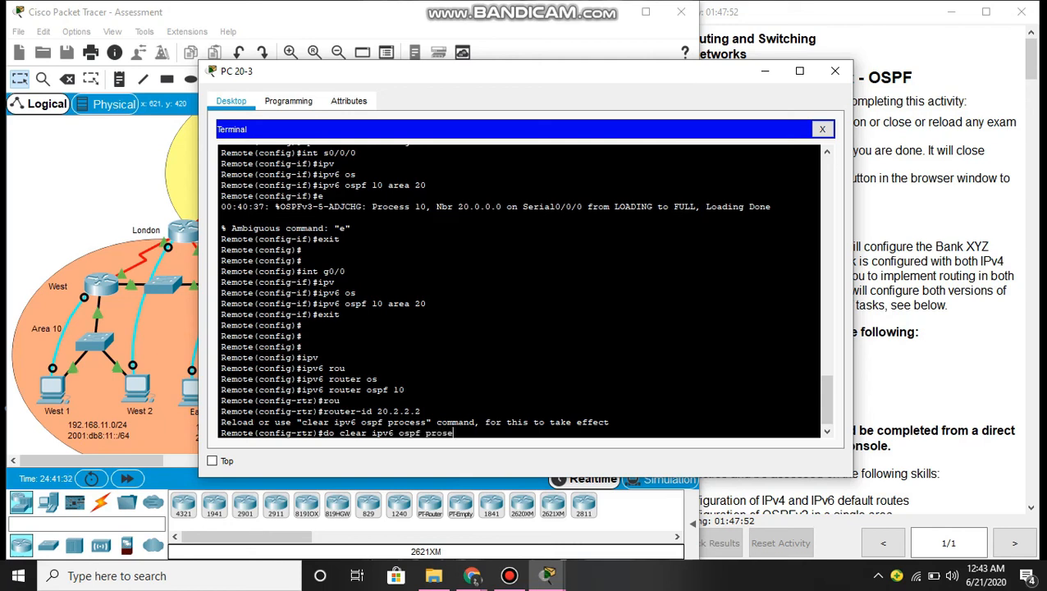
key("BackSpace")
key("BackSpace")
type("cess")
key("Return")
type("yes")
key("Return")
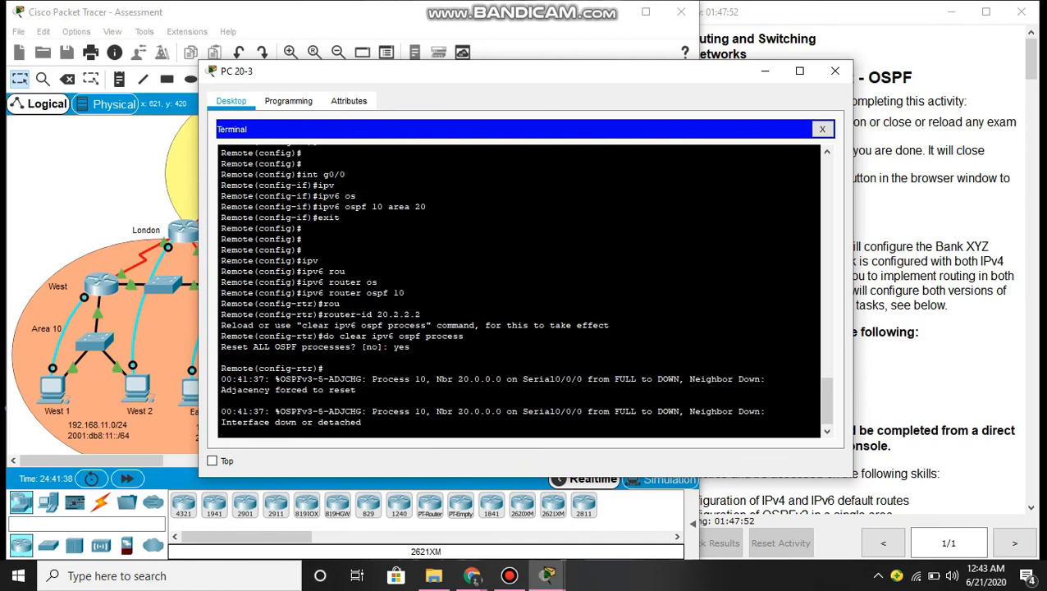
type("exit")
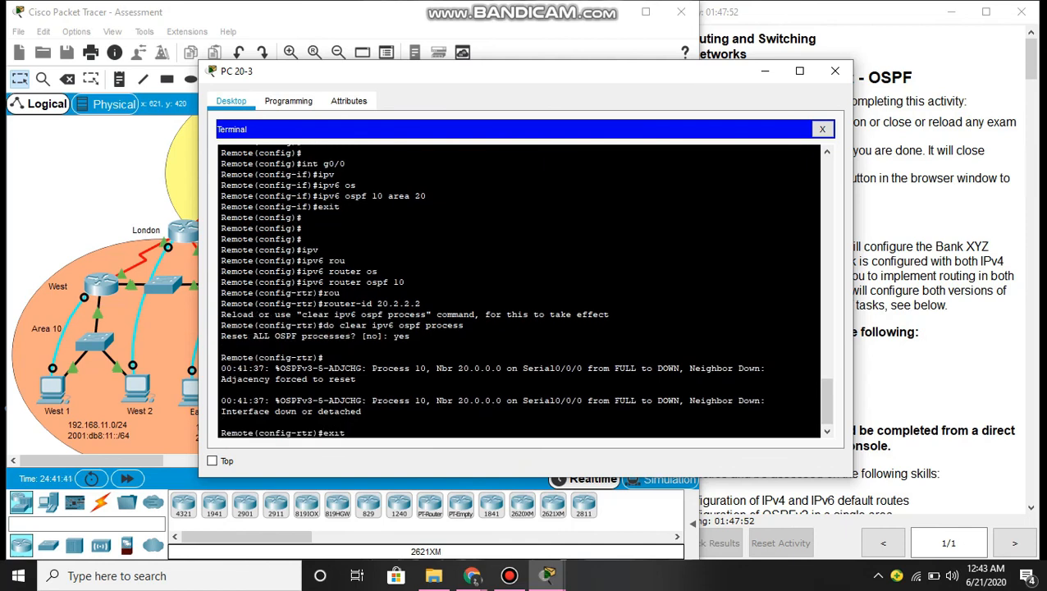
key("Return")
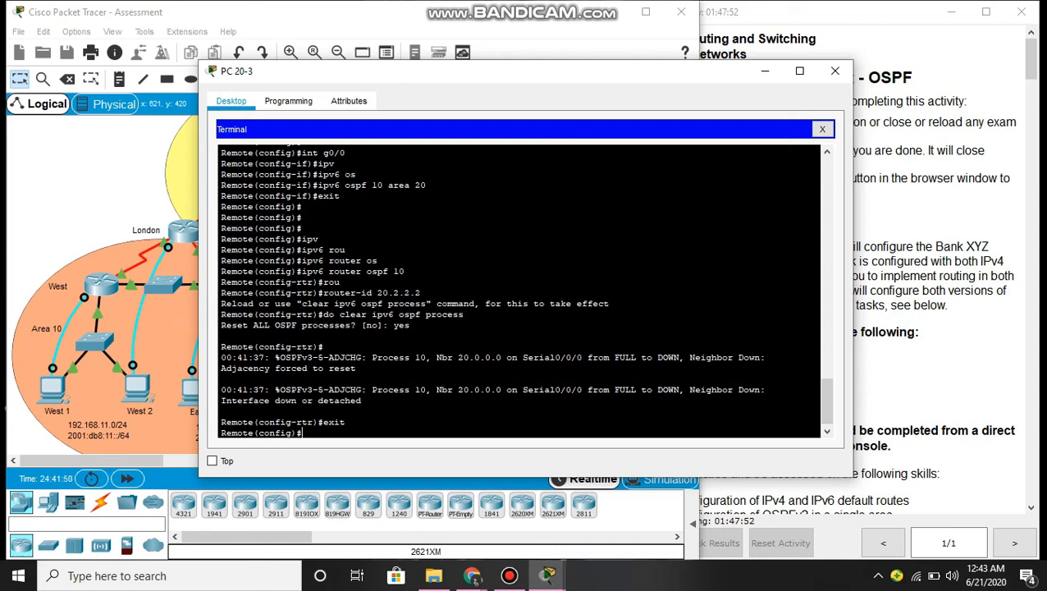
- Make g0/0 a passive interface in Remote's IPv4 OSPF process 10 and return to global configuration mode
type("ro")
key("Tab")
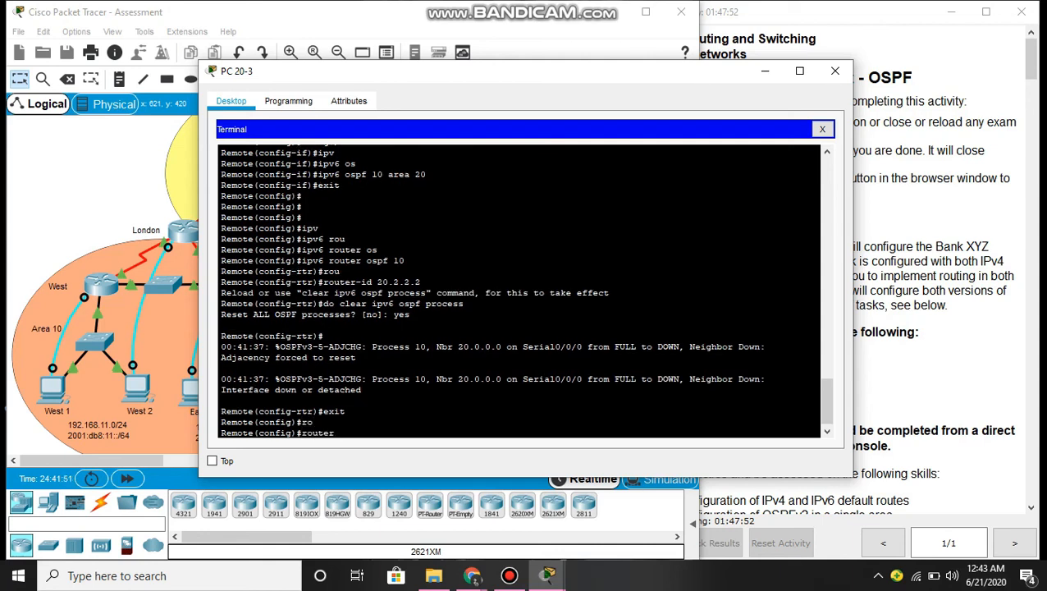
type("os")
key("Tab")
type("10")
key("Return")
key("Up")
key("Return")
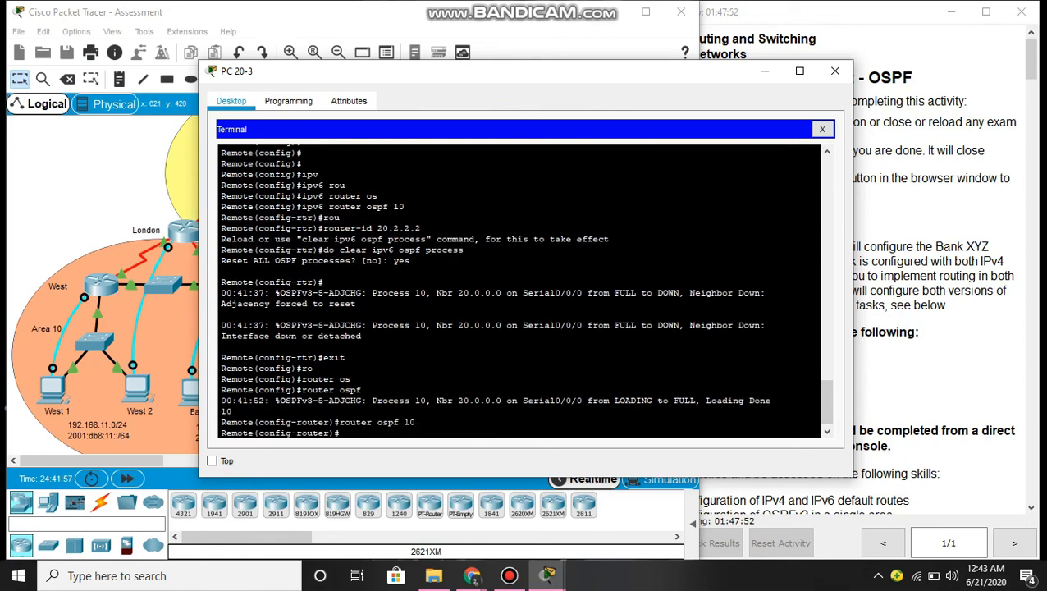
type("pa")
key("Tab")
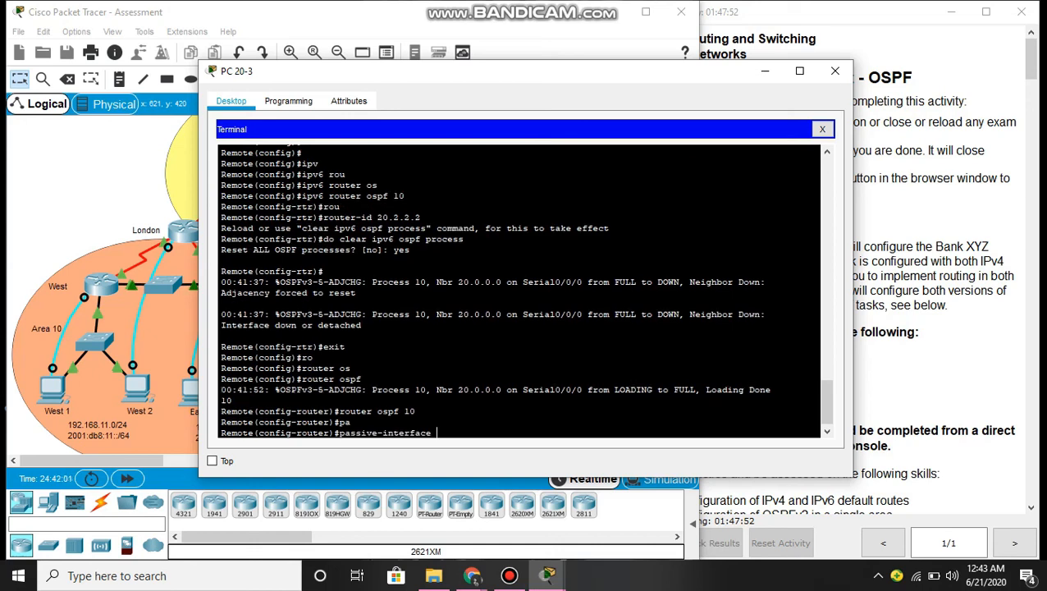
type("g0/0")
key("Return")
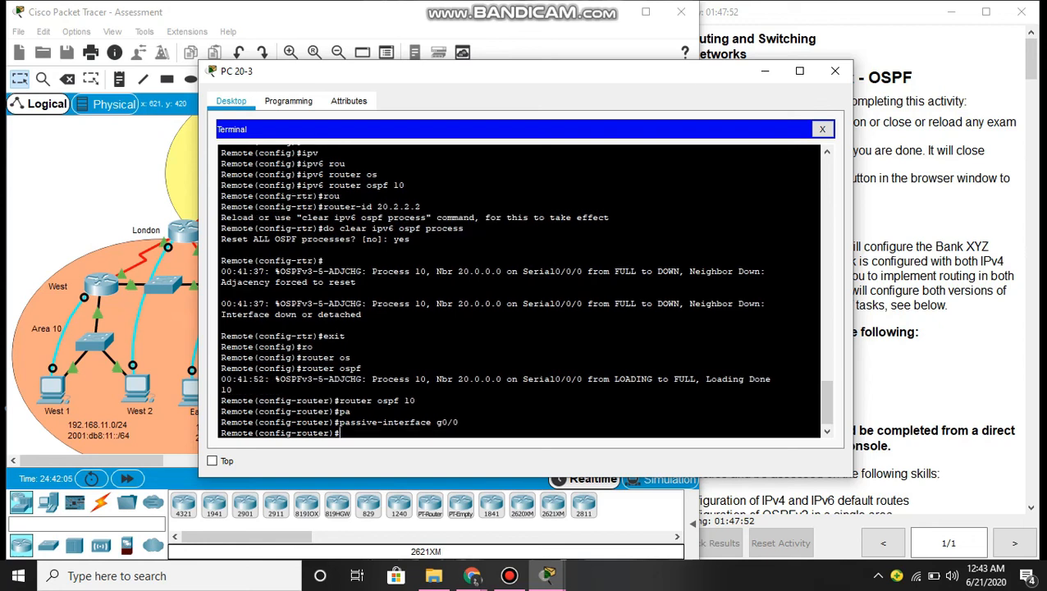
type("exit")
key("Return")
key("Return")
key("Return")
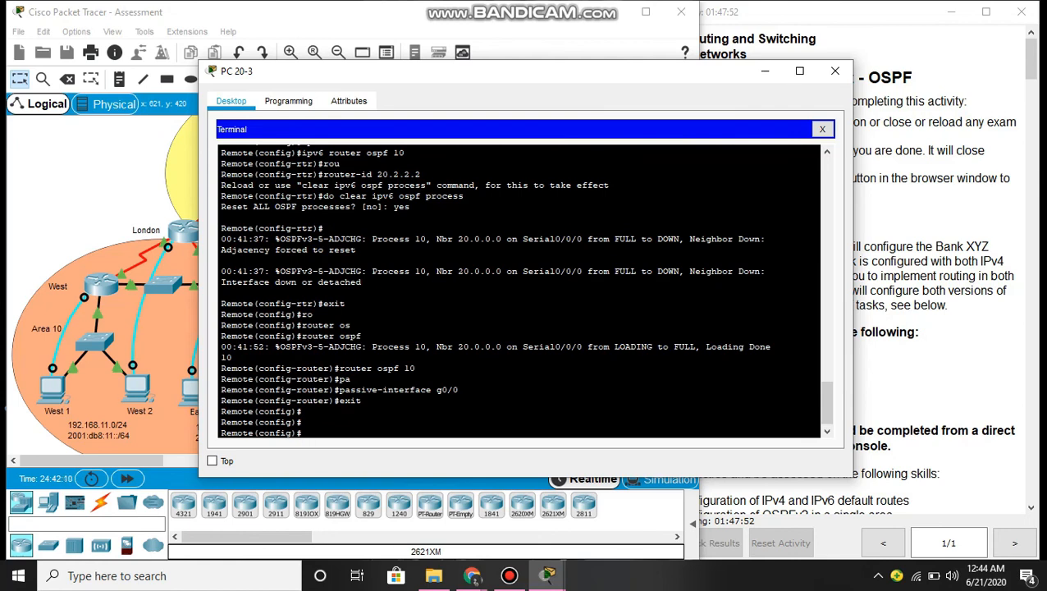
- Make g0/0 a passive interface in Remote's IPv6 OSPF process 10 and return to global configuration mode
type("ipv")
key("Tab")
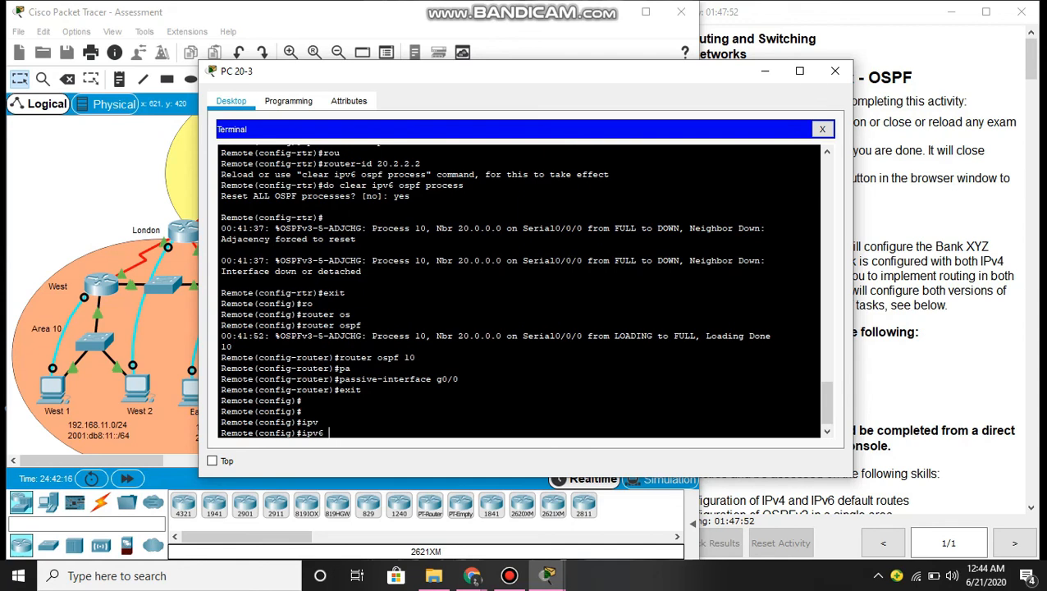
type("router os")
key("Tab")
type("10")
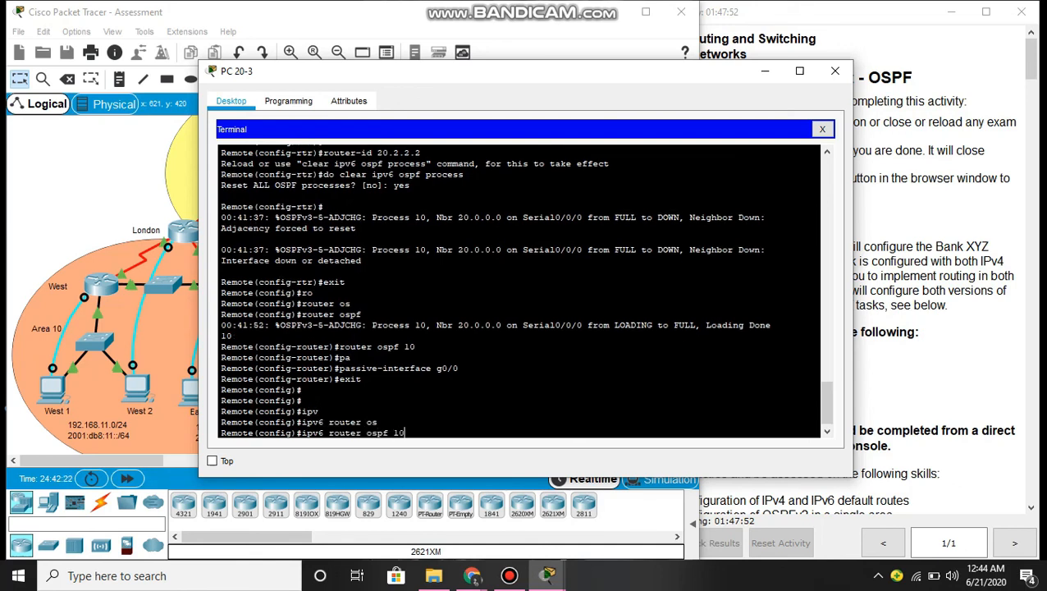
key("Return")
type("pa")
key("Tab")
type("g0/0")
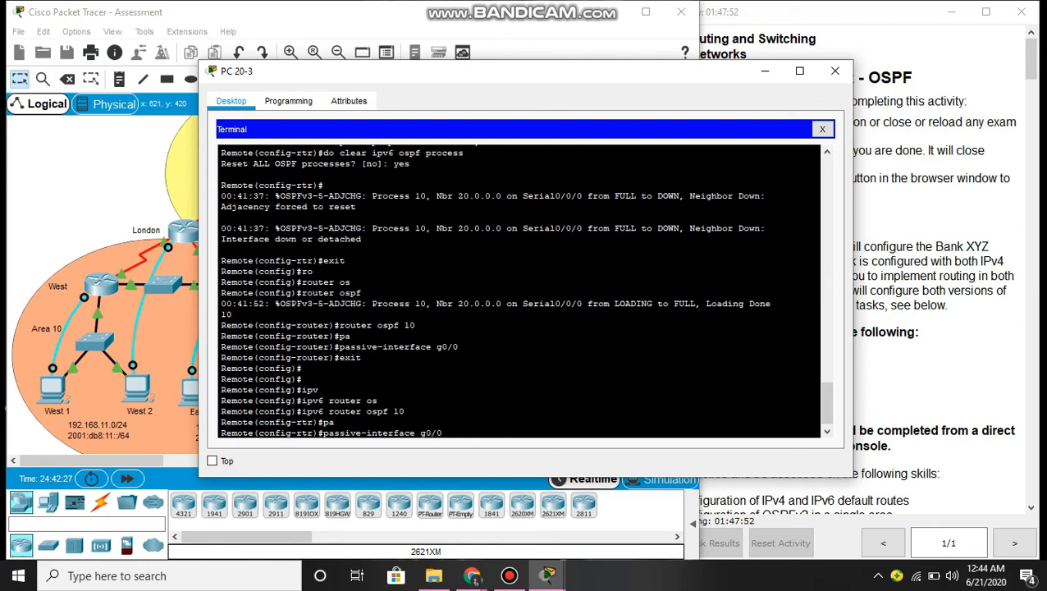
key("Return")
type("e")
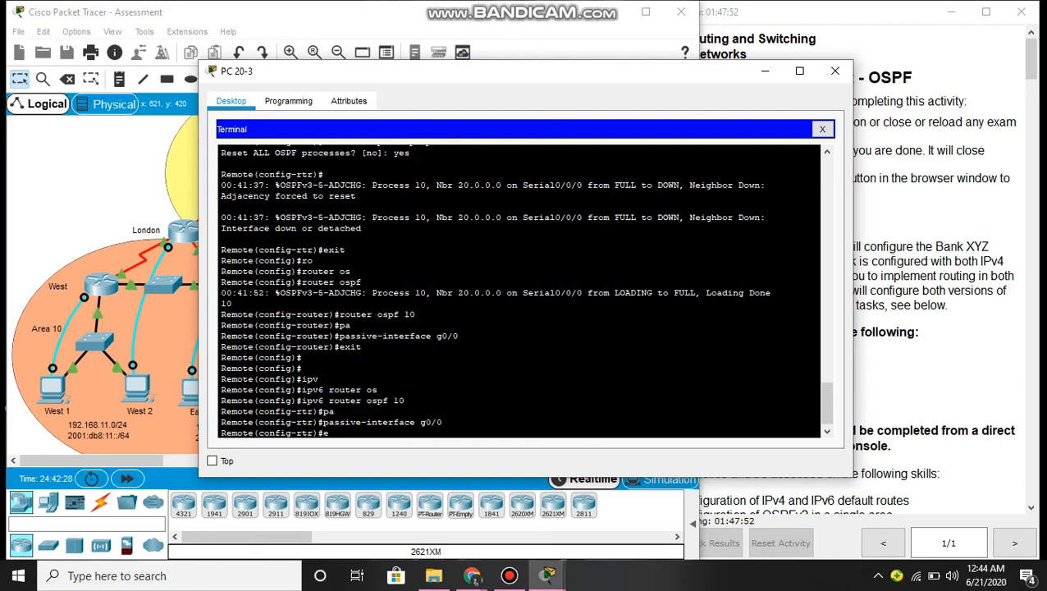
type("xit")
key("Return")
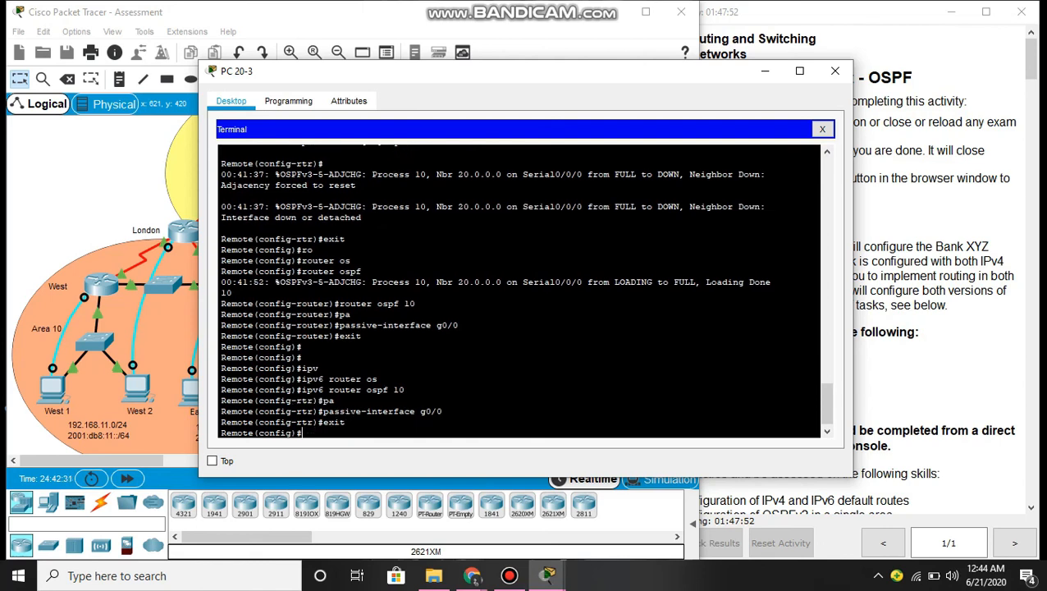
key("Return")
key("Return")
key("Return")
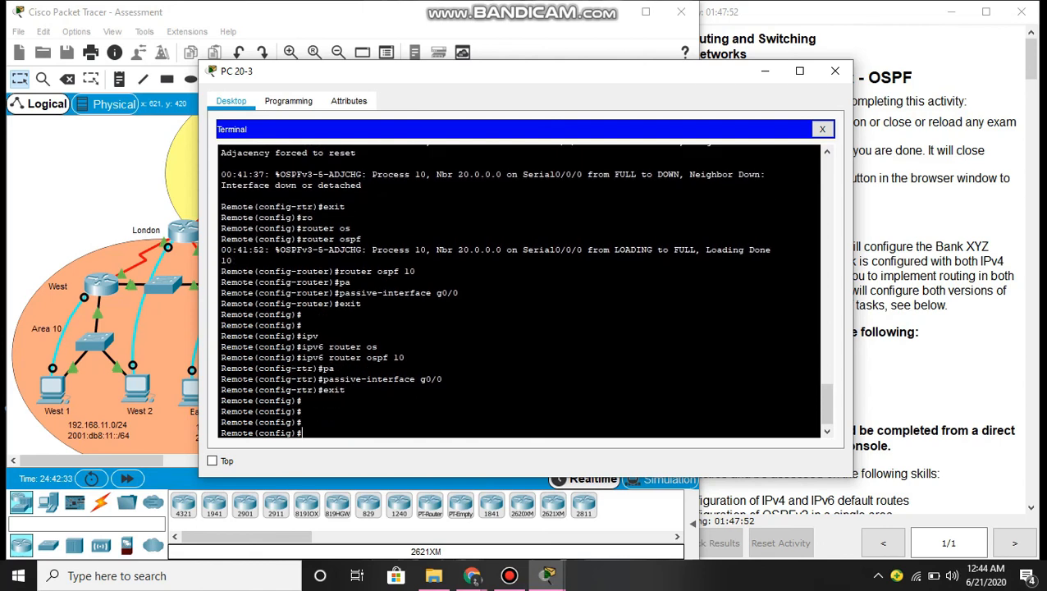
- Set the auto-cost reference bandwidth of Remote's IPv4 OSPF process 10 to 1000 and return to global configuration mode
type("ro")
key("Tab")
type("os")
key("Tab")
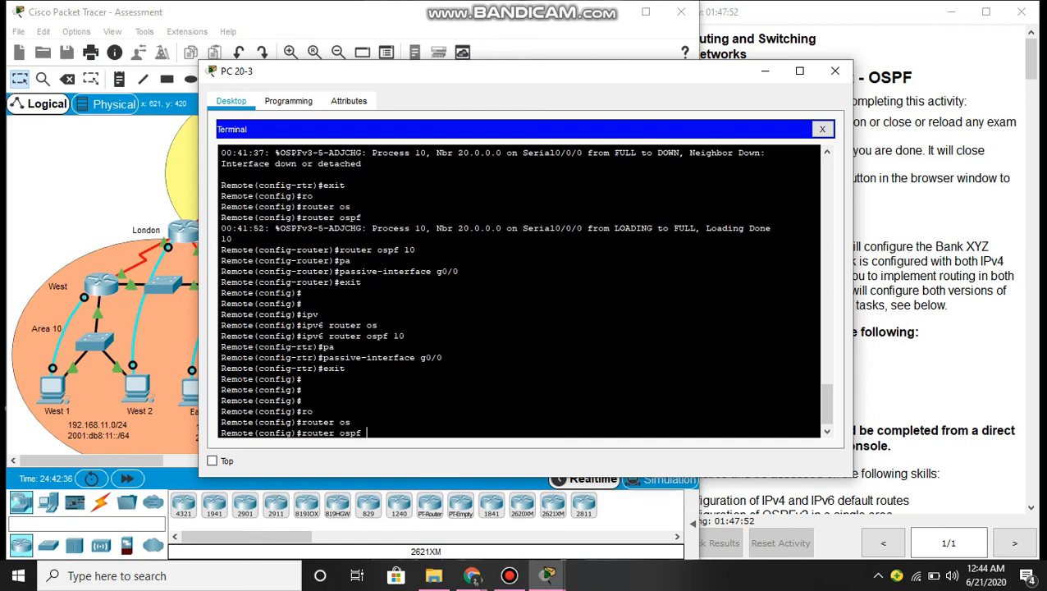
type("10")
key("Return")
type("au")
key("Tab")
type("r")
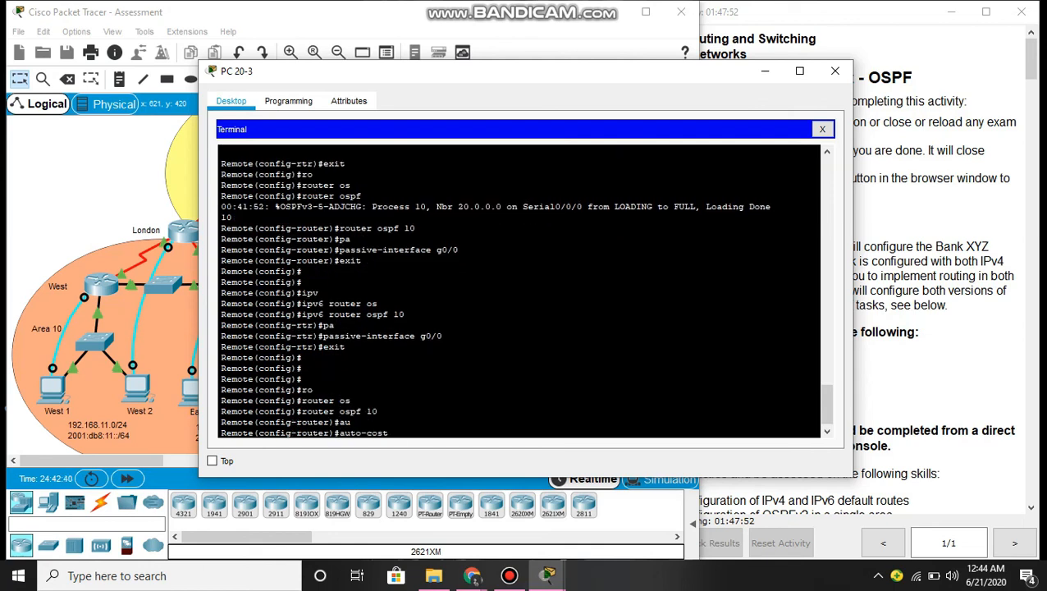
key("Tab")
type("1000")
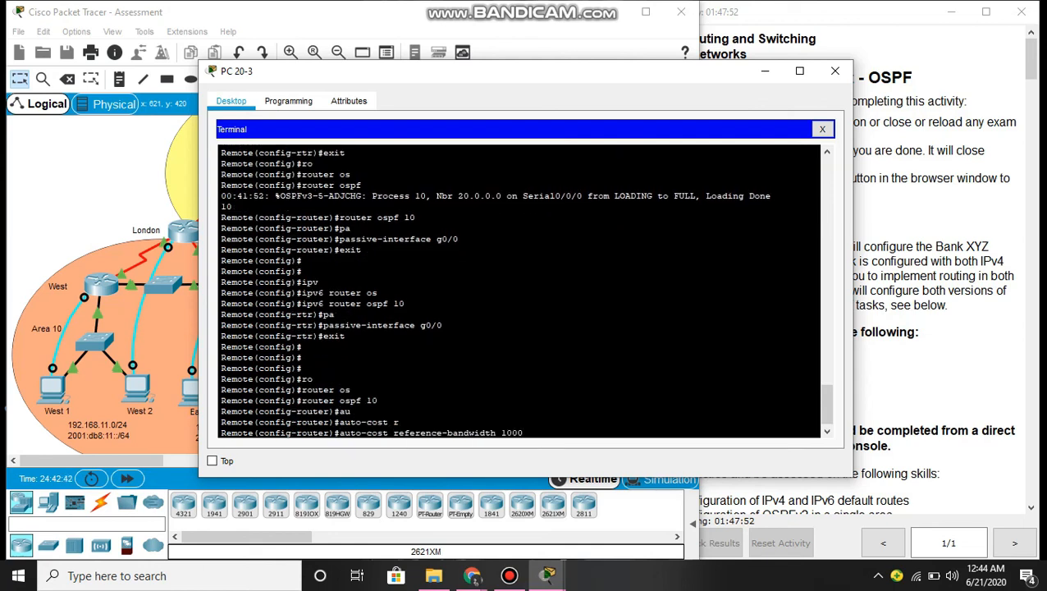
key("Return")
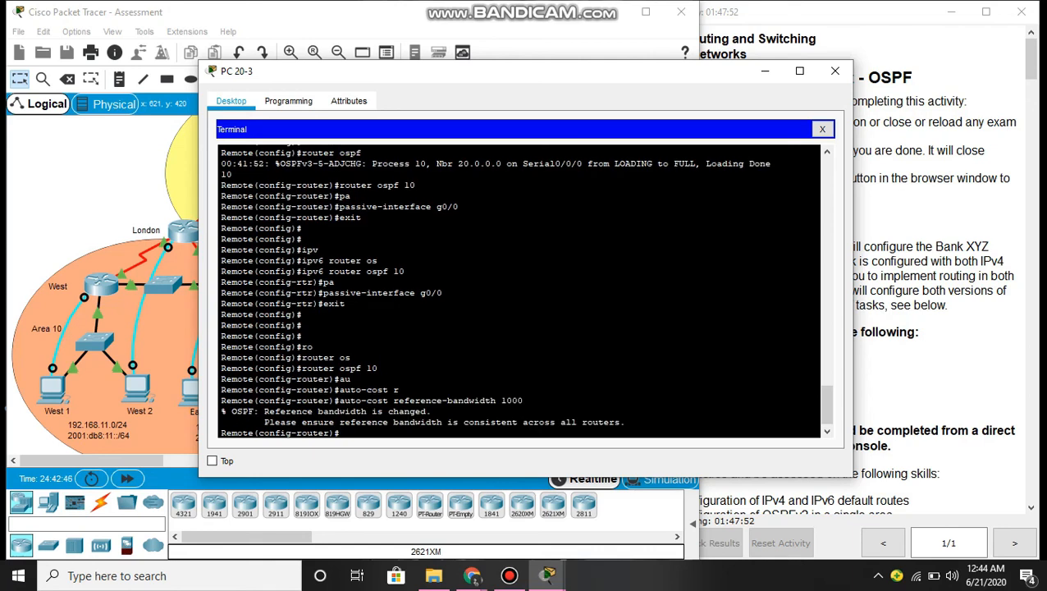
type("exit")
key("Return")
key("Return")
key("Return")
- Set the auto-cost reference bandwidth of Remote's IPv6 OSPF process 10 to 1000
type("ipv")
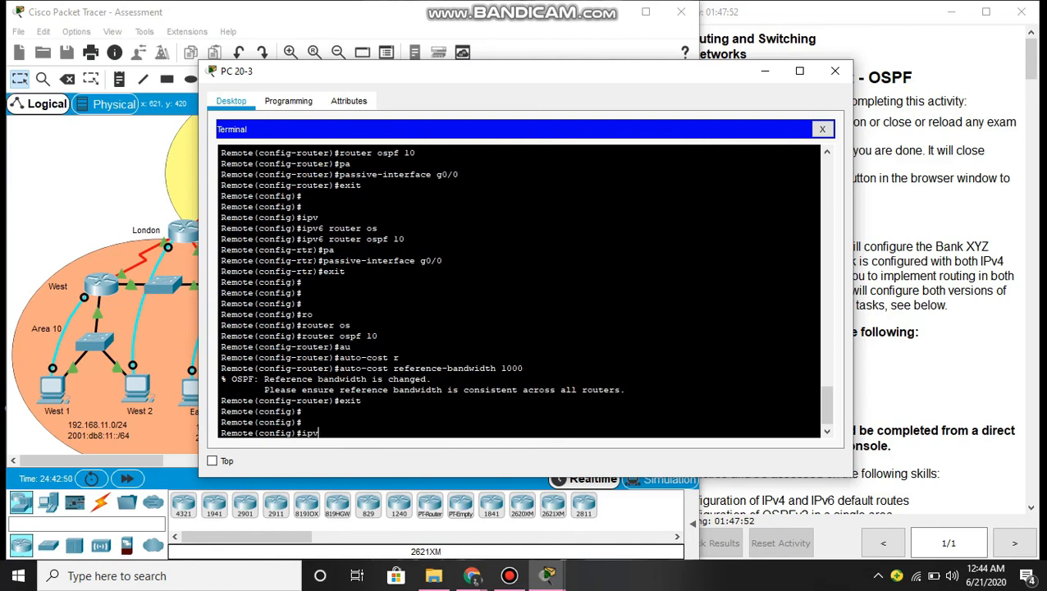
key("Tab")
type("rou")
key("Tab")
type("ter osd")
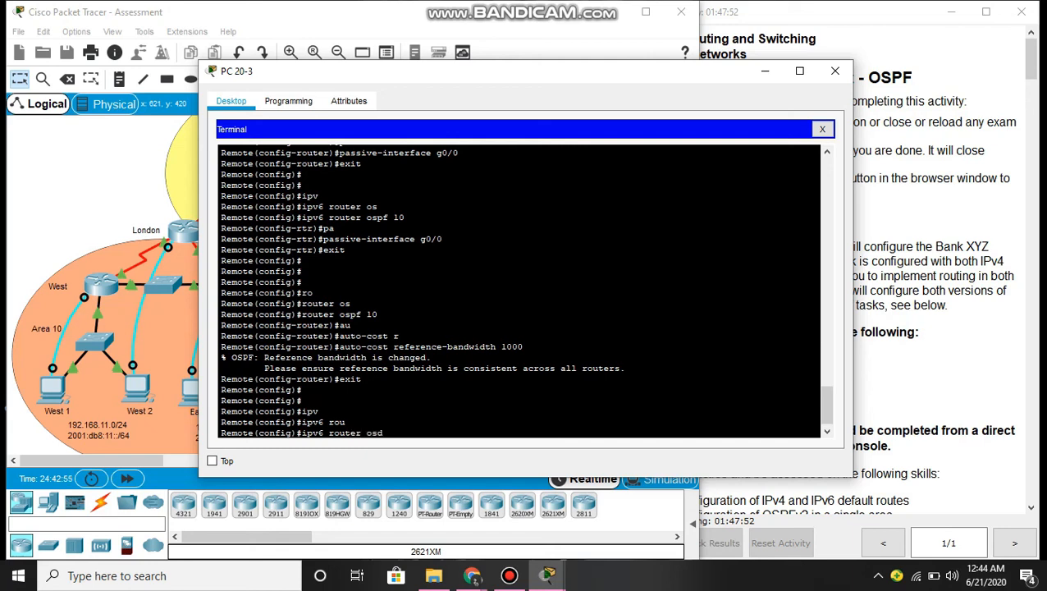
key("BackSpace")
key("Tab")
type("10")
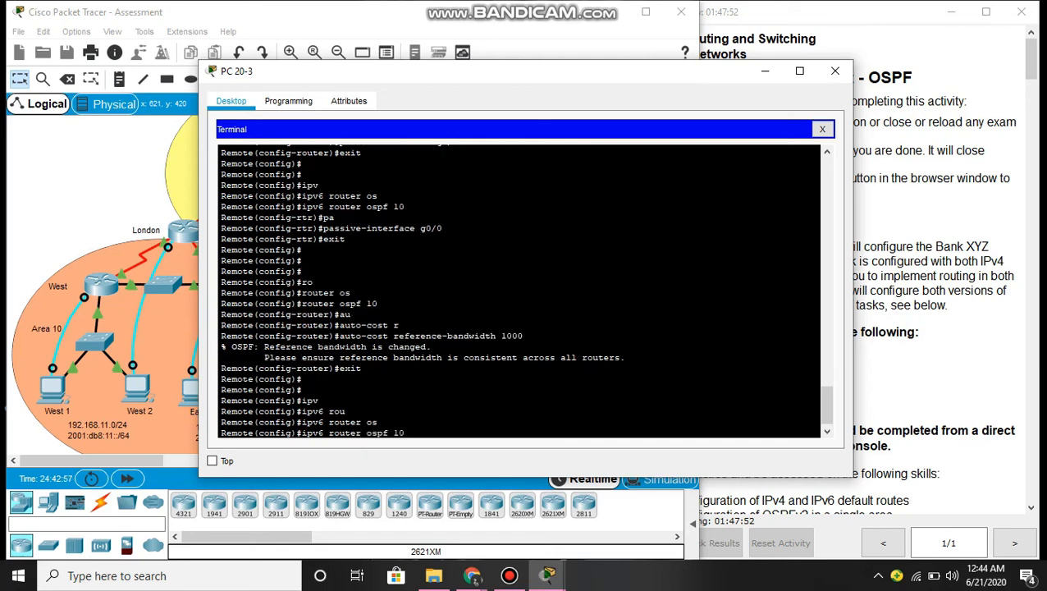
key("Return")
type("auto-cost")
key("Tab")
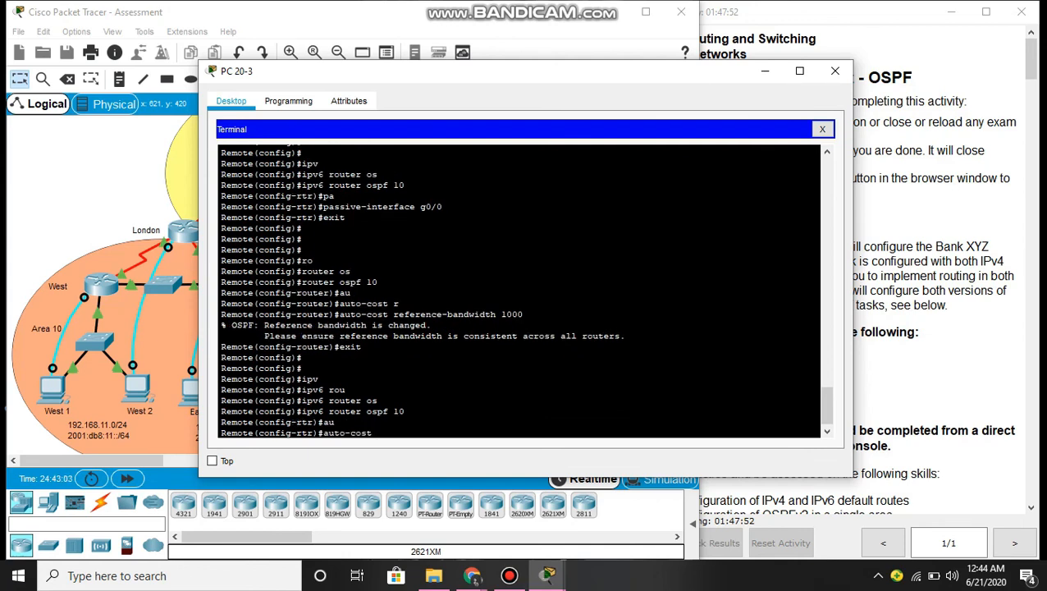
type("r")
key("Tab")
type("1000")
key("Return")
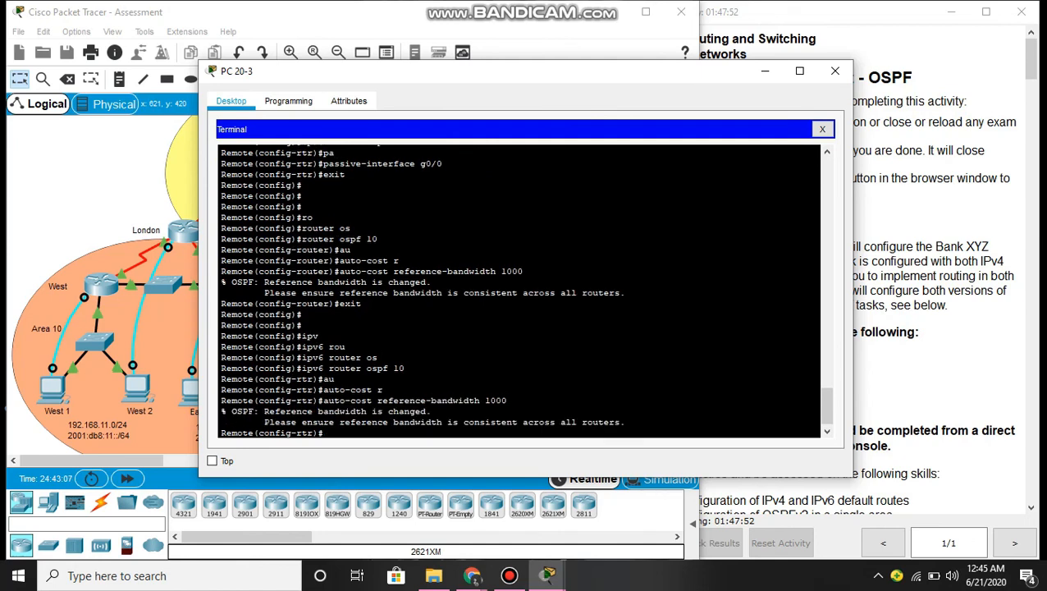
- Minimize Remote's terminal window and review the activity instructions, checking the assessed skills, the per-router OSPF task lists and the addressing table
left_click(765, 72)
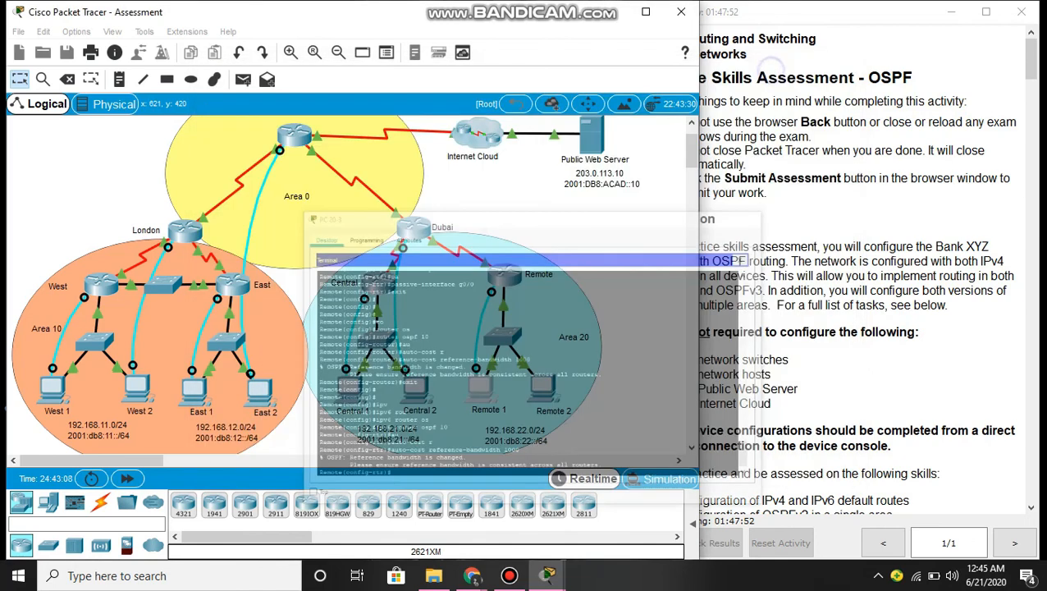
left_click(822, 146)
scroll(837, 271, "down", 15)
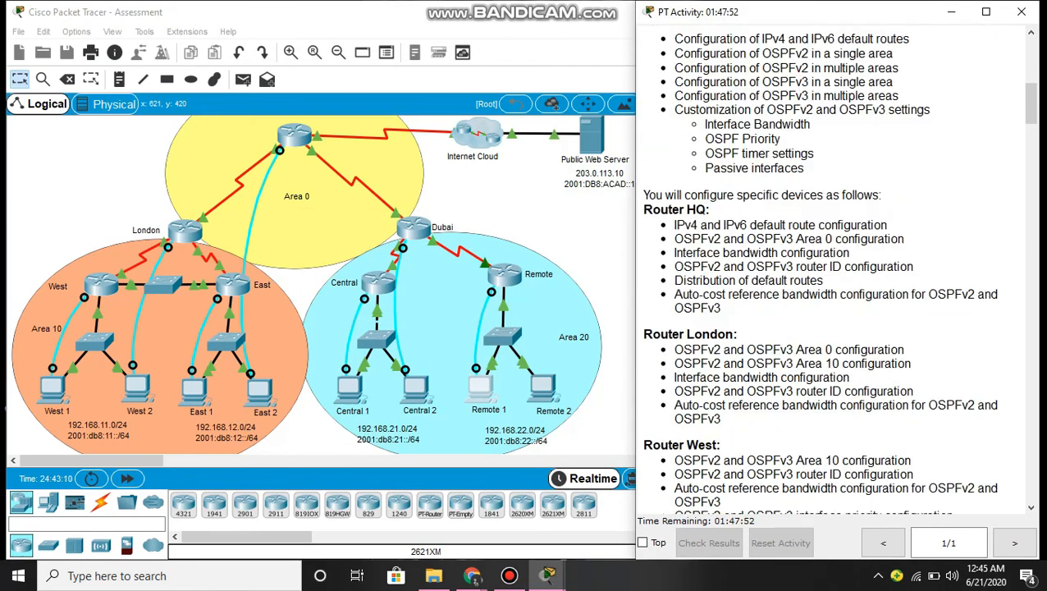
scroll(837, 271, "down", 10)
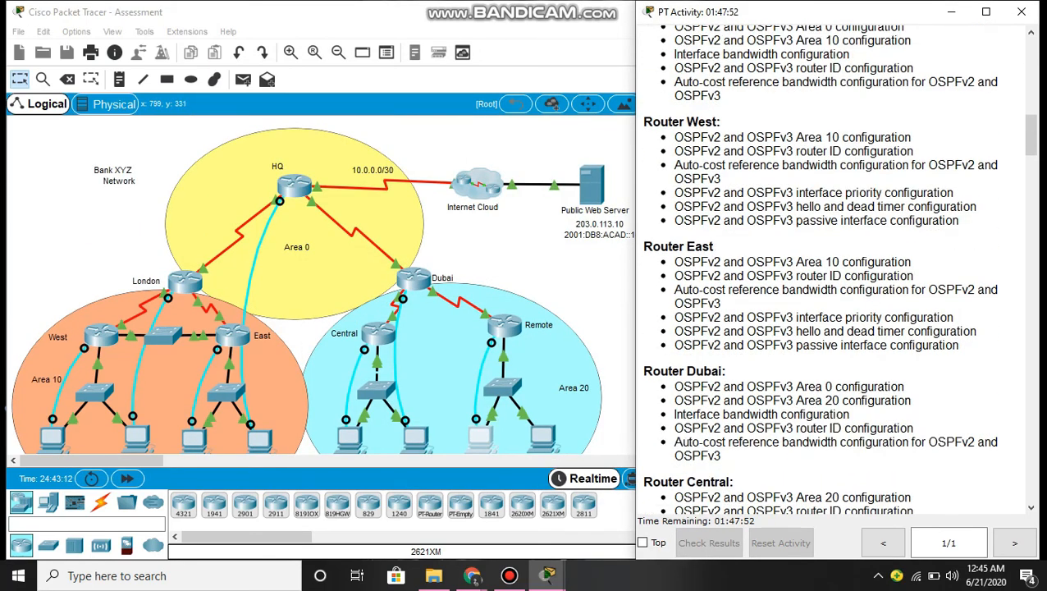
scroll(829, 271, "down", 8)
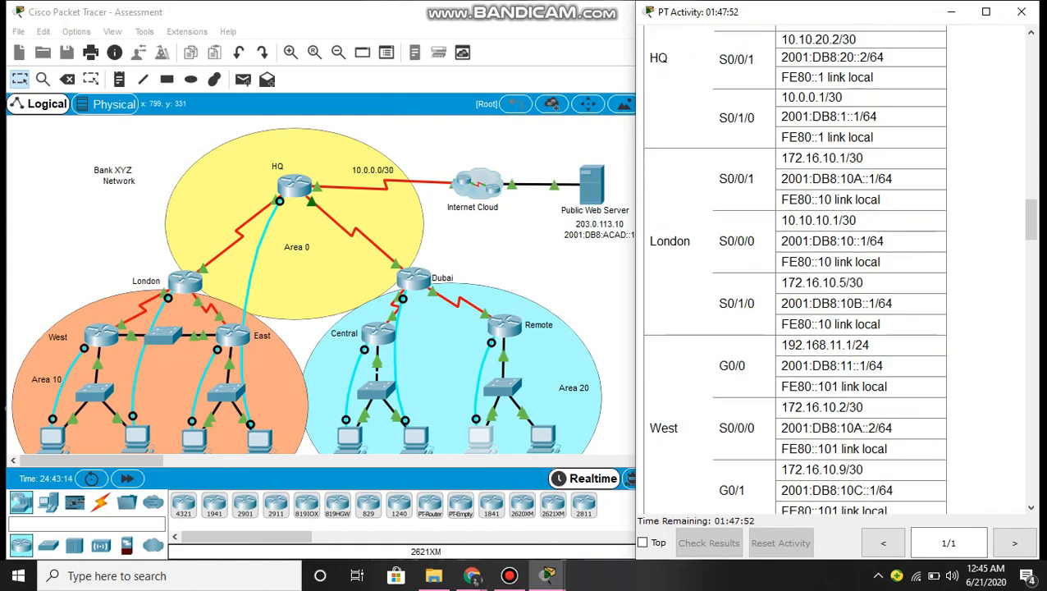
scroll(829, 271, "up", 5)
scroll(837, 271, "up", 15)
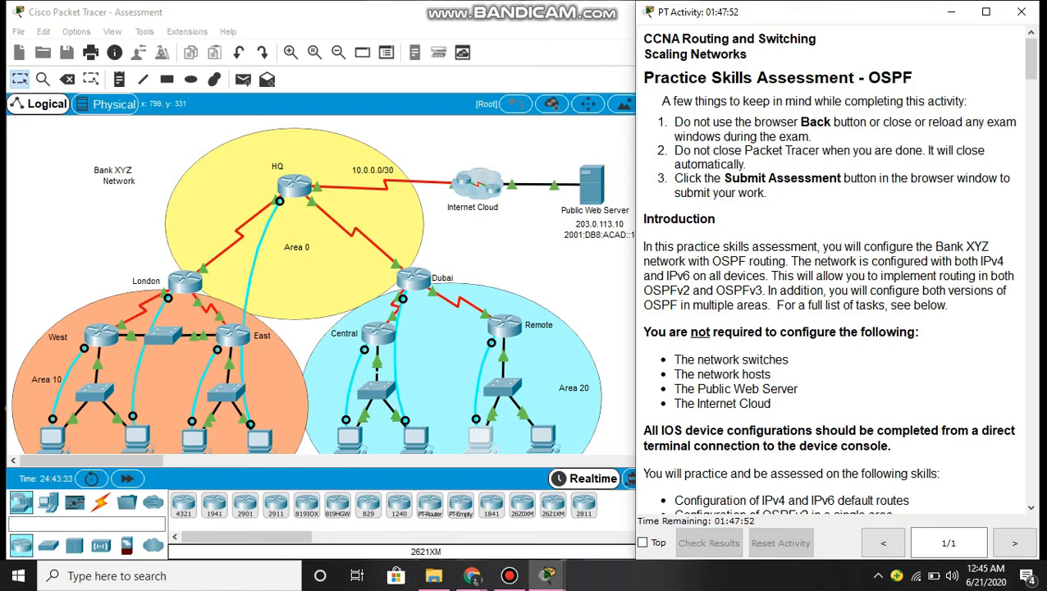
scroll(837, 271, "down", 3)
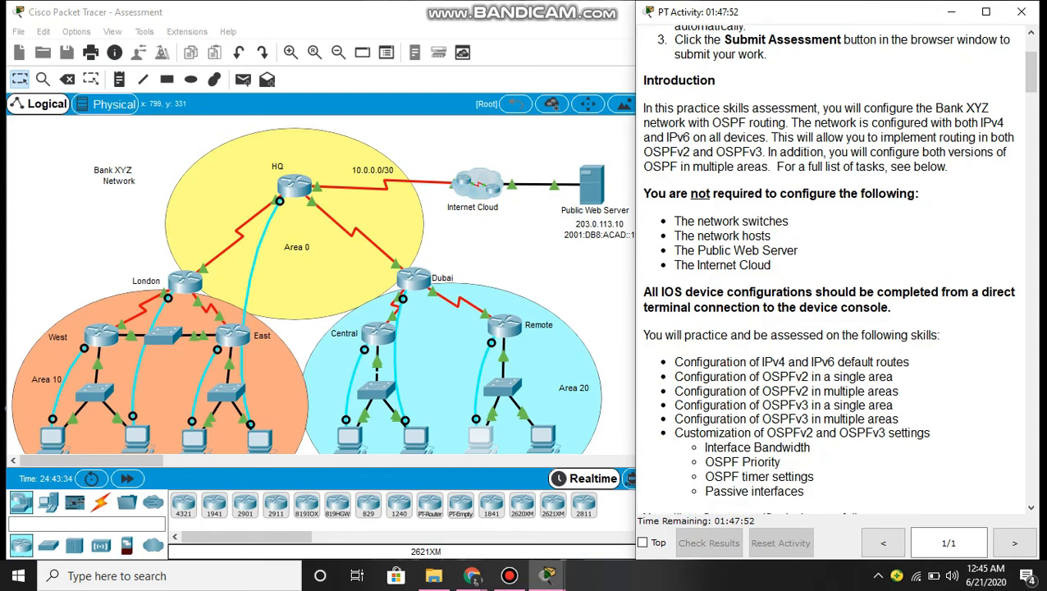
scroll(833, 271, "down", 2)
scroll(833, 271, "down", 4)
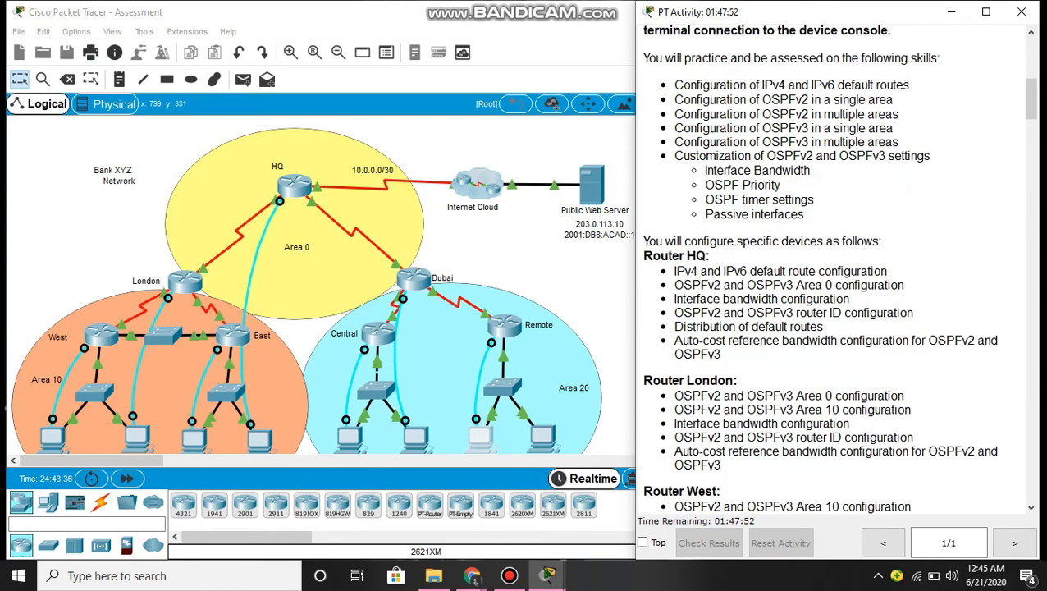
scroll(833, 271, "down", 1)
scroll(833, 271, "down", 11)
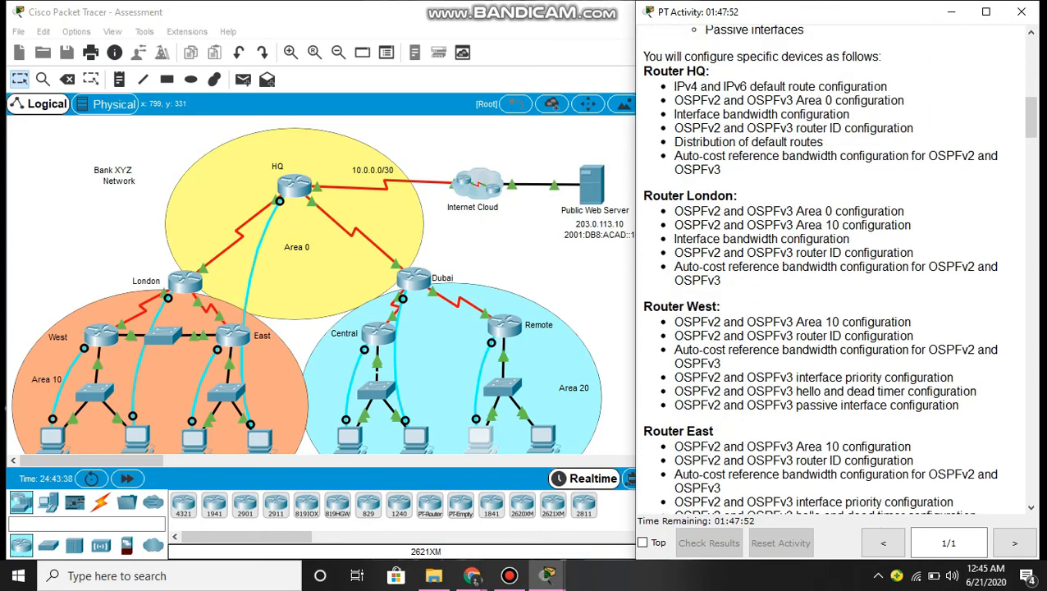
scroll(833, 271, "down", 4)
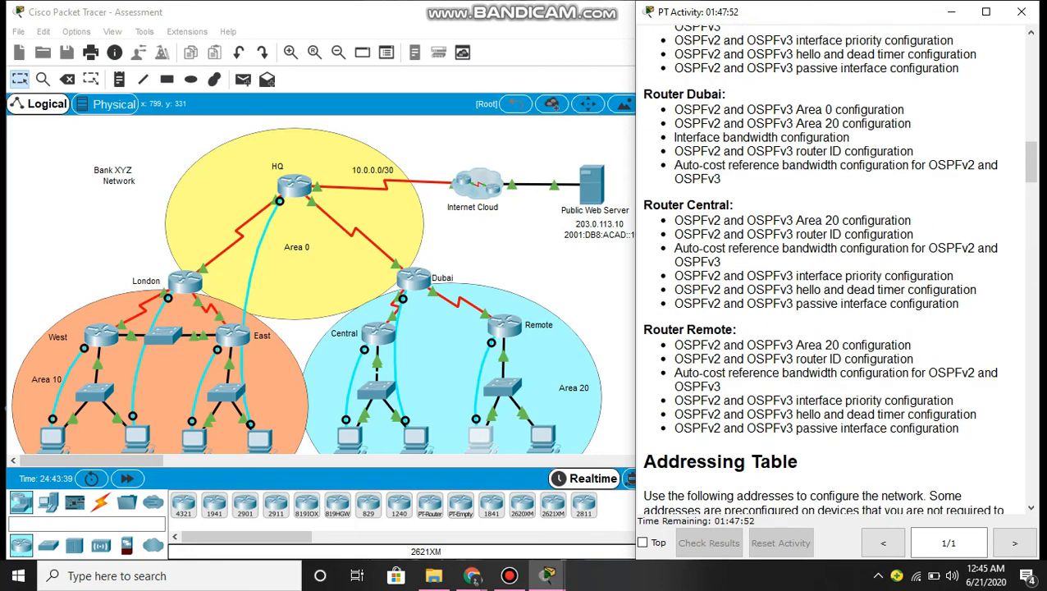
scroll(833, 270, "up", 7)
scroll(833, 271, "up", 15)
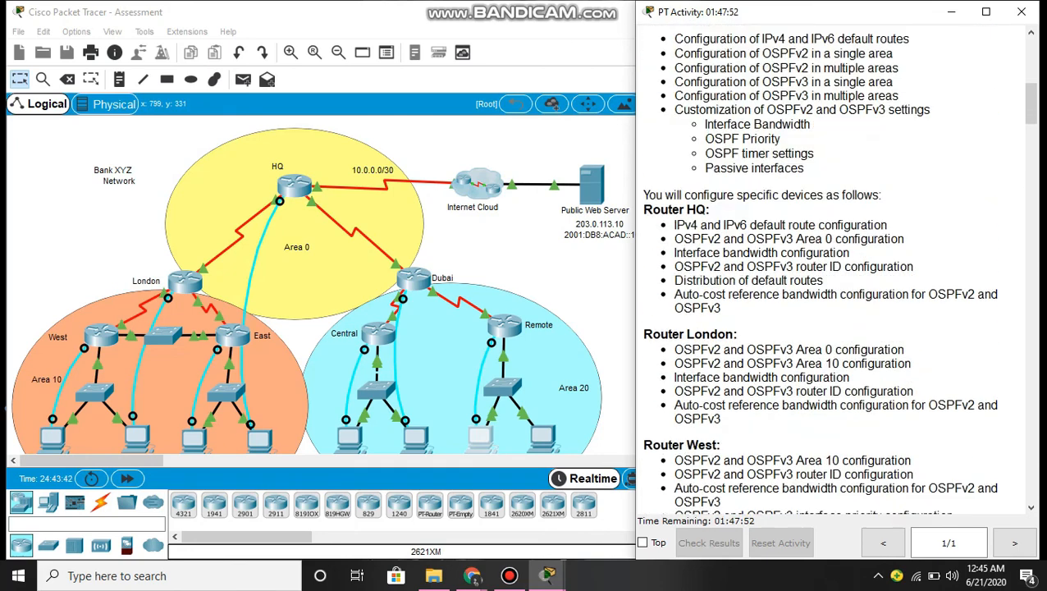